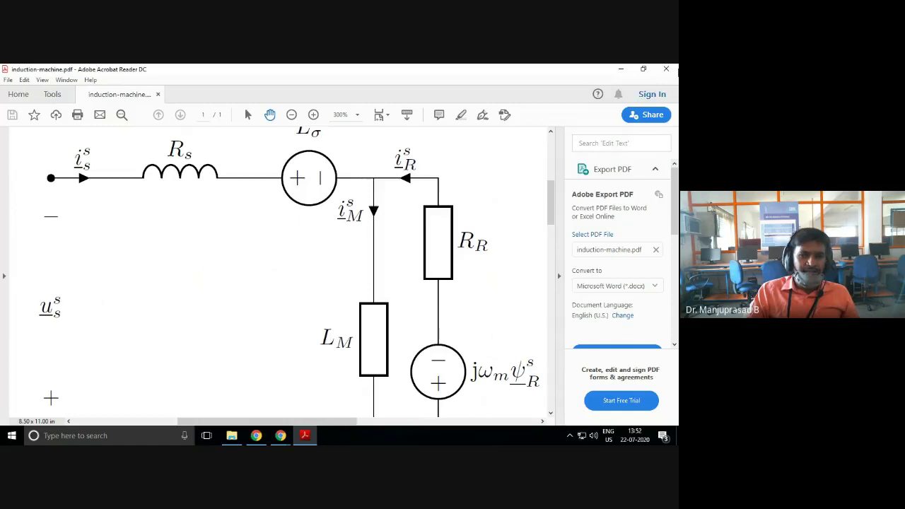
- Close the induction-machine PDF, examine the enlarged diagram in the flexible-flow-chart PDF down to its final box, and close that file
{"action": "left_click", "coordinate": [666, 68]}
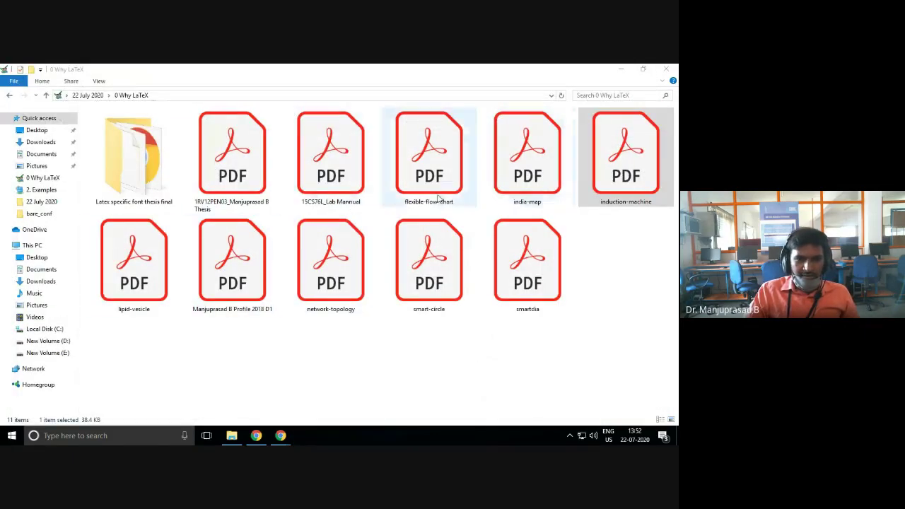
{"action": "double_click", "coordinate": [431, 173]}
{"action": "scroll", "coordinate": [359, 273], "scroll_direction": "down", "scroll_amount": 3}
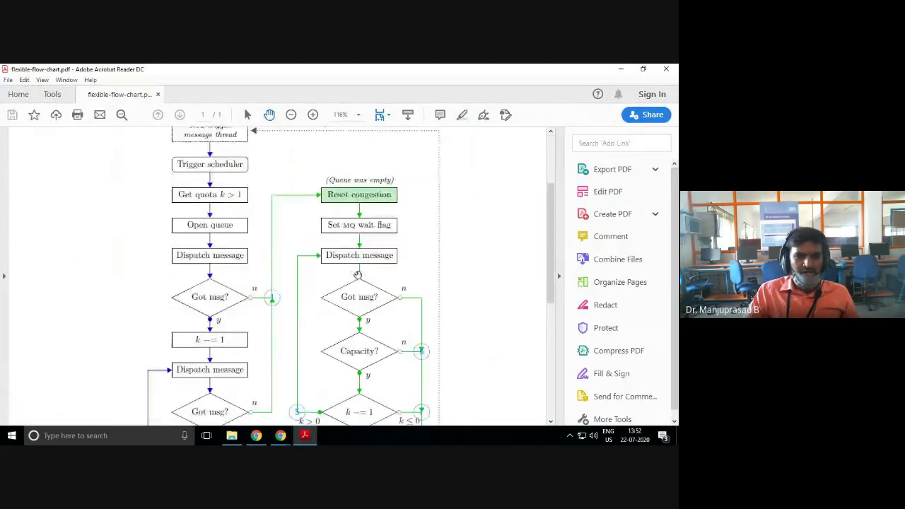
{"action": "scroll", "coordinate": [358, 274], "scroll_direction": "up", "scroll_amount": 3, "text": "ctrl"}
{"action": "scroll", "coordinate": [358, 273], "scroll_direction": "down", "scroll_amount": 10}
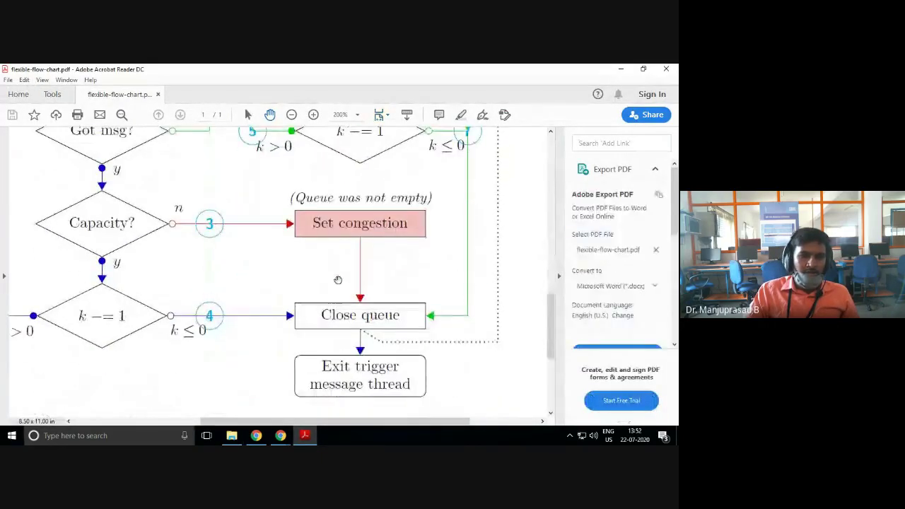
{"action": "scroll", "coordinate": [381, 259], "scroll_direction": "down", "scroll_amount": 3}
{"action": "scroll", "coordinate": [413, 244], "scroll_direction": "up", "scroll_amount": 1}
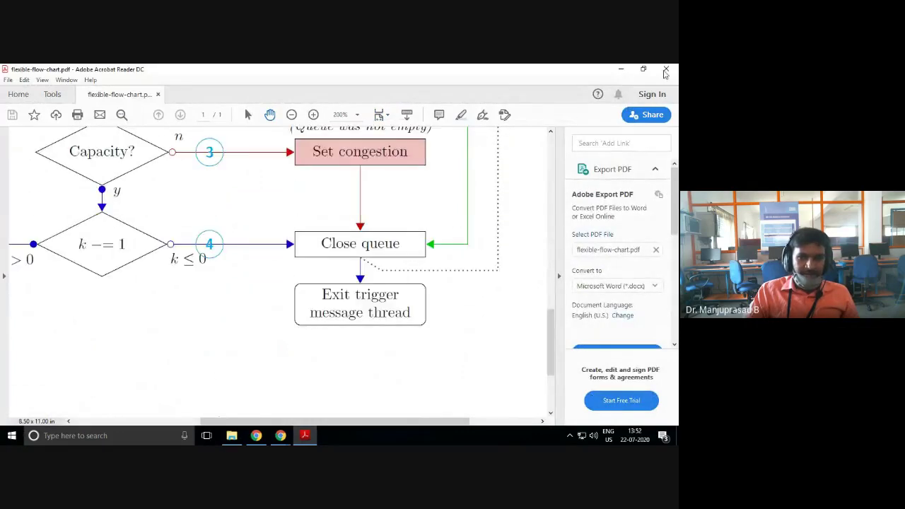
{"action": "left_click", "coordinate": [666, 68]}
- Open the 2018 D1 profile PDF, examine its sections from the header to the digital signature, and close it
{"action": "double_click", "coordinate": [240, 279]}
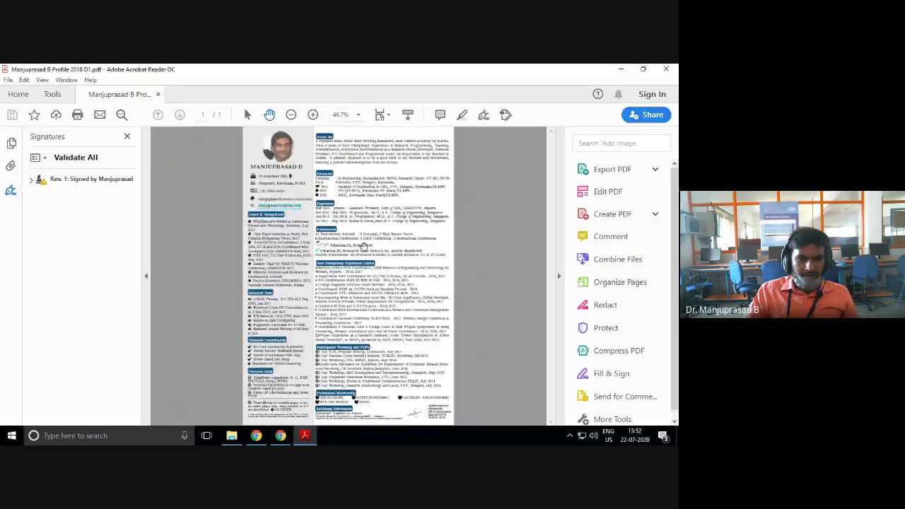
{"action": "scroll", "coordinate": [360, 265], "scroll_direction": "up", "scroll_amount": 2}
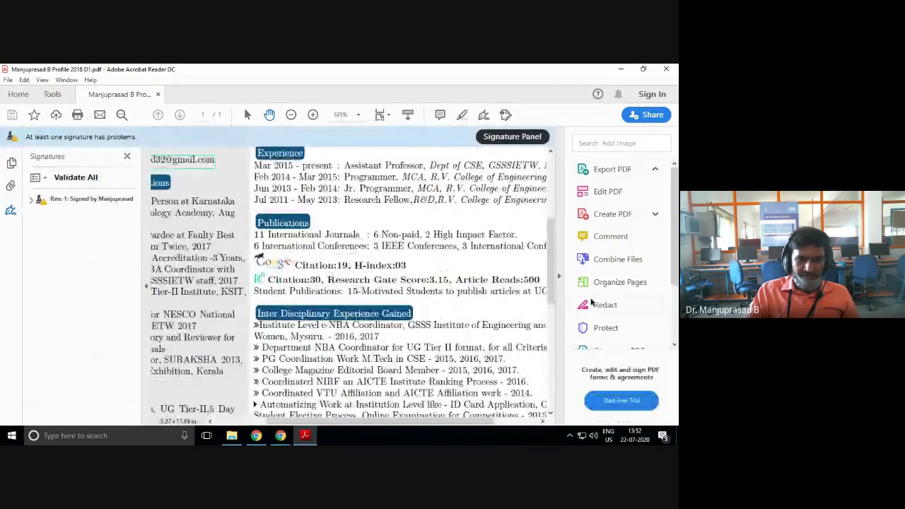
{"action": "left_click", "coordinate": [558, 276]}
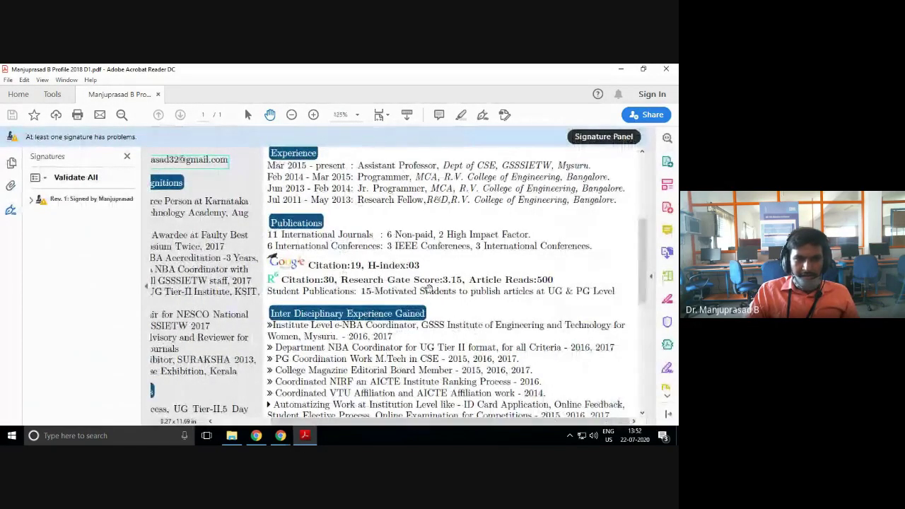
{"action": "scroll", "coordinate": [429, 286], "scroll_direction": "down", "scroll_amount": 3}
{"action": "scroll", "coordinate": [429, 286], "scroll_direction": "down", "scroll_amount": 2}
{"action": "scroll", "coordinate": [429, 286], "scroll_direction": "up", "scroll_amount": 3}
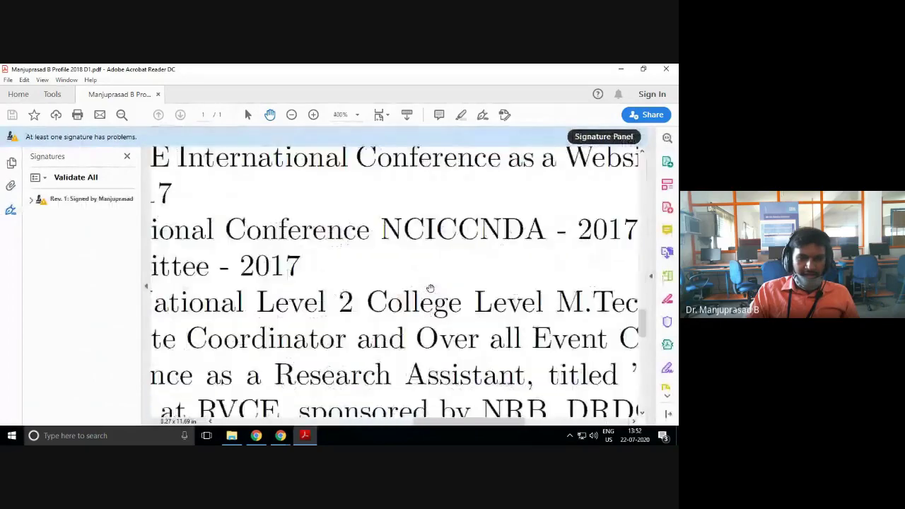
{"action": "scroll", "coordinate": [430, 287], "scroll_direction": "down", "scroll_amount": 4}
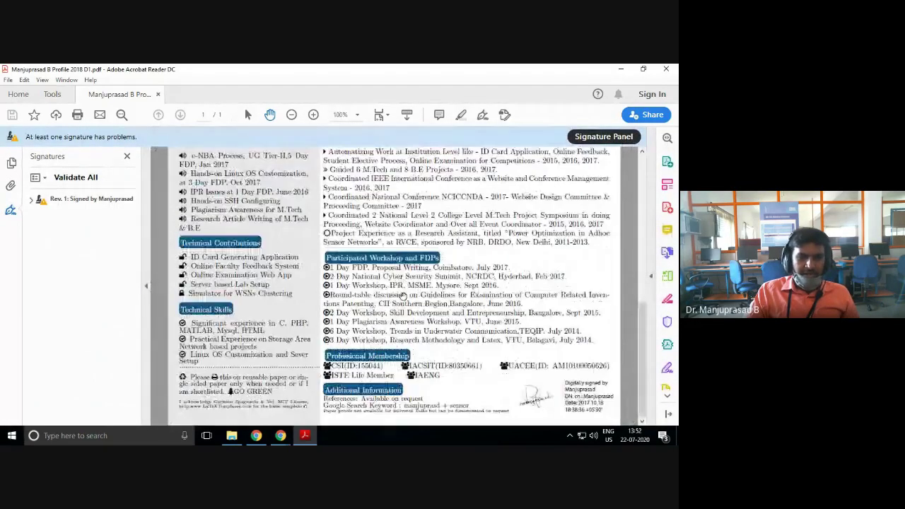
{"action": "scroll", "coordinate": [399, 293], "scroll_direction": "up", "scroll_amount": 6}
{"action": "scroll", "coordinate": [404, 296], "scroll_direction": "up", "scroll_amount": 2}
{"action": "scroll", "coordinate": [404, 296], "scroll_direction": "down", "scroll_amount": 4}
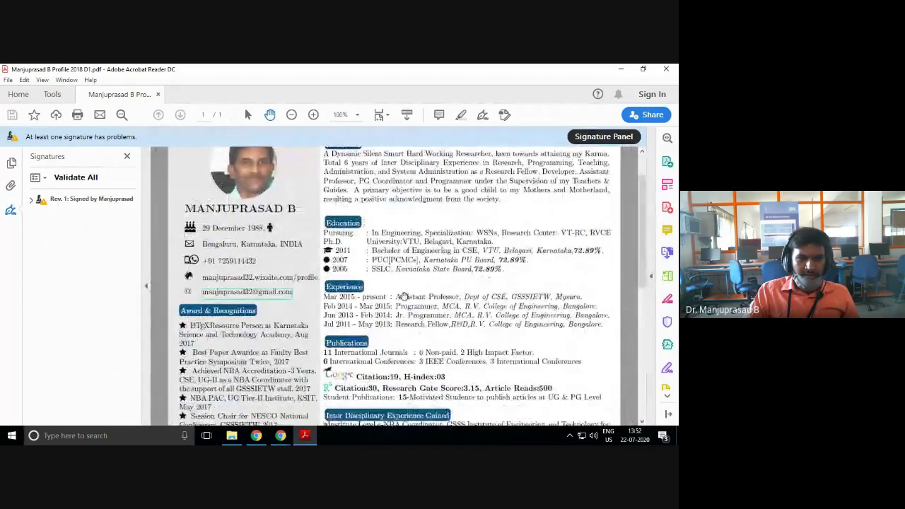
{"action": "scroll", "coordinate": [403, 296], "scroll_direction": "down", "scroll_amount": 3}
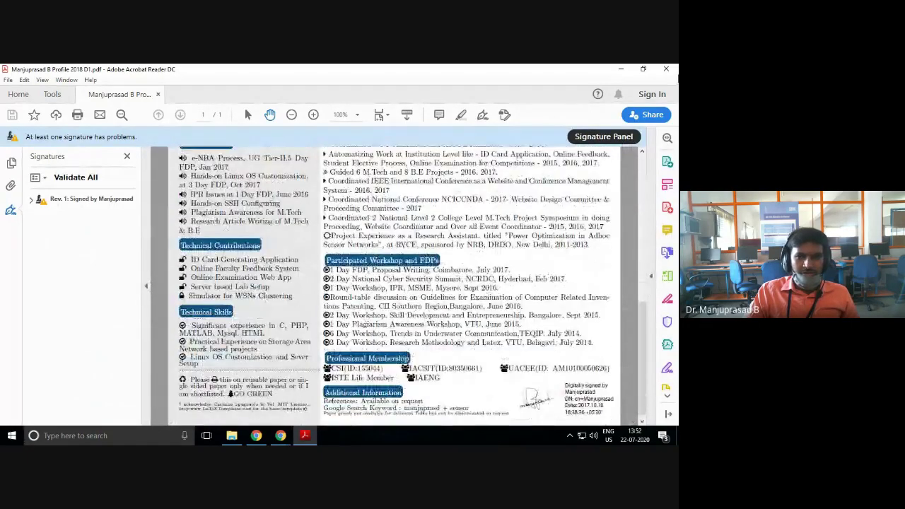
{"action": "left_click", "coordinate": [666, 69]}
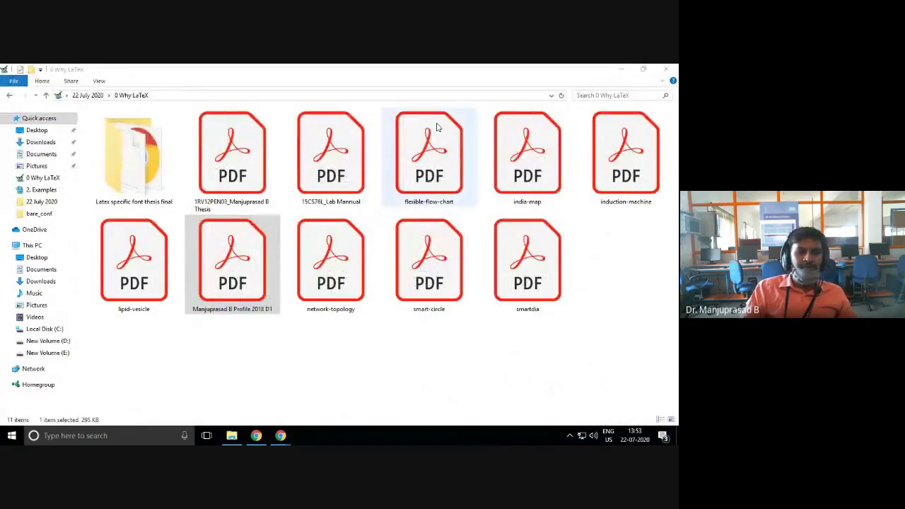
- Return to the 22 July 2020 folder, open its 1. Setup subfolder, and enlarge the folder icons
{"action": "left_click", "coordinate": [10, 101]}
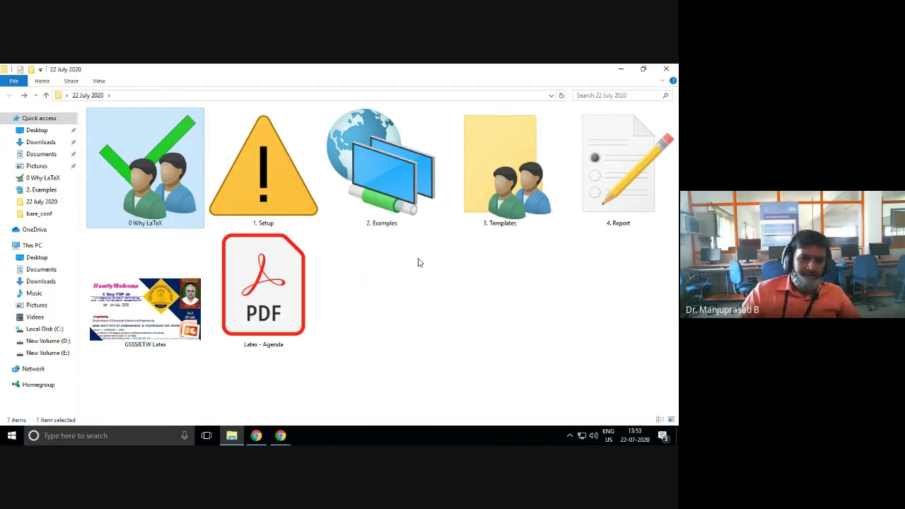
{"action": "left_click", "coordinate": [365, 327]}
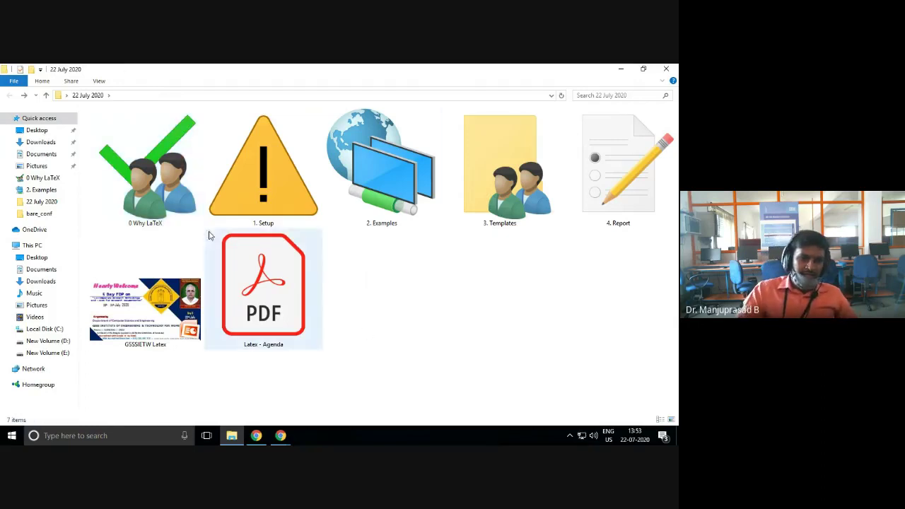
{"action": "double_click", "coordinate": [280, 175]}
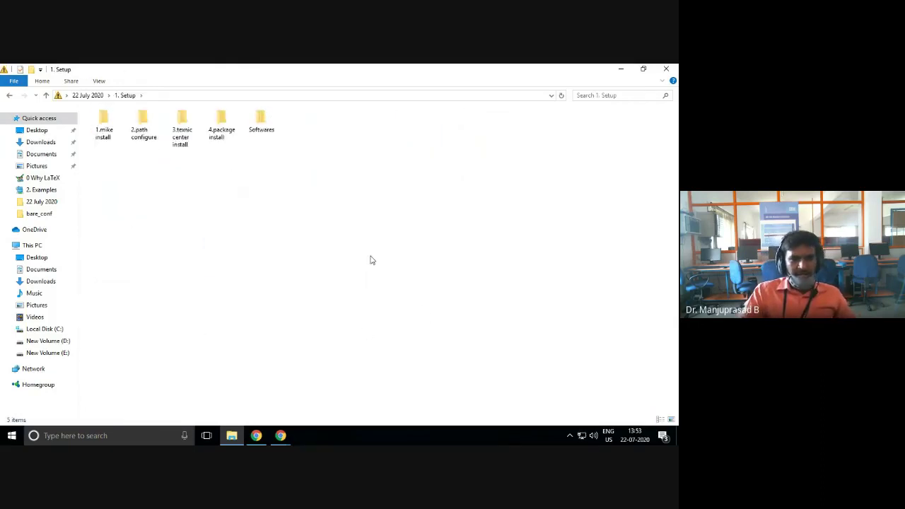
{"action": "scroll", "coordinate": [370, 260], "scroll_direction": "up", "scroll_amount": 10}
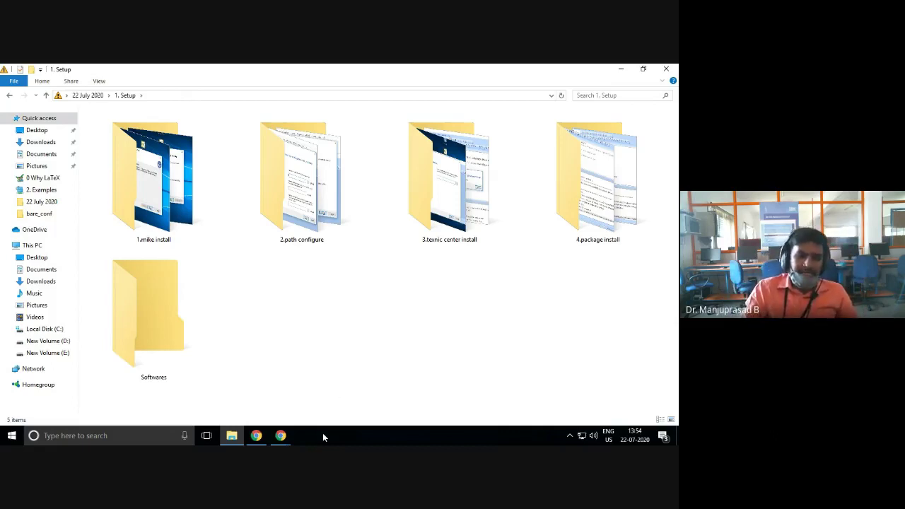
- Switch to the Chrome window with the mail inbox and search Google for "mike tex" in a new tab
{"action": "mouse_move", "coordinate": [288, 442]}
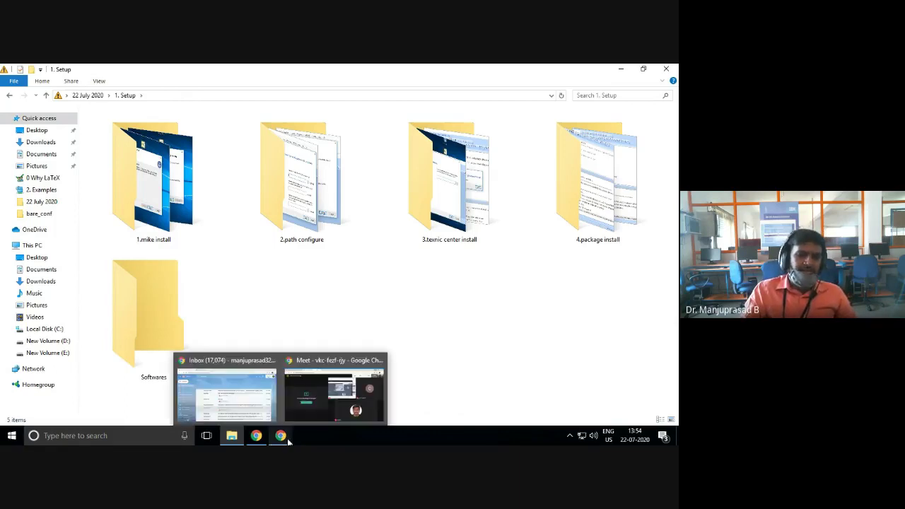
{"action": "left_click", "coordinate": [246, 394]}
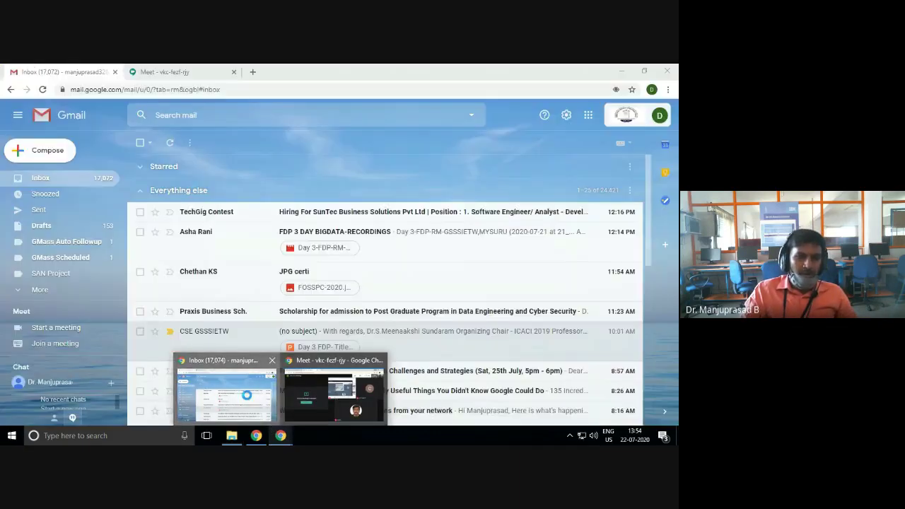
{"action": "left_click", "coordinate": [253, 71]}
{"action": "left_click", "coordinate": [252, 85]}
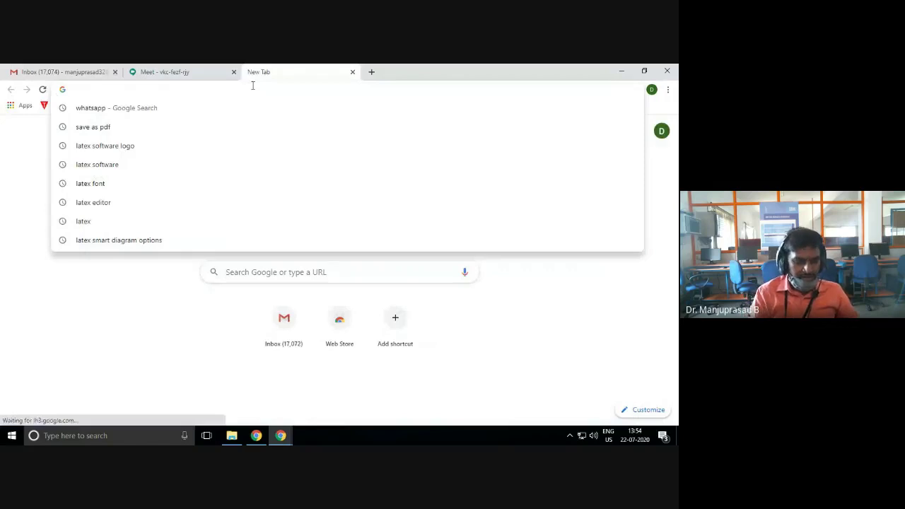
{"action": "type", "text": "mikw"}
{"action": "key", "text": "BackSpace"}
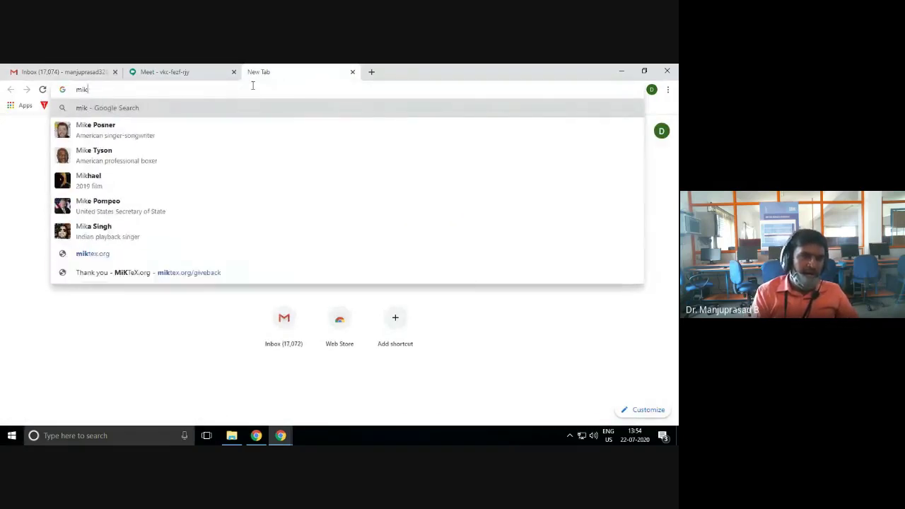
{"action": "type", "text": "e tex"}
{"action": "key", "text": "Return"}
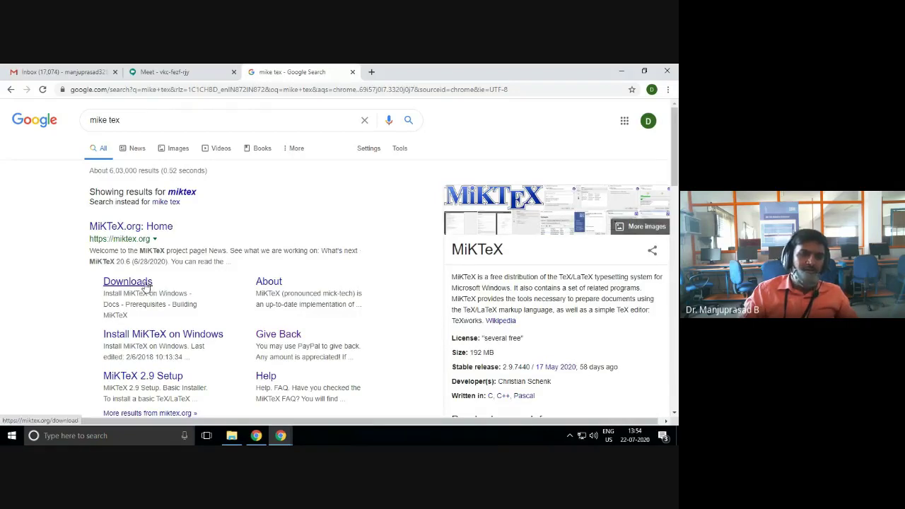
- Open the MiKTeX Downloads page, enlarge it to 110%, and examine the Windows installer section
{"action": "left_click", "coordinate": [147, 284]}
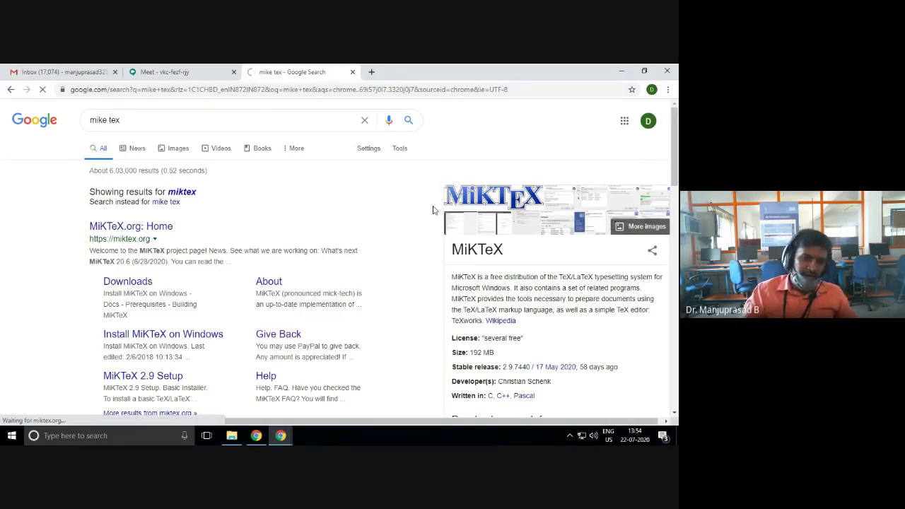
{"action": "key", "text": "ctrl+plus"}
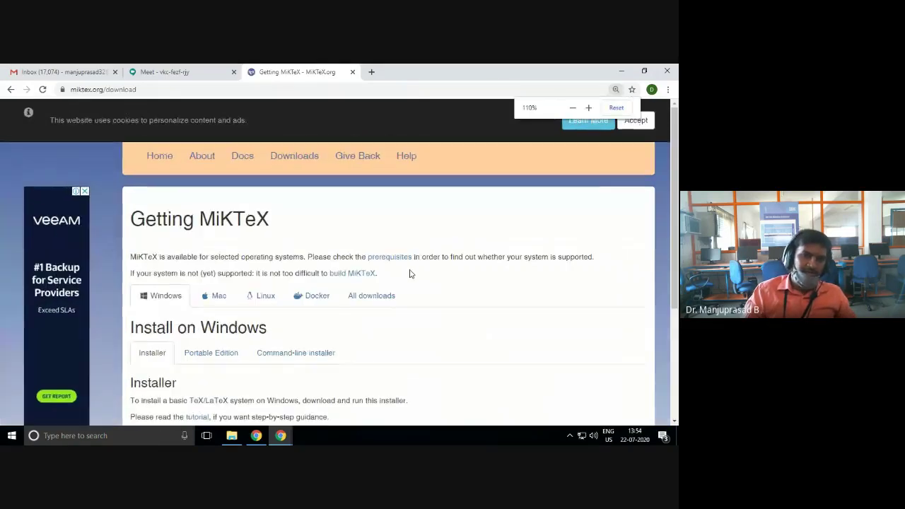
{"action": "scroll", "coordinate": [410, 273], "scroll_direction": "down", "scroll_amount": 3}
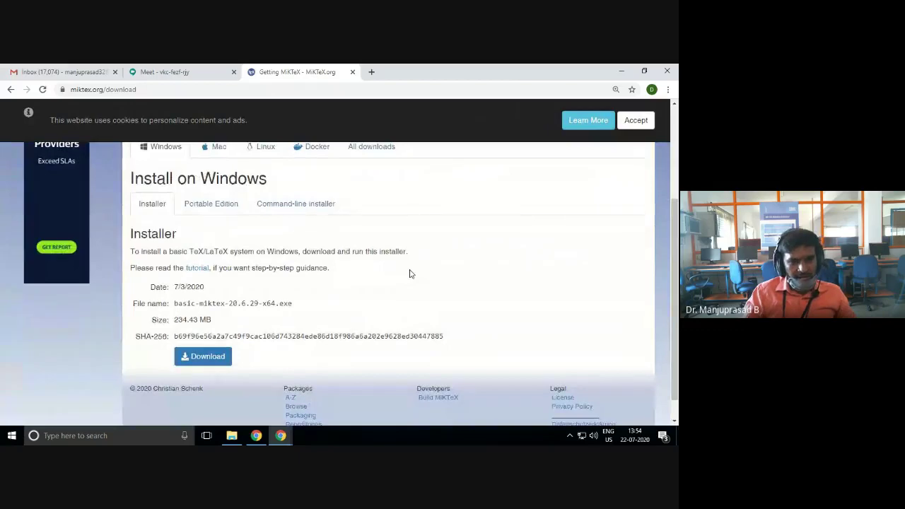
{"action": "scroll", "coordinate": [410, 273], "scroll_direction": "up", "scroll_amount": 3}
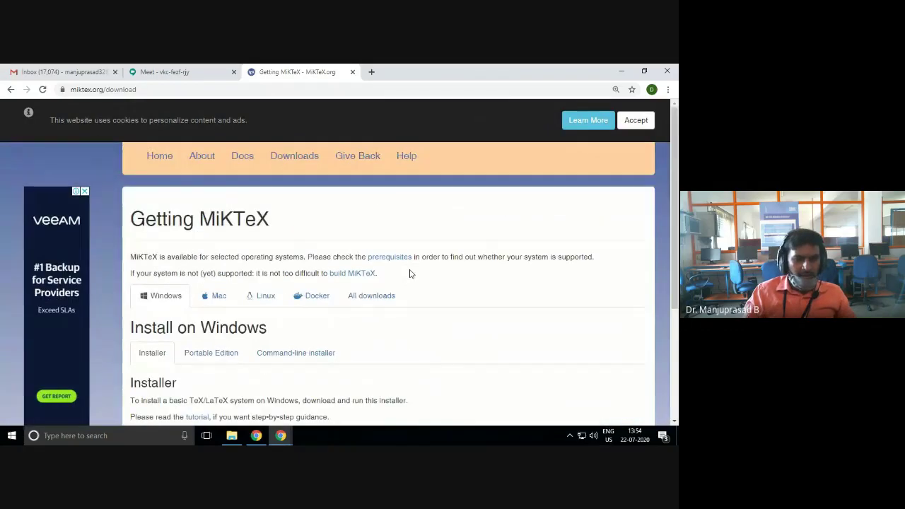
{"action": "scroll", "coordinate": [410, 274], "scroll_direction": "down", "scroll_amount": 2}
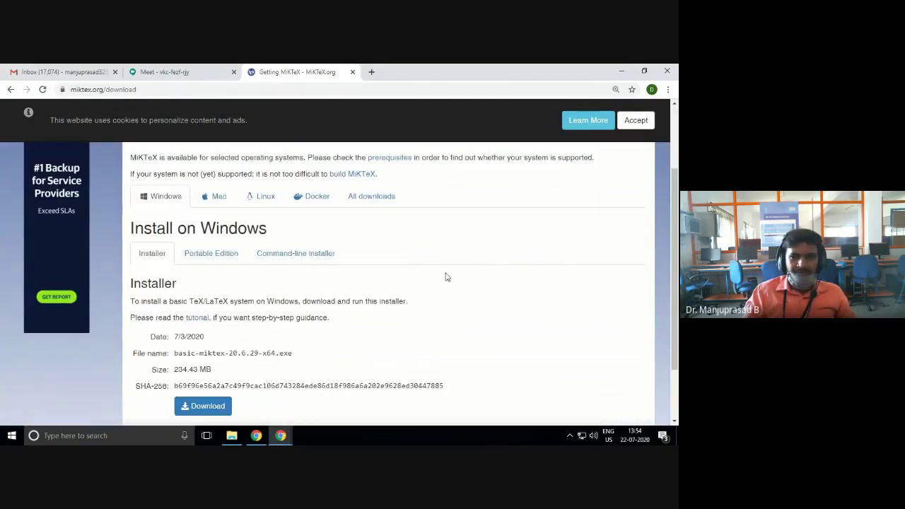
{"action": "scroll", "coordinate": [309, 231], "scroll_direction": "up", "scroll_amount": 2}
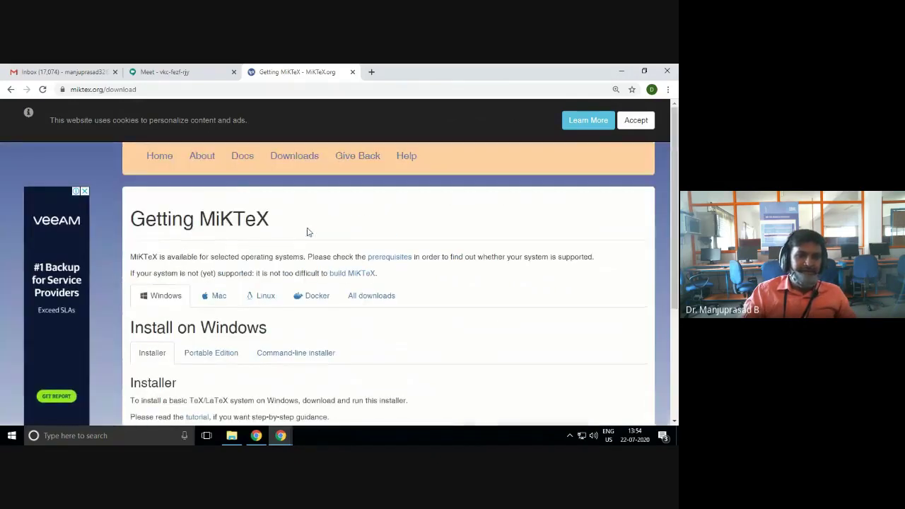
- Highlight the MiKTeX name in the heading, the page address, and the full installer file name basic-miktex-20.6.29-x64.exe
{"action": "left_click_drag", "start_coordinate": [200, 220], "coordinate": [275, 220]}
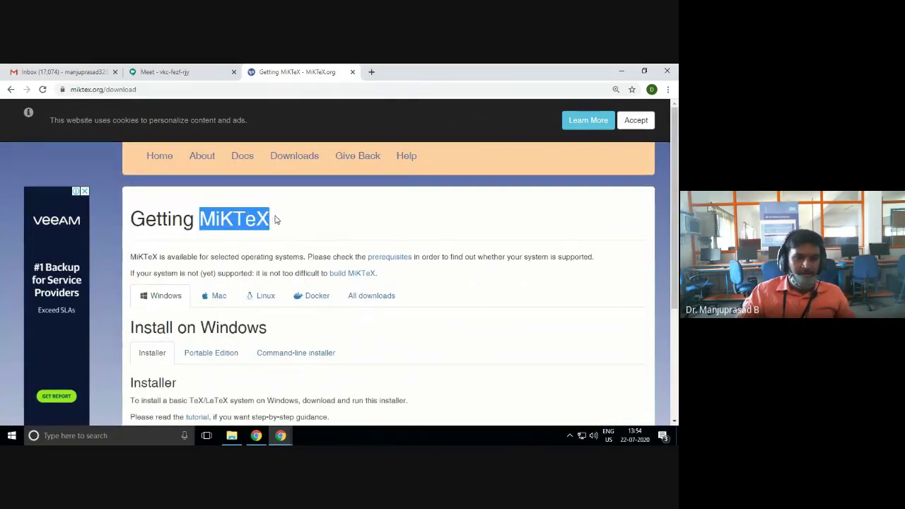
{"action": "left_click", "coordinate": [139, 90]}
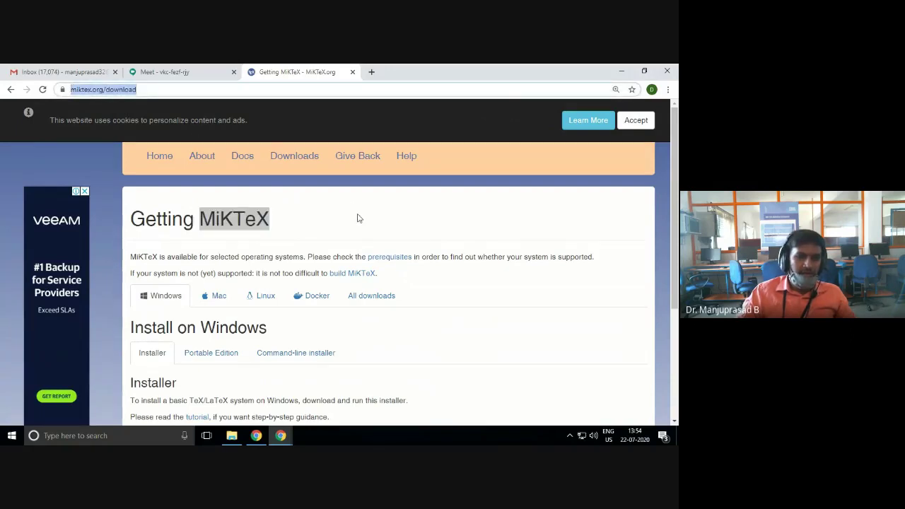
{"action": "scroll", "coordinate": [358, 219], "scroll_direction": "down", "scroll_amount": 3}
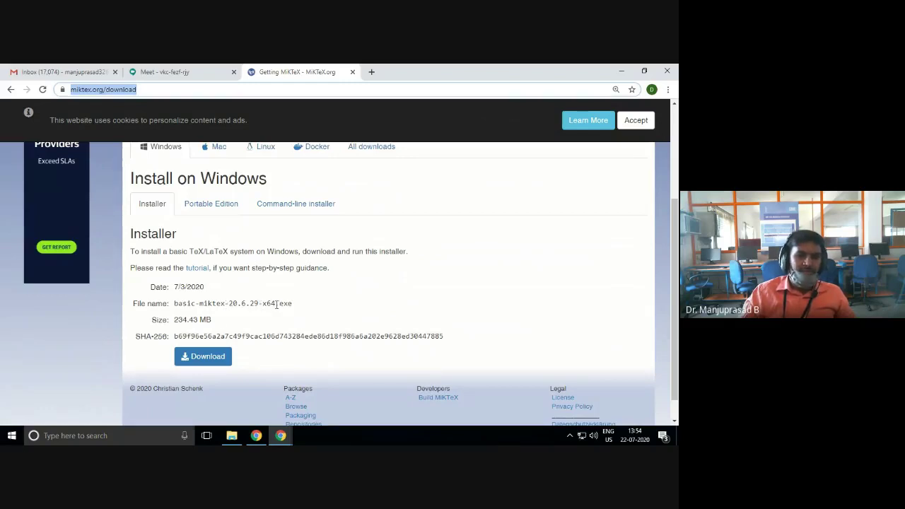
{"action": "left_click_drag", "start_coordinate": [277, 304], "coordinate": [174, 303]}
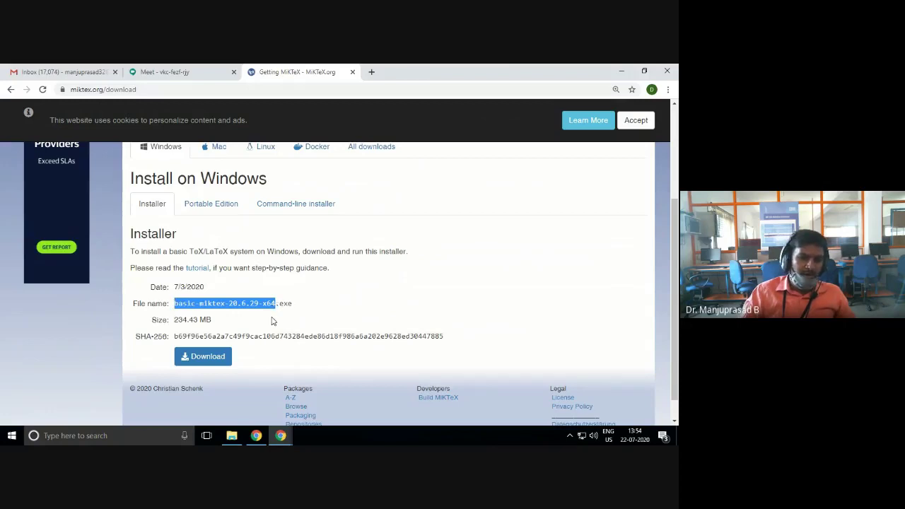
{"action": "left_click", "coordinate": [275, 321]}
{"action": "left_click_drag", "start_coordinate": [302, 306], "coordinate": [169, 301]}
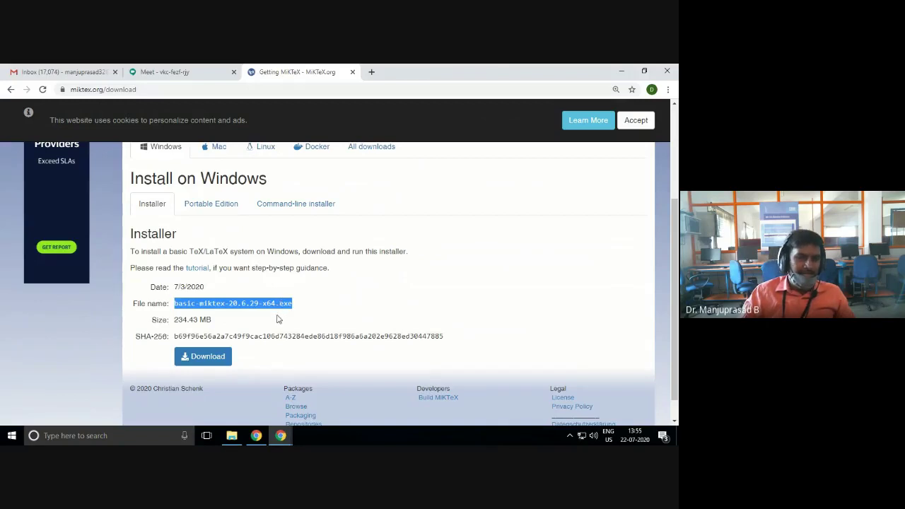
- Show the Linux installation instructions for MiKTeX and examine the Ubuntu commands for registering the GPG key and installation source
{"action": "scroll", "coordinate": [271, 300], "scroll_direction": "up", "scroll_amount": 3}
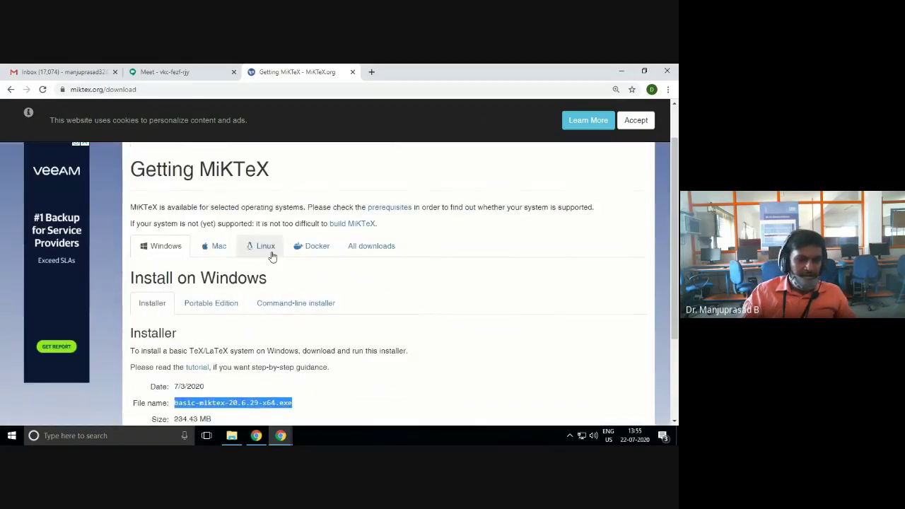
{"action": "left_click", "coordinate": [272, 254]}
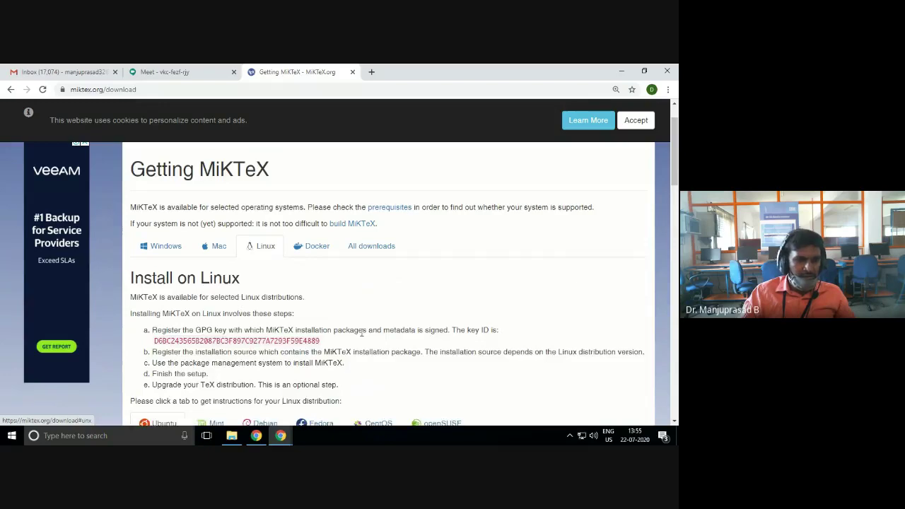
{"action": "scroll", "coordinate": [362, 333], "scroll_direction": "down", "scroll_amount": 5}
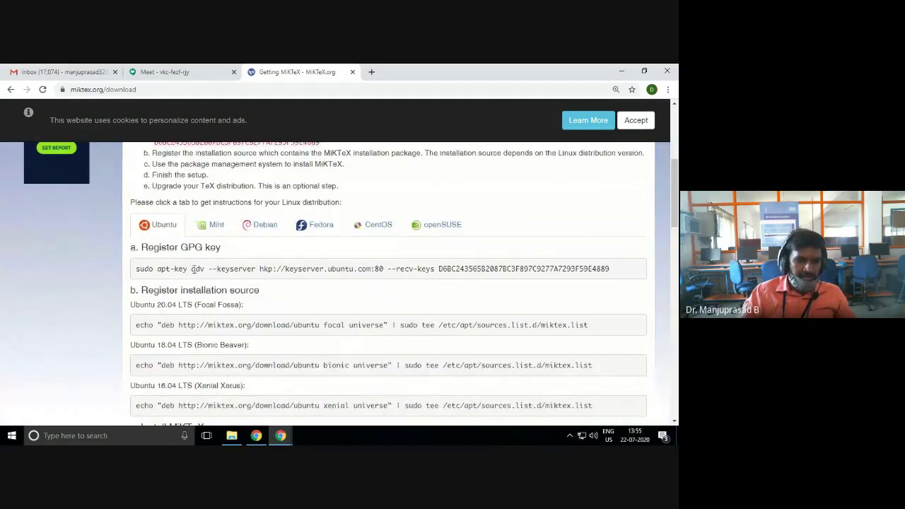
- Examine the remaining Ubuntu instructions for installing MiKTeX and finishing its setup, and show the macOS installation section
{"action": "scroll", "coordinate": [192, 269], "scroll_direction": "down", "scroll_amount": 3}
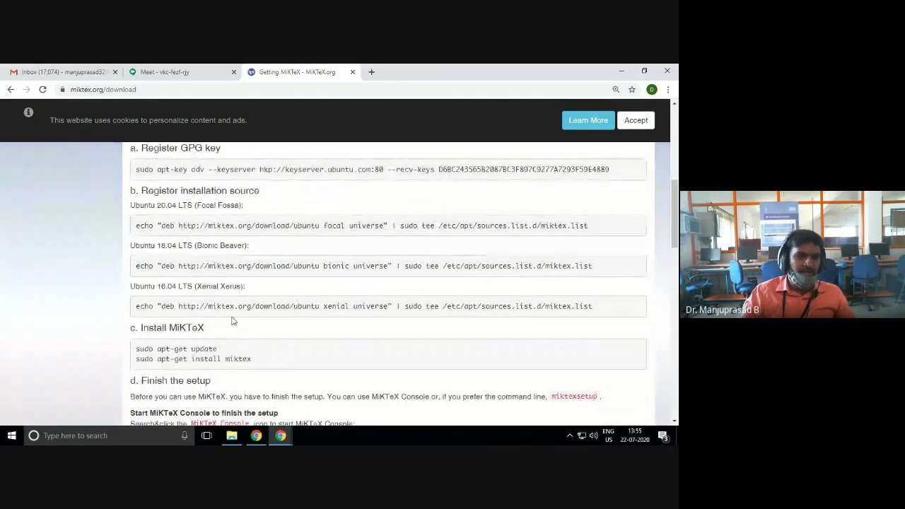
{"action": "scroll", "coordinate": [237, 324], "scroll_direction": "down", "scroll_amount": 1}
{"action": "scroll", "coordinate": [239, 311], "scroll_direction": "down", "scroll_amount": 1}
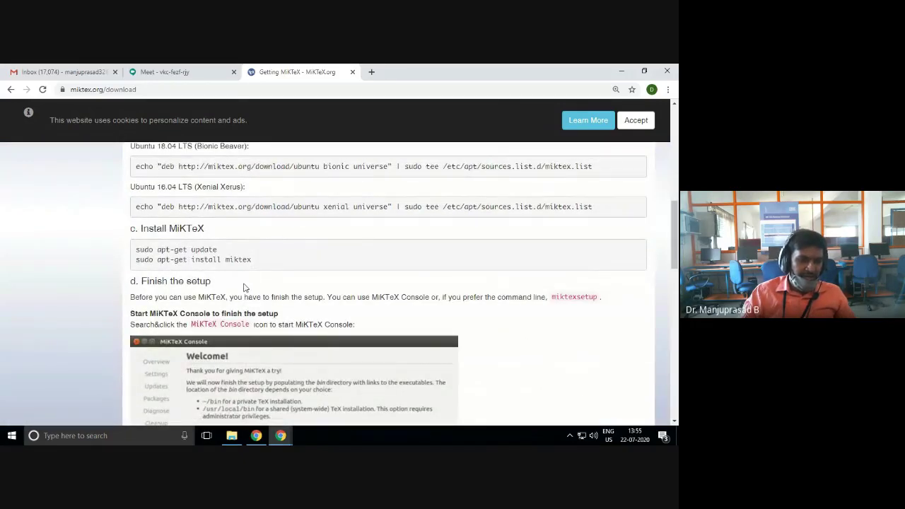
{"action": "scroll", "coordinate": [244, 287], "scroll_direction": "up", "scroll_amount": 8}
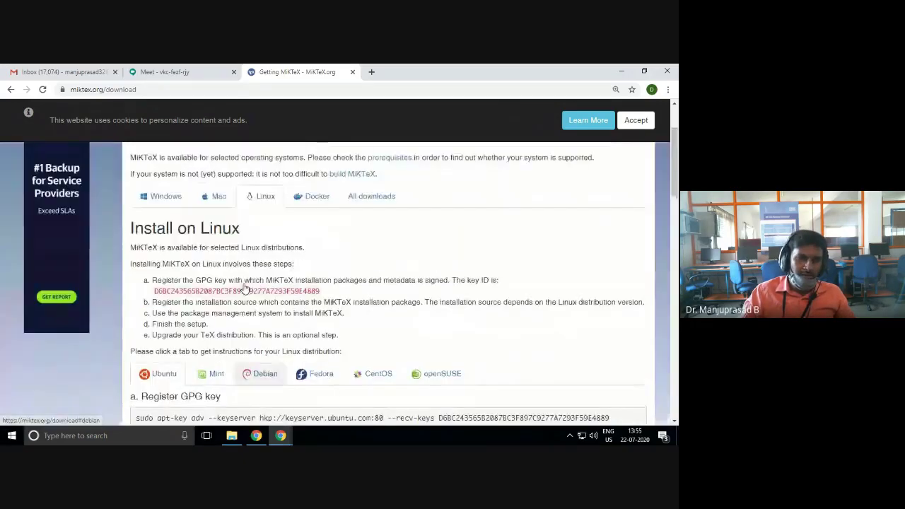
{"action": "left_click", "coordinate": [218, 246]}
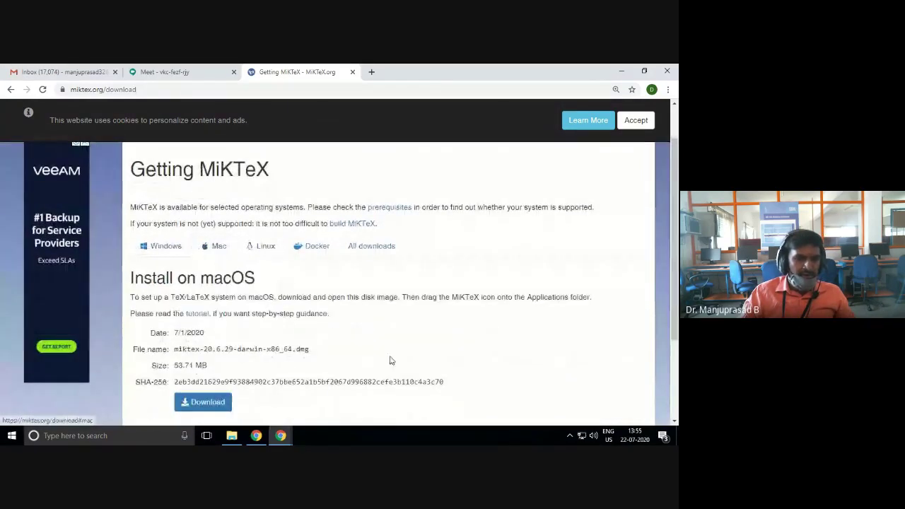
{"action": "scroll", "coordinate": [326, 348], "scroll_direction": "down", "scroll_amount": 1}
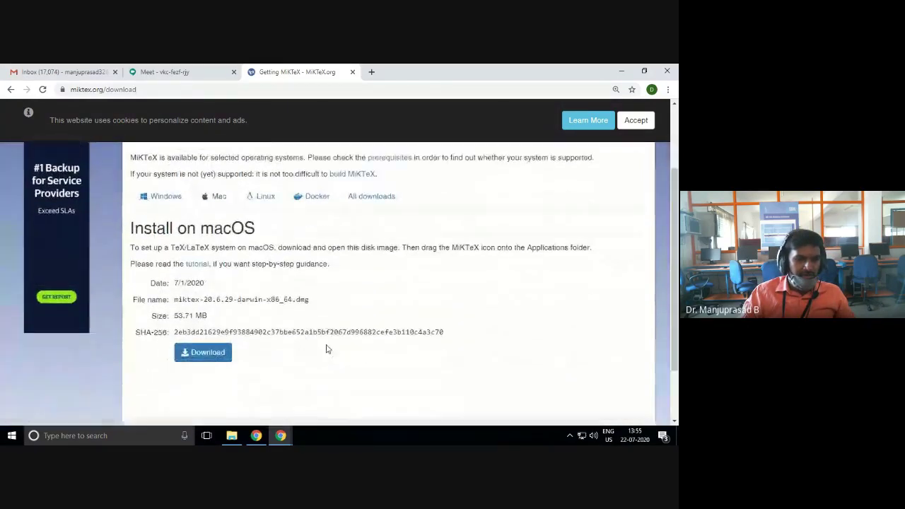
- Show the Windows installer section again and highlight the full installer file name and the MiKTeX name in the heading
{"action": "left_click", "coordinate": [166, 200]}
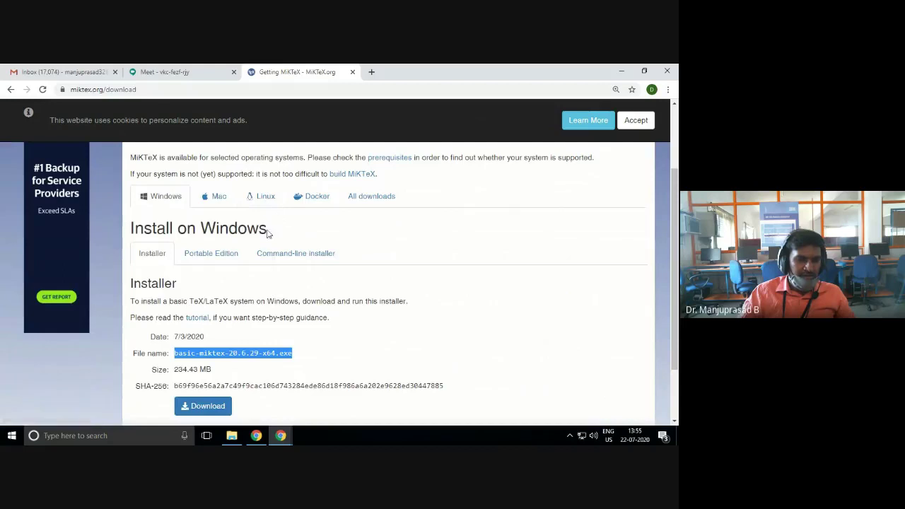
{"action": "left_click_drag", "start_coordinate": [304, 354], "coordinate": [174, 353]}
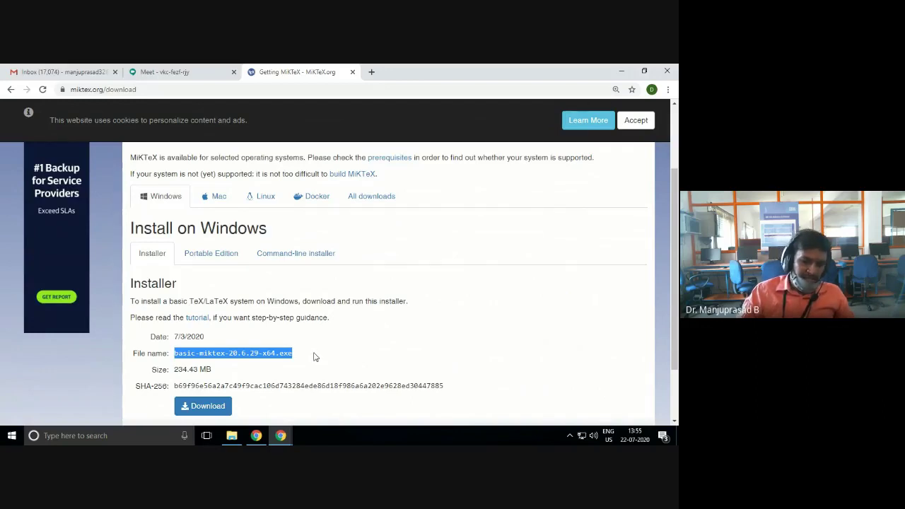
{"action": "scroll", "coordinate": [319, 338], "scroll_direction": "down", "scroll_amount": 1}
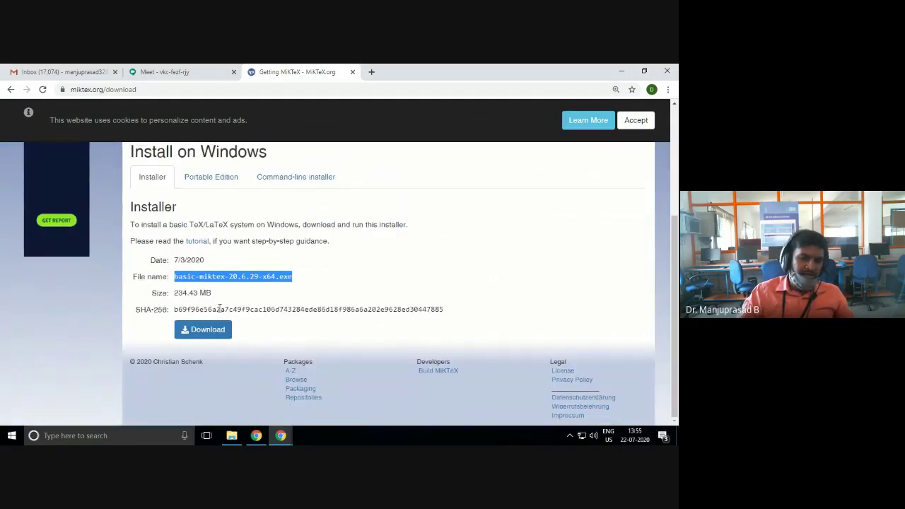
{"action": "left_click", "coordinate": [232, 298]}
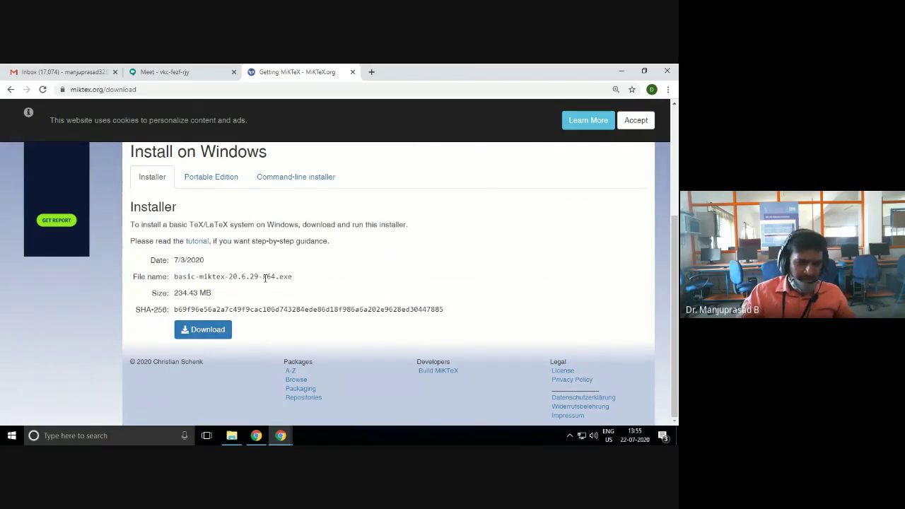
{"action": "scroll", "coordinate": [297, 328], "scroll_direction": "up", "scroll_amount": 2}
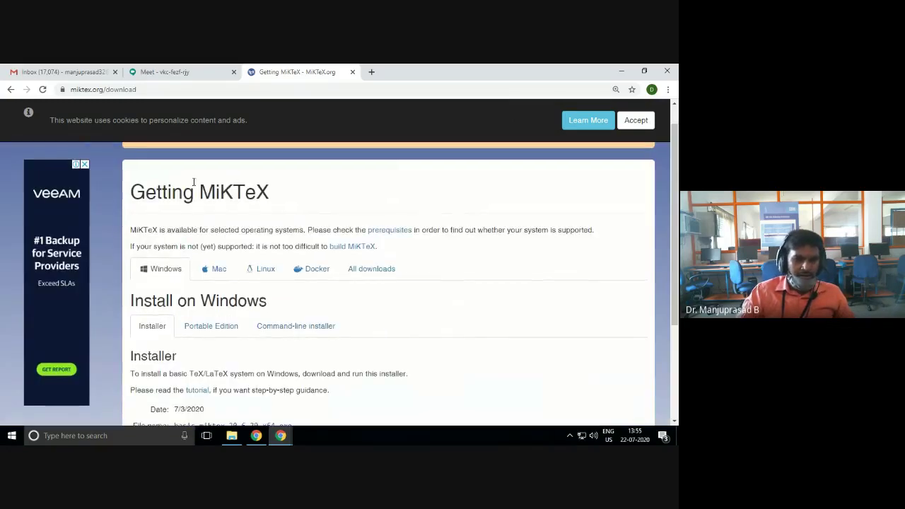
{"action": "left_click_drag", "start_coordinate": [199, 187], "coordinate": [270, 192]}
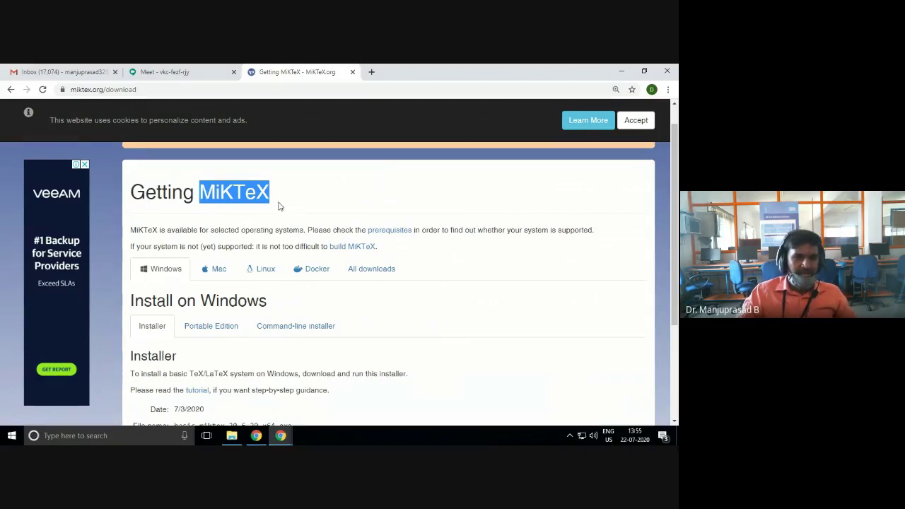
- Search Google for "texniccenter", enlarge the results page, and open the TeXnicCenter website
{"action": "left_click", "coordinate": [278, 87]}
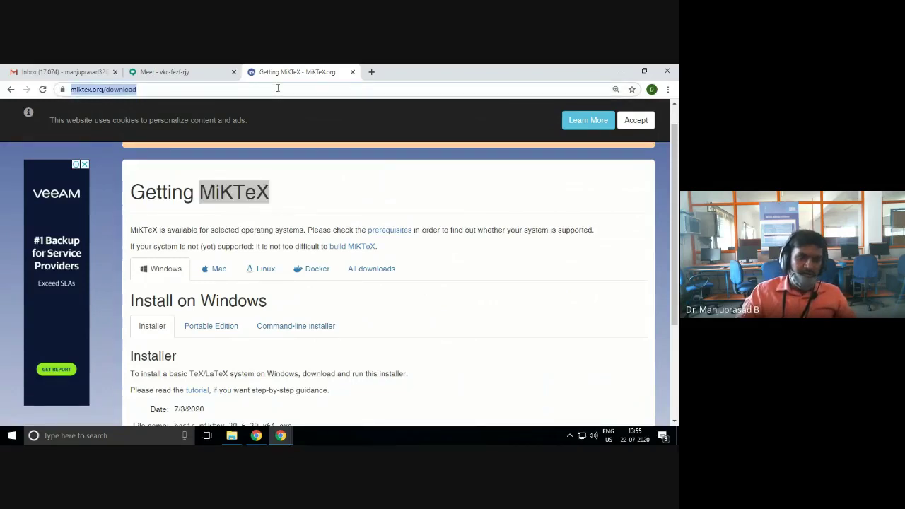
{"action": "type", "text": "texnic"}
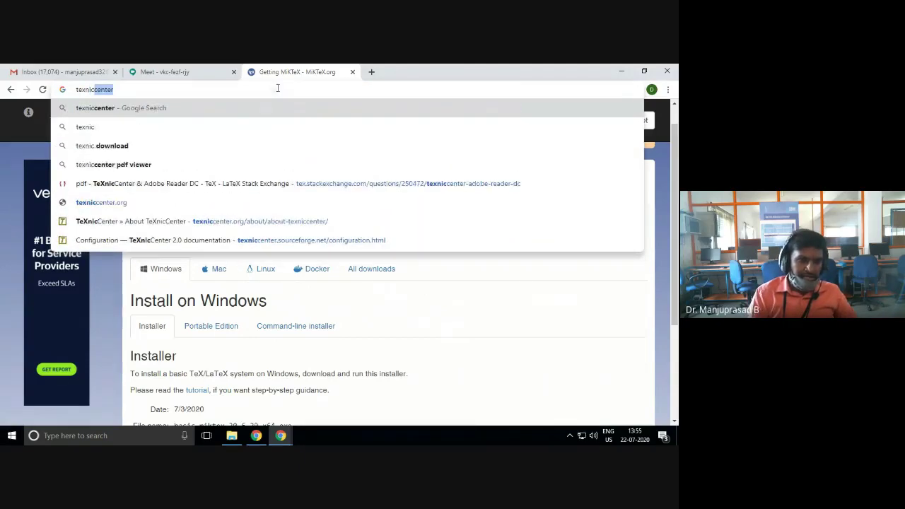
{"action": "key", "text": "Return"}
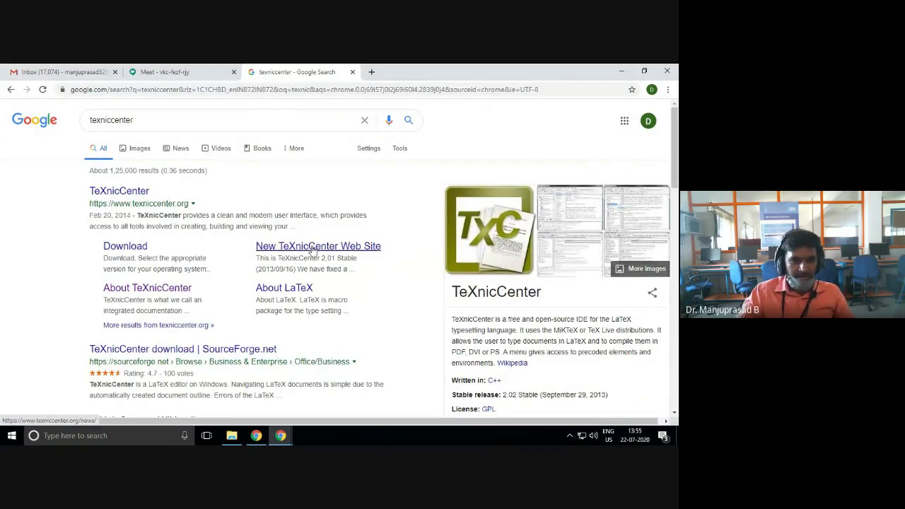
{"action": "key", "text": "ctrl+plus"}
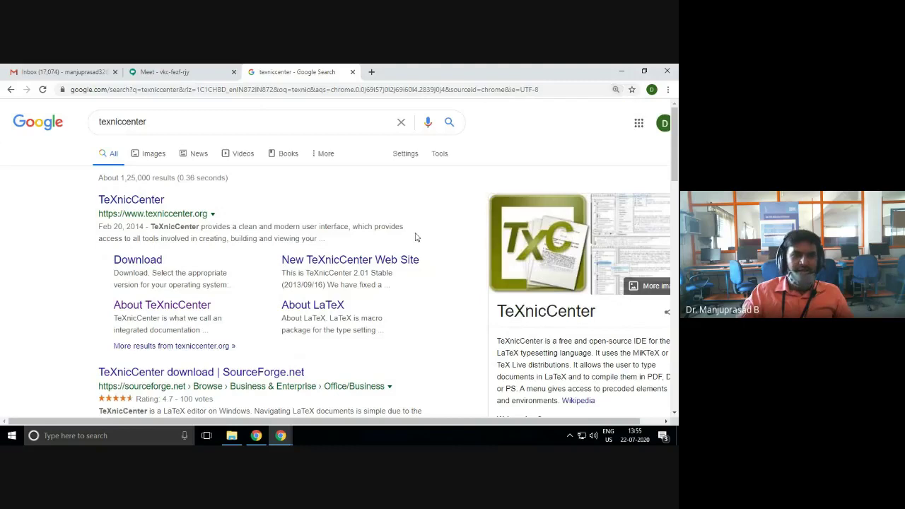
{"action": "key", "text": "ctrl+plus"}
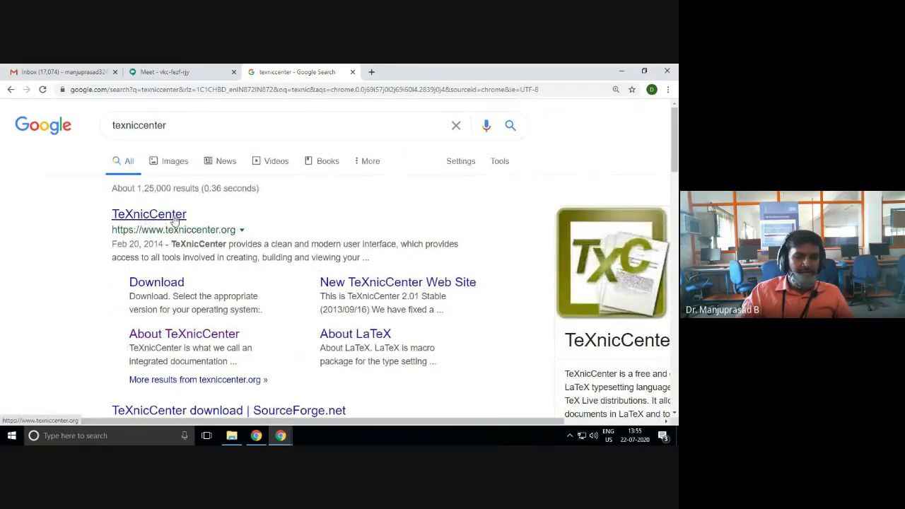
{"action": "left_click", "coordinate": [174, 220]}
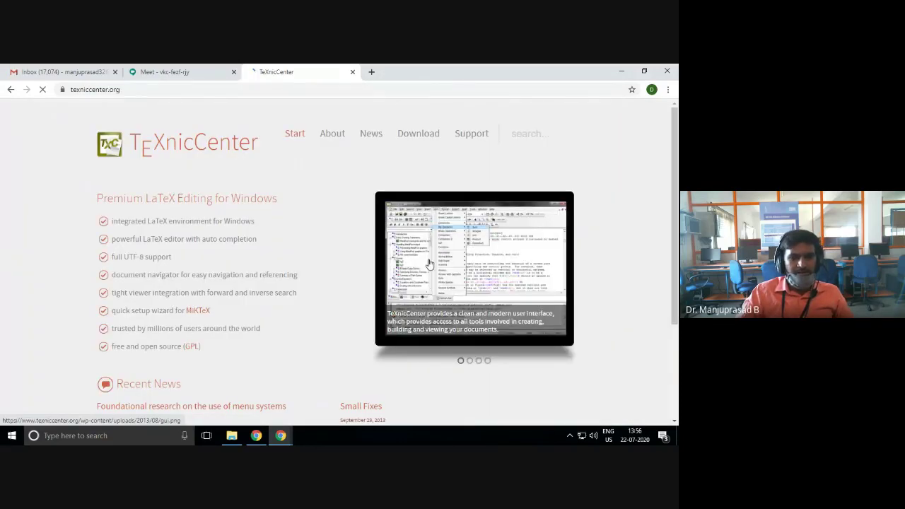
{"action": "scroll", "coordinate": [428, 264], "scroll_direction": "down", "scroll_amount": 1}
{"action": "scroll", "coordinate": [431, 166], "scroll_direction": "up", "scroll_amount": 1}
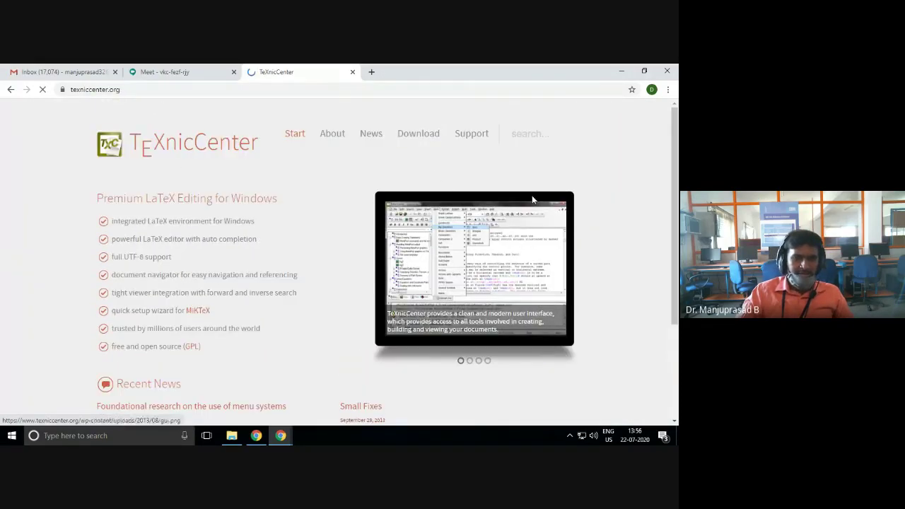
- Open the TeXnicCenter Download page, enlarge it to 175%, and examine the 32-bit and 64-bit versions offered
{"action": "left_click", "coordinate": [418, 138]}
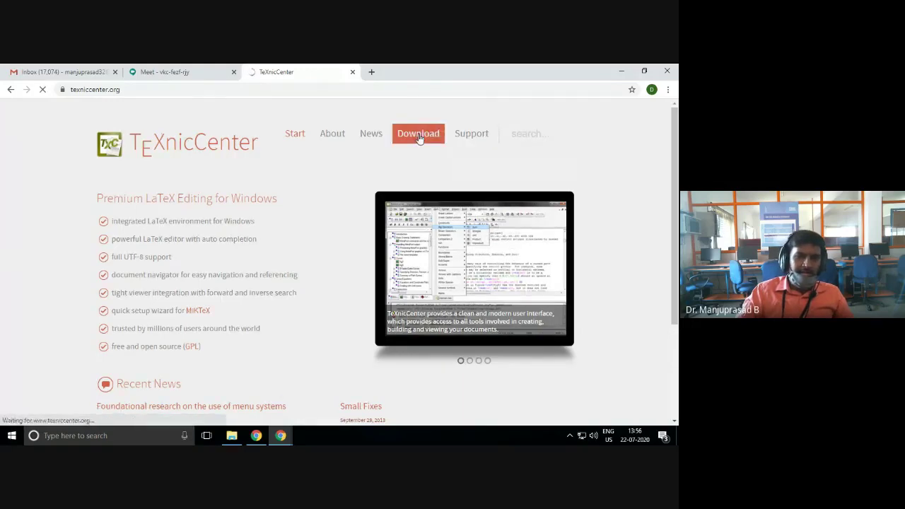
{"action": "key", "text": "ctrl+plus"}
{"action": "key", "text": "ctrl+plus"}
{"action": "key", "text": "ctrl+plus"}
{"action": "key", "text": "ctrl+plus"}
{"action": "scroll", "coordinate": [229, 271], "scroll_direction": "down", "scroll_amount": 1}
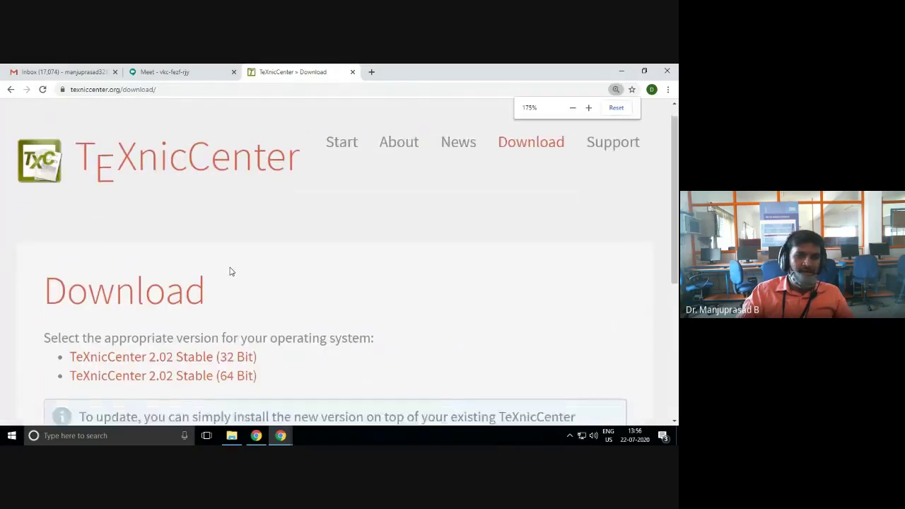
{"action": "scroll", "coordinate": [230, 272], "scroll_direction": "down", "scroll_amount": 2}
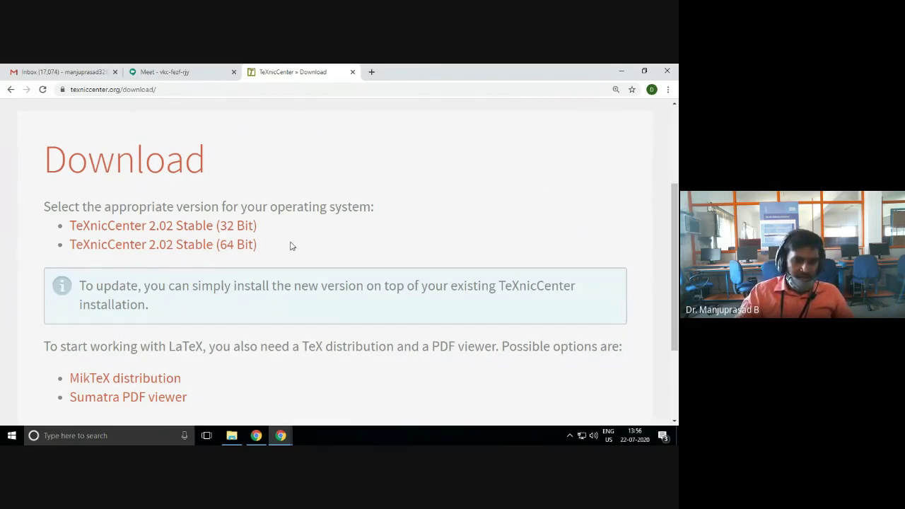
- Open the TeXnicCenter 2.02 Stable (64 Bit) download on SourceForge, close its page, and return to the 1. Setup folder in File Explorer
{"action": "mouse_move", "coordinate": [283, 245]}
{"action": "left_mouse_down"}
{"action": "mouse_move", "coordinate": [189, 244]}
{"action": "mouse_move", "coordinate": [61, 226]}
{"action": "mouse_move", "coordinate": [279, 252]}
{"action": "left_mouse_up"}
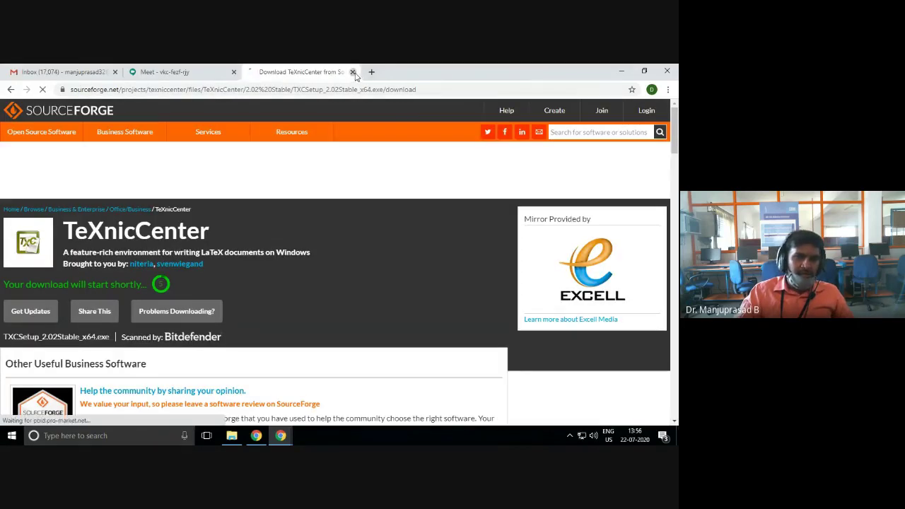
{"action": "left_click", "coordinate": [352, 71]}
{"action": "left_click", "coordinate": [621, 73]}
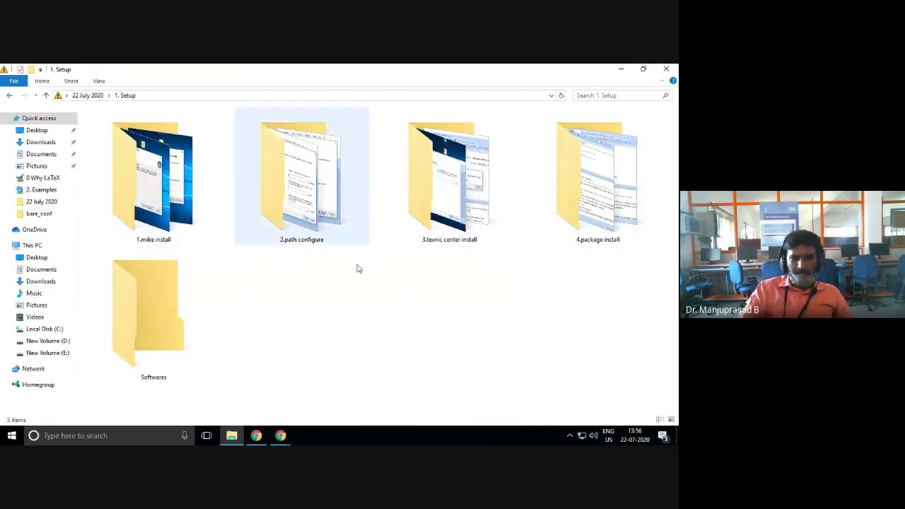
- Look into the 1.mike install folder, return to 1. Setup, open the Softwares folder, and enlarge its file icons
{"action": "double_click", "coordinate": [161, 212]}
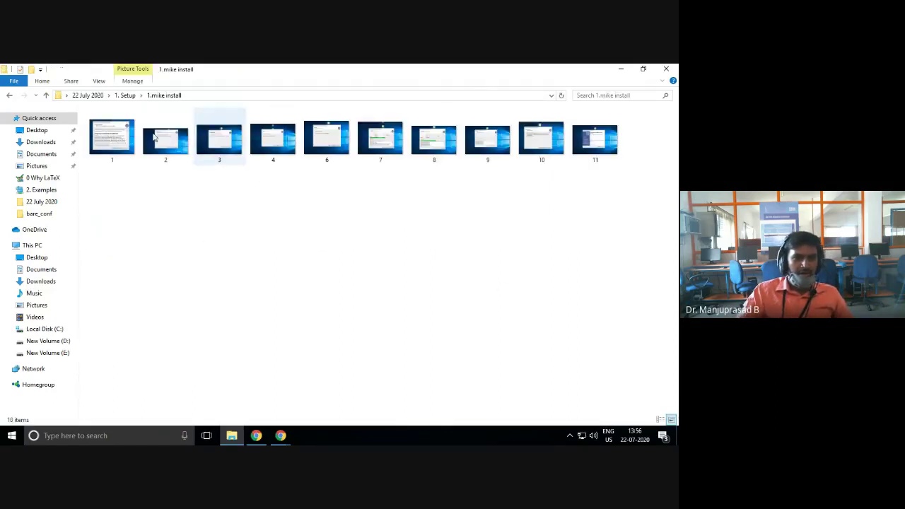
{"action": "left_click", "coordinate": [9, 96]}
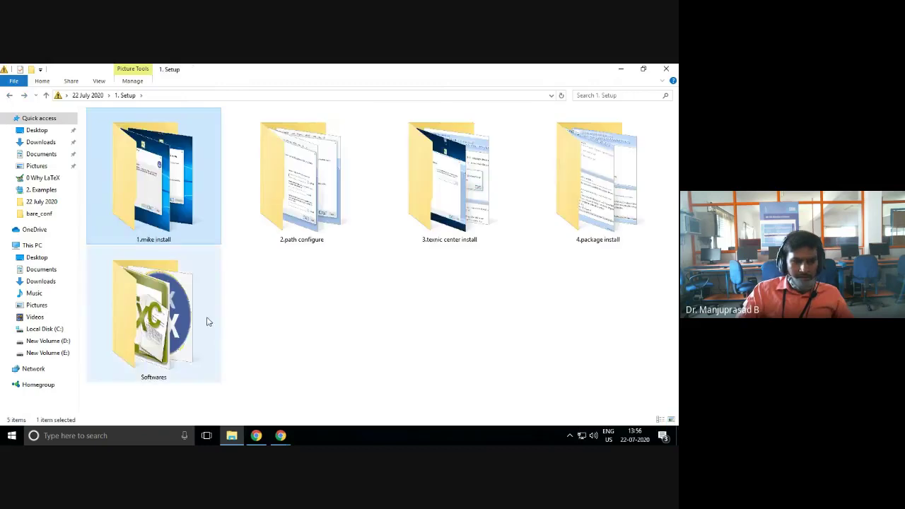
{"action": "double_click", "coordinate": [202, 318]}
{"action": "scroll", "coordinate": [296, 228], "scroll_direction": "up", "scroll_amount": 6, "text": "ctrl"}
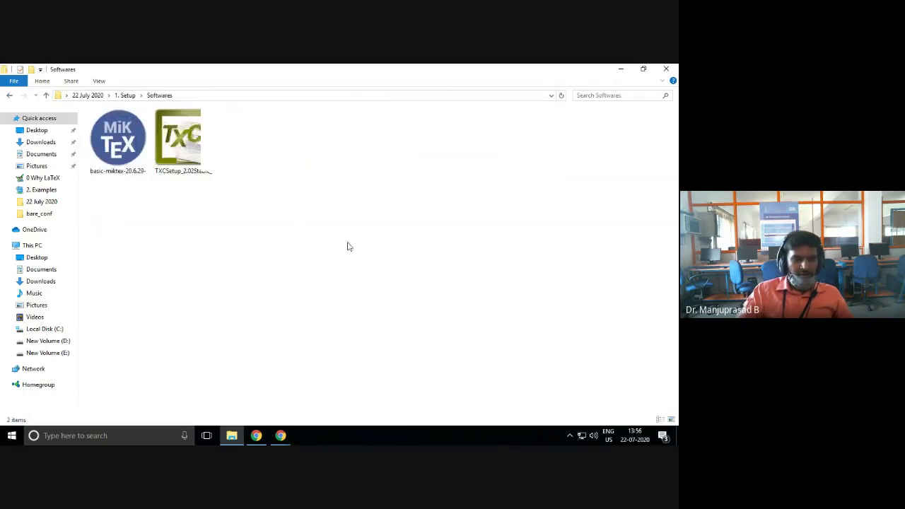
{"action": "scroll", "coordinate": [414, 263], "scroll_direction": "up", "scroll_amount": 1, "text": "ctrl"}
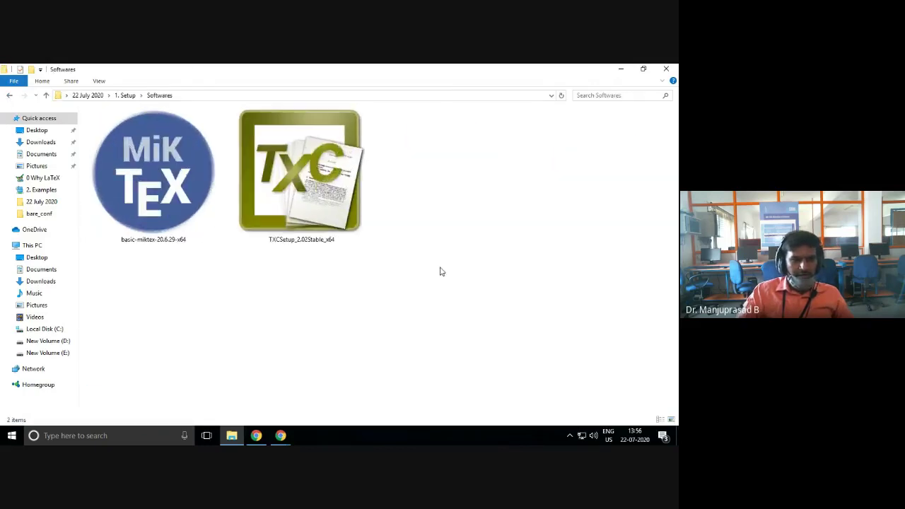
- Point out the basic-miktex-20.6.29-x64 and TXCSetup_2.02Stable_x64 installers by selecting each in turn, and clear the selection
{"action": "left_click", "coordinate": [182, 244]}
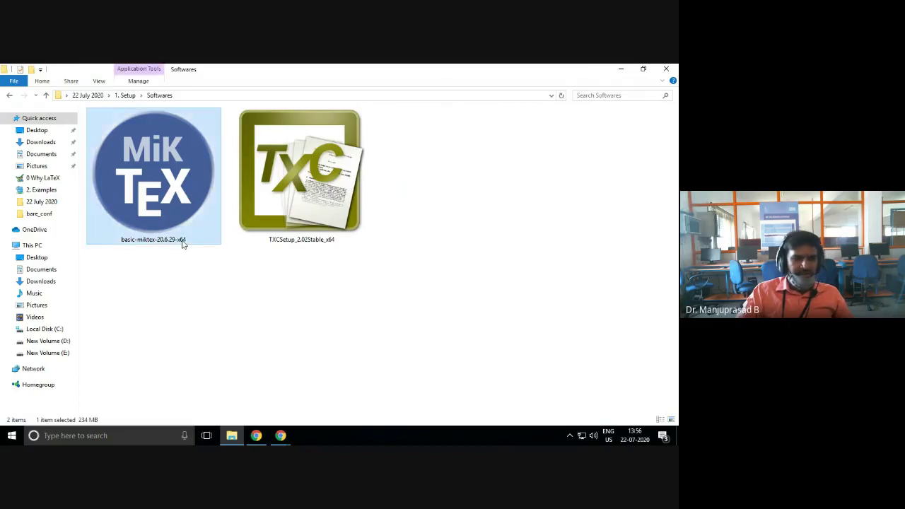
{"action": "left_click", "coordinate": [294, 244]}
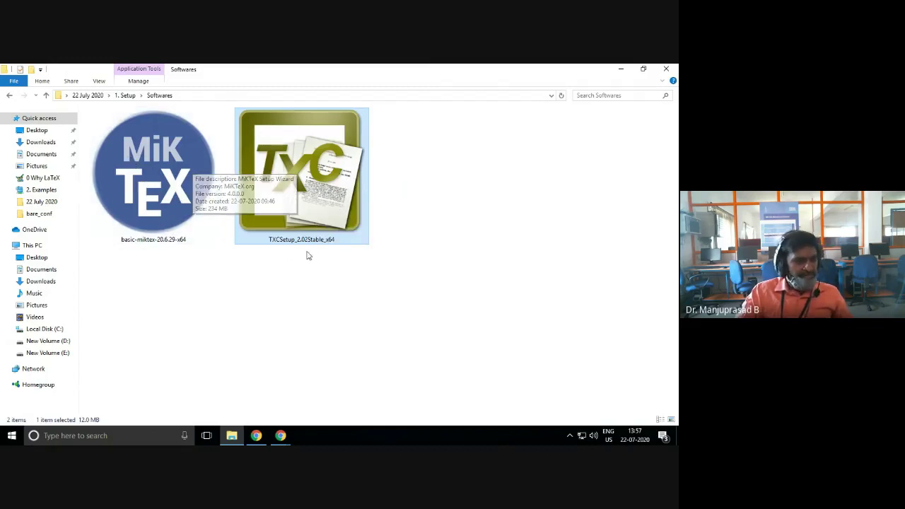
{"action": "left_click", "coordinate": [339, 280]}
{"action": "left_click", "coordinate": [298, 213]}
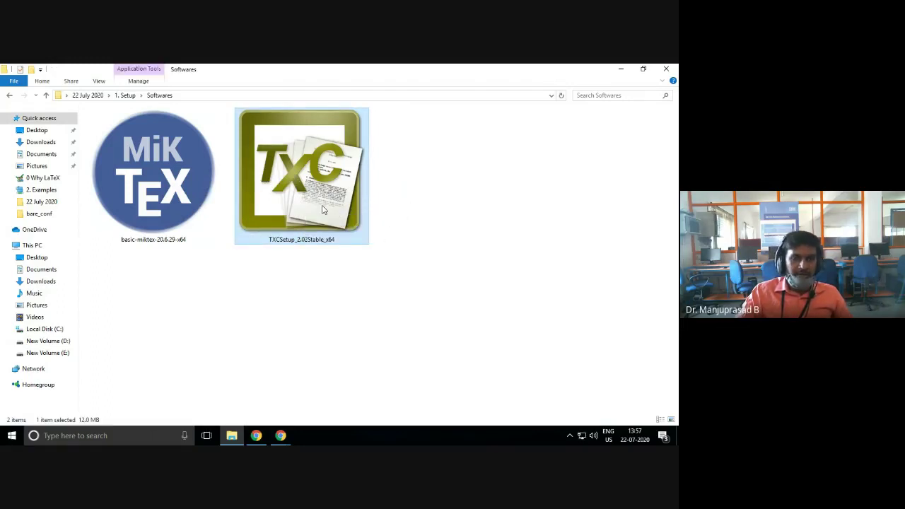
{"action": "left_click", "coordinate": [415, 193]}
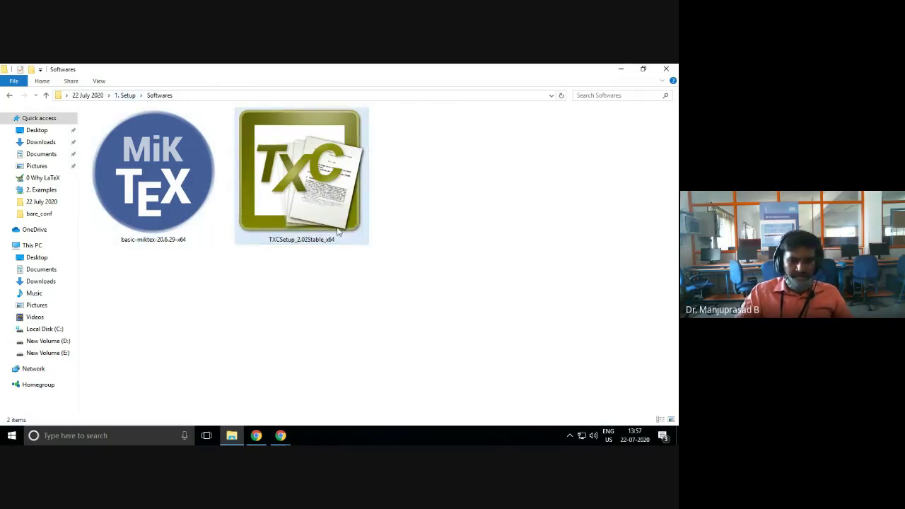
- Return to the 1. Setup folder, open the 1.mike install folder, and select image 1
{"action": "left_click", "coordinate": [127, 97]}
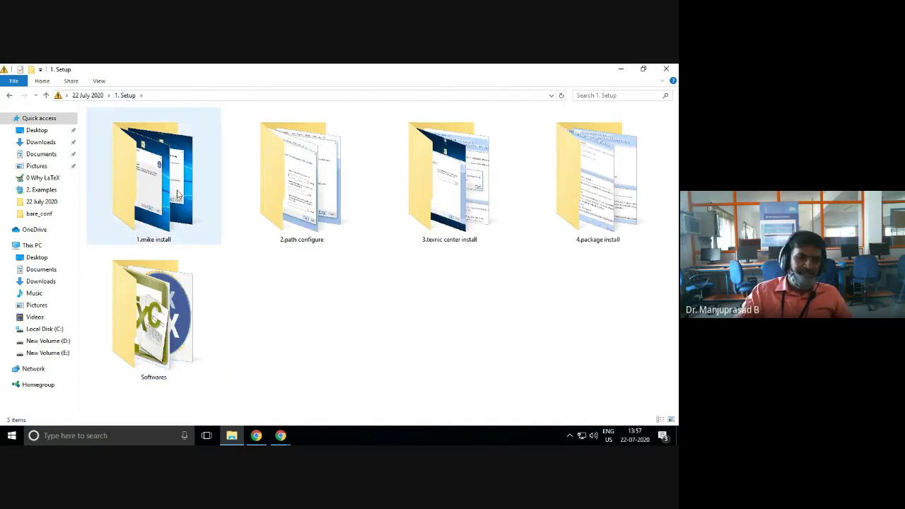
{"action": "left_click", "coordinate": [177, 195]}
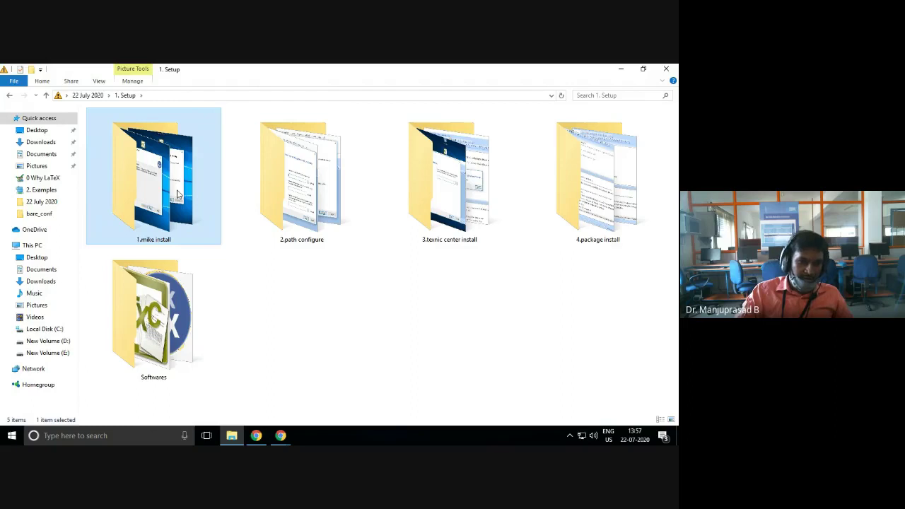
{"action": "double_click", "coordinate": [178, 195]}
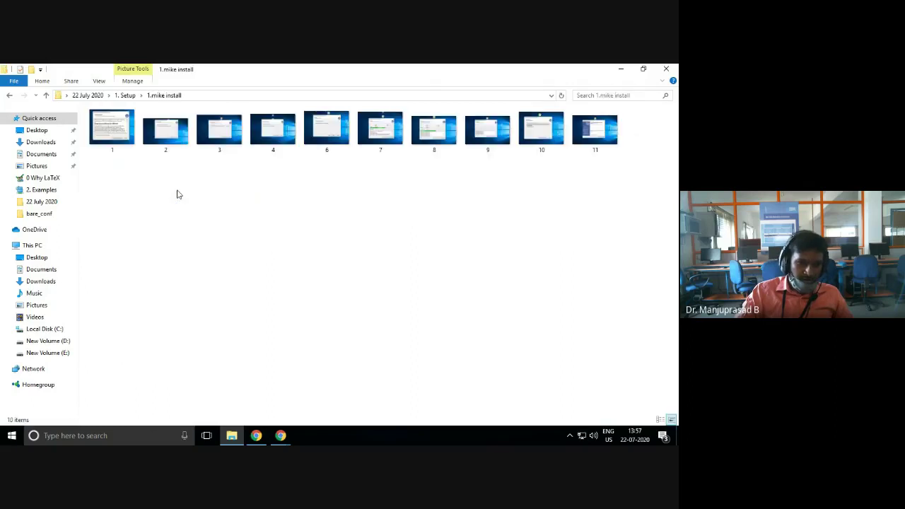
{"action": "left_click", "coordinate": [119, 136]}
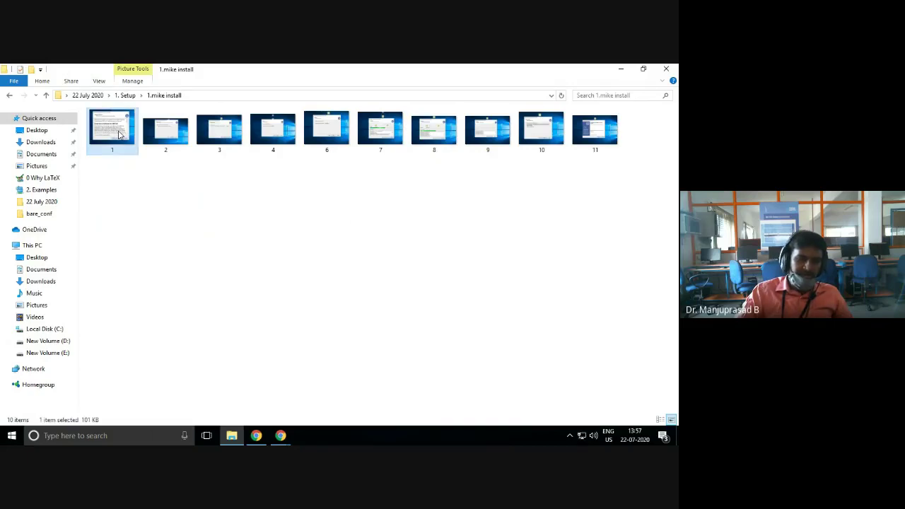
- Open image 1 with the MiKTeX Copying Conditions page and advance to image 2 with the Installation Scope options
{"action": "double_click", "coordinate": [118, 133]}
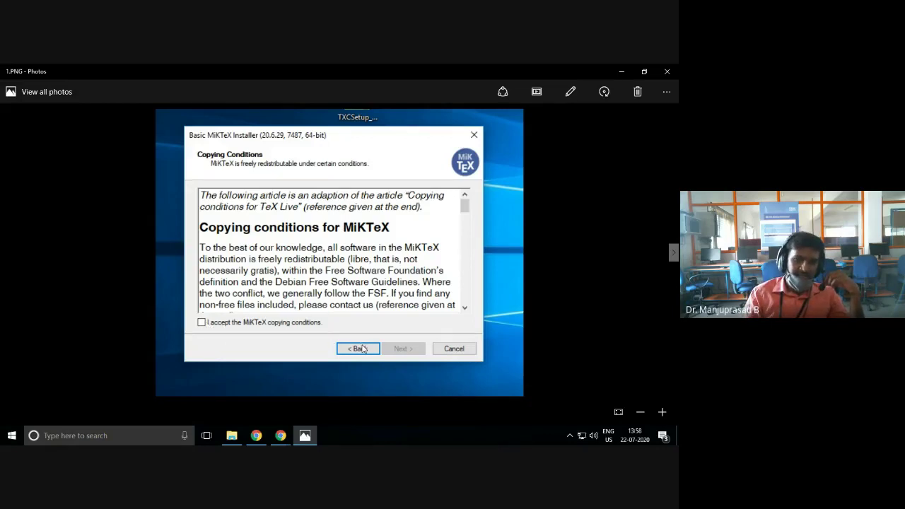
{"action": "key", "text": "Right"}
{"action": "key", "text": "ctrl+plus"}
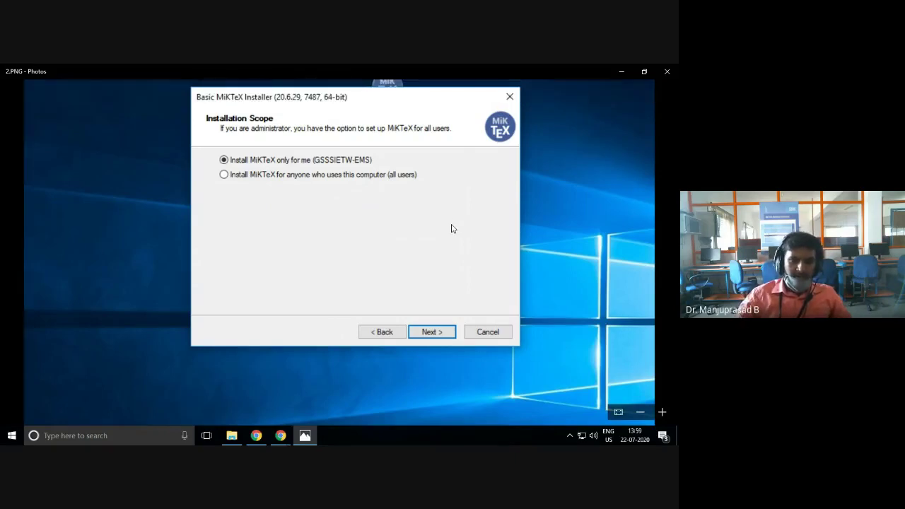
{"action": "scroll", "coordinate": [452, 228], "scroll_direction": "down", "scroll_amount": 2}
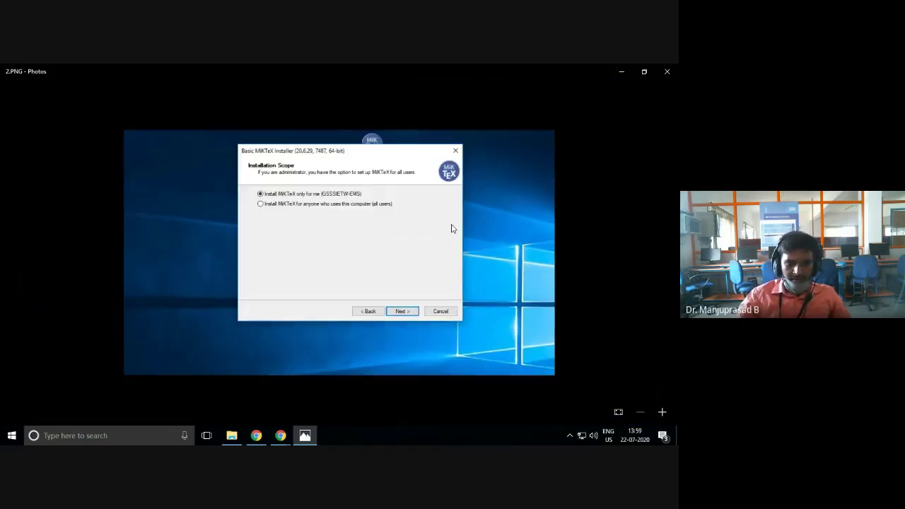
- Advance to image 3 and enlarge the MiKTeX Installation Directory page to examine the install path
{"action": "key", "text": "Right"}
{"action": "key", "text": "ctrl+plus"}
{"action": "key", "text": "ctrl+plus"}
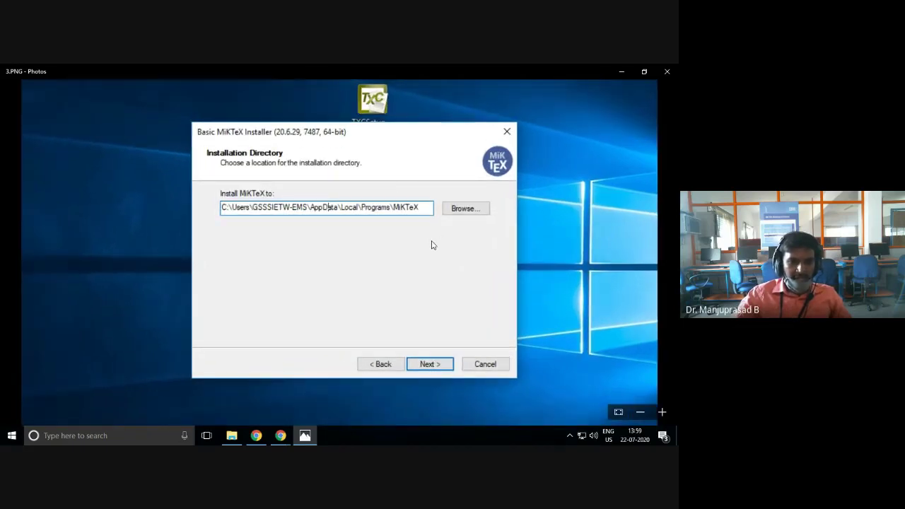
{"action": "scroll", "coordinate": [432, 245], "scroll_direction": "up", "scroll_amount": 1}
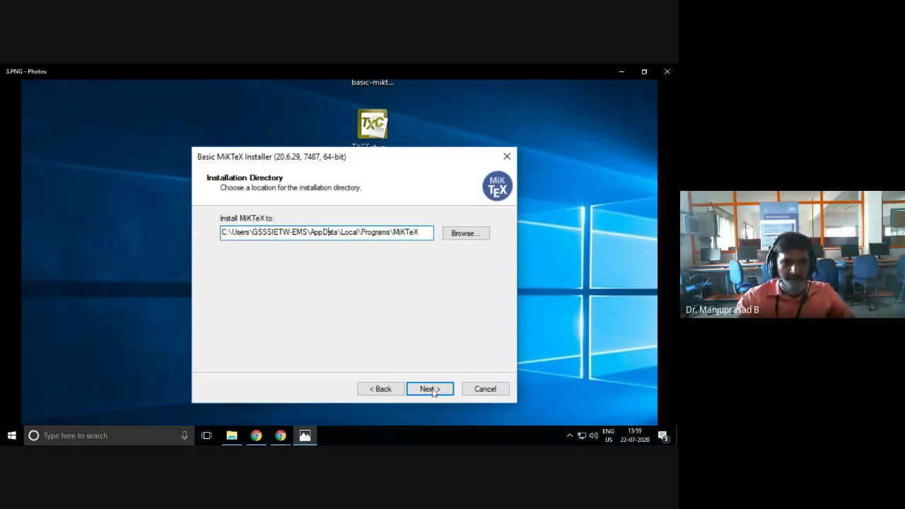
{"action": "scroll", "coordinate": [397, 324], "scroll_direction": "up", "scroll_amount": 2}
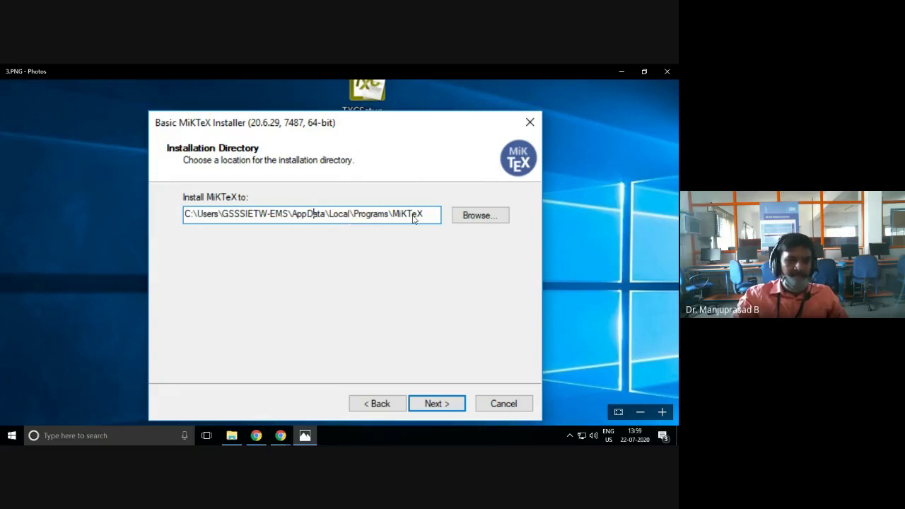
{"action": "scroll", "coordinate": [413, 218], "scroll_direction": "down", "scroll_amount": 1}
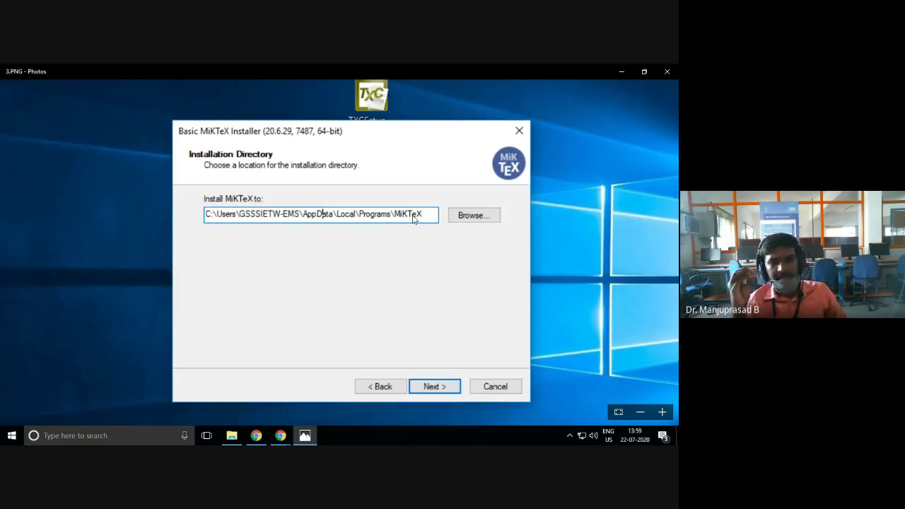
{"action": "scroll", "coordinate": [382, 229], "scroll_direction": "down", "scroll_amount": 1}
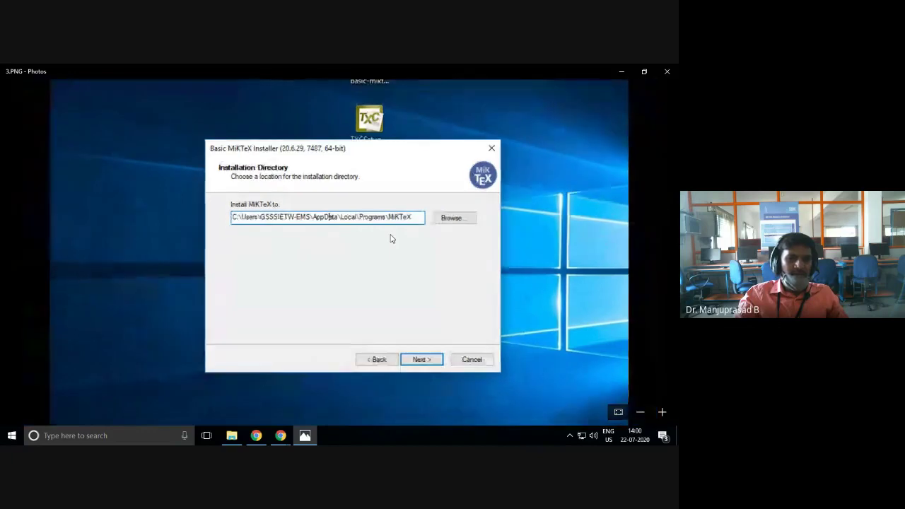
{"action": "key", "text": "Right"}
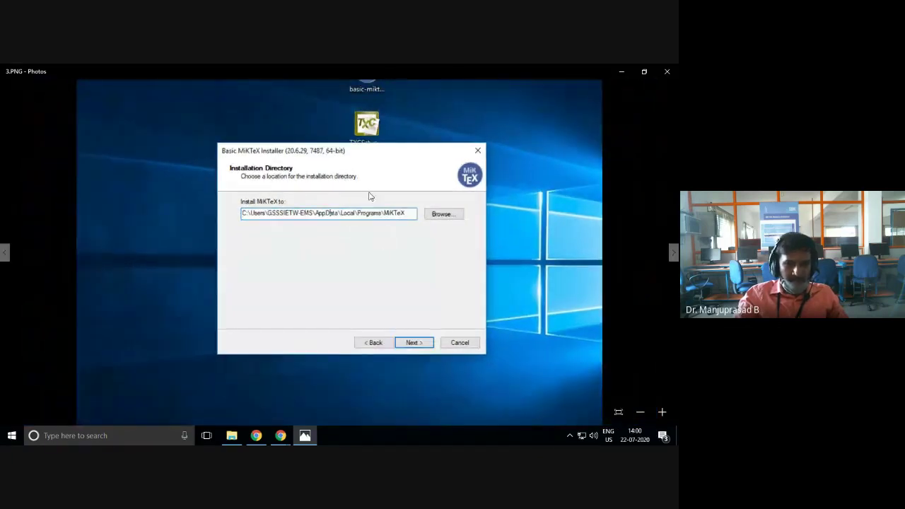
{"action": "scroll", "coordinate": [315, 226], "scroll_direction": "up", "scroll_amount": 1}
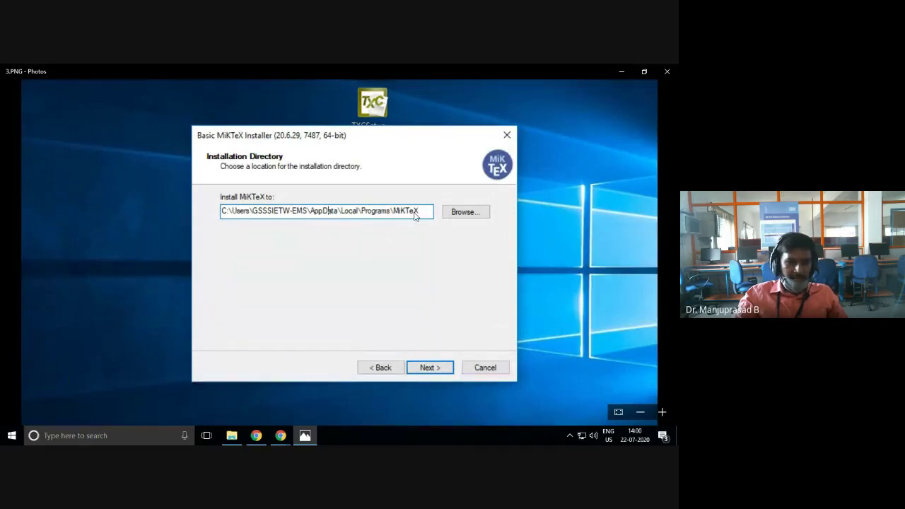
{"action": "scroll", "coordinate": [415, 216], "scroll_direction": "down", "scroll_amount": 3}
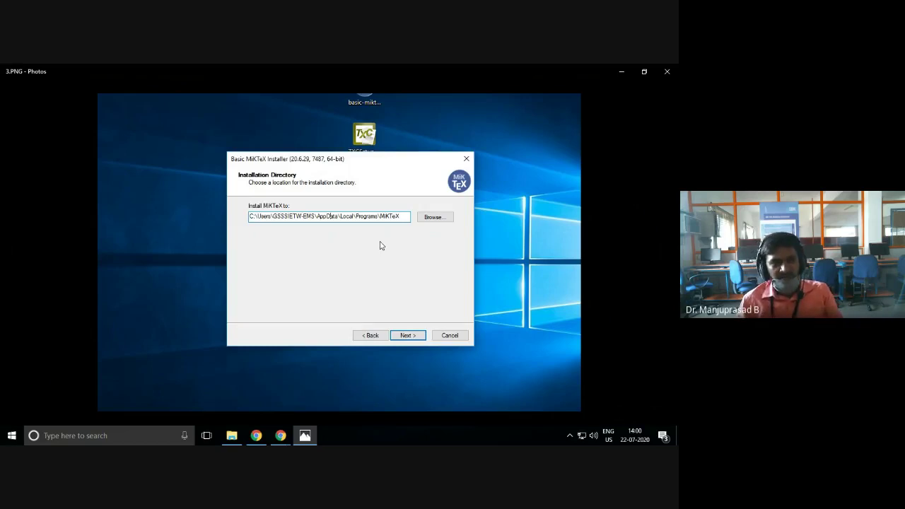
{"action": "scroll", "coordinate": [380, 245], "scroll_direction": "down", "scroll_amount": 1}
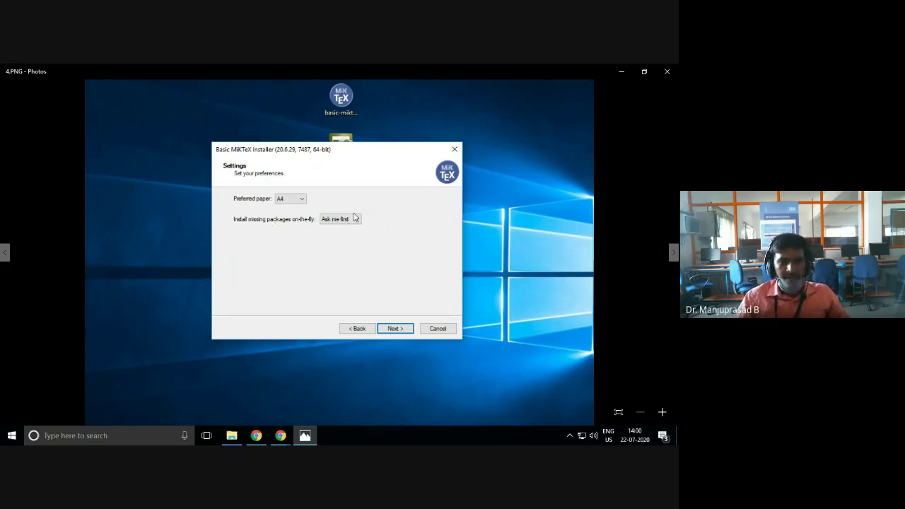
- Page past the MiKTeX Settings screenshot to image 8 and enlarge it to examine the installer's Executing page
{"action": "key", "text": "Right"}
{"action": "key", "text": "Right"}
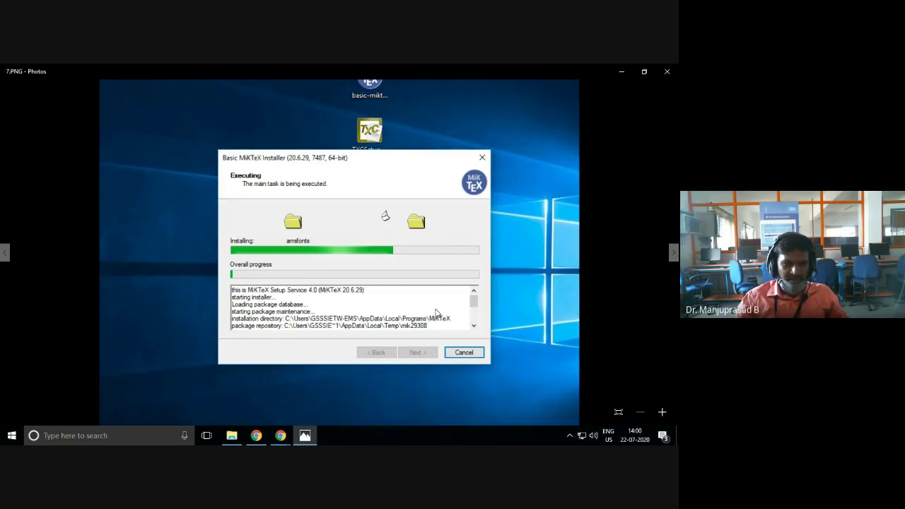
{"action": "key", "text": "Right"}
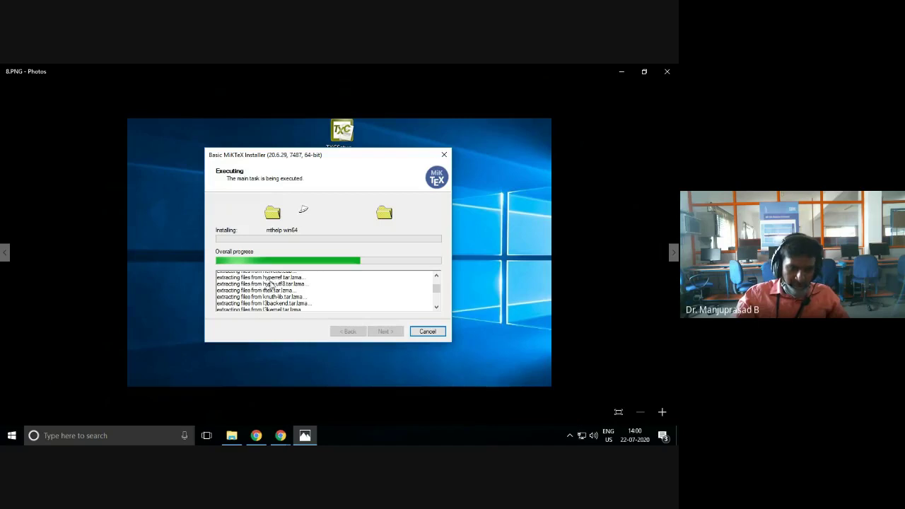
{"action": "key", "text": "ctrl+plus"}
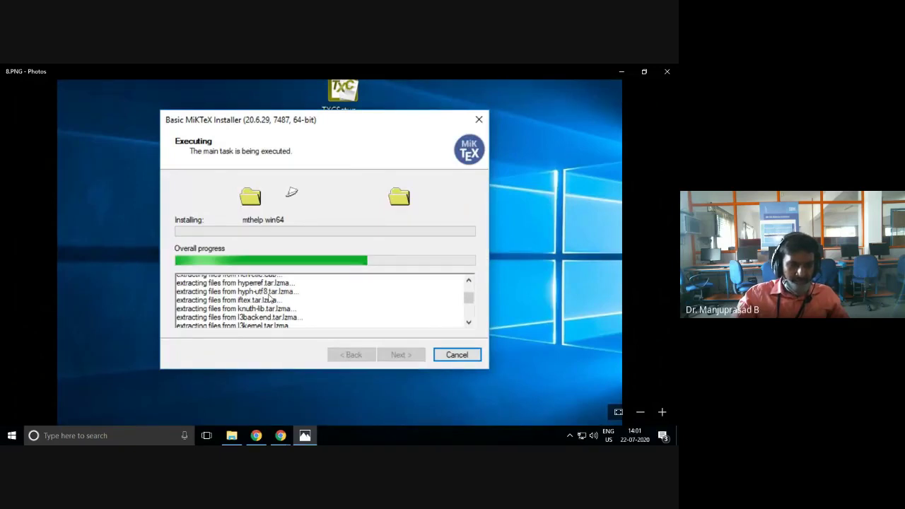
{"action": "scroll", "coordinate": [269, 300], "scroll_direction": "down", "scroll_amount": 1}
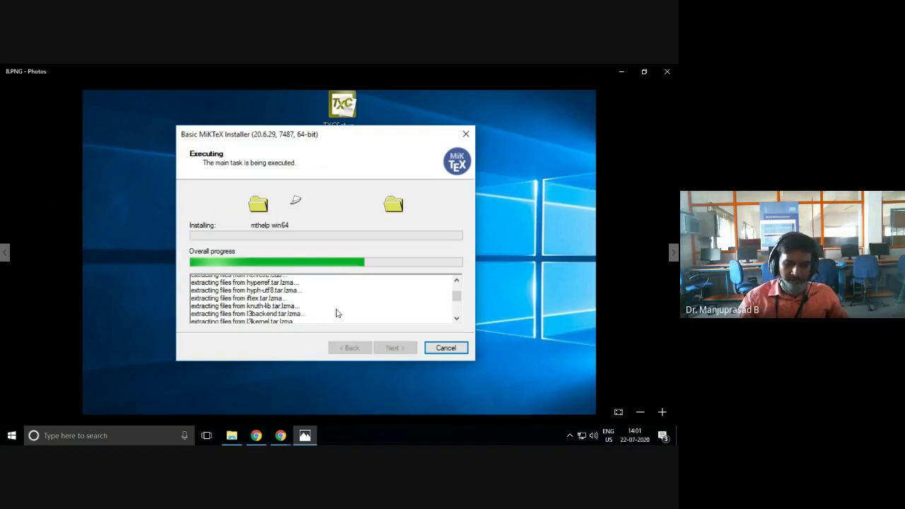
- Advance through images 9 and 10 to image 11, examining the MiKTeX Update Check and setup completion pages
{"action": "key", "text": "Right"}
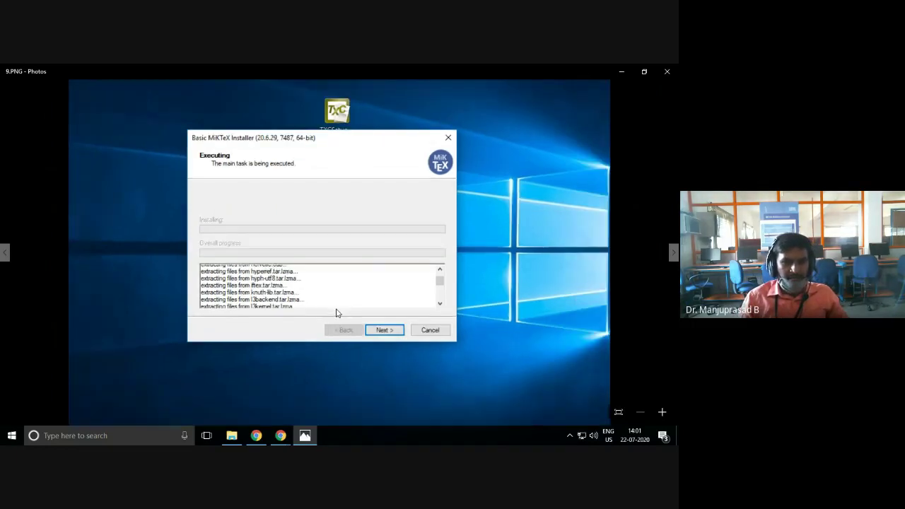
{"action": "key", "text": "Right"}
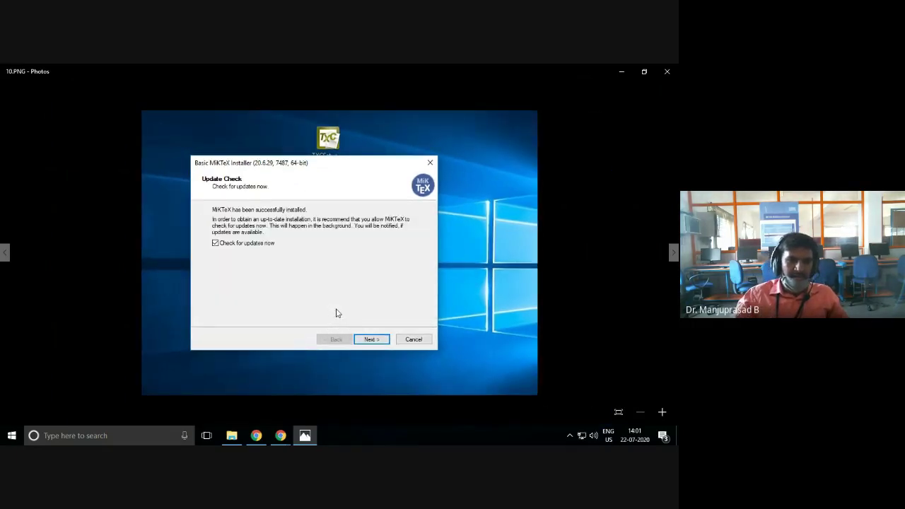
{"action": "scroll", "coordinate": [336, 313], "scroll_direction": "up", "scroll_amount": 1}
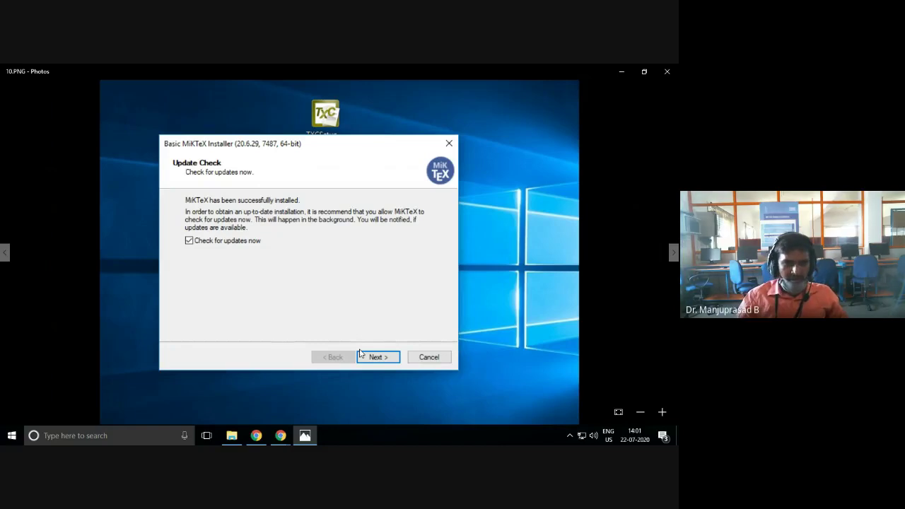
{"action": "key", "text": "Right"}
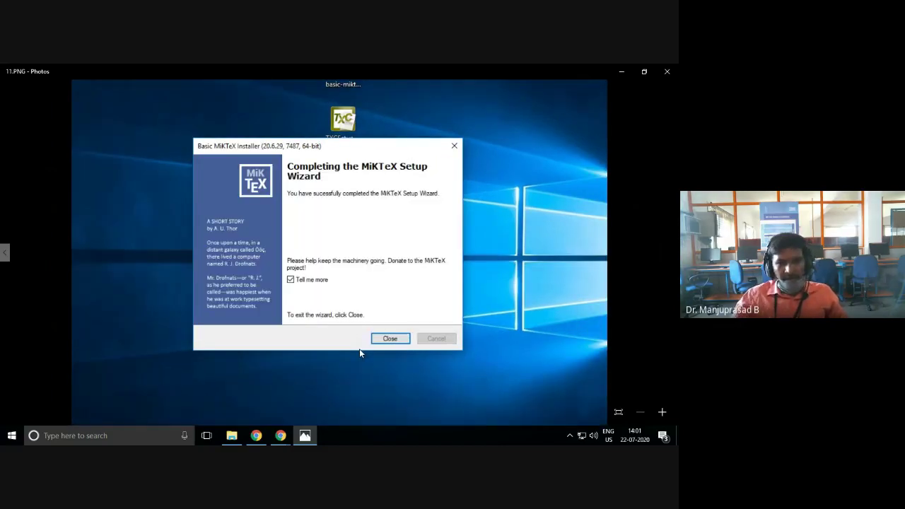
{"action": "scroll", "coordinate": [384, 238], "scroll_direction": "up", "scroll_amount": 1}
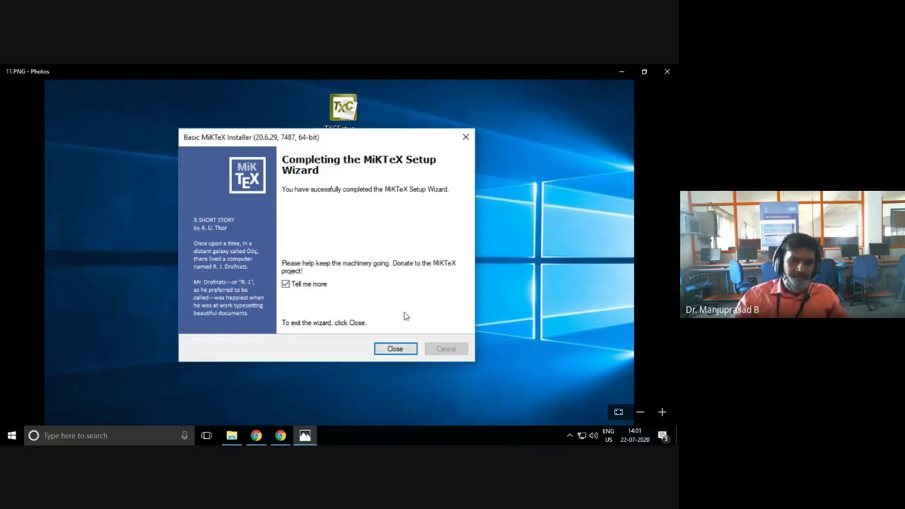
{"action": "scroll", "coordinate": [403, 316], "scroll_direction": "down", "scroll_amount": 1}
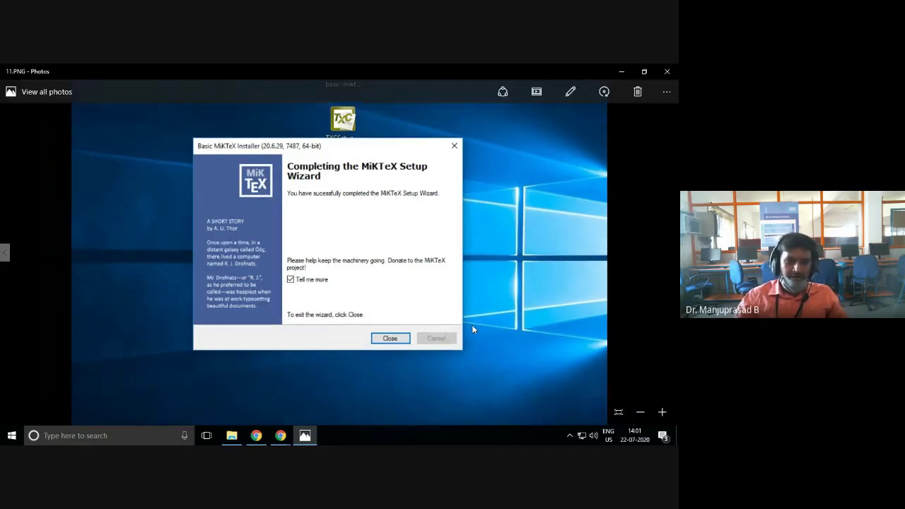
{"action": "scroll", "coordinate": [473, 329], "scroll_direction": "down", "scroll_amount": 1}
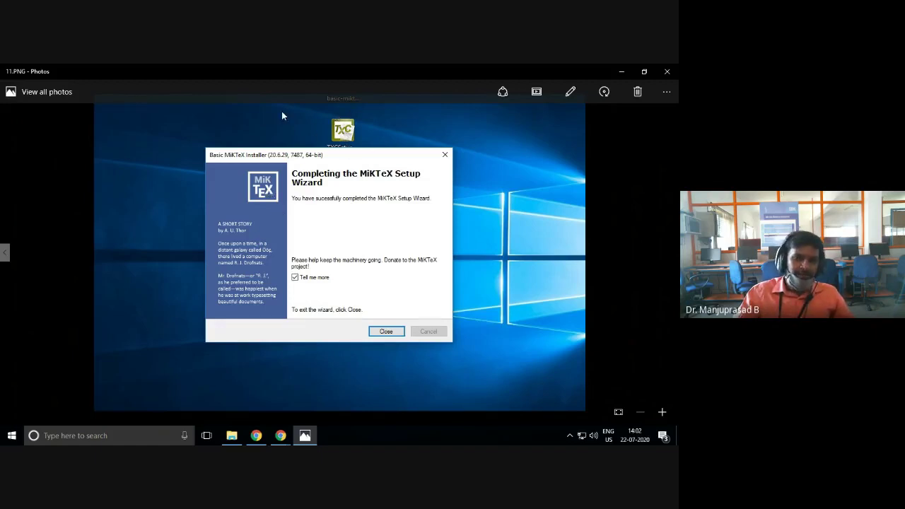
- Search the computer for "te" and launch TeXworks
{"action": "left_click", "coordinate": [116, 435]}
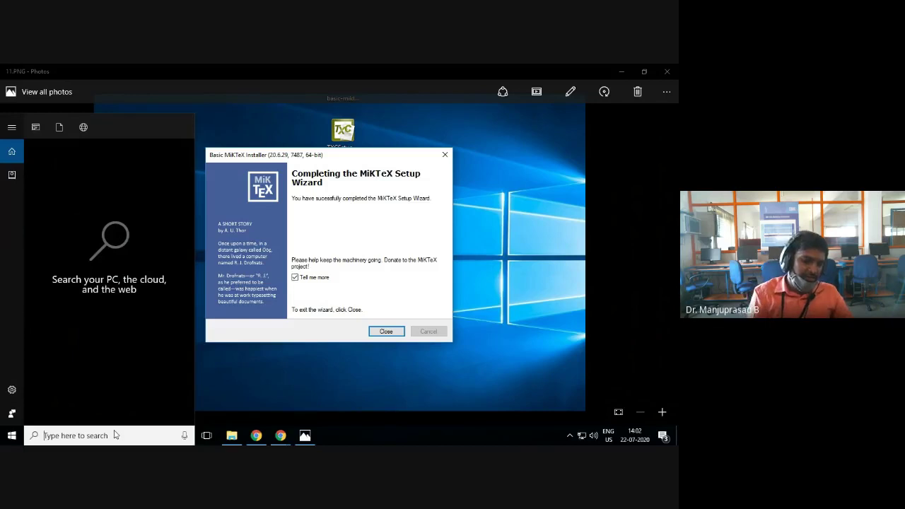
{"action": "type", "text": "te"}
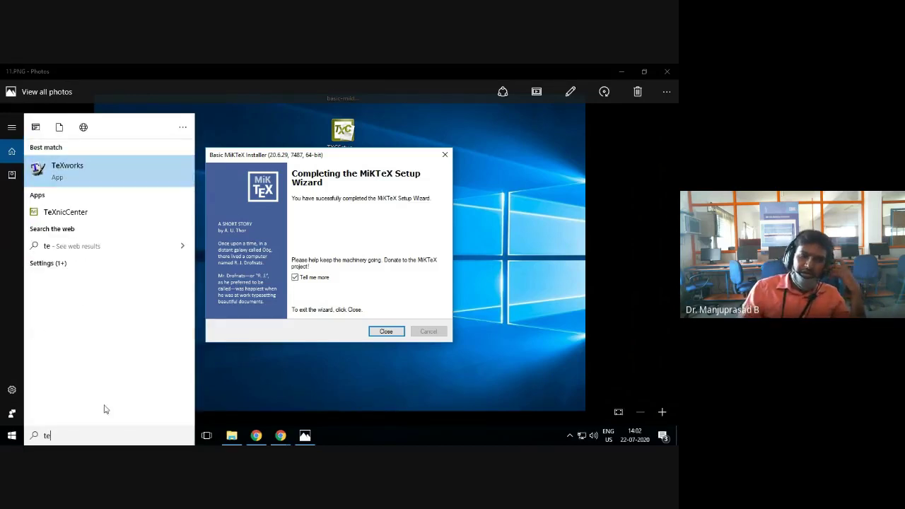
{"action": "left_click", "coordinate": [69, 167]}
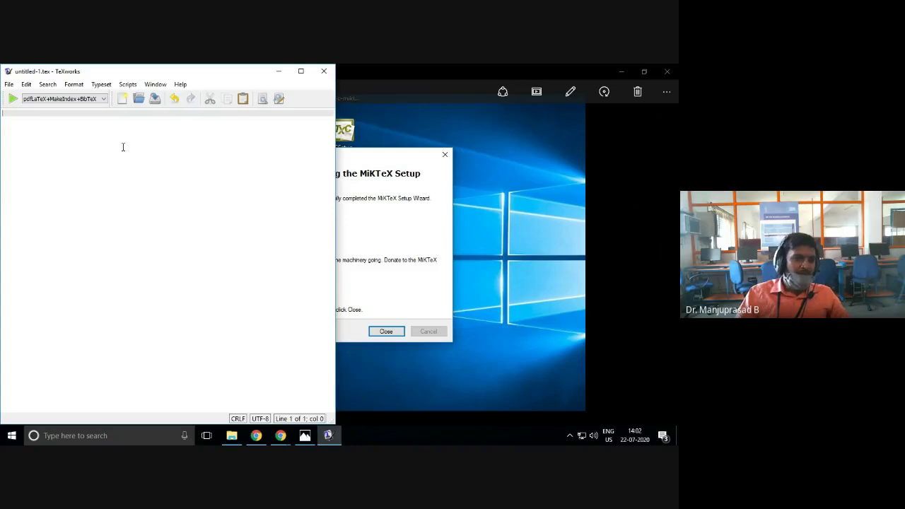
- Enter the sample lines dsbf and lsdnfs in the blank TeXworks document, and close it without saving
{"action": "type", "text": "dsbf"}
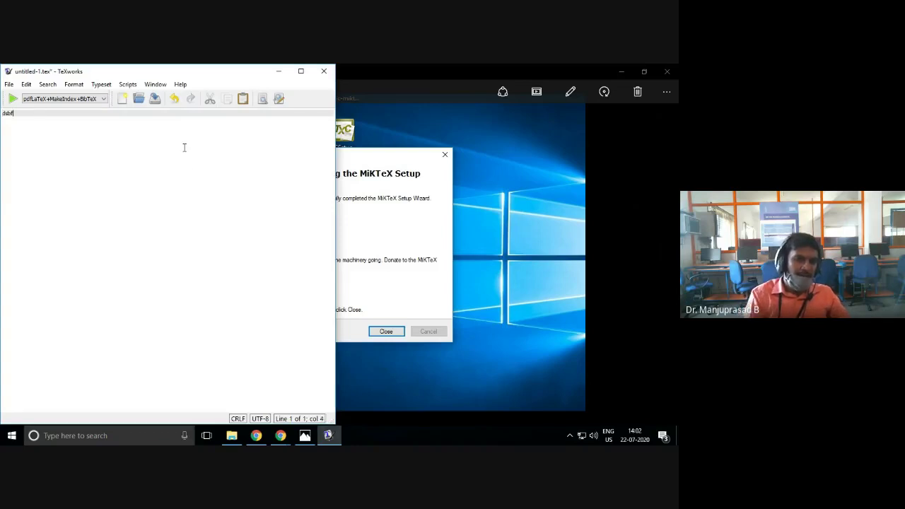
{"action": "key", "text": "Return"}
{"action": "type", "text": "sdnfs"}
{"action": "key", "text": "Return"}
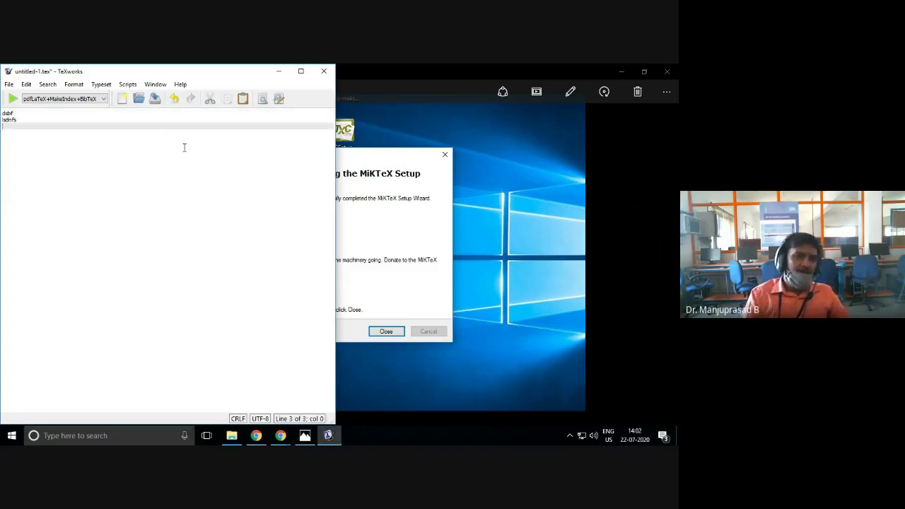
{"action": "left_click", "coordinate": [330, 75]}
{"action": "left_click", "coordinate": [182, 265]}
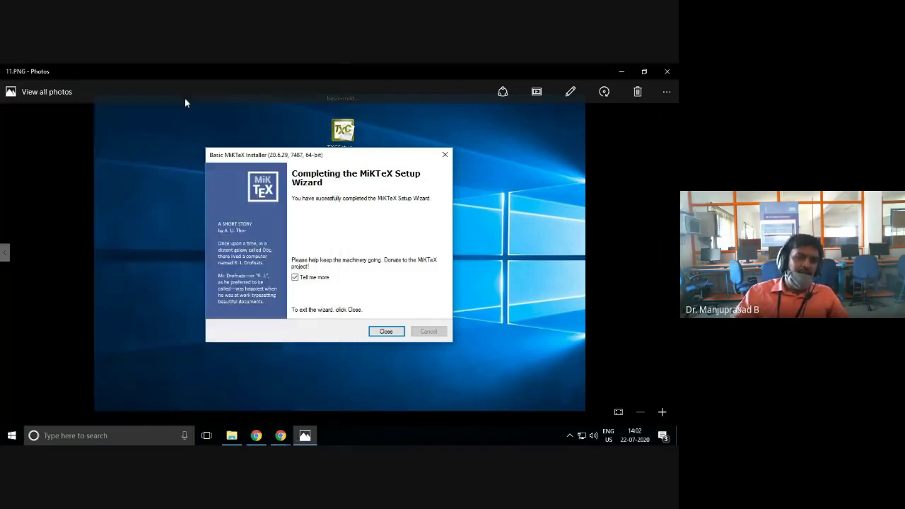
- Close image 11, return to the 1. Setup folder, and open the 3.texnic center install folder
{"action": "scroll", "coordinate": [398, 291], "scroll_direction": "down", "scroll_amount": 1}
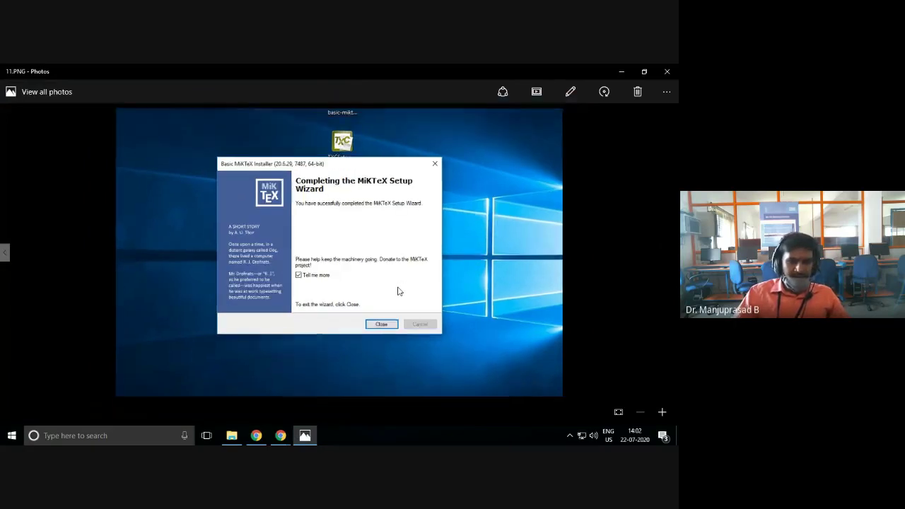
{"action": "left_click", "coordinate": [666, 73]}
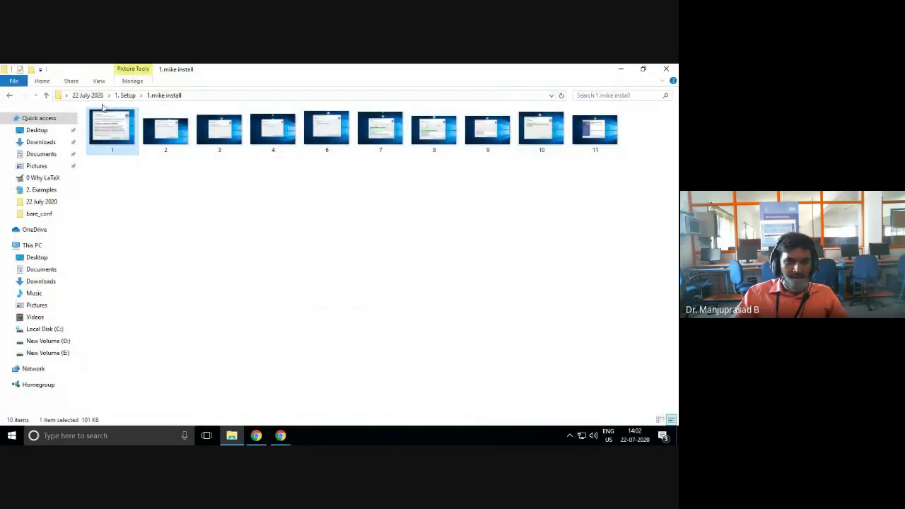
{"action": "left_click", "coordinate": [127, 95]}
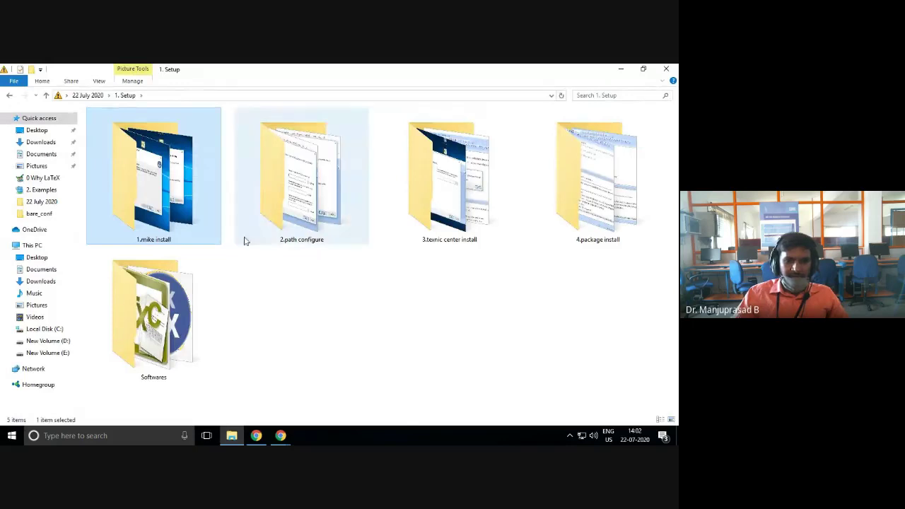
{"action": "double_click", "coordinate": [460, 233]}
- Open image t1 with the TeXnicCenter welcome page and advance to image t2 with the License Agreement
{"action": "left_click", "coordinate": [125, 152]}
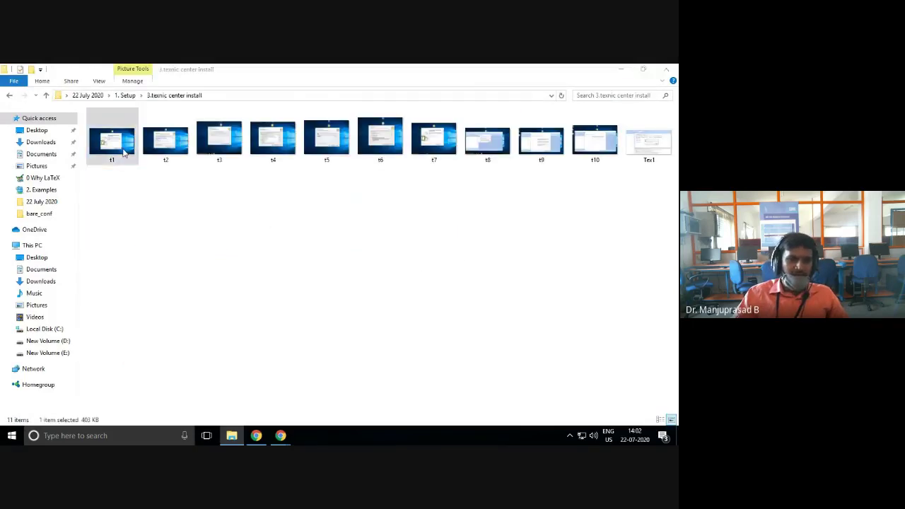
{"action": "double_click", "coordinate": [124, 152]}
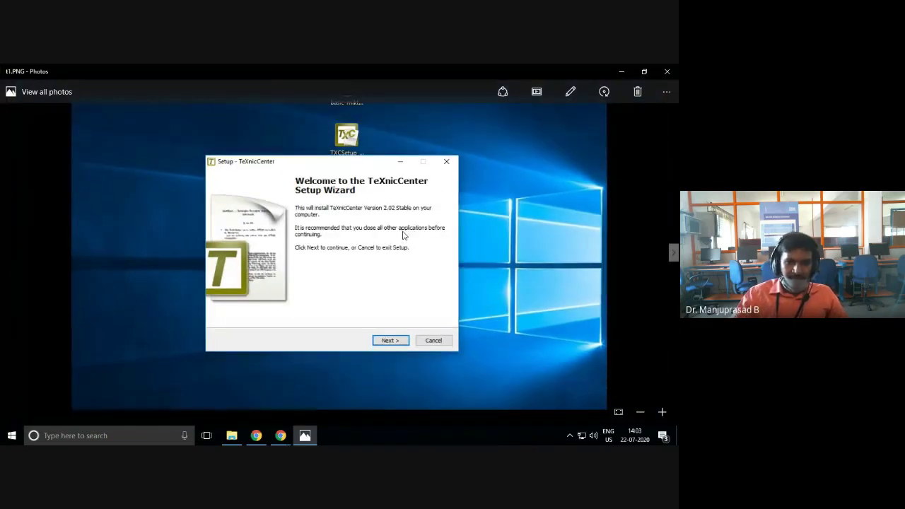
{"action": "key", "text": "Right"}
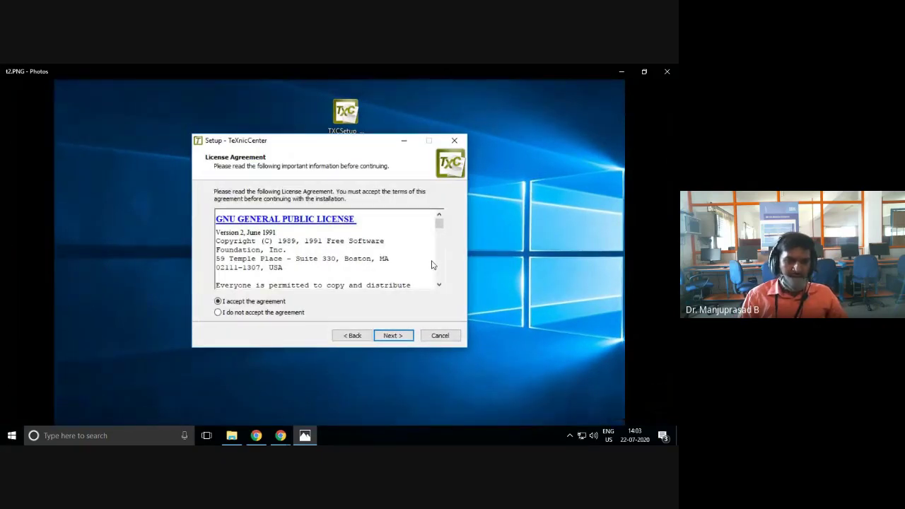
- Advance the TeXnicCenter installation images from t3 through t8, viewing the destination, component, Start Menu folder, install and first-launch screens
{"action": "key", "text": "Right"}
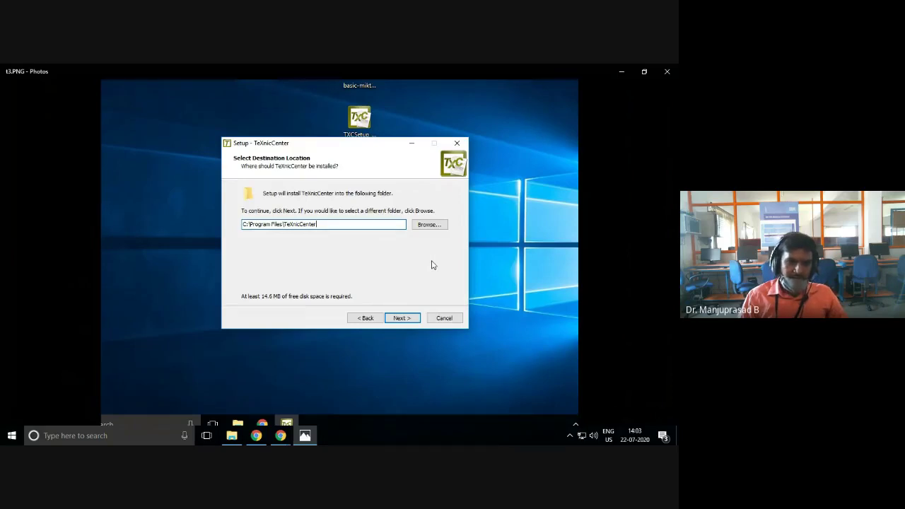
{"action": "key", "text": "Right"}
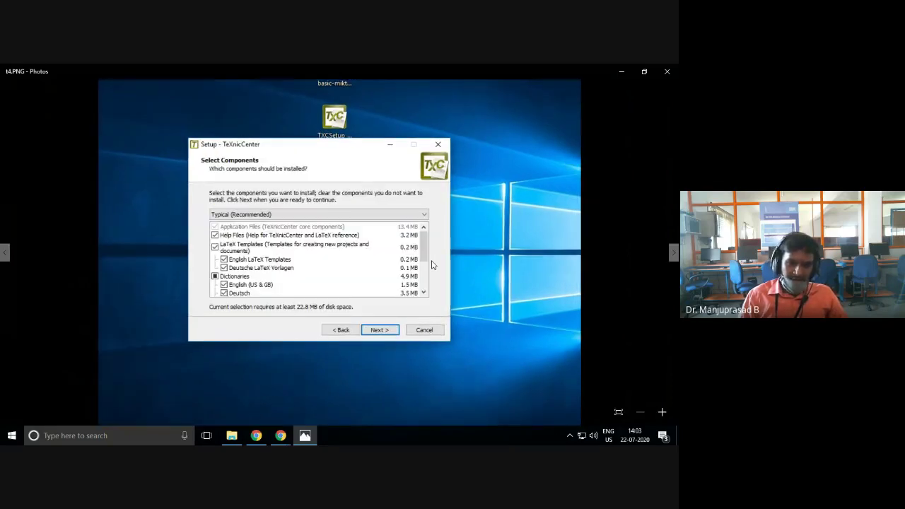
{"action": "key", "text": "Right"}
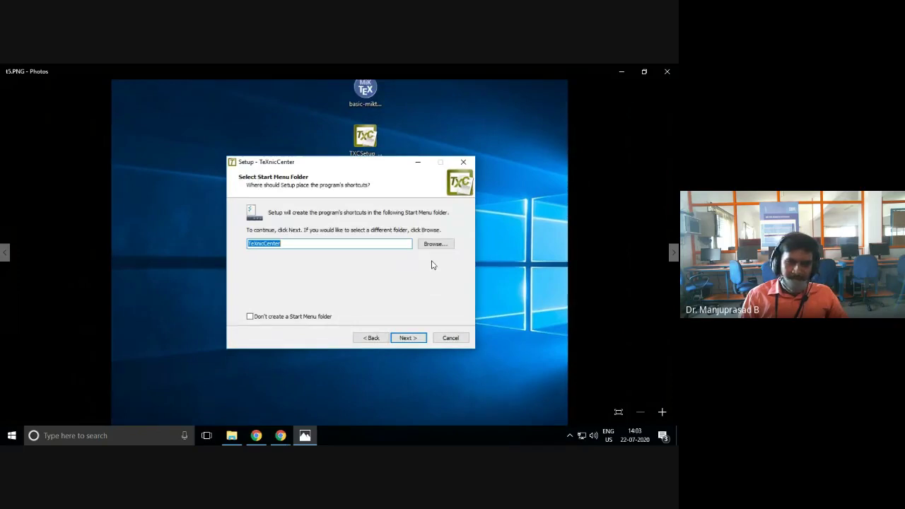
{"action": "key", "text": "Right"}
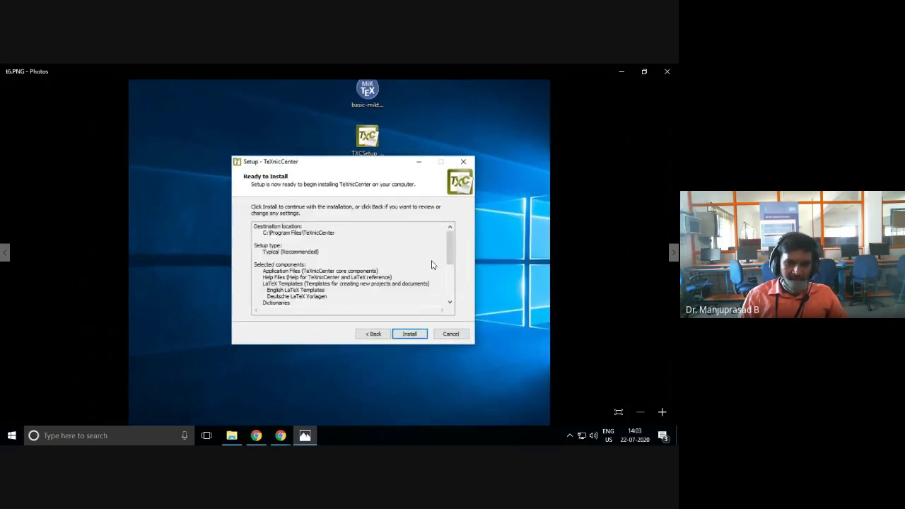
{"action": "key", "text": "Right"}
{"action": "key", "text": "Right"}
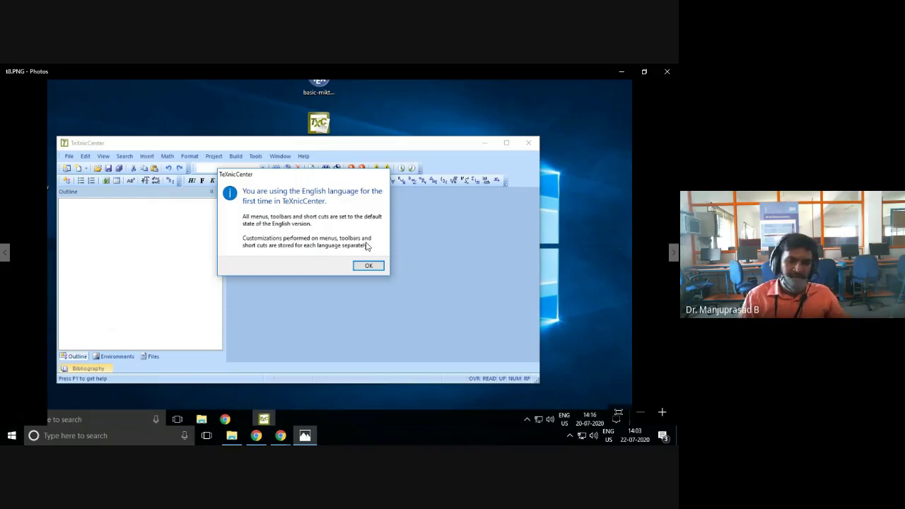
- View images t9 and t10 of the Configuration Wizard, glance at Tex1, and return to t10 with the Distribution directory page
{"action": "key", "text": "Right"}
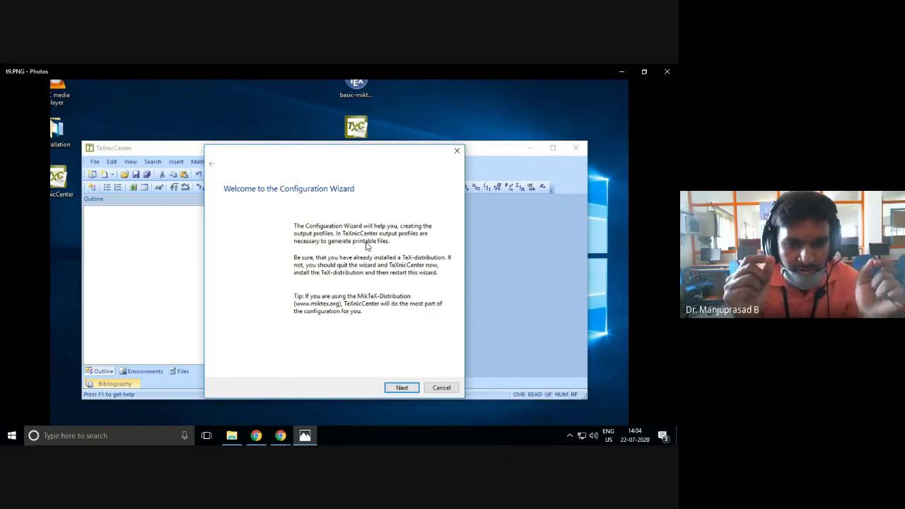
{"action": "key", "text": "Right"}
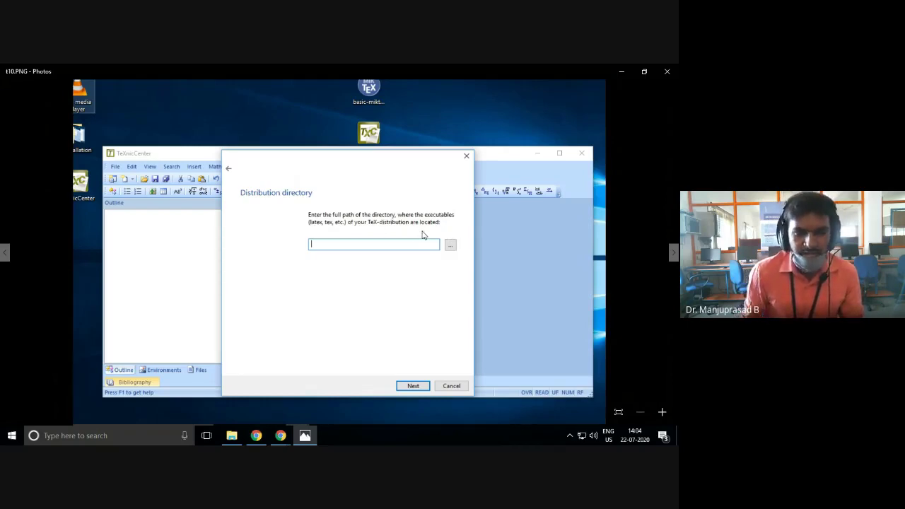
{"action": "key", "text": "Right"}
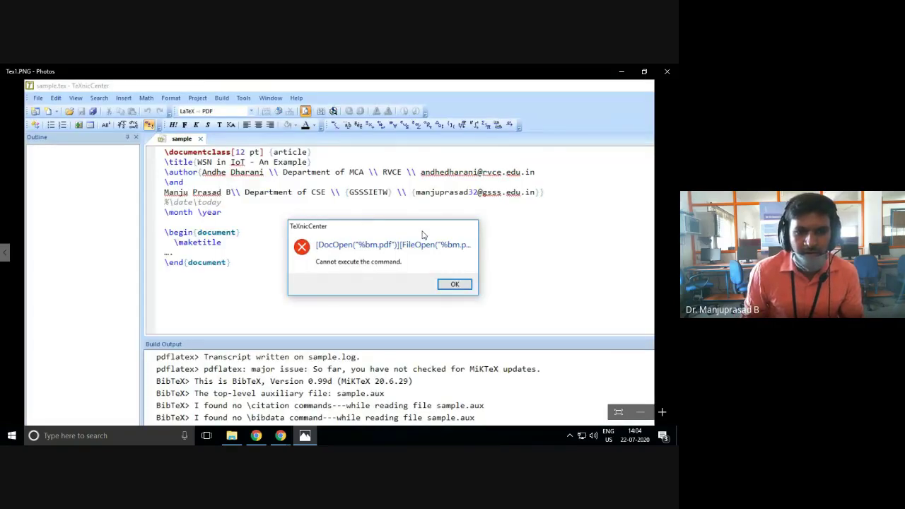
{"action": "key", "text": "Right"}
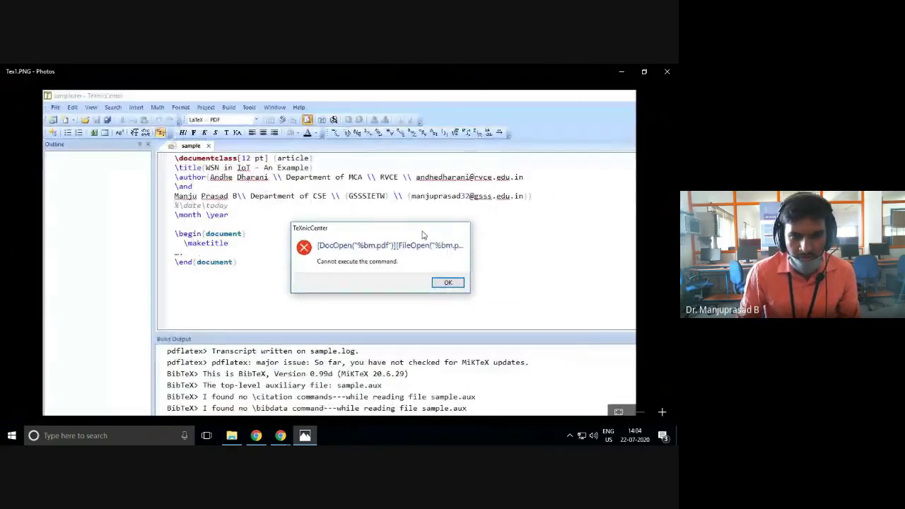
{"action": "key", "text": "Left"}
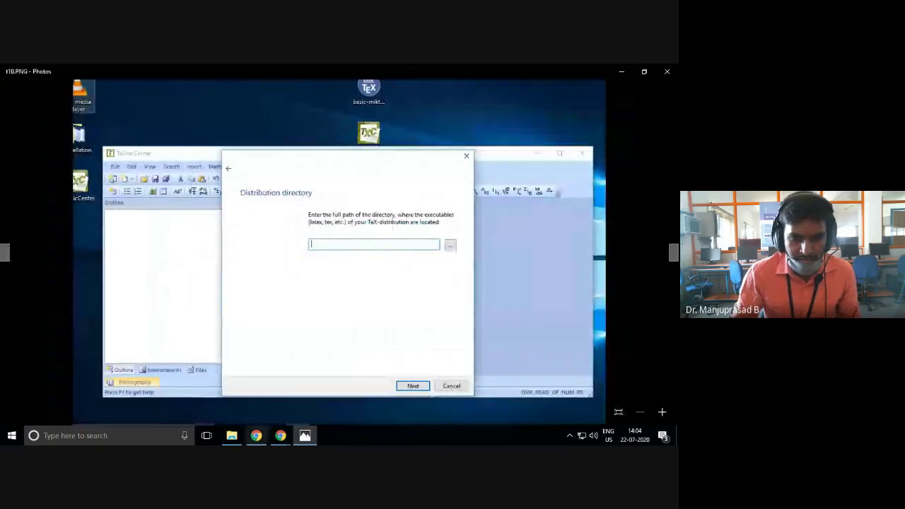
- Switch to File Explorer, go up to the 1. Setup folder, and open Local Disk (C:) from This PC
{"action": "left_click", "coordinate": [232, 437]}
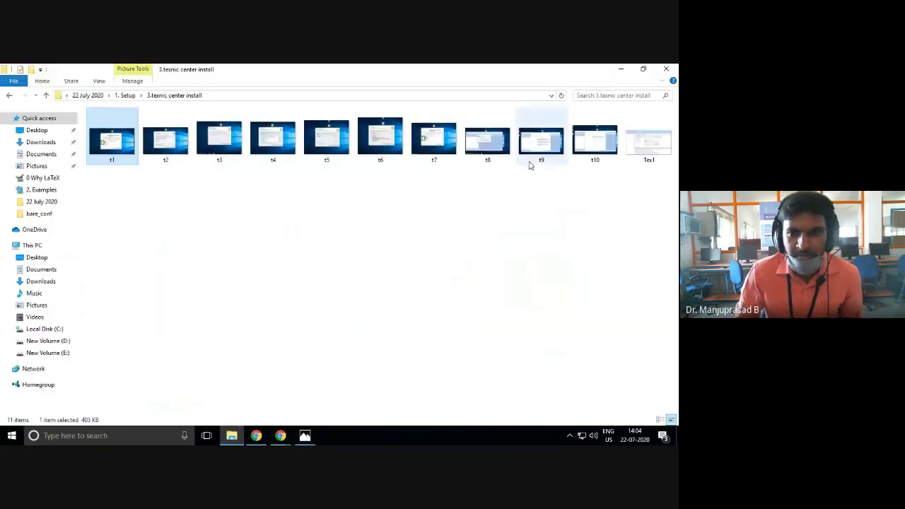
{"action": "left_click", "coordinate": [126, 96]}
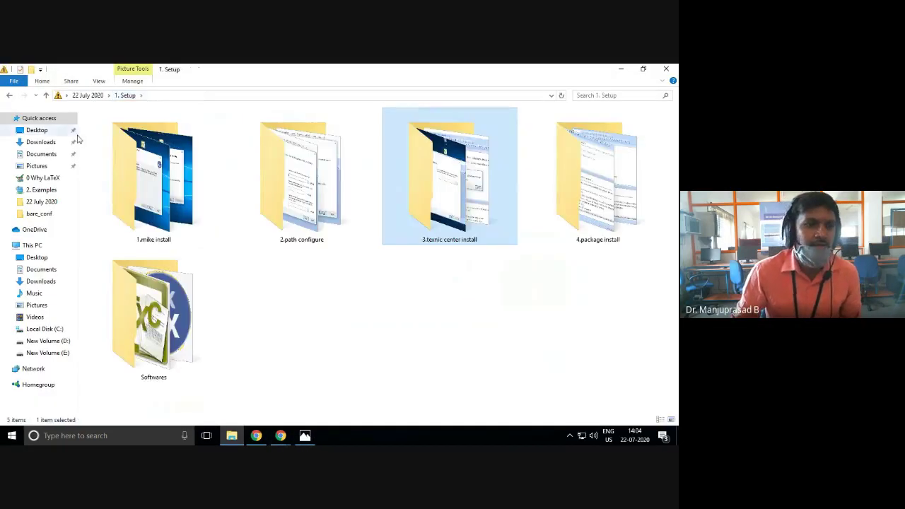
{"action": "left_click", "coordinate": [35, 248]}
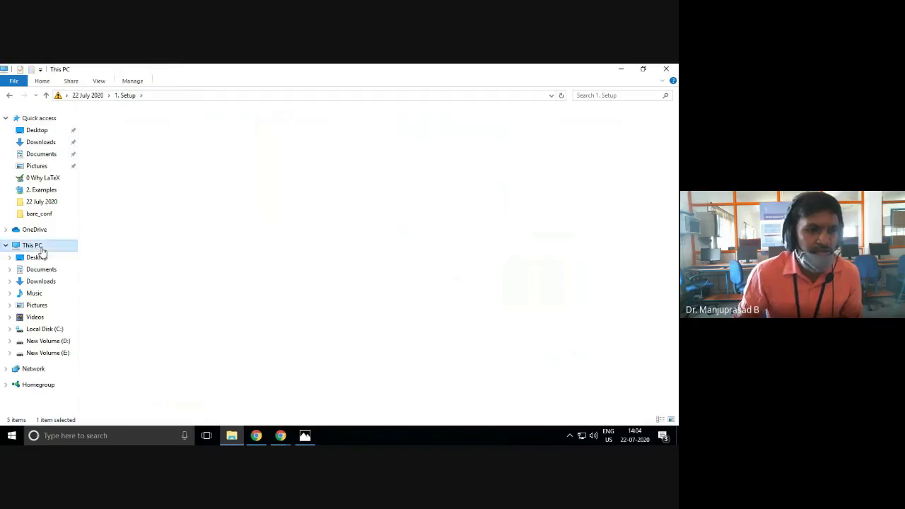
{"action": "left_click", "coordinate": [146, 212]}
{"action": "double_click", "coordinate": [146, 212]}
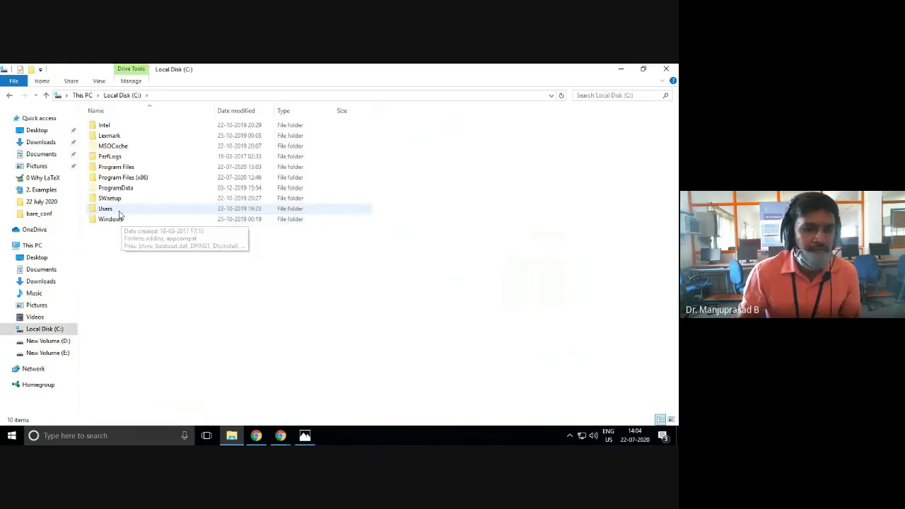
- Open the Users folder on drive C, the GSSSIETW-EMS profile folder, its AppData folder and the Local folder inside
{"action": "double_click", "coordinate": [145, 209]}
{"action": "scroll", "coordinate": [176, 208], "scroll_direction": "up", "scroll_amount": 4}
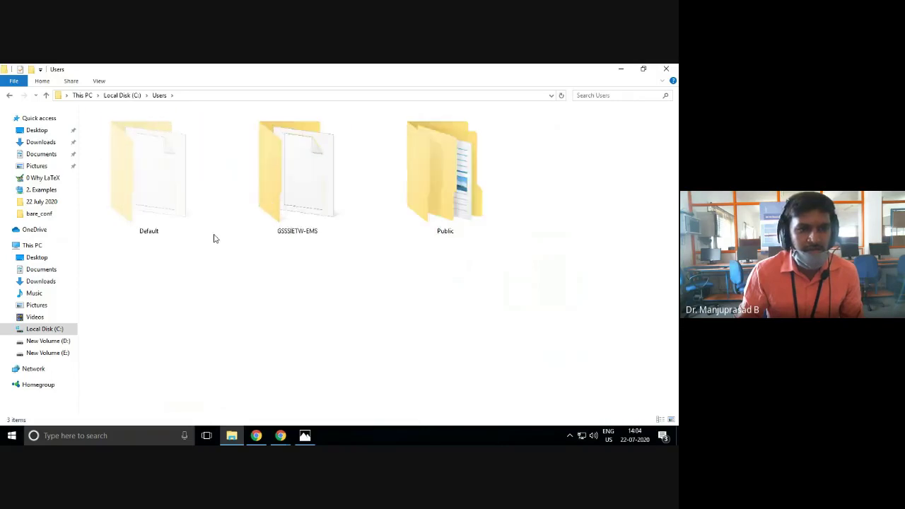
{"action": "double_click", "coordinate": [320, 198]}
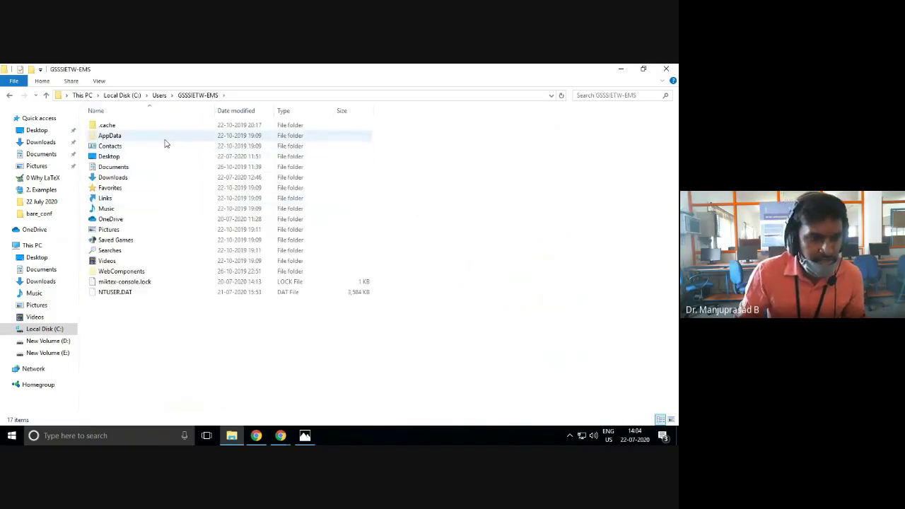
{"action": "double_click", "coordinate": [153, 135]}
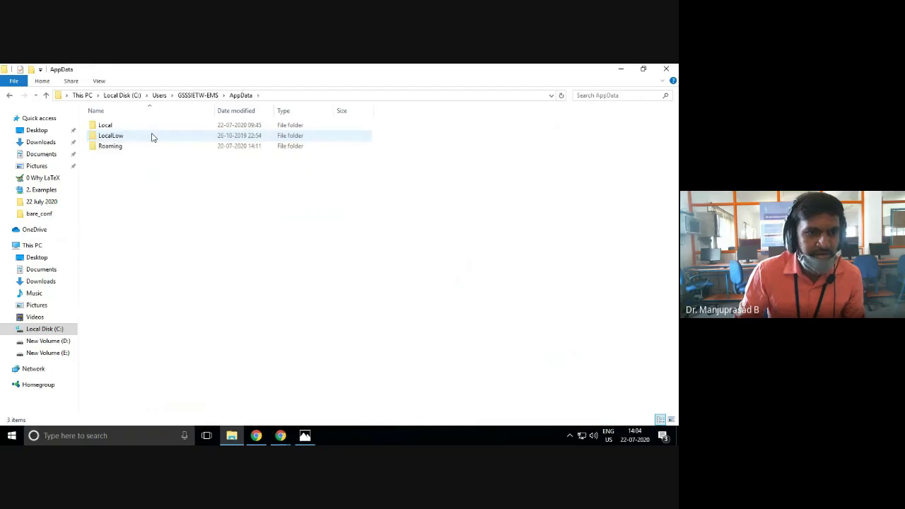
{"action": "double_click", "coordinate": [154, 128]}
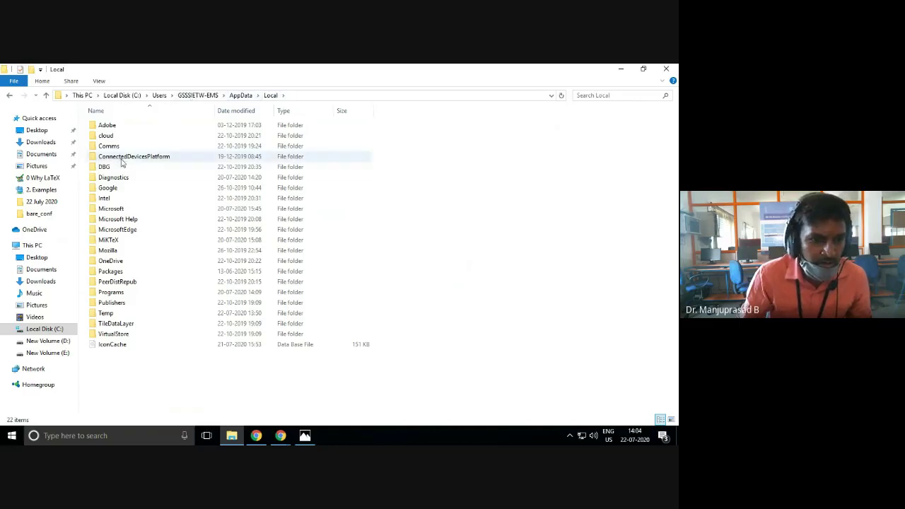
- Open the Programs folder and the MiKTeX folder within it, and change its contents to a multi-column icon layout
{"action": "double_click", "coordinate": [117, 296]}
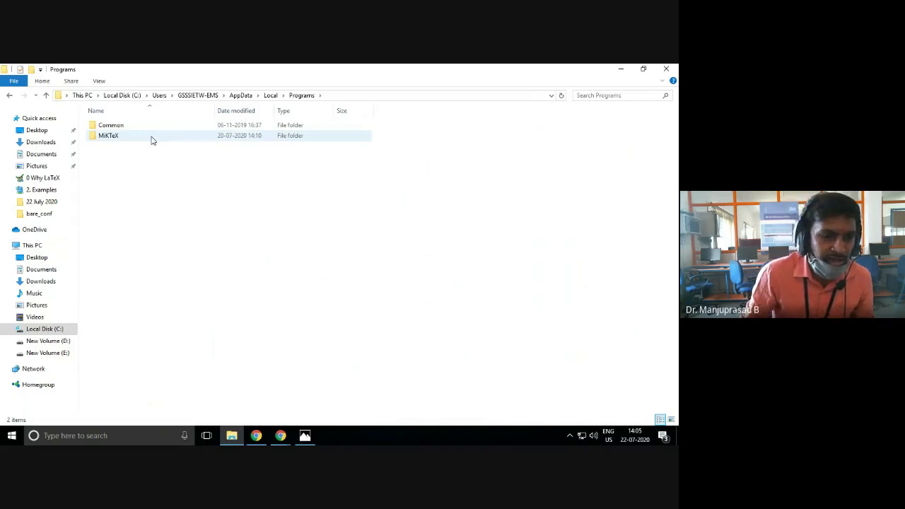
{"action": "double_click", "coordinate": [151, 138]}
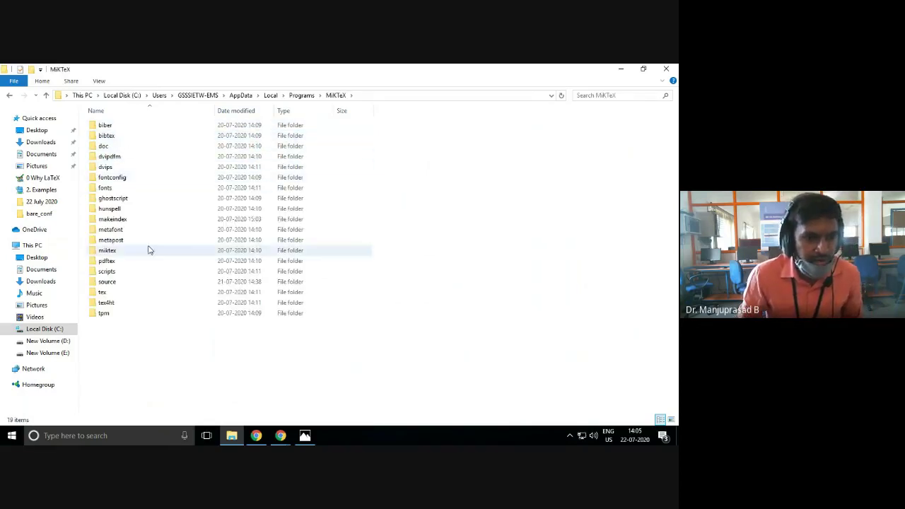
{"action": "key", "text": "ctrl+shift+5"}
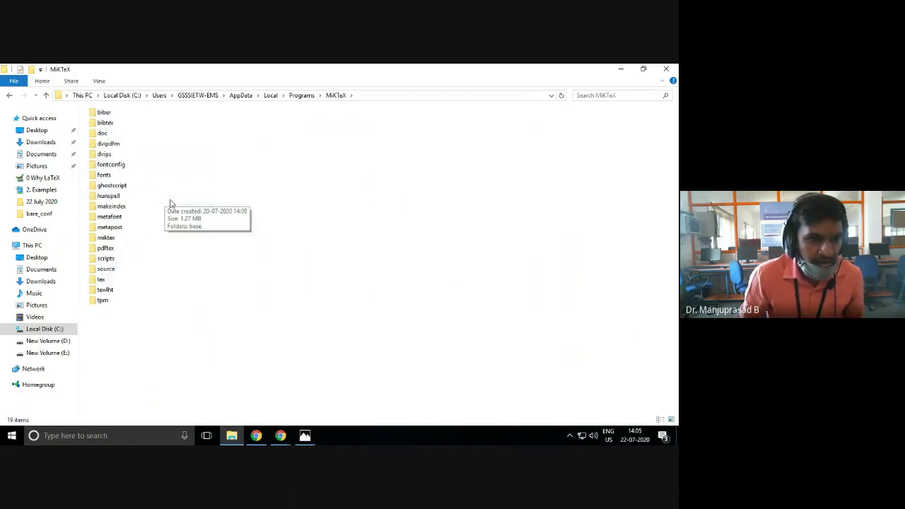
{"action": "key", "text": "ctrl+shift+4"}
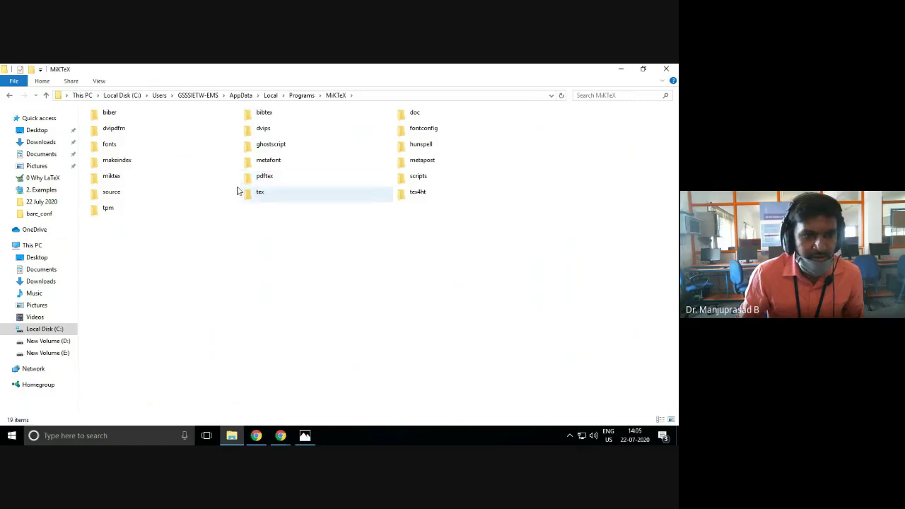
- Open the miktex folder, its bin subfolder and the x64 folder holding the MiKTeX executables
{"action": "double_click", "coordinate": [113, 178]}
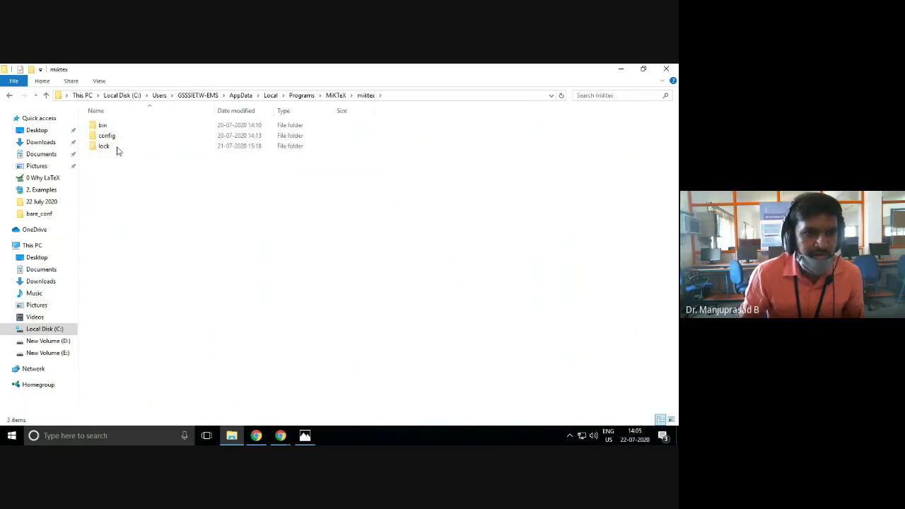
{"action": "left_click", "coordinate": [108, 127]}
{"action": "double_click", "coordinate": [107, 128]}
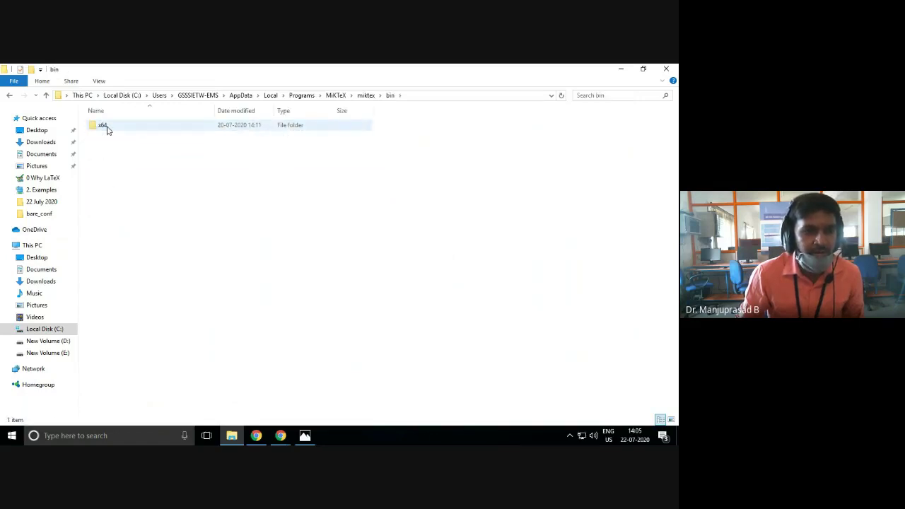
{"action": "left_click", "coordinate": [107, 129]}
{"action": "double_click", "coordinate": [106, 127]}
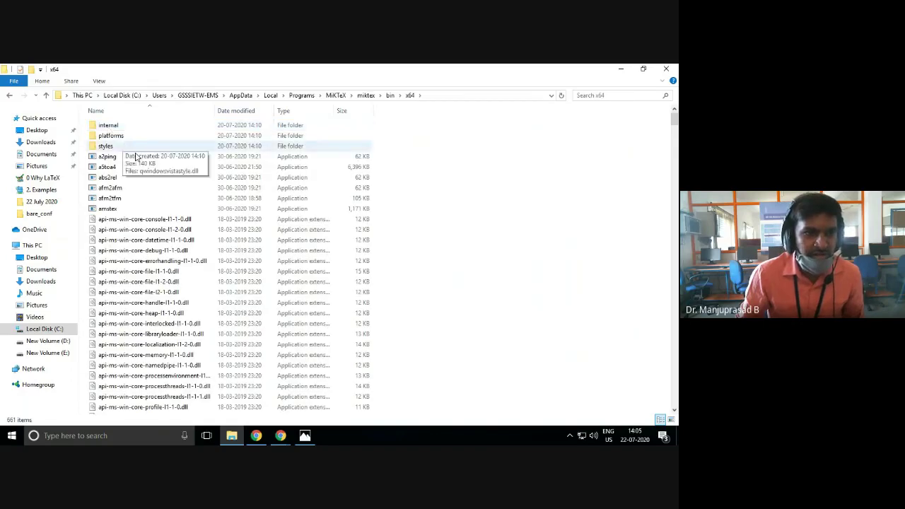
- Look through the x64 executables, jump to the names starting with p, and select the pdflatex application
{"action": "scroll", "coordinate": [172, 205], "scroll_direction": "down", "scroll_amount": 15}
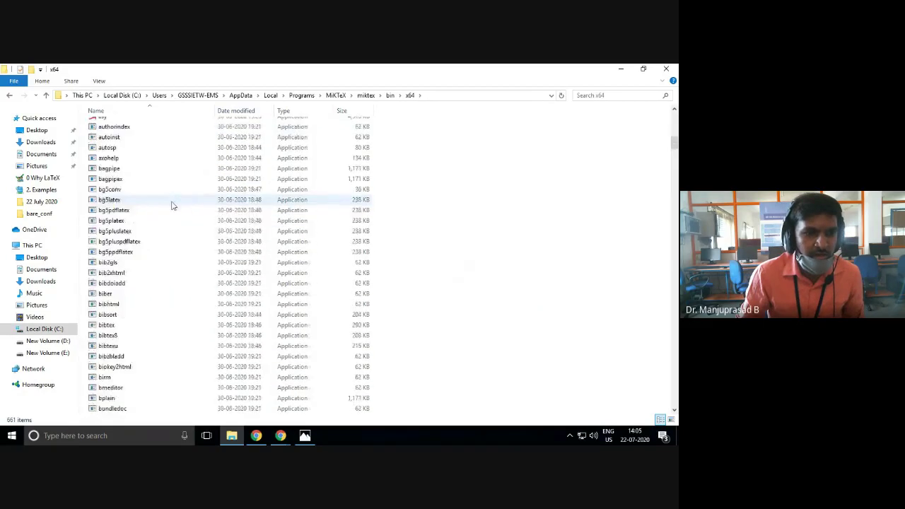
{"action": "left_click_drag", "start_coordinate": [398, 147], "coordinate": [249, 340]}
{"action": "scroll", "coordinate": [179, 295], "scroll_direction": "down", "scroll_amount": 12}
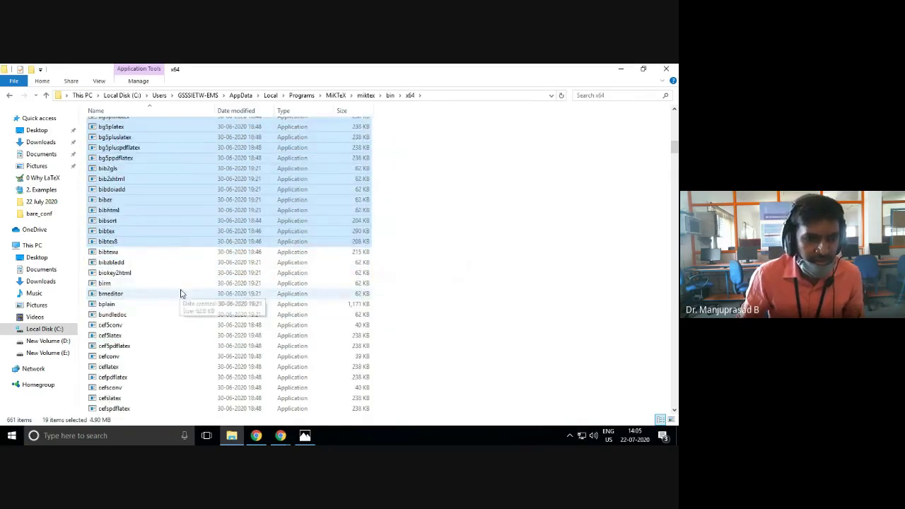
{"action": "scroll", "coordinate": [180, 292], "scroll_direction": "down", "scroll_amount": 12}
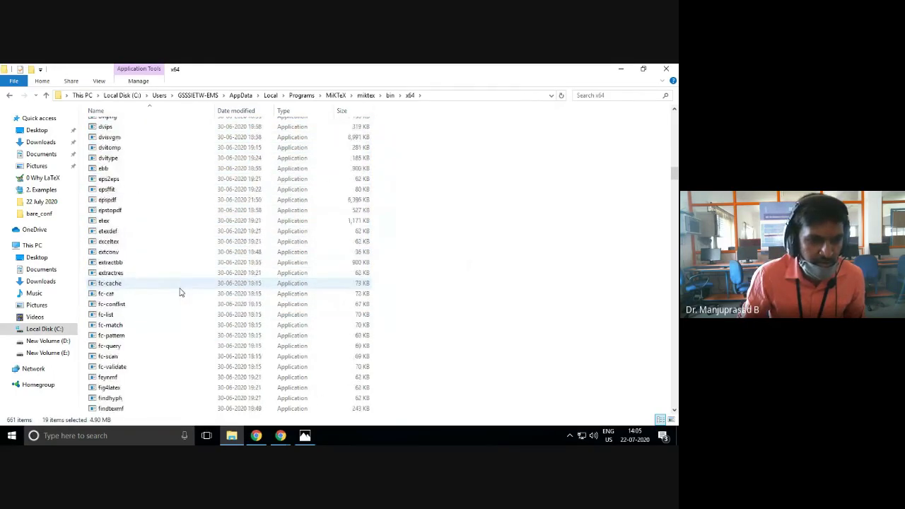
{"action": "left_click", "coordinate": [115, 253]}
{"action": "key", "text": "p"}
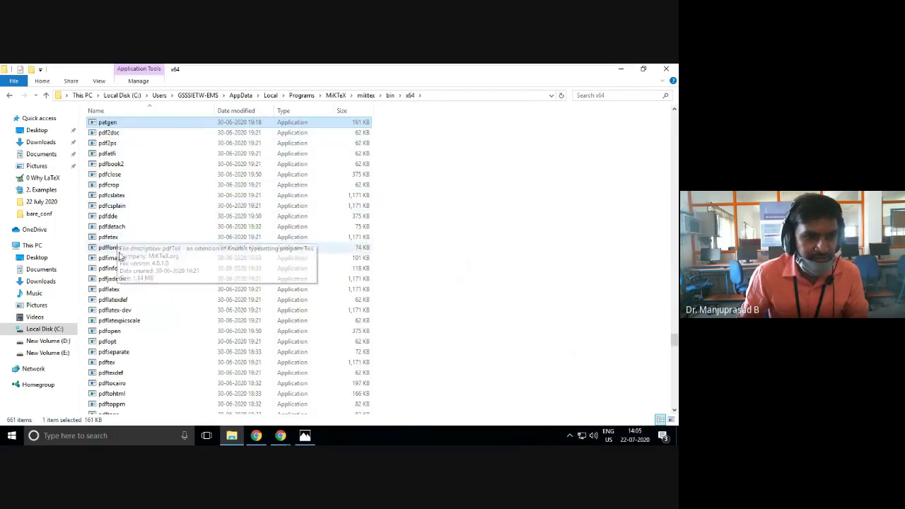
{"action": "key", "text": "Down"}
{"action": "key", "text": "Down"}
{"action": "key", "text": "Down"}
{"action": "key", "text": "Down"}
{"action": "key", "text": "Down"}
{"action": "key", "text": "Down"}
{"action": "key", "text": "Down"}
{"action": "key", "text": "Down"}
{"action": "key", "text": "Down"}
{"action": "key", "text": "Down"}
{"action": "key", "text": "Down"}
{"action": "key", "text": "Down"}
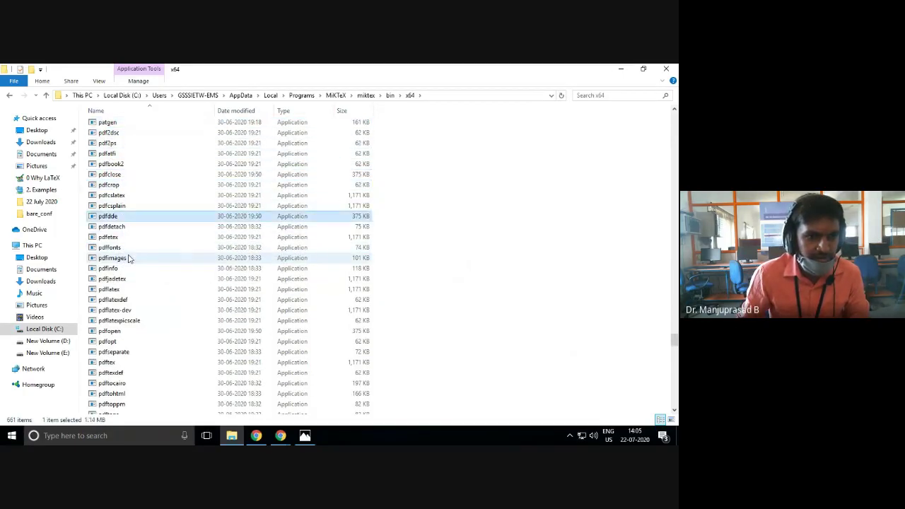
{"action": "left_click", "coordinate": [122, 290]}
- Enlarge the file icons in the x64 folder and find the pdflatex application again among the names starting with p
{"action": "key", "text": "ctrl+shift+5"}
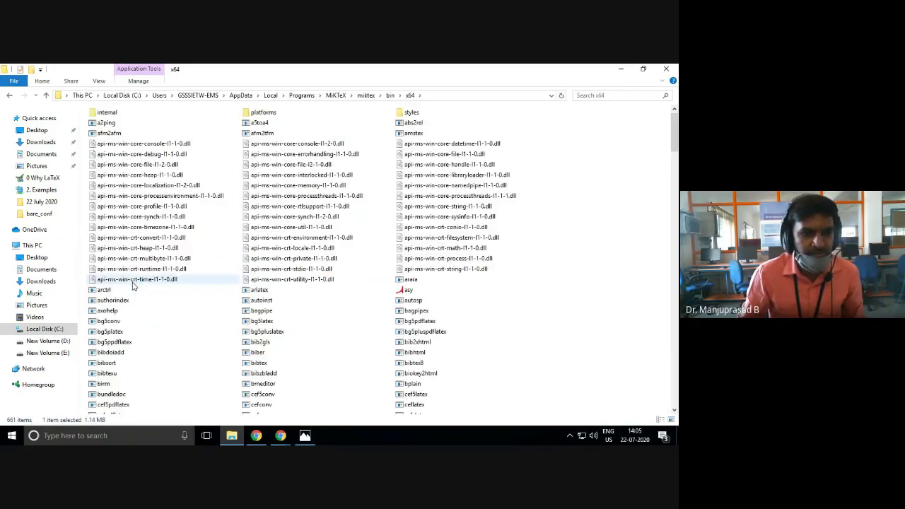
{"action": "scroll", "coordinate": [133, 284], "scroll_direction": "up", "scroll_amount": 5, "text": "ctrl"}
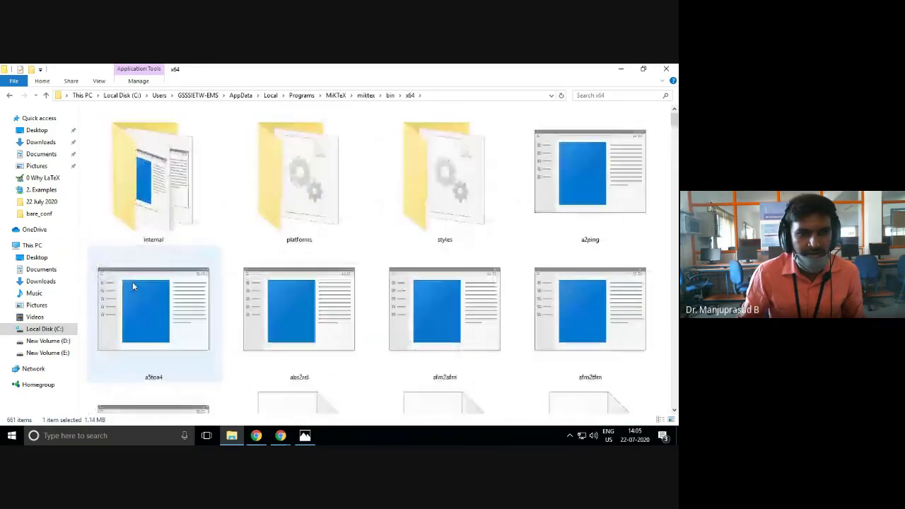
{"action": "scroll", "coordinate": [307, 130], "scroll_direction": "down", "scroll_amount": 3}
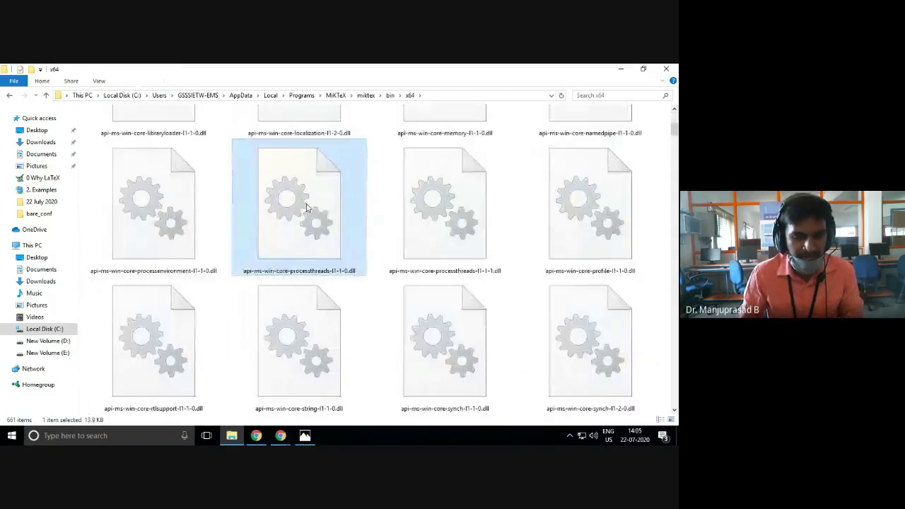
{"action": "key", "text": "p"}
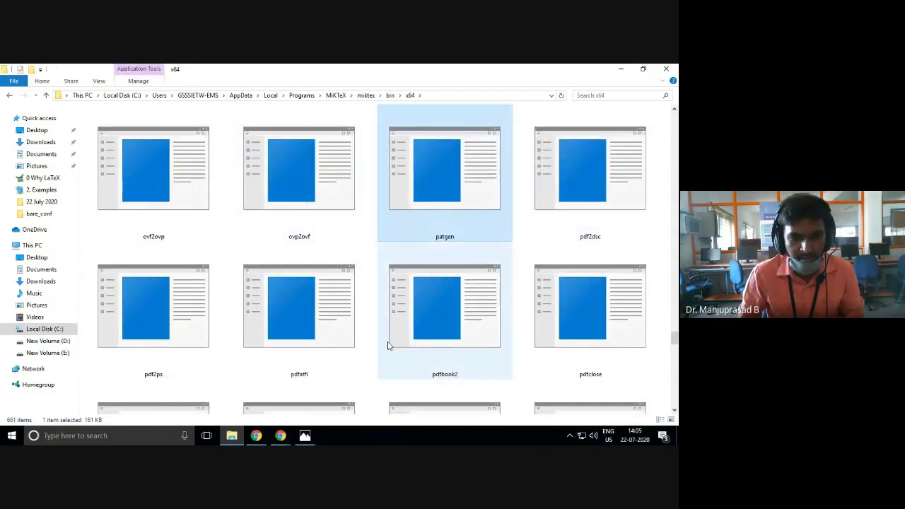
{"action": "scroll", "coordinate": [390, 343], "scroll_direction": "down", "scroll_amount": 3}
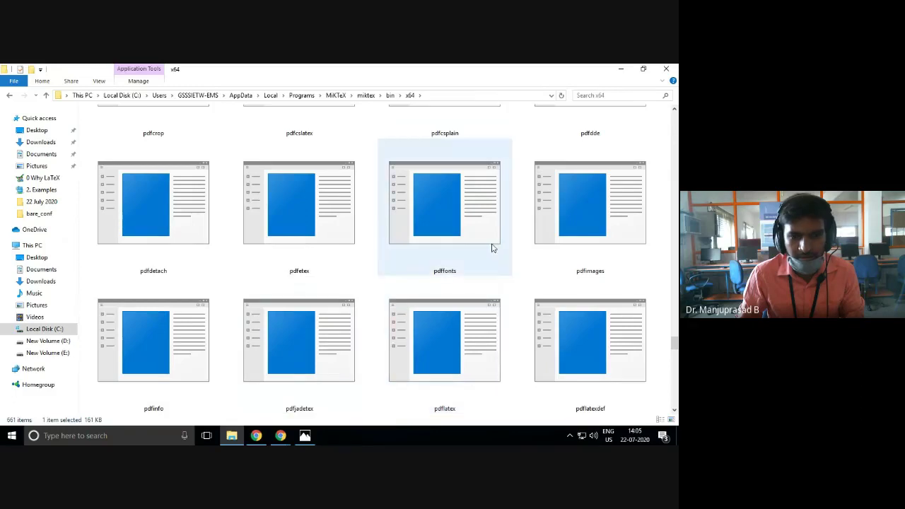
- Move through the executables starting with pdf in the x64 folder and select the pdflatex application
{"action": "left_click", "coordinate": [583, 205]}
{"action": "key", "text": "Right"}
{"action": "key", "text": "Right"}
{"action": "key", "text": "Right"}
{"action": "key", "text": "Right"}
{"action": "key", "text": "Right"}
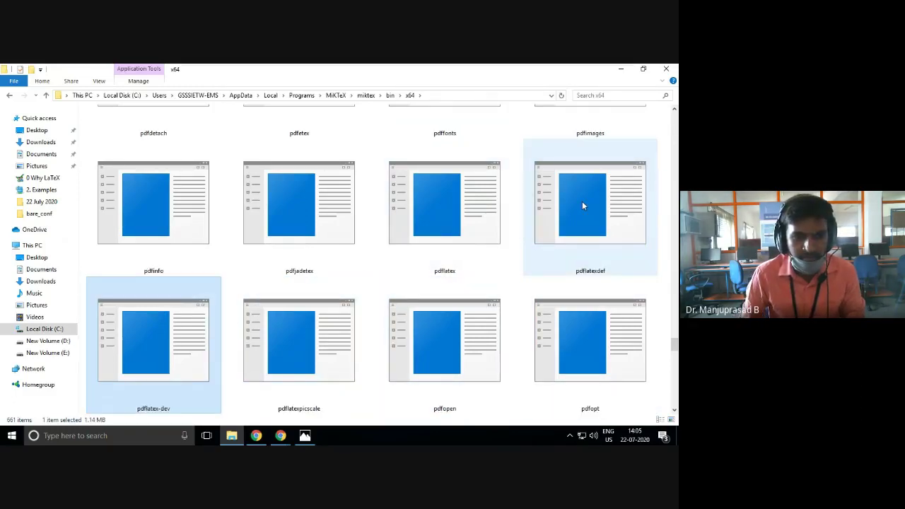
{"action": "left_click", "coordinate": [478, 201]}
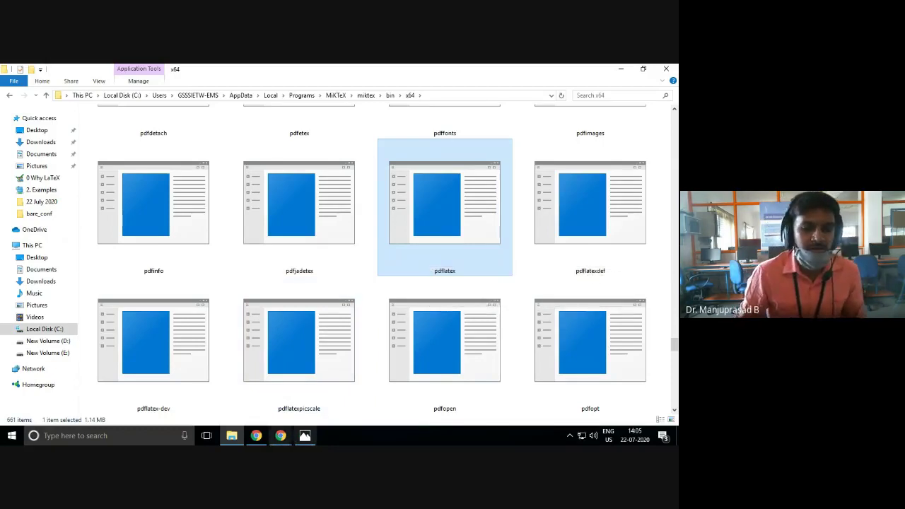
- Check the t10 wizard screenshot in Photos, return to the x64 folder in File Explorer and select its full path
{"action": "key", "text": "alt+Tab"}
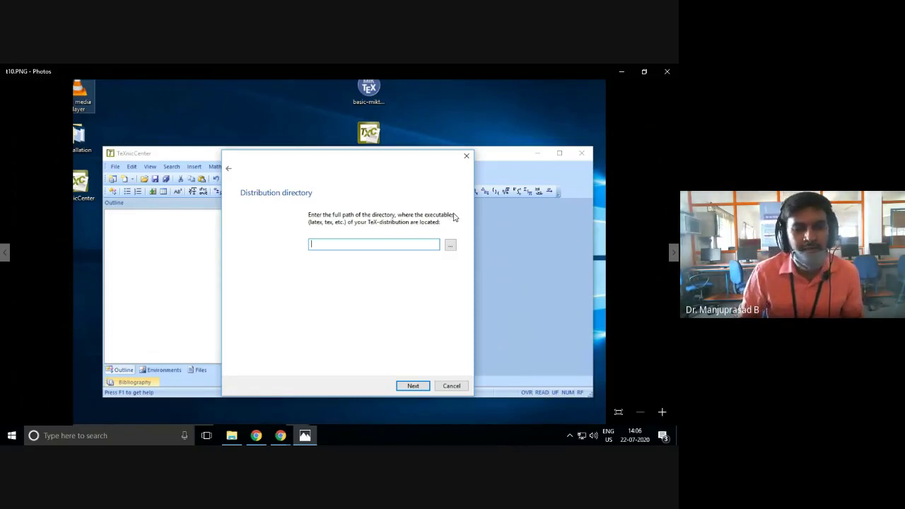
{"action": "left_click", "coordinate": [305, 435]}
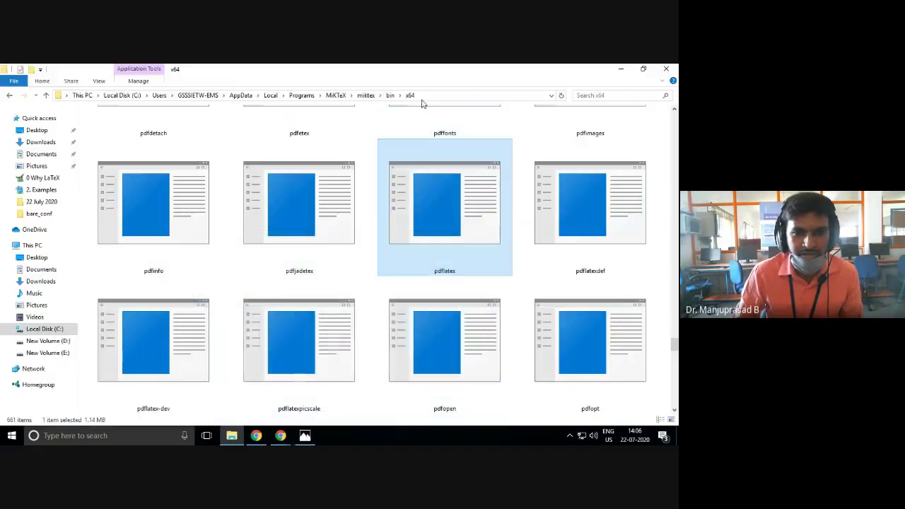
{"action": "left_click", "coordinate": [425, 95]}
{"action": "left_click", "coordinate": [425, 96]}
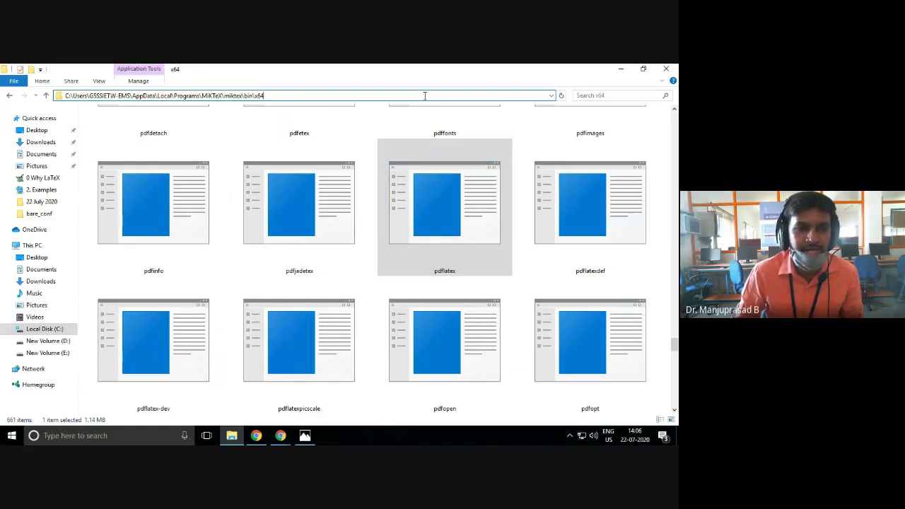
{"action": "left_click_drag", "start_coordinate": [424, 95], "coordinate": [67, 96]}
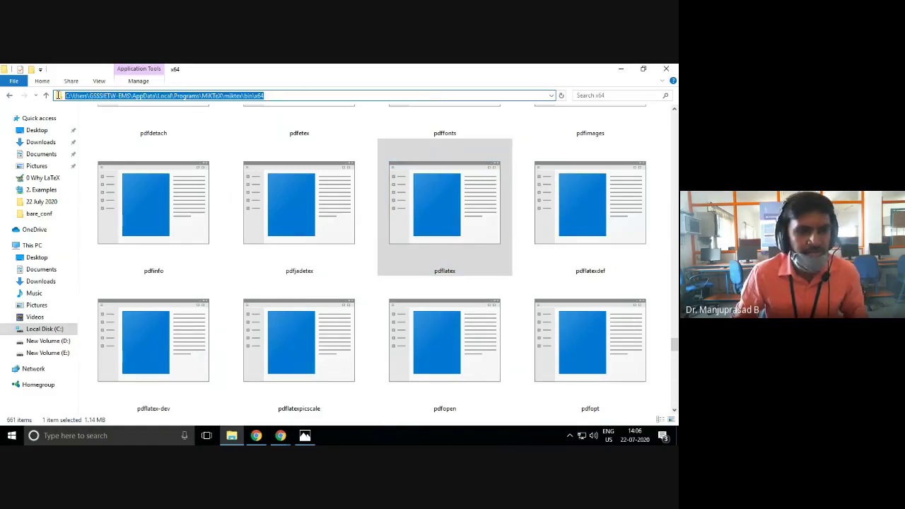
- Return to the t10 screenshot in Photos, and close both it and the x64 folder window
{"action": "left_click", "coordinate": [304, 435]}
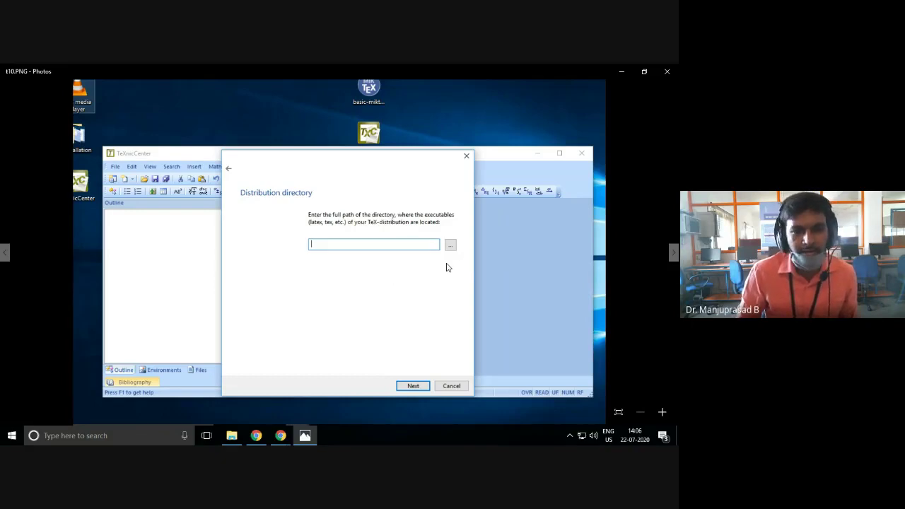
{"action": "left_click", "coordinate": [670, 73]}
{"action": "scroll", "coordinate": [374, 170], "scroll_direction": "down", "scroll_amount": 10}
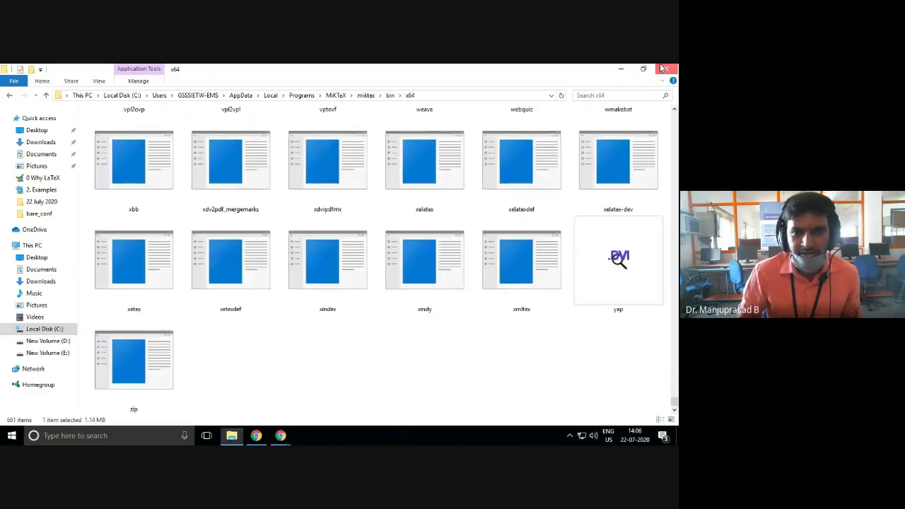
{"action": "left_click", "coordinate": [663, 69]}
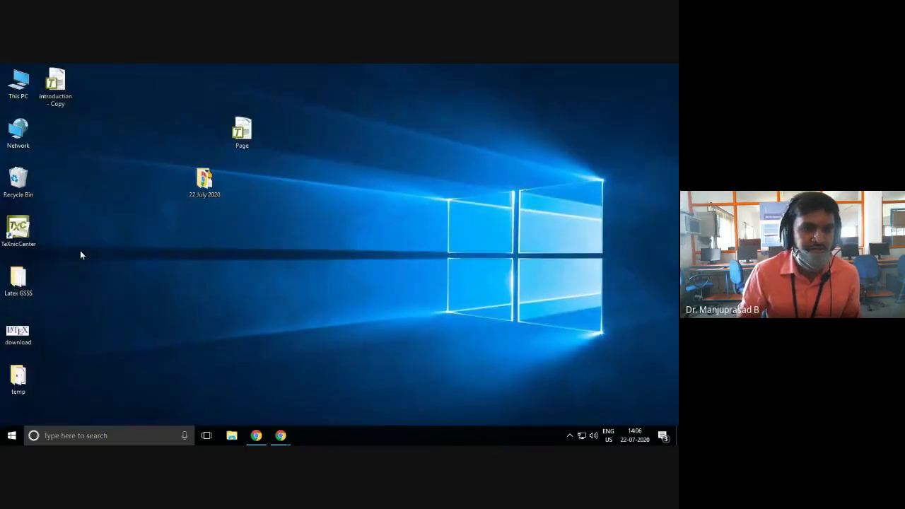
- Open the 22 July 2020 folder from the desktop, go to 1. Setup and 2.path configure, and open picture 1
{"action": "double_click", "coordinate": [205, 180]}
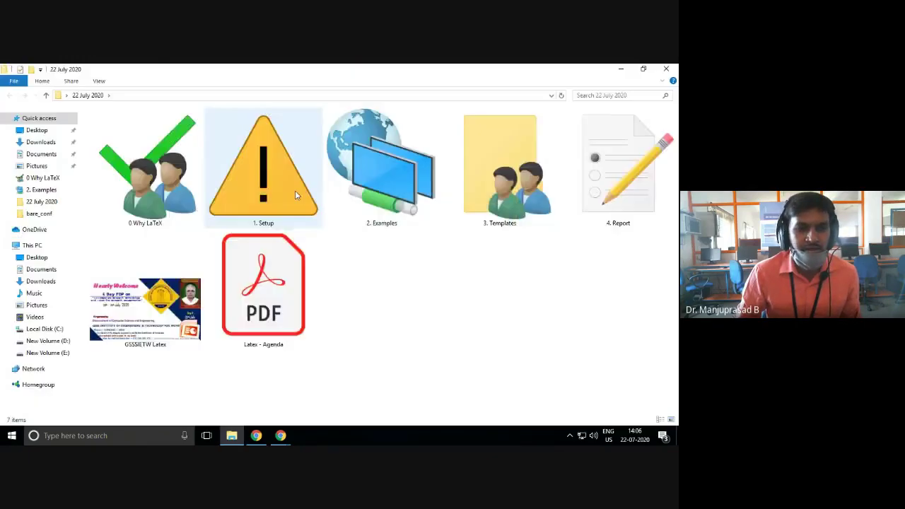
{"action": "double_click", "coordinate": [294, 190]}
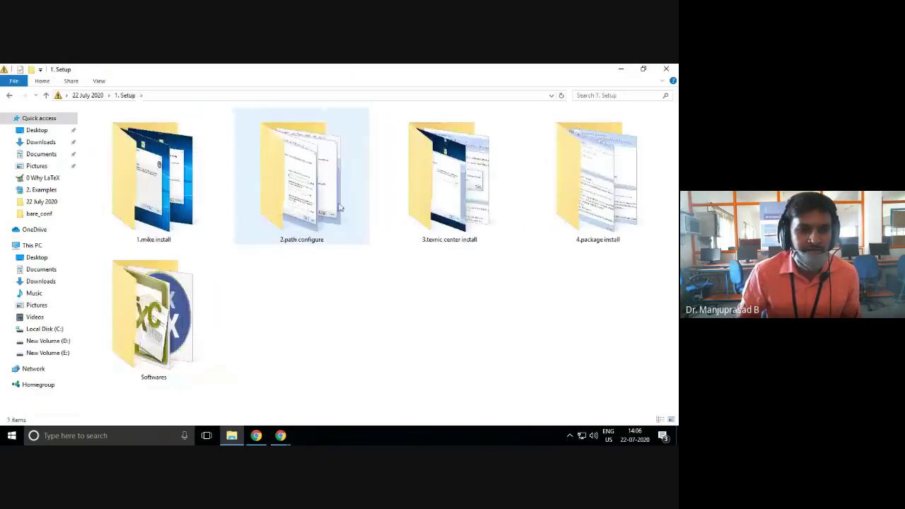
{"action": "double_click", "coordinate": [311, 191]}
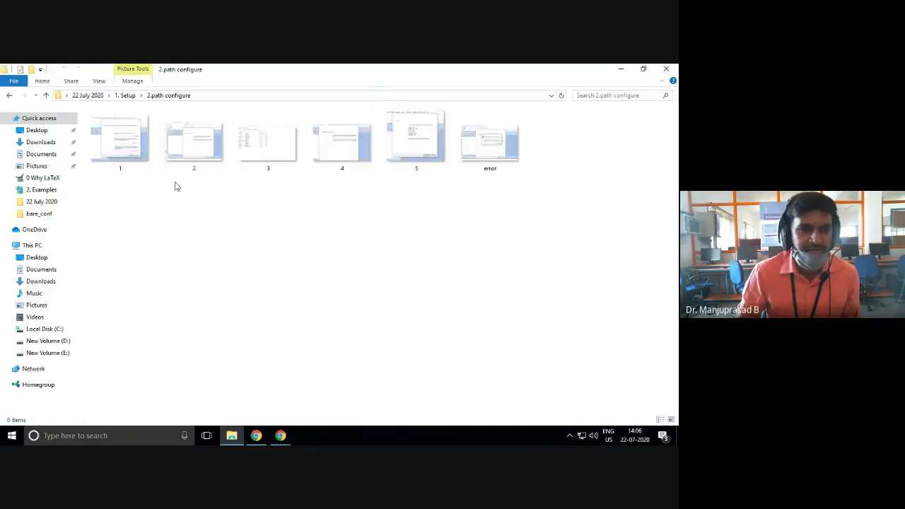
{"action": "double_click", "coordinate": [121, 139]}
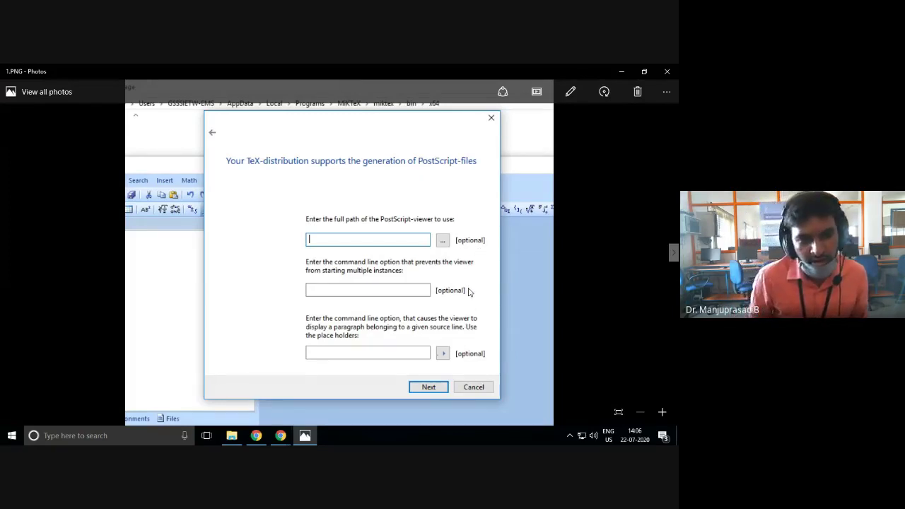
- View the path configuration screenshots 2 to 5 and the error screenshot, and close the picture viewer
{"action": "key", "text": "Right"}
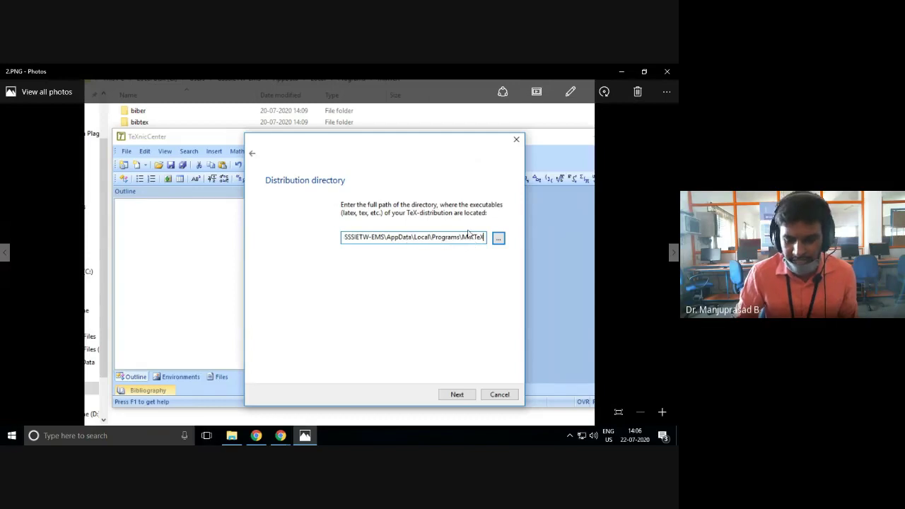
{"action": "key", "text": "Right"}
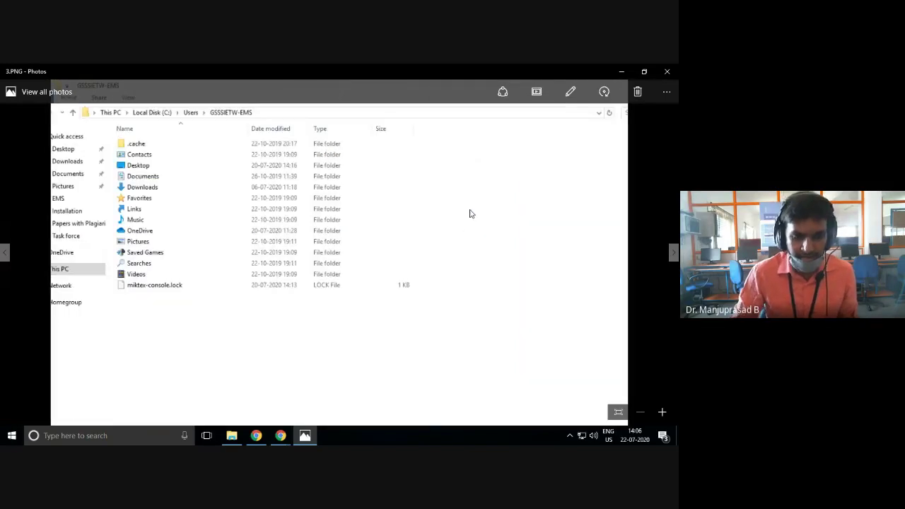
{"action": "key", "text": "Right"}
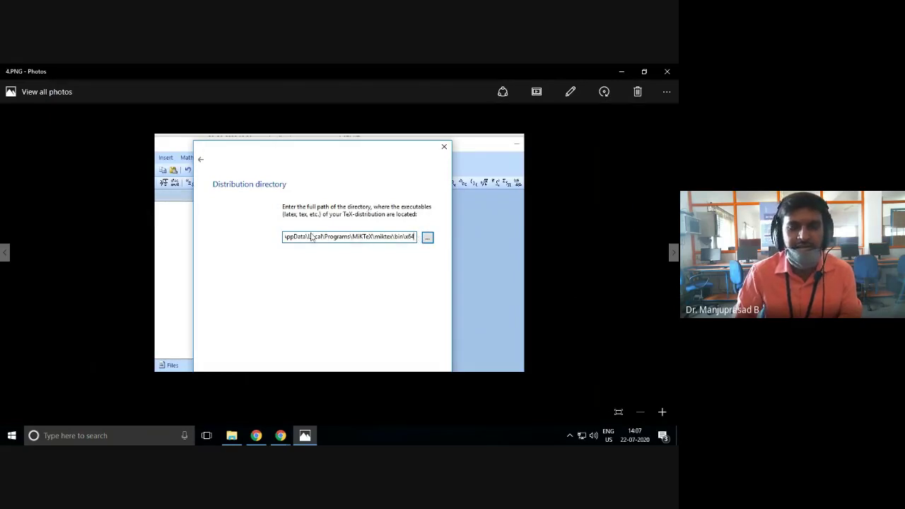
{"action": "key", "text": "Right"}
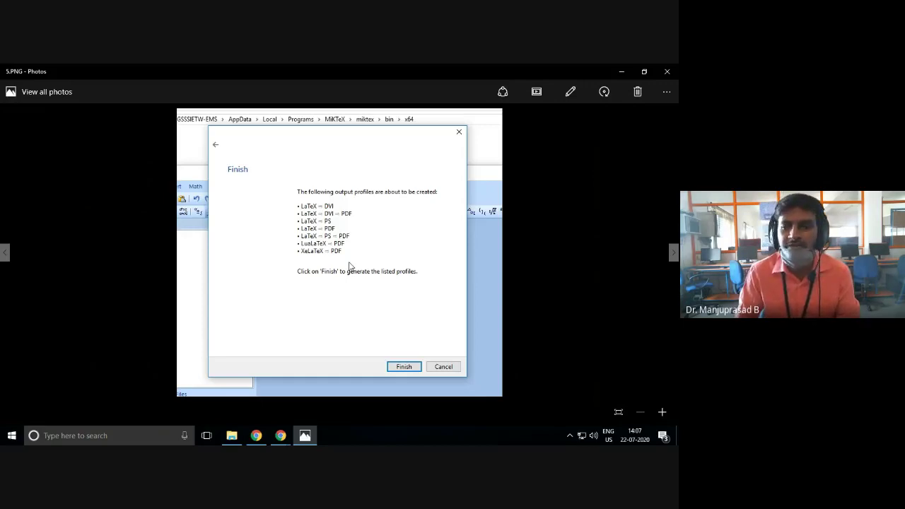
{"action": "key", "text": "Right"}
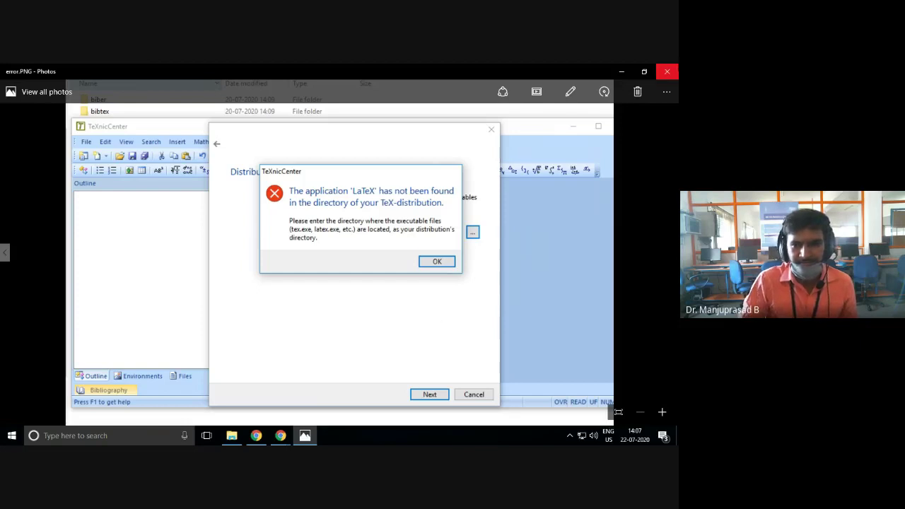
{"action": "left_click", "coordinate": [666, 71]}
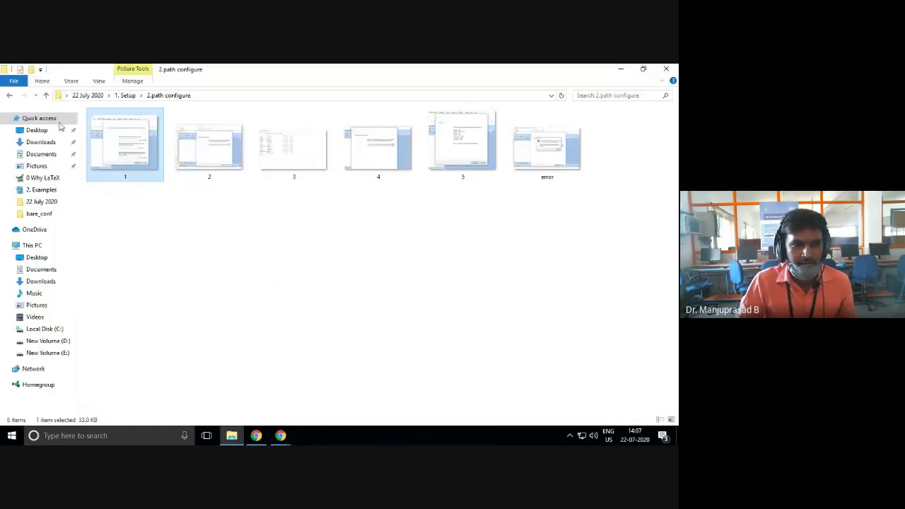
- Go to Local Disk (C:), open Users and the GSSSIETW-EMS folder, and enlarge its icons
{"action": "left_click", "coordinate": [9, 96]}
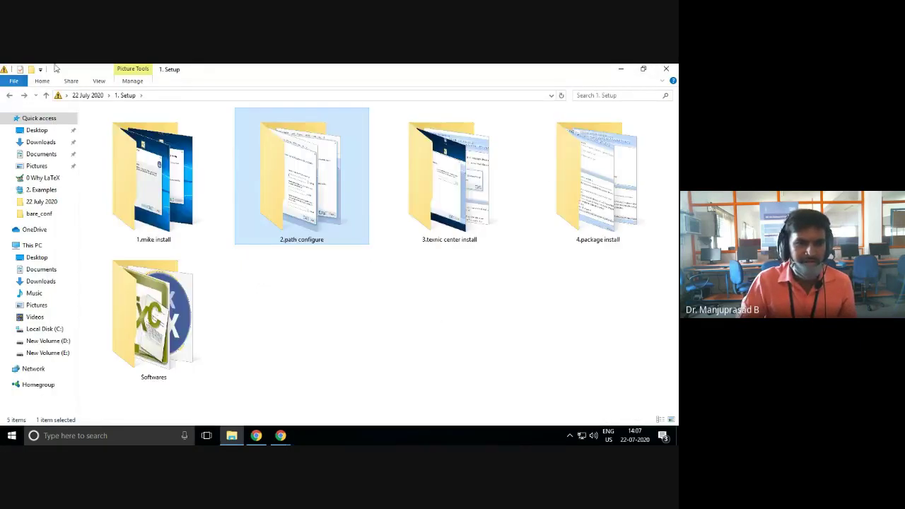
{"action": "left_click", "coordinate": [46, 329]}
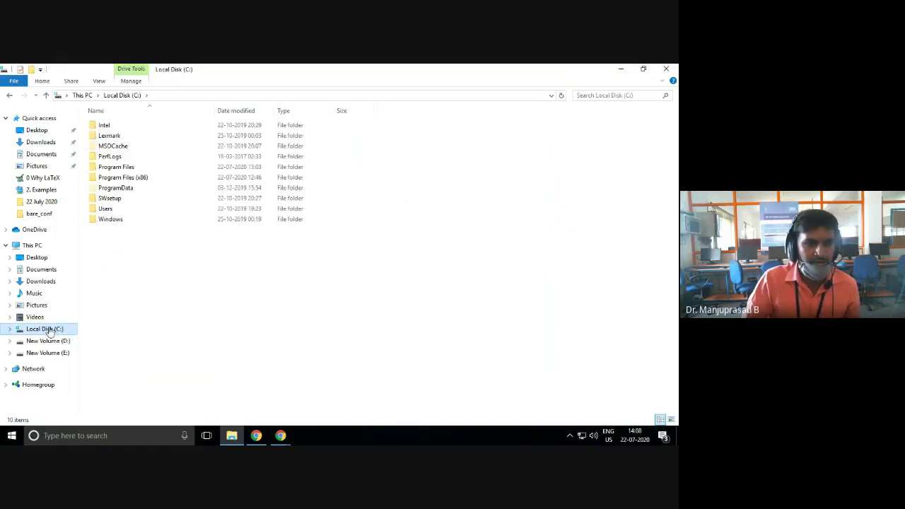
{"action": "double_click", "coordinate": [106, 208]}
{"action": "double_click", "coordinate": [326, 166]}
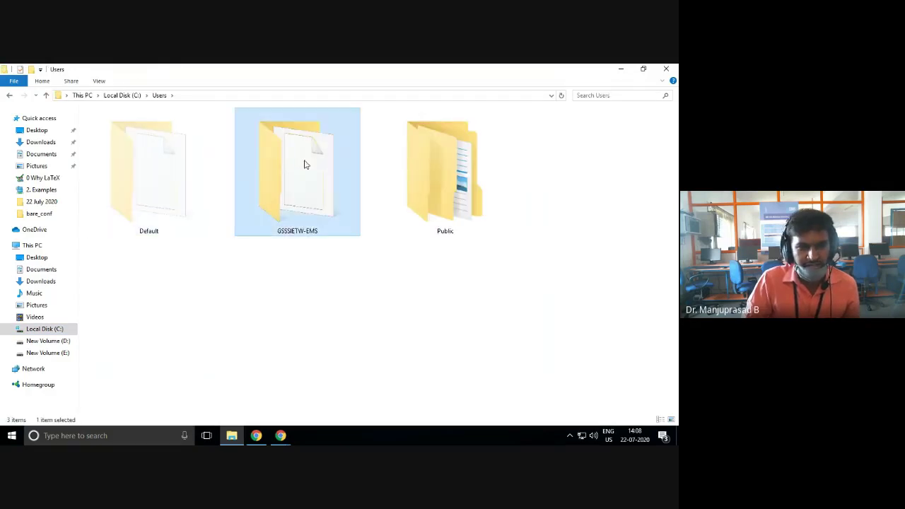
{"action": "scroll", "coordinate": [191, 166], "scroll_direction": "up", "scroll_amount": 5, "text": "ctrl"}
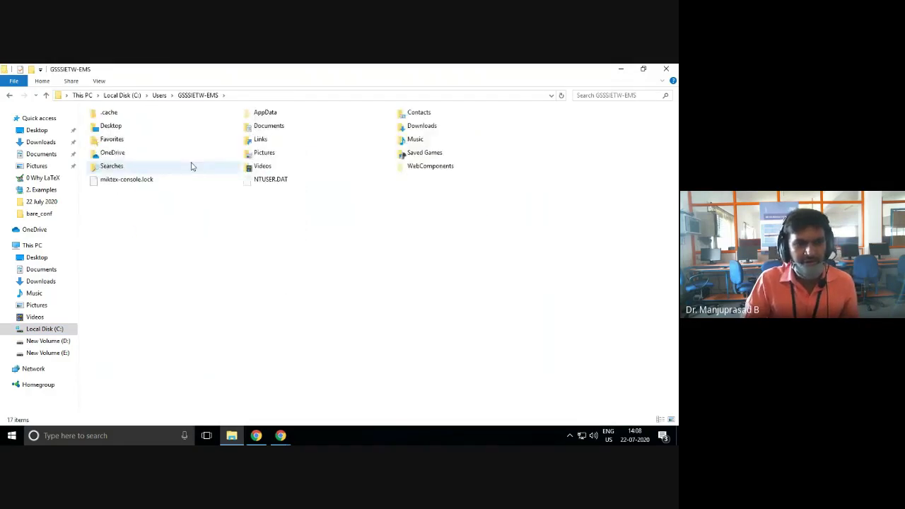
{"action": "scroll", "coordinate": [191, 167], "scroll_direction": "up", "scroll_amount": 2, "text": "ctrl"}
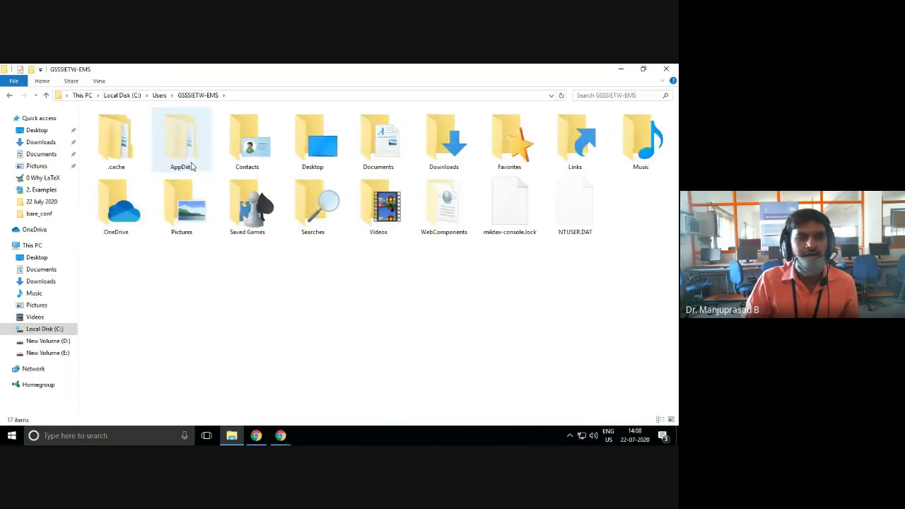
- Point out the AppData folder in the GSSSIETW-EMS user folder and clear the selection
{"action": "left_click", "coordinate": [193, 150]}
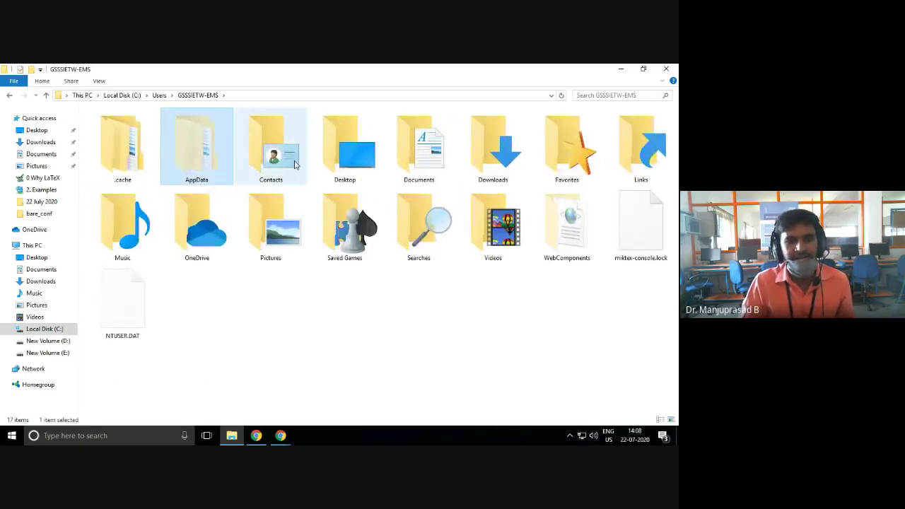
{"action": "left_click", "coordinate": [271, 149]}
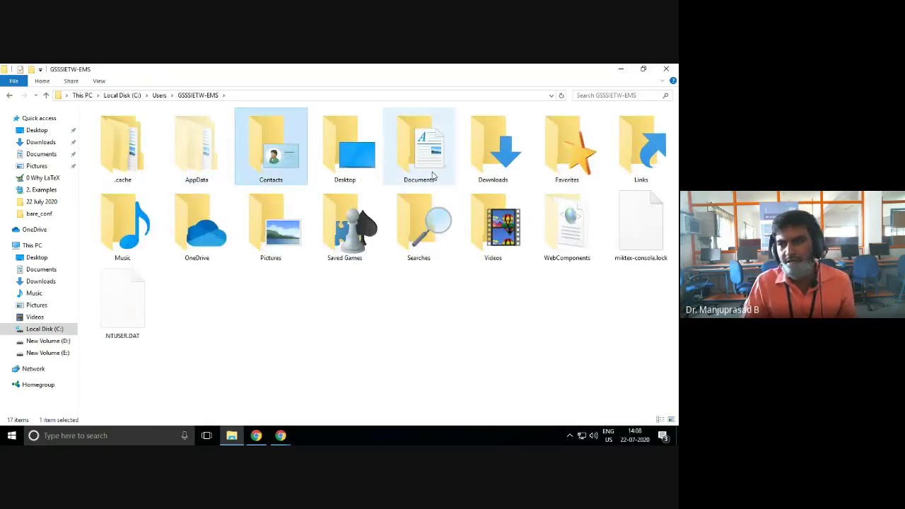
{"action": "left_click", "coordinate": [204, 166]}
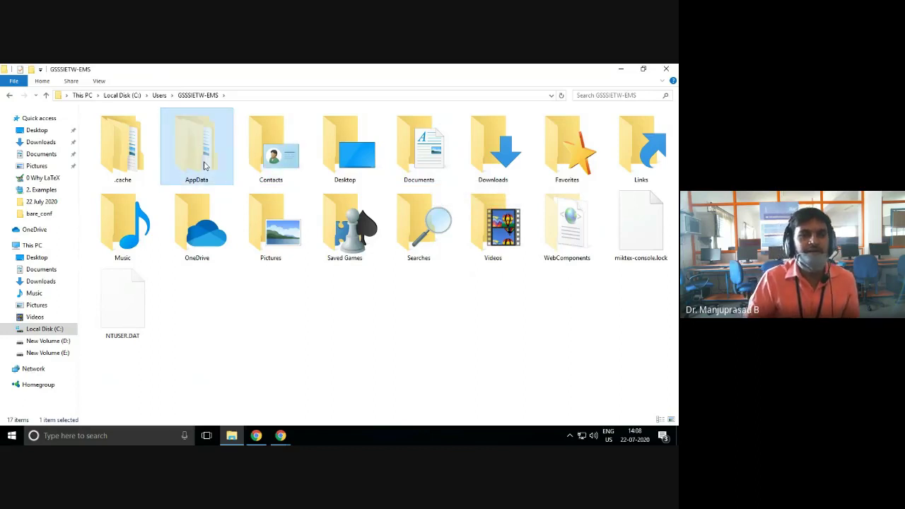
{"action": "left_click", "coordinate": [391, 340]}
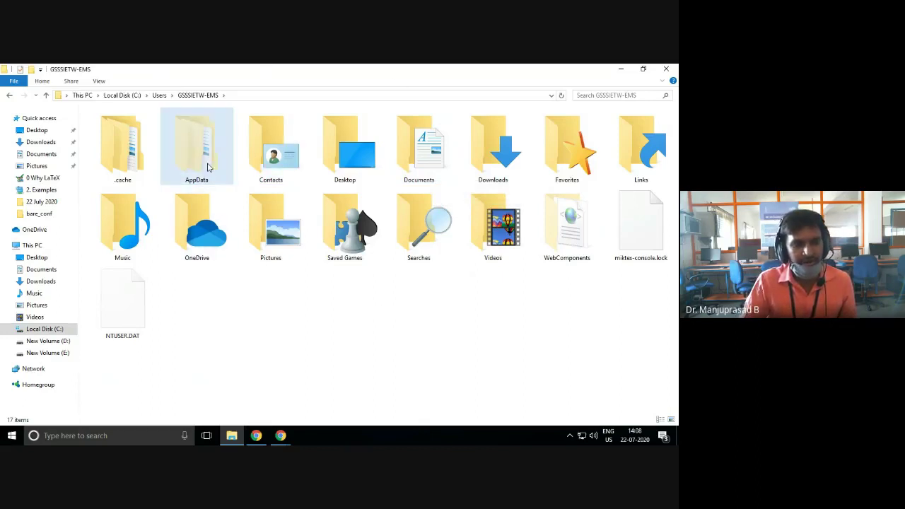
- Examine the general properties and attributes of the GSSSIETW-EMS folder, and close the properties dialog and the folder window
{"action": "right_click", "coordinate": [306, 316]}
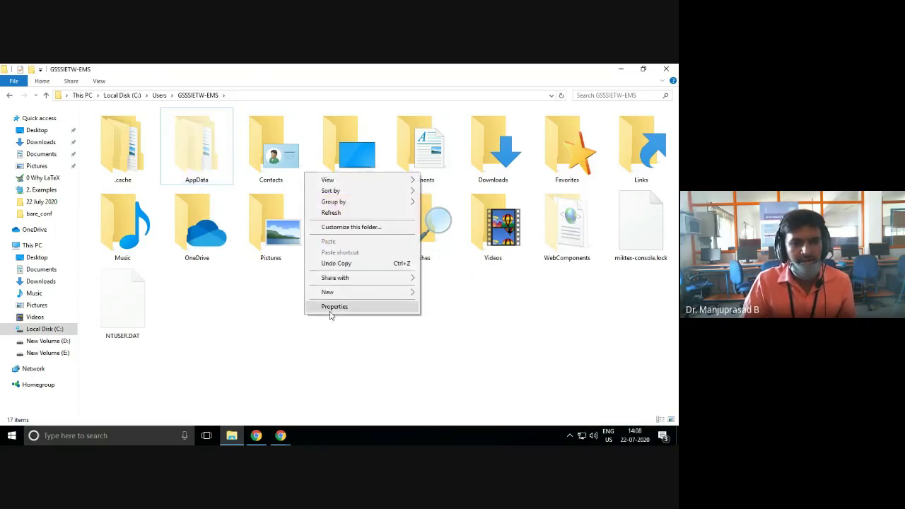
{"action": "left_click", "coordinate": [333, 307]}
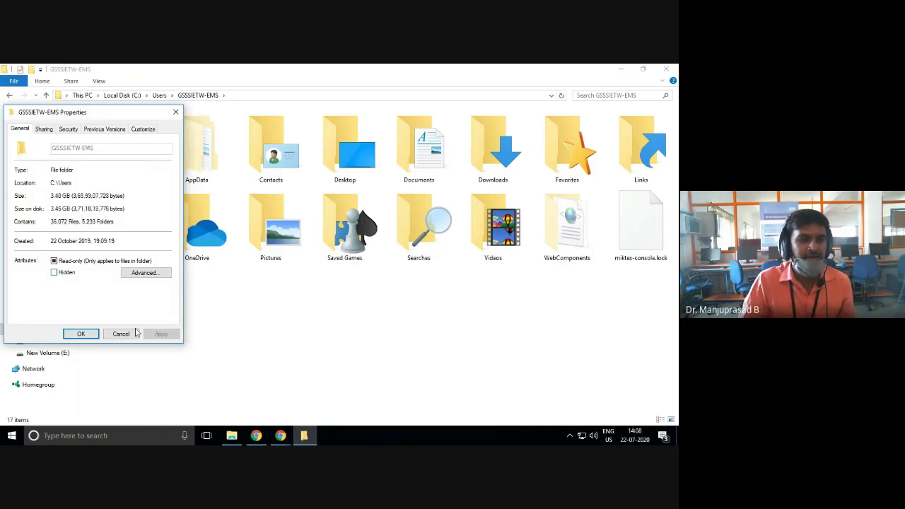
{"action": "left_click", "coordinate": [176, 112]}
{"action": "left_click", "coordinate": [205, 164]}
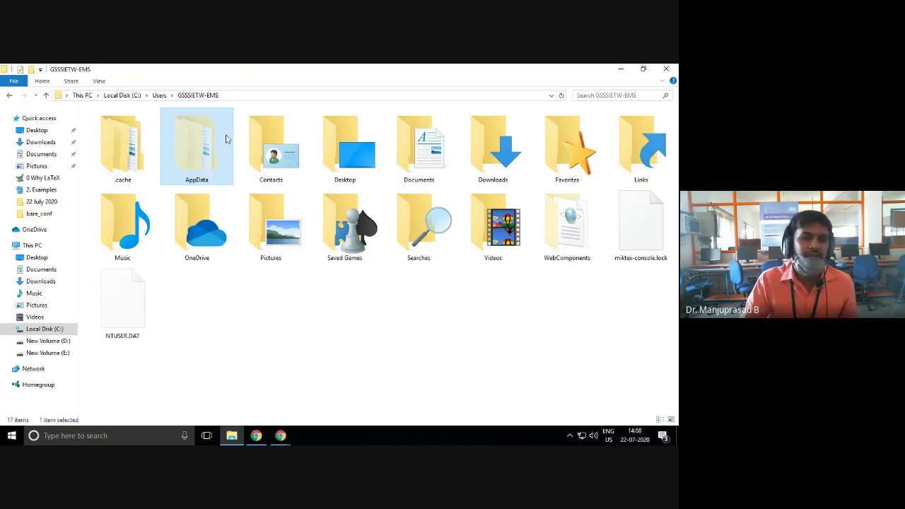
{"action": "right_click", "coordinate": [244, 300]}
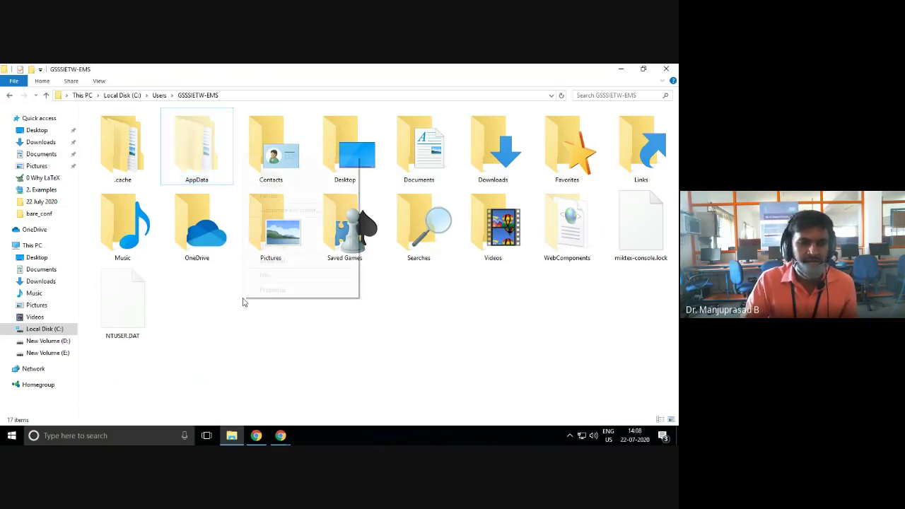
{"action": "left_click", "coordinate": [299, 289]}
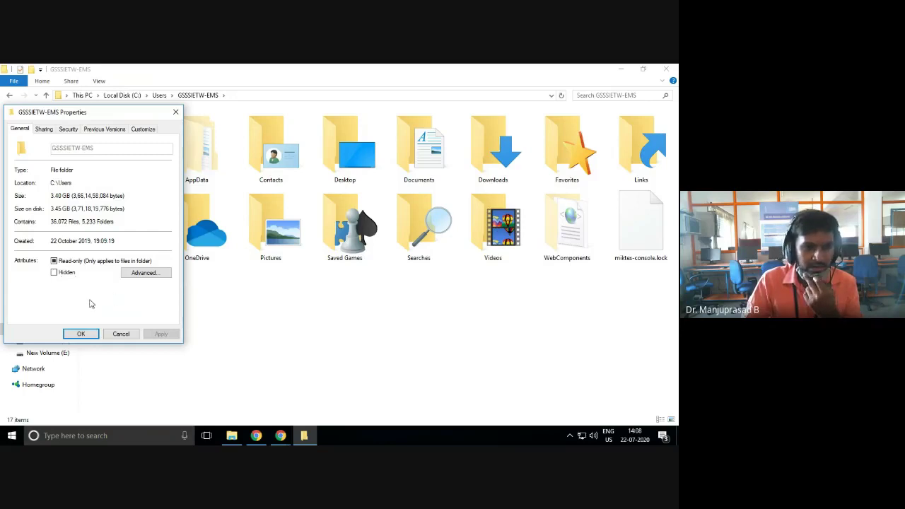
{"action": "left_click", "coordinate": [80, 333]}
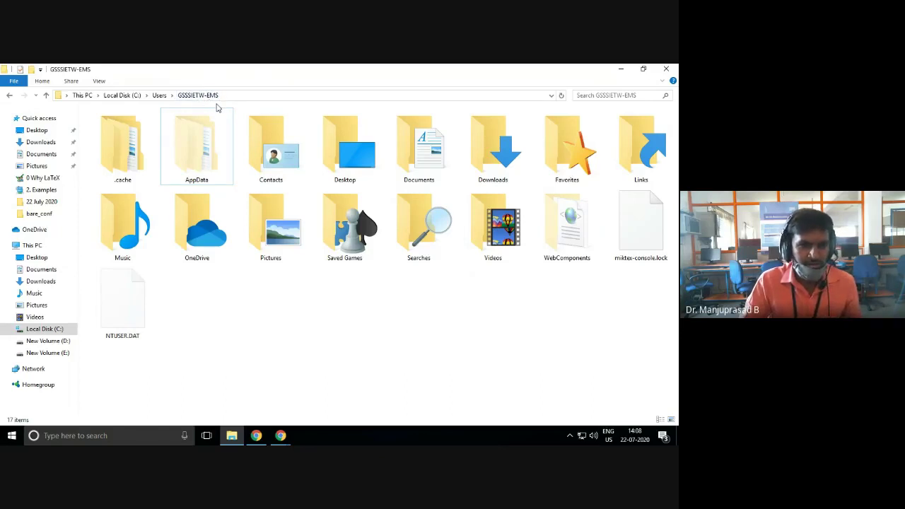
{"action": "left_click", "coordinate": [667, 70]}
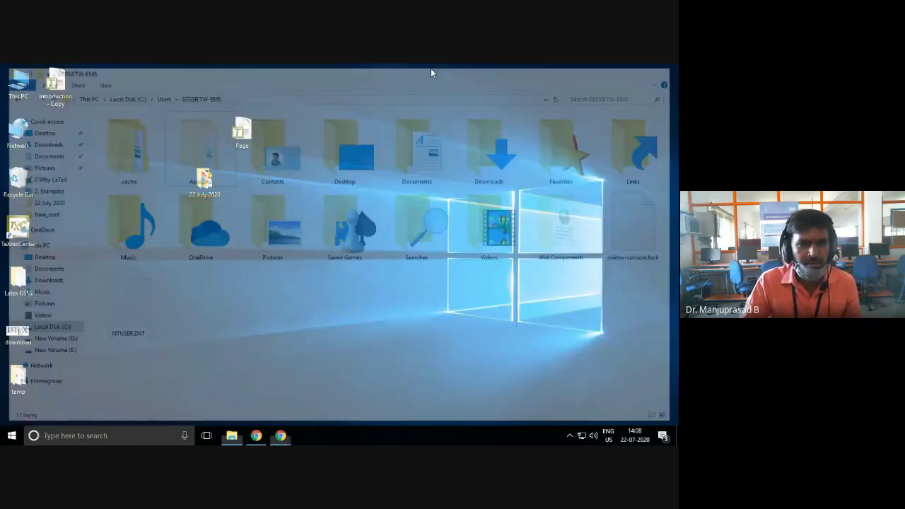
- Open the 4.package install folder inside 1. Setup of the 22 July 2020 desktop folder, pointing out the preceding setup folders
{"action": "double_click", "coordinate": [209, 185]}
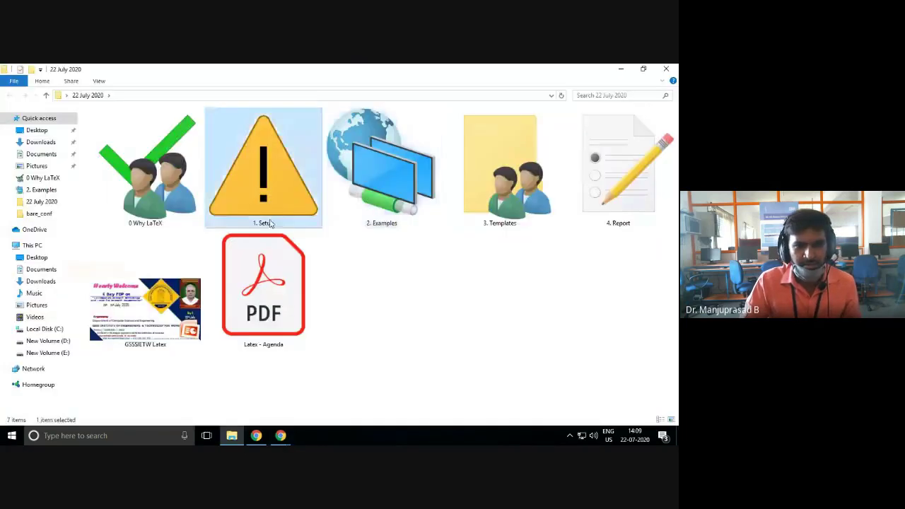
{"action": "double_click", "coordinate": [269, 222]}
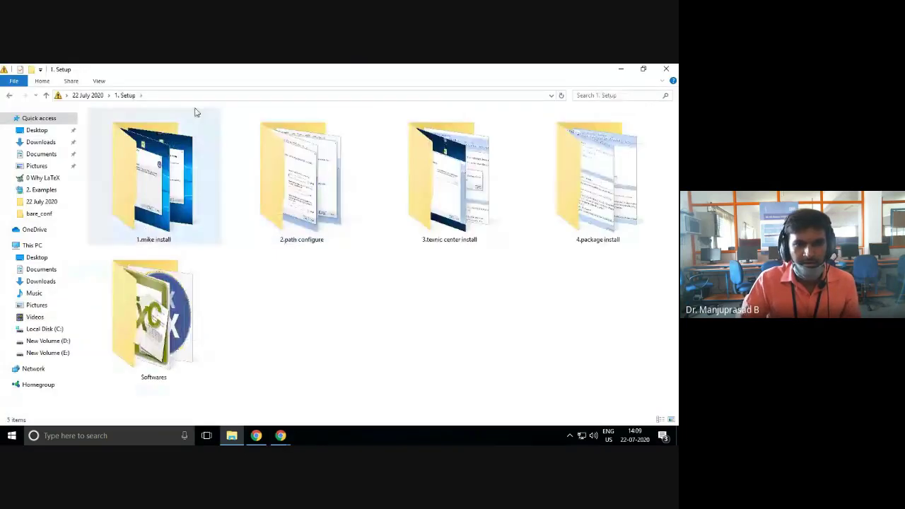
{"action": "left_click", "coordinate": [175, 183]}
{"action": "left_click", "coordinate": [320, 206]}
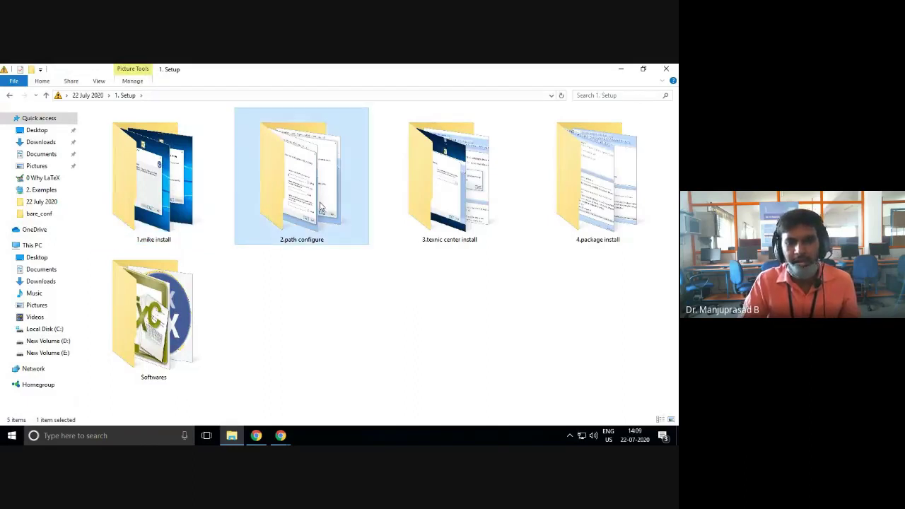
{"action": "left_click", "coordinate": [474, 220]}
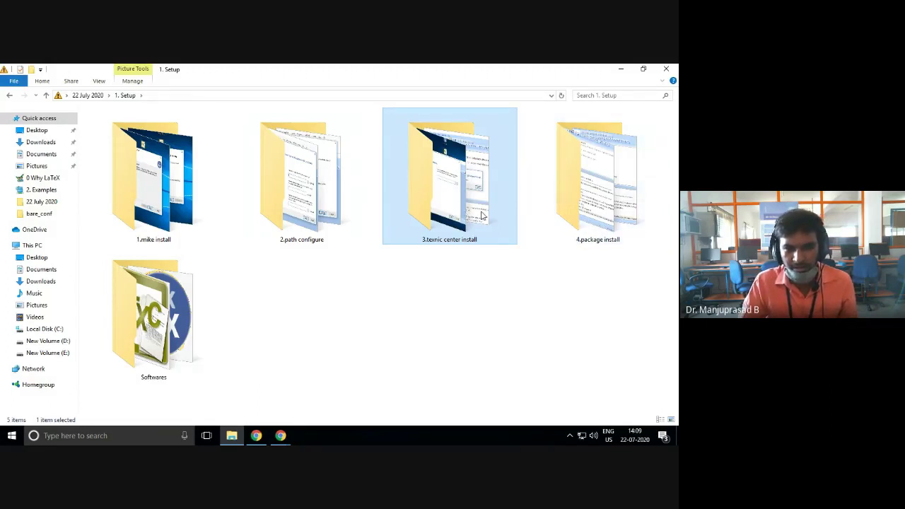
{"action": "left_click", "coordinate": [578, 214]}
{"action": "double_click", "coordinate": [578, 214]}
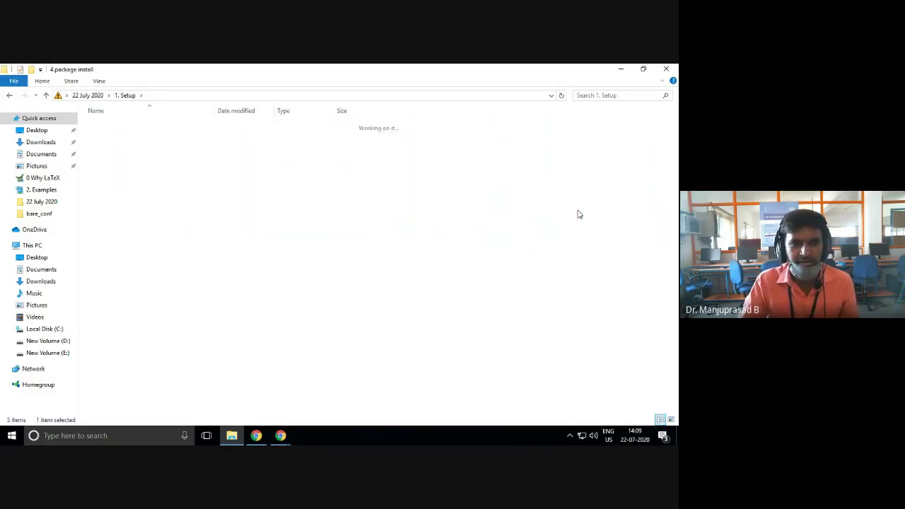
- View the installa screenshot and the Package Installation screenshots through the third, return to Package Installation2, and close the picture viewer
{"action": "double_click", "coordinate": [111, 145]}
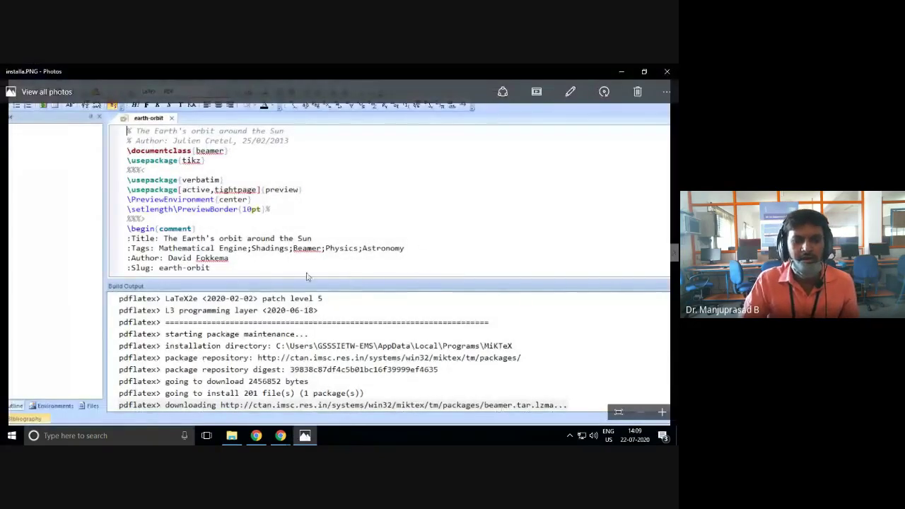
{"action": "key", "text": "Right"}
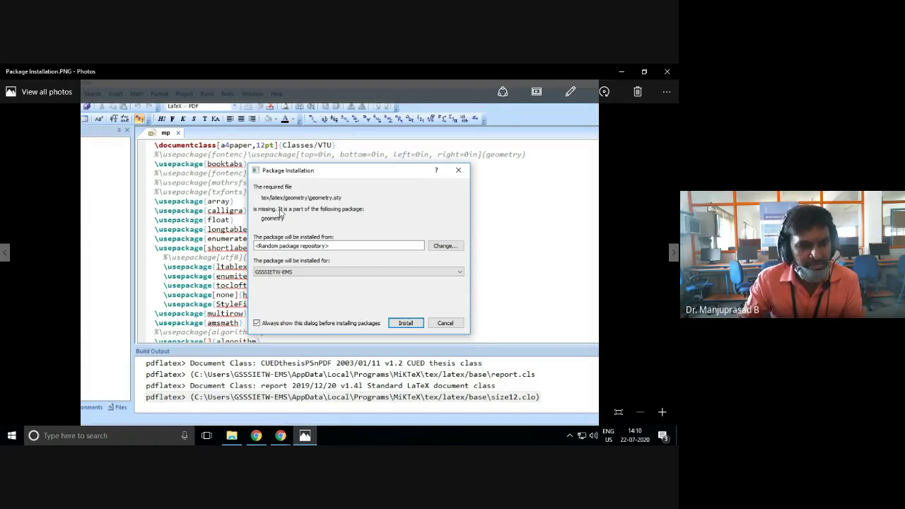
{"action": "key", "text": "Right"}
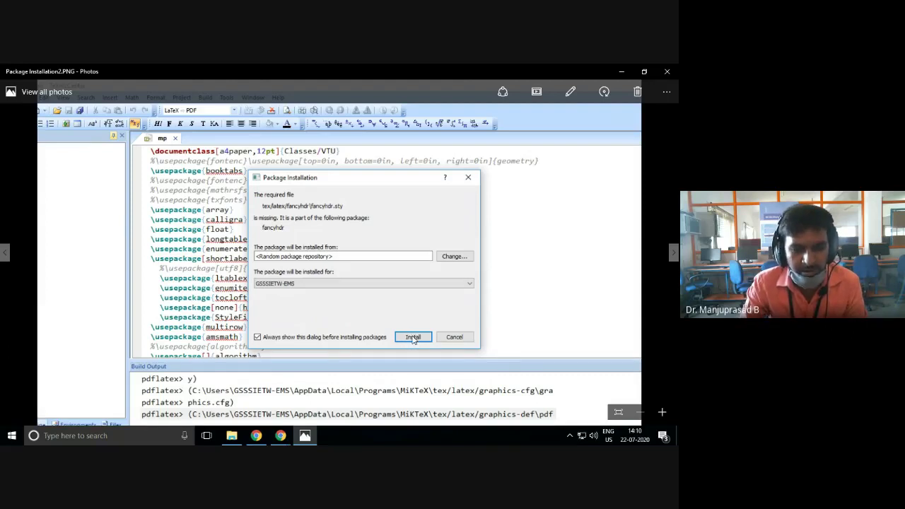
{"action": "key", "text": "Right"}
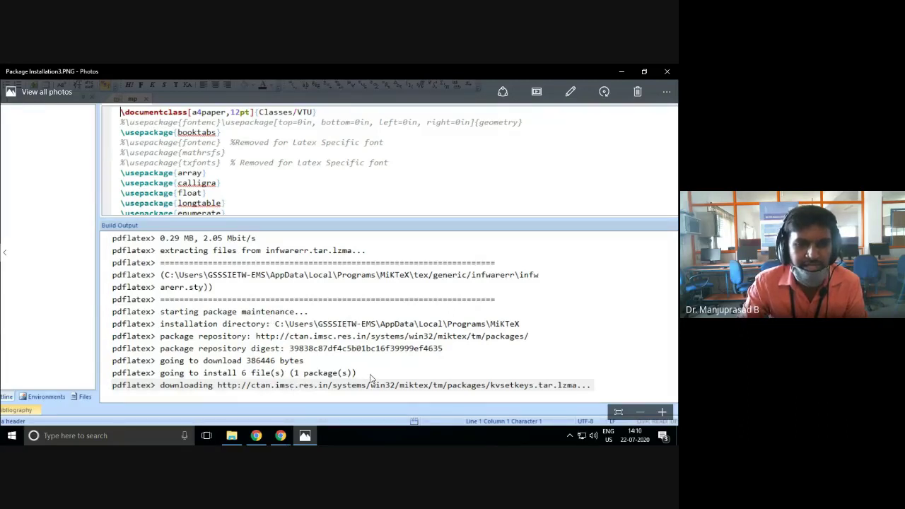
{"action": "key", "text": "Left"}
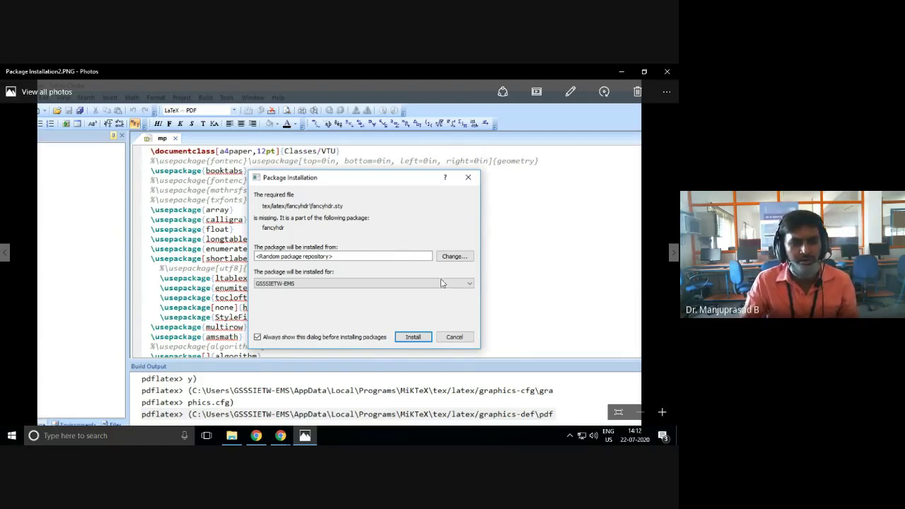
{"action": "left_click", "coordinate": [666, 73]}
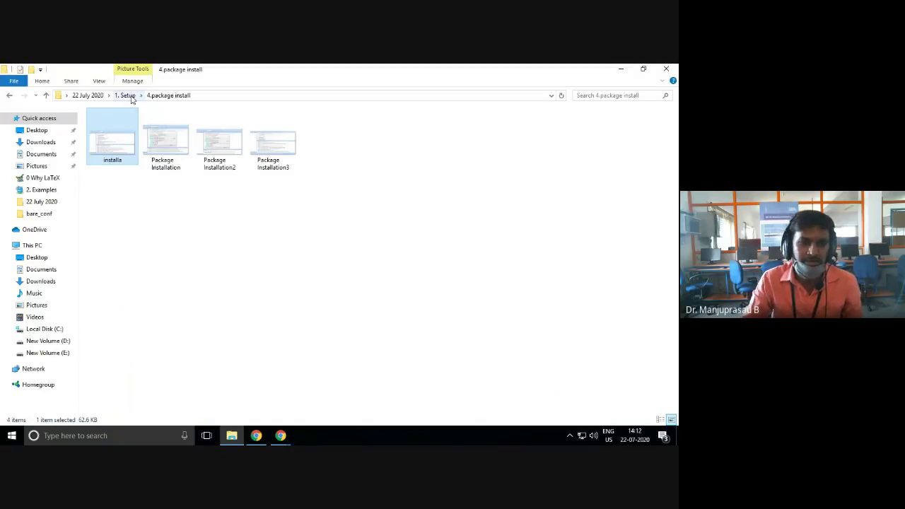
- Go back to 1. Setup, open screenshot 3 in the 1.mike install folder, and advance to the MiKTeX installer Settings screenshot 6
{"action": "left_click", "coordinate": [126, 95]}
{"action": "double_click", "coordinate": [170, 196]}
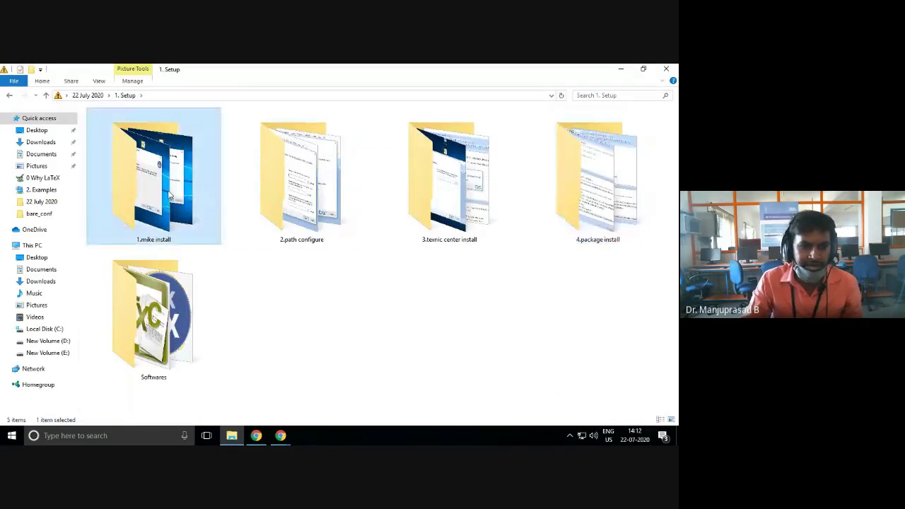
{"action": "left_click", "coordinate": [230, 142]}
{"action": "double_click", "coordinate": [229, 142]}
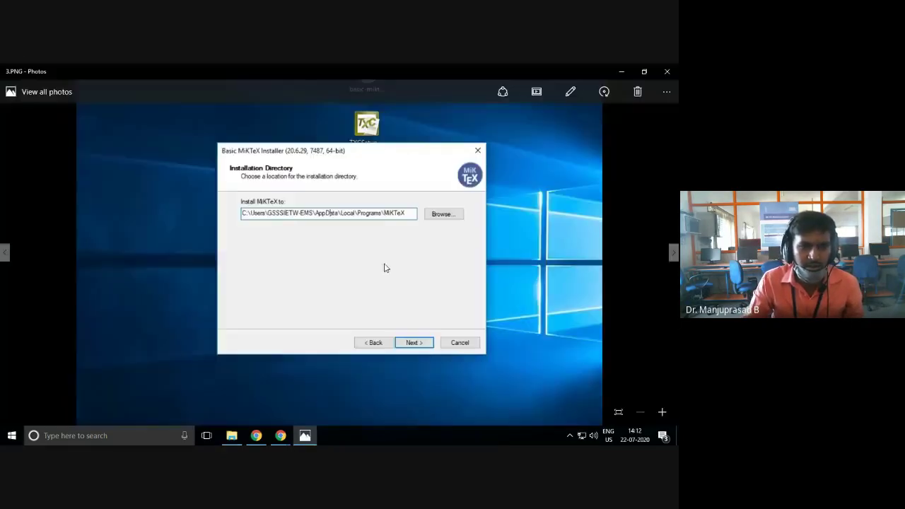
{"action": "key", "text": "Right"}
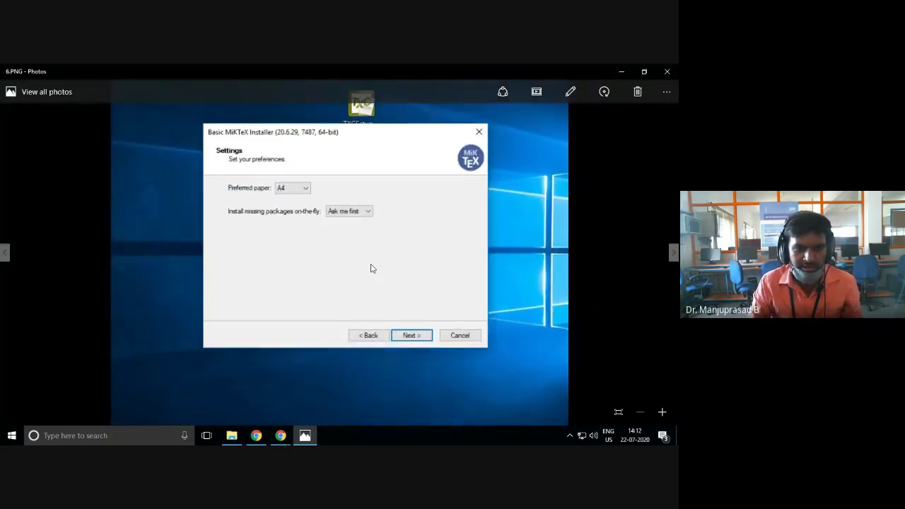
{"action": "key", "text": "Right"}
{"action": "key", "text": "Right"}
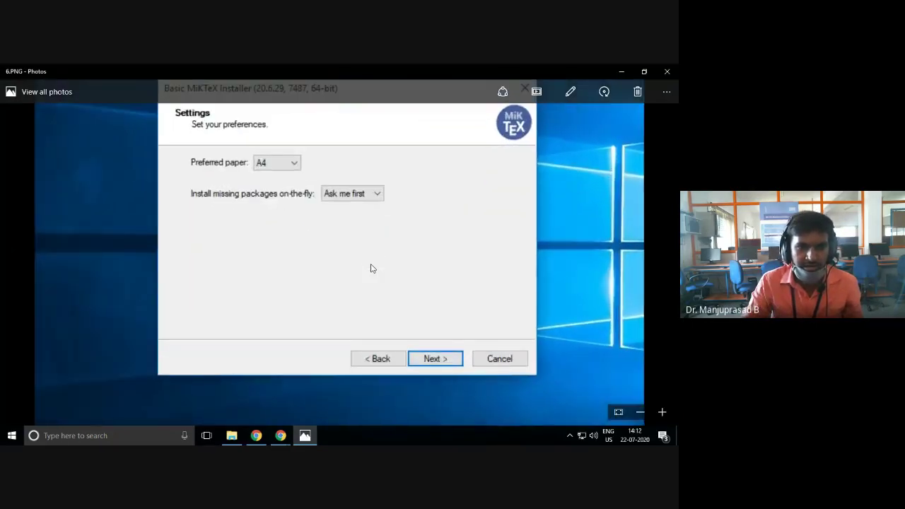
- Examine the option for installing missing packages on-the-fly in the MiKTeX Settings screenshot, and close the picture viewer
{"action": "scroll", "coordinate": [368, 268], "scroll_direction": "up", "scroll_amount": 1}
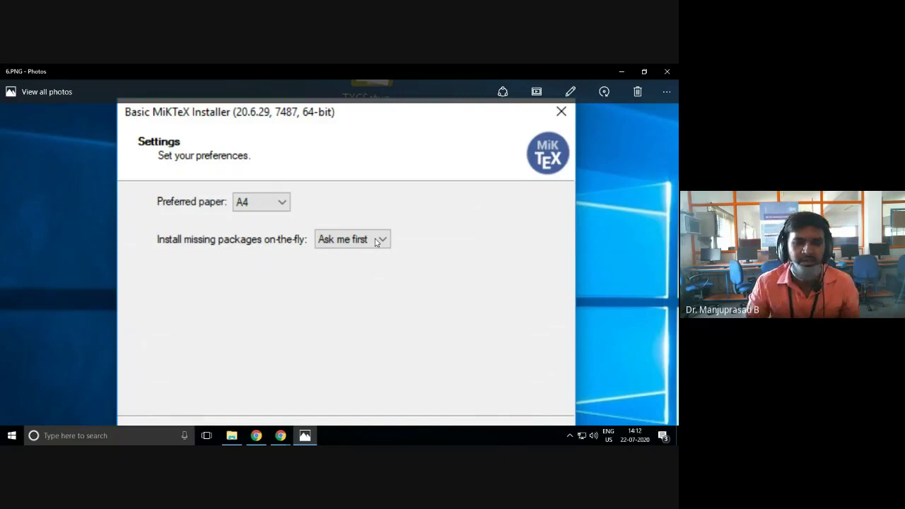
{"action": "scroll", "coordinate": [376, 242], "scroll_direction": "down", "scroll_amount": 1}
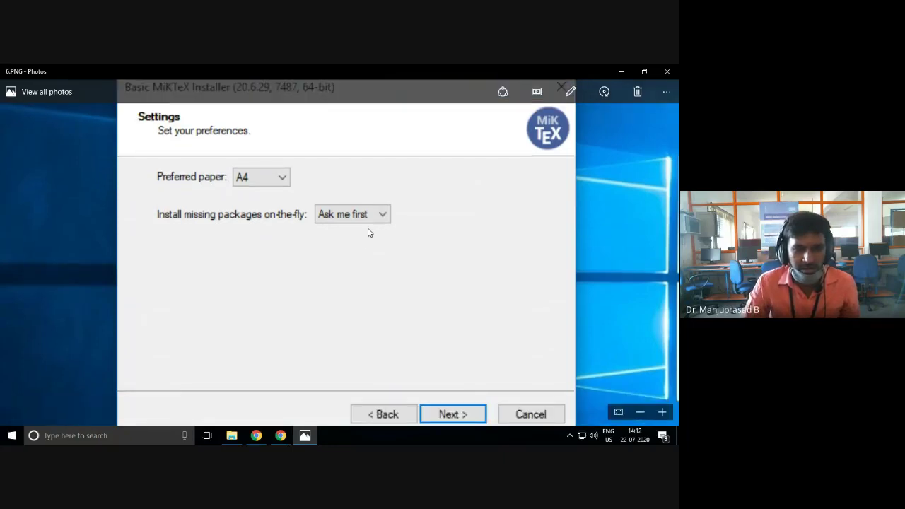
{"action": "scroll", "coordinate": [370, 230], "scroll_direction": "down", "scroll_amount": 1}
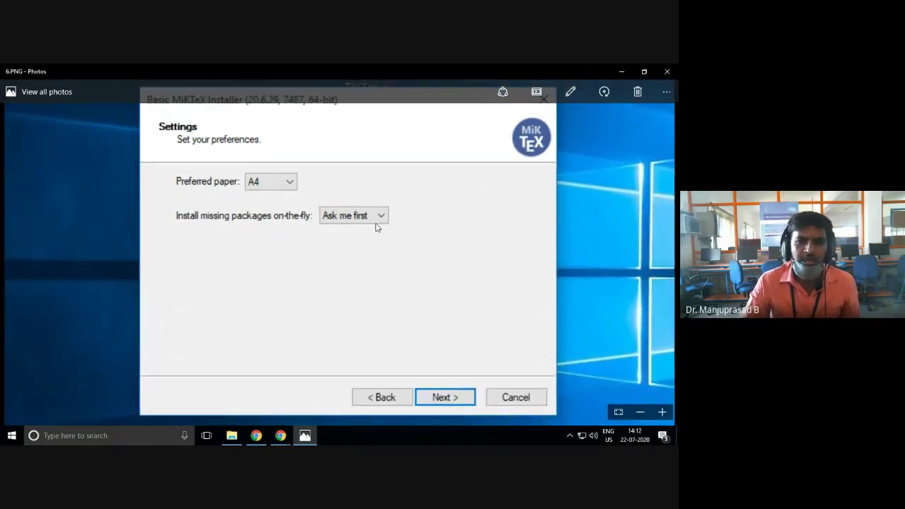
{"action": "scroll", "coordinate": [377, 226], "scroll_direction": "down", "scroll_amount": 1}
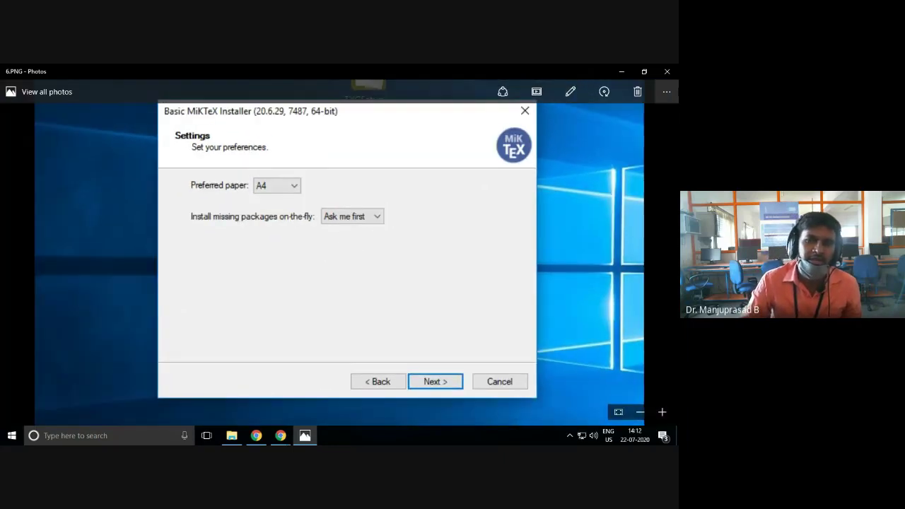
{"action": "left_click", "coordinate": [668, 73]}
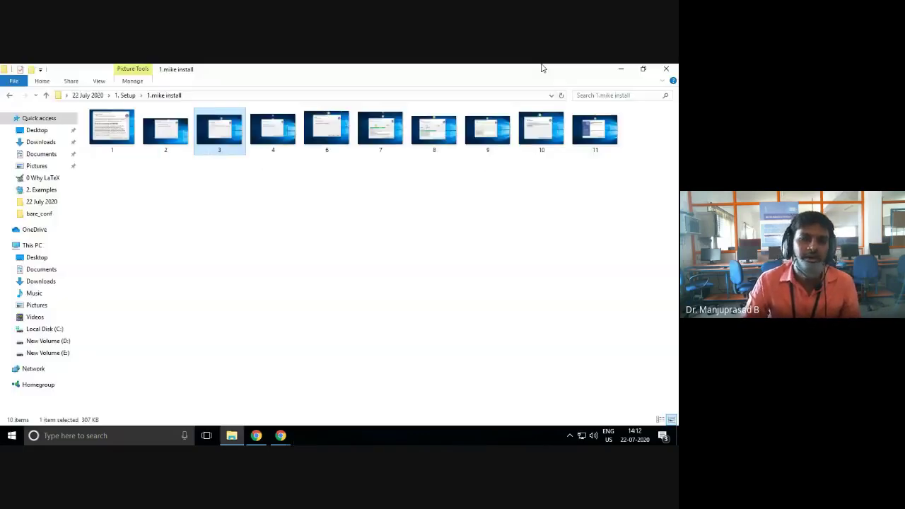
- Review the Package Installation2 screenshot in the 4.package install folder again and close it
{"action": "left_click", "coordinate": [132, 95]}
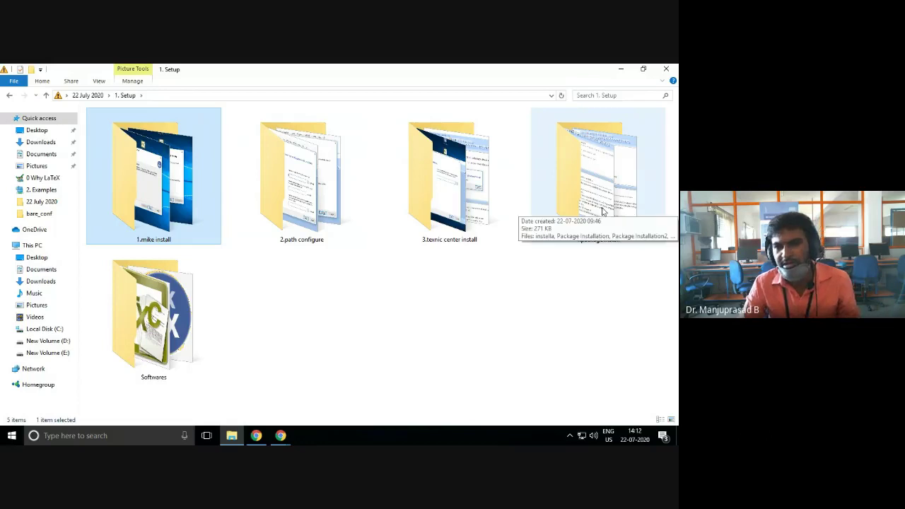
{"action": "double_click", "coordinate": [559, 210]}
{"action": "double_click", "coordinate": [234, 145]}
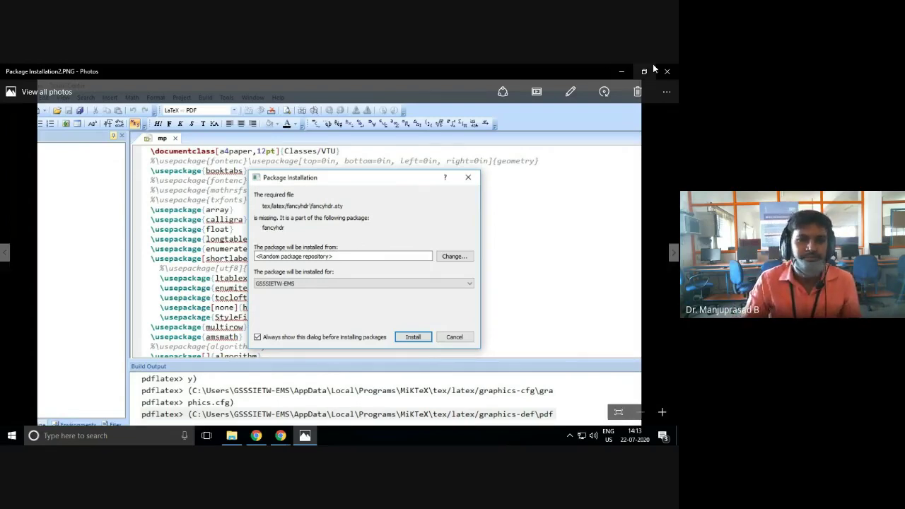
{"action": "left_click", "coordinate": [674, 75]}
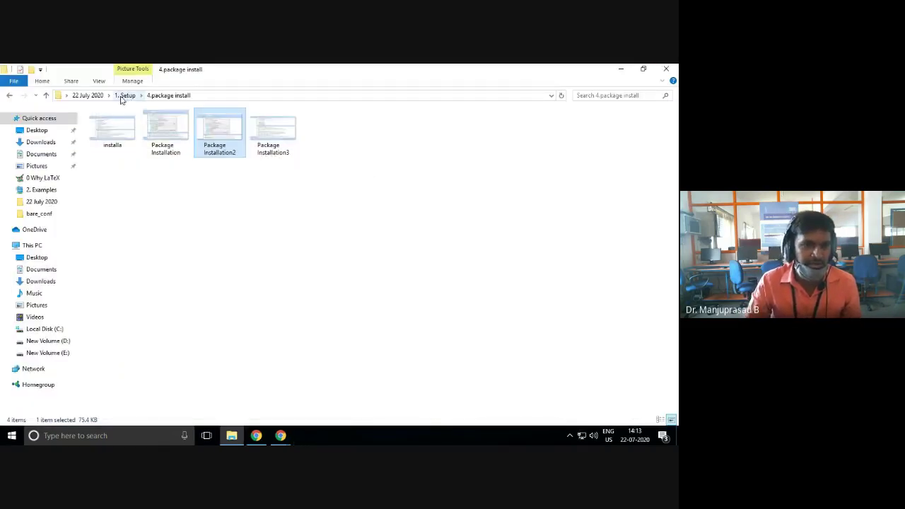
- Return to the 1. Setup folder, clear the selection, and minimize the folder window to show the desktop
{"action": "left_click", "coordinate": [122, 96]}
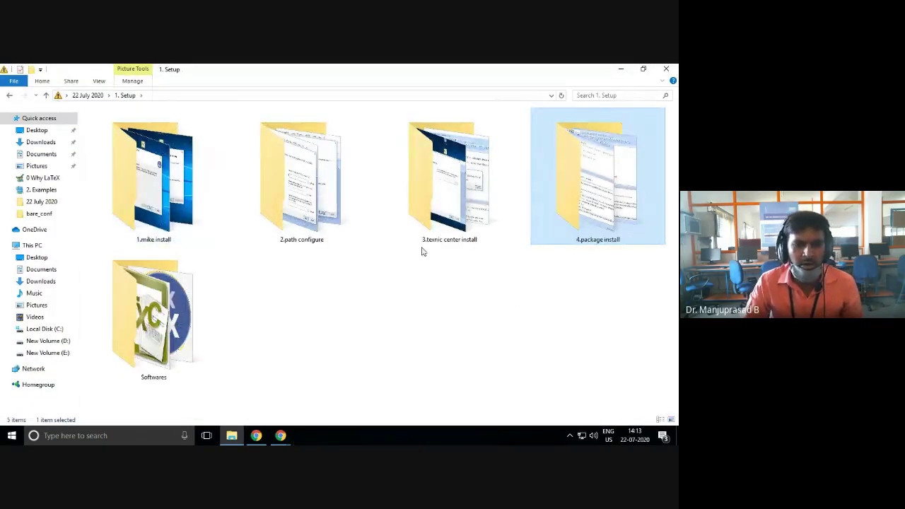
{"action": "left_click", "coordinate": [485, 341]}
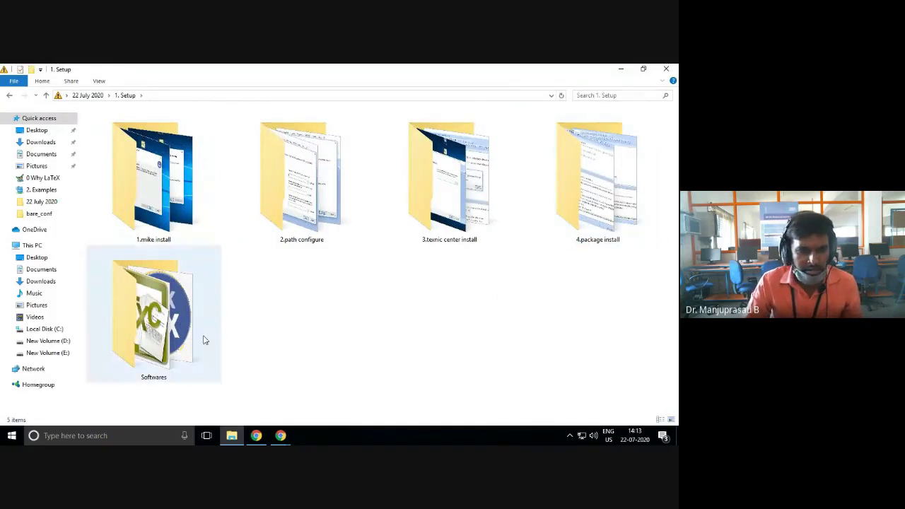
{"action": "left_click", "coordinate": [621, 69]}
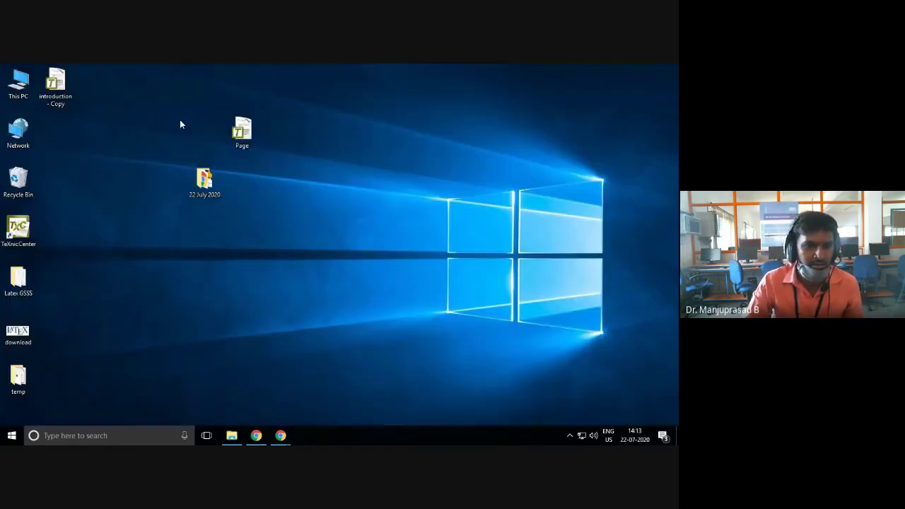
- Open the Page file from the desktop in TeXnicCenter, enlarge the editor text, and narrow the Outline pane
{"action": "double_click", "coordinate": [253, 135]}
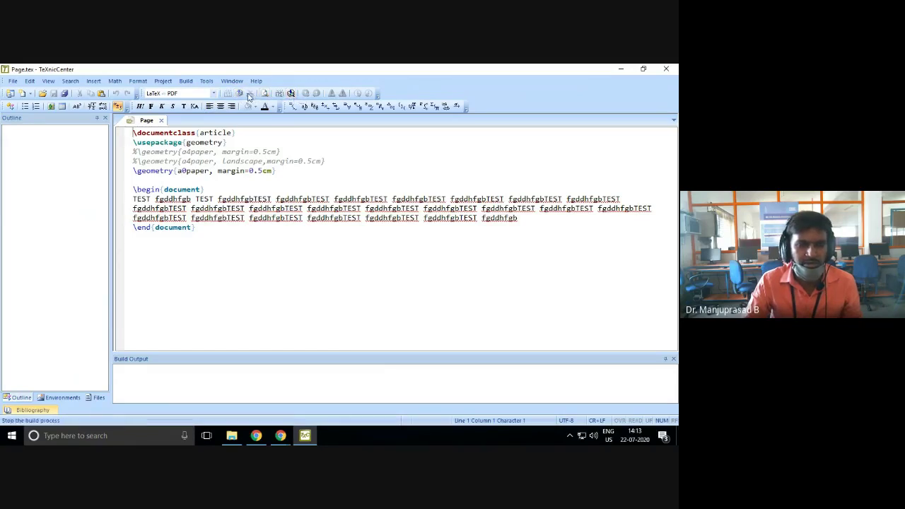
{"action": "scroll", "coordinate": [337, 184], "scroll_direction": "up", "scroll_amount": 2}
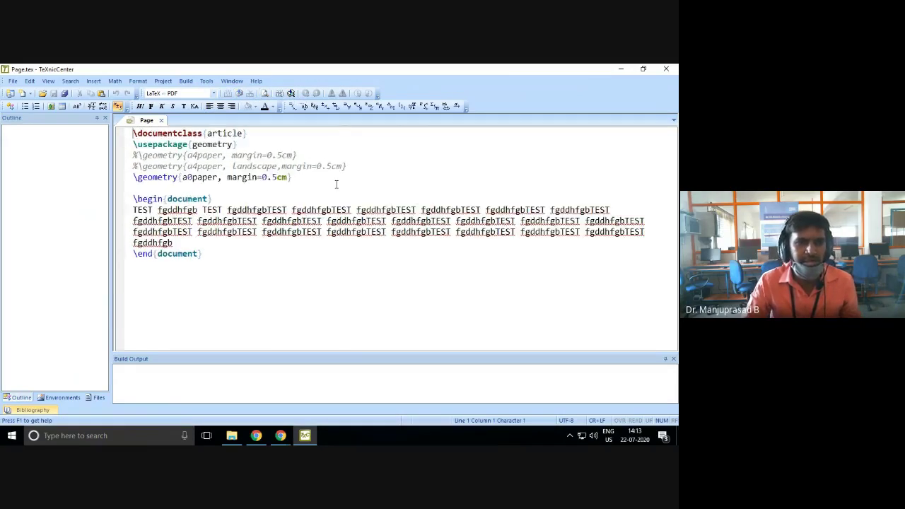
{"action": "scroll", "coordinate": [337, 185], "scroll_direction": "up", "scroll_amount": 1}
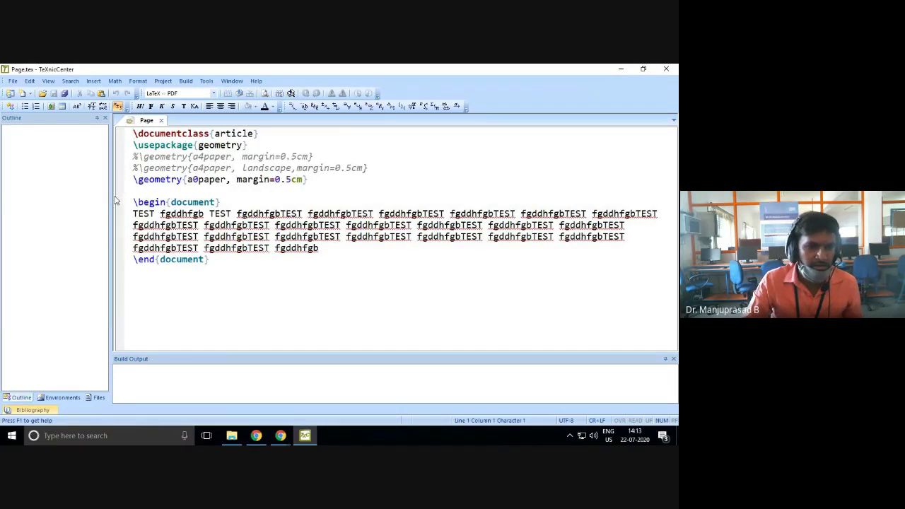
{"action": "scroll", "coordinate": [306, 305], "scroll_direction": "down", "scroll_amount": 1}
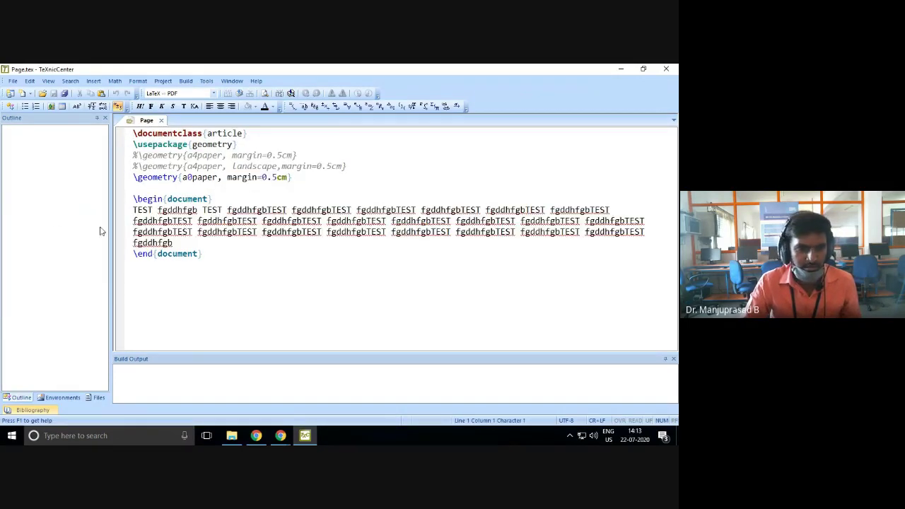
{"action": "left_click_drag", "start_coordinate": [113, 229], "coordinate": [79, 227]}
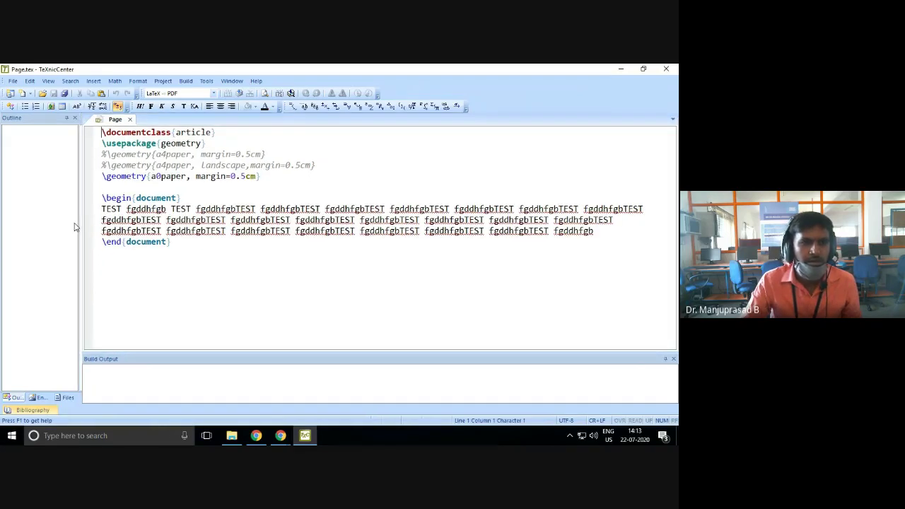
{"action": "scroll", "coordinate": [264, 263], "scroll_direction": "up", "scroll_amount": 1}
{"action": "scroll", "coordinate": [264, 262], "scroll_direction": "up", "scroll_amount": 1}
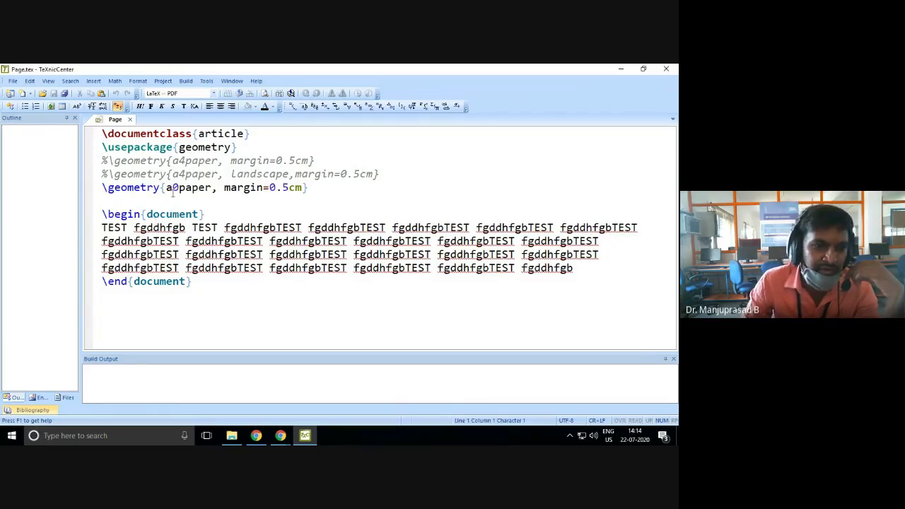
- Place the cursor before the 0.5cm margin value in the a0paper geometry line and build the current file with the LaTeX to PDF profile
{"action": "left_click", "coordinate": [92, 81]}
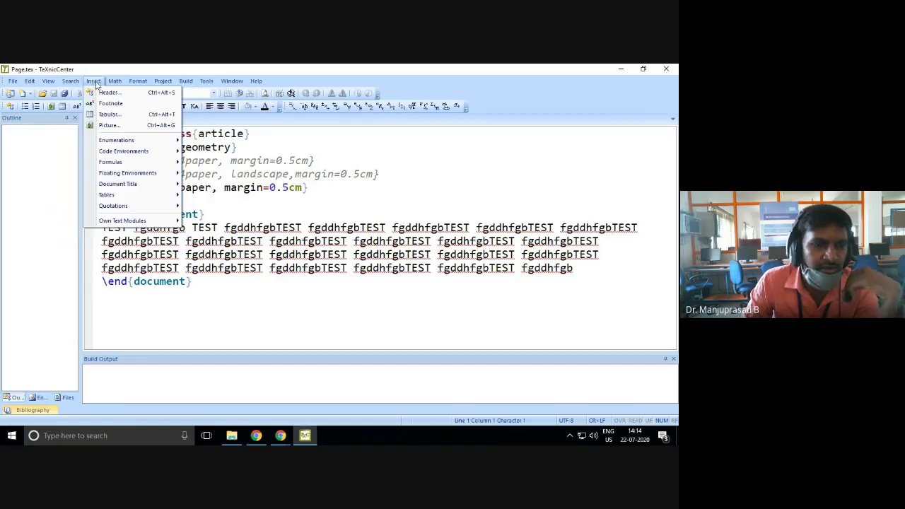
{"action": "left_click", "coordinate": [270, 187]}
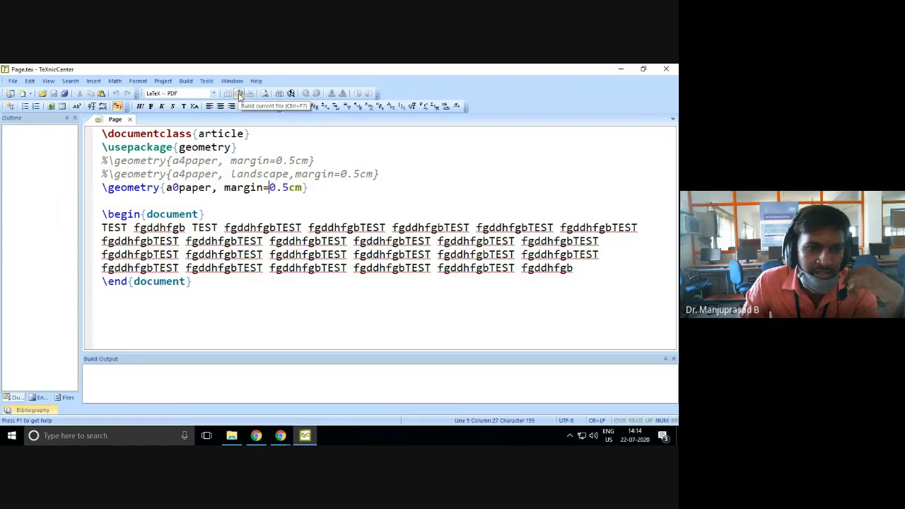
{"action": "left_click", "coordinate": [239, 94]}
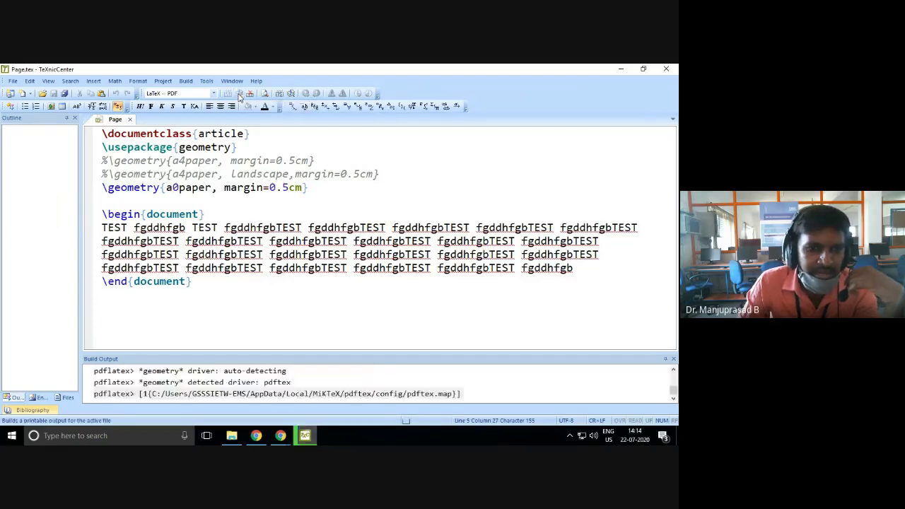
- Enlarge the Build Output pane and highlight the LaTeX-Result summary line to check the build outcome
{"action": "left_click_drag", "start_coordinate": [308, 352], "coordinate": [303, 305]}
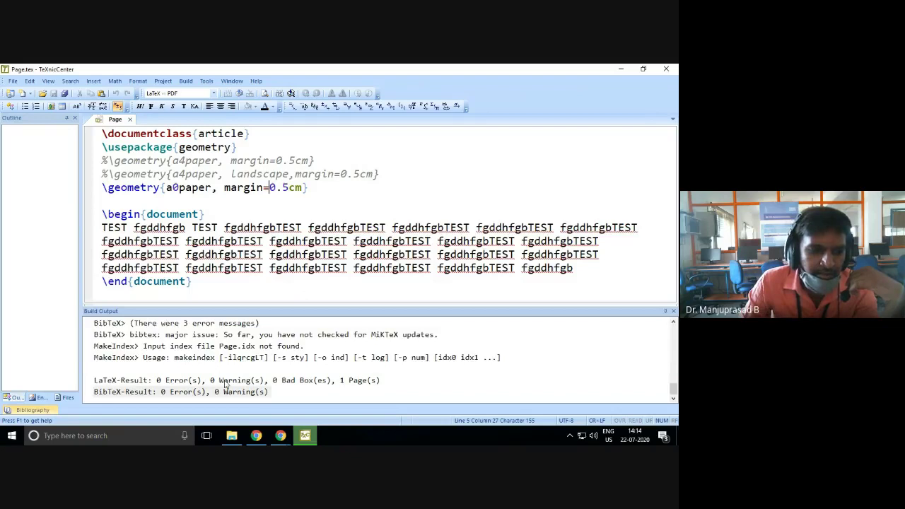
{"action": "left_click", "coordinate": [163, 382]}
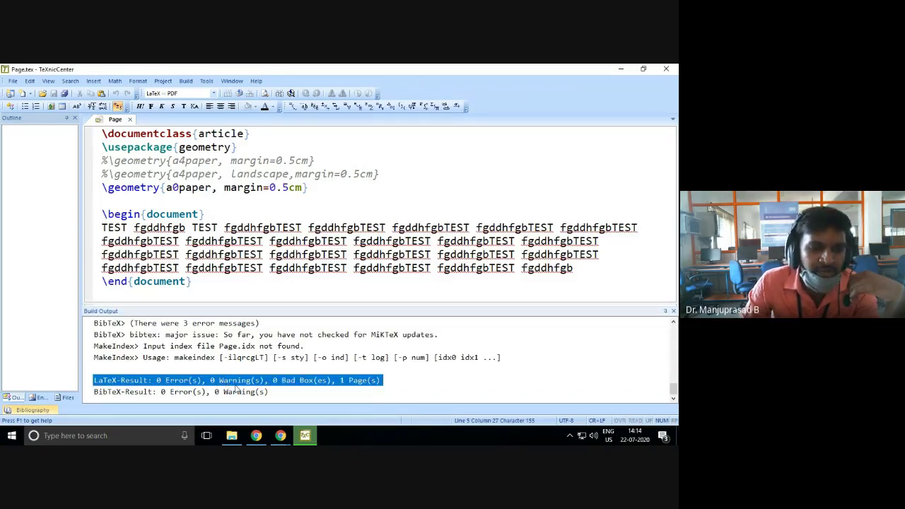
{"action": "left_click", "coordinate": [327, 394]}
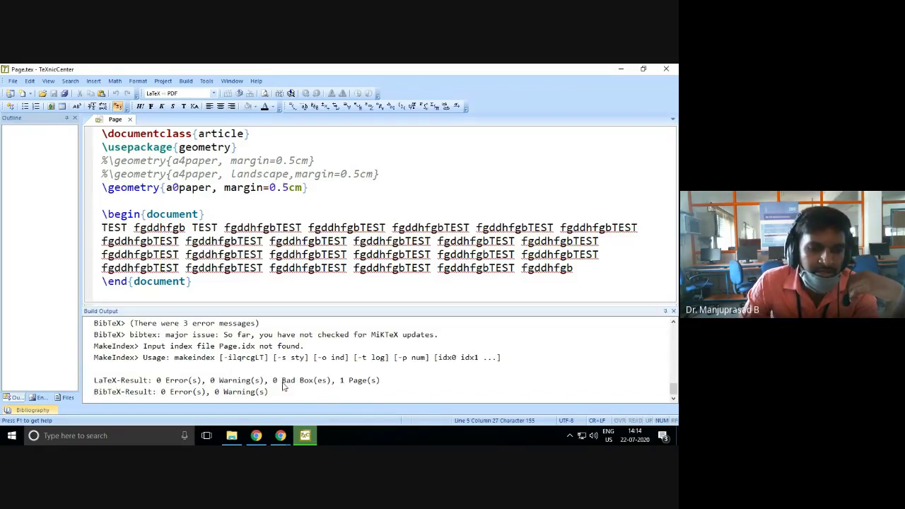
{"action": "left_click", "coordinate": [345, 382]}
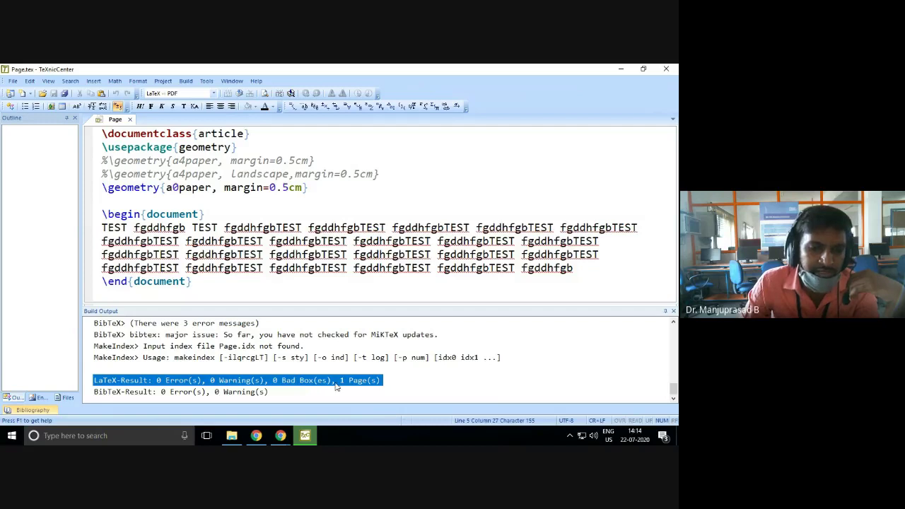
- View the built Page.pdf in Acrobat Reader, zoom out to 300% to inspect its text, and close it
{"action": "left_click", "coordinate": [264, 95]}
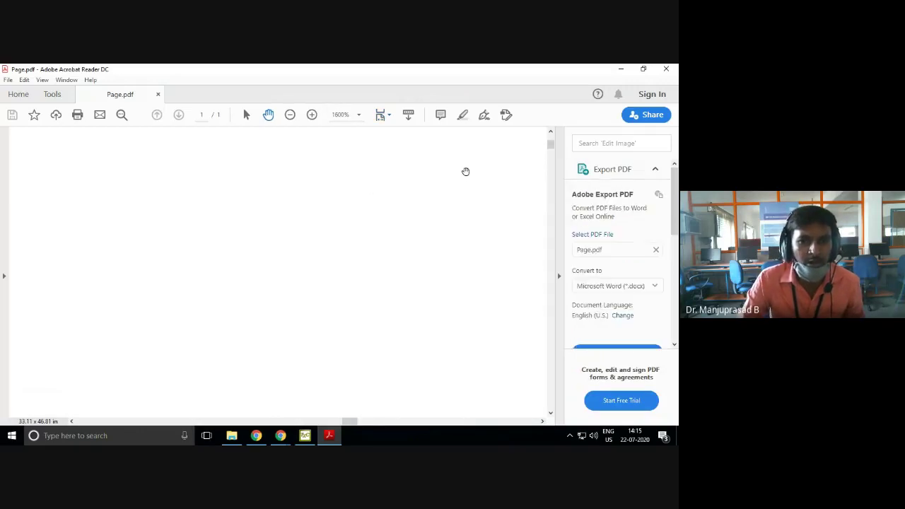
{"action": "scroll", "coordinate": [440, 236], "scroll_direction": "down", "scroll_amount": 4}
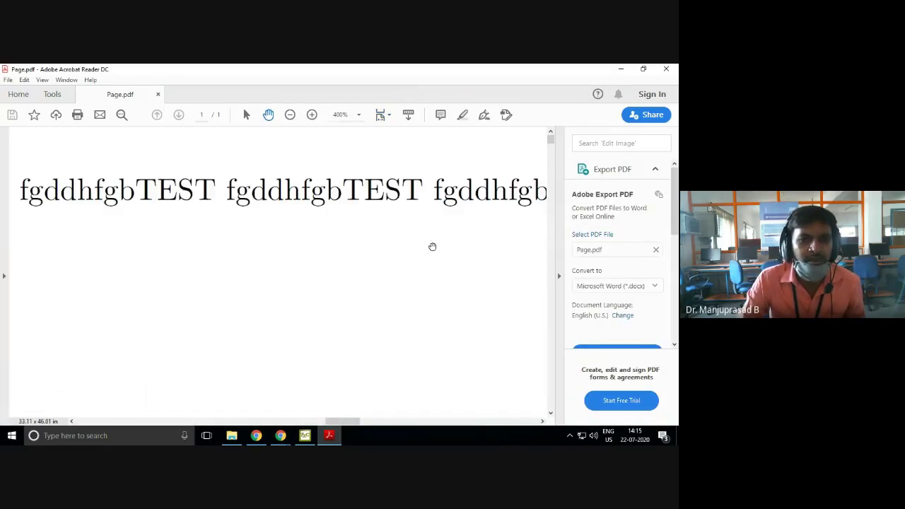
{"action": "scroll", "coordinate": [388, 254], "scroll_direction": "down", "scroll_amount": 1}
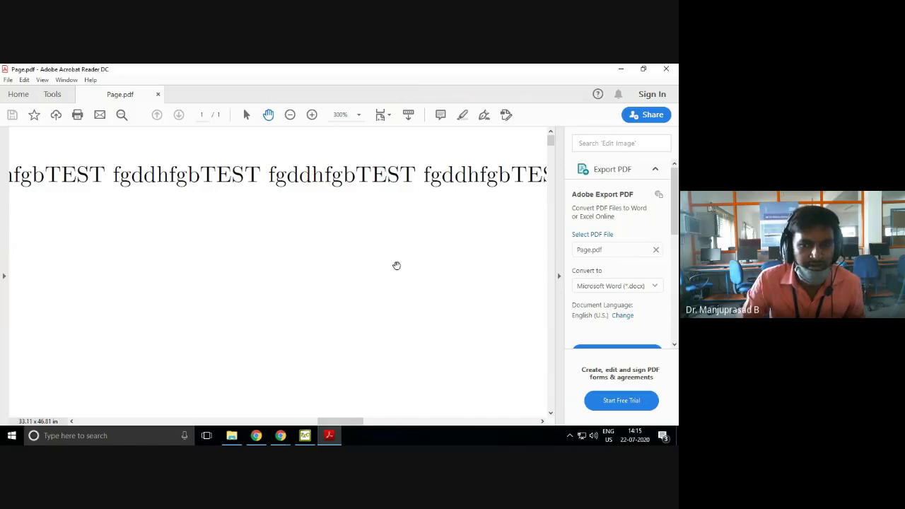
{"action": "left_click", "coordinate": [666, 70]}
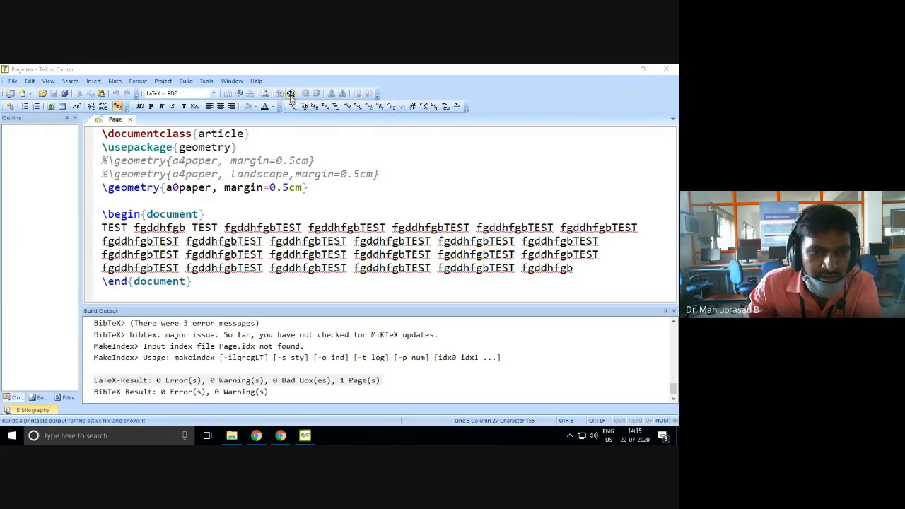
- Build and view the current file in one action, inspect the resulting PDF at 150% zoom, and close Acrobat Reader
{"action": "left_click", "coordinate": [290, 94]}
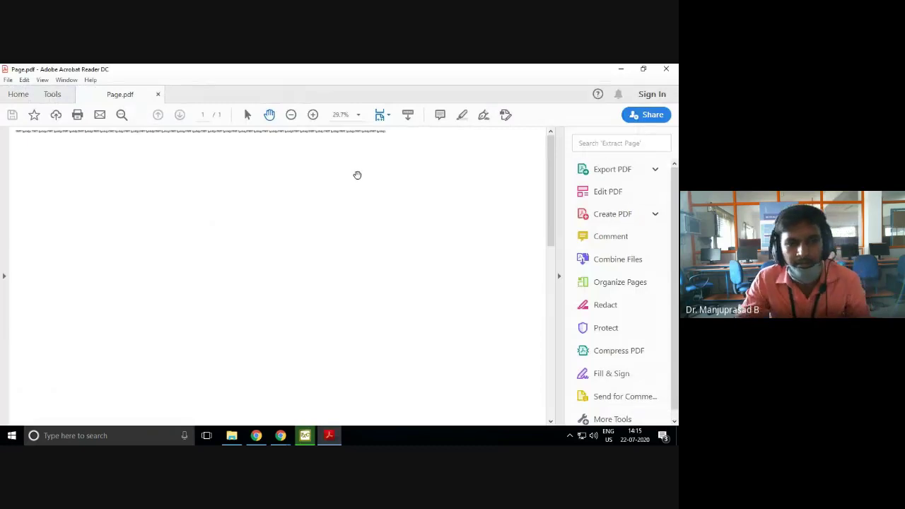
{"action": "scroll", "coordinate": [356, 175], "scroll_direction": "up", "scroll_amount": 10}
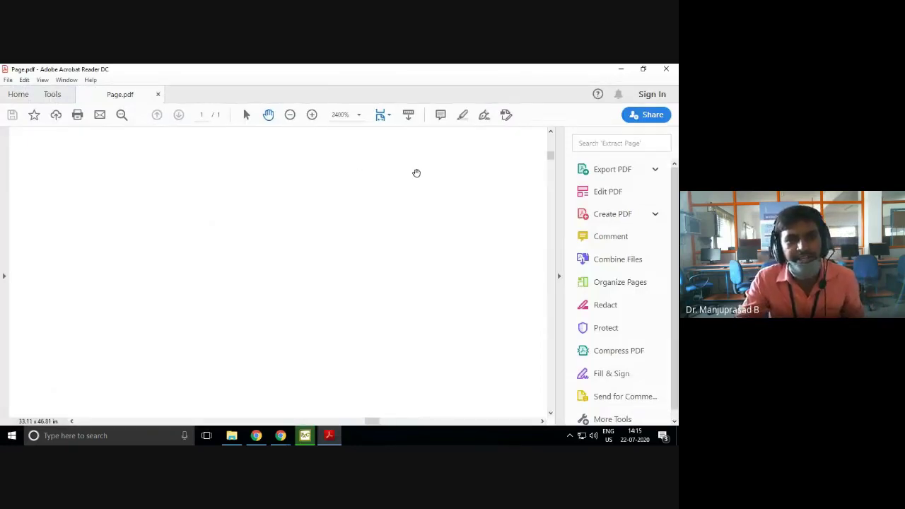
{"action": "scroll", "coordinate": [456, 166], "scroll_direction": "up", "scroll_amount": 3}
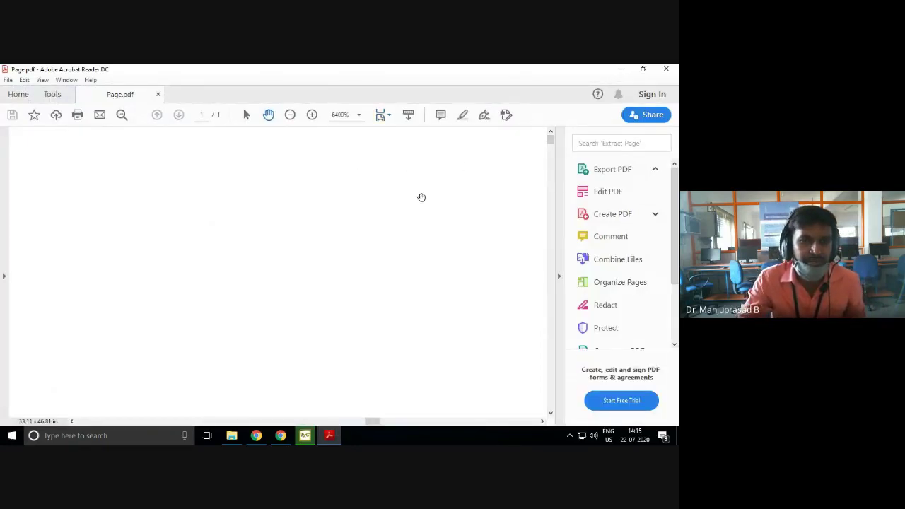
{"action": "scroll", "coordinate": [413, 230], "scroll_direction": "down", "scroll_amount": 7}
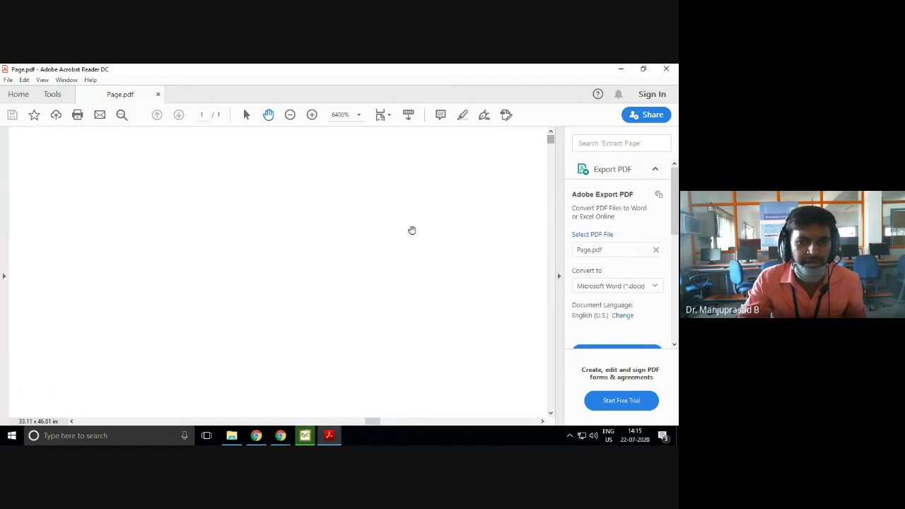
{"action": "scroll", "coordinate": [413, 229], "scroll_direction": "down", "scroll_amount": 4}
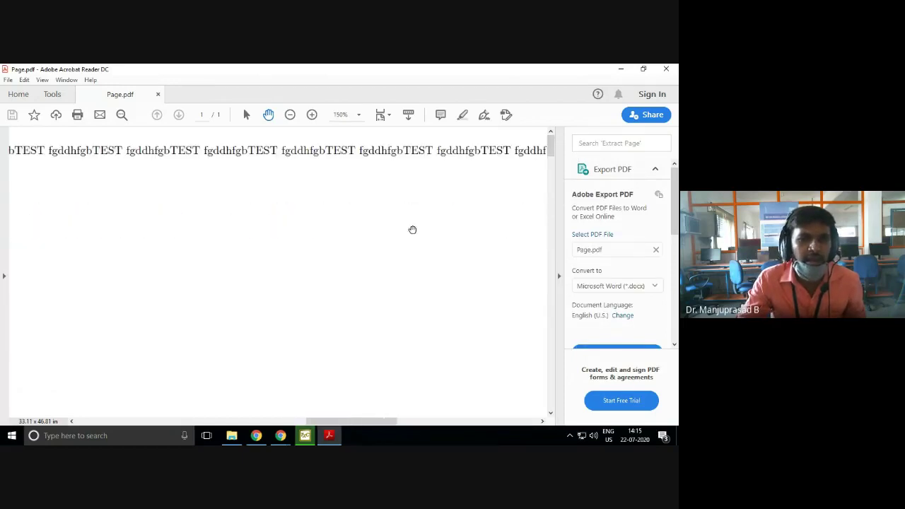
{"action": "left_click", "coordinate": [673, 68]}
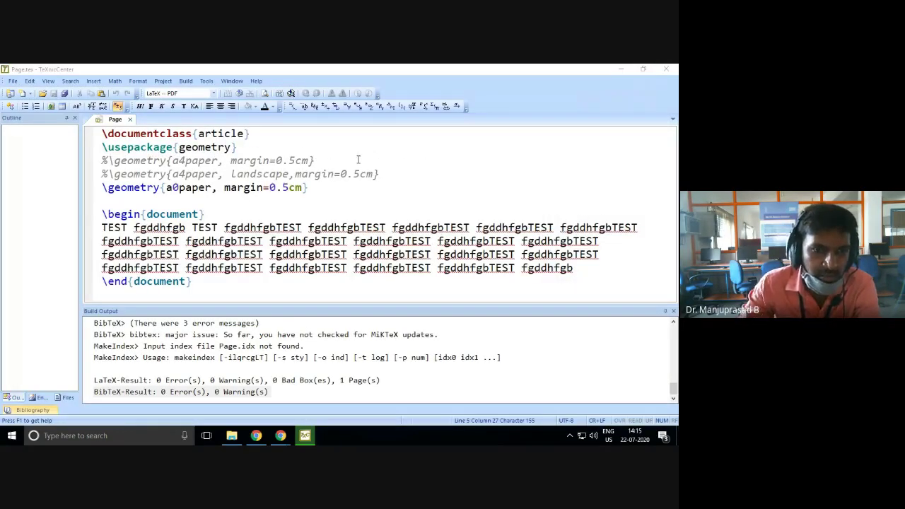
- Shrink the Build Output pane, and view the output PDF once more before closing it
{"action": "left_click_drag", "start_coordinate": [340, 304], "coordinate": [326, 352]}
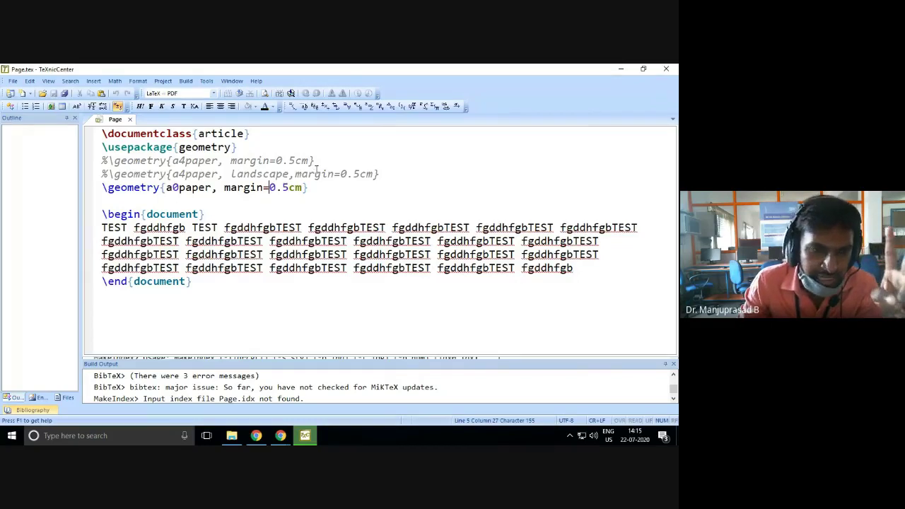
{"action": "left_click", "coordinate": [262, 94]}
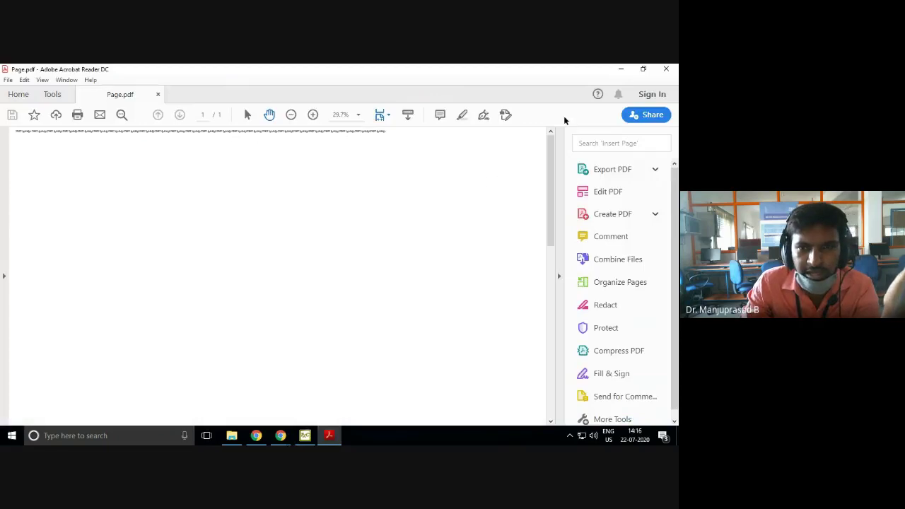
{"action": "left_click", "coordinate": [665, 69]}
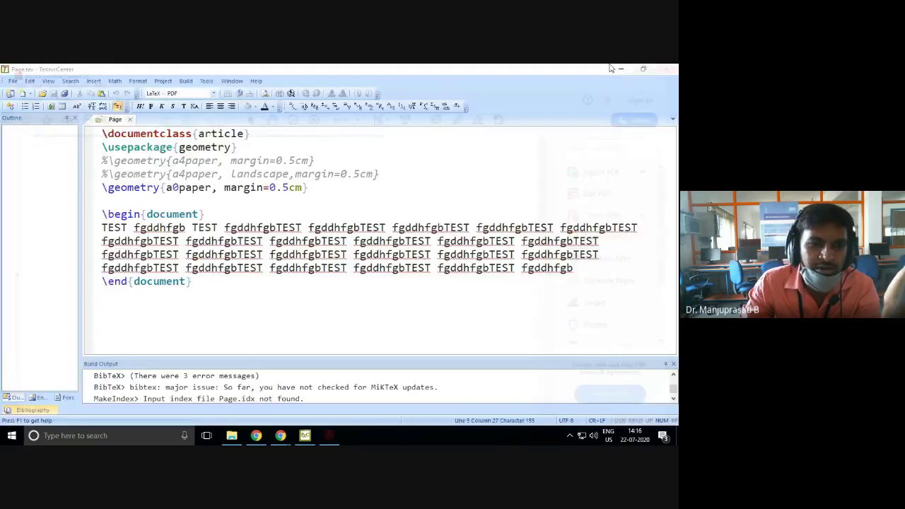
- Open the output profile definitions and display the Viewer settings of the LaTeX to PDF profile
{"action": "left_click", "coordinate": [188, 83]}
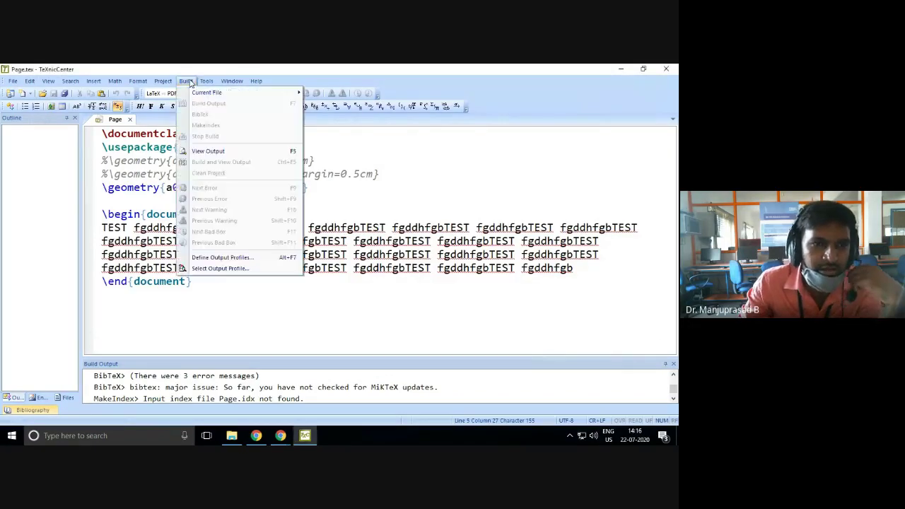
{"action": "left_click", "coordinate": [188, 83]}
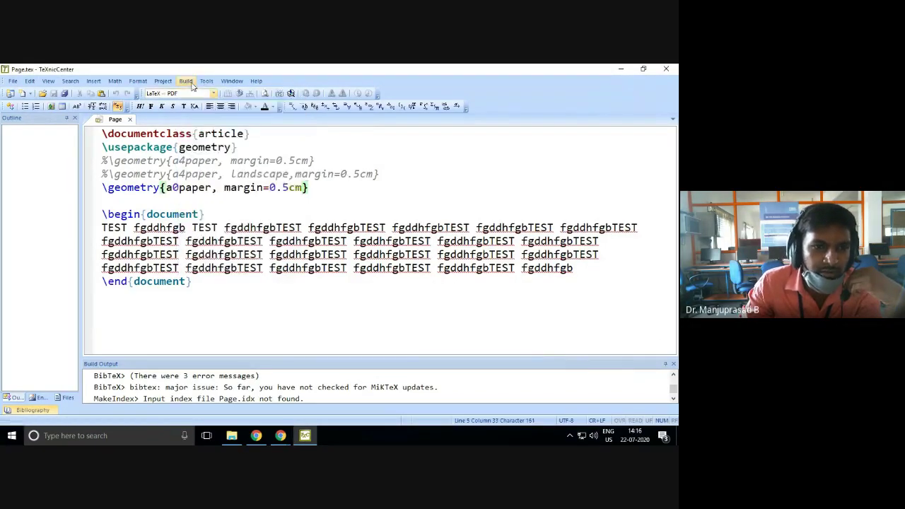
{"action": "left_click", "coordinate": [188, 83]}
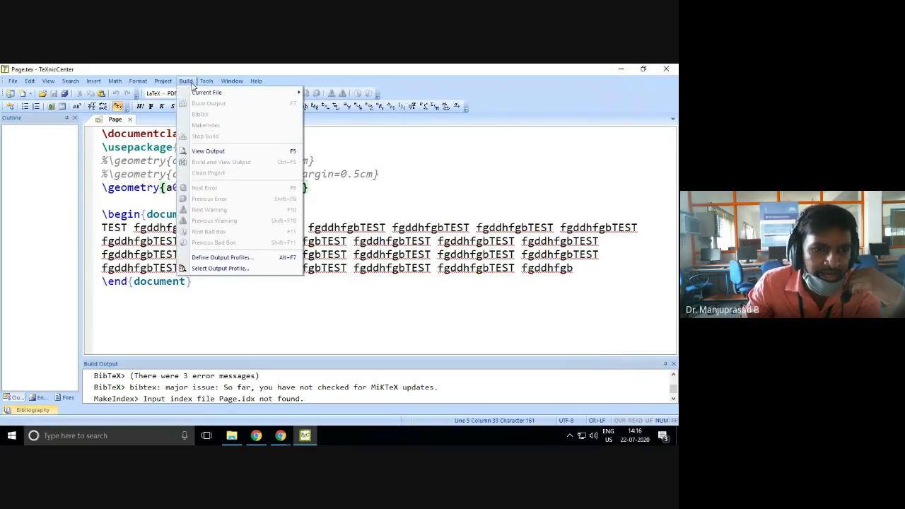
{"action": "left_click", "coordinate": [228, 259]}
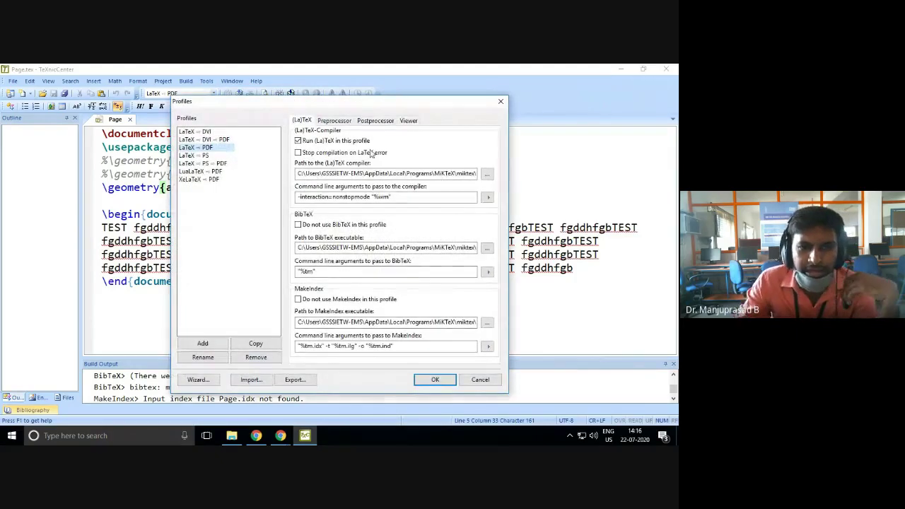
{"action": "left_click", "coordinate": [410, 121]}
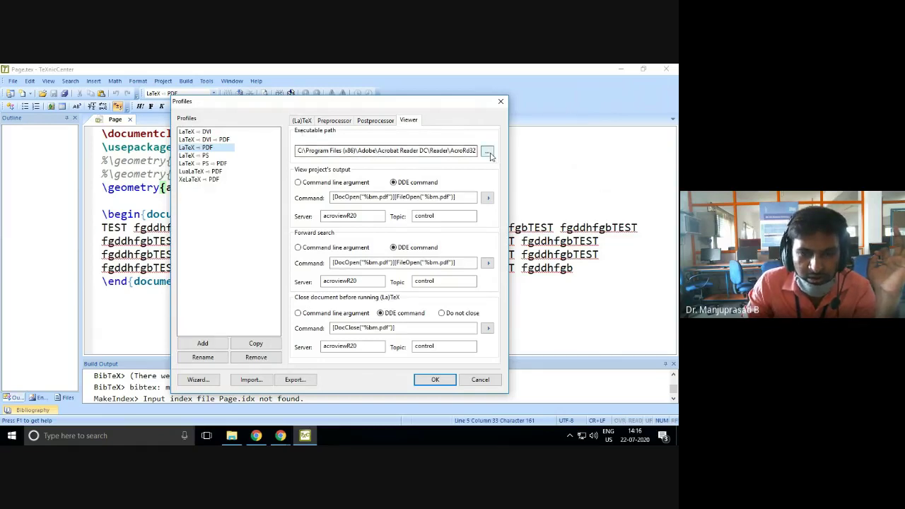
- Examine the viewer's executable path to its end and highlight the AcroRd32.exe file name
{"action": "left_click_drag", "start_coordinate": [427, 151], "coordinate": [448, 150]}
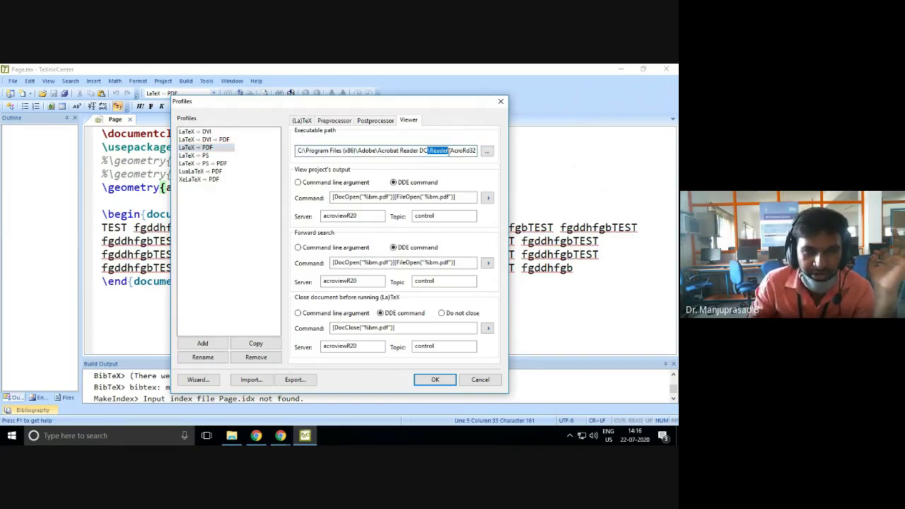
{"action": "left_click", "coordinate": [448, 151]}
{"action": "key", "text": "End"}
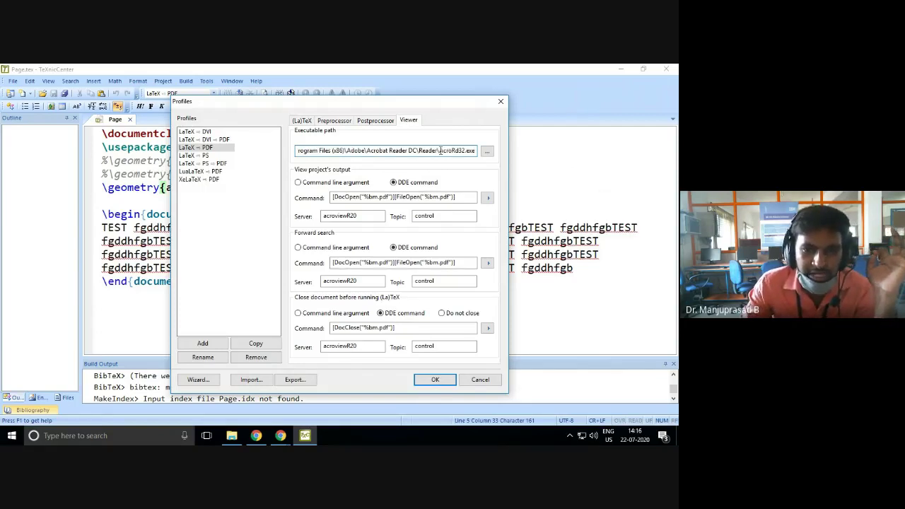
{"action": "left_click_drag", "start_coordinate": [440, 151], "coordinate": [478, 153]}
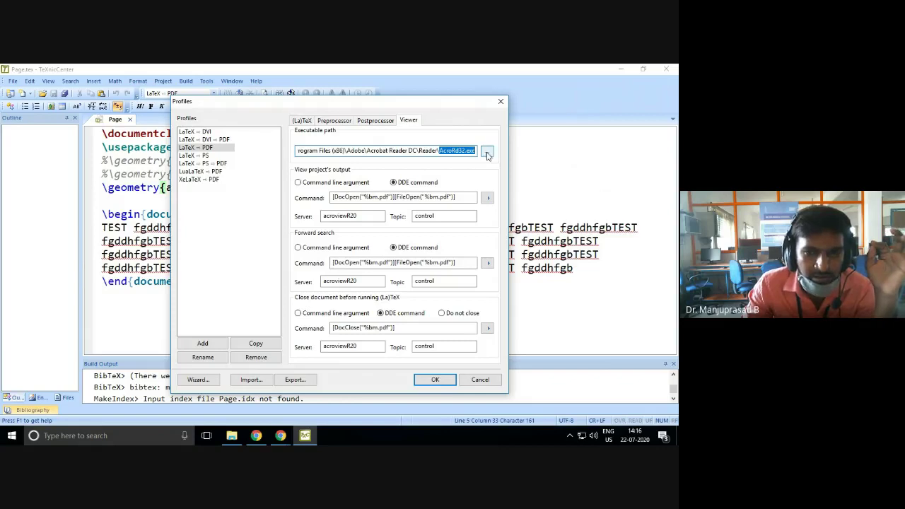
- Browse for the viewer executable and go up from the Acrobat Reader folder to Local Disk (C:)
{"action": "left_click", "coordinate": [487, 152]}
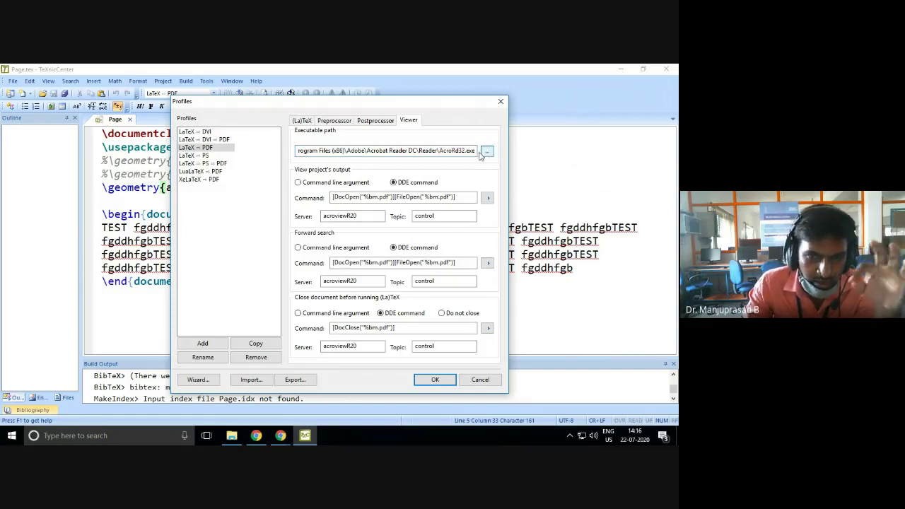
{"action": "left_click", "coordinate": [487, 153]}
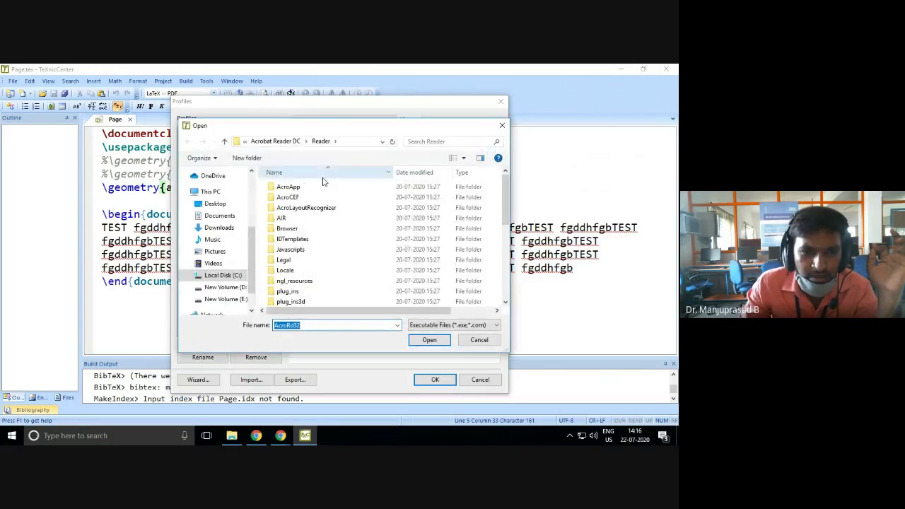
{"action": "left_click", "coordinate": [275, 141]}
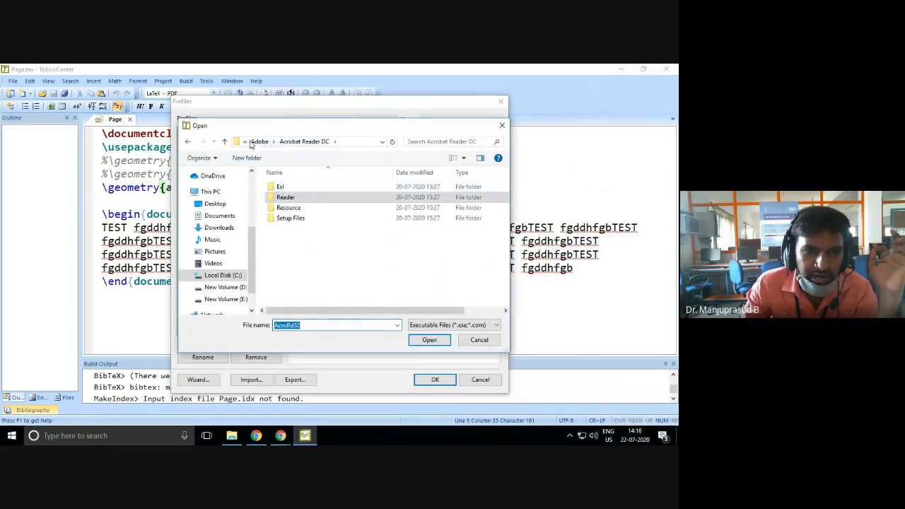
{"action": "left_click", "coordinate": [253, 142]}
{"action": "left_click", "coordinate": [244, 141]}
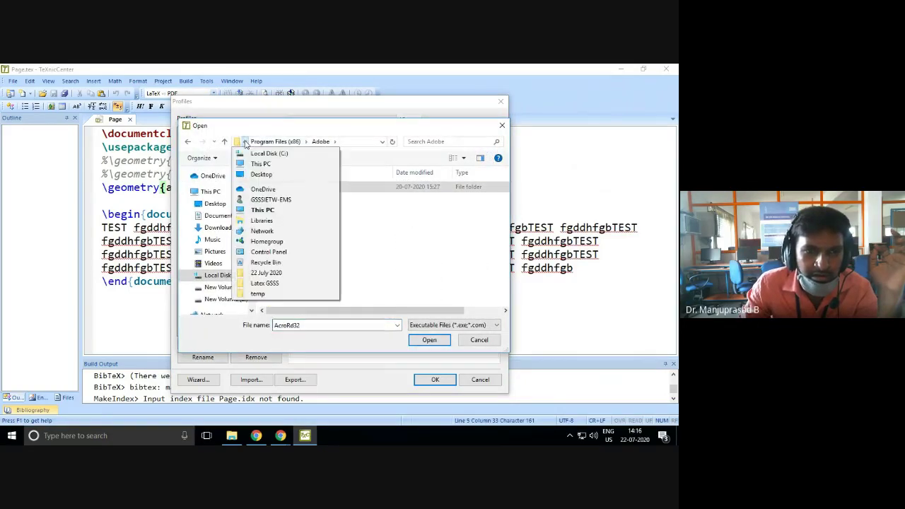
{"action": "left_click", "coordinate": [268, 154]}
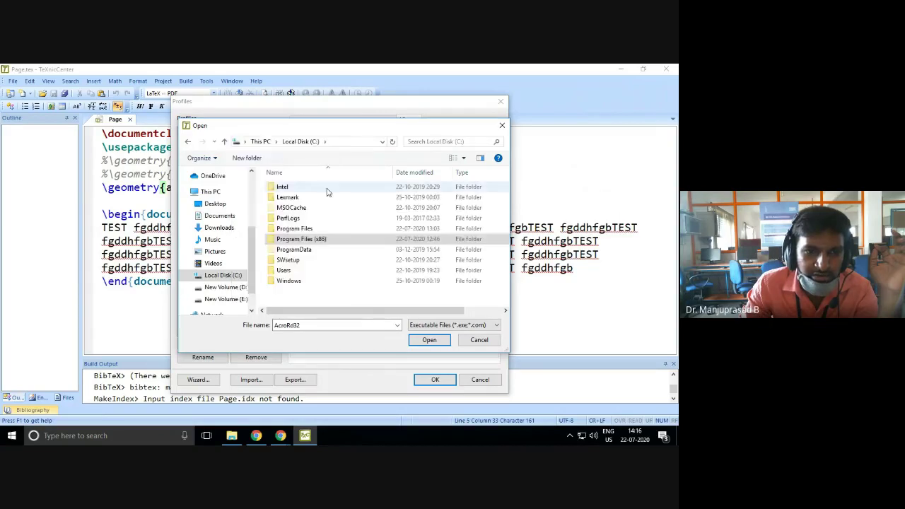
- Locate AcroRd32 under Program Files (x86), Adobe, Acrobat Reader DC, Reader, and leave the file browser without choosing it
{"action": "double_click", "coordinate": [316, 239]}
{"action": "double_click", "coordinate": [290, 187]}
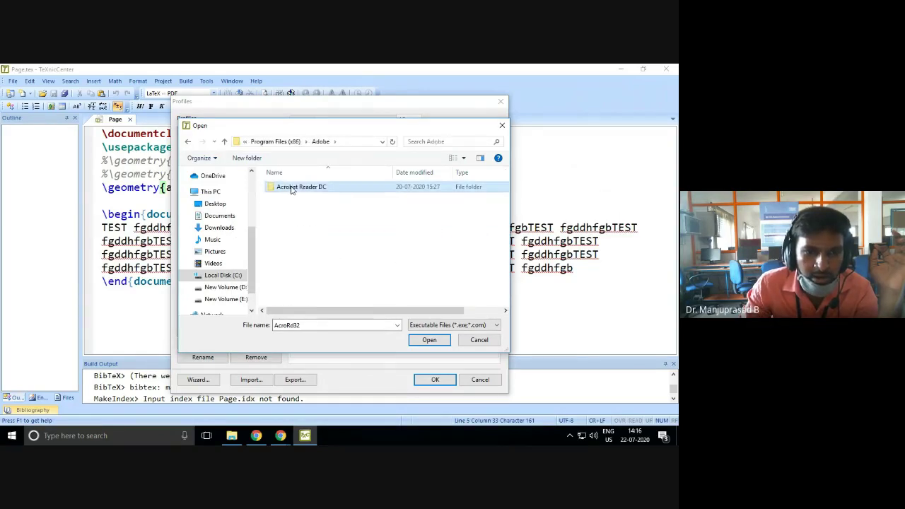
{"action": "double_click", "coordinate": [291, 188]}
{"action": "double_click", "coordinate": [287, 197]}
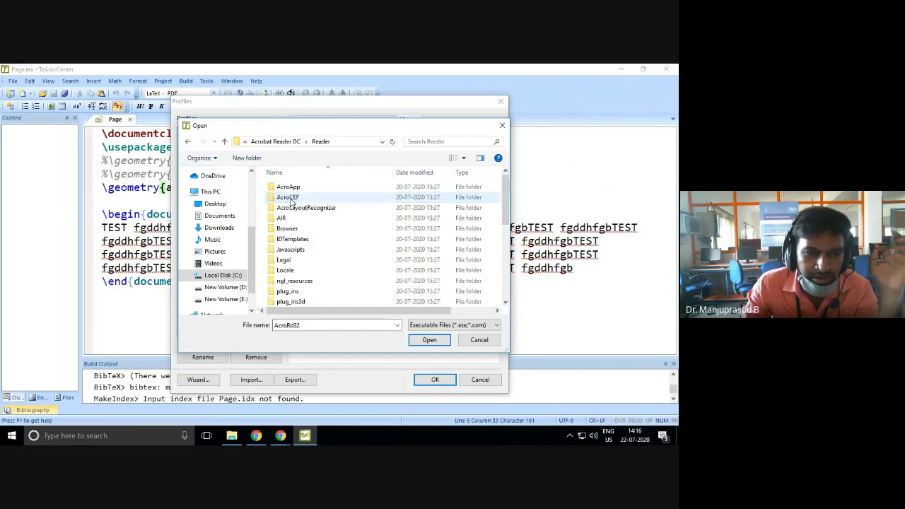
{"action": "left_click_drag", "start_coordinate": [507, 194], "coordinate": [507, 261]}
{"action": "left_click", "coordinate": [294, 198]}
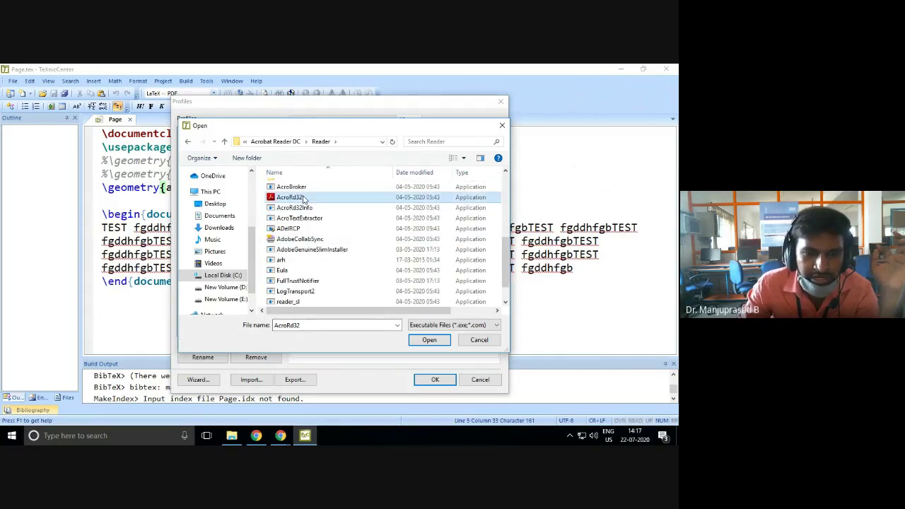
{"action": "left_click", "coordinate": [479, 340]}
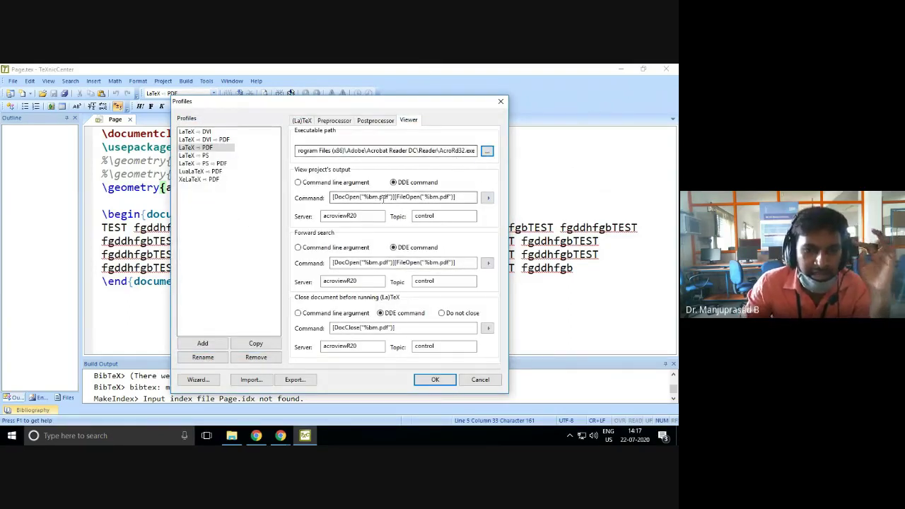
- Change the Server name to acroview for the view output, forward search and close document commands, and apply the profile changes
{"action": "left_click", "coordinate": [365, 216]}
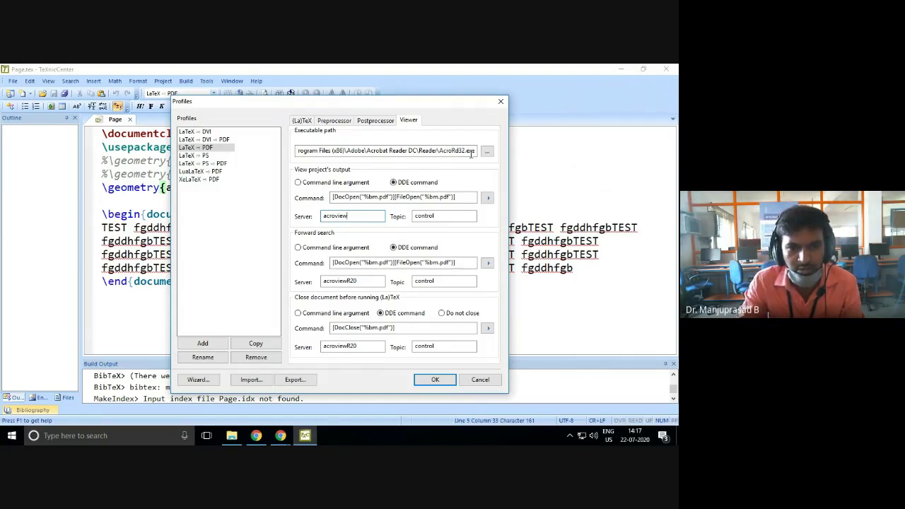
{"action": "left_click", "coordinate": [367, 280]}
{"action": "key", "text": "BackSpace"}
{"action": "key", "text": "BackSpace"}
{"action": "key", "text": "BackSpace"}
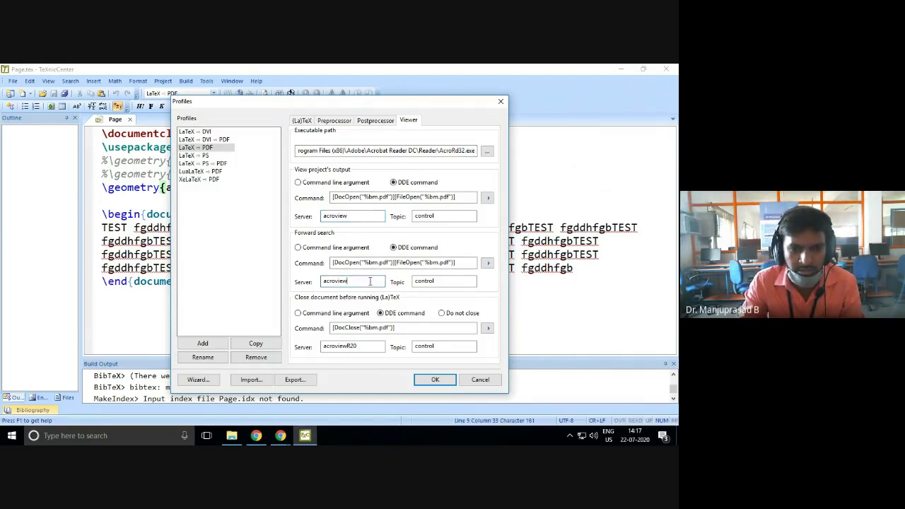
{"action": "left_click", "coordinate": [364, 346]}
{"action": "key", "text": "BackSpace"}
{"action": "key", "text": "BackSpace"}
{"action": "key", "text": "BackSpace"}
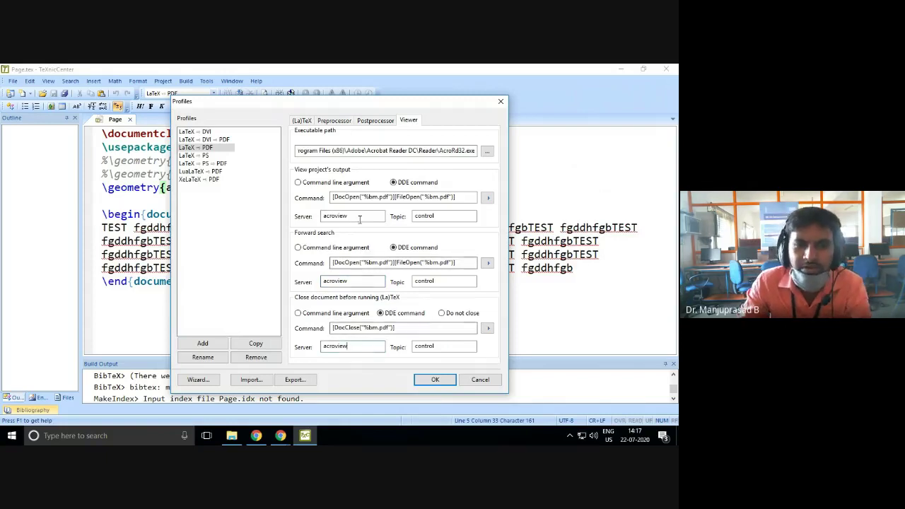
{"action": "left_click", "coordinate": [353, 217]}
{"action": "double_click", "coordinate": [353, 217]}
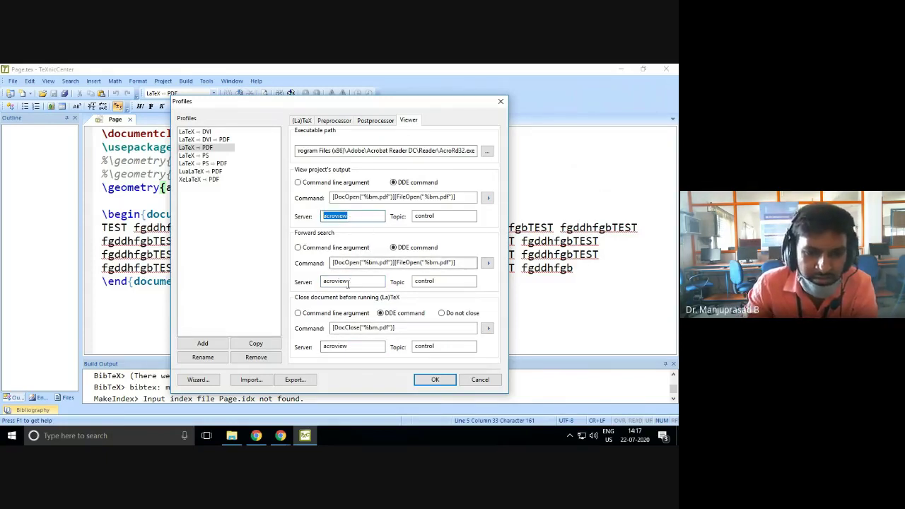
{"action": "left_click", "coordinate": [435, 381]}
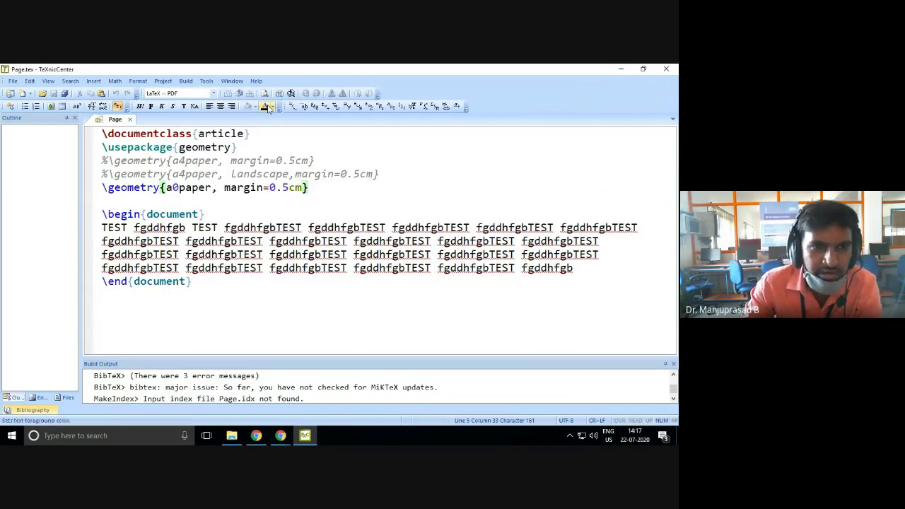
- Build Page.tex and try to view its PDF output, closing Acrobat Reader and dismissing the error message
{"action": "left_click", "coordinate": [239, 93]}
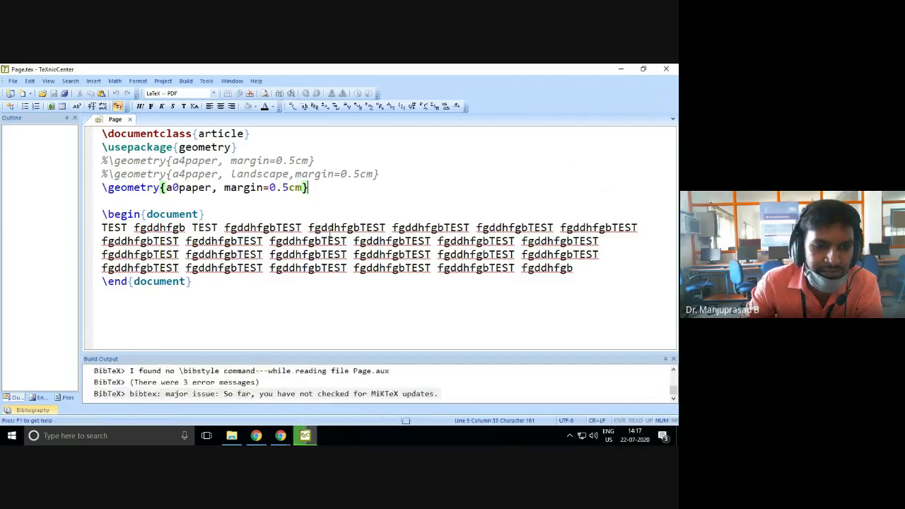
{"action": "left_click", "coordinate": [266, 94]}
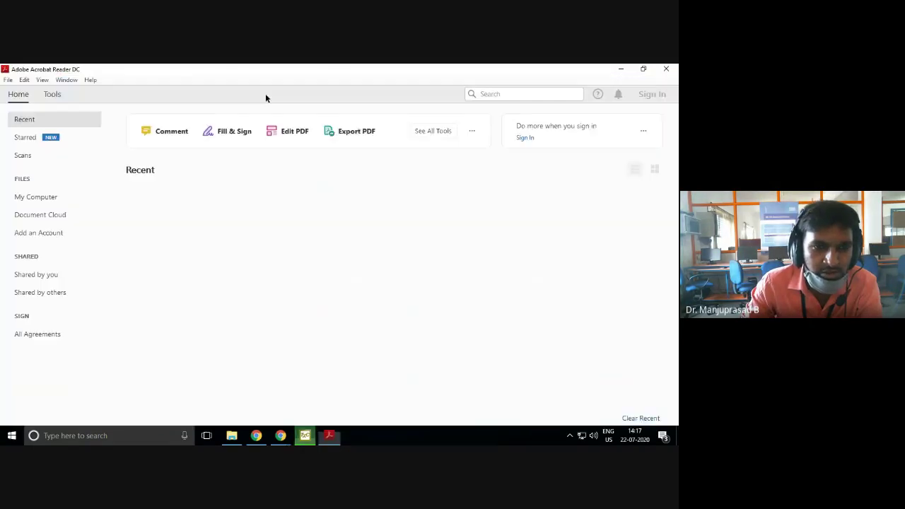
{"action": "left_click", "coordinate": [665, 72]}
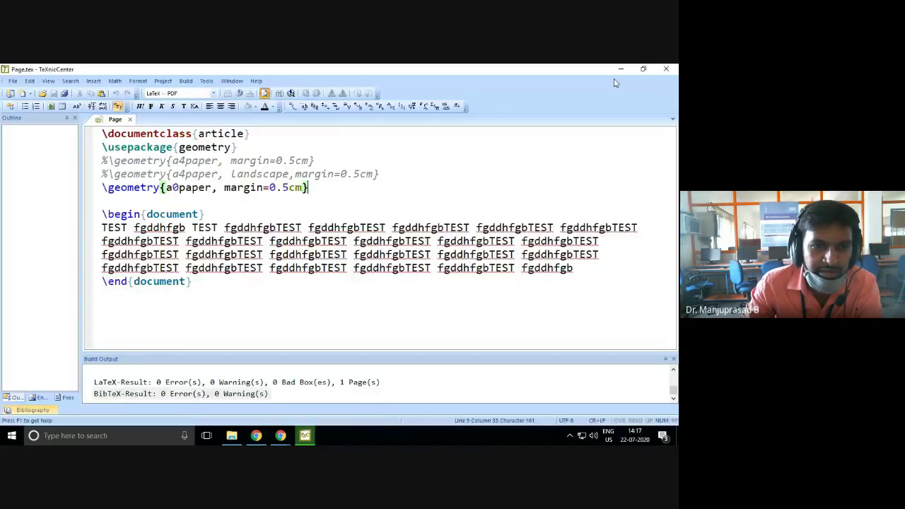
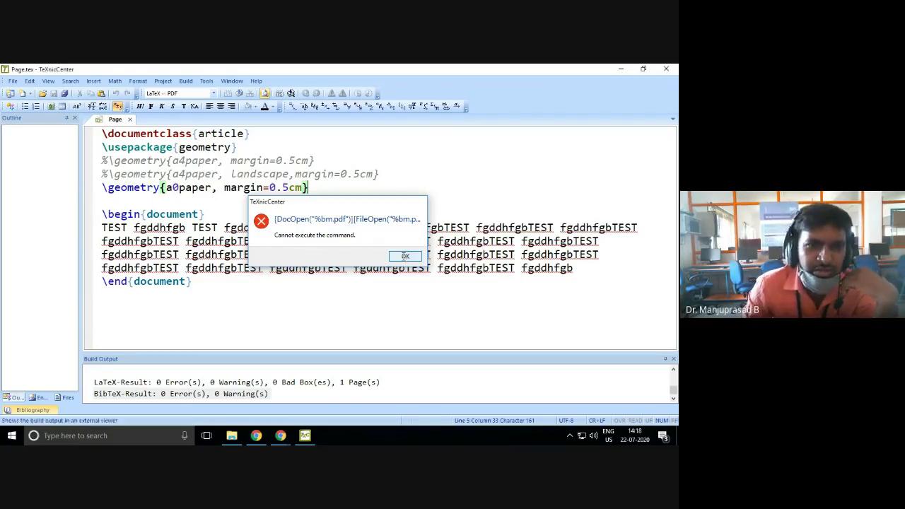
{"action": "left_click", "coordinate": [404, 257]}
- Reopen the LaTeX to PDF profile's Viewer settings and set the Server name to acroviewR20 for all three DDE commands
{"action": "left_click", "coordinate": [186, 80]}
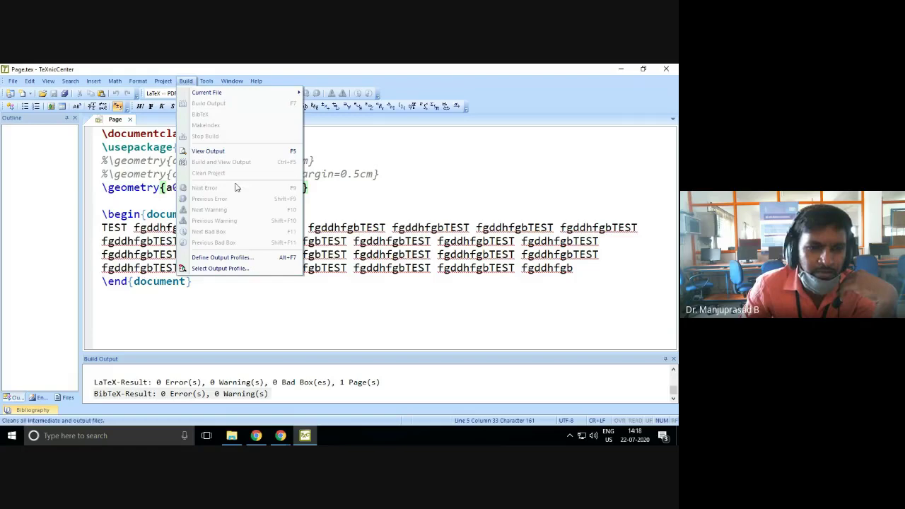
{"action": "left_click", "coordinate": [226, 257]}
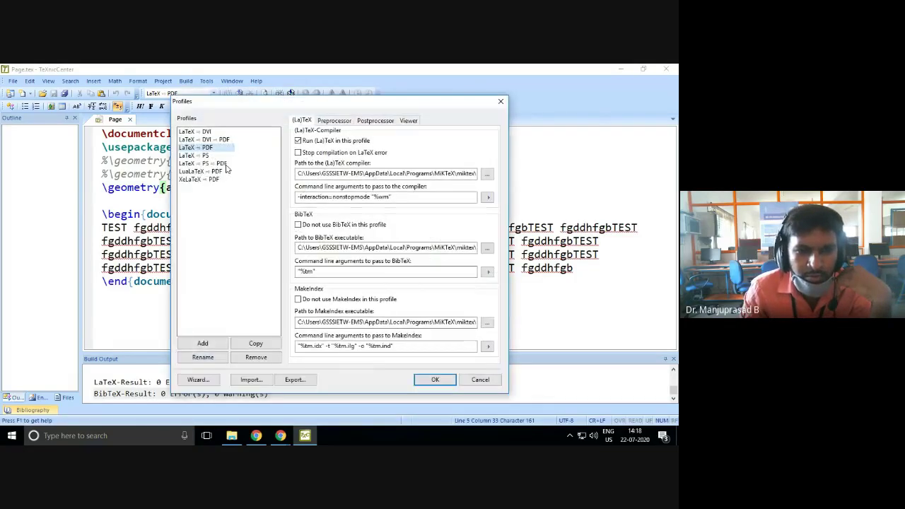
{"action": "left_click", "coordinate": [409, 120]}
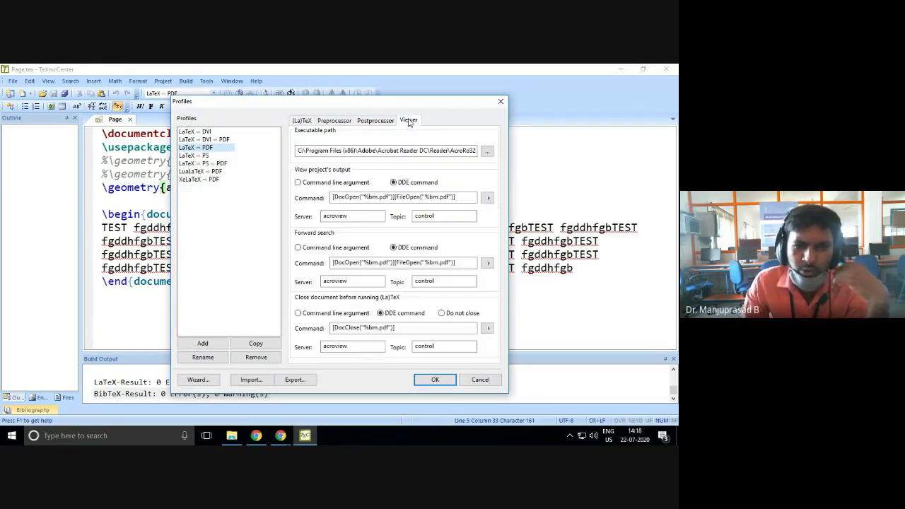
{"action": "left_click_drag", "start_coordinate": [366, 218], "coordinate": [315, 216]}
{"action": "left_click", "coordinate": [363, 216]}
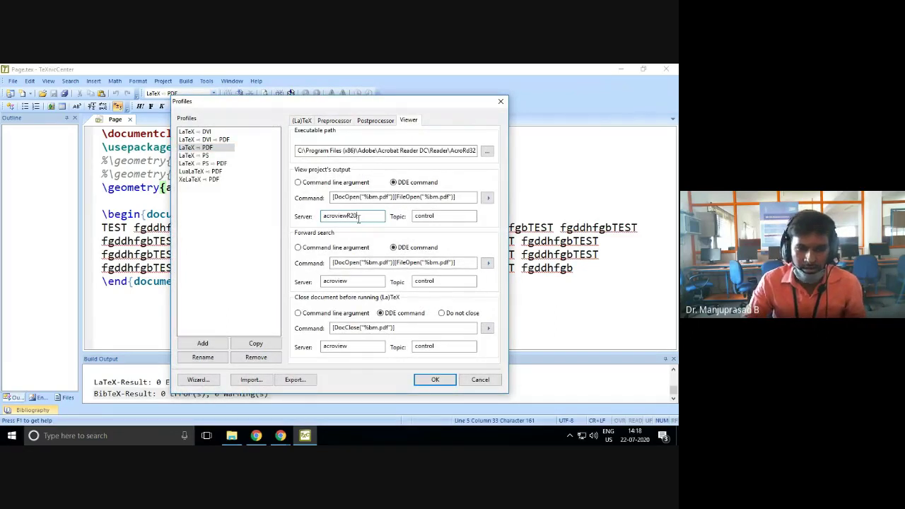
{"action": "left_click_drag", "start_coordinate": [358, 218], "coordinate": [348, 219]}
{"action": "key", "text": "ctrl+c"}
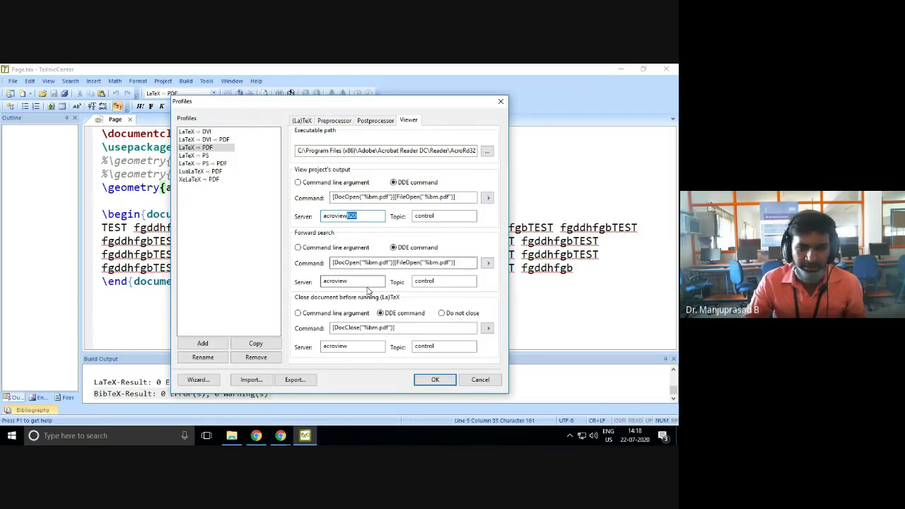
{"action": "left_click", "coordinate": [364, 281]}
{"action": "key", "text": "ctrl+v"}
{"action": "left_click", "coordinate": [363, 346]}
{"action": "key", "text": "ctrl+v"}
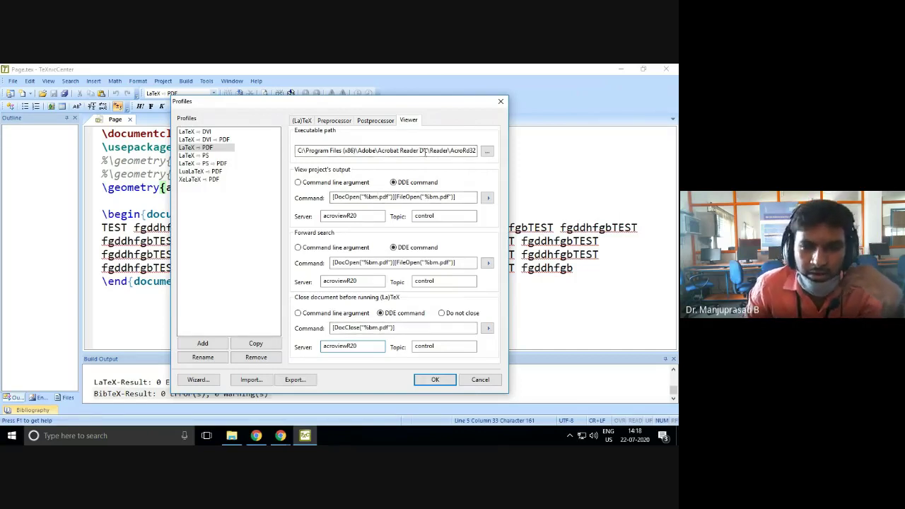
- Highlight the Acrobat Reader DC folder in the executable path and the R20 suffix in the three Server names
{"action": "left_click_drag", "start_coordinate": [383, 150], "coordinate": [427, 150]}
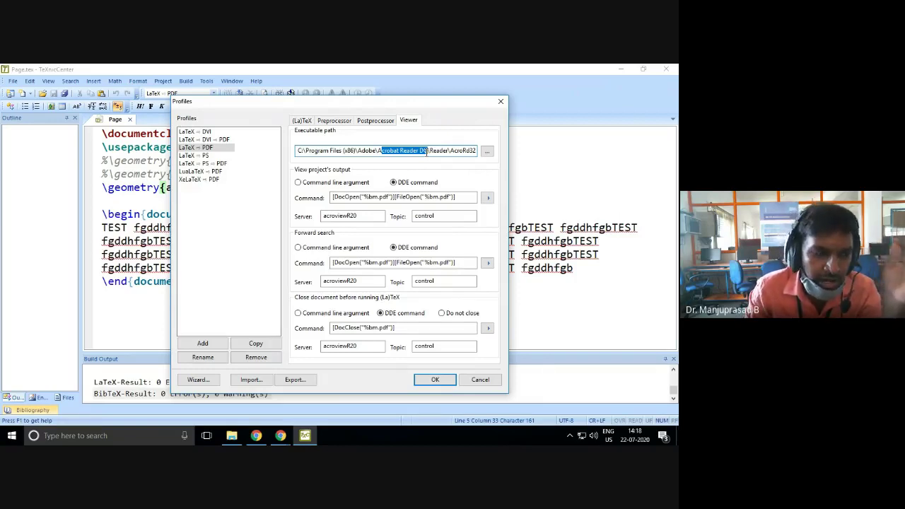
{"action": "left_click_drag", "start_coordinate": [346, 215], "coordinate": [357, 215]}
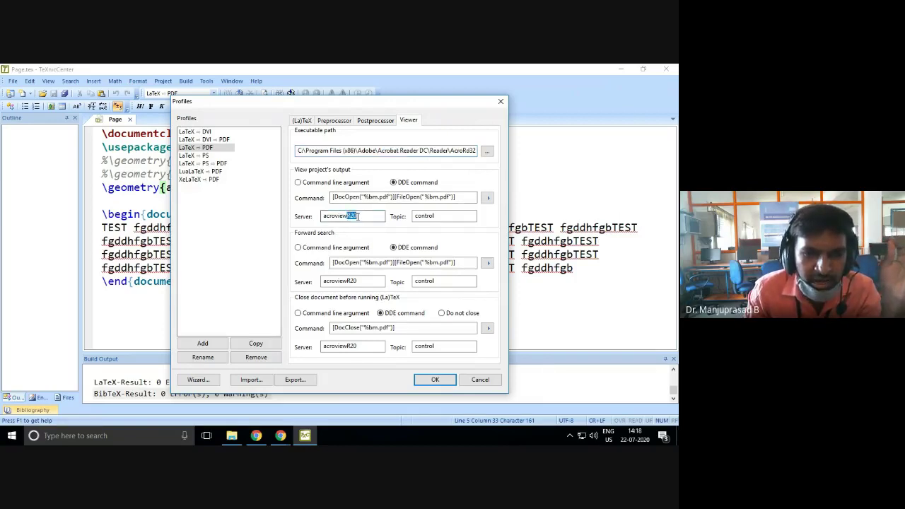
{"action": "left_click_drag", "start_coordinate": [347, 280], "coordinate": [358, 280]}
{"action": "left_click_drag", "start_coordinate": [346, 345], "coordinate": [357, 346]}
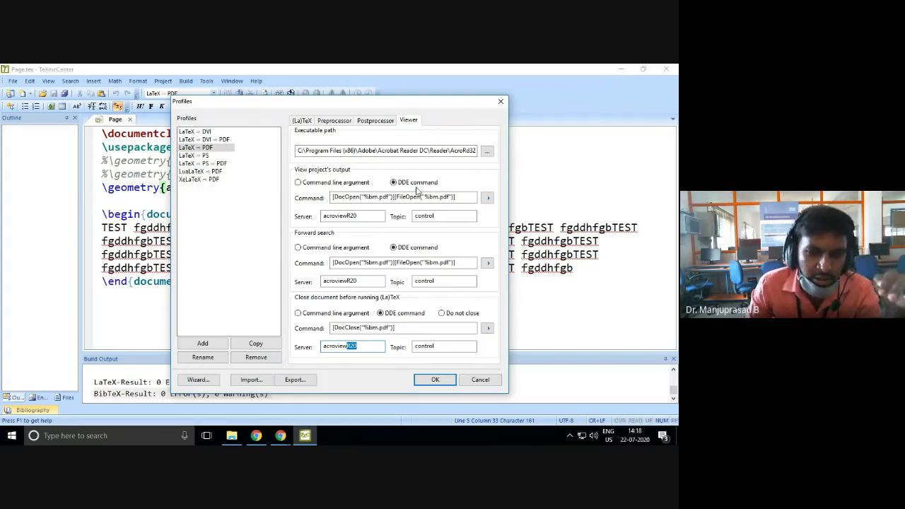
- Change the Server name to acroviewR10 for the view output, forward search and close document commands
{"action": "left_click", "coordinate": [373, 217]}
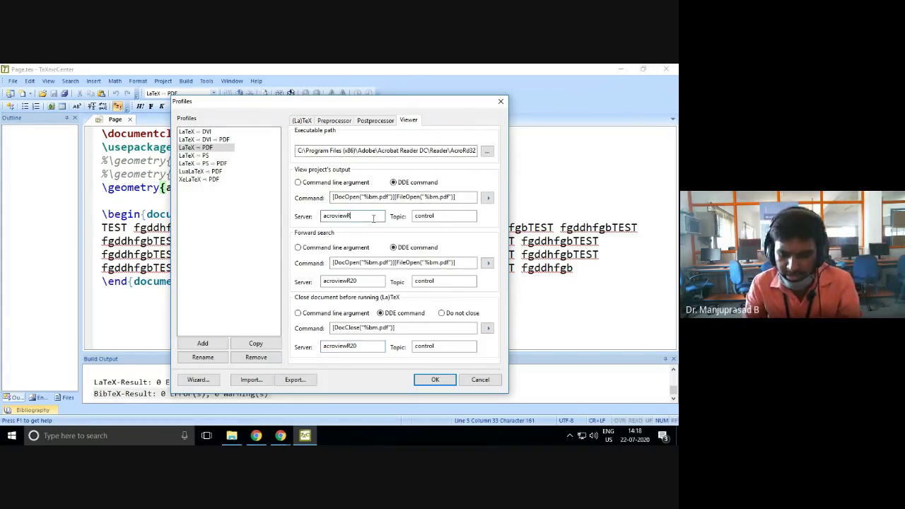
{"action": "type", "text": "10"}
{"action": "left_click", "coordinate": [370, 281]}
{"action": "key", "text": "BackSpace"}
{"action": "key", "text": "BackSpace"}
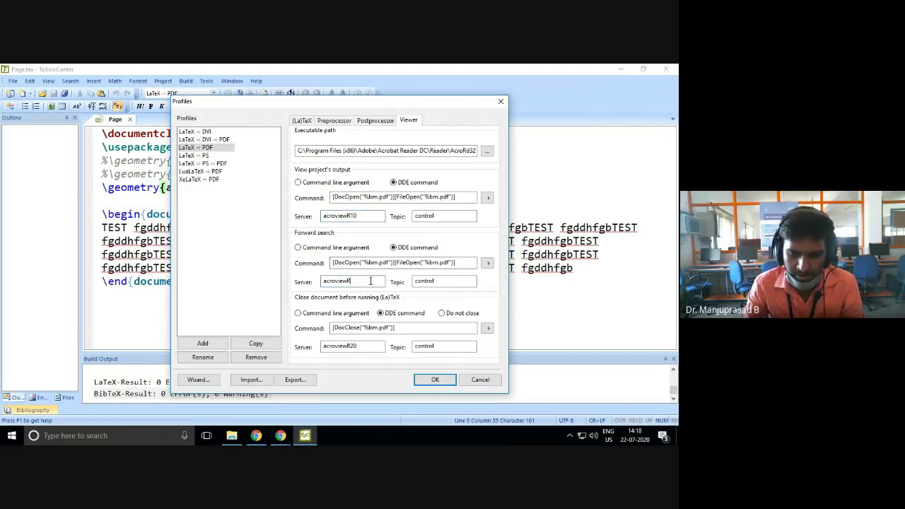
{"action": "type", "text": "10"}
{"action": "left_click", "coordinate": [367, 345]}
{"action": "key", "text": "BackSpace"}
{"action": "key", "text": "BackSpace"}
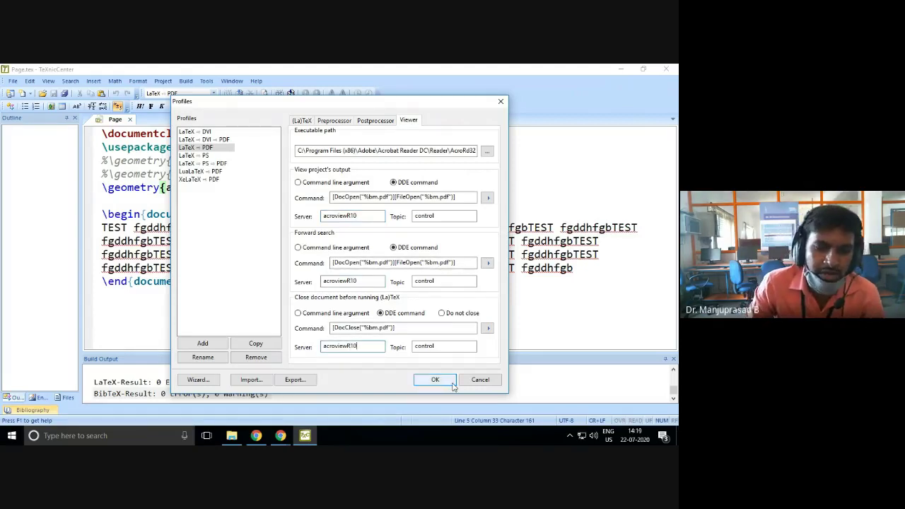
- Restore the Server name to acroviewR20 in the view output, forward search and close document sections
{"action": "left_click", "coordinate": [366, 217]}
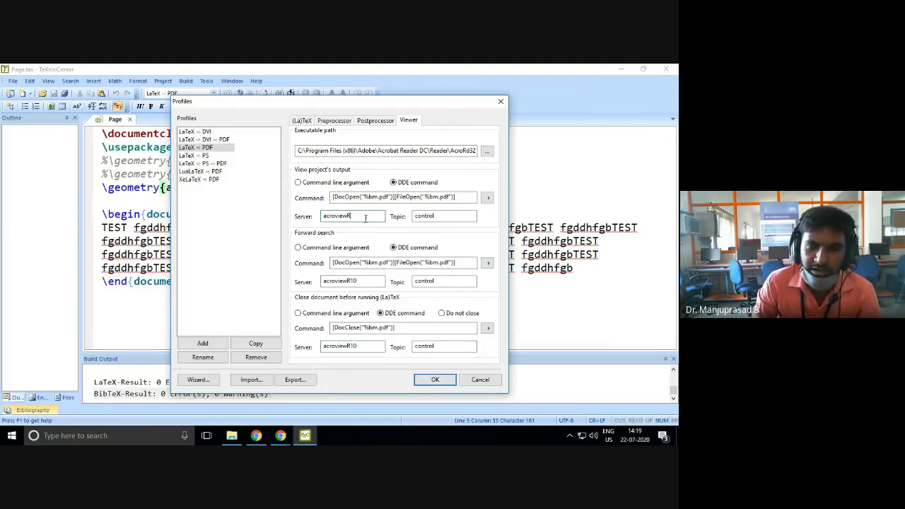
{"action": "left_click", "coordinate": [368, 279]}
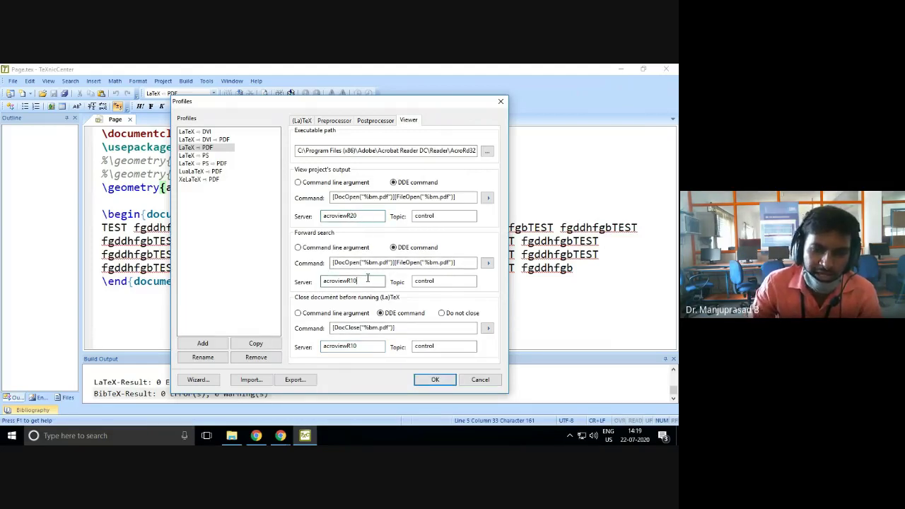
{"action": "key", "text": "BackSpace"}
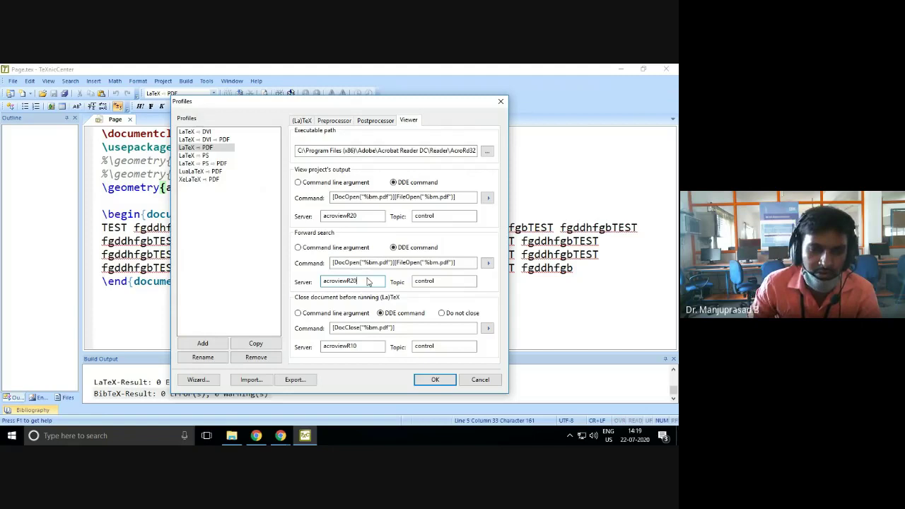
{"action": "left_click", "coordinate": [363, 346]}
{"action": "key", "text": "BackSpace"}
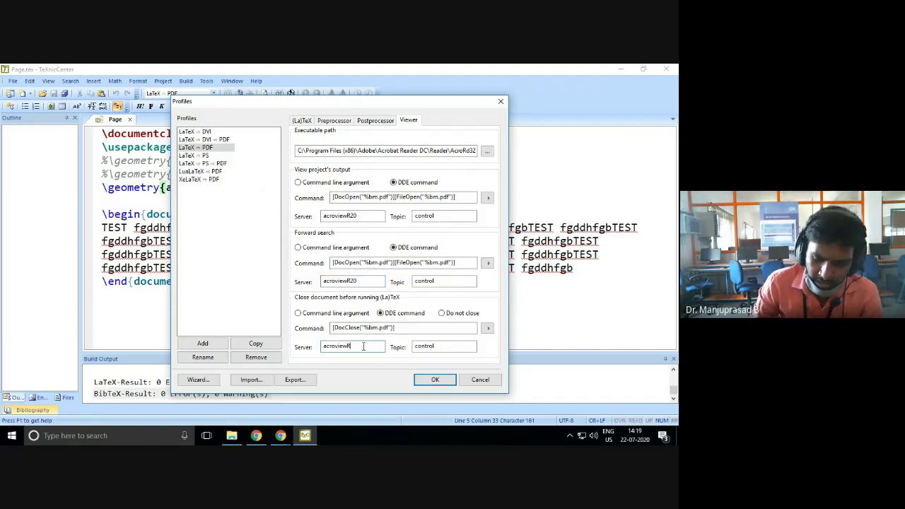
{"action": "type", "text": "20"}
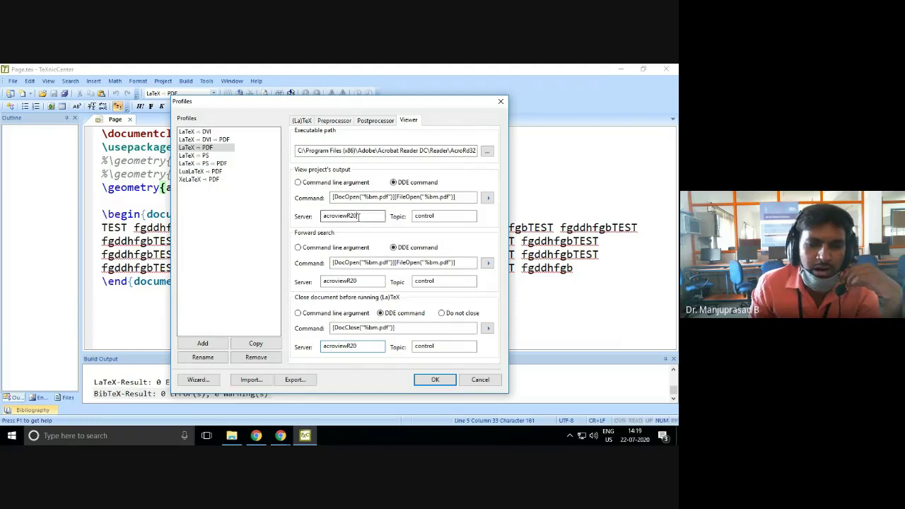
- Review the three Server names, highlighting the R20 suffix in the close document, forward search and view output sections
{"action": "key", "text": "Tab"}
{"action": "key", "text": "Tab"}
{"action": "key", "text": "Tab"}
{"action": "key", "text": "Tab"}
{"action": "key", "text": "End"}
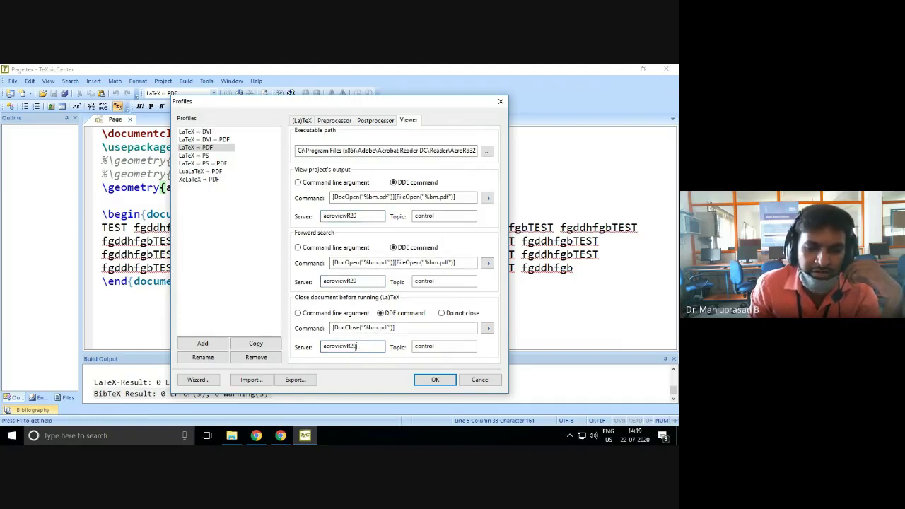
{"action": "key", "text": "shift+Left"}
{"action": "key", "text": "shift+Left"}
{"action": "key", "text": "shift+Left"}
{"action": "left_click_drag", "start_coordinate": [361, 283], "coordinate": [346, 282]}
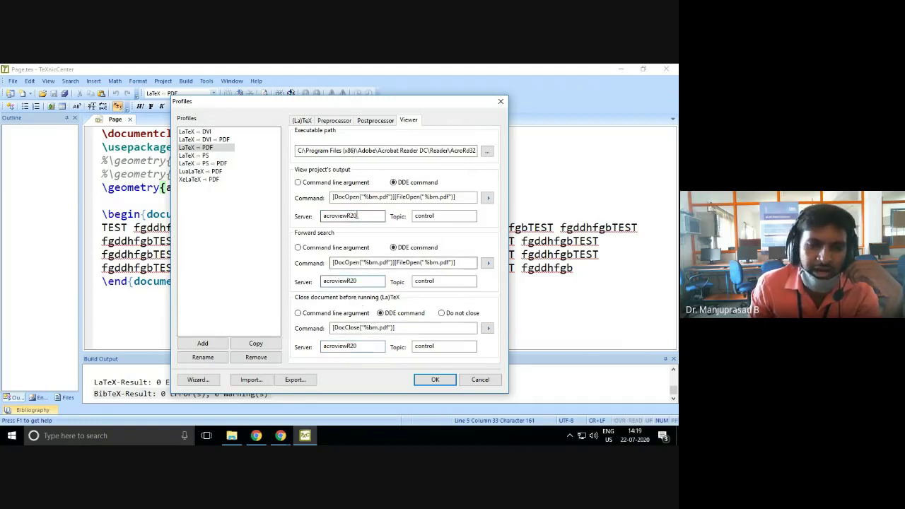
{"action": "left_click_drag", "start_coordinate": [360, 215], "coordinate": [347, 215]}
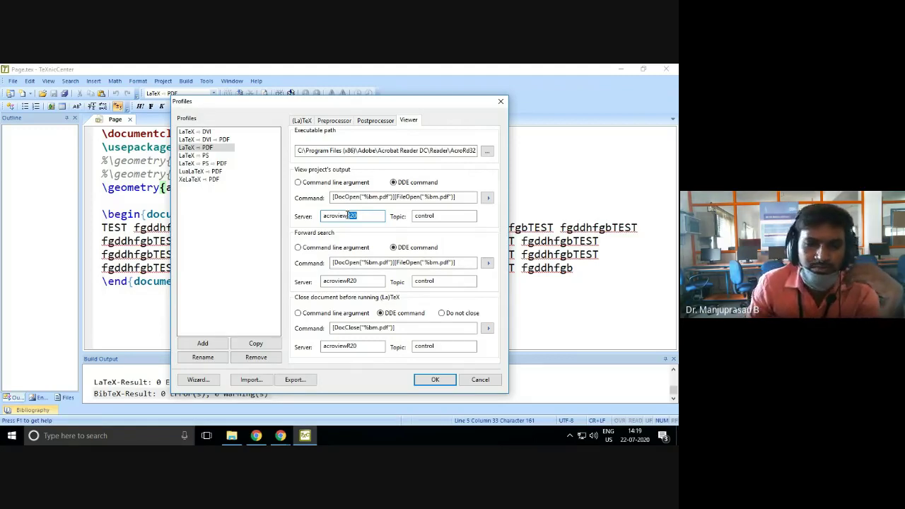
{"action": "left_click", "coordinate": [359, 216]}
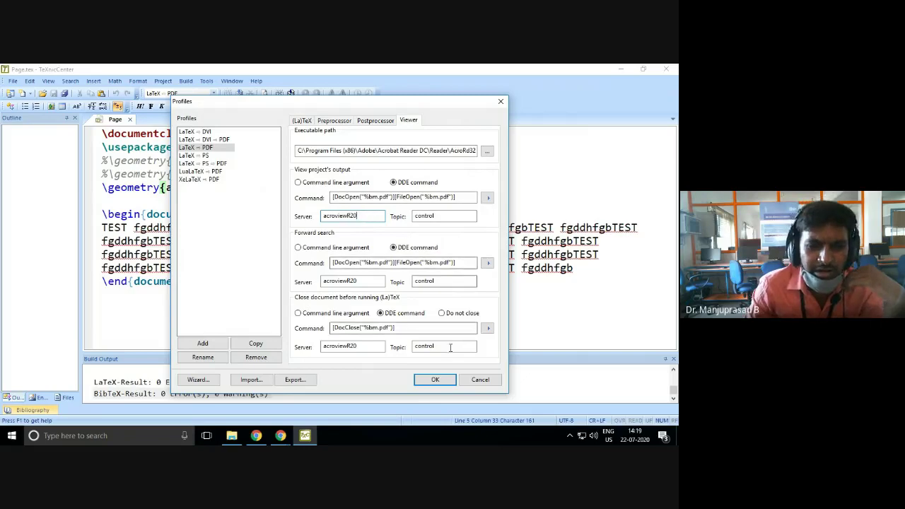
- Accept the LaTeX → PDF profile's viewer settings and open the PDF output of the Page document
{"action": "left_click", "coordinate": [436, 379]}
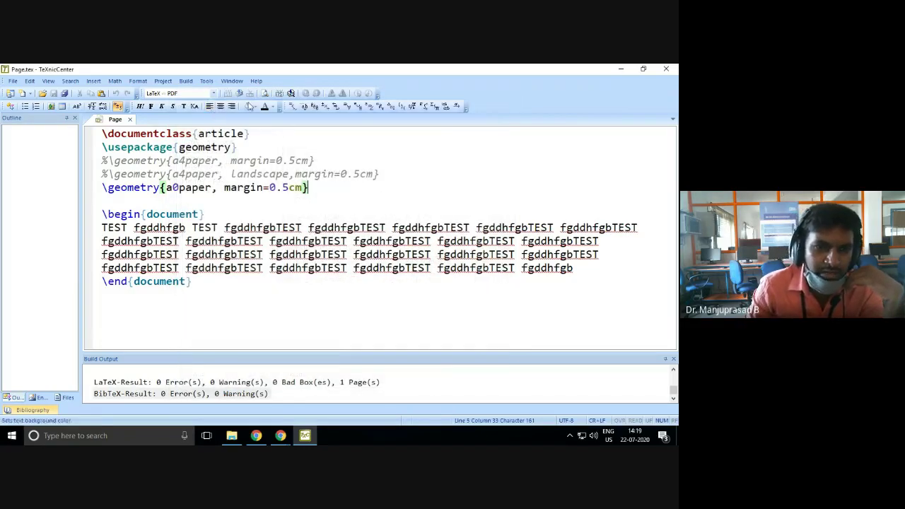
{"action": "left_click", "coordinate": [240, 93]}
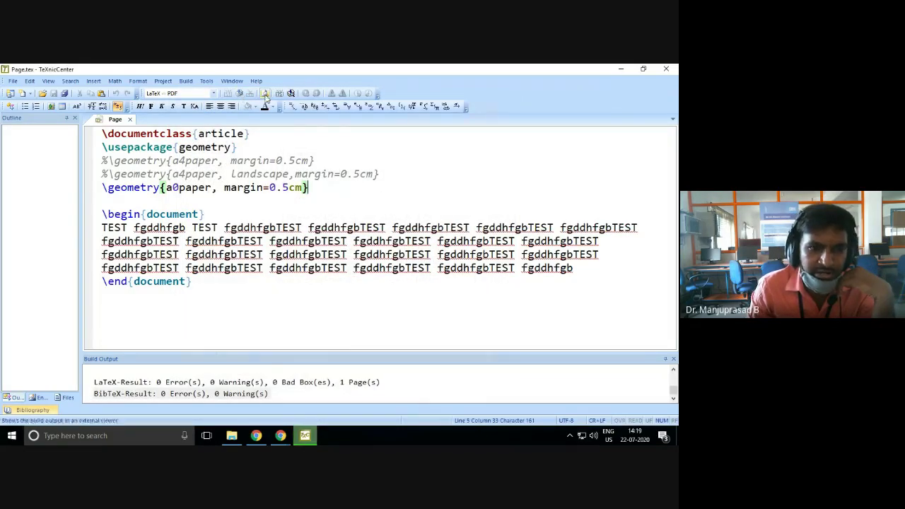
{"action": "left_click", "coordinate": [266, 96]}
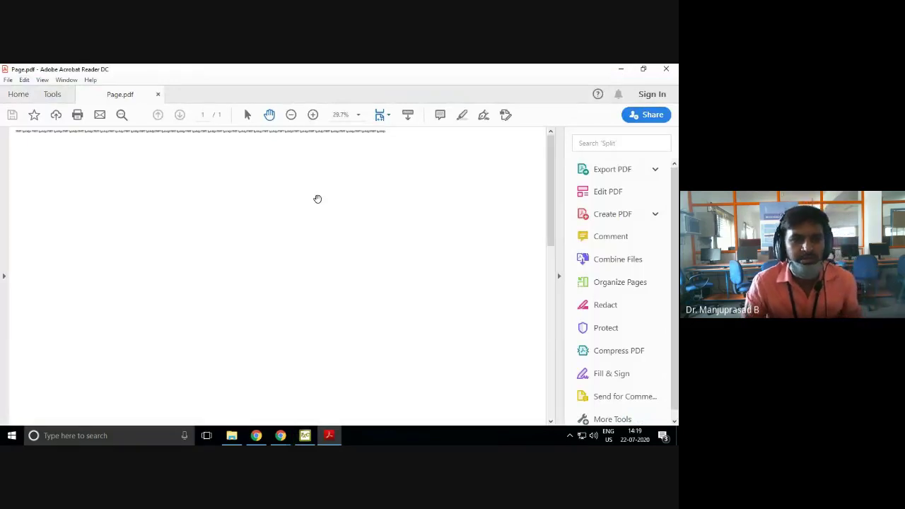
- Examine the page size and the text lines near the page's upper edge in Page.pdf, then close the PDF
{"action": "scroll", "coordinate": [317, 199], "scroll_direction": "up", "scroll_amount": 15}
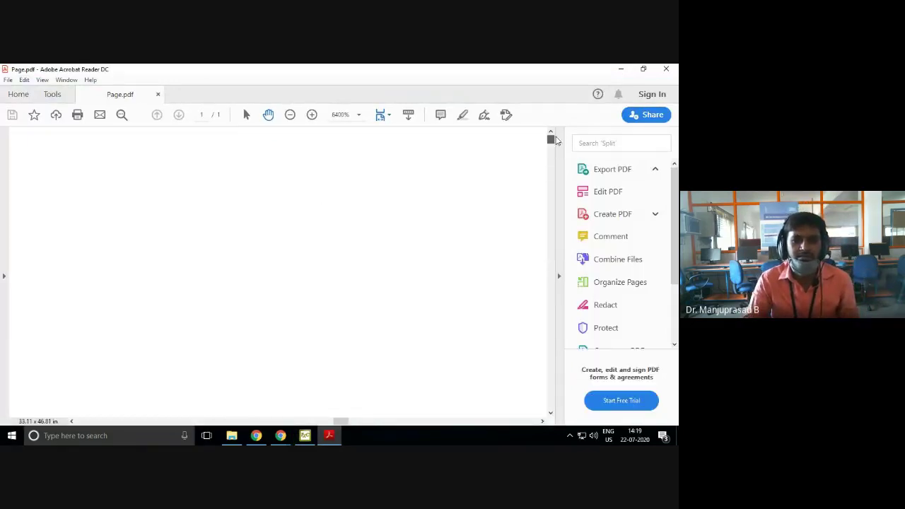
{"action": "left_click_drag", "start_coordinate": [555, 139], "coordinate": [554, 155]}
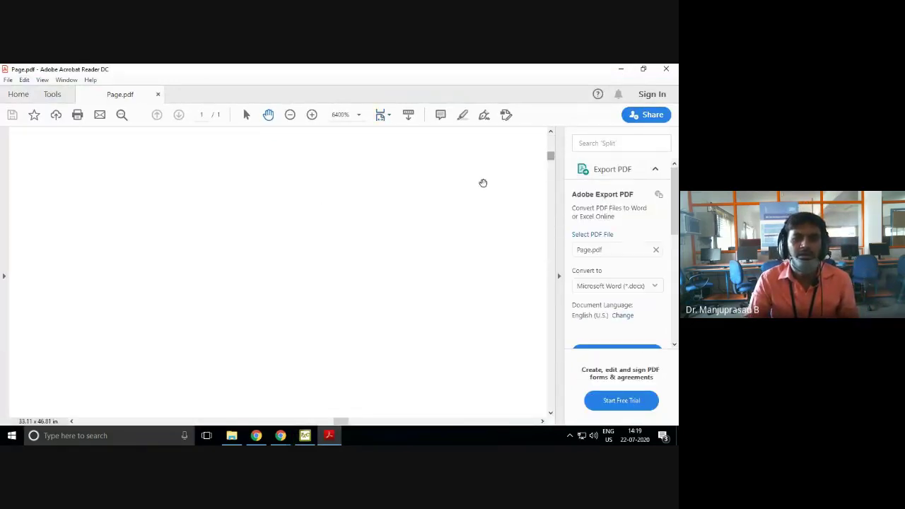
{"action": "scroll", "coordinate": [412, 212], "scroll_direction": "down", "scroll_amount": 15}
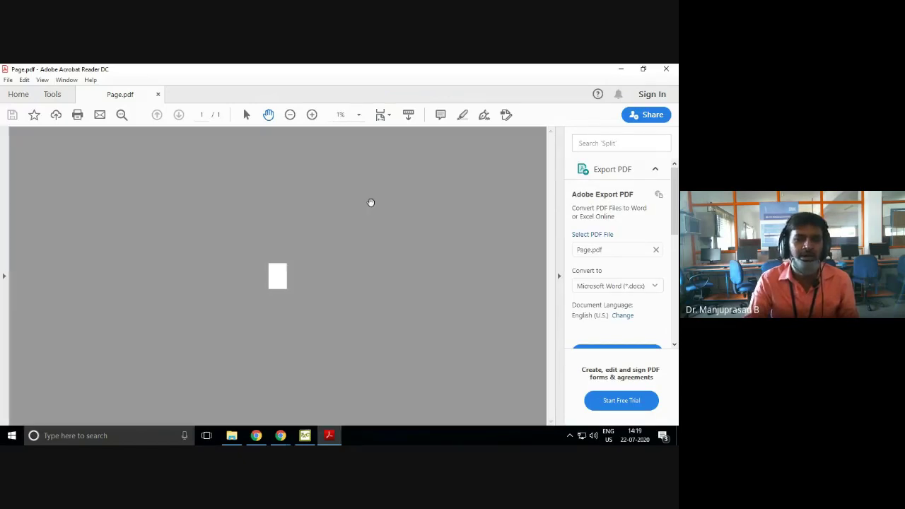
{"action": "scroll", "coordinate": [370, 202], "scroll_direction": "up", "scroll_amount": 3}
{"action": "scroll", "coordinate": [327, 177], "scroll_direction": "up", "scroll_amount": 3}
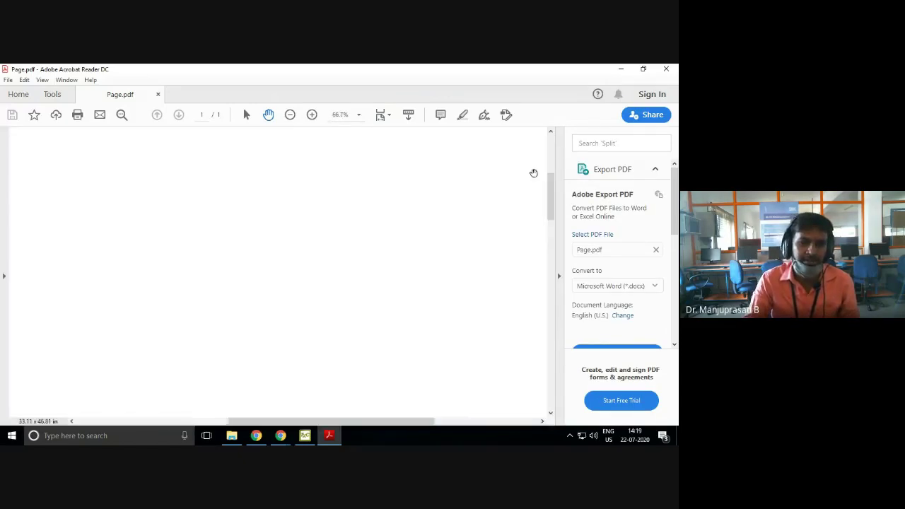
{"action": "left_click_drag", "start_coordinate": [550, 191], "coordinate": [548, 137]}
{"action": "scroll", "coordinate": [432, 174], "scroll_direction": "up", "scroll_amount": 3}
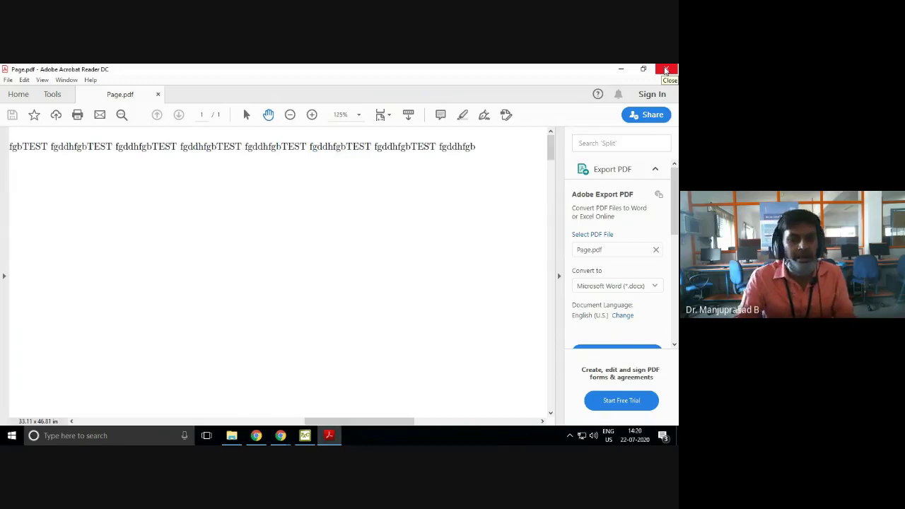
{"action": "left_click", "coordinate": [665, 70]}
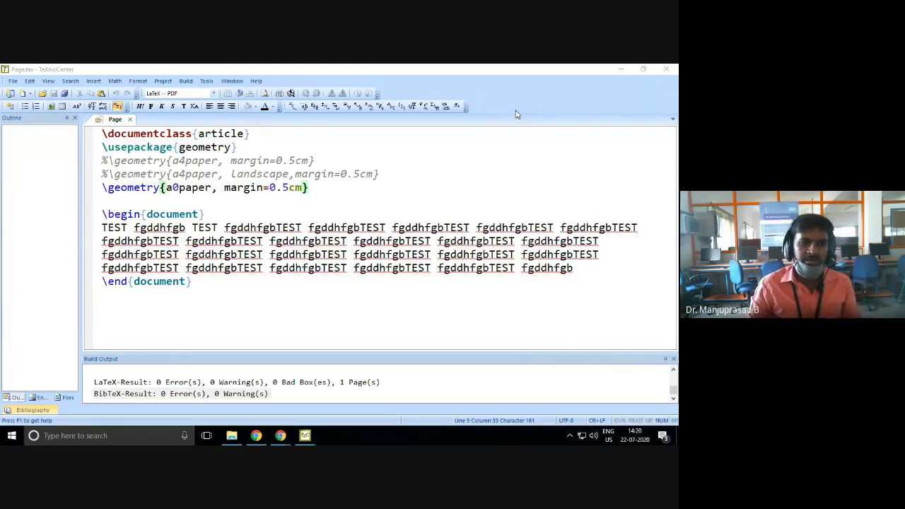
- Close the LaTeX editor and look at the installers in the Softwares folder of 22 July 2020's 1. Setup folder
{"action": "left_click", "coordinate": [667, 68]}
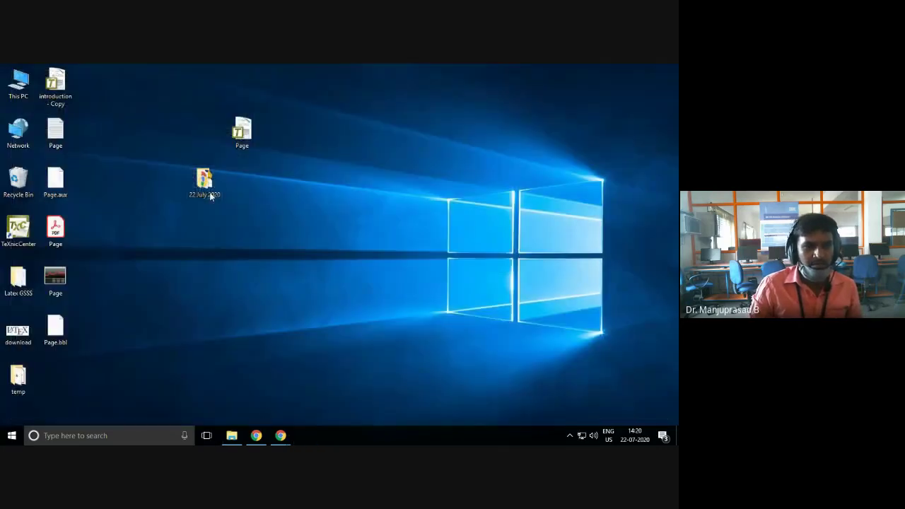
{"action": "double_click", "coordinate": [205, 181]}
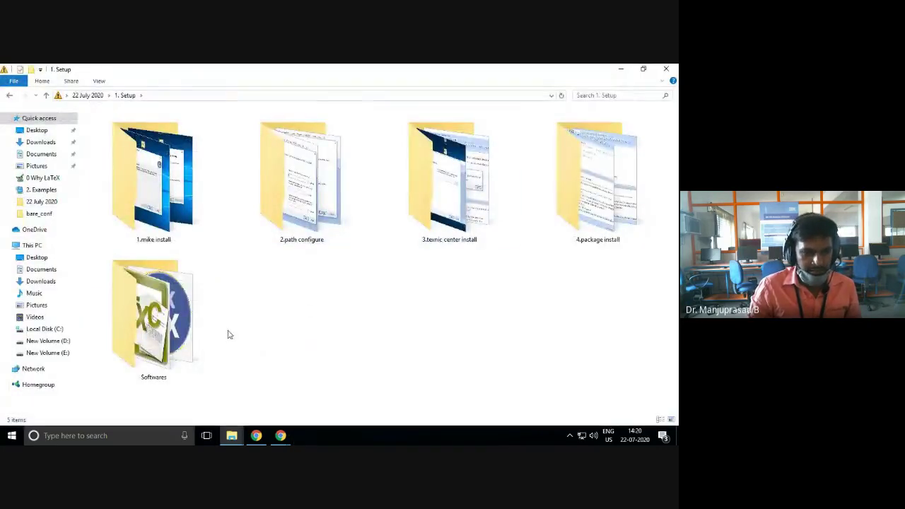
{"action": "double_click", "coordinate": [170, 318]}
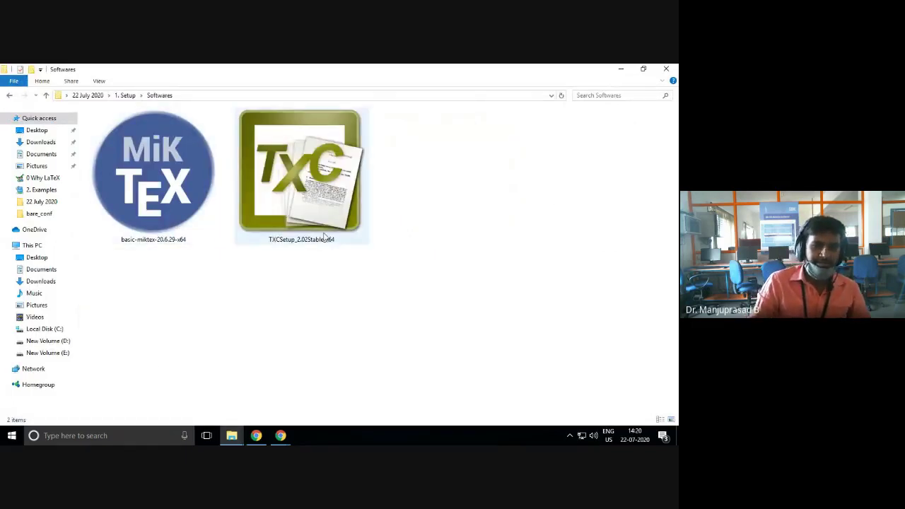
{"action": "left_click", "coordinate": [9, 94]}
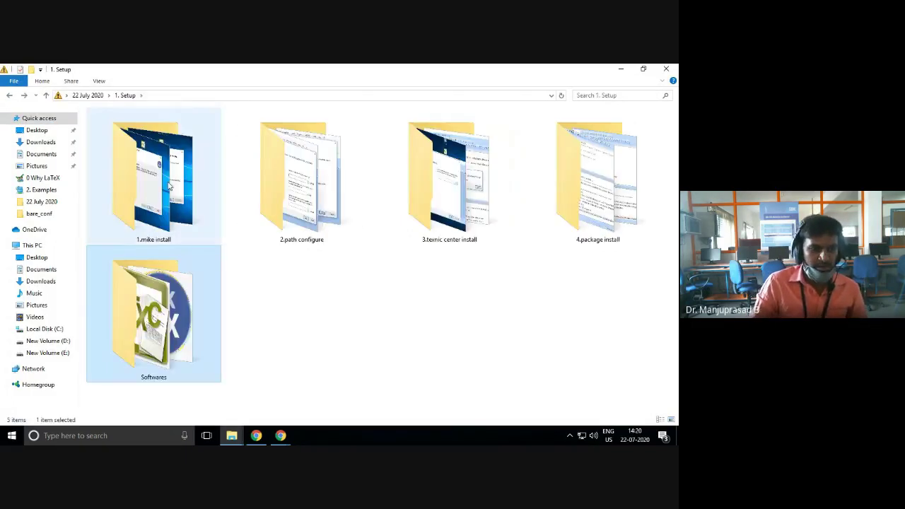
- Review the MiKTeX installer screenshots 6 and 3 in the 1.mike install folder and return to 1. Setup
{"action": "double_click", "coordinate": [170, 185]}
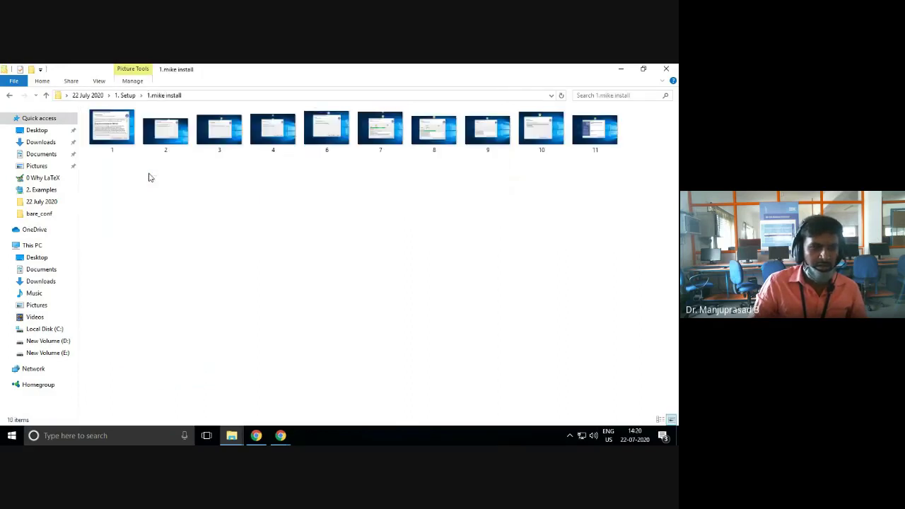
{"action": "left_click", "coordinate": [327, 127]}
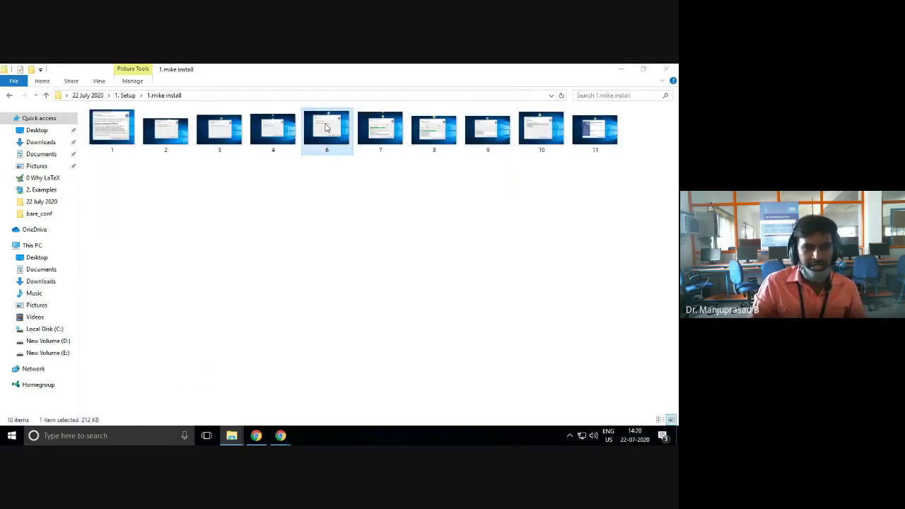
{"action": "double_click", "coordinate": [326, 128]}
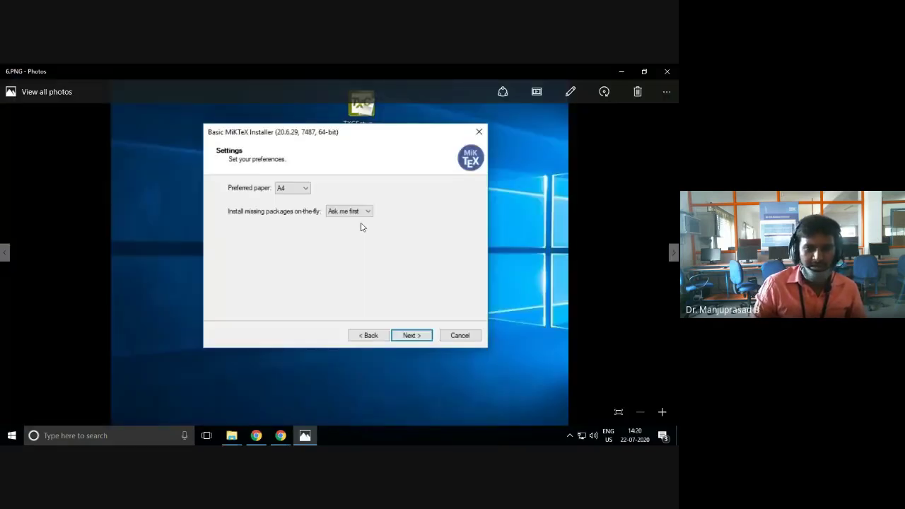
{"action": "scroll", "coordinate": [259, 292], "scroll_direction": "up", "scroll_amount": 3}
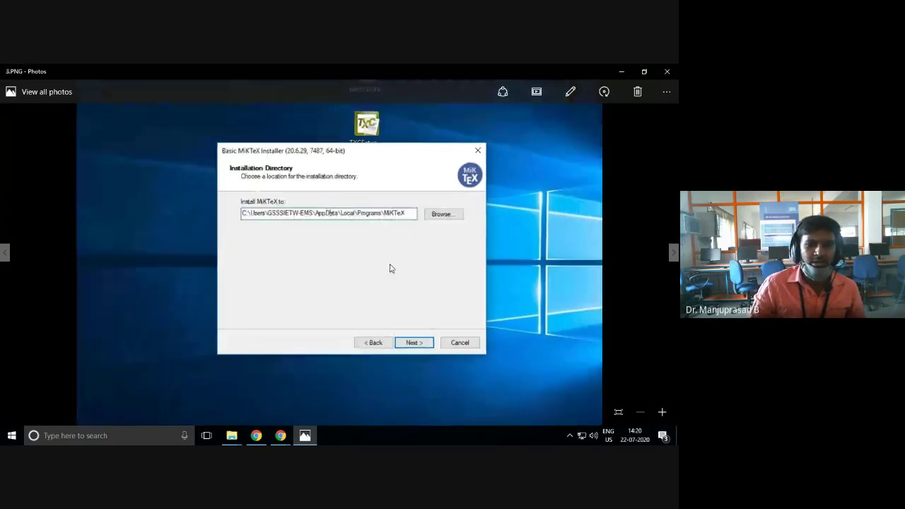
{"action": "scroll", "coordinate": [390, 268], "scroll_direction": "up", "scroll_amount": 2}
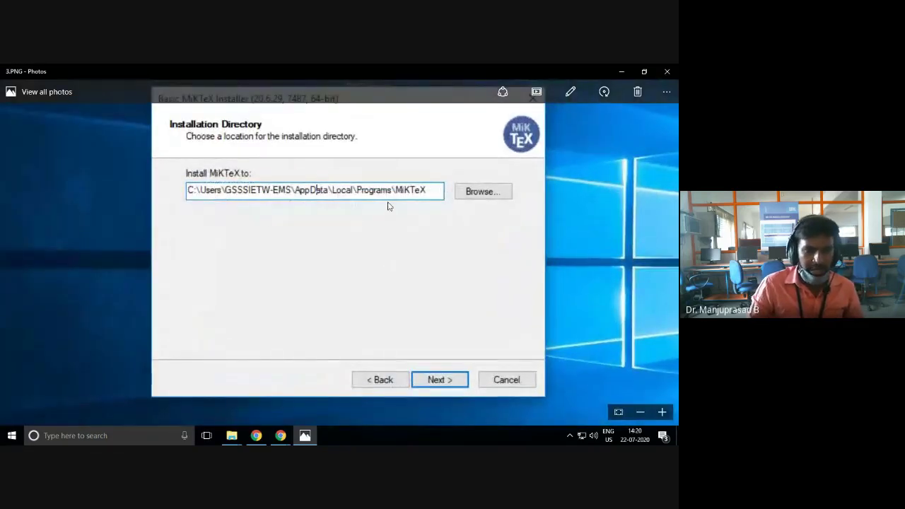
{"action": "left_click", "coordinate": [665, 76]}
{"action": "key", "text": "BackSpace"}
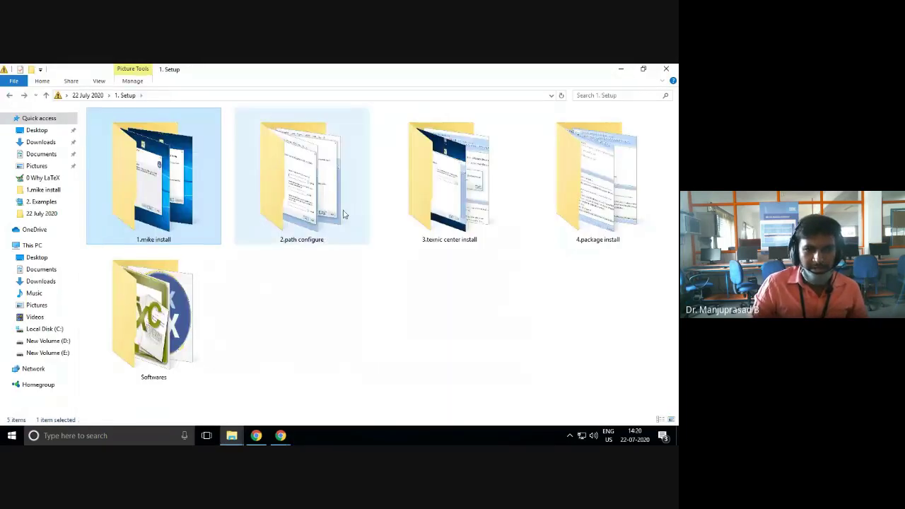
- Review screenshot t10 in the 3.texnic center install folder and look through the 2.path configure folder
{"action": "double_click", "coordinate": [448, 225]}
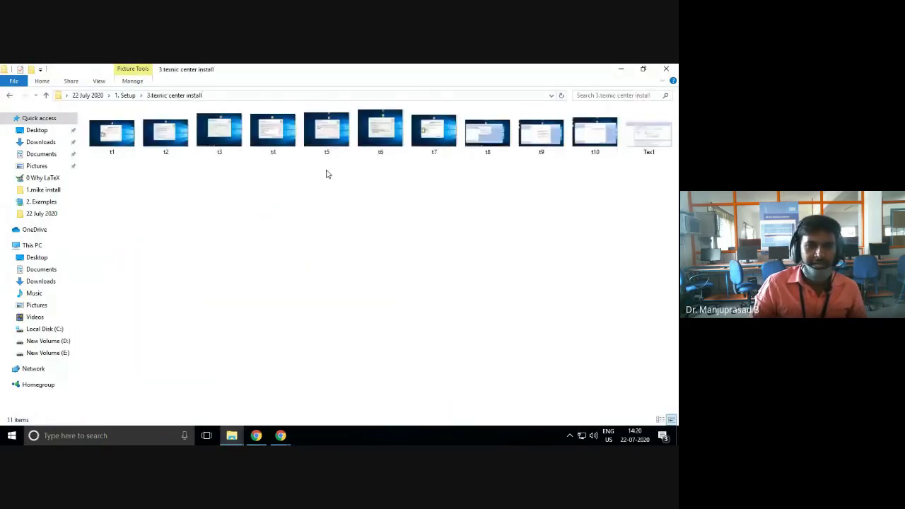
{"action": "left_click", "coordinate": [586, 142]}
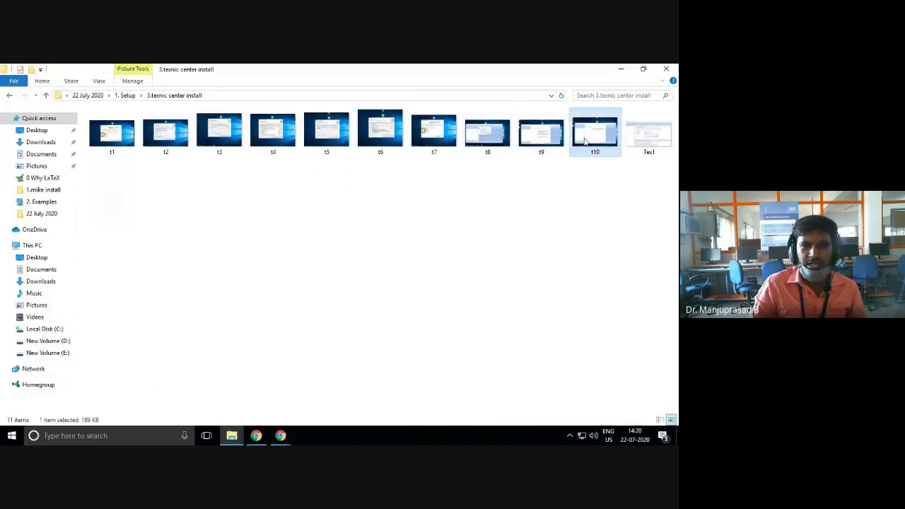
{"action": "double_click", "coordinate": [585, 141]}
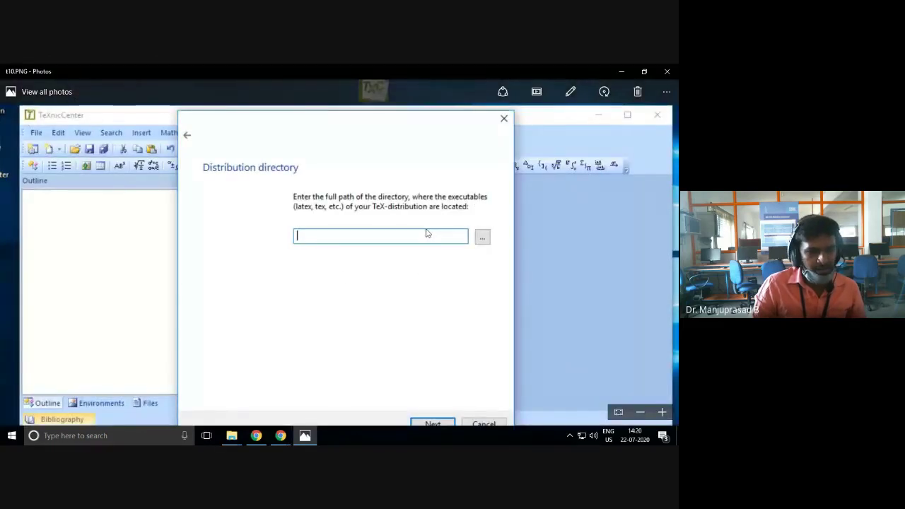
{"action": "left_click", "coordinate": [666, 72]}
{"action": "left_click", "coordinate": [125, 95]}
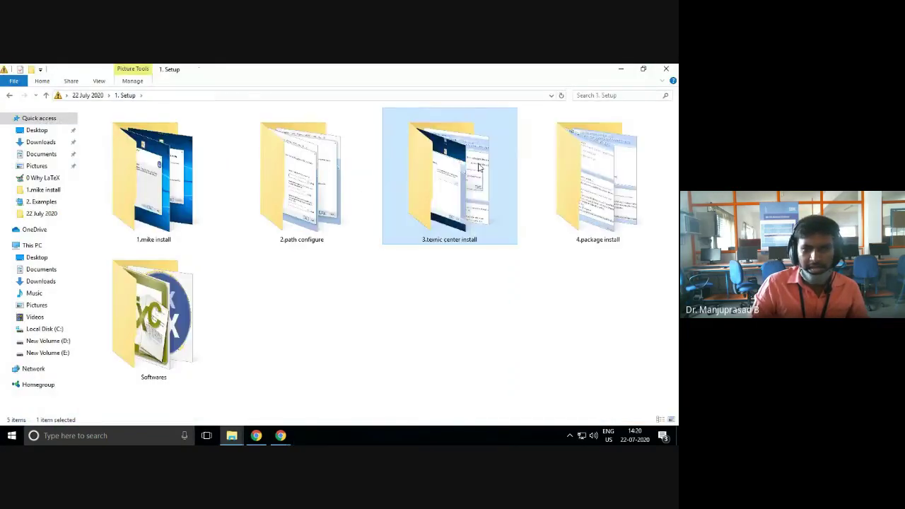
{"action": "double_click", "coordinate": [310, 213]}
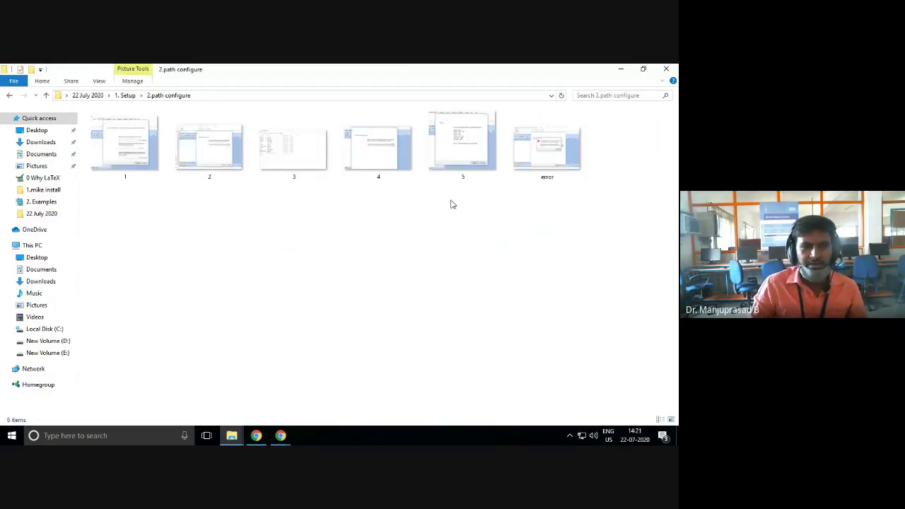
{"action": "left_click", "coordinate": [9, 95]}
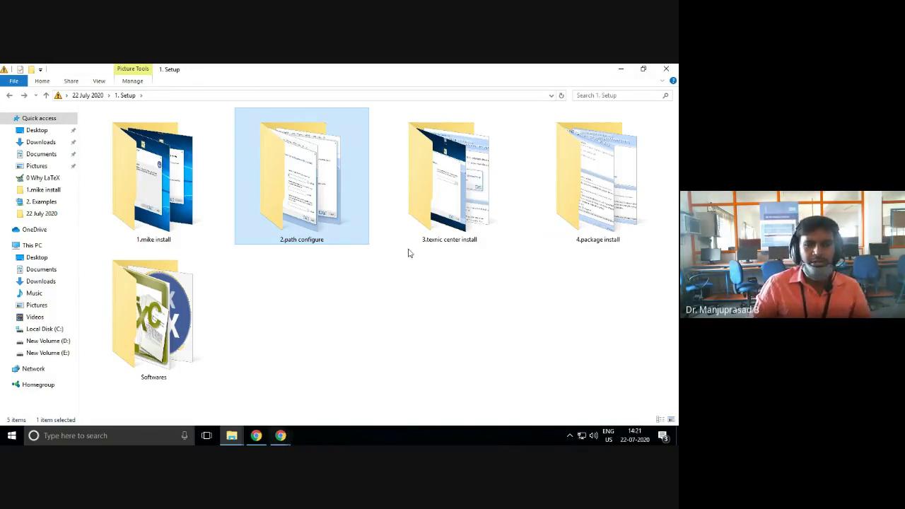
- Open the Page LaTeX file from the desktop and check the viewer settings of its LaTeX → PDF output profile
{"action": "left_click", "coordinate": [621, 69]}
{"action": "double_click", "coordinate": [244, 136]}
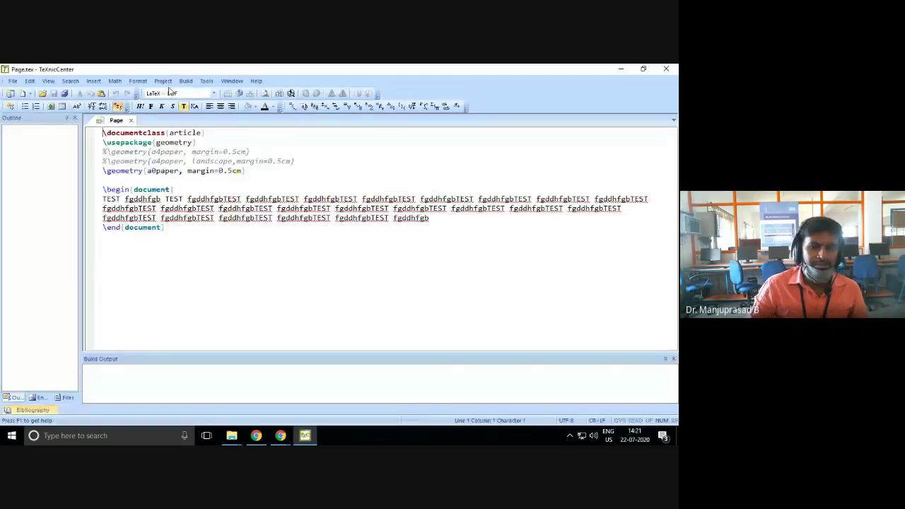
{"action": "left_click", "coordinate": [185, 81]}
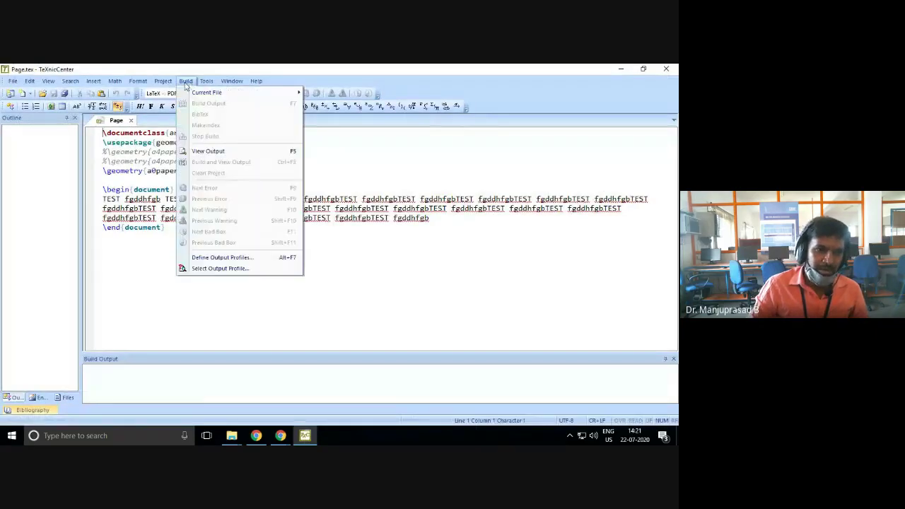
{"action": "left_click", "coordinate": [212, 257]}
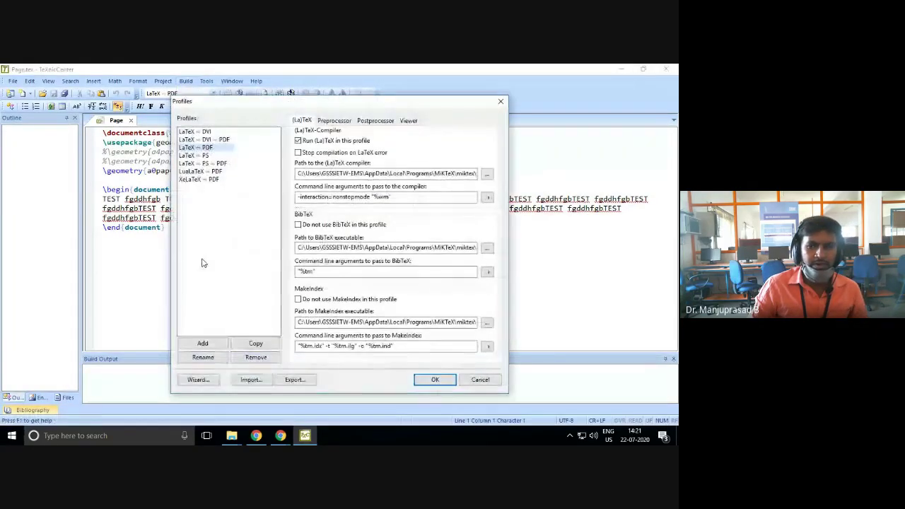
{"action": "left_click", "coordinate": [409, 121]}
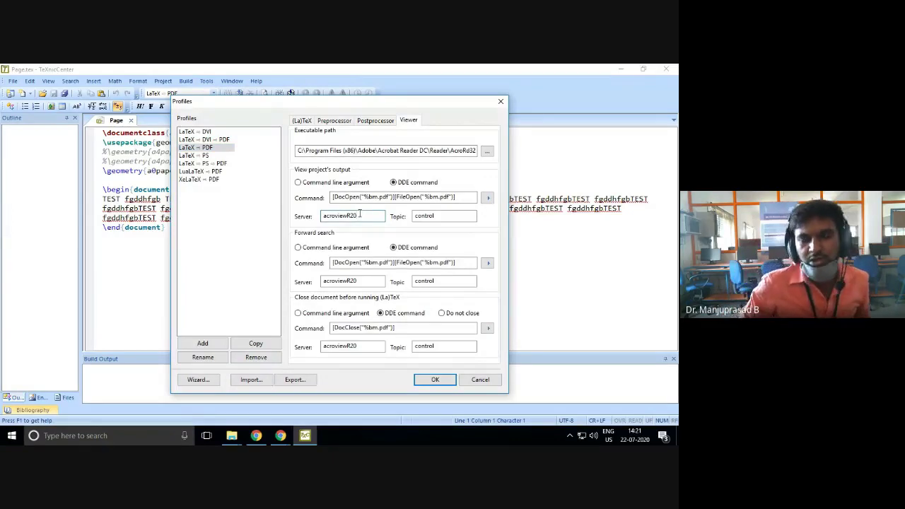
{"action": "left_click", "coordinate": [500, 102]}
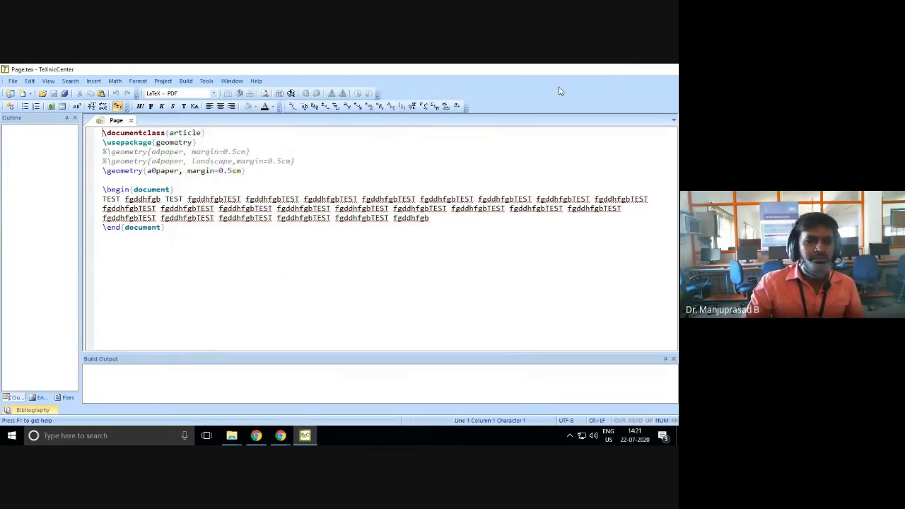
- Close the Page document with its LaTeX editor and refresh the desktop
{"action": "left_click", "coordinate": [666, 68]}
{"action": "right_click", "coordinate": [345, 167]}
{"action": "left_click", "coordinate": [331, 144]}
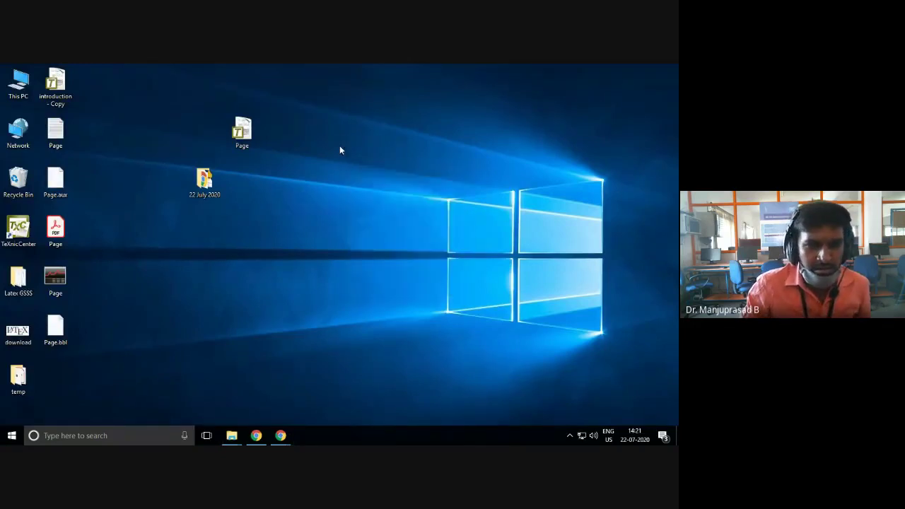
{"action": "right_click", "coordinate": [342, 151]}
{"action": "left_click", "coordinate": [372, 183]}
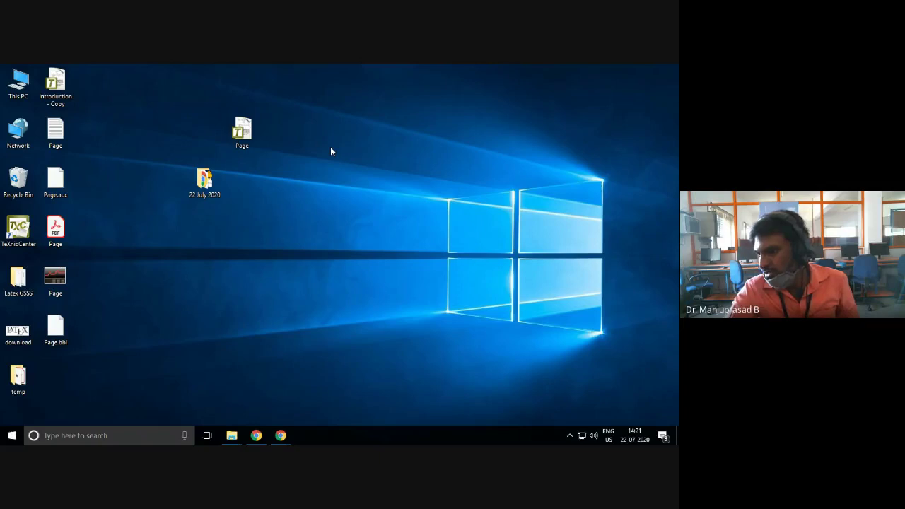
- Open the 22 July 2020 folder, launch TeXworks with a blank document, and minimize the folder window
{"action": "double_click", "coordinate": [213, 196]}
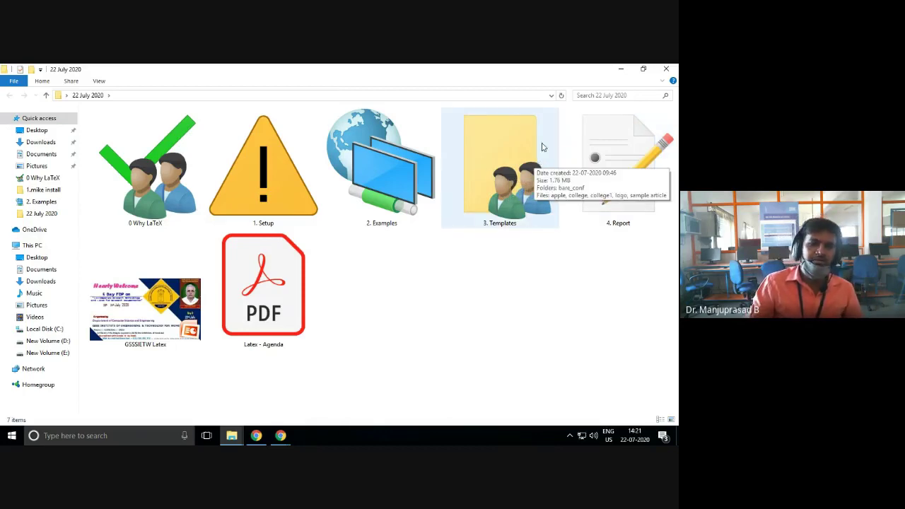
{"action": "left_click", "coordinate": [107, 434]}
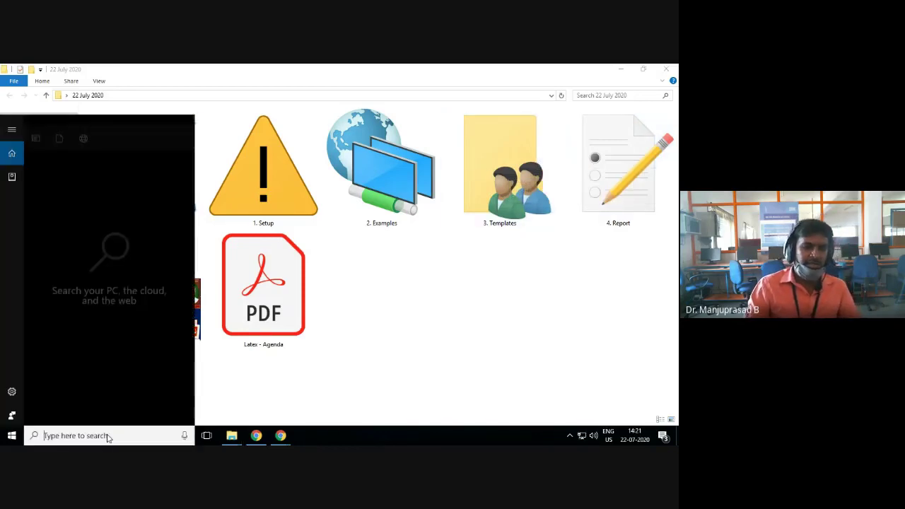
{"action": "type", "text": "tex"}
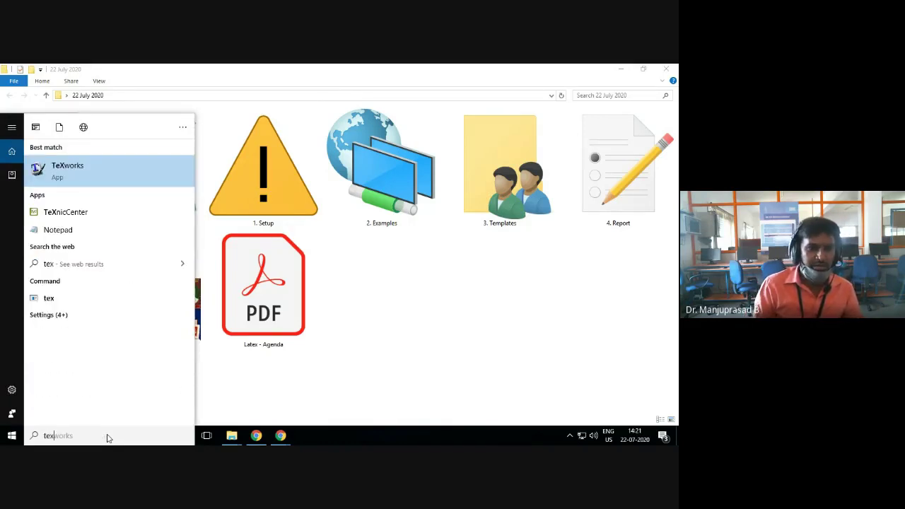
{"action": "key", "text": "Return"}
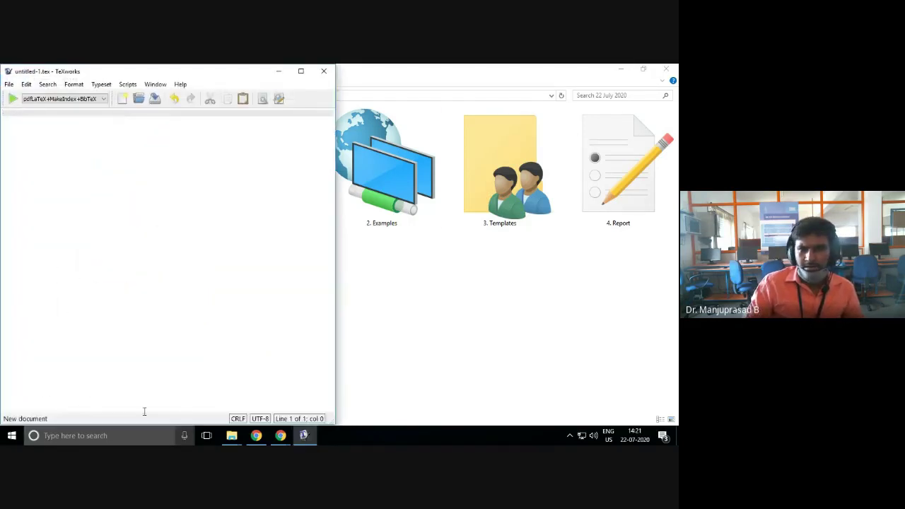
{"action": "left_click", "coordinate": [620, 69]}
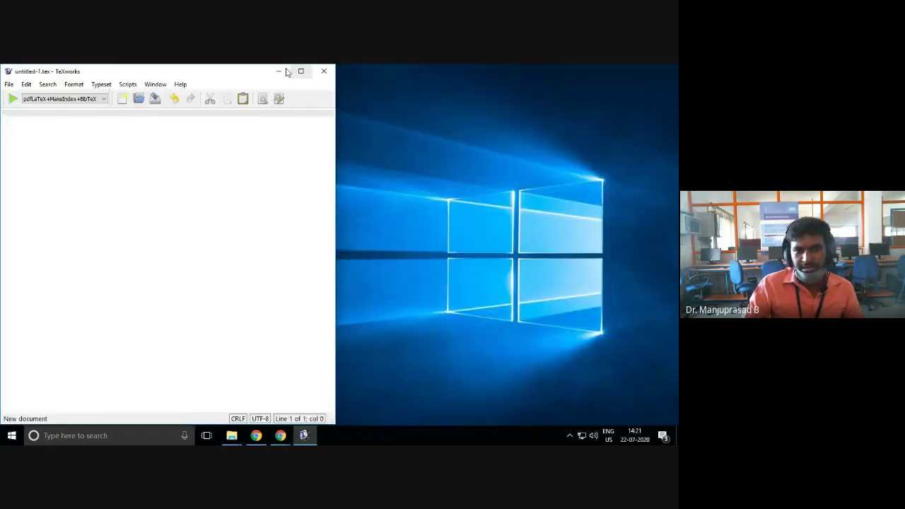
{"action": "left_click_drag", "start_coordinate": [201, 73], "coordinate": [205, 75]}
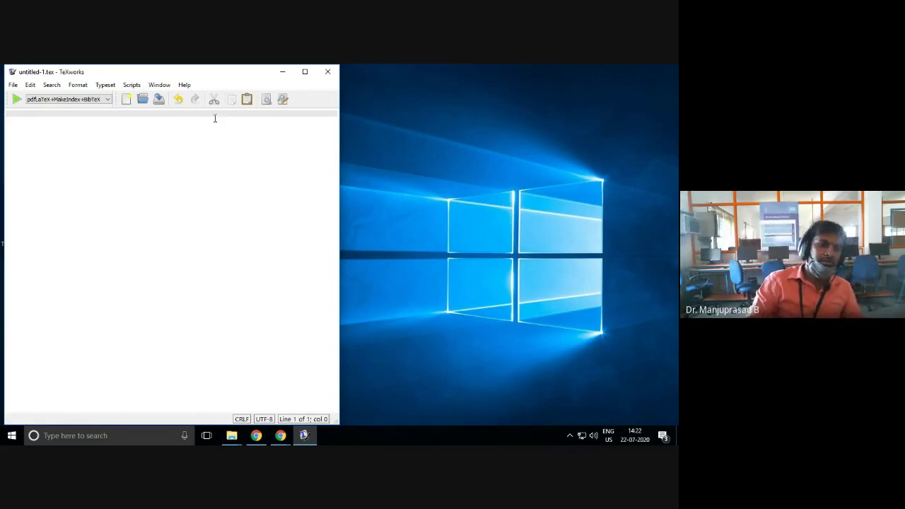
{"action": "left_click", "coordinate": [208, 169]}
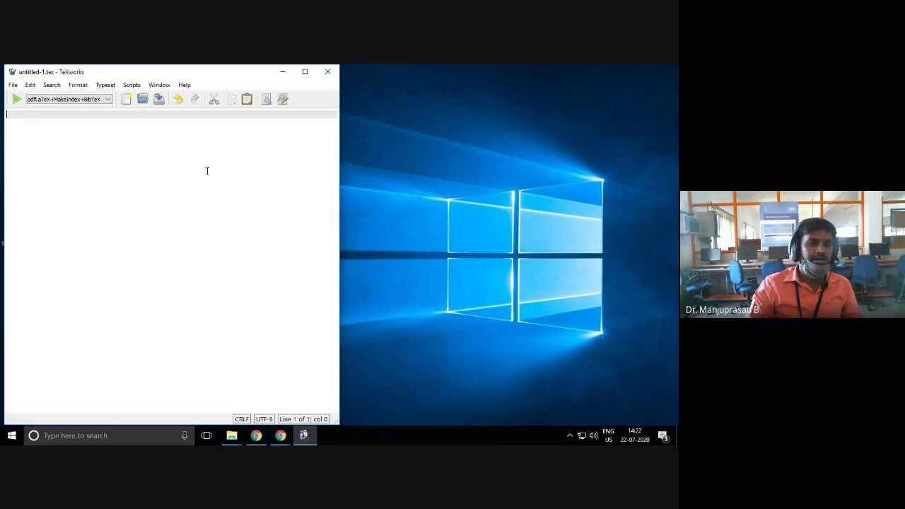
- Look through the TeXworks file, editing, formatting and scripting commands, including the list of recently opened files
{"action": "left_click", "coordinate": [13, 86]}
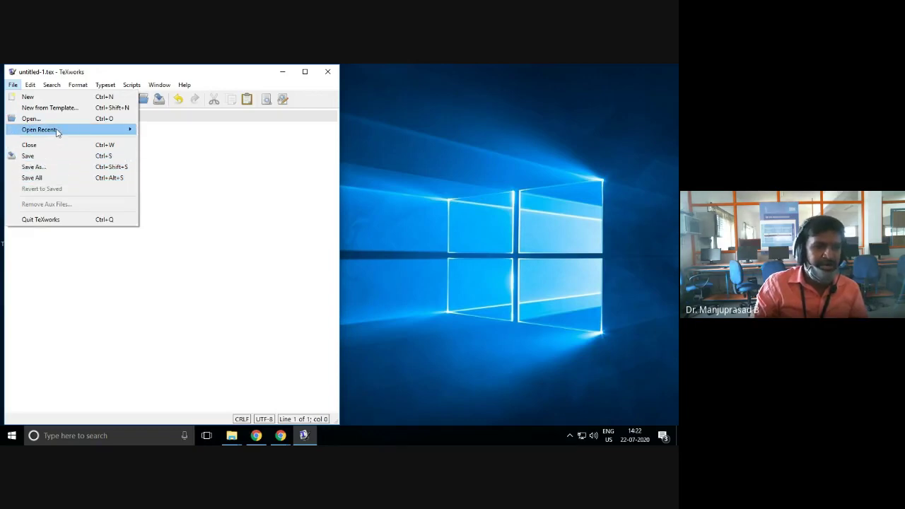
{"action": "mouse_move", "coordinate": [57, 132]}
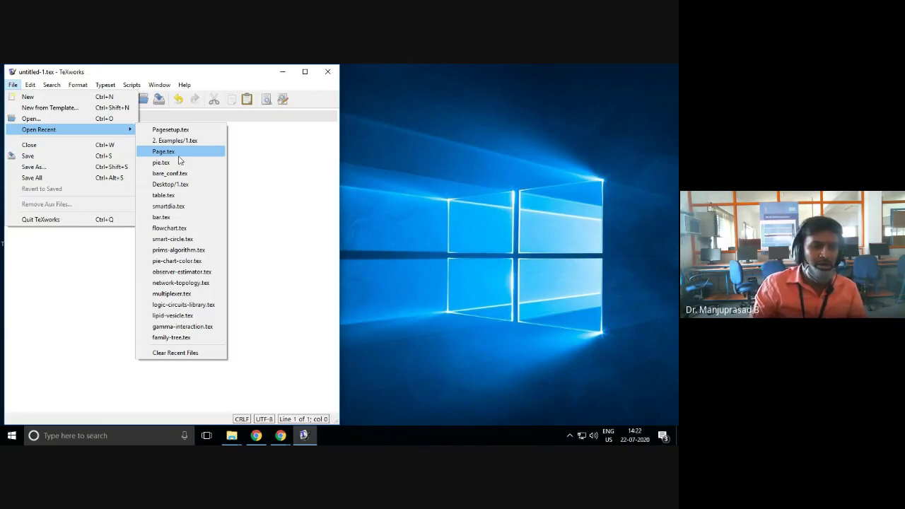
{"action": "left_click", "coordinate": [245, 153]}
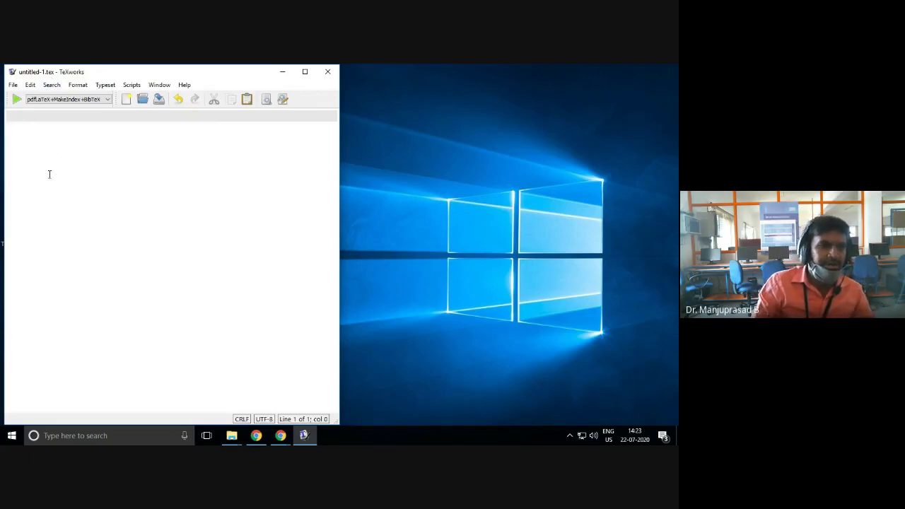
{"action": "left_click", "coordinate": [30, 86]}
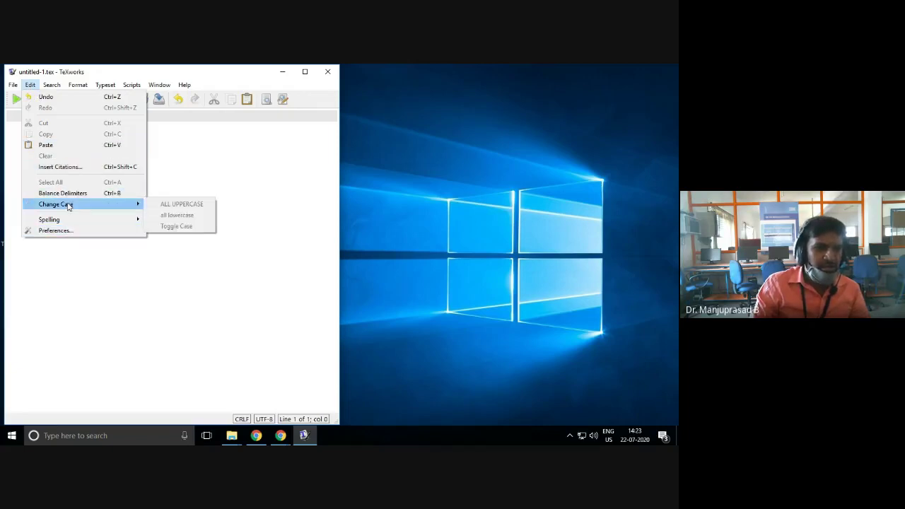
{"action": "mouse_move", "coordinate": [54, 88]}
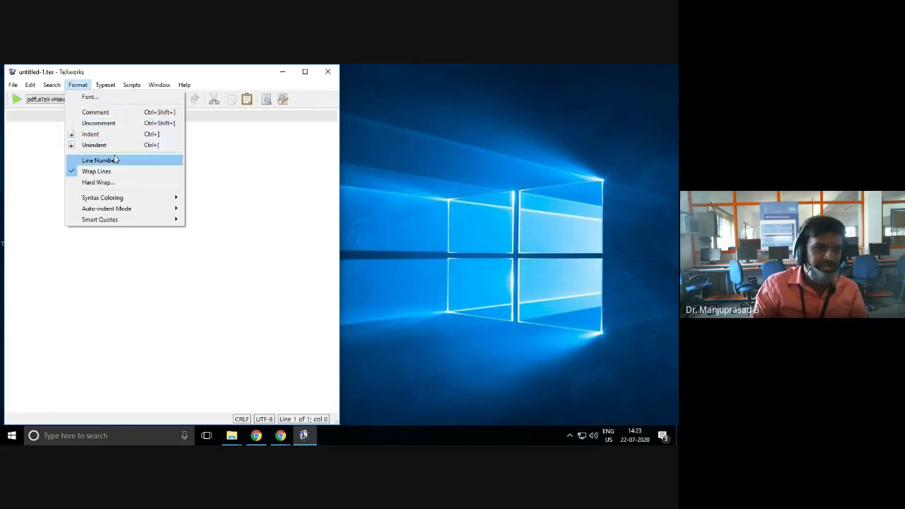
{"action": "left_click", "coordinate": [131, 242]}
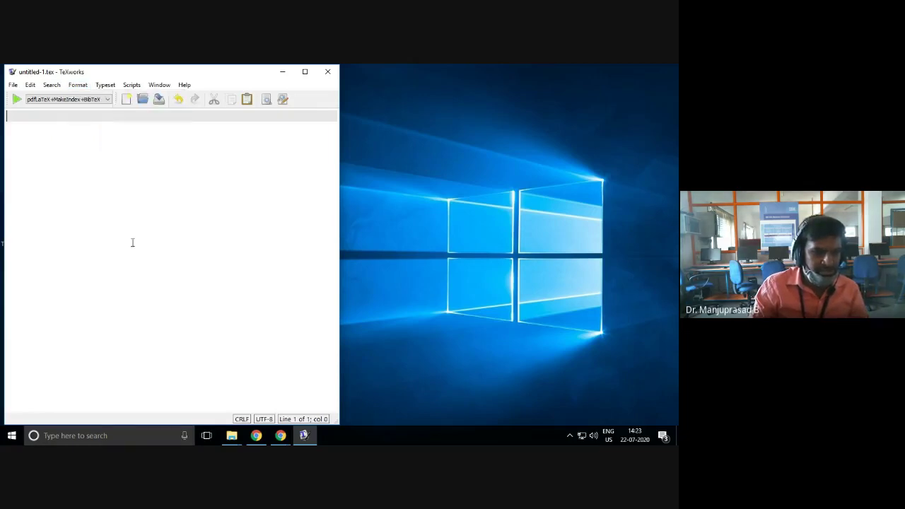
{"action": "left_click", "coordinate": [135, 85]}
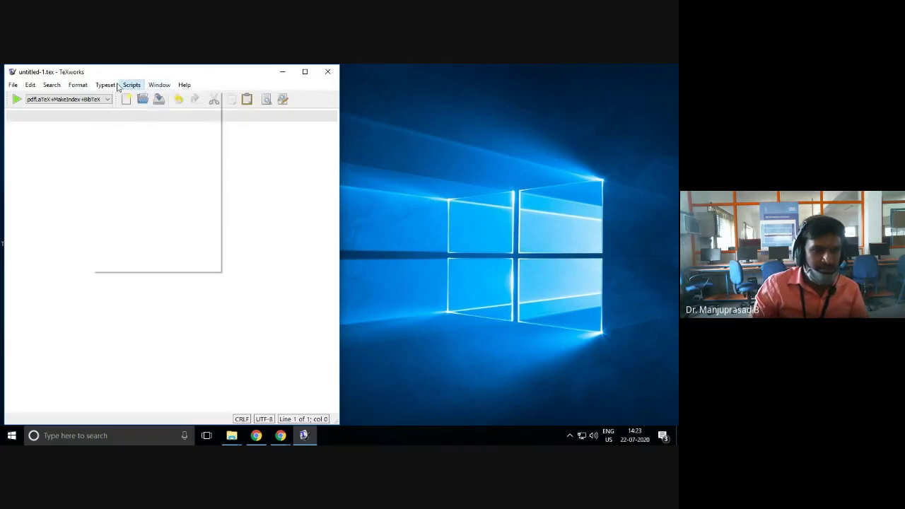
{"action": "mouse_move", "coordinate": [152, 87]}
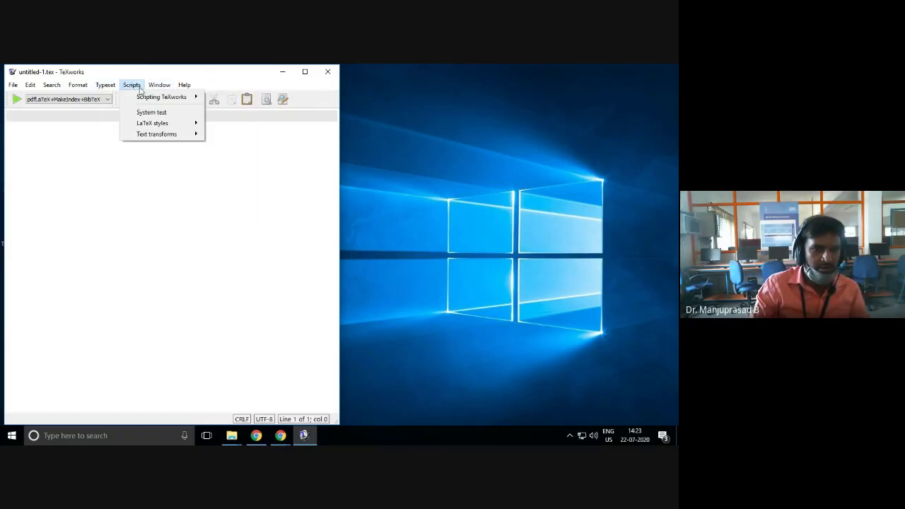
{"action": "mouse_move", "coordinate": [106, 86]}
{"action": "left_click", "coordinate": [62, 147]}
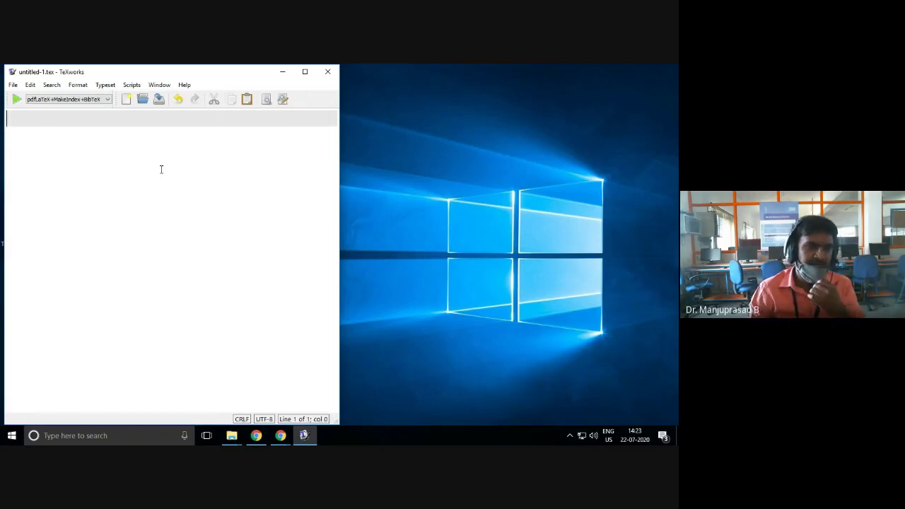
- Review the available typesetting engines, choose pdfLaTeX+MakeIndex+BibTeX, and minimize TeXworks
{"action": "left_click", "coordinate": [90, 104]}
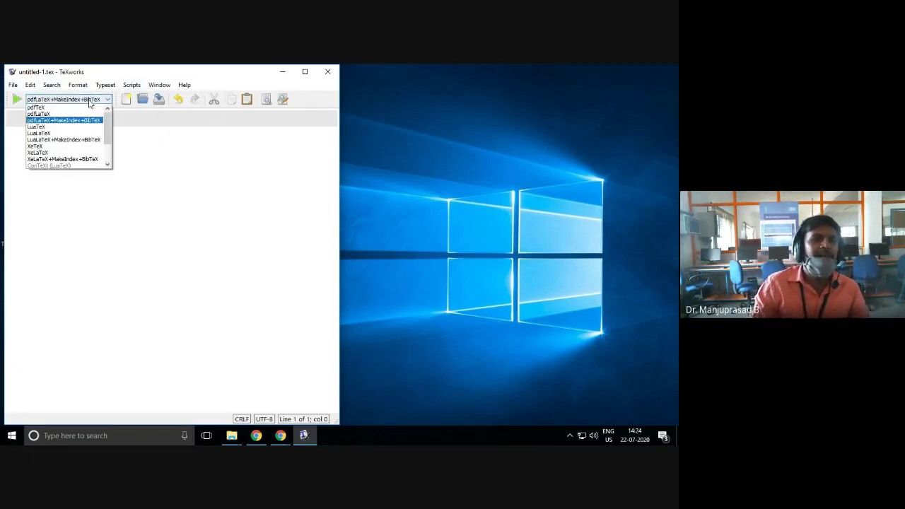
{"action": "mouse_move", "coordinate": [108, 118]}
{"action": "left_mouse_down"}
{"action": "mouse_move", "coordinate": [109, 143]}
{"action": "mouse_move", "coordinate": [107, 120]}
{"action": "left_mouse_up"}
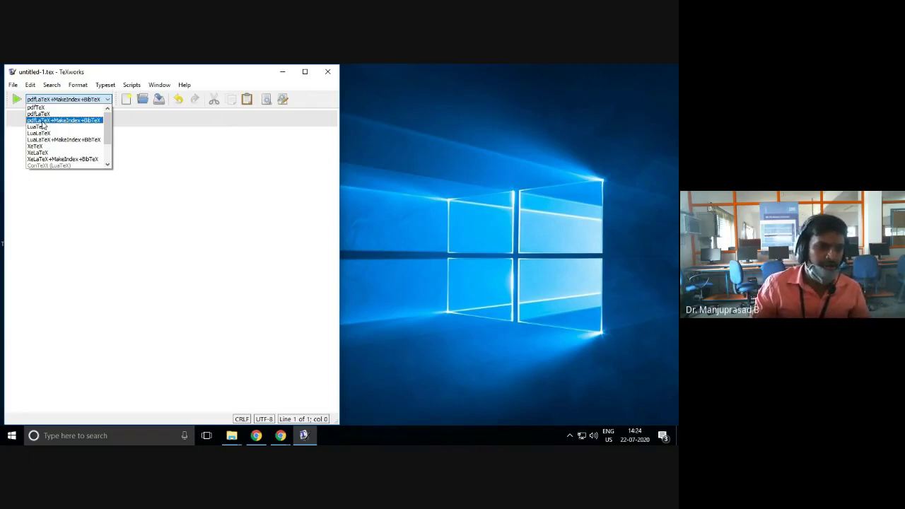
{"action": "left_click", "coordinate": [82, 122]}
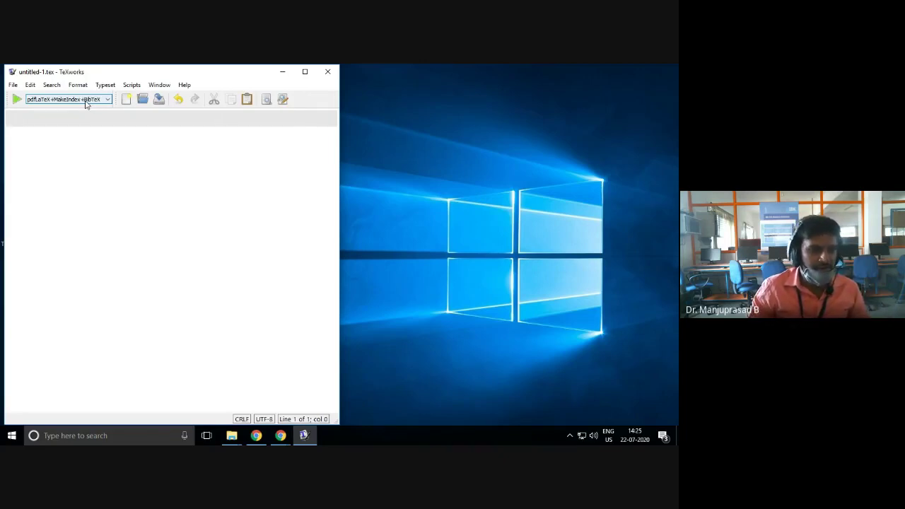
{"action": "left_click", "coordinate": [284, 74]}
- Open the Page LaTeX file from the desktop in a maximized TeXnicCenter window and choose the LaTeX → PDF output profile
{"action": "double_click", "coordinate": [253, 129]}
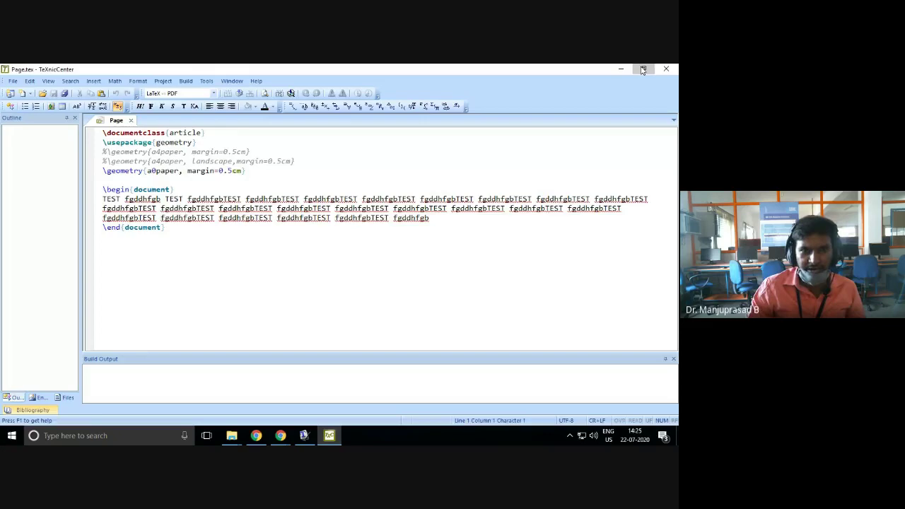
{"action": "left_click", "coordinate": [642, 69]}
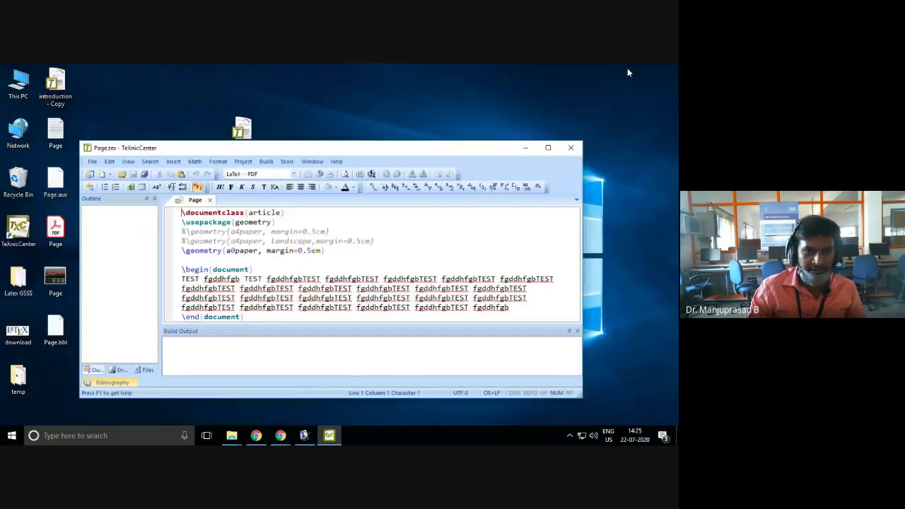
{"action": "left_click_drag", "start_coordinate": [162, 142], "coordinate": [234, 75]}
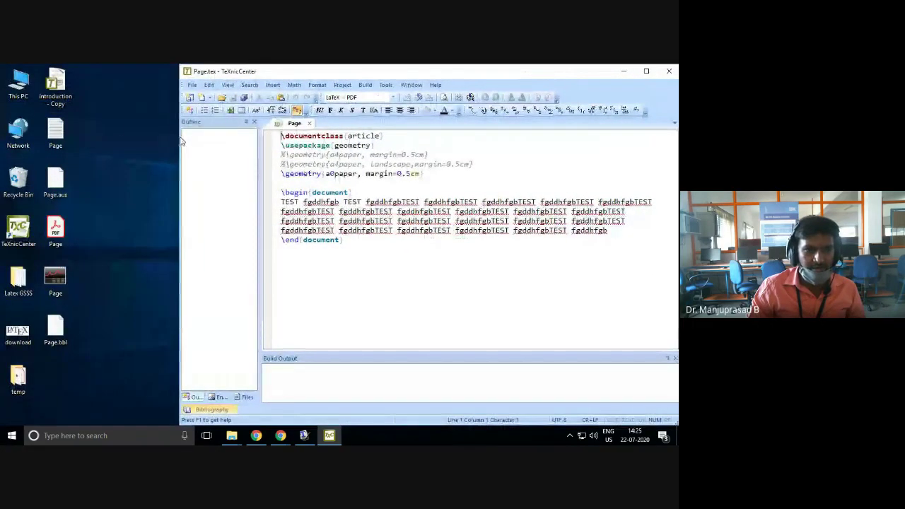
{"action": "double_click", "coordinate": [382, 71]}
{"action": "double_click", "coordinate": [342, 143]}
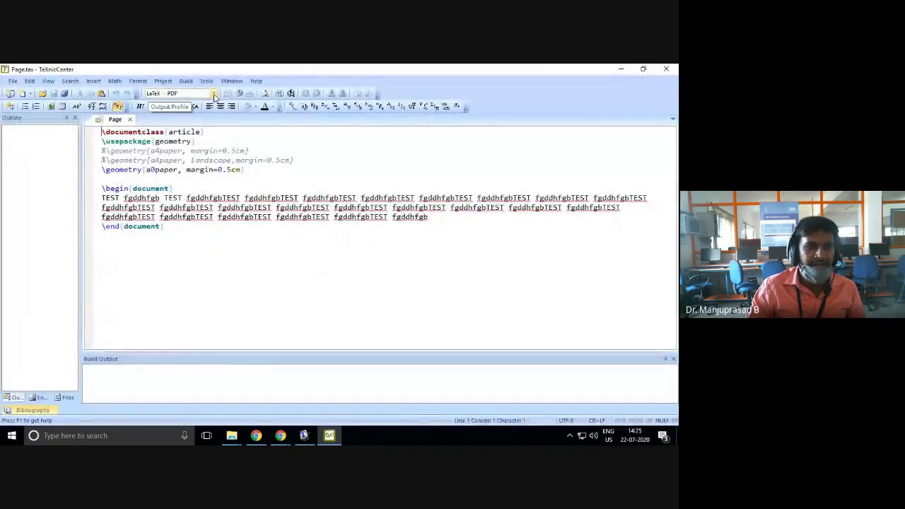
{"action": "left_click", "coordinate": [213, 94]}
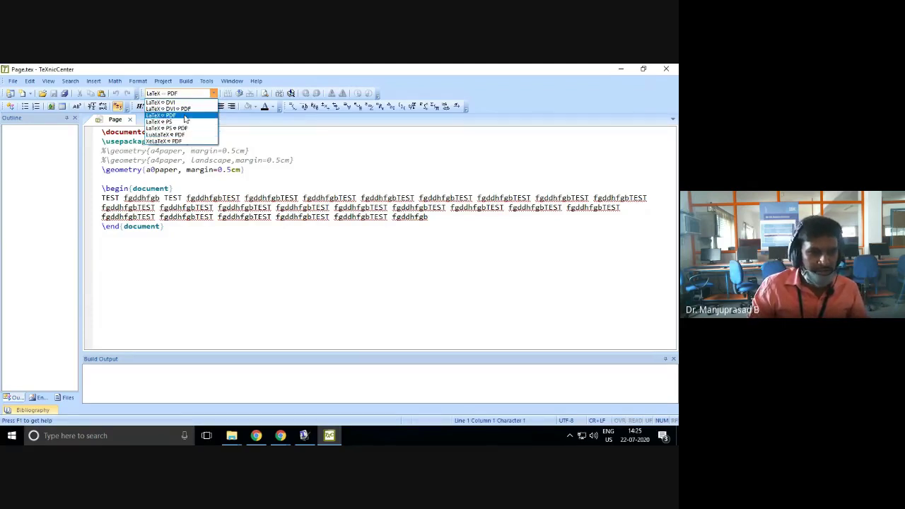
{"action": "left_click", "coordinate": [184, 117]}
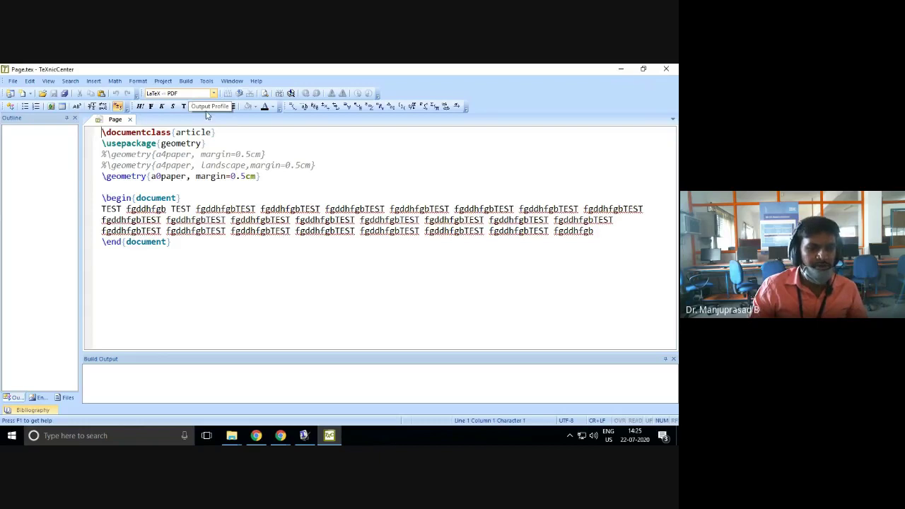
- Bring the blank TeXworks document forward for comparison, and minimize both LaTeX editors to clear the desktop
{"action": "left_click", "coordinate": [303, 435]}
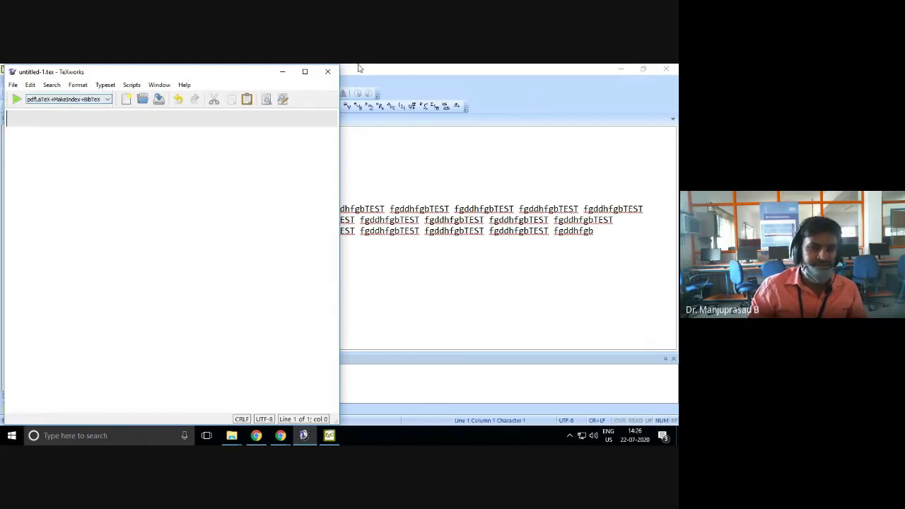
{"action": "left_click", "coordinate": [622, 70]}
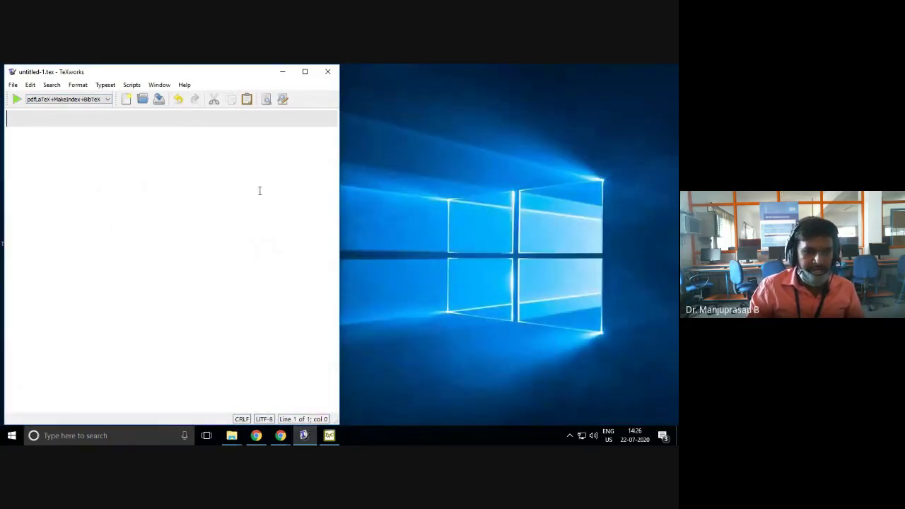
{"action": "left_click", "coordinate": [285, 71]}
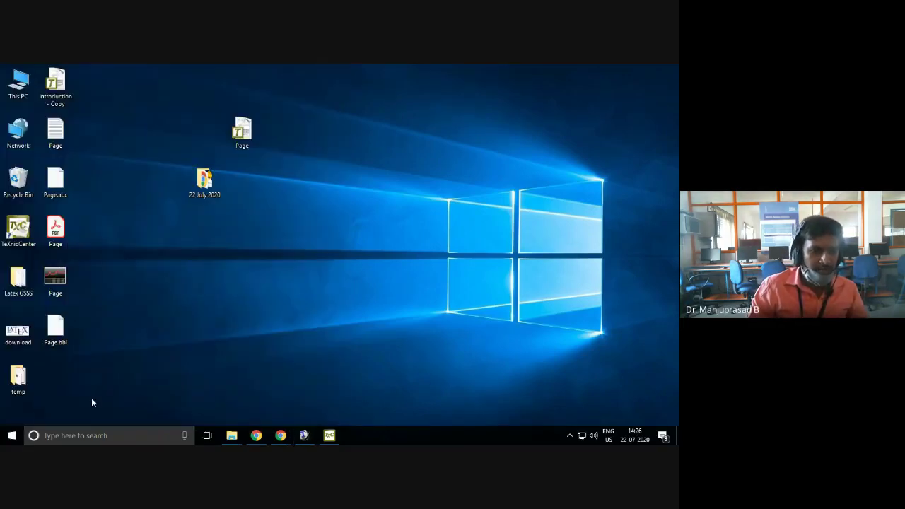
- Launch Microsoft Office Word 2007 and apply the UPPERCASE case option in the blank document
{"action": "left_click", "coordinate": [86, 436]}
{"action": "type", "text": "m"}
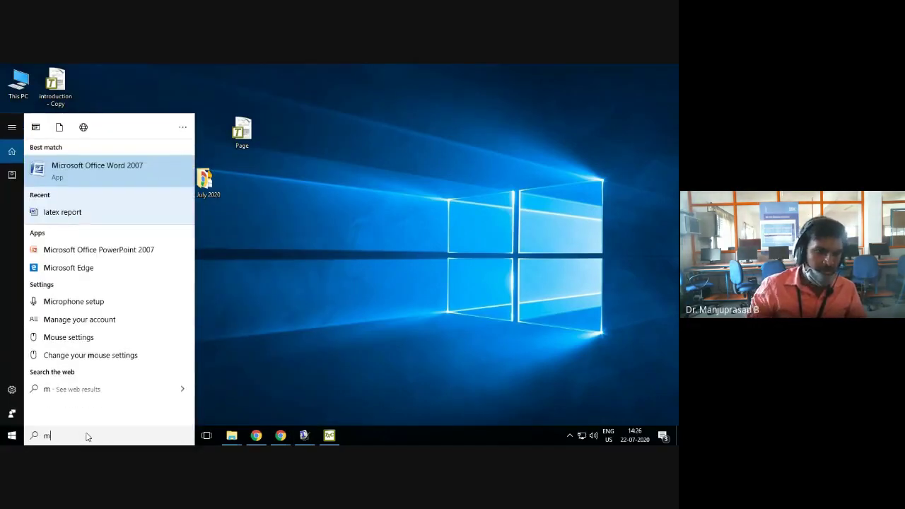
{"action": "left_click", "coordinate": [78, 176]}
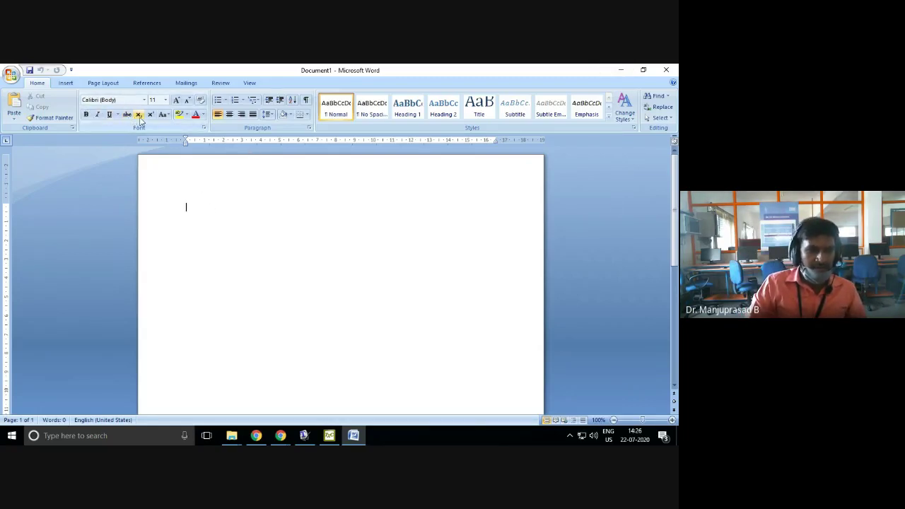
{"action": "left_click", "coordinate": [165, 119]}
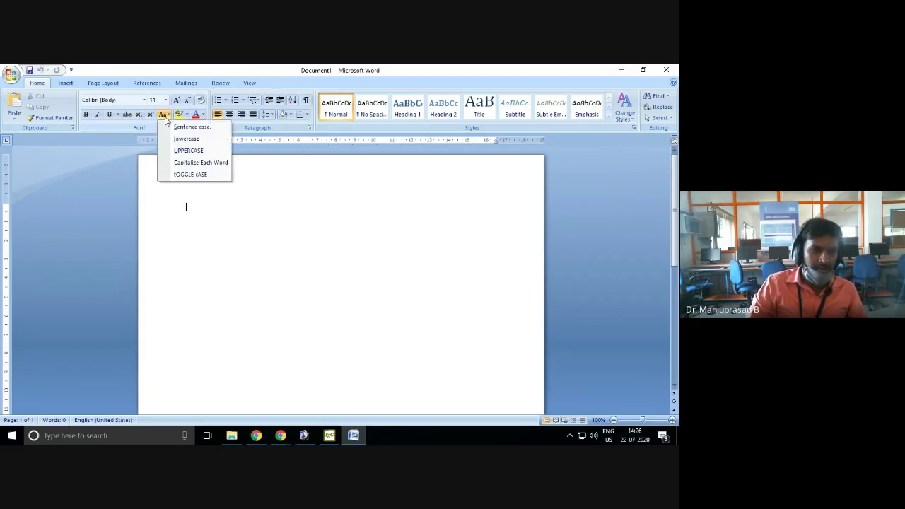
{"action": "left_click", "coordinate": [188, 151]}
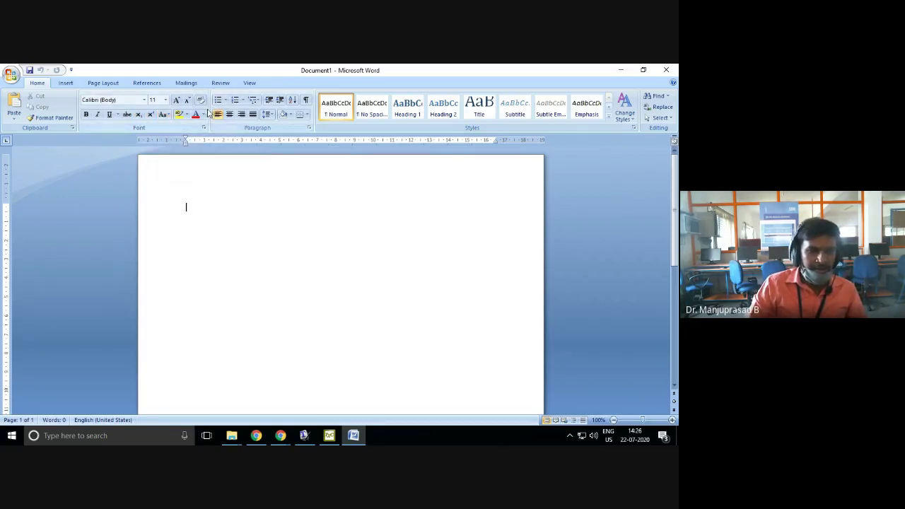
- Try centre and right alignment on the empty paragraph, and apply a round bullet followed by the 1. 2. 3. number format
{"action": "left_click", "coordinate": [229, 114]}
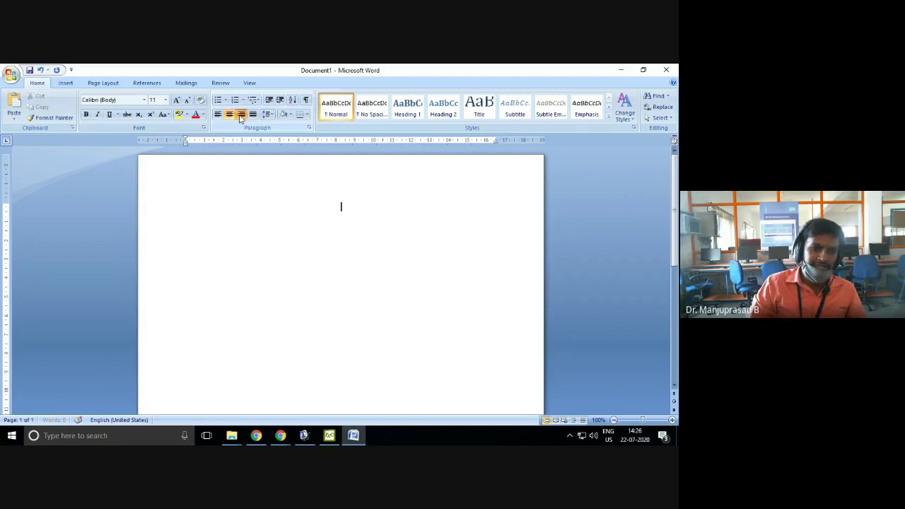
{"action": "left_click", "coordinate": [241, 115]}
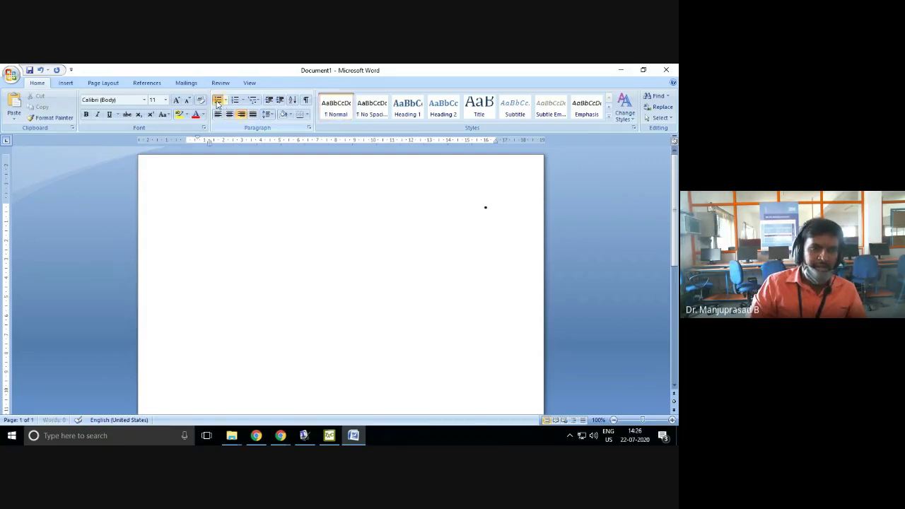
{"action": "left_click", "coordinate": [243, 100]}
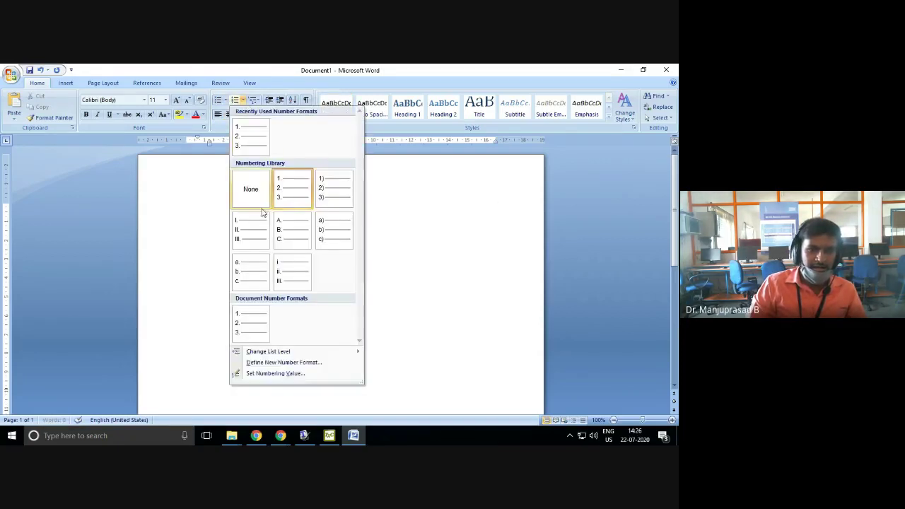
{"action": "left_click", "coordinate": [250, 322]}
- View the available bullet symbols without choosing one, and apply the Title style to the empty paragraph
{"action": "left_click", "coordinate": [225, 99]}
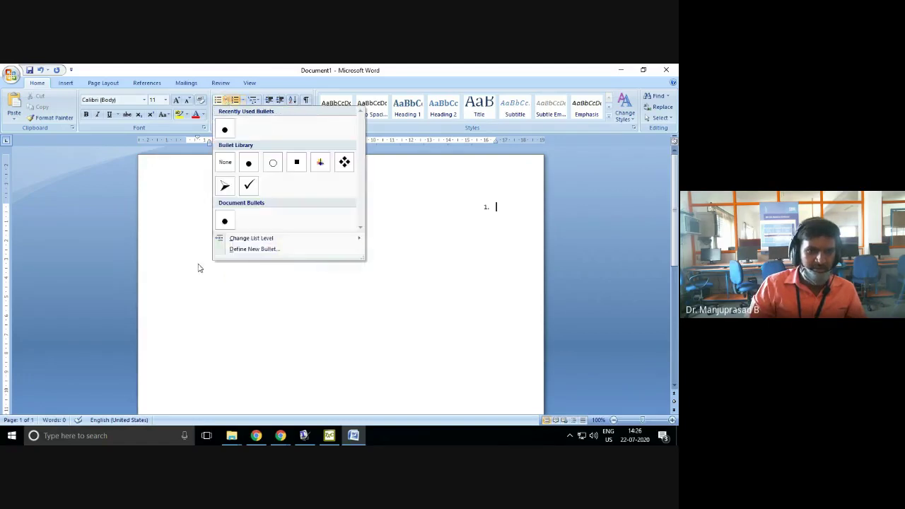
{"action": "left_click", "coordinate": [186, 256]}
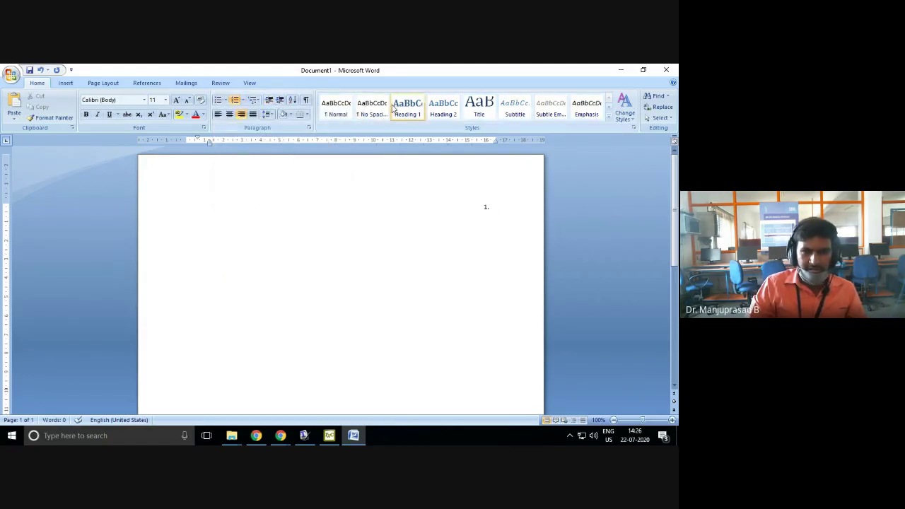
{"action": "left_click", "coordinate": [479, 107]}
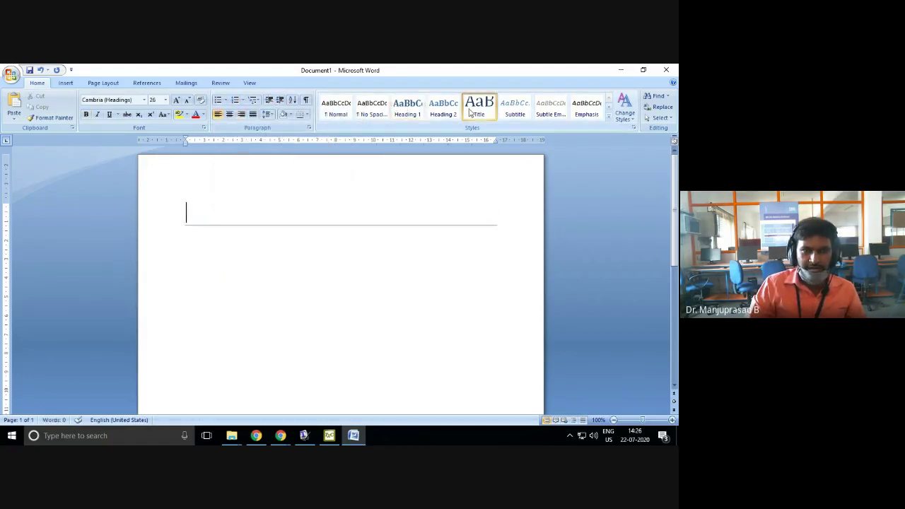
- Review the insertion and page layout tools, and close Microsoft Word without saving the blank document
{"action": "left_click", "coordinate": [64, 83]}
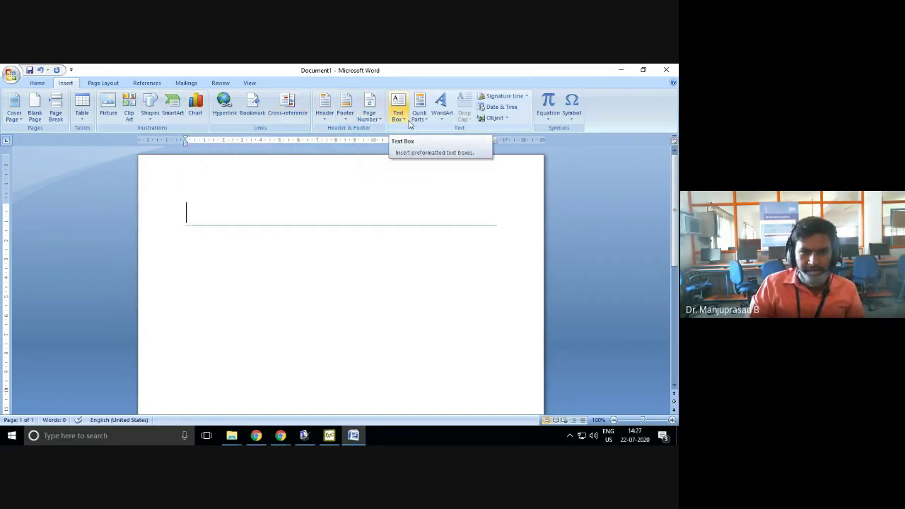
{"action": "left_click", "coordinate": [99, 84]}
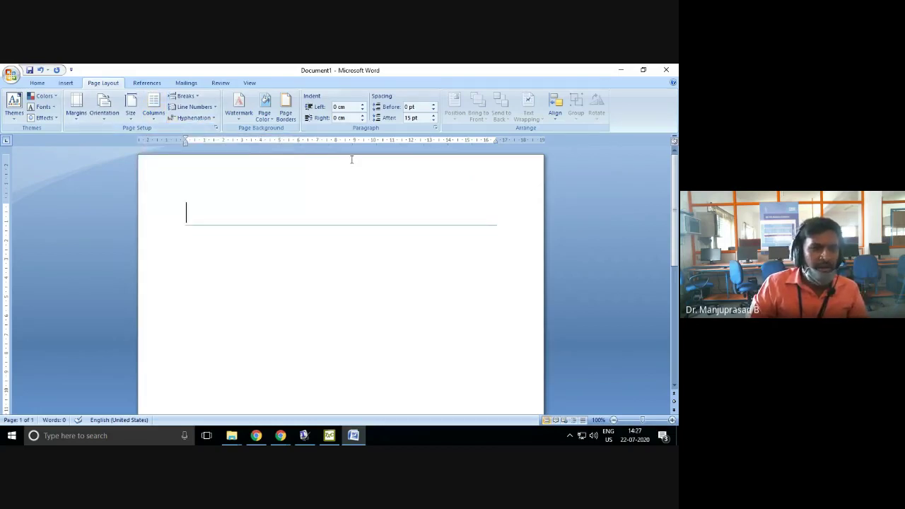
{"action": "left_click", "coordinate": [666, 69]}
{"action": "left_click", "coordinate": [342, 275]}
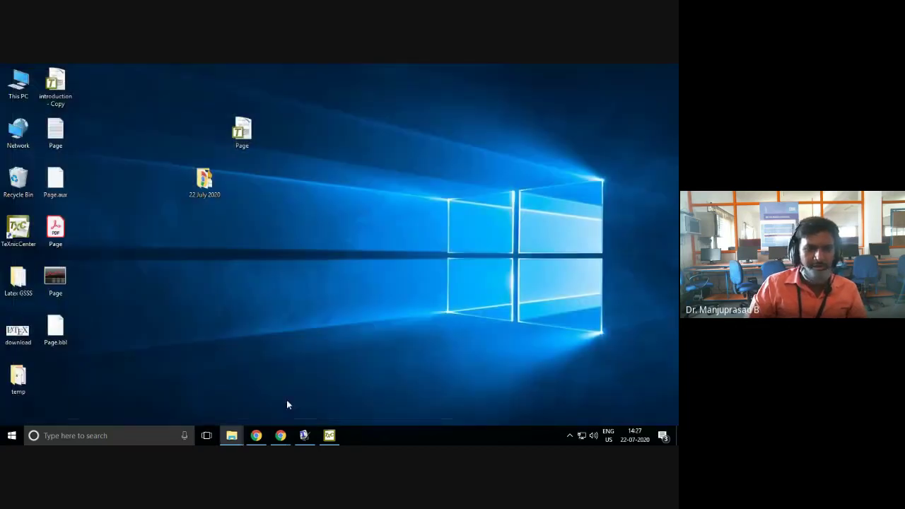
- Switch to the blank TeXworks document and enter \documentclass{article} as its first line
{"action": "left_click", "coordinate": [305, 435]}
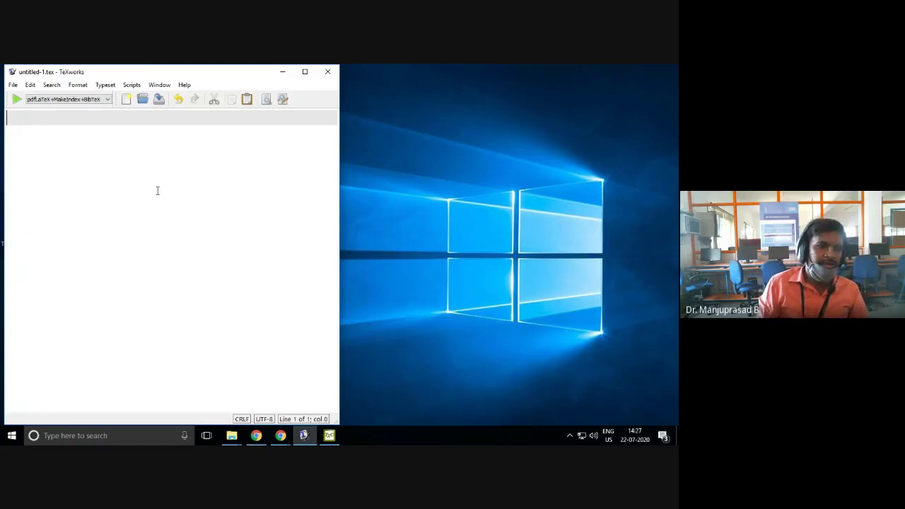
{"action": "type", "text": "\\"}
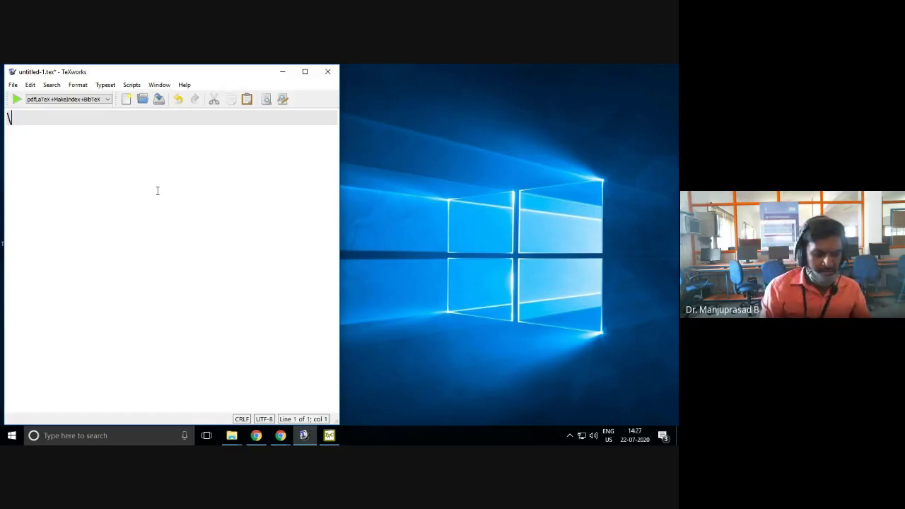
{"action": "type", "text": "document"}
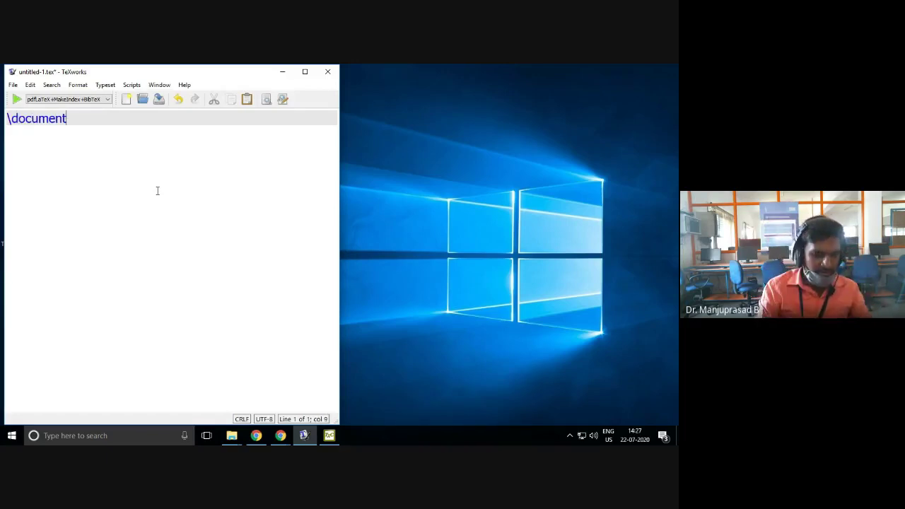
{"action": "type", "text": "clas"}
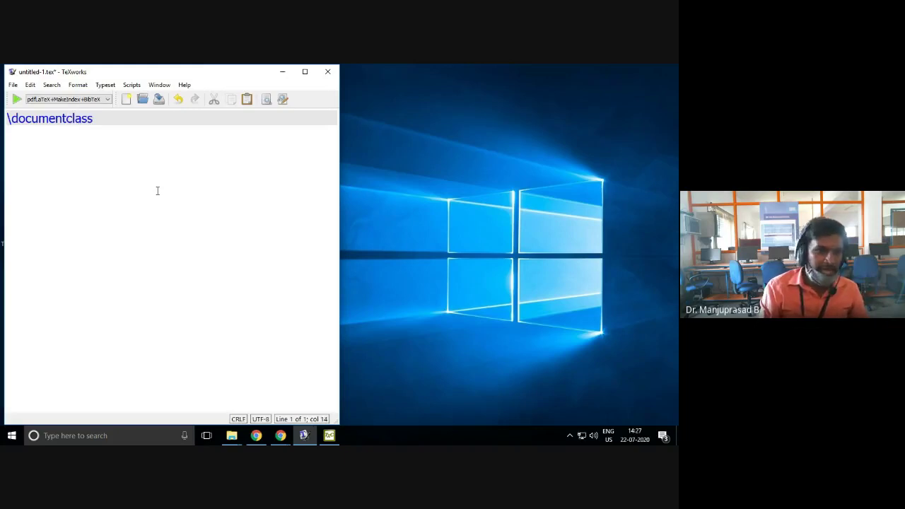
{"action": "type", "text": "s"}
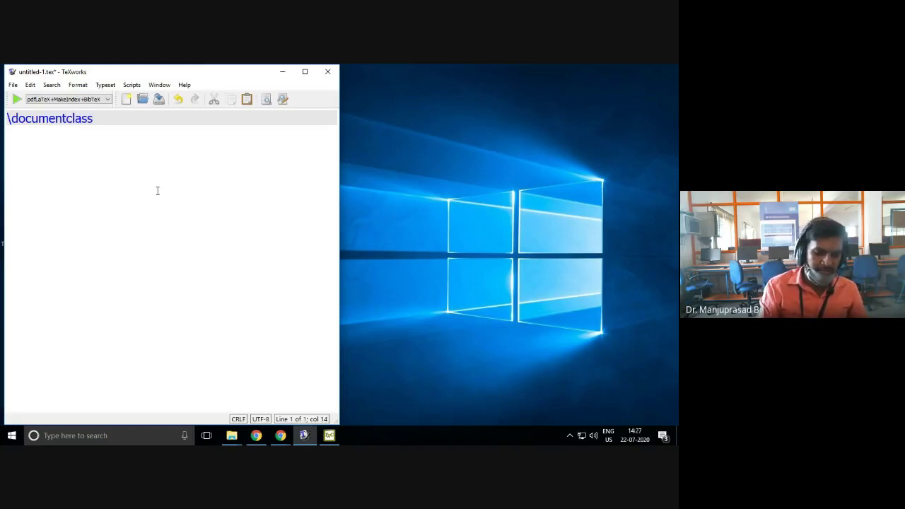
{"action": "type", "text": "{"}
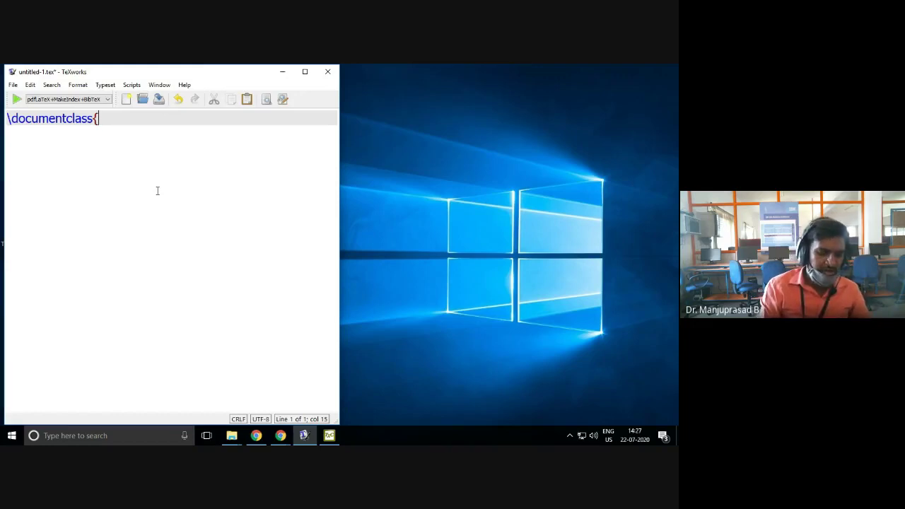
{"action": "type", "text": "artcile"}
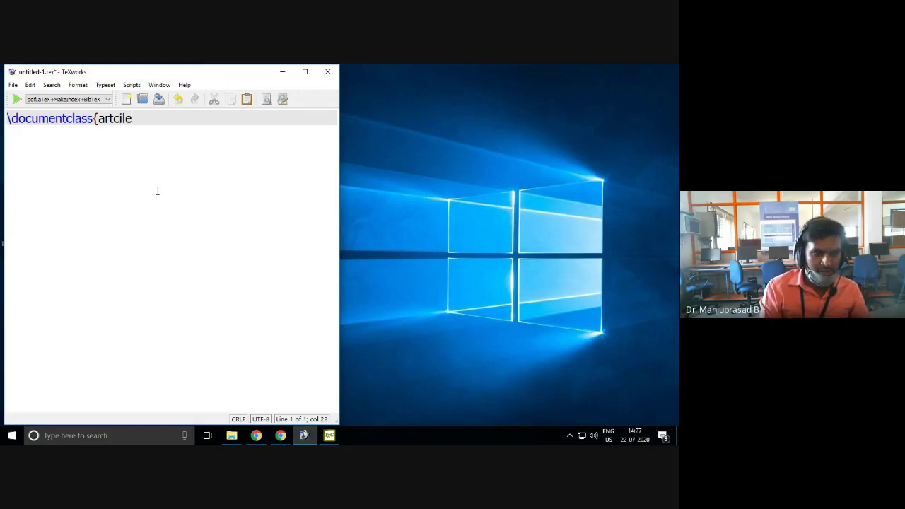
{"action": "key", "text": "BackSpace"}
{"action": "key", "text": "BackSpace"}
{"action": "key", "text": "BackSpace"}
{"action": "key", "text": "BackSpace"}
{"action": "key", "text": "BackSpace"}
{"action": "type", "text": "icel"}
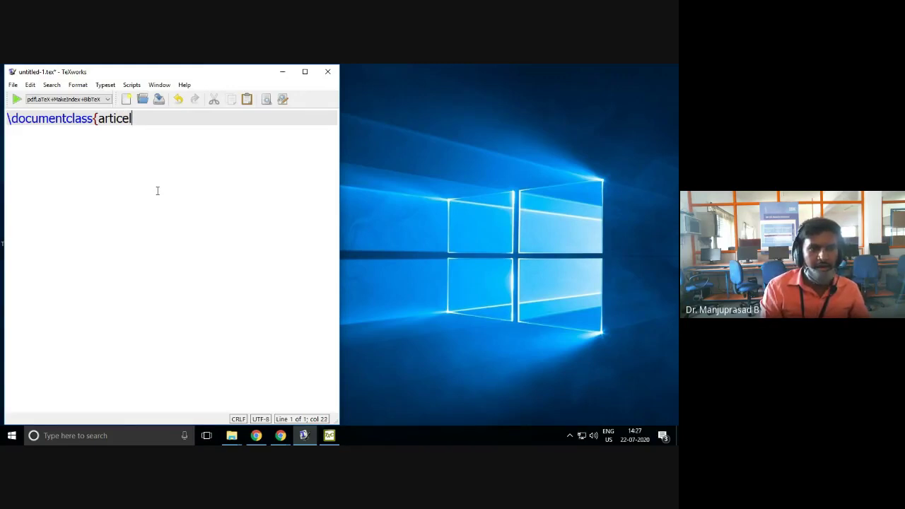
{"action": "key", "text": "BackSpace"}
{"action": "key", "text": "BackSpace"}
{"action": "key", "text": "BackSpace"}
{"action": "type", "text": "cle"}
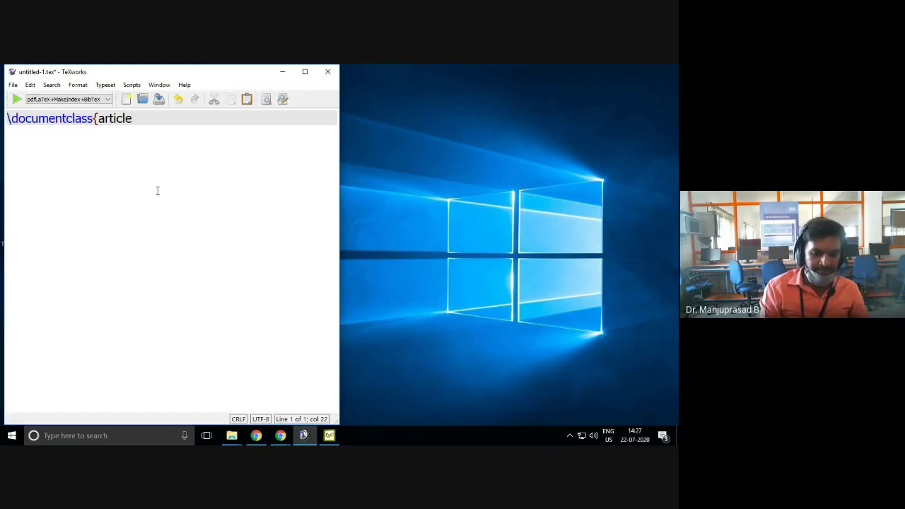
{"action": "type", "text": "}"}
{"action": "key", "text": "Return"}
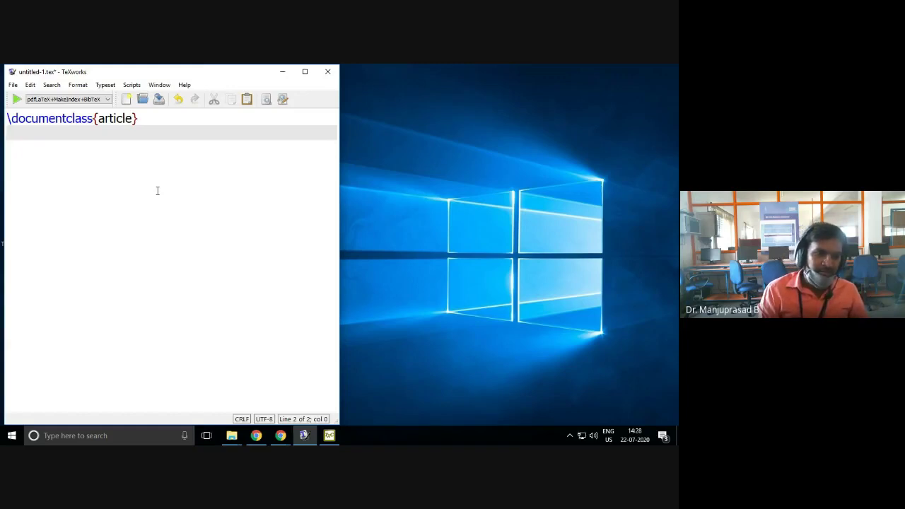
- Open the document environment with \begin{document} on the second line
{"action": "type", "text": "\\be"}
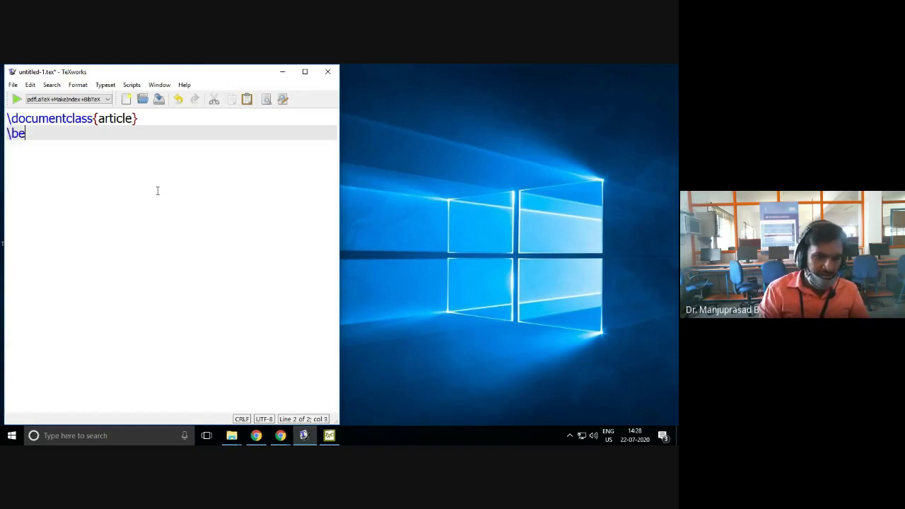
{"action": "type", "text": "ging"}
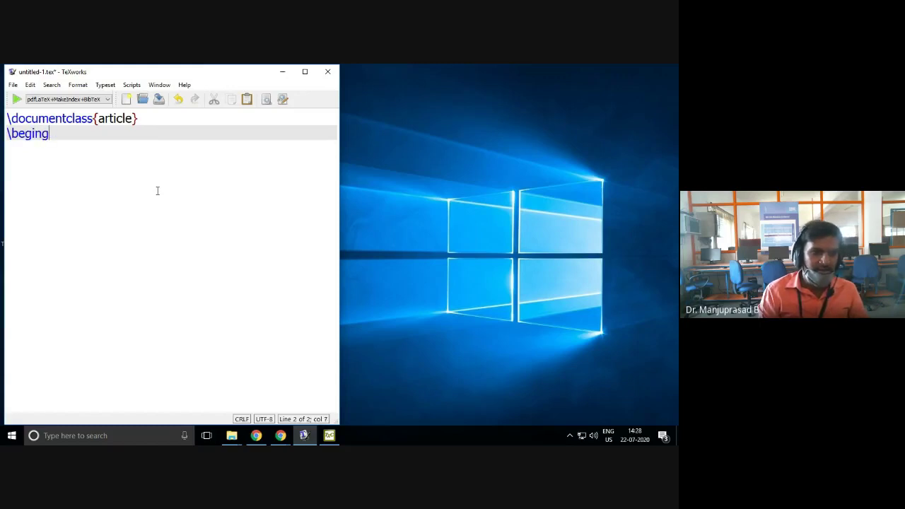
{"action": "key", "text": "BackSpace"}
{"action": "key", "text": "BackSpace"}
{"action": "key", "text": "BackSpace"}
{"action": "type", "text": "i"}
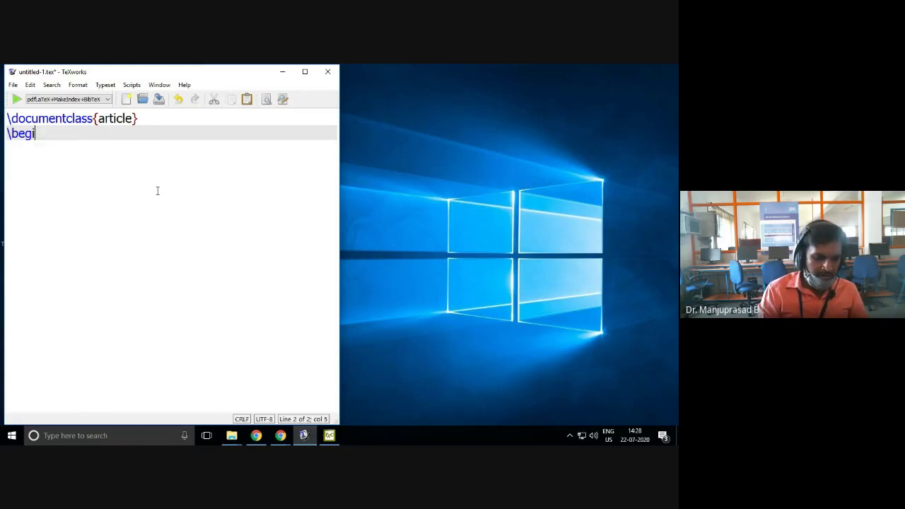
{"action": "type", "text": "n{document}"}
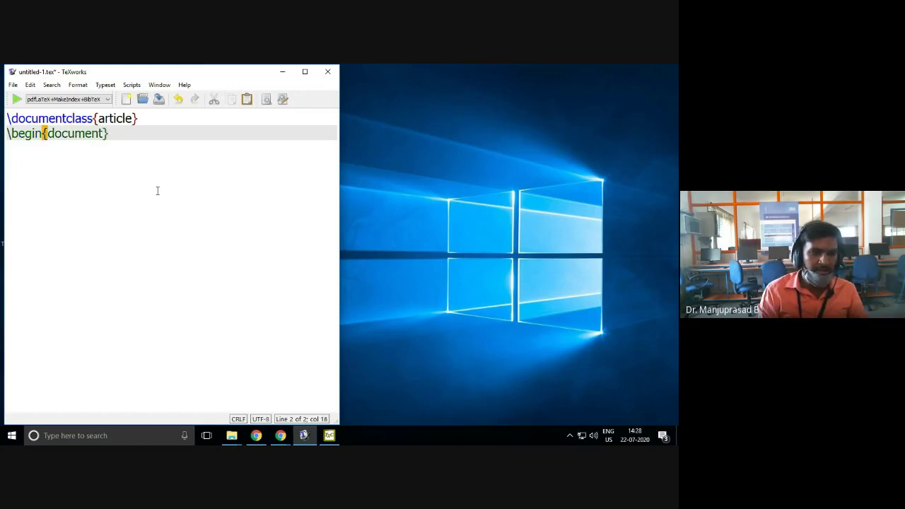
{"action": "key", "text": "Return"}
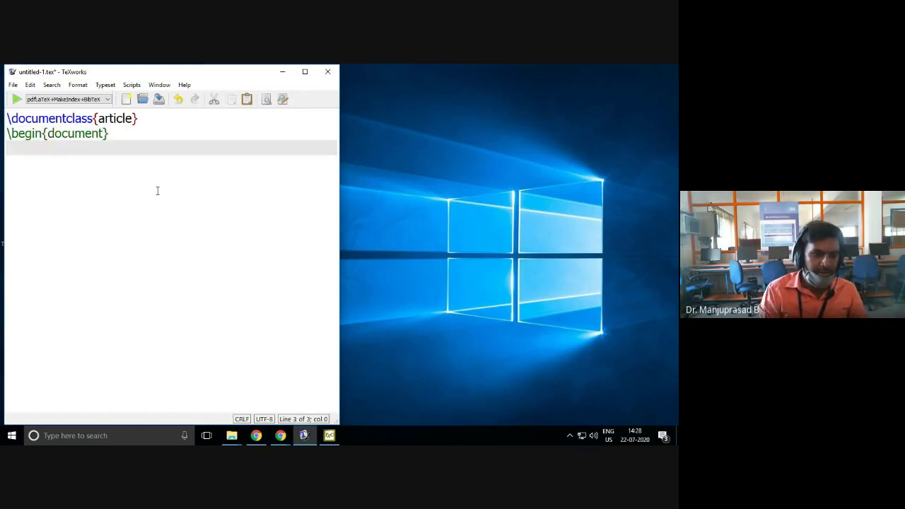
- Add the body text "FDP on RM and Latex" and close the environment below it with \end{document}
{"action": "type", "text": "FD"}
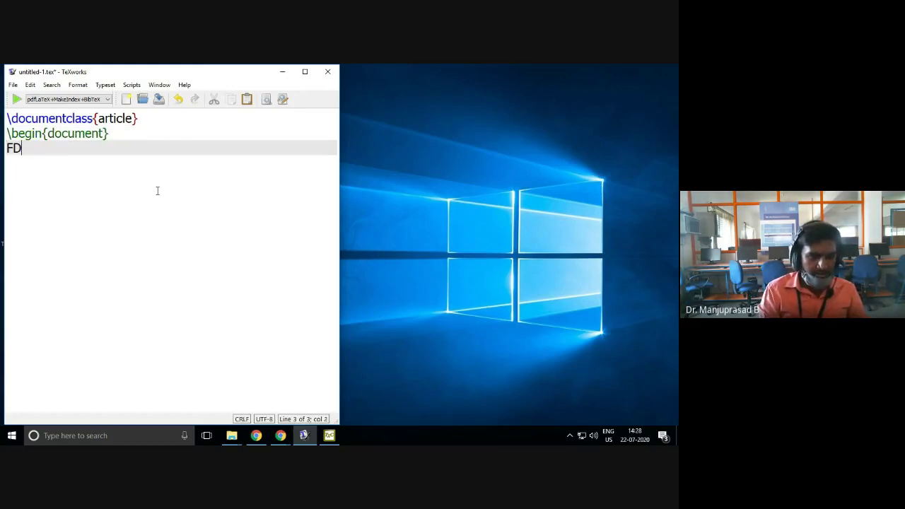
{"action": "type", "text": "P o"}
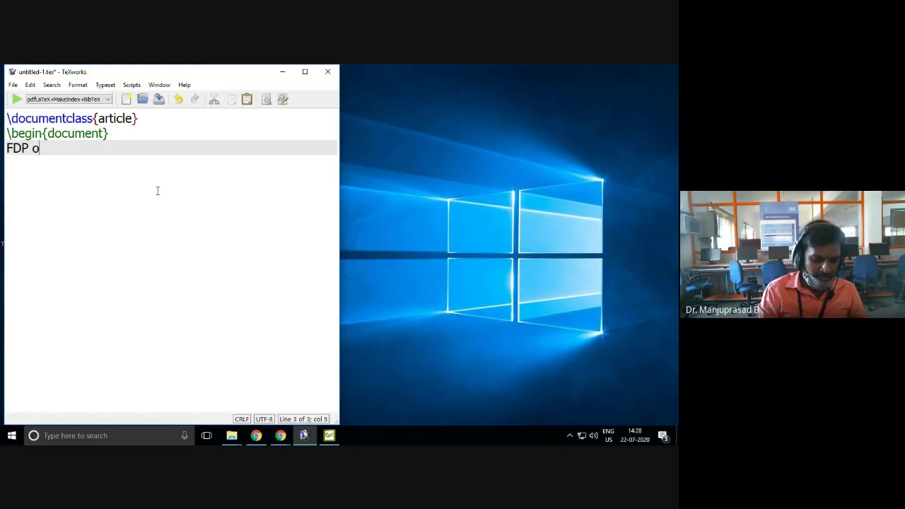
{"action": "type", "text": "n RM and Latex"}
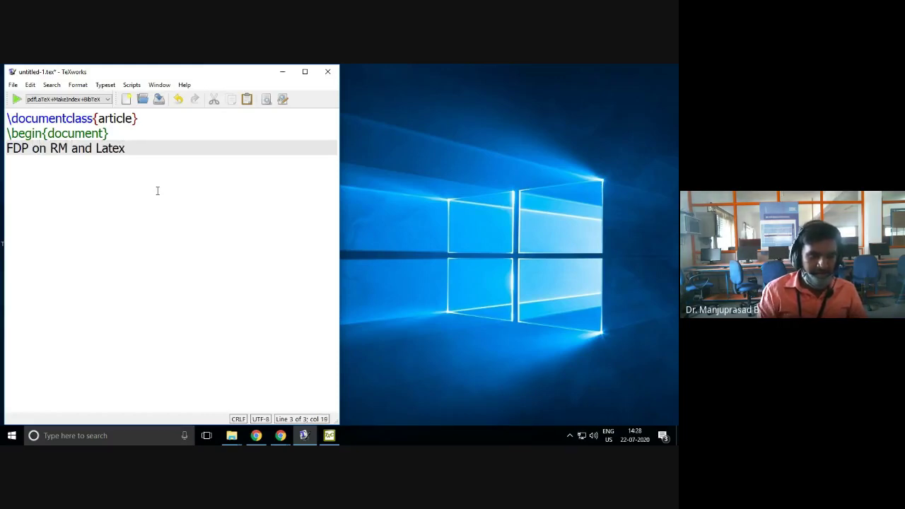
{"action": "key", "text": "Return"}
{"action": "type", "text": "\\end{"}
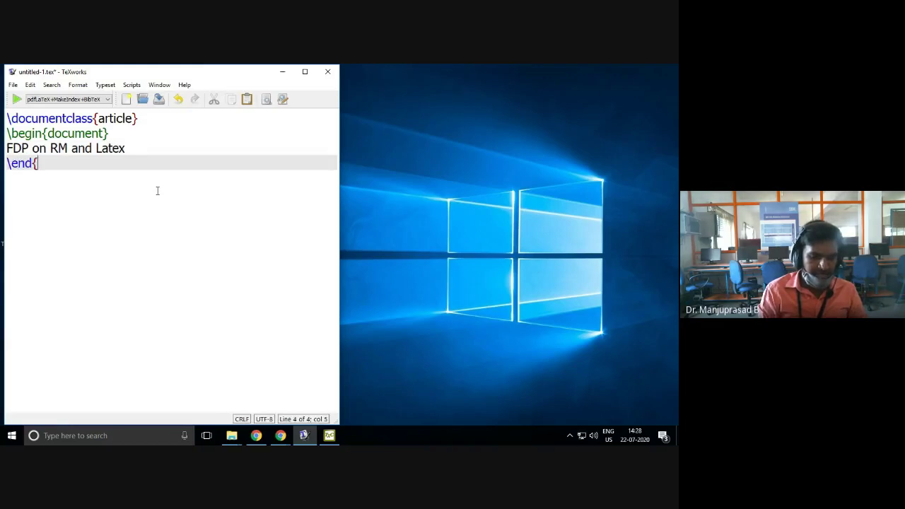
{"action": "type", "text": "documebn"}
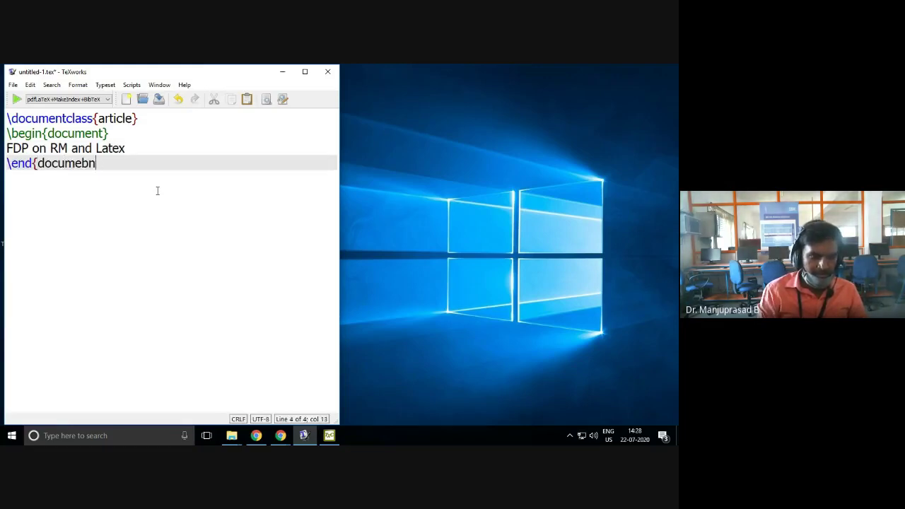
{"action": "key", "text": "BackSpace"}
{"action": "key", "text": "BackSpace"}
{"action": "type", "text": "nt}"}
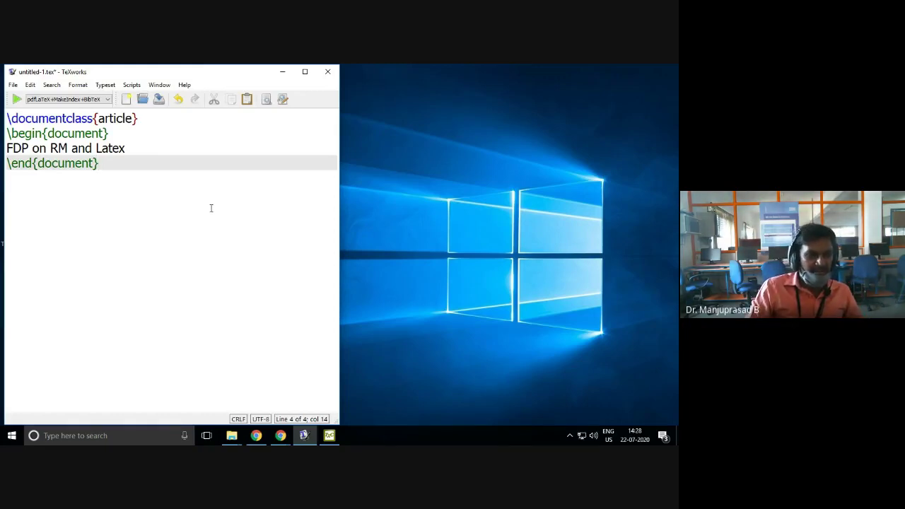
- Enlarge the source text in a slightly wider editor window, and select the \documentclass{article} line
{"action": "scroll", "coordinate": [211, 207], "scroll_direction": "up", "scroll_amount": 5}
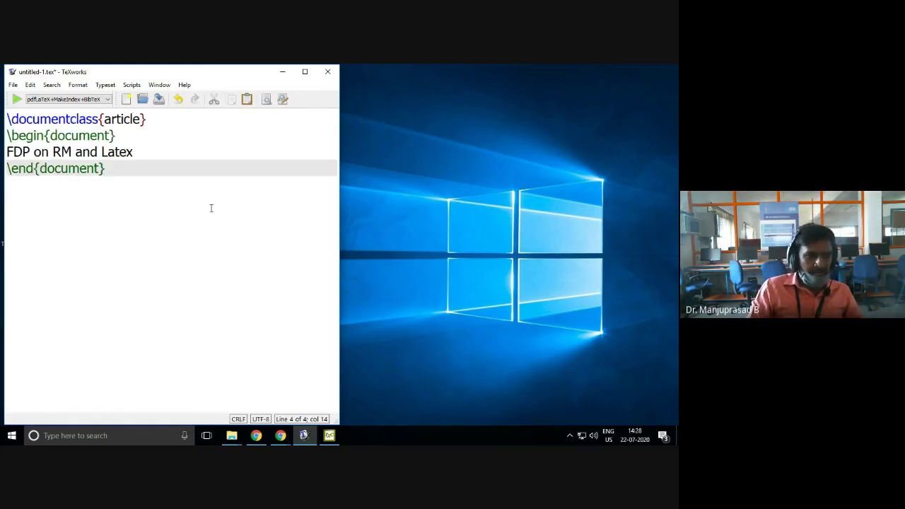
{"action": "scroll", "coordinate": [211, 208], "scroll_direction": "up", "scroll_amount": 4}
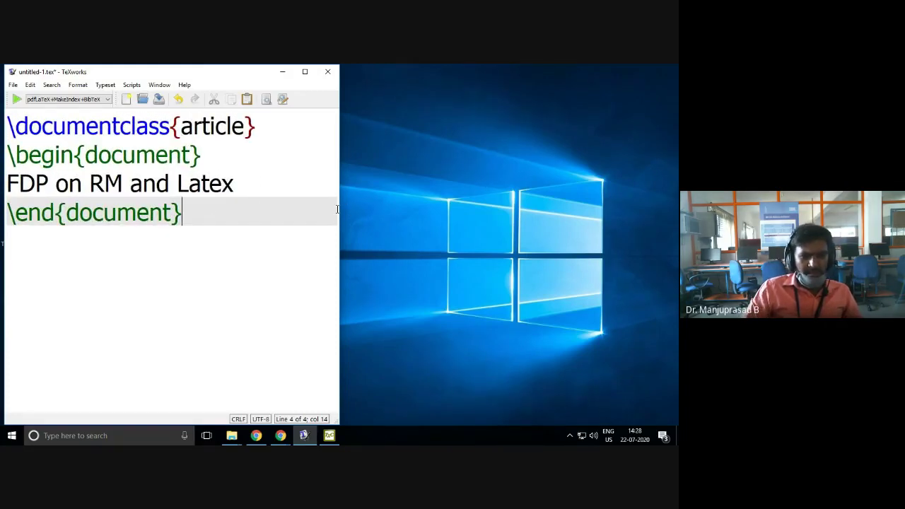
{"action": "left_click_drag", "start_coordinate": [340, 208], "coordinate": [347, 209]}
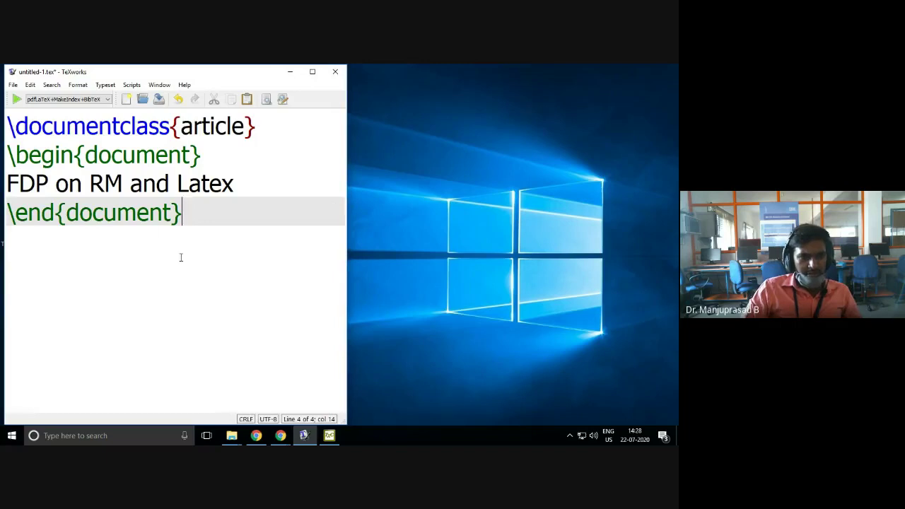
{"action": "left_click", "coordinate": [254, 175]}
{"action": "key", "text": "ctrl+minus"}
{"action": "key", "text": "ctrl+minus"}
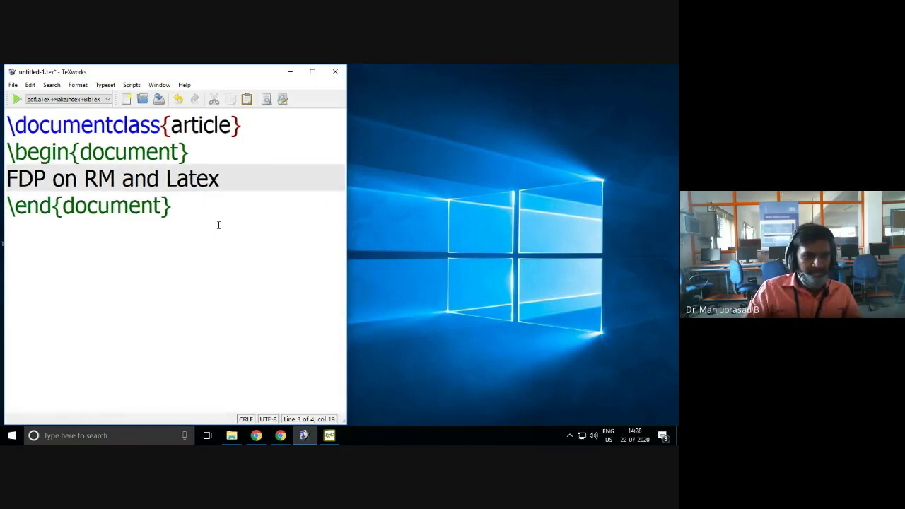
{"action": "triple_click", "coordinate": [127, 125]}
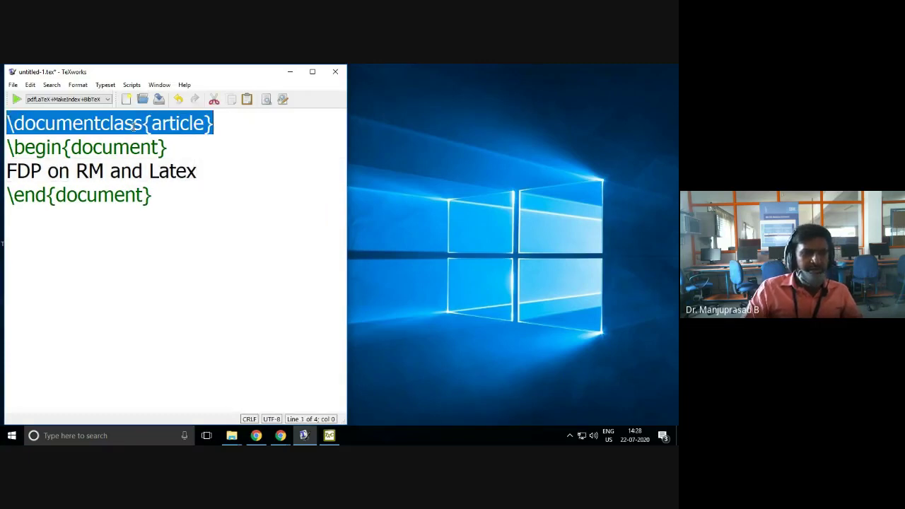
- Highlight the class name article and the body text line in the source to review the document's structure
{"action": "left_click_drag", "start_coordinate": [205, 124], "coordinate": [153, 125]}
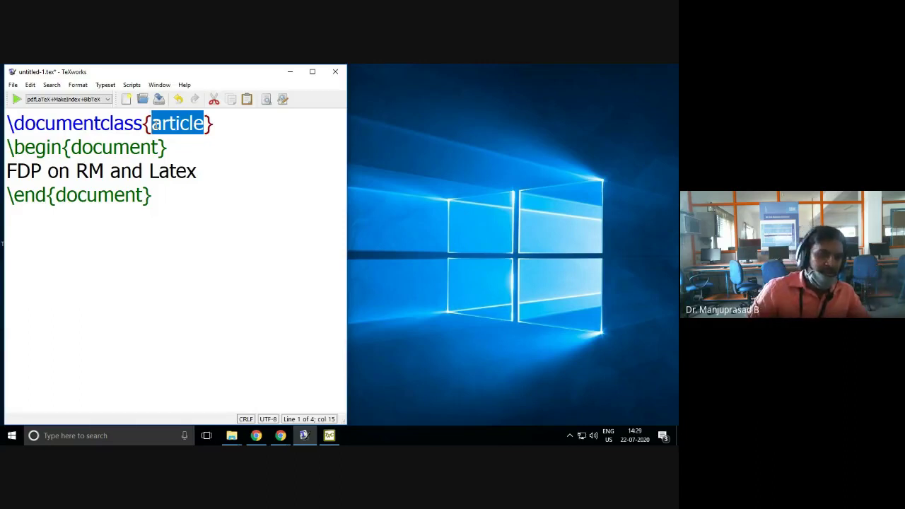
{"action": "left_click", "coordinate": [191, 157]}
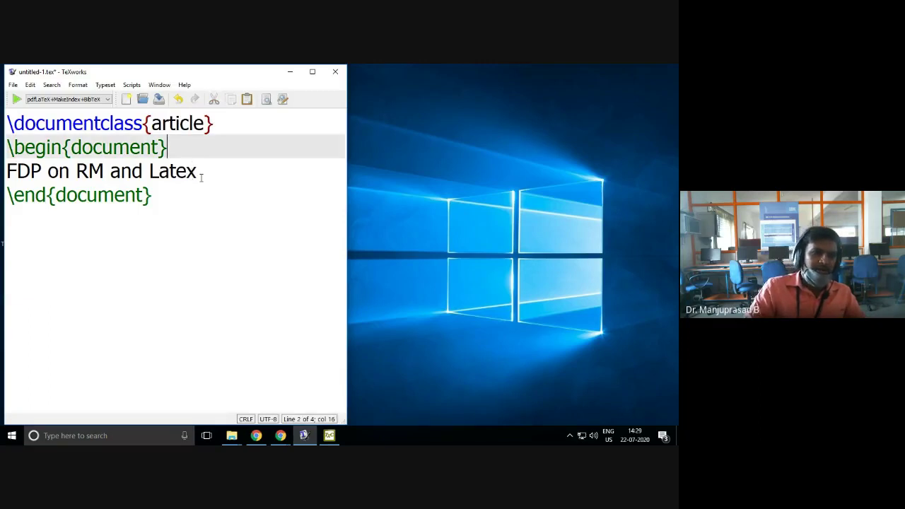
{"action": "left_click_drag", "start_coordinate": [201, 178], "coordinate": [7, 174]}
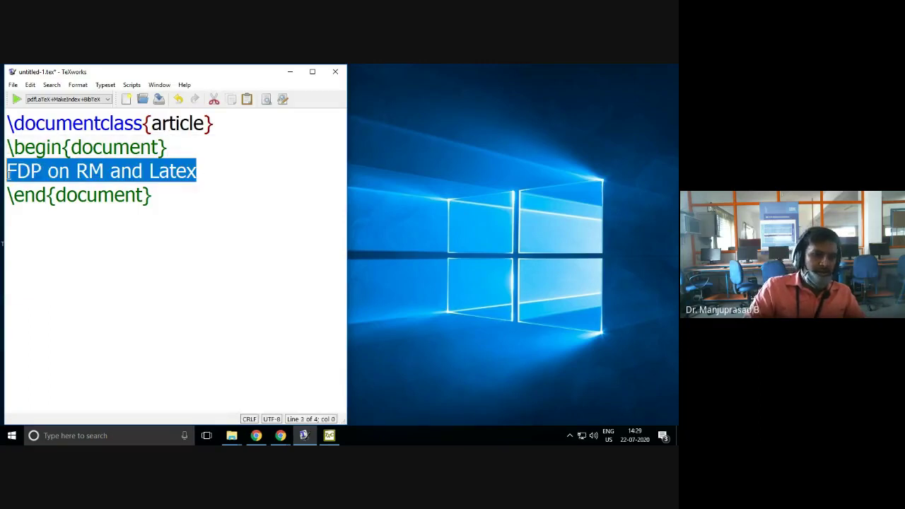
{"action": "left_click", "coordinate": [183, 180]}
{"action": "left_click", "coordinate": [239, 196]}
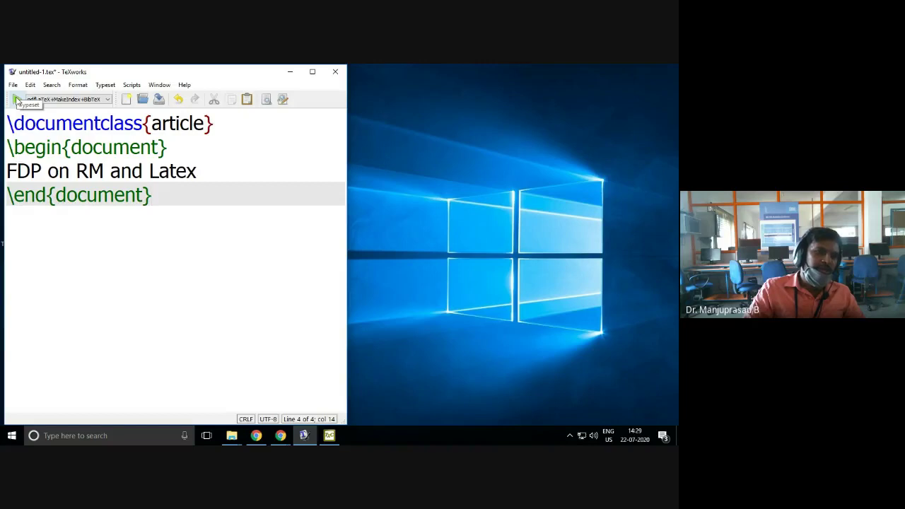
- Typeset the document, saving the source file on the Desktop as first
{"action": "left_click", "coordinate": [17, 100]}
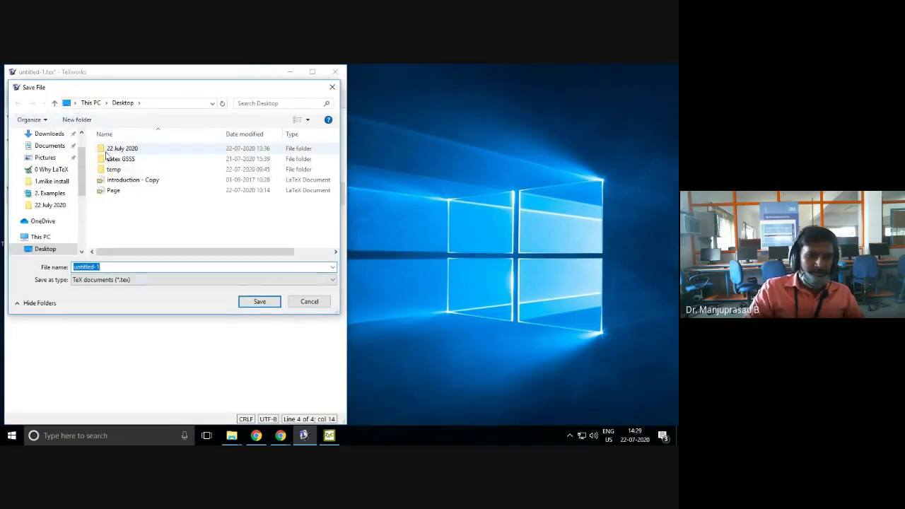
{"action": "scroll", "coordinate": [56, 157], "scroll_direction": "up", "scroll_amount": 1}
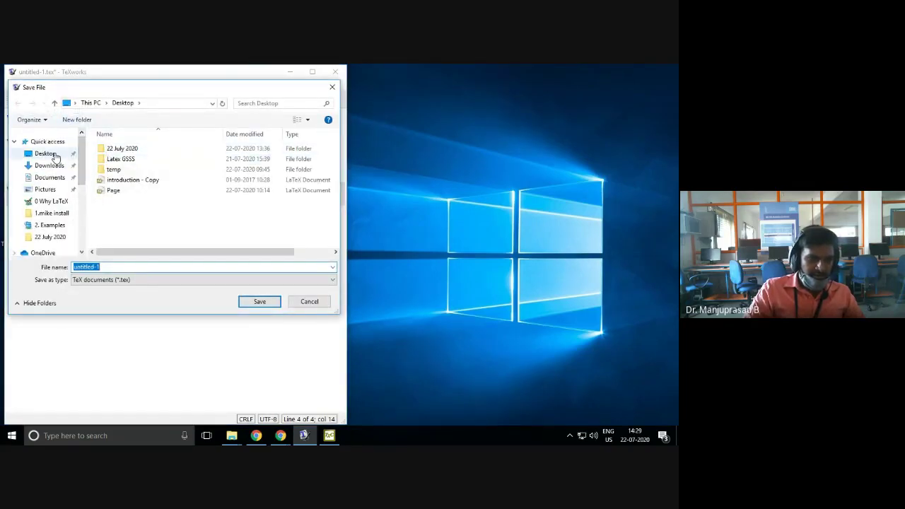
{"action": "left_click", "coordinate": [55, 154]}
{"action": "key", "text": "BackSpace"}
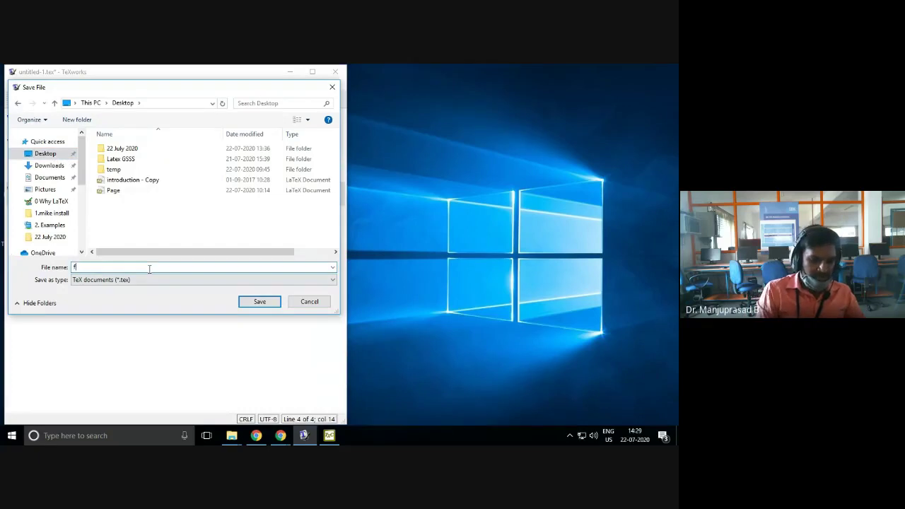
{"action": "type", "text": "first"}
{"action": "key", "text": "Return"}
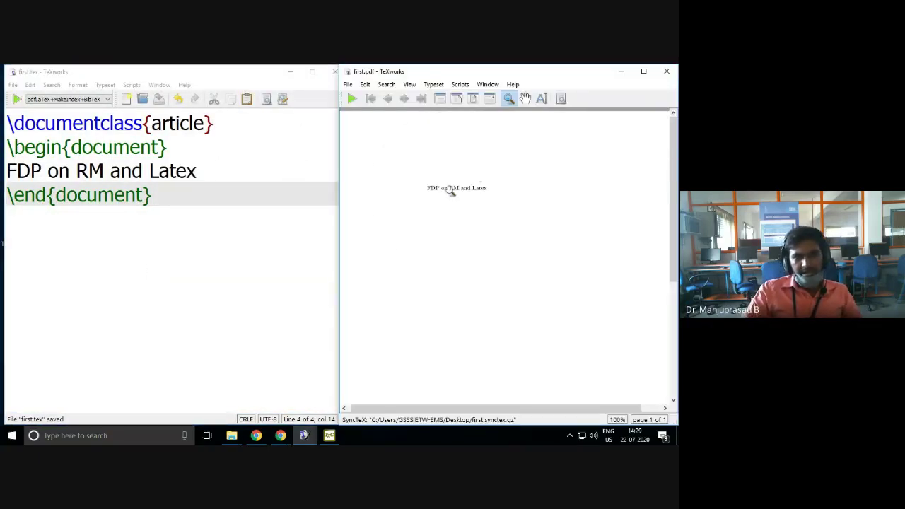
- Examine the typeset body text and the page number at the foot of the page in the PDF preview
{"action": "mouse_move", "coordinate": [451, 191]}
{"action": "left_mouse_down"}
{"action": "mouse_move", "coordinate": [469, 181]}
{"action": "mouse_move", "coordinate": [438, 177]}
{"action": "mouse_move", "coordinate": [436, 198]}
{"action": "mouse_move", "coordinate": [461, 178]}
{"action": "mouse_move", "coordinate": [441, 181]}
{"action": "mouse_move", "coordinate": [454, 192]}
{"action": "mouse_move", "coordinate": [464, 184]}
{"action": "mouse_move", "coordinate": [459, 194]}
{"action": "mouse_move", "coordinate": [449, 183]}
{"action": "left_mouse_up"}
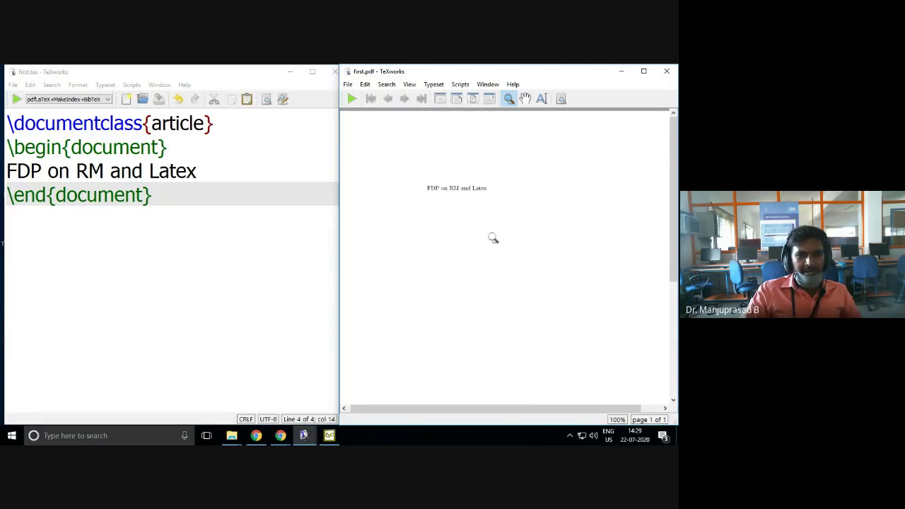
{"action": "scroll", "coordinate": [472, 218], "scroll_direction": "down", "scroll_amount": 2}
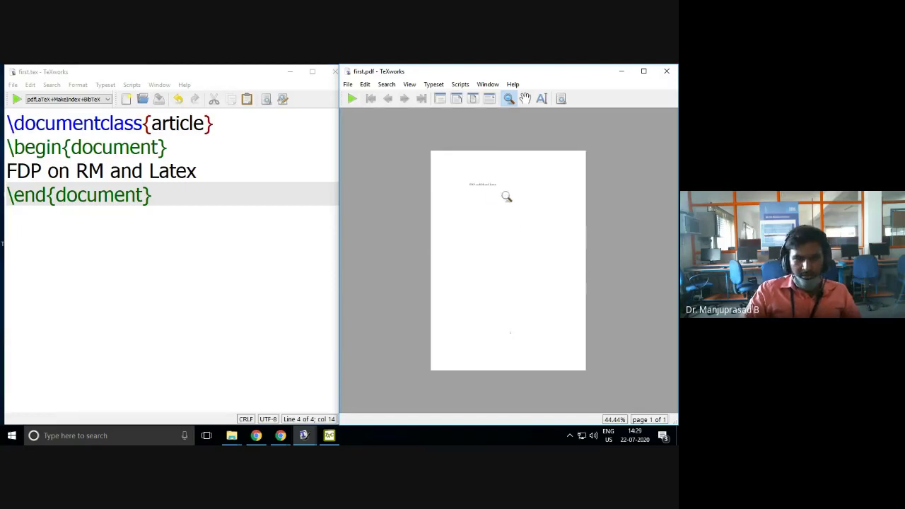
{"action": "mouse_move", "coordinate": [498, 188]}
{"action": "left_mouse_down"}
{"action": "mouse_move", "coordinate": [460, 187]}
{"action": "mouse_move", "coordinate": [488, 187]}
{"action": "left_mouse_up"}
{"action": "left_click_drag", "start_coordinate": [504, 274], "coordinate": [506, 358]}
{"action": "left_click", "coordinate": [513, 338]}
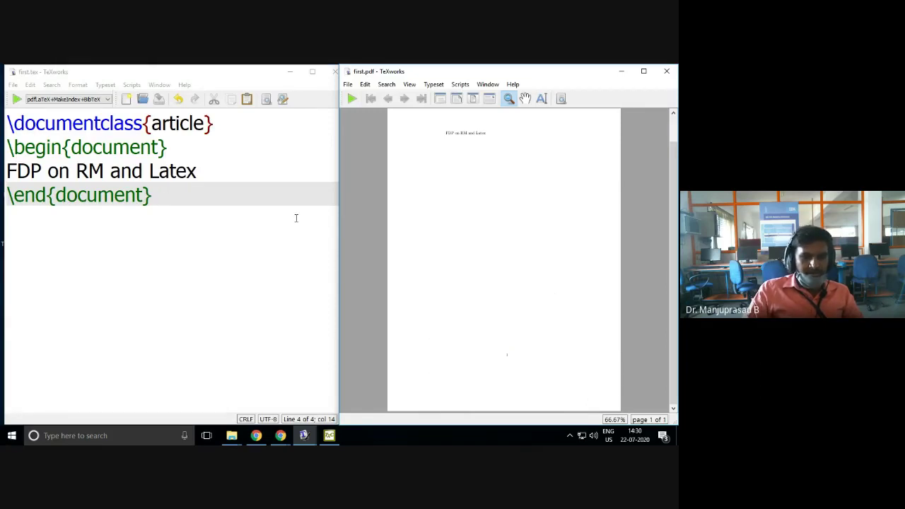
- Copy the body text, paste it ten times at the end of the same line, and typeset the document again
{"action": "triple_click", "coordinate": [198, 172]}
{"action": "left_click", "coordinate": [217, 176]}
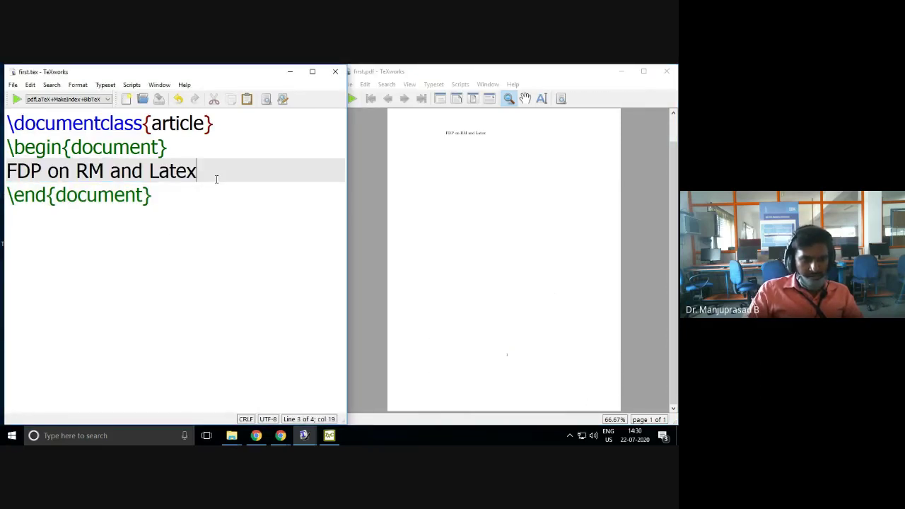
{"action": "key", "text": "ctrl+v"}
{"action": "key", "text": "ctrl+v"}
{"action": "key", "text": "ctrl+v"}
{"action": "key", "text": "ctrl+v"}
{"action": "key", "text": "ctrl+v"}
{"action": "key", "text": "ctrl+v"}
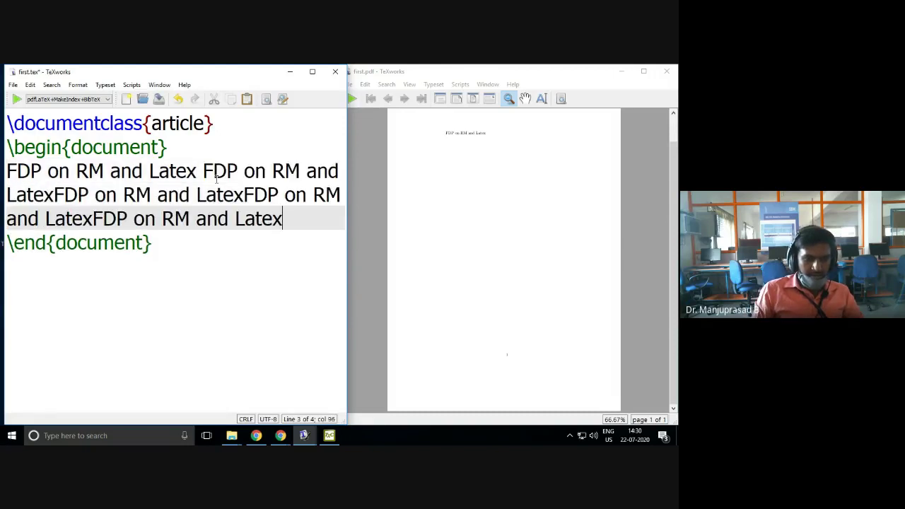
{"action": "key", "text": "ctrl+v"}
{"action": "key", "text": "ctrl+v"}
{"action": "key", "text": "ctrl+v"}
{"action": "key", "text": "ctrl+v"}
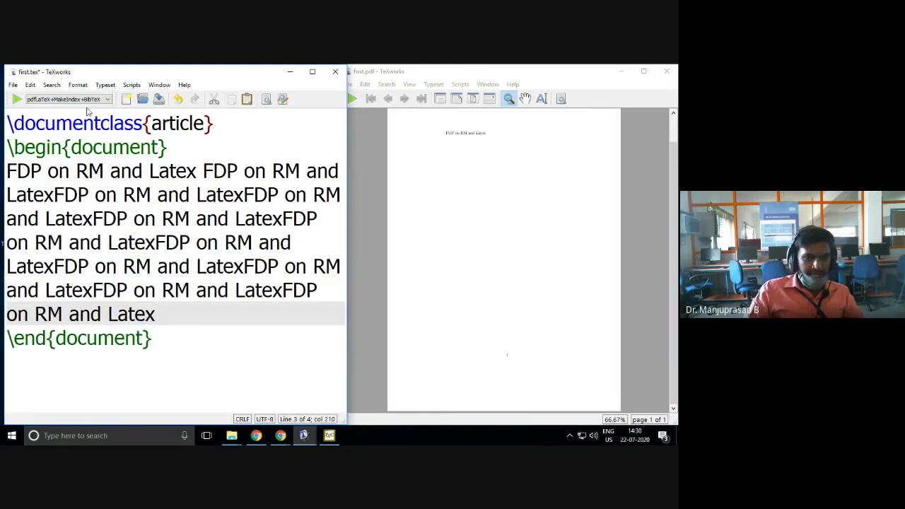
{"action": "left_click", "coordinate": [17, 98]}
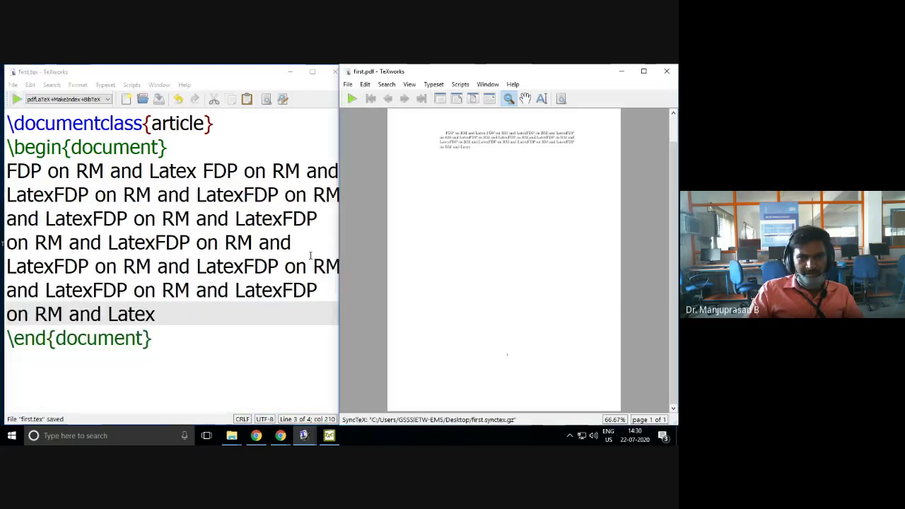
- Duplicate the whole paragraph below itself, separated by a blank line, and typeset the document
{"action": "triple_click", "coordinate": [154, 311]}
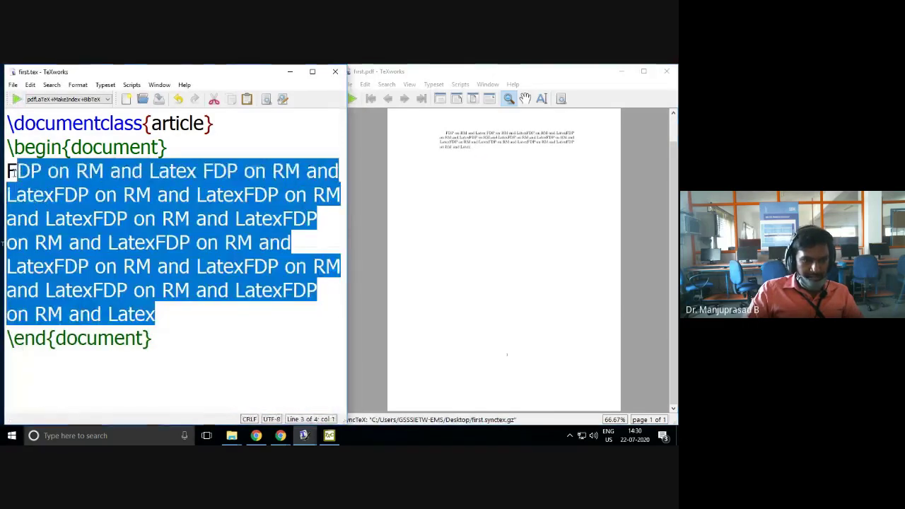
{"action": "key", "text": "ctrl+c"}
{"action": "left_click", "coordinate": [165, 319]}
{"action": "key", "text": "Return"}
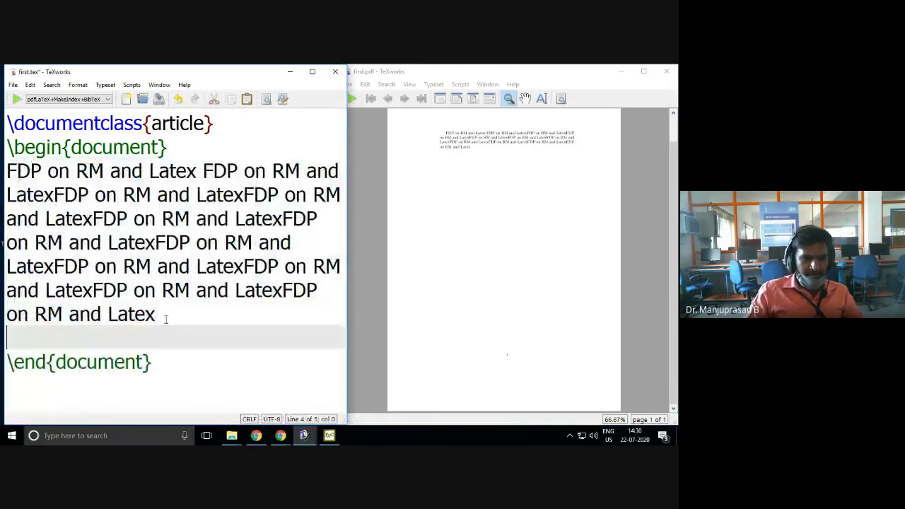
{"action": "key", "text": "Return"}
{"action": "key", "text": "ctrl+v"}
{"action": "left_click", "coordinate": [16, 99]}
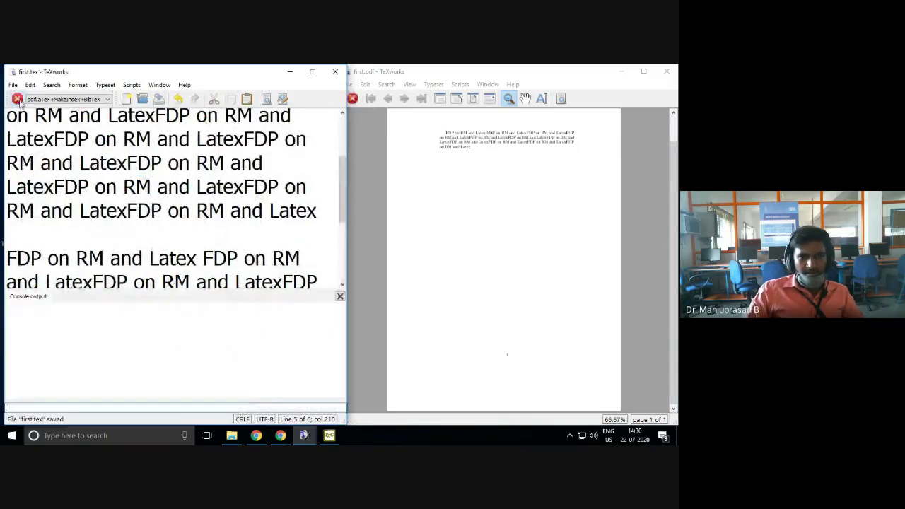
- Examine the two typeset paragraphs in the PDF preview, and jump from a line there to its source
{"action": "left_click_drag", "start_coordinate": [558, 205], "coordinate": [508, 212]}
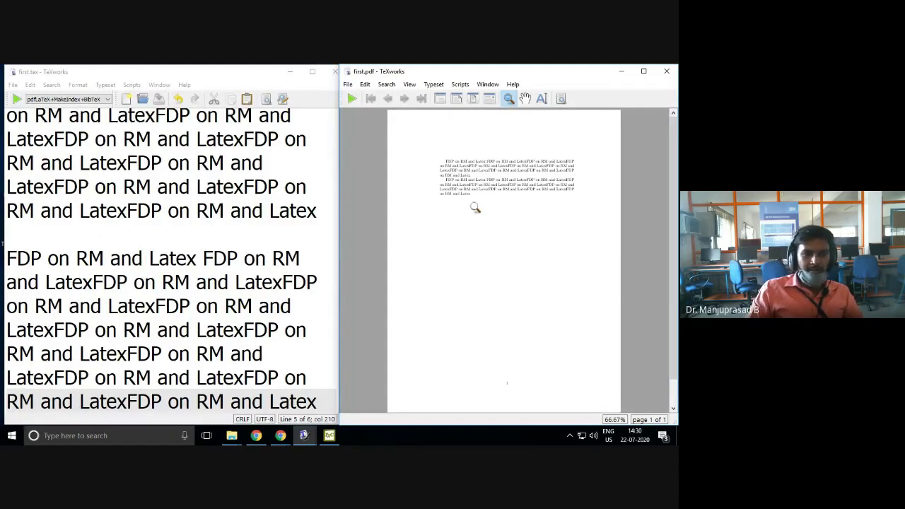
{"action": "left_click", "coordinate": [461, 184], "text": "ctrl"}
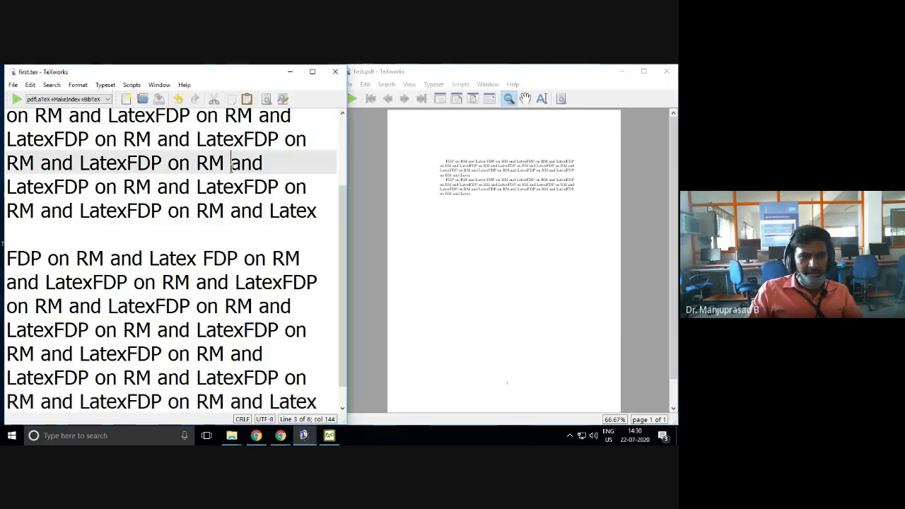
{"action": "scroll", "coordinate": [233, 164], "scroll_direction": "up", "scroll_amount": 2}
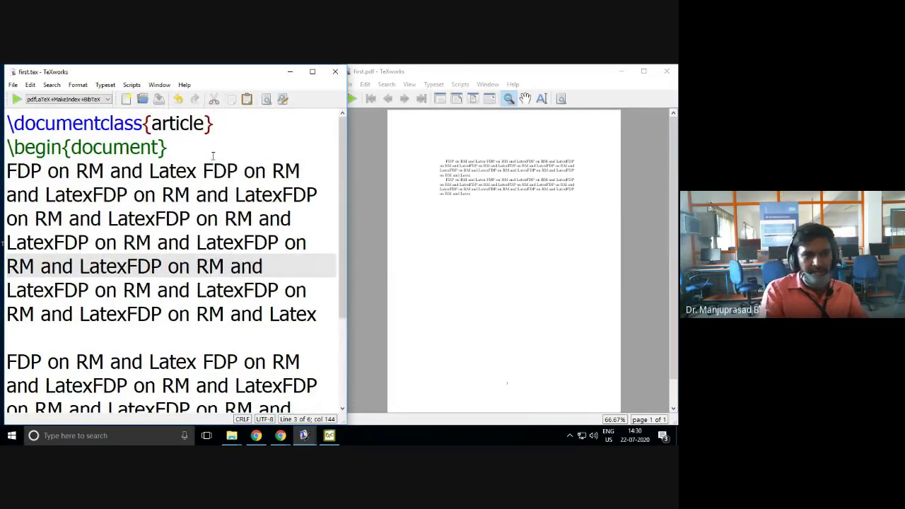
{"action": "left_click_drag", "start_coordinate": [464, 210], "coordinate": [495, 185]}
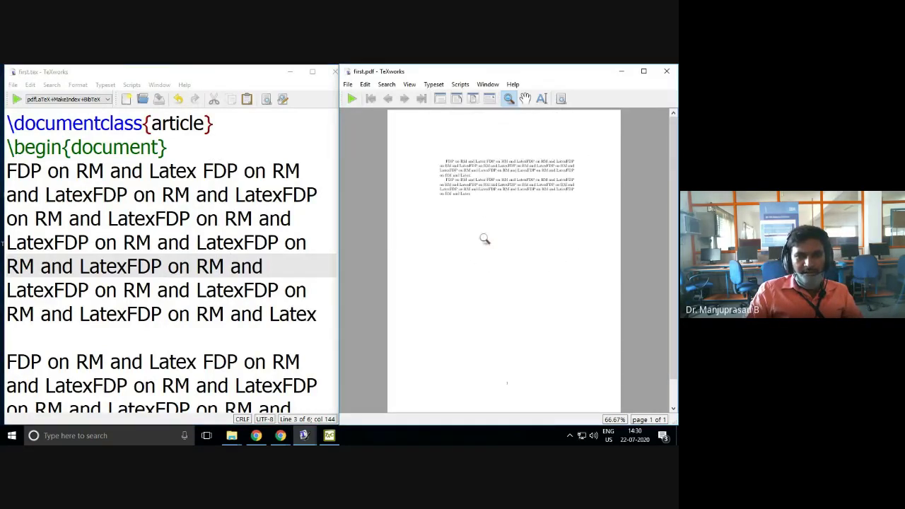
{"action": "scroll", "coordinate": [484, 240], "scroll_direction": "up", "scroll_amount": 1}
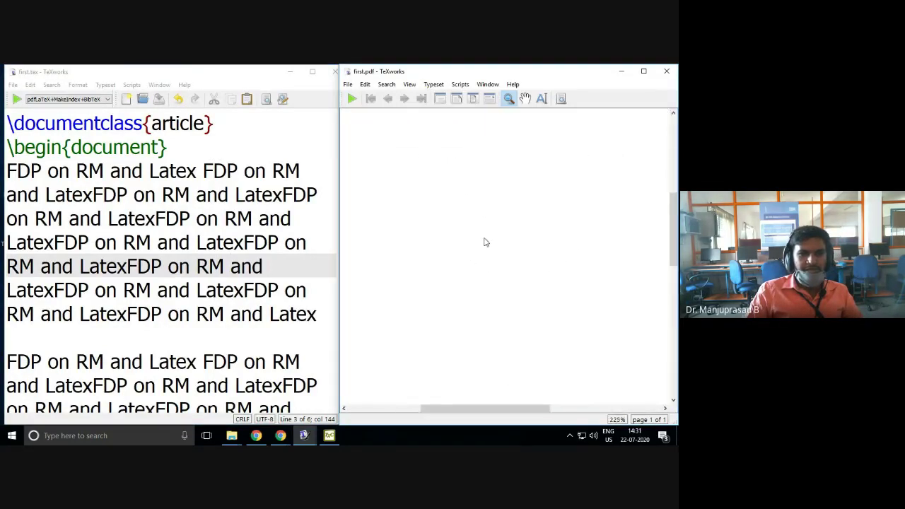
{"action": "scroll", "coordinate": [519, 207], "scroll_direction": "up", "scroll_amount": 1}
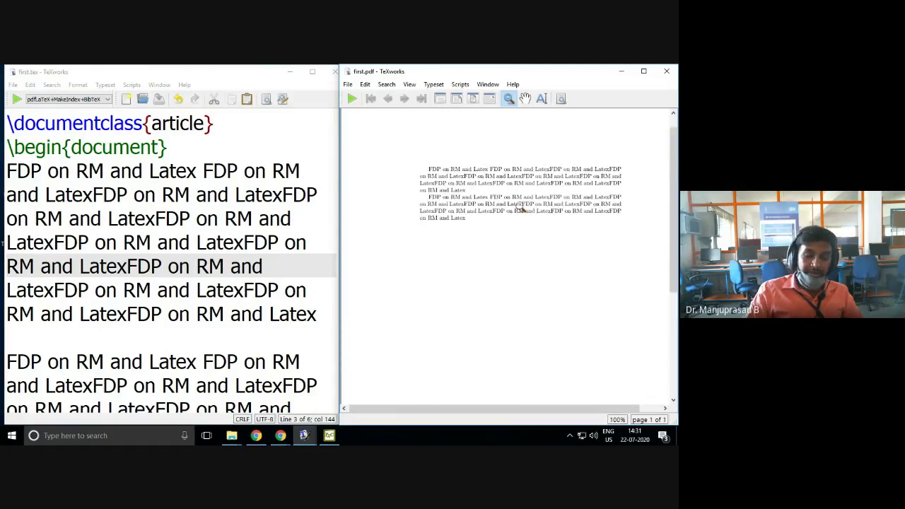
{"action": "scroll", "coordinate": [521, 206], "scroll_direction": "up", "scroll_amount": 1}
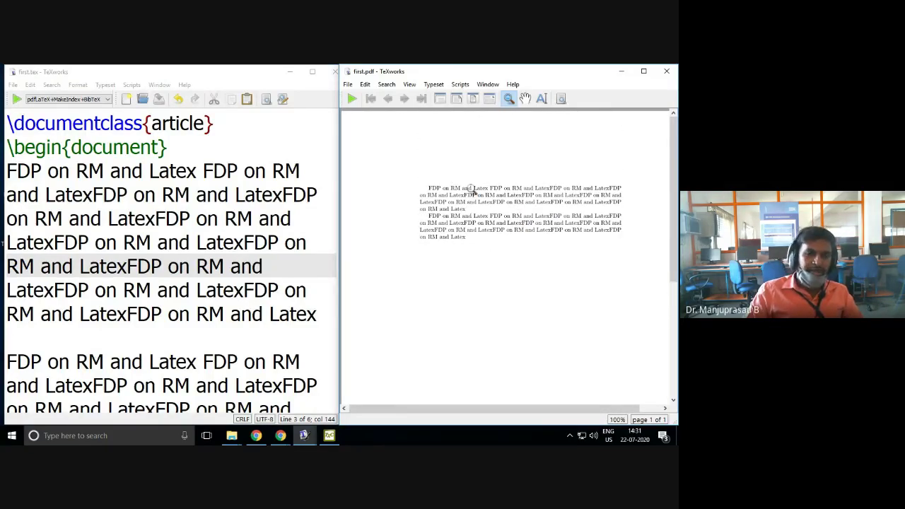
- Locate the word LatexFDP from the first paragraph's source in the PDF preview, and reduce the source text size
{"action": "left_click", "coordinate": [259, 197]}
{"action": "left_click", "coordinate": [259, 196], "text": "ctrl"}
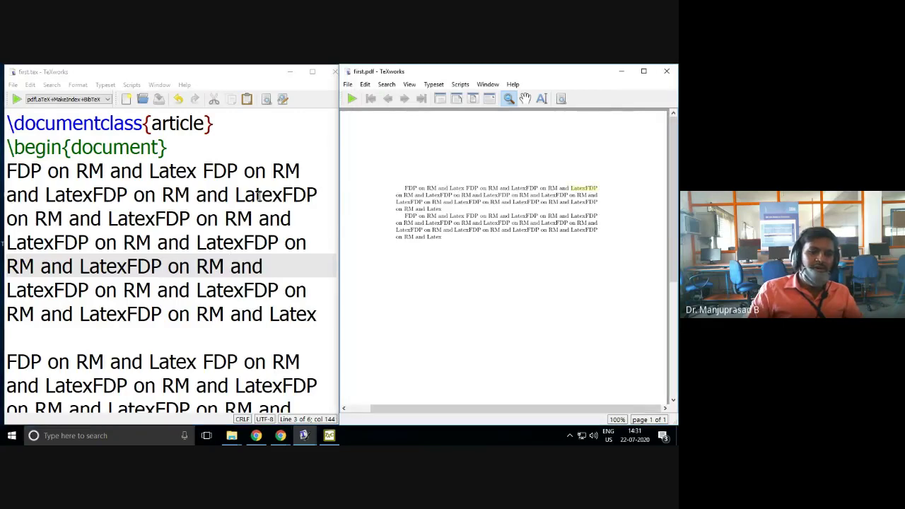
{"action": "scroll", "coordinate": [259, 196], "scroll_direction": "down", "scroll_amount": 1}
{"action": "scroll", "coordinate": [259, 197], "scroll_direction": "down", "scroll_amount": 3}
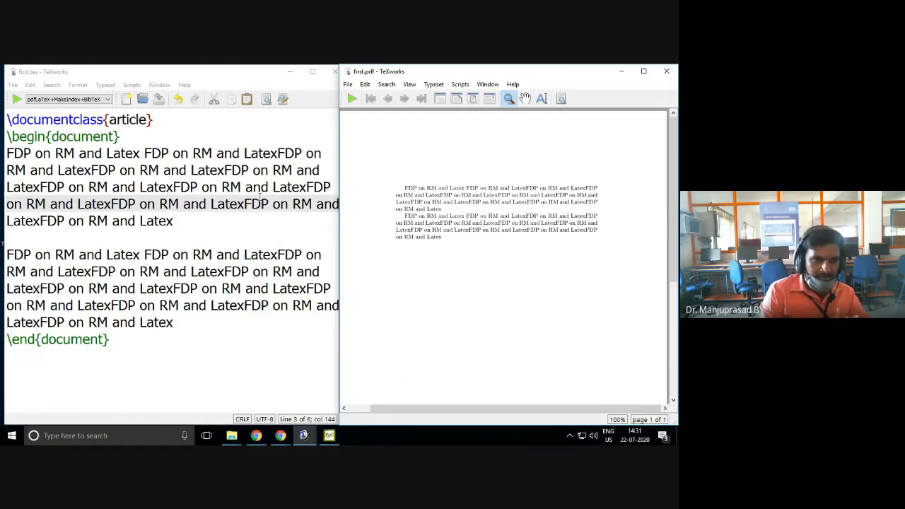
- Remove the blank line between the two paragraphs in the source
{"action": "left_click", "coordinate": [52, 74]}
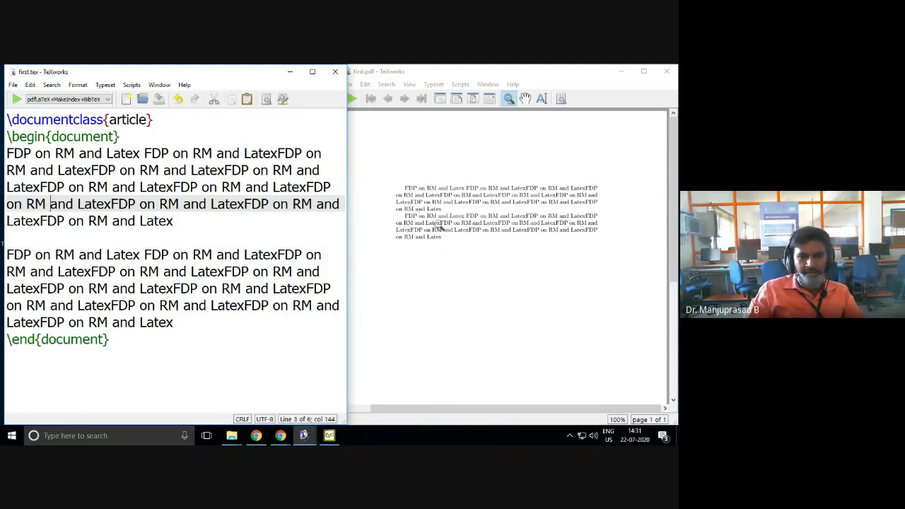
{"action": "scroll", "coordinate": [439, 225], "scroll_direction": "up", "scroll_amount": 2}
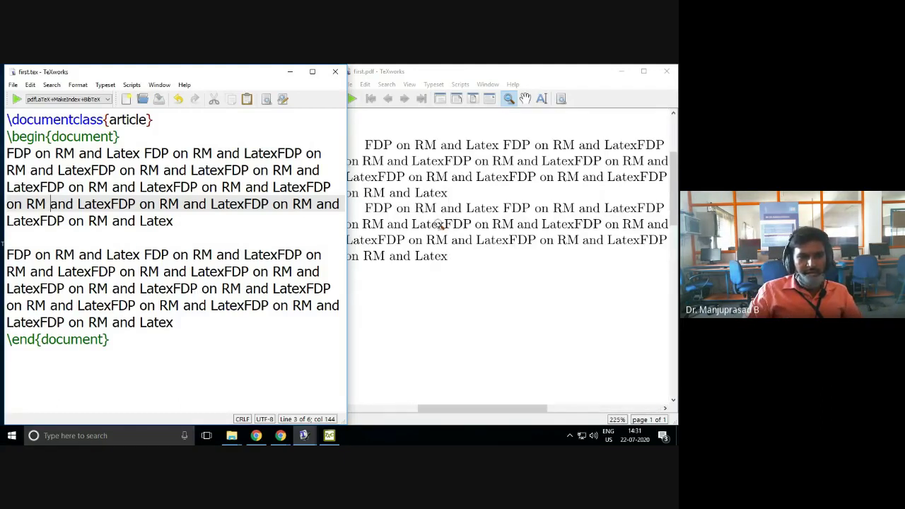
{"action": "left_click", "coordinate": [146, 233]}
{"action": "key", "text": "Delete"}
{"action": "scroll", "coordinate": [481, 205], "scroll_direction": "up", "scroll_amount": 3}
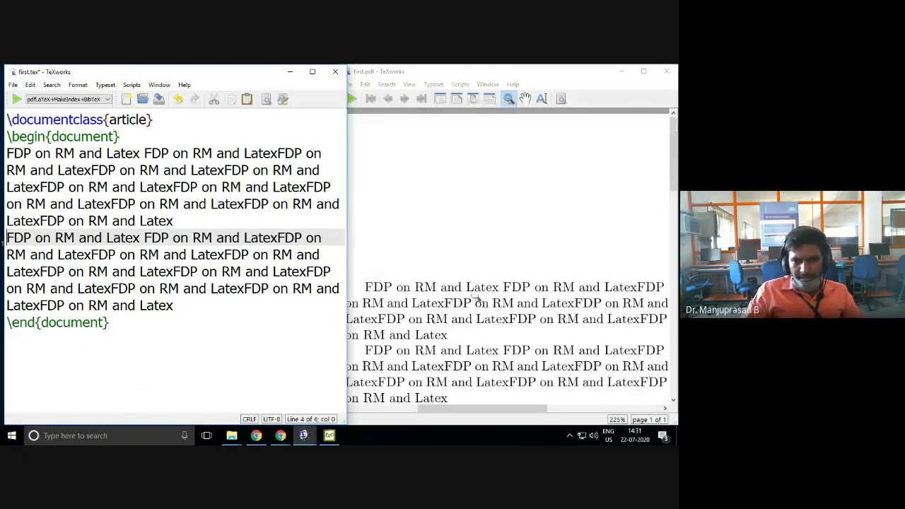
{"action": "scroll", "coordinate": [487, 235], "scroll_direction": "down", "scroll_amount": 4}
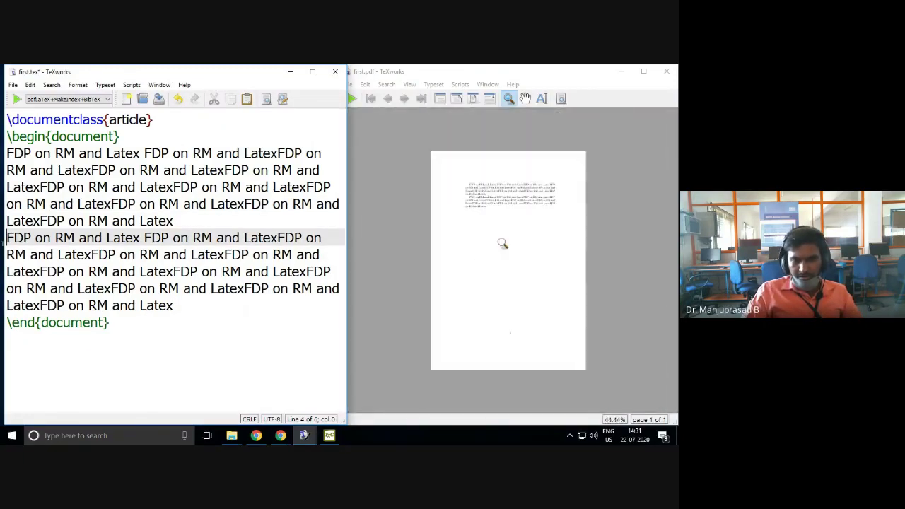
- Insert three blank lines between \documentclass{article} and \begin{document}, and place the cursor on the first of them
{"action": "left_click", "coordinate": [186, 121]}
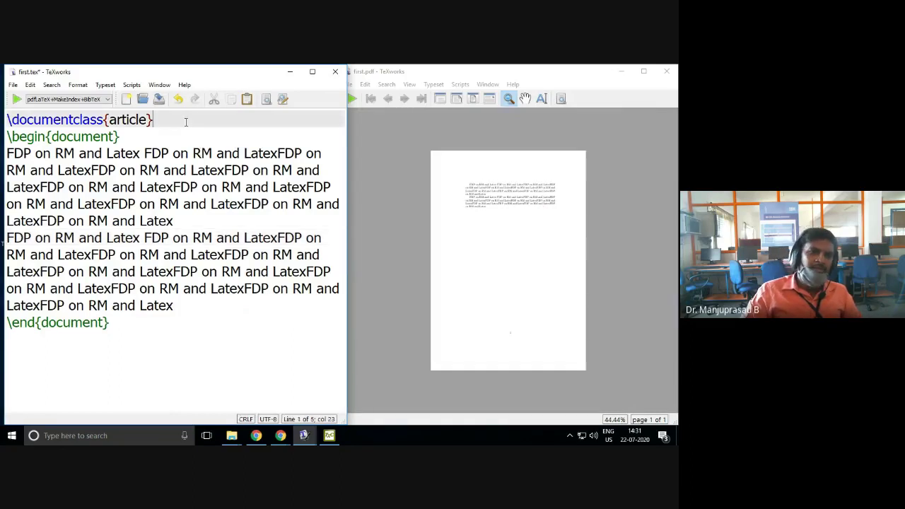
{"action": "key", "text": "Return"}
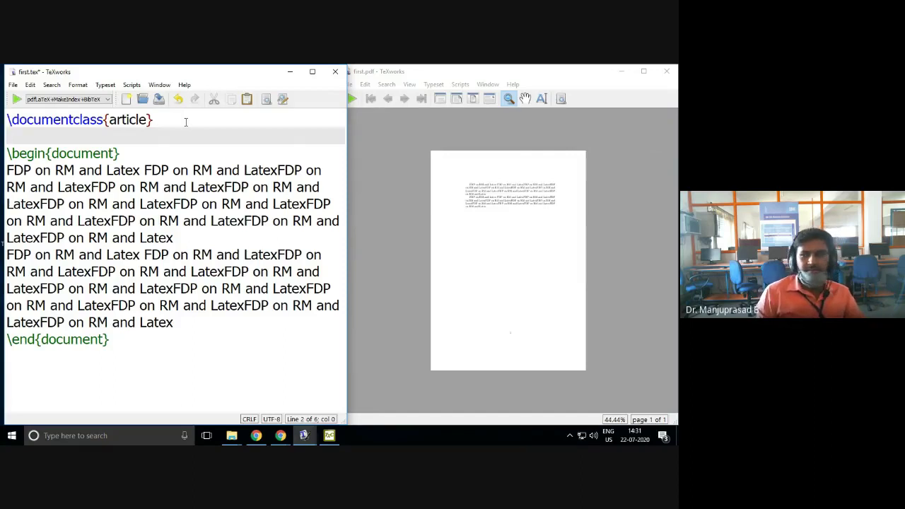
{"action": "key", "text": "Return"}
{"action": "key", "text": "Return"}
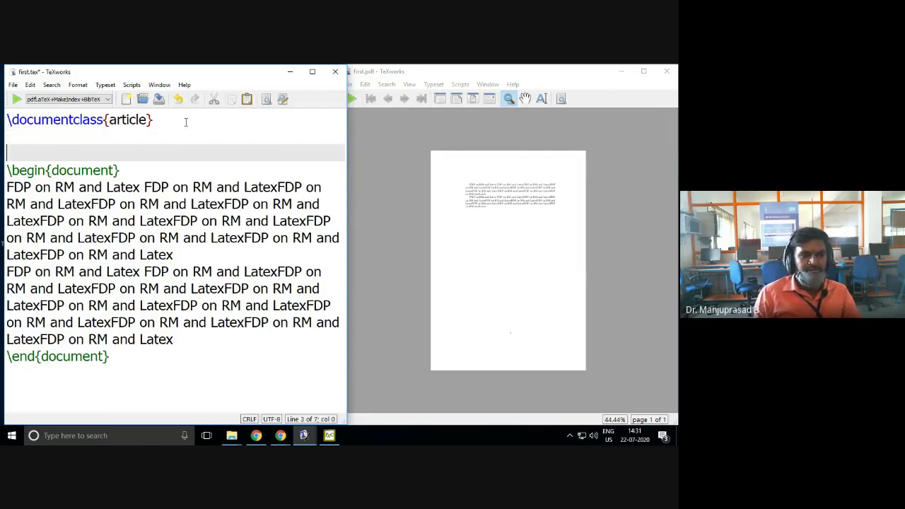
{"action": "key", "text": "Up"}
{"action": "key", "text": "Up"}
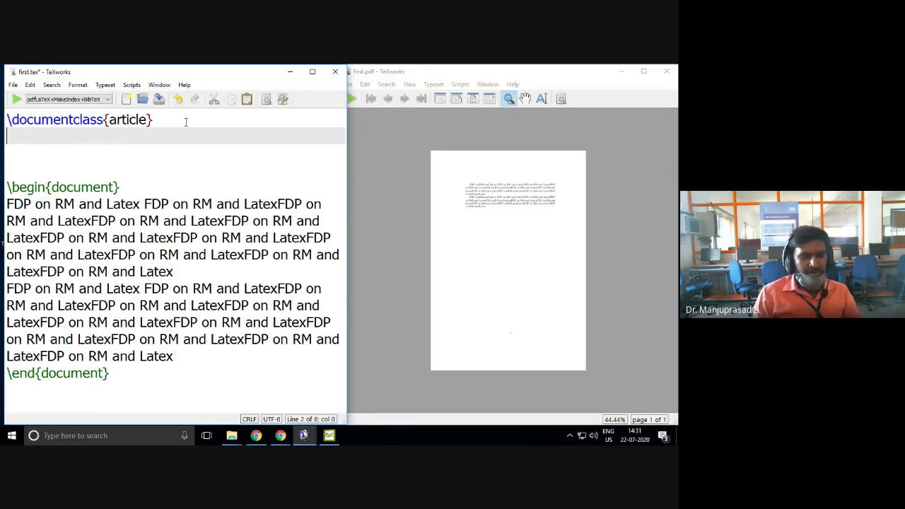
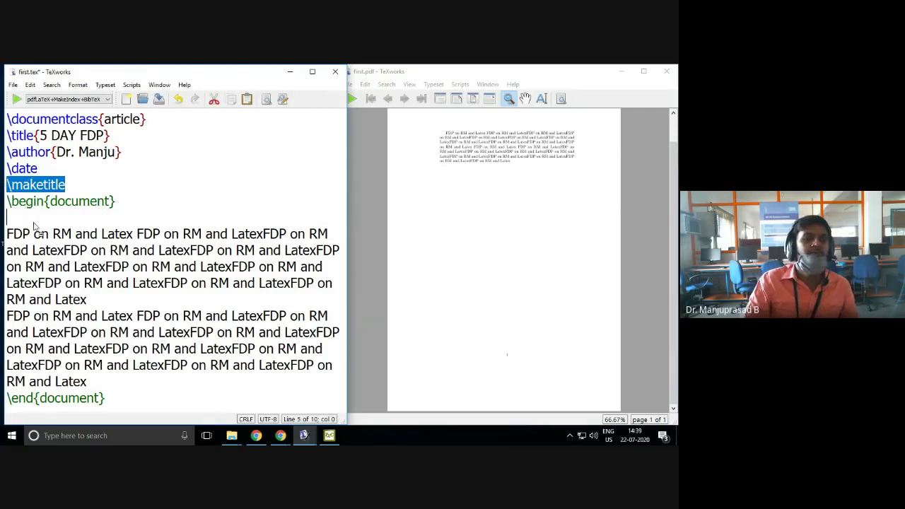
- Move \maketitle to just below \begin{document}, leaving no blank line in its old place, and typeset the document
{"action": "left_click", "coordinate": [176, 212]}
{"action": "left_click", "coordinate": [17, 98]}
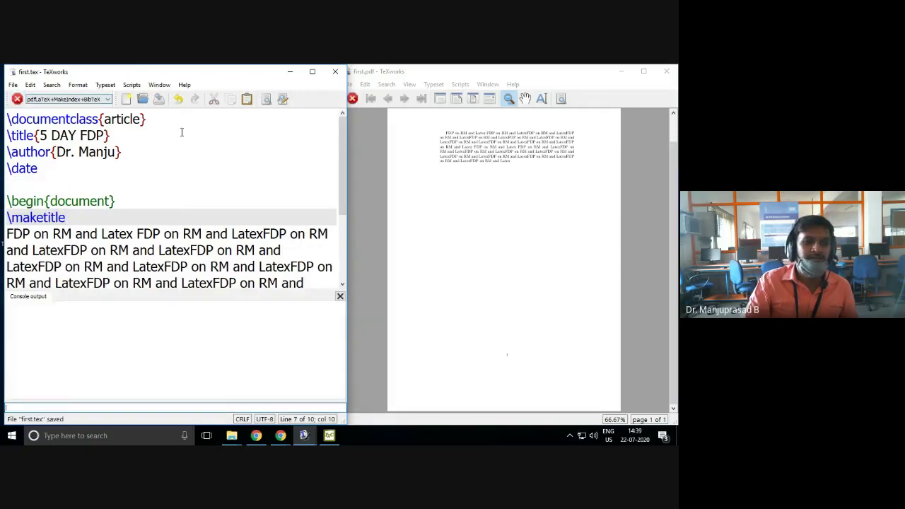
{"action": "left_click", "coordinate": [131, 186]}
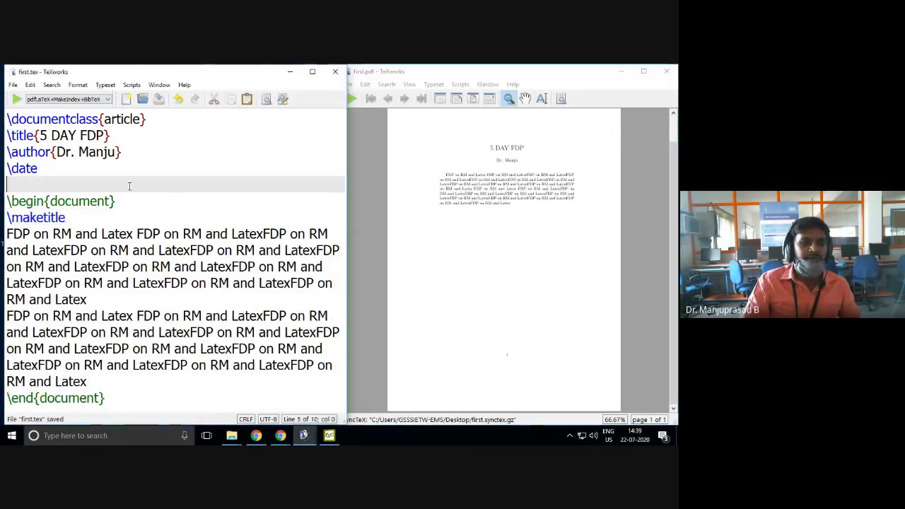
{"action": "key", "text": "Delete"}
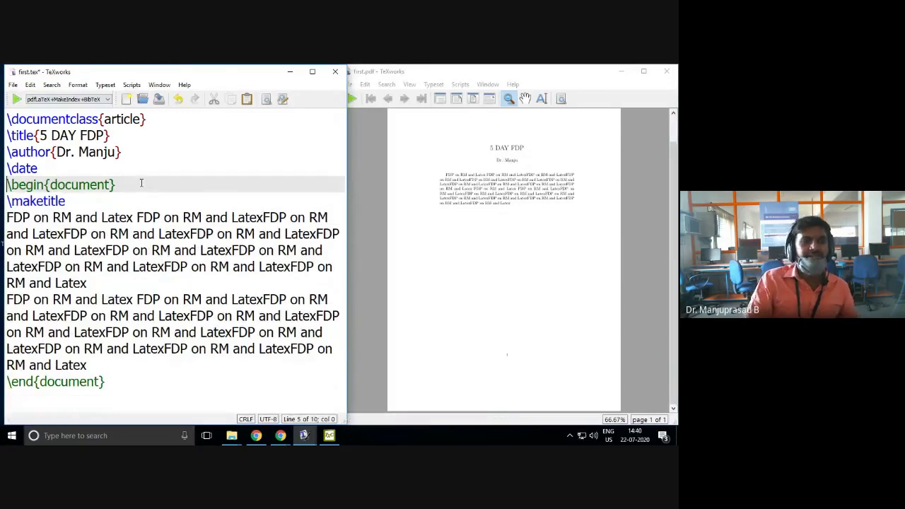
- Complete the date command in the preamble as \date{22 July 2020} and typeset the document
{"action": "left_click_drag", "start_coordinate": [62, 171], "coordinate": [4, 129]}
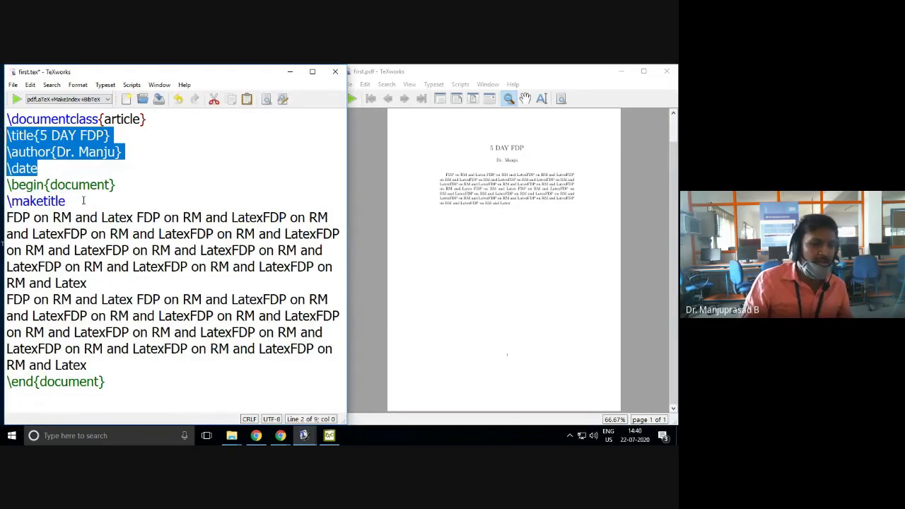
{"action": "left_click_drag", "start_coordinate": [75, 201], "coordinate": [6, 201]}
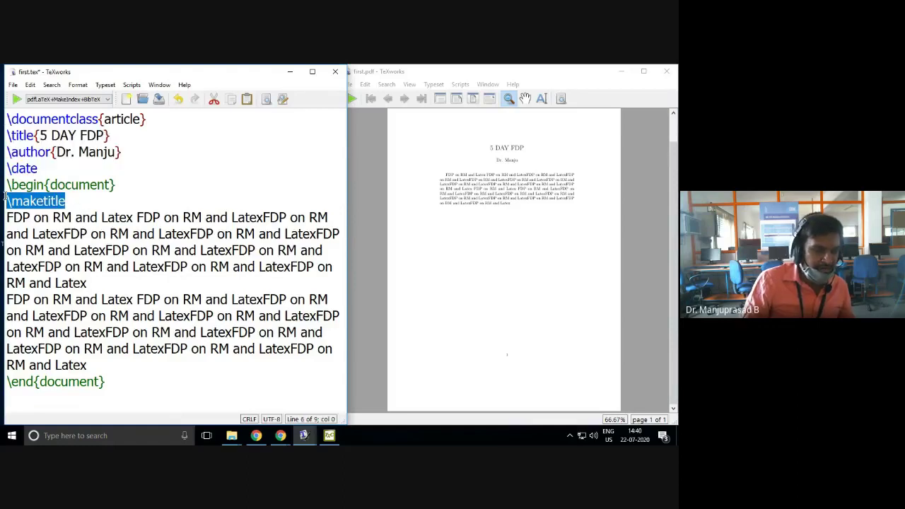
{"action": "left_click", "coordinate": [68, 171]}
{"action": "type", "text": "{"}
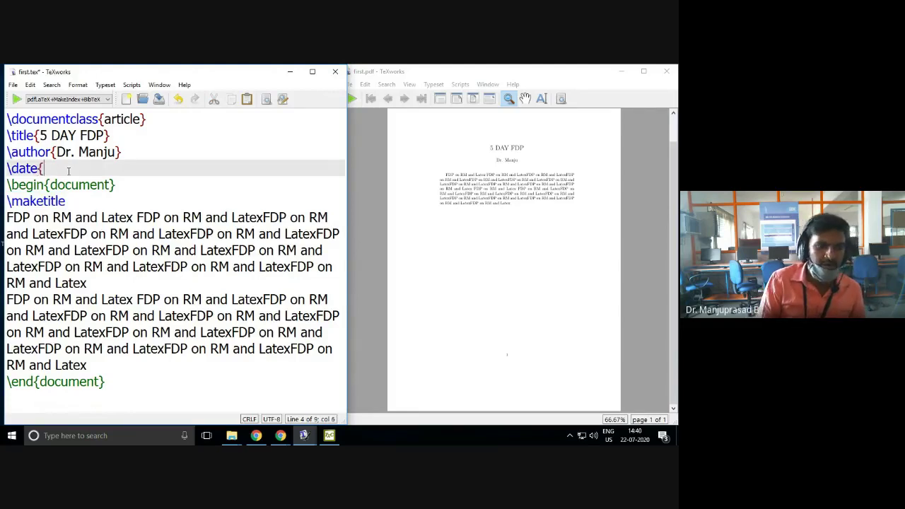
{"action": "type", "text": "22"}
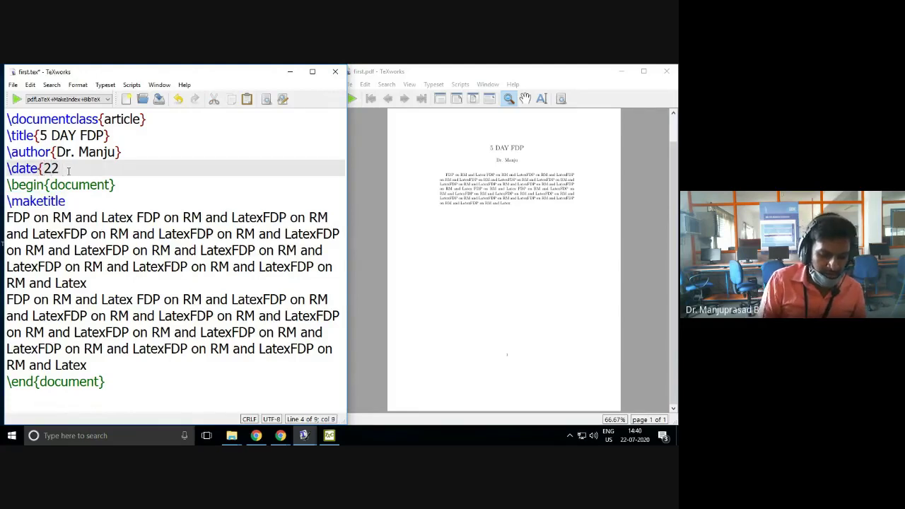
{"action": "type", "text": " July 20"}
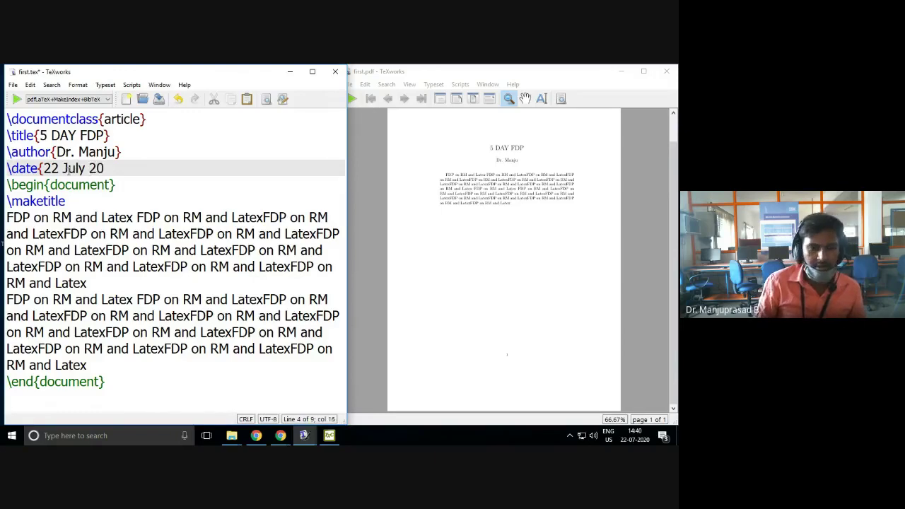
{"action": "type", "text": "20}"}
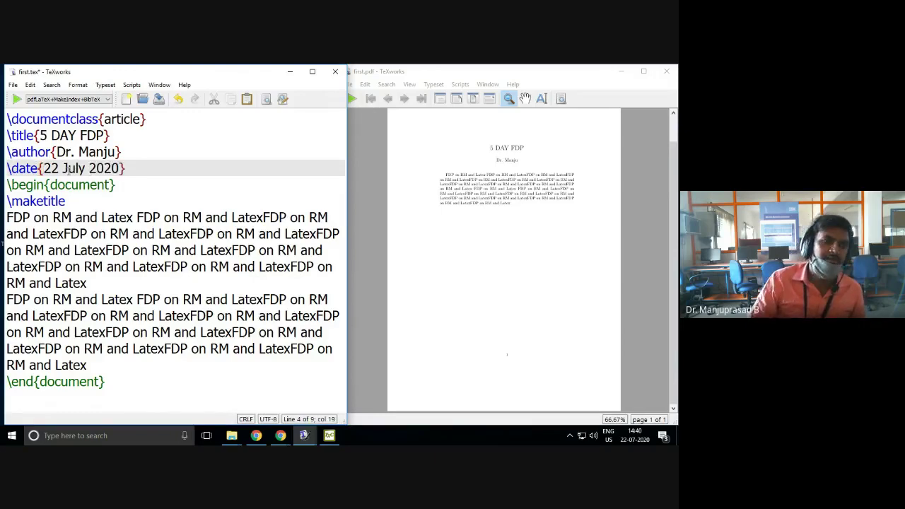
{"action": "left_click", "coordinate": [16, 99]}
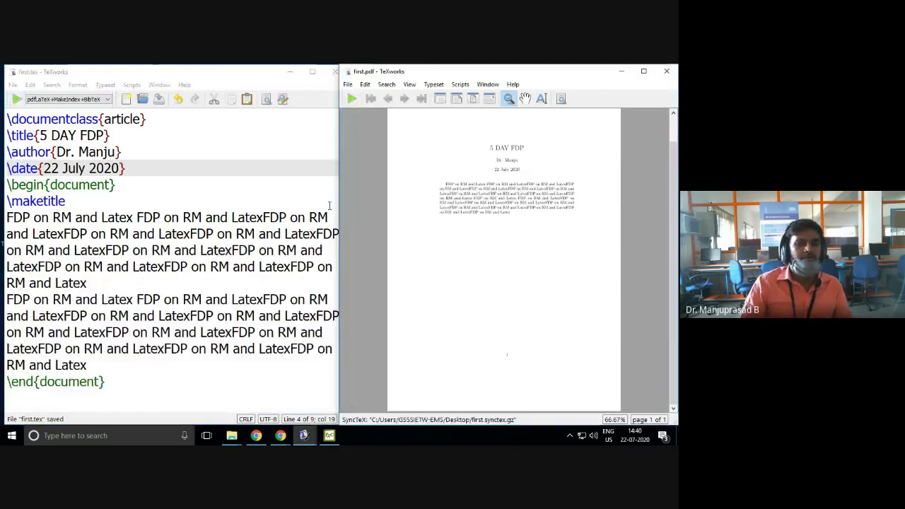
- Compare the typeset title, author and date in the PDF preview with \maketitle in the source, and reduce the source text size
{"action": "left_click", "coordinate": [514, 200], "text": "ctrl"}
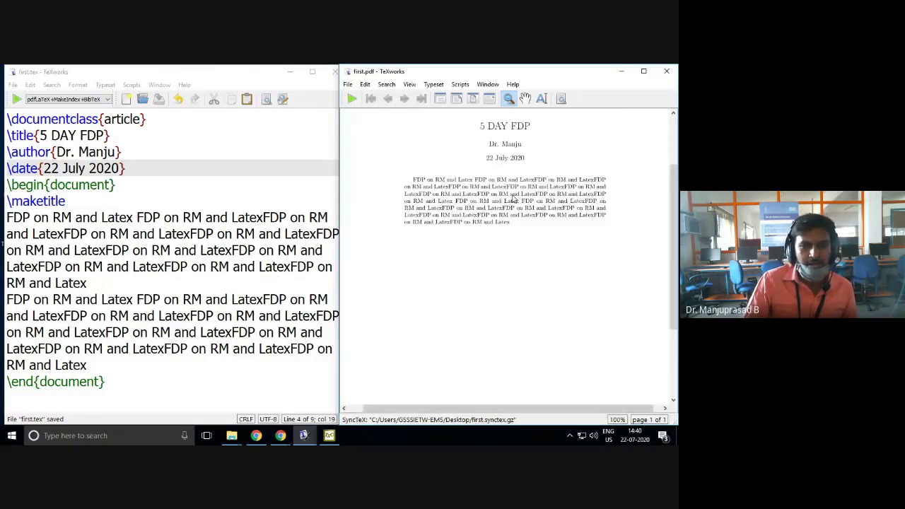
{"action": "left_click", "coordinate": [514, 200], "text": "ctrl+shift"}
{"action": "left_click", "coordinate": [171, 195]}
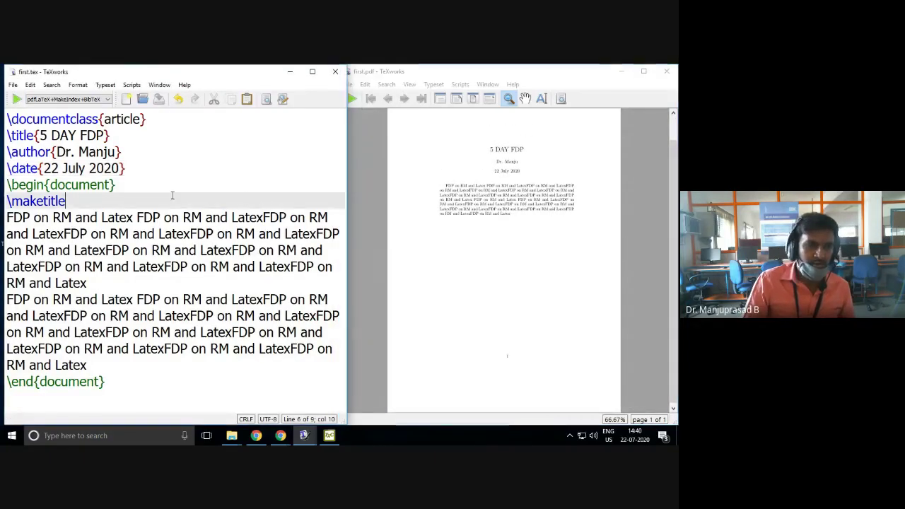
{"action": "scroll", "coordinate": [171, 195], "scroll_direction": "down", "scroll_amount": 2}
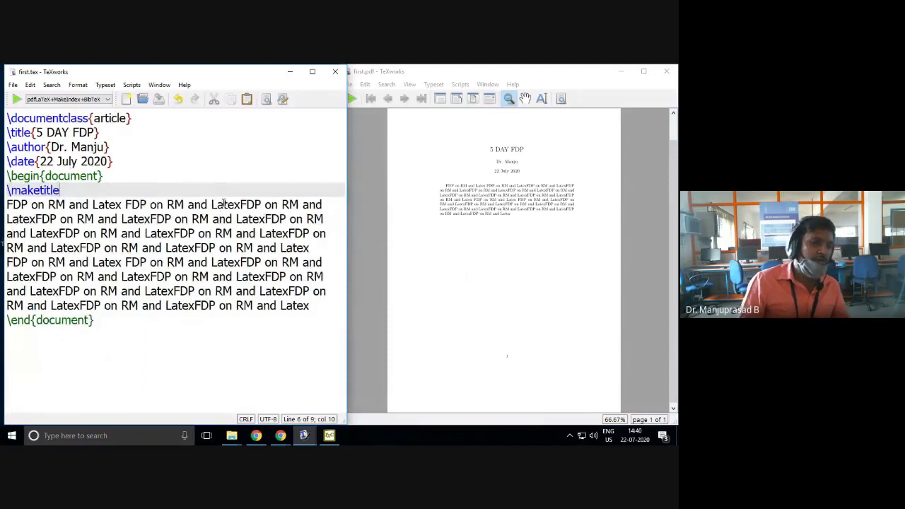
{"action": "left_click_drag", "start_coordinate": [67, 188], "coordinate": [8, 190]}
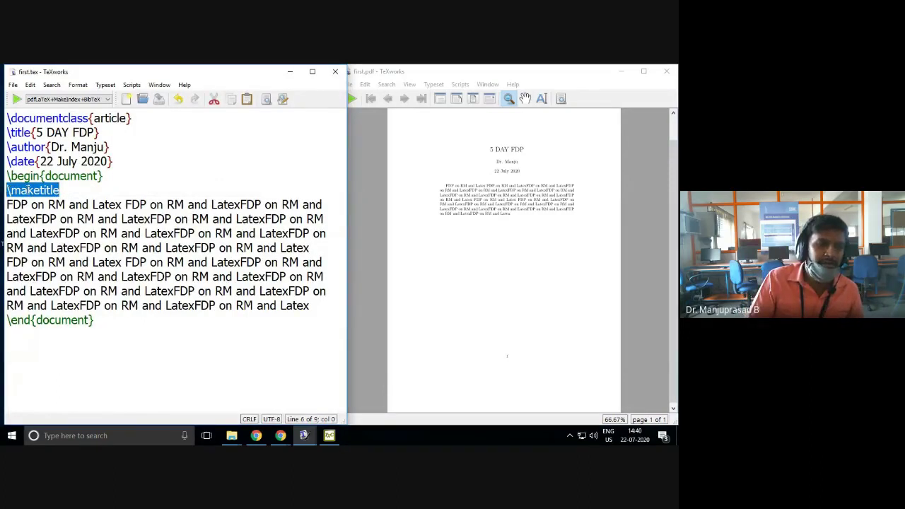
{"action": "left_click_drag", "start_coordinate": [25, 190], "coordinate": [99, 190]}
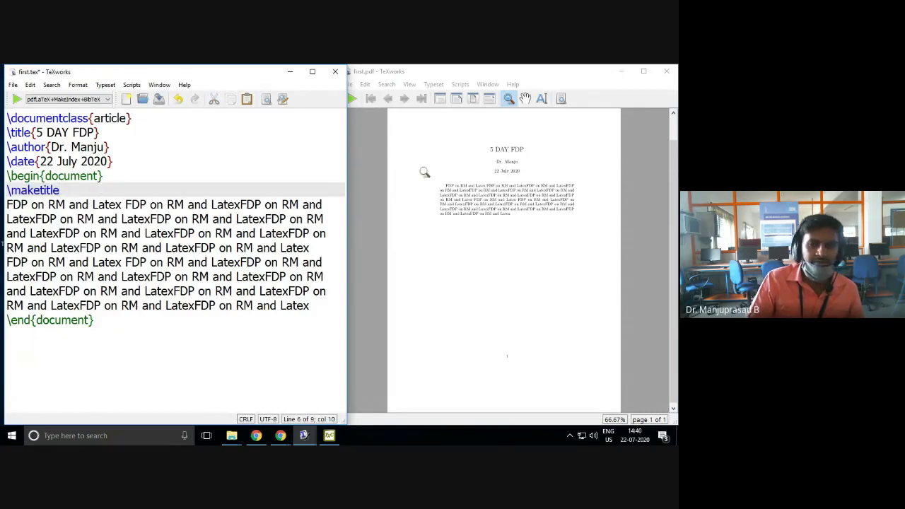
{"action": "left_click_drag", "start_coordinate": [487, 187], "coordinate": [508, 173]}
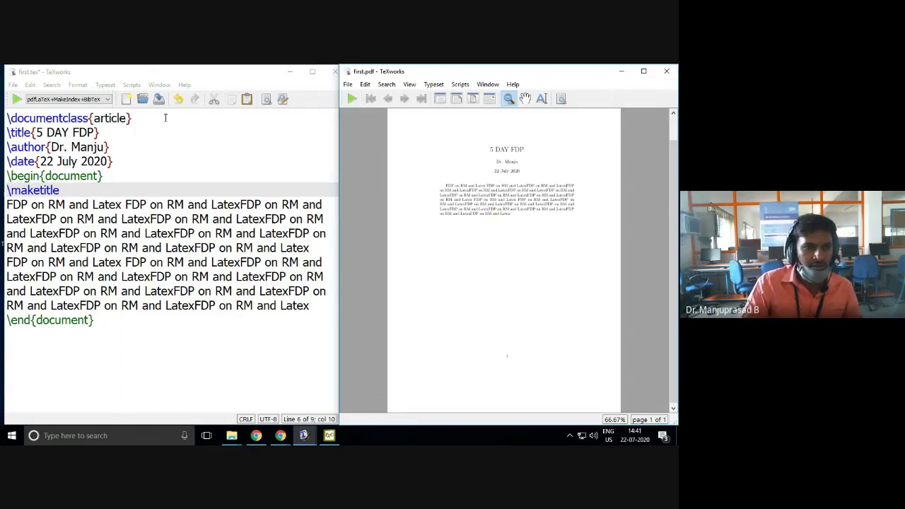
- Change the document class to report, typeset it, and view both whole pages in the PDF preview
{"action": "left_click_drag", "start_coordinate": [130, 119], "coordinate": [93, 118]}
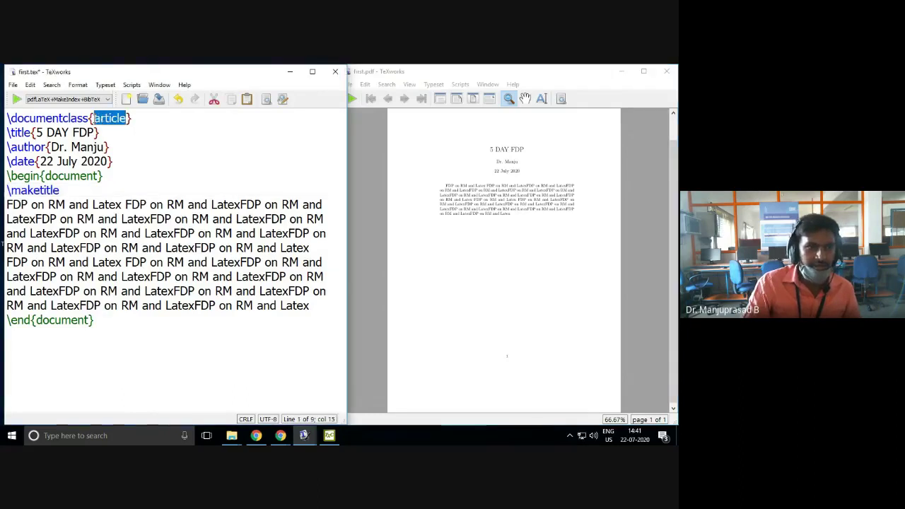
{"action": "type", "text": "report"}
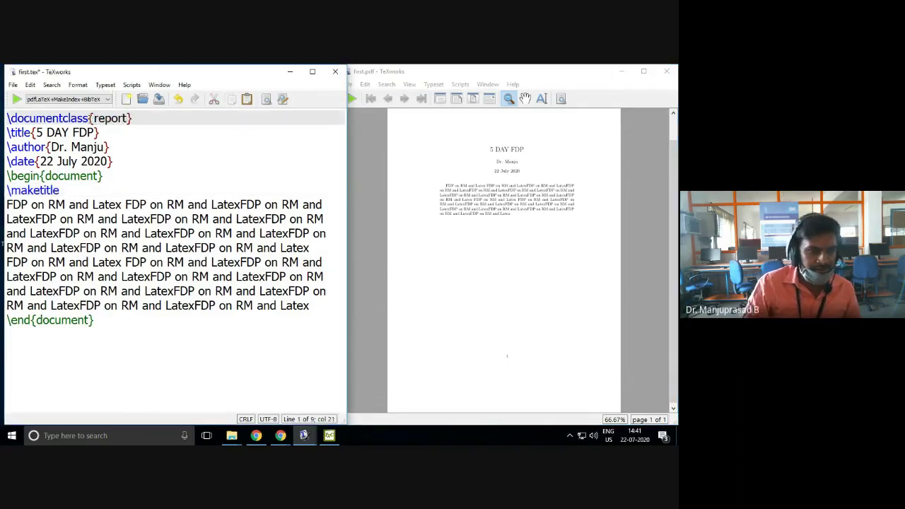
{"action": "left_click", "coordinate": [15, 99]}
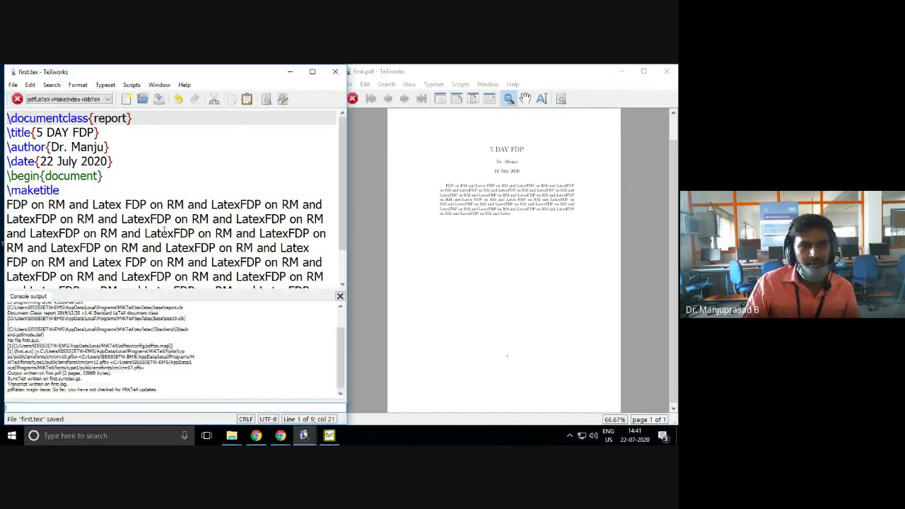
{"action": "left_click_drag", "start_coordinate": [500, 205], "coordinate": [509, 297]}
{"action": "scroll", "coordinate": [507, 220], "scroll_direction": "down", "scroll_amount": 5}
{"action": "key", "text": "ctrl+minus"}
{"action": "key", "text": "ctrl+minus"}
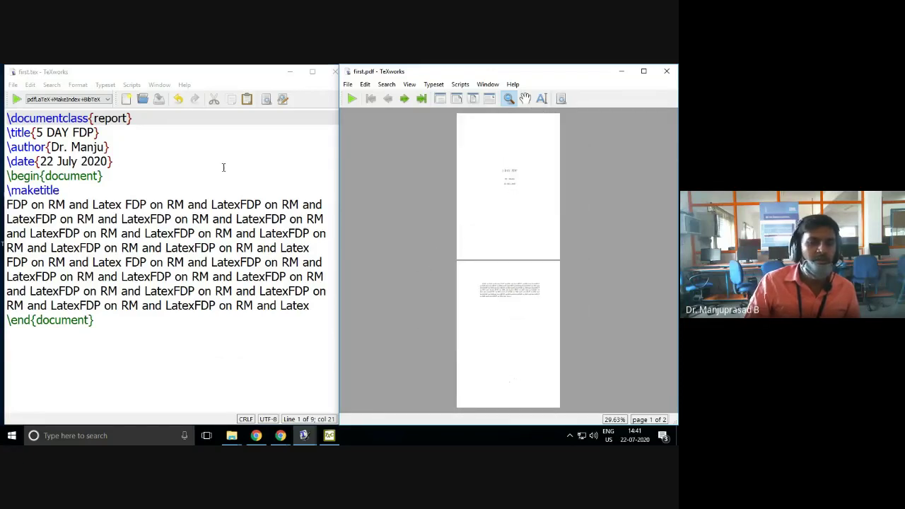
- Change the document class to book and typeset the document
{"action": "left_click", "coordinate": [125, 121]}
{"action": "left_click_drag", "start_coordinate": [130, 118], "coordinate": [92, 118]}
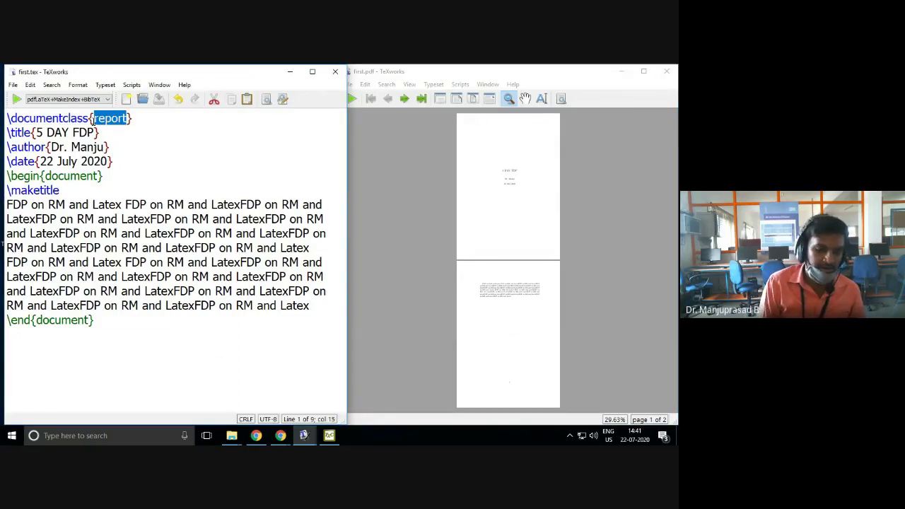
{"action": "type", "text": "book"}
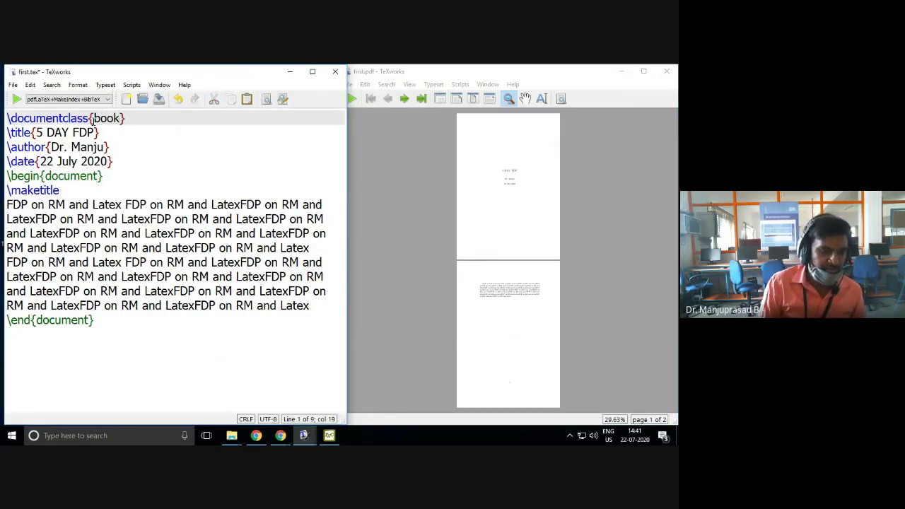
{"action": "key", "text": "ctrl+t"}
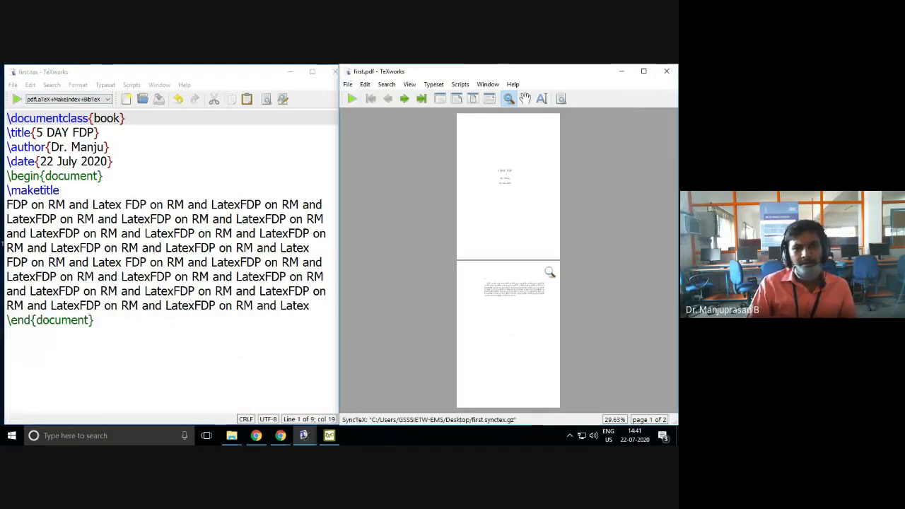
- Examine the title page and the second page of the typeset book in the PDF preview, including the page number above the text
{"action": "left_click_drag", "start_coordinate": [525, 176], "coordinate": [516, 175]}
{"action": "left_click_drag", "start_coordinate": [495, 283], "coordinate": [488, 281]}
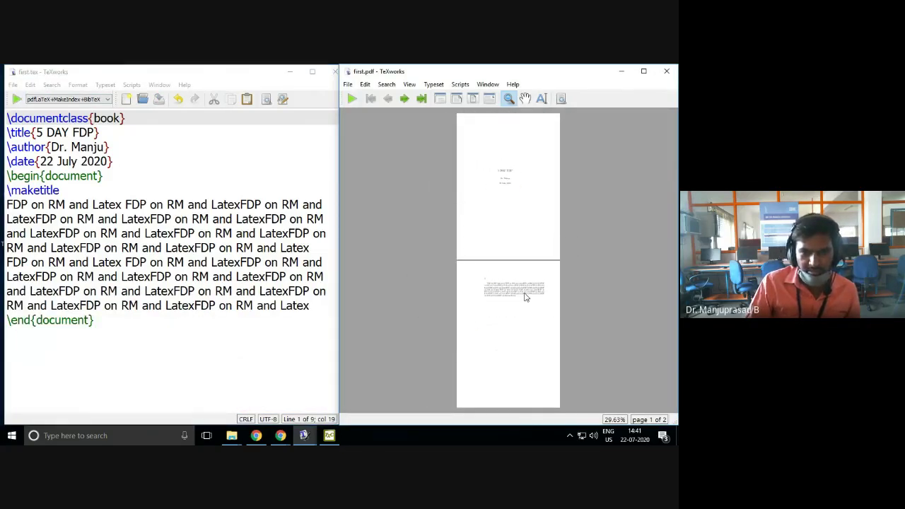
{"action": "left_click", "coordinate": [525, 297]}
{"action": "left_click_drag", "start_coordinate": [363, 235], "coordinate": [361, 233]}
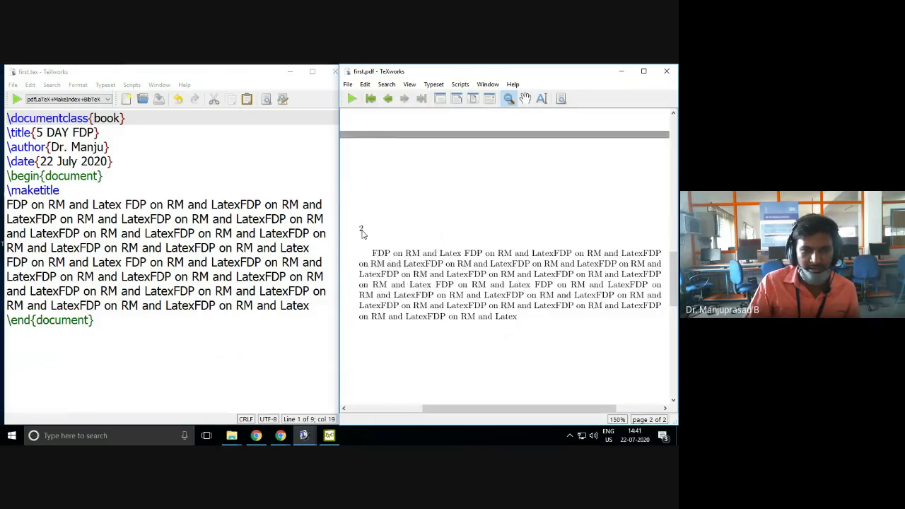
{"action": "left_click", "coordinate": [361, 233], "text": "ctrl"}
{"action": "left_click_drag", "start_coordinate": [644, 251], "coordinate": [579, 240]}
{"action": "left_click", "coordinate": [579, 240]}
{"action": "left_click", "coordinate": [500, 240]}
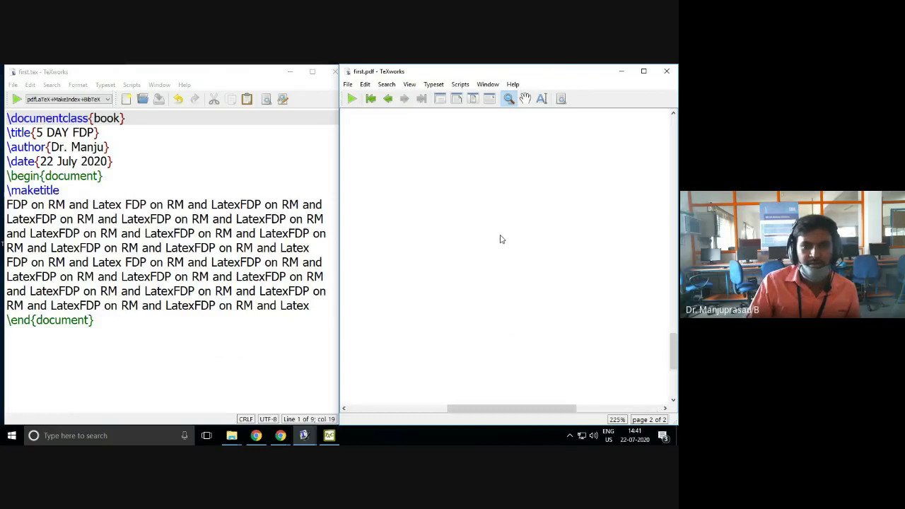
{"action": "left_click", "coordinate": [499, 240], "text": "ctrl"}
{"action": "left_click", "coordinate": [493, 236]}
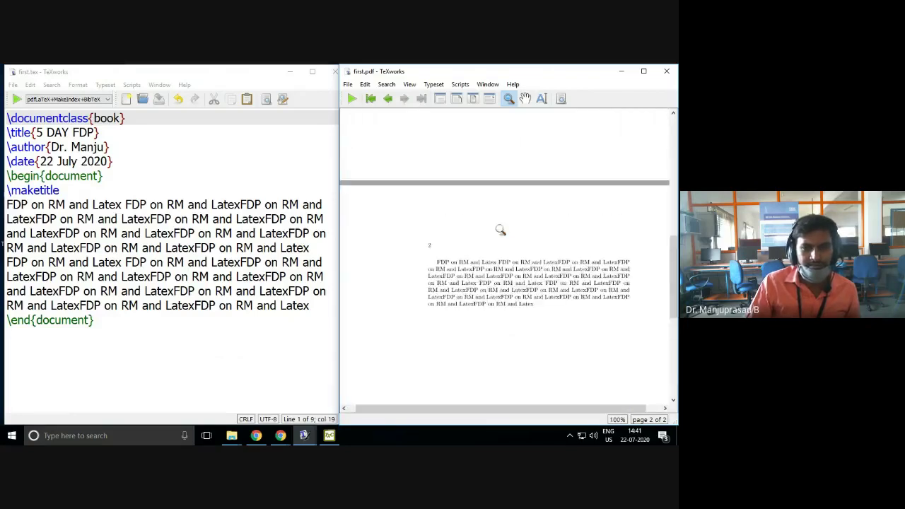
{"action": "scroll", "coordinate": [501, 230], "scroll_direction": "up", "scroll_amount": 10}
{"action": "left_click", "coordinate": [536, 226], "text": "ctrl"}
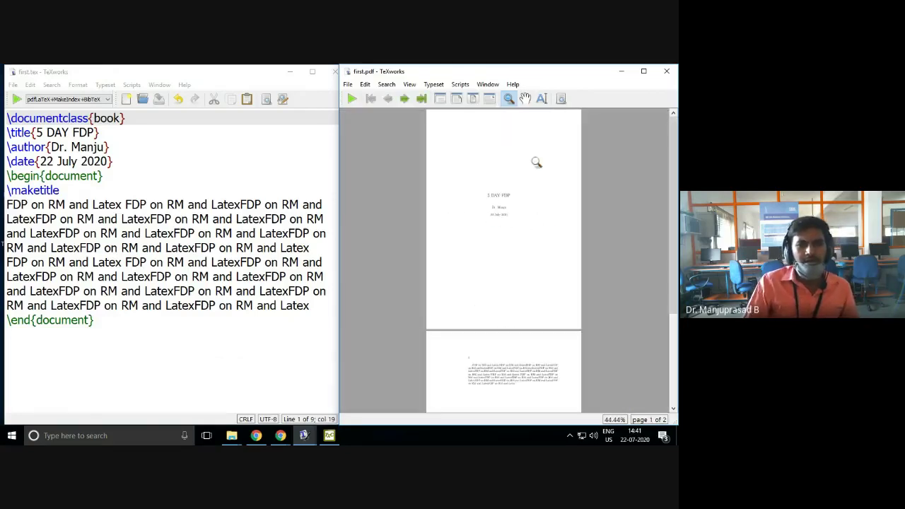
{"action": "left_click", "coordinate": [499, 196]}
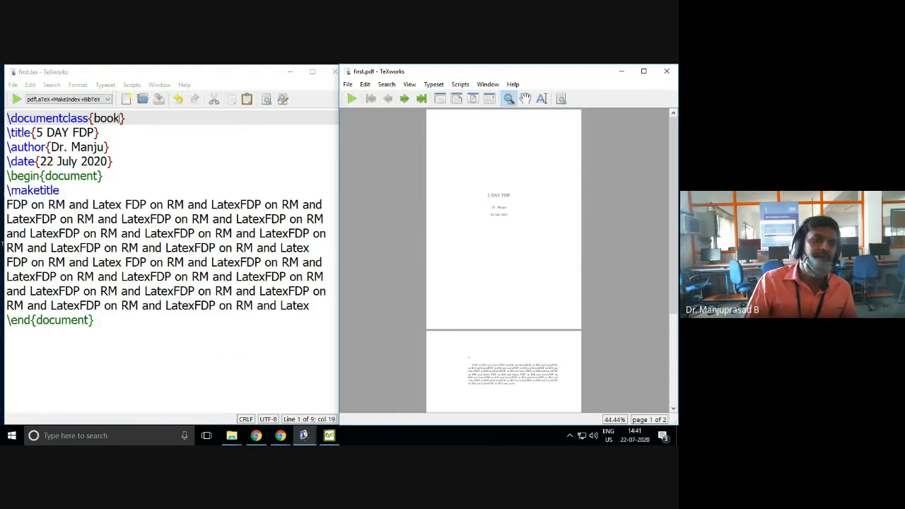
- Review the book class and the title, author and date lines in the source, enlarging the source text
{"action": "left_click_drag", "start_coordinate": [122, 118], "coordinate": [94, 118]}
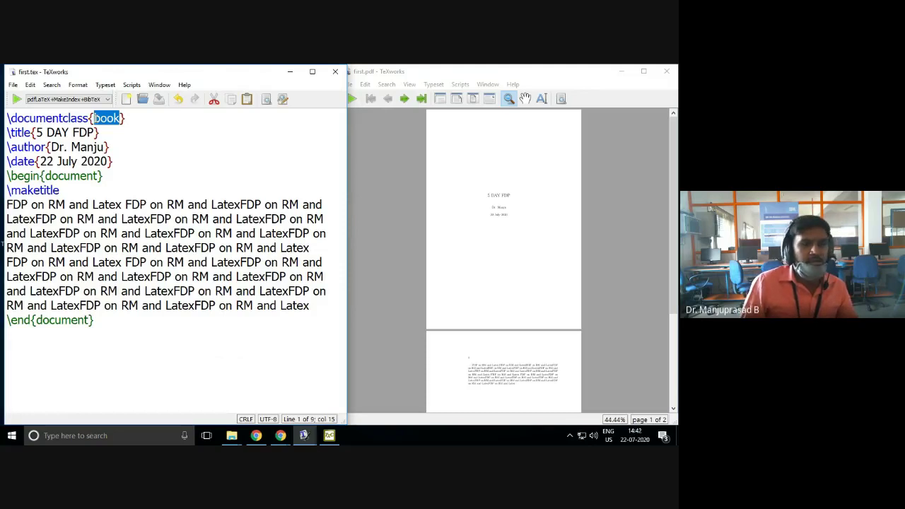
{"action": "left_click", "coordinate": [136, 123]}
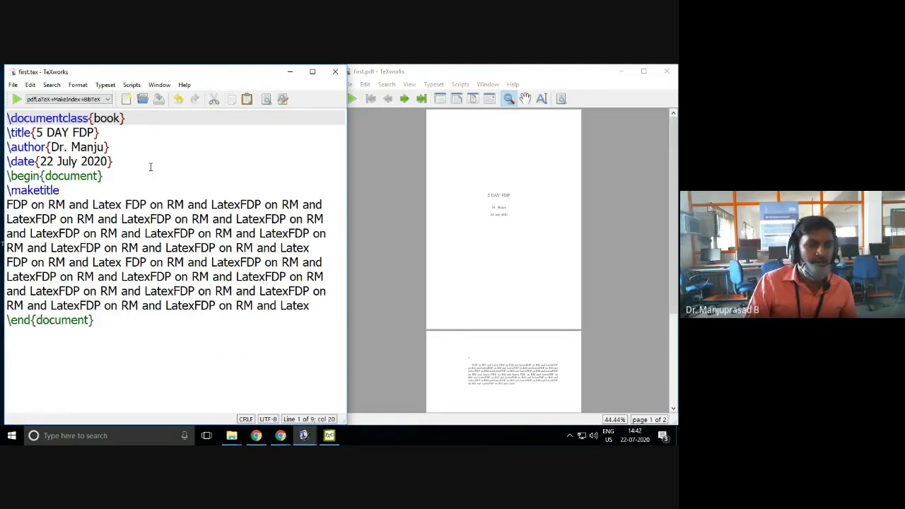
{"action": "scroll", "coordinate": [150, 167], "scroll_direction": "up", "scroll_amount": 1}
{"action": "scroll", "coordinate": [150, 167], "scroll_direction": "up", "scroll_amount": 1}
{"action": "key", "text": "Down"}
{"action": "key", "text": "Down"}
{"action": "key", "text": "Down"}
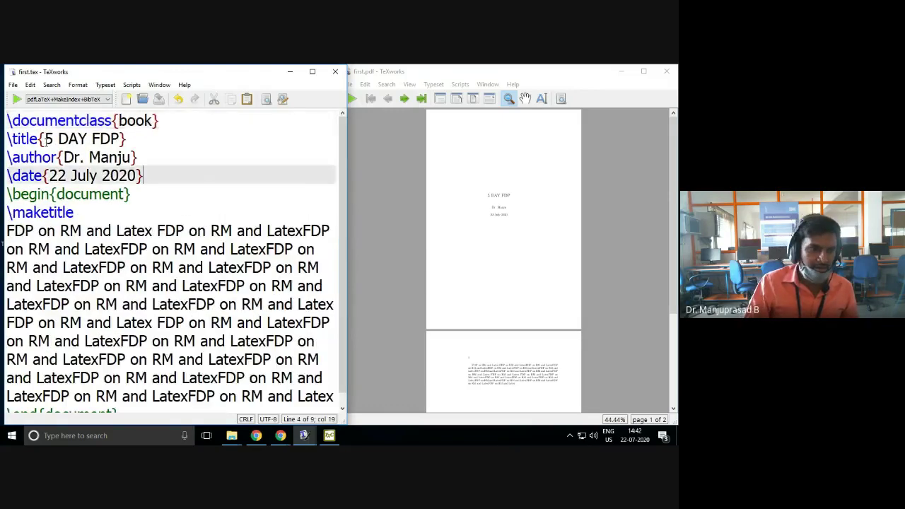
{"action": "left_click", "coordinate": [397, 74]}
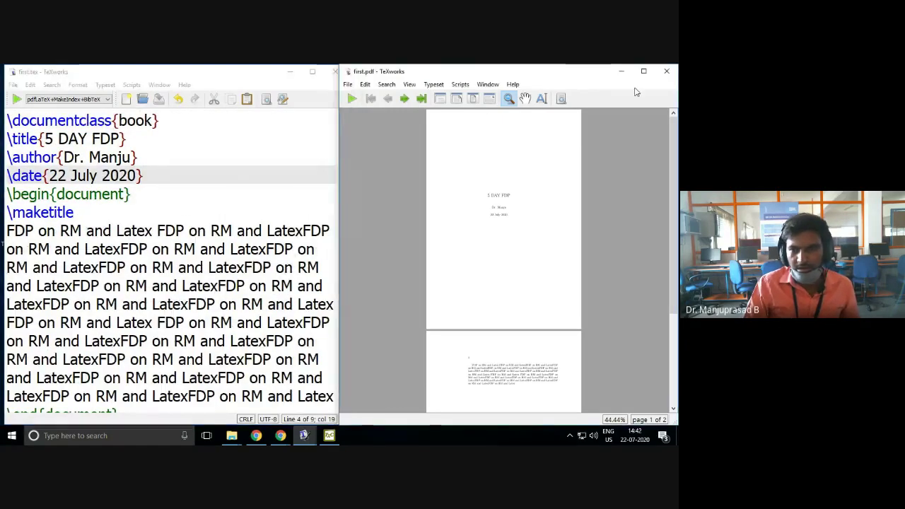
{"action": "left_click", "coordinate": [329, 157]}
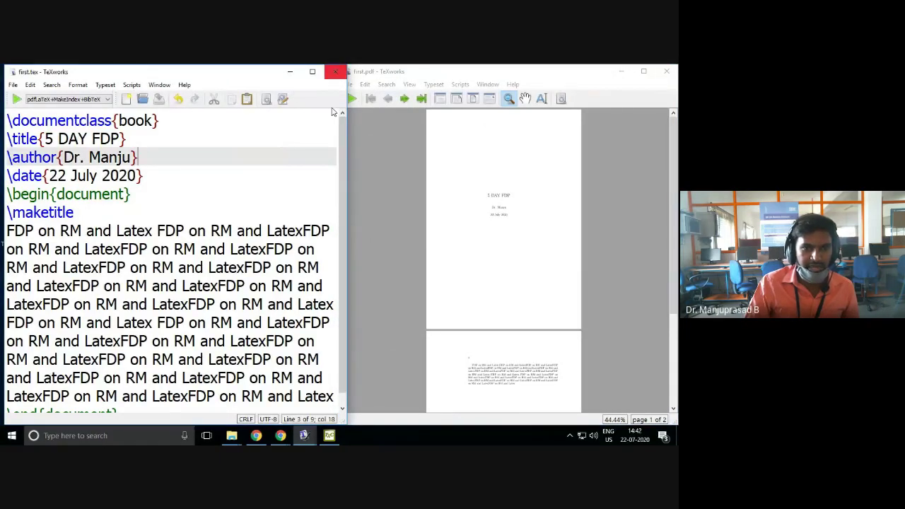
- Insert a blank line below the \documentclass{book} line
{"action": "scroll", "coordinate": [304, 172], "scroll_direction": "down", "scroll_amount": 1, "text": "ctrl"}
{"action": "left_click", "coordinate": [170, 120]}
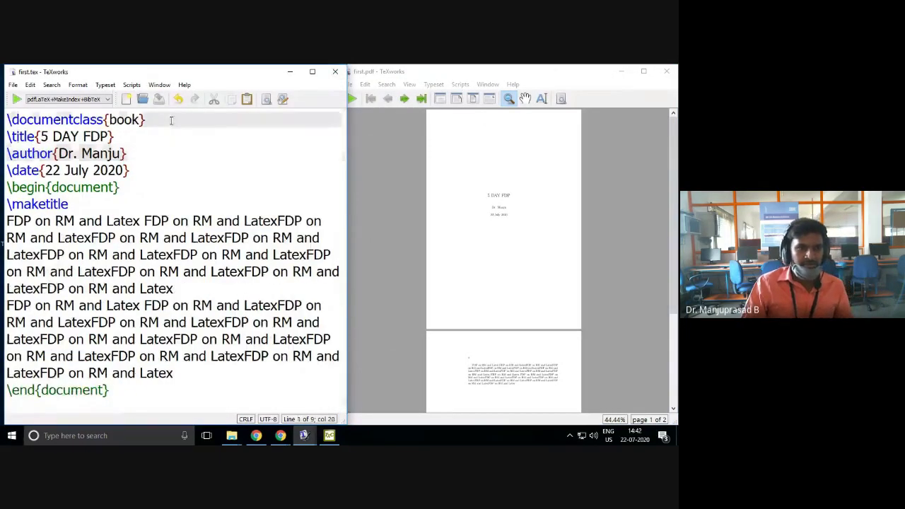
{"action": "key", "text": "Return"}
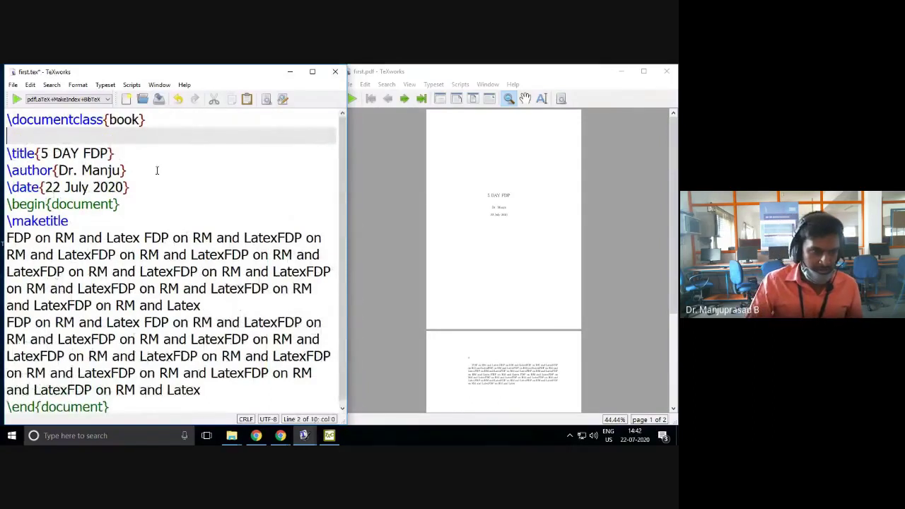
- Change the title command to all-uppercase \TITLE and try to typeset the document
{"action": "left_click_drag", "start_coordinate": [36, 152], "coordinate": [11, 151]}
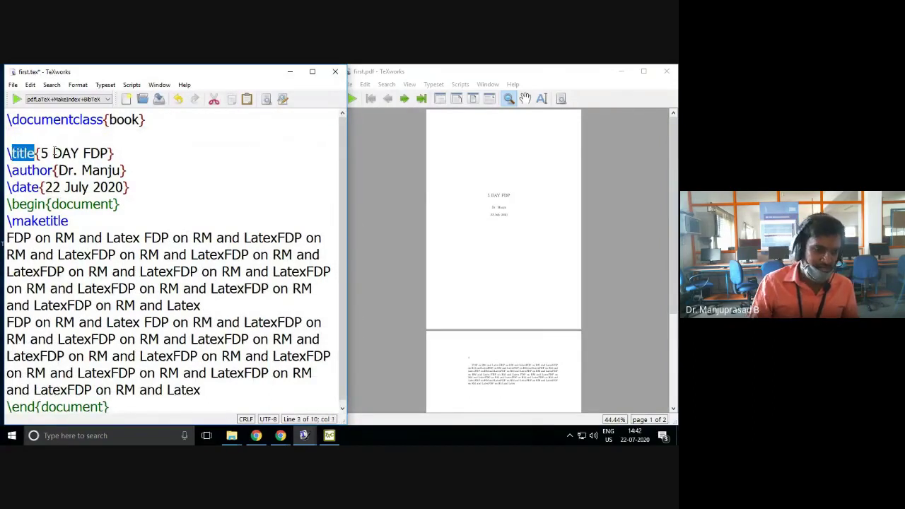
{"action": "type", "text": "T"}
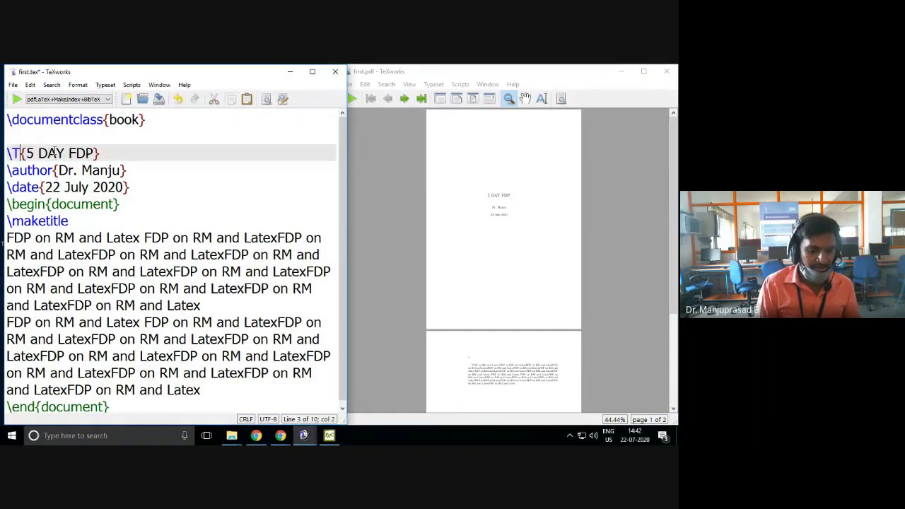
{"action": "type", "text": "T"}
{"action": "type", "text": "TLE"}
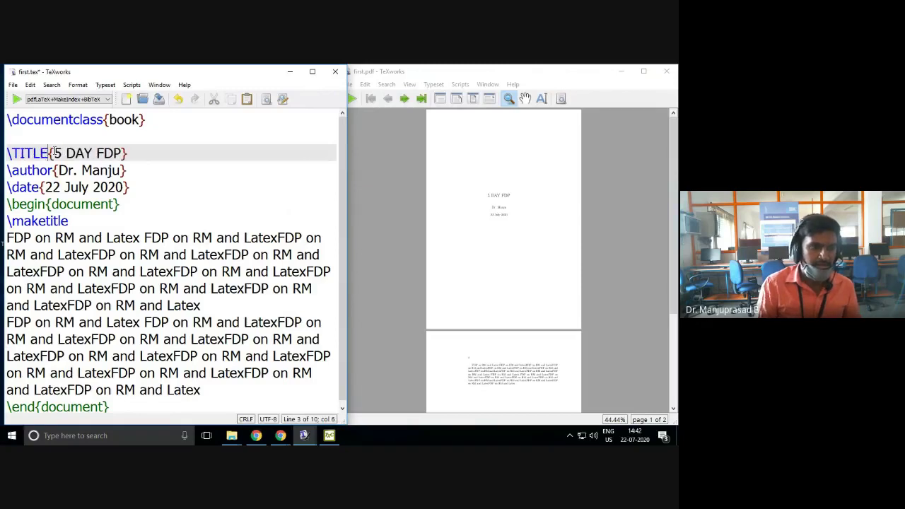
{"action": "left_click", "coordinate": [16, 100]}
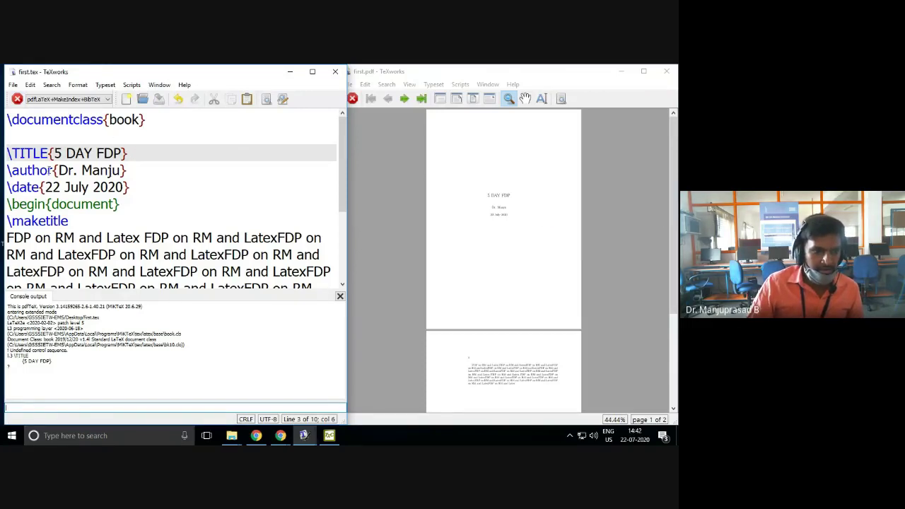
- Change the title command to \Title with only a capital T and try typesetting again
{"action": "left_click_drag", "start_coordinate": [51, 171], "coordinate": [23, 152]}
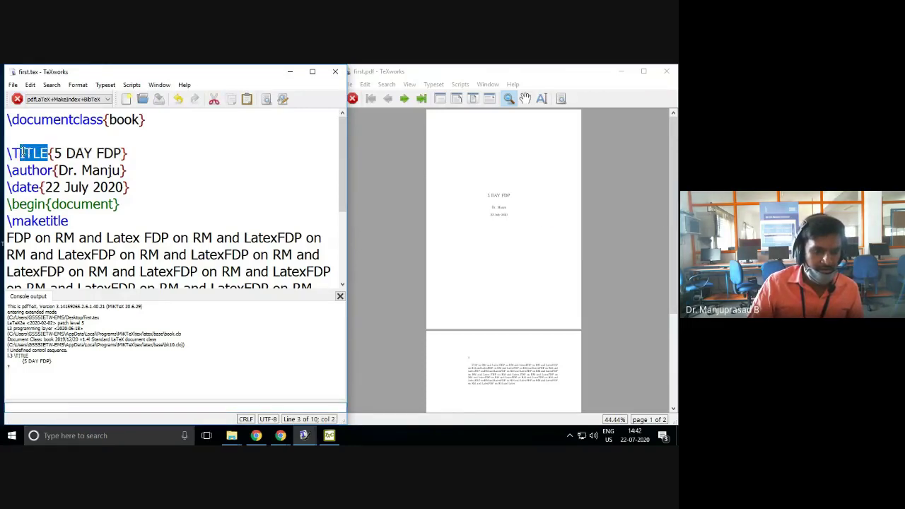
{"action": "type", "text": "itle"}
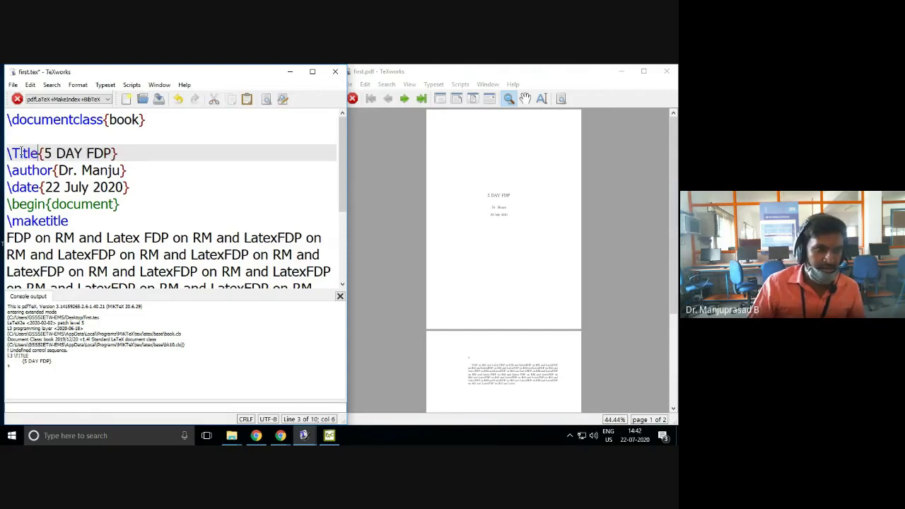
{"action": "left_click", "coordinate": [18, 99]}
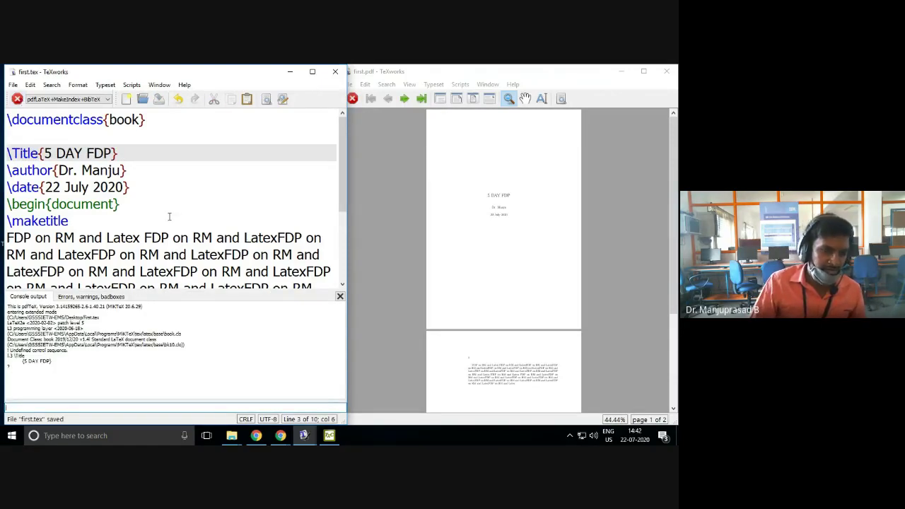
- Enlarge the source and console text and examine the console error for the \Title line
{"action": "scroll", "coordinate": [169, 216], "scroll_direction": "up", "scroll_amount": 3}
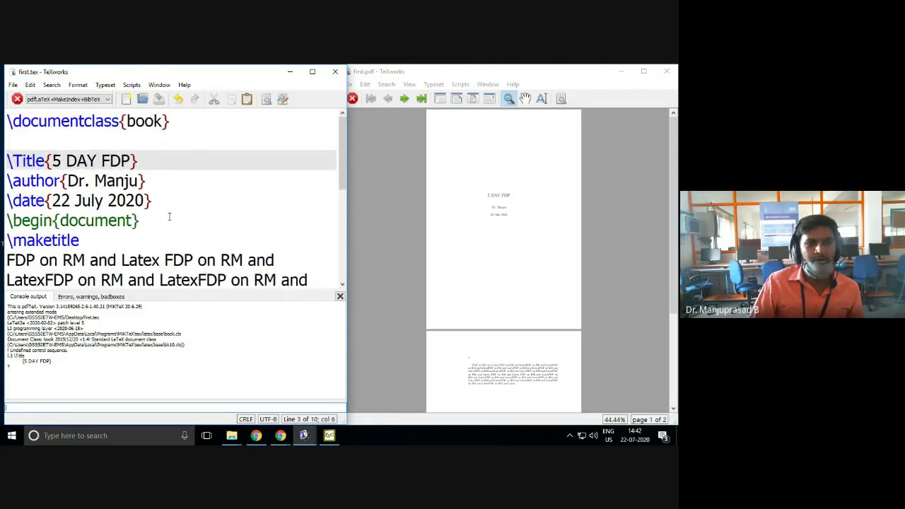
{"action": "scroll", "coordinate": [169, 216], "scroll_direction": "up", "scroll_amount": 2}
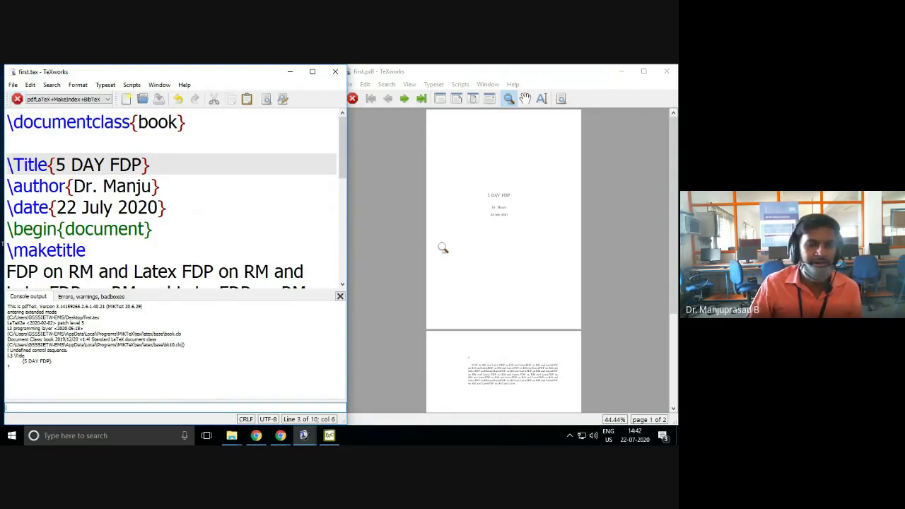
{"action": "mouse_move", "coordinate": [499, 218]}
{"action": "left_mouse_down"}
{"action": "mouse_move", "coordinate": [511, 218]}
{"action": "mouse_move", "coordinate": [491, 226]}
{"action": "mouse_move", "coordinate": [503, 210]}
{"action": "left_mouse_up"}
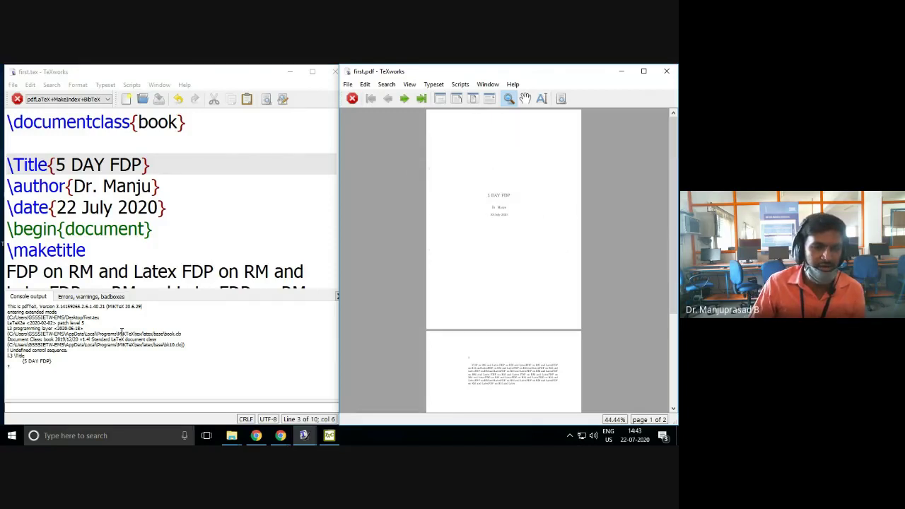
{"action": "left_click", "coordinate": [38, 367]}
{"action": "left_click_drag", "start_coordinate": [38, 367], "coordinate": [102, 318]}
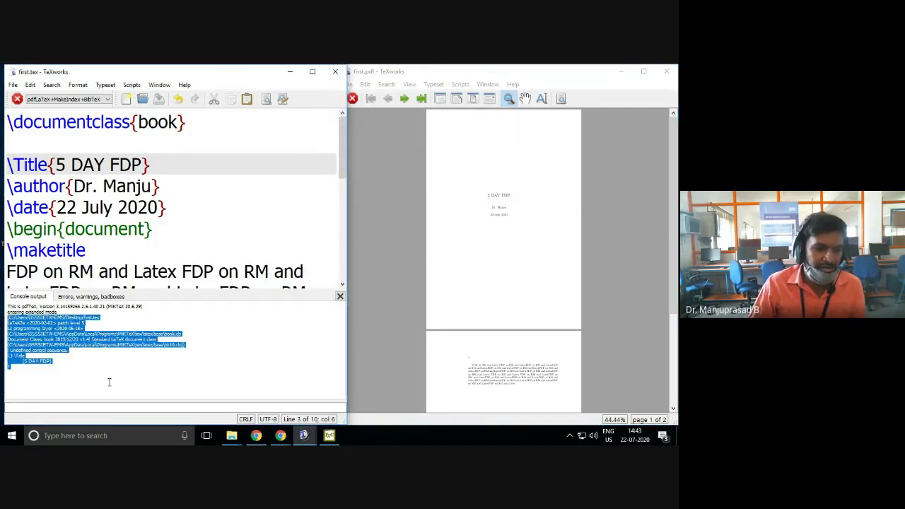
{"action": "left_click", "coordinate": [110, 382]}
{"action": "scroll", "coordinate": [109, 382], "scroll_direction": "up", "scroll_amount": 5, "text": "ctrl"}
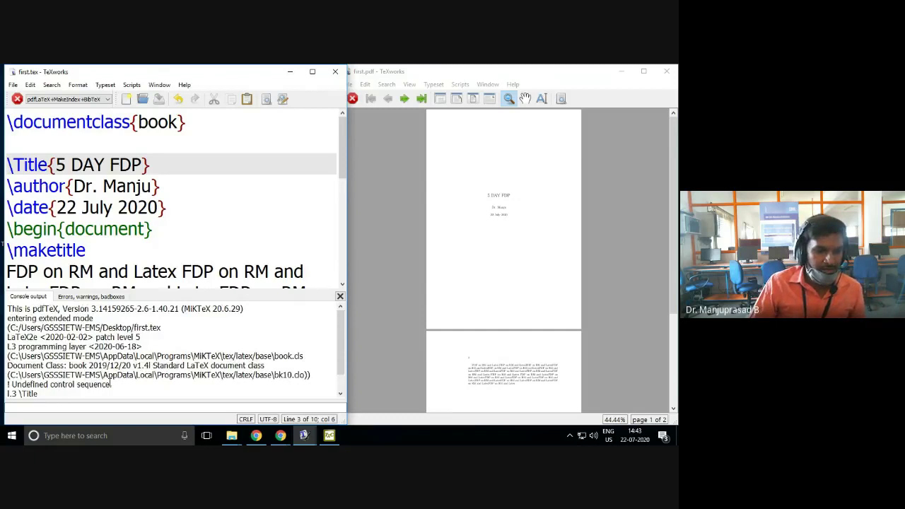
{"action": "scroll", "coordinate": [107, 372], "scroll_direction": "down", "scroll_amount": 1}
{"action": "left_click_drag", "start_coordinate": [46, 392], "coordinate": [7, 372]}
{"action": "left_click_drag", "start_coordinate": [84, 393], "coordinate": [3, 373]}
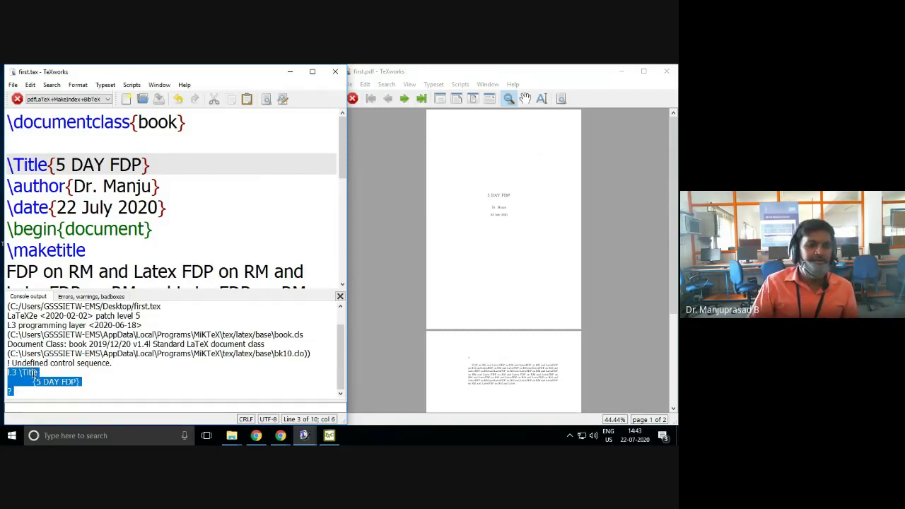
{"action": "left_click", "coordinate": [33, 373]}
- Restore the title command to lowercase \title and stop the halted typesetting run
{"action": "left_click", "coordinate": [23, 164]}
{"action": "key", "text": "BackSpace"}
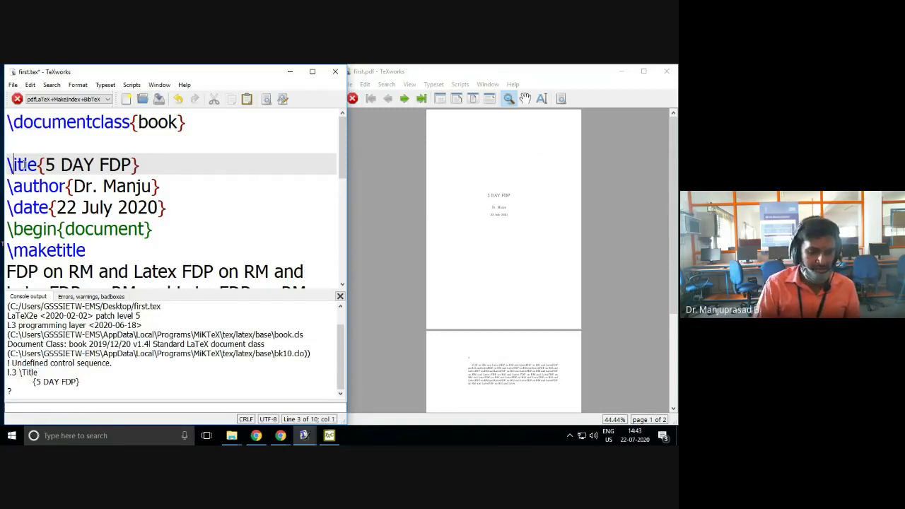
{"action": "type", "text": "t"}
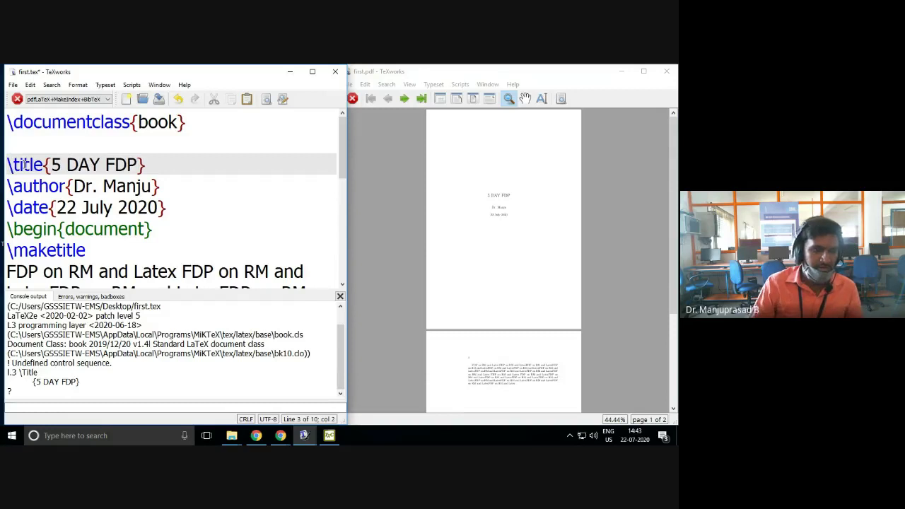
{"action": "left_click", "coordinate": [17, 99]}
- Change the author command to \Author with a capital A and try to typeset the document
{"action": "left_click_drag", "start_coordinate": [23, 187], "coordinate": [14, 186]}
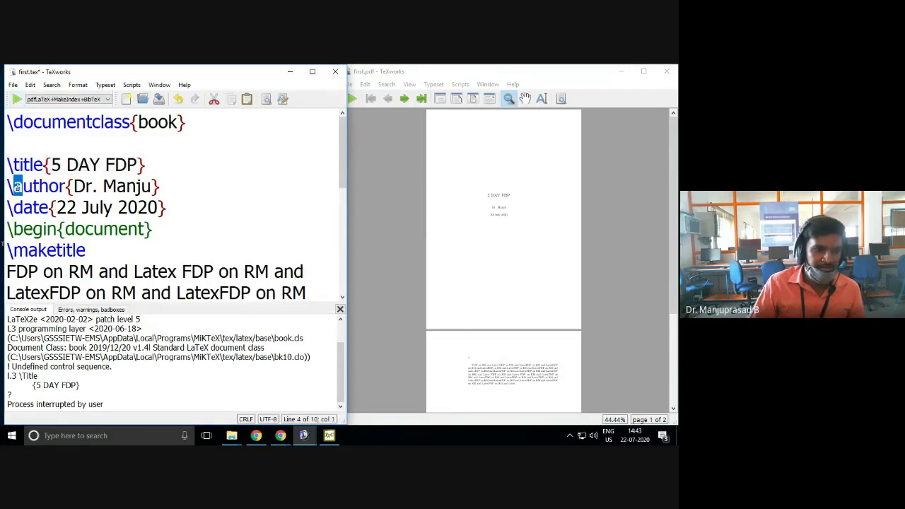
{"action": "type", "text": "A"}
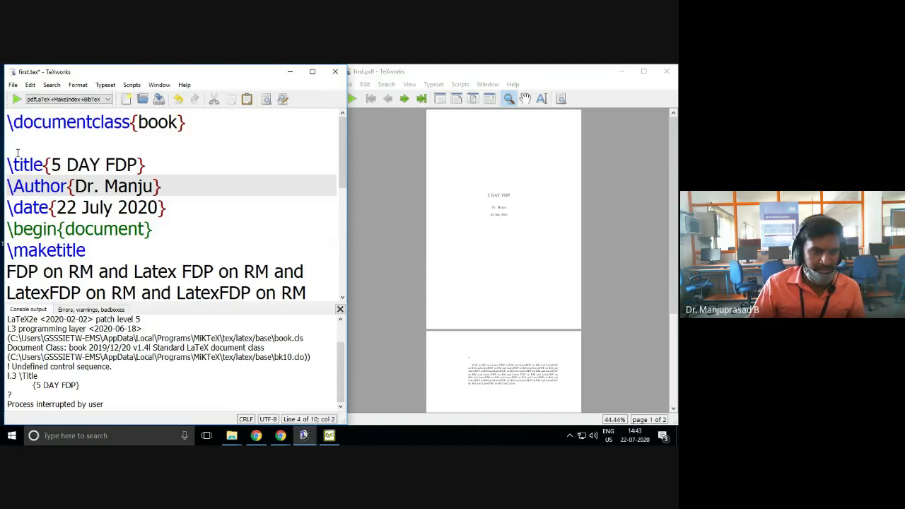
{"action": "left_click", "coordinate": [17, 99]}
- Enlarge the console text and examine the error reported for the \Author command
{"action": "left_click_drag", "start_coordinate": [28, 391], "coordinate": [4, 368]}
{"action": "scroll", "coordinate": [88, 374], "scroll_direction": "up", "scroll_amount": 3, "text": "ctrl"}
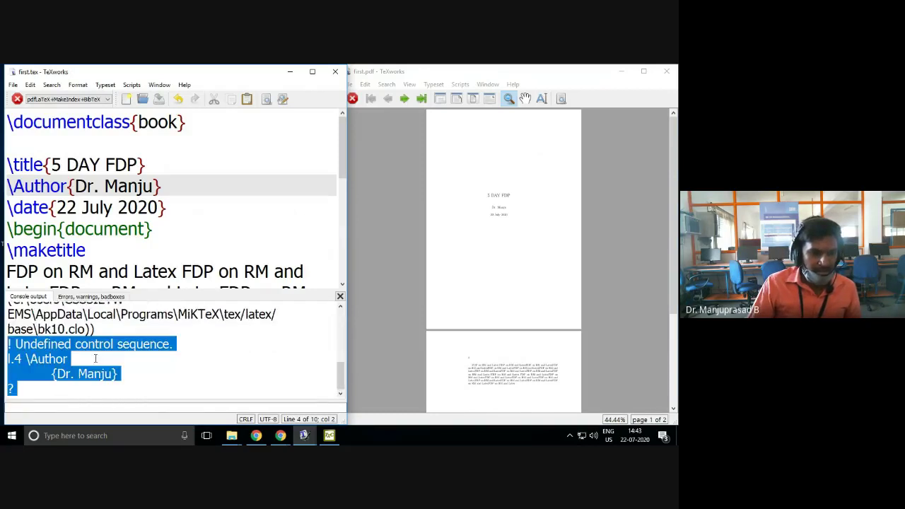
{"action": "left_click_drag", "start_coordinate": [20, 374], "coordinate": [2, 344]}
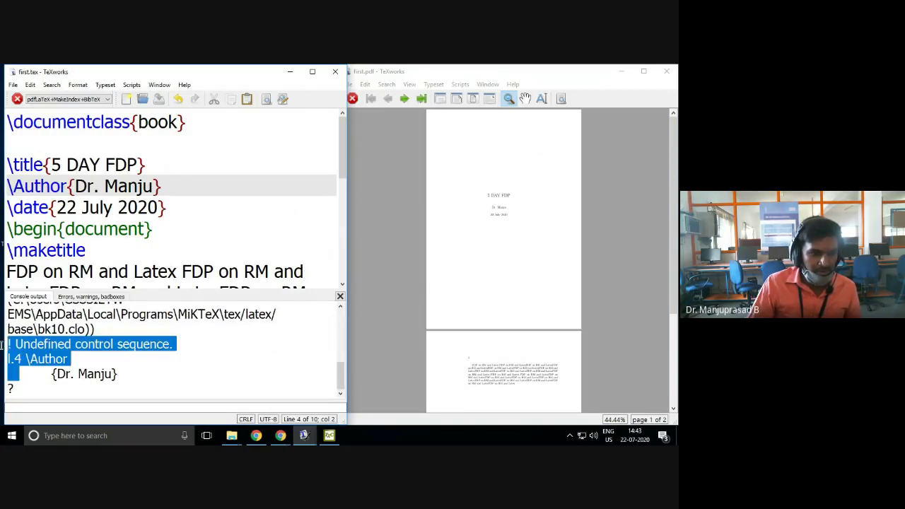
{"action": "left_click_drag", "start_coordinate": [28, 389], "coordinate": [4, 344]}
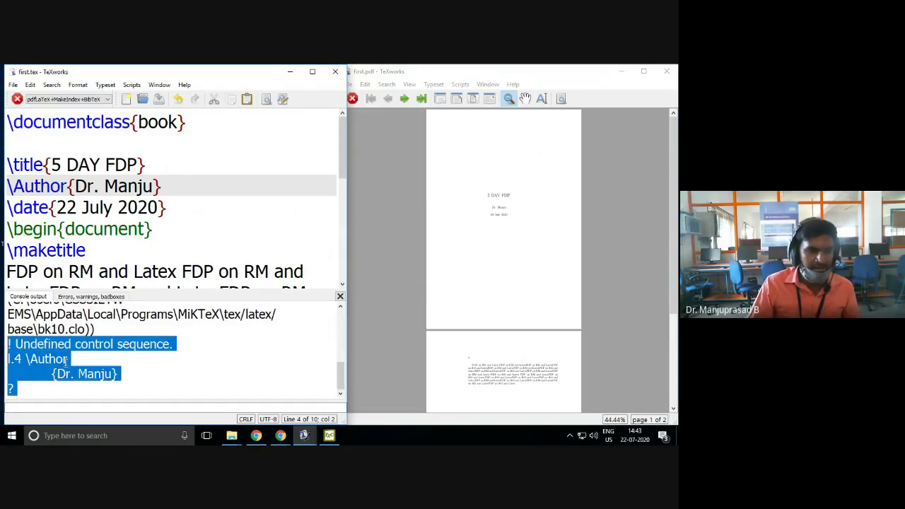
{"action": "left_click_drag", "start_coordinate": [69, 361], "coordinate": [26, 359]}
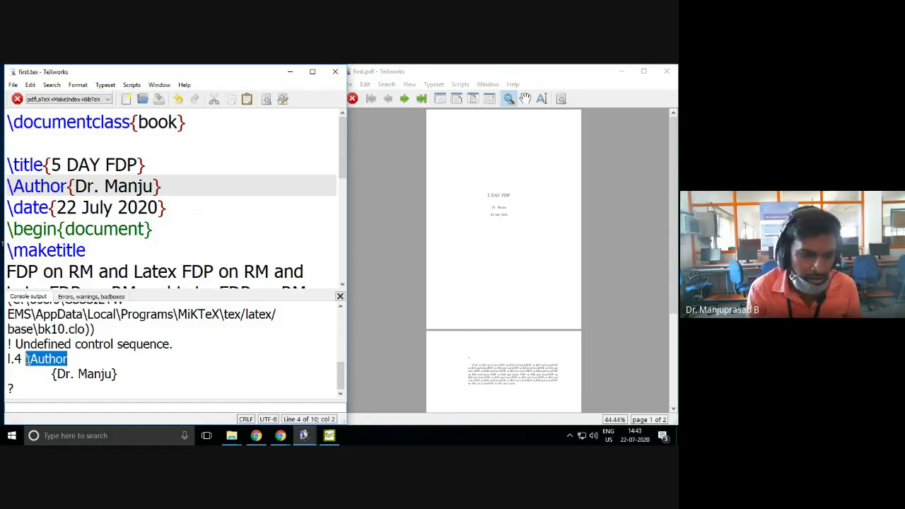
{"action": "key", "text": "Left"}
{"action": "key", "text": "Left"}
{"action": "key", "text": "Left"}
{"action": "key", "text": "Left"}
{"action": "key", "text": "Left"}
{"action": "key", "text": "Left"}
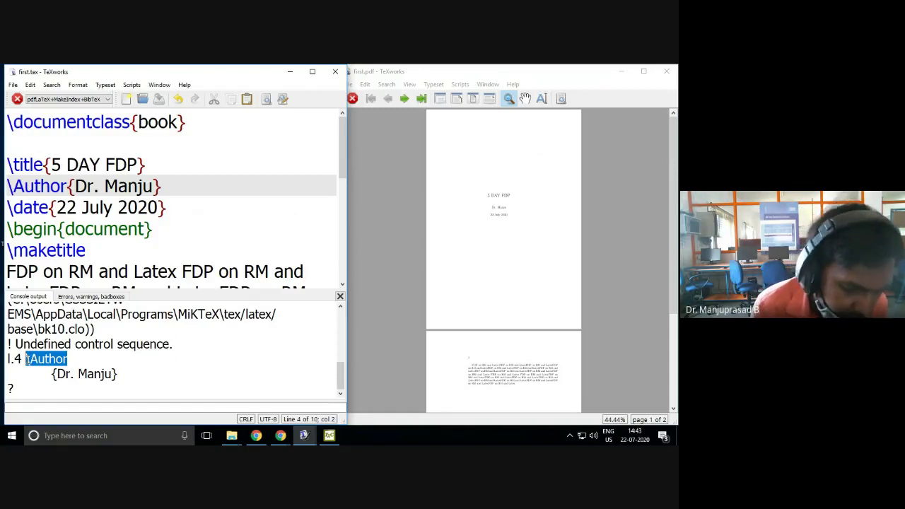
{"action": "key", "text": "Right"}
{"action": "key", "text": "Right"}
{"action": "key", "text": "Right"}
{"action": "key", "text": "Right"}
{"action": "key", "text": "Right"}
{"action": "key", "text": "Right"}
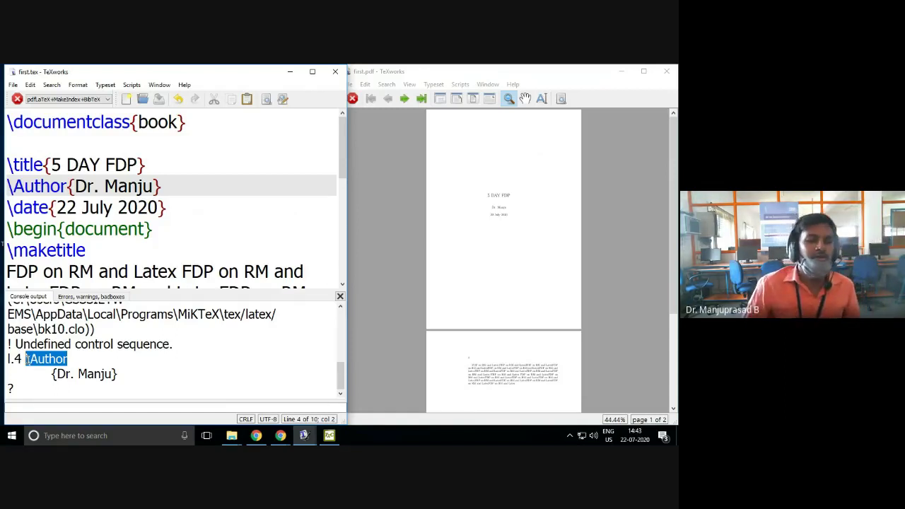
- Highlight the error message and its line number with \Author in the console, and reduce the console text size
{"action": "left_click_drag", "start_coordinate": [15, 343], "coordinate": [71, 360]}
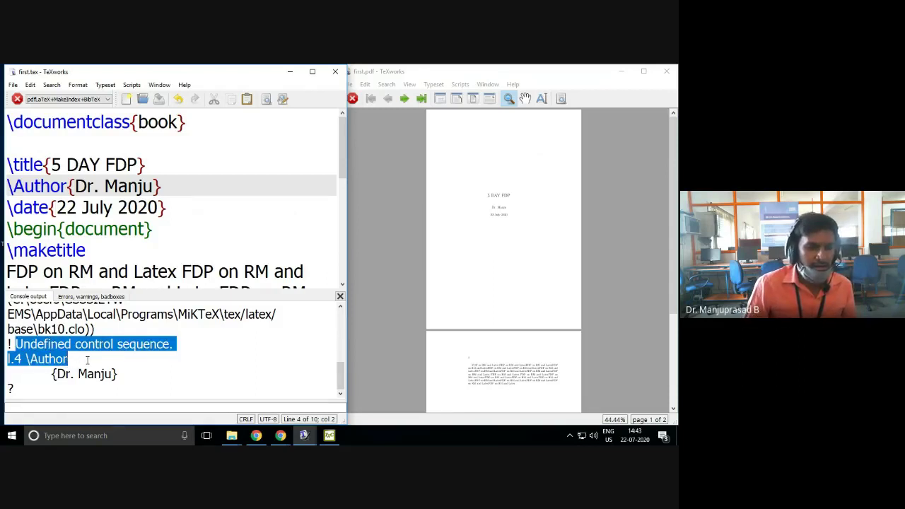
{"action": "left_click_drag", "start_coordinate": [87, 361], "coordinate": [2, 360]}
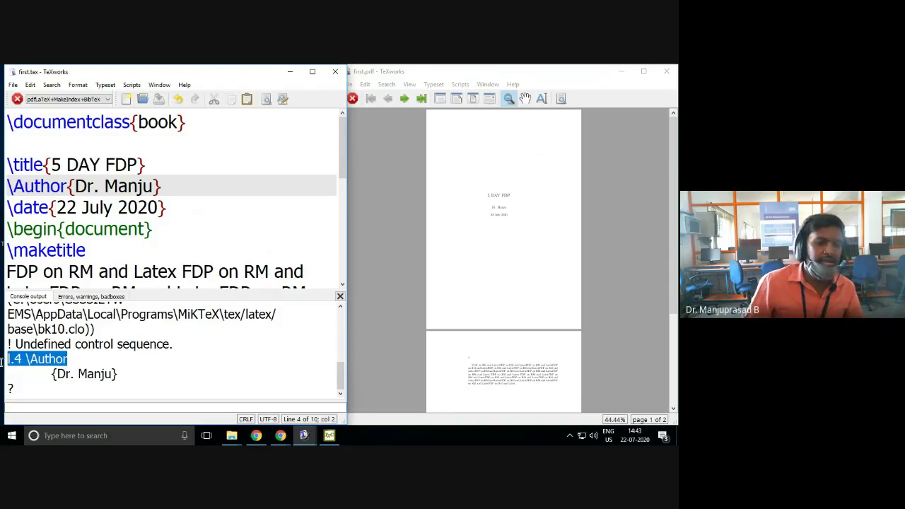
{"action": "left_click_drag", "start_coordinate": [68, 360], "coordinate": [6, 360]}
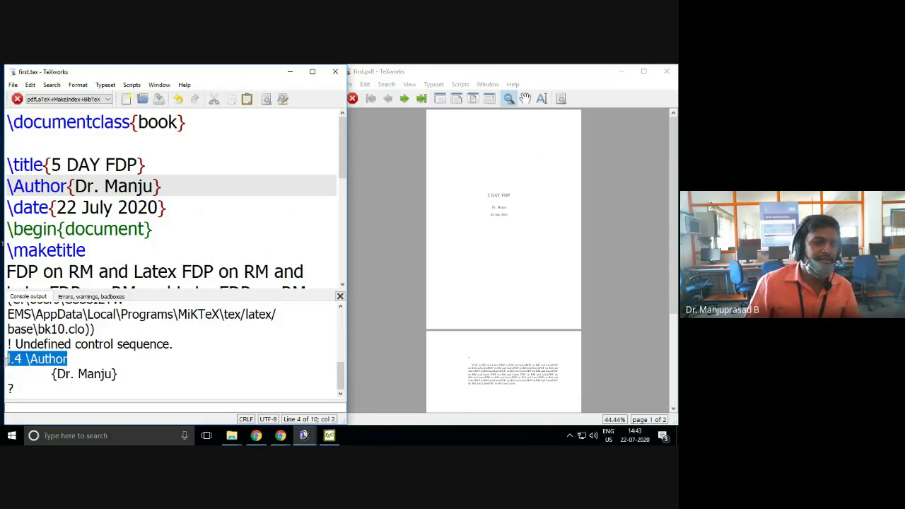
{"action": "left_click", "coordinate": [79, 362]}
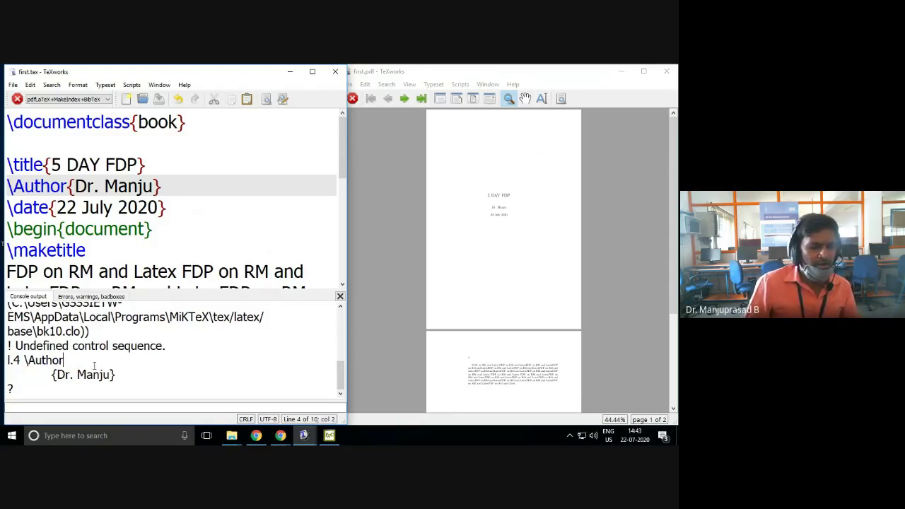
{"action": "scroll", "coordinate": [94, 366], "scroll_direction": "down", "scroll_amount": 1, "text": "ctrl"}
{"action": "scroll", "coordinate": [94, 365], "scroll_direction": "down", "scroll_amount": 1, "text": "ctrl"}
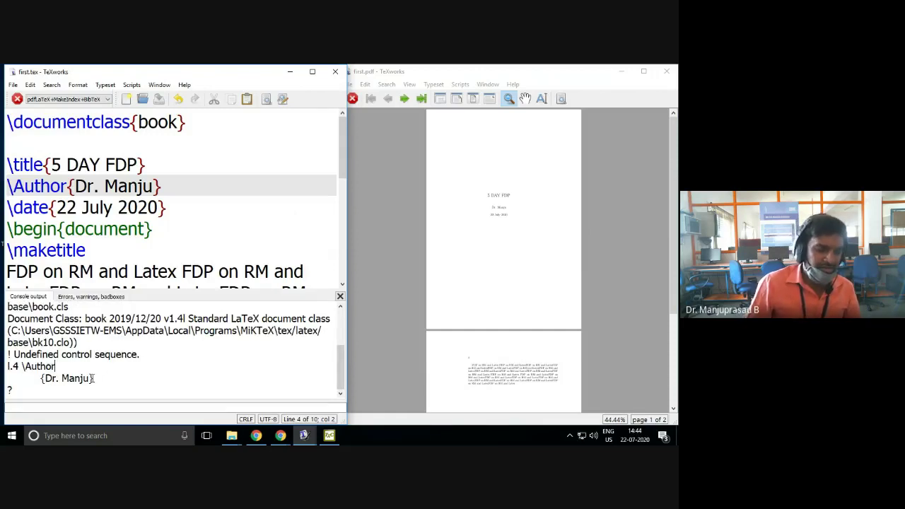
- Restore the author command to lowercase \author and typeset the document again after stopping the halted run
{"action": "key", "text": "BackSpace"}
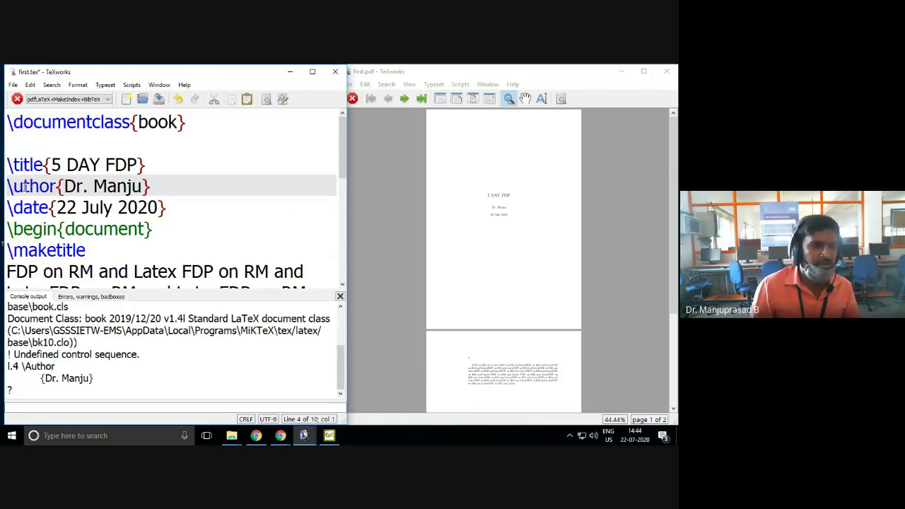
{"action": "type", "text": "a"}
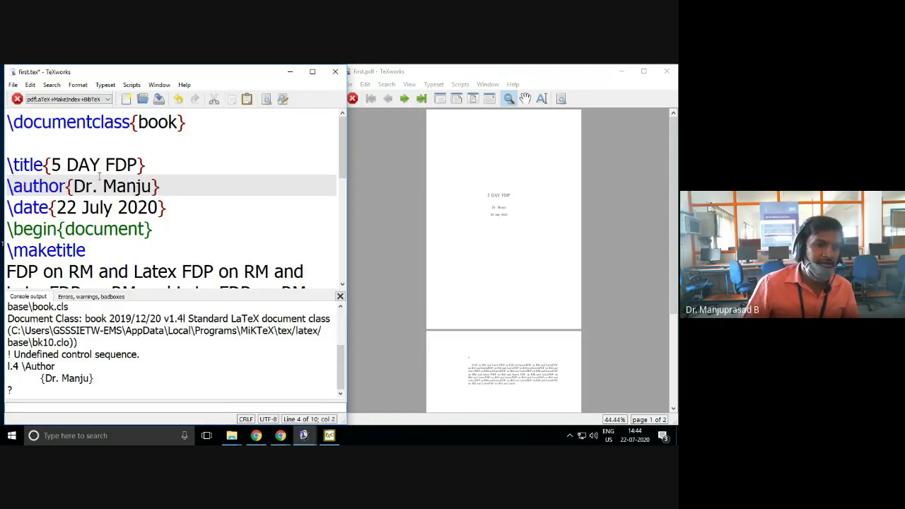
{"action": "left_click", "coordinate": [17, 100]}
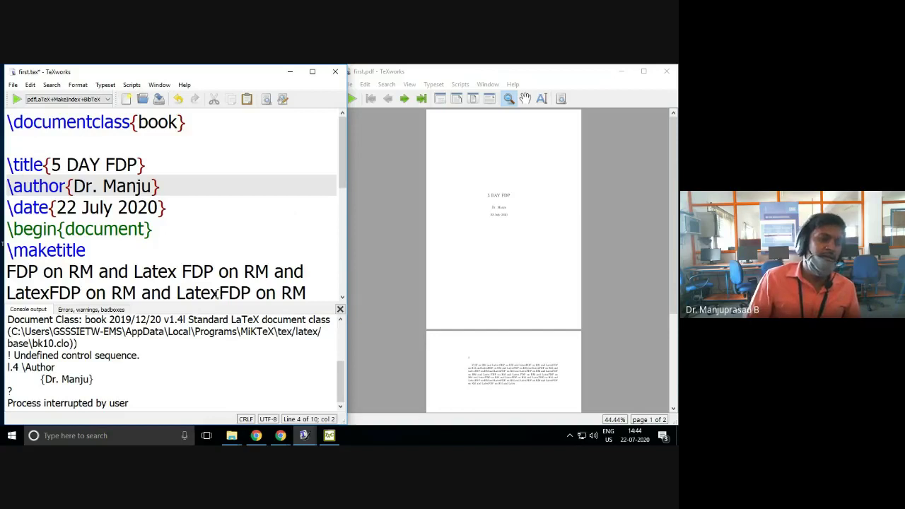
{"action": "left_click", "coordinate": [16, 100]}
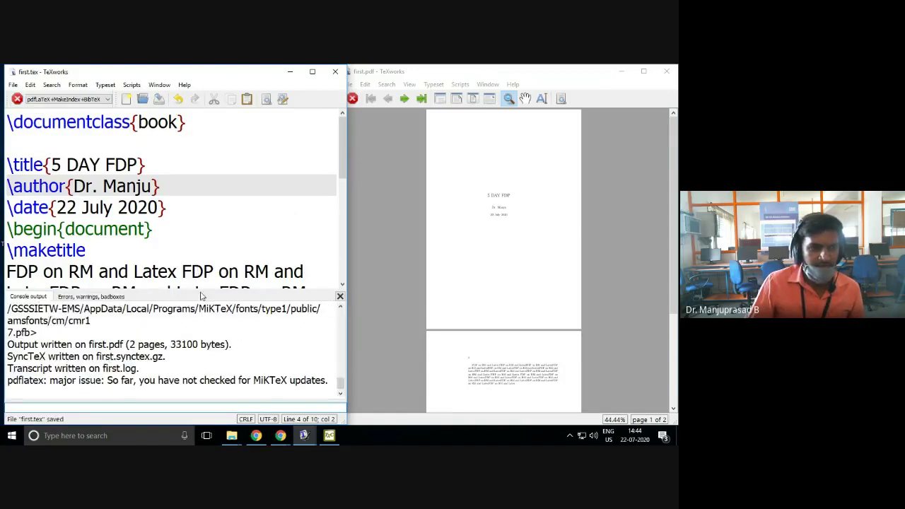
{"action": "scroll", "coordinate": [539, 250], "scroll_direction": "down", "scroll_amount": 1}
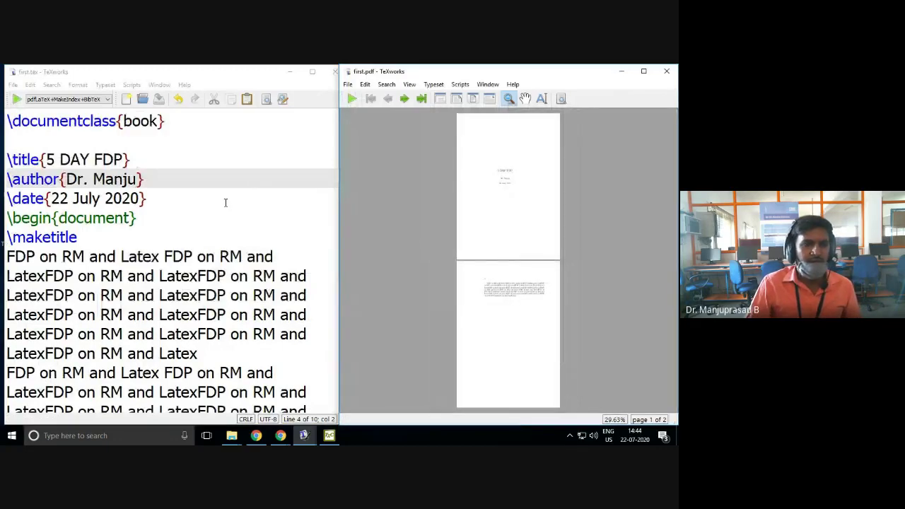
- Close the TeXworks source and PDF windows, open first.tex from the desktop in TeXnicCenter, and enlarge the source text and build output area
{"action": "scroll", "coordinate": [225, 203], "scroll_direction": "down", "scroll_amount": 4}
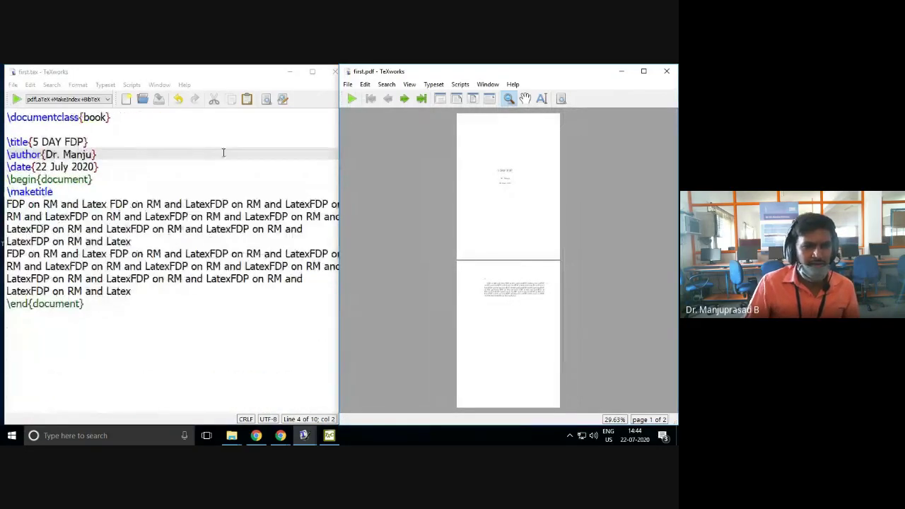
{"action": "left_click", "coordinate": [668, 72]}
{"action": "left_click", "coordinate": [335, 71]}
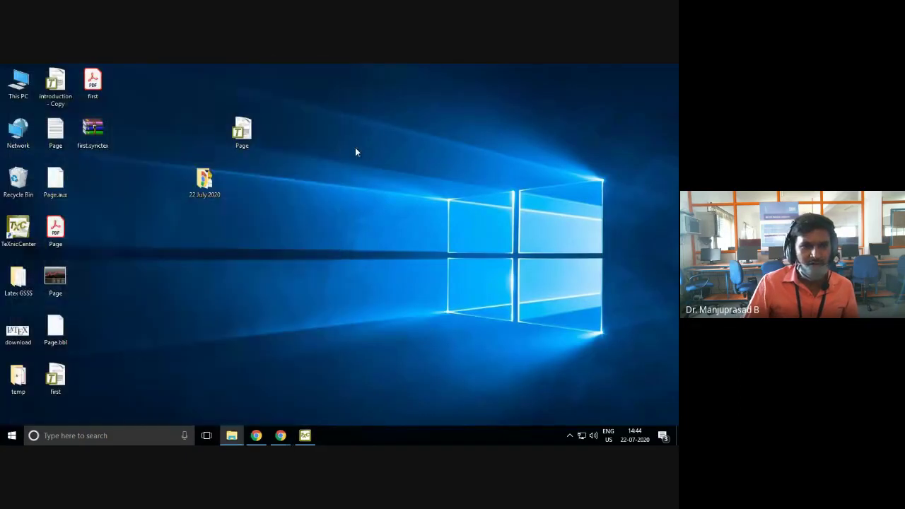
{"action": "double_click", "coordinate": [57, 379]}
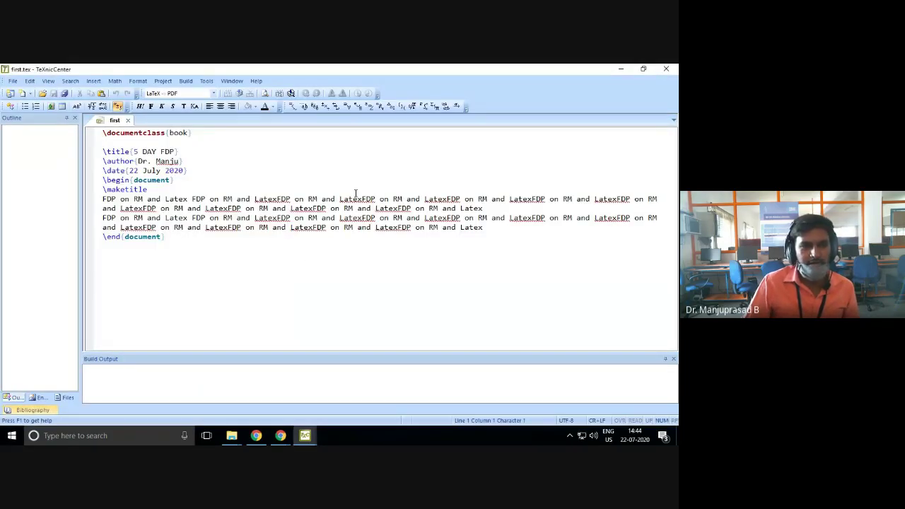
{"action": "scroll", "coordinate": [356, 194], "scroll_direction": "up", "scroll_amount": 2}
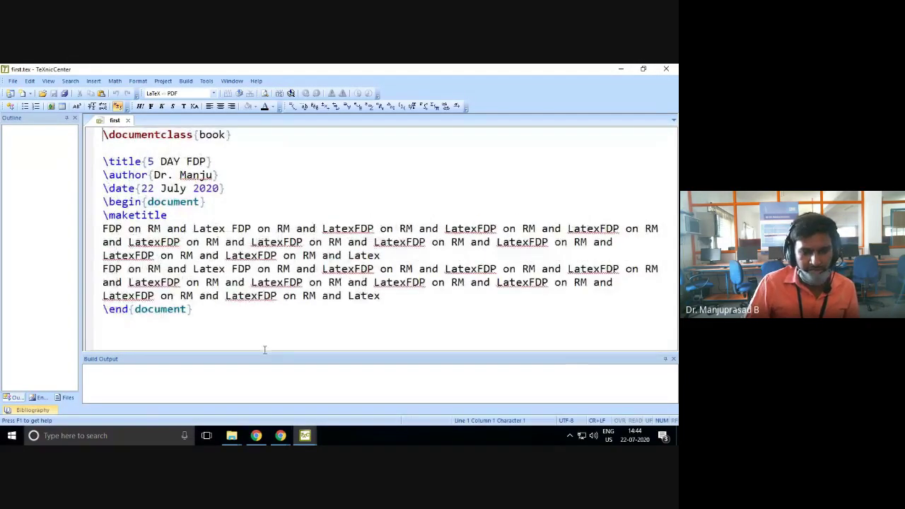
{"action": "left_click_drag", "start_coordinate": [264, 349], "coordinate": [261, 318]}
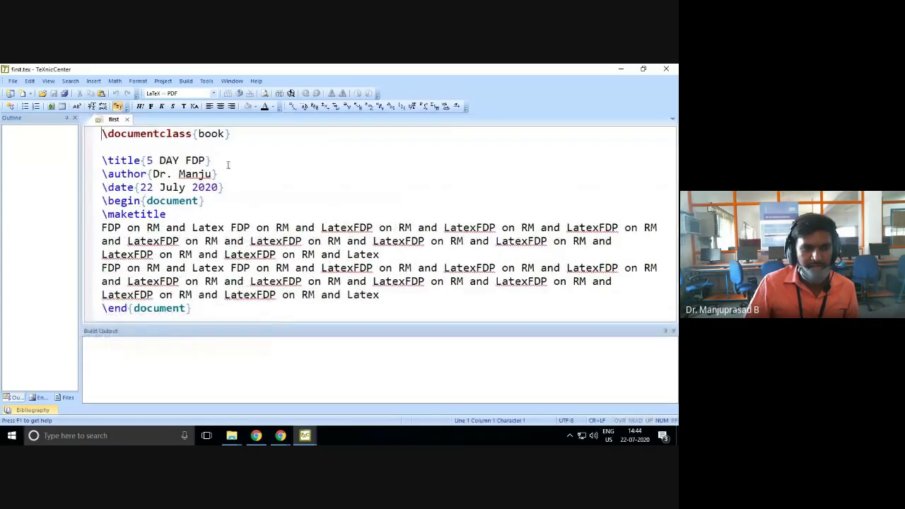
- Build first.tex as a PDF and view the output through to the end of the second page
{"action": "left_click", "coordinate": [238, 95]}
{"action": "left_click", "coordinate": [291, 93]}
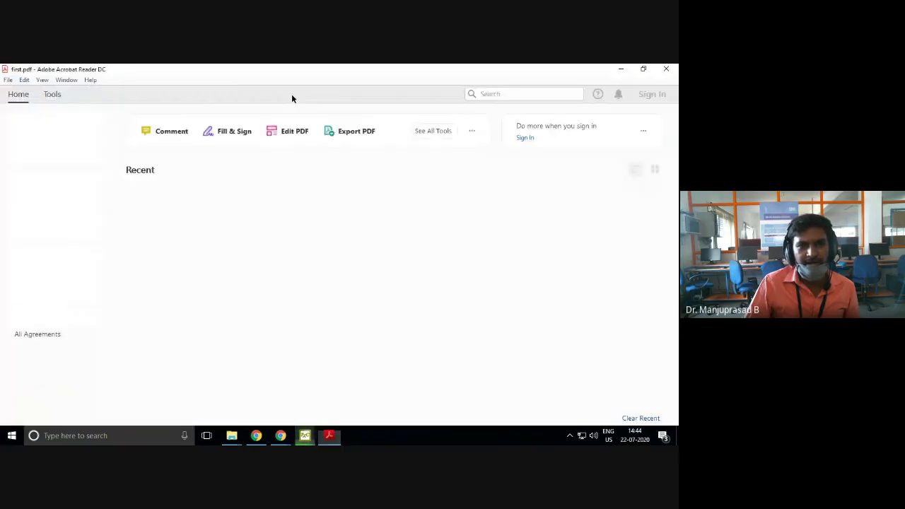
{"action": "scroll", "coordinate": [344, 242], "scroll_direction": "down", "scroll_amount": 10}
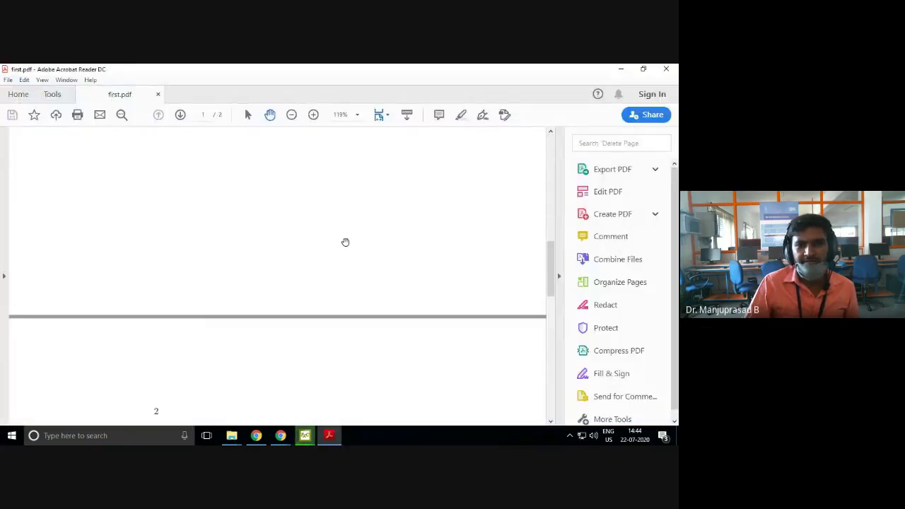
{"action": "scroll", "coordinate": [345, 242], "scroll_direction": "down", "scroll_amount": 5}
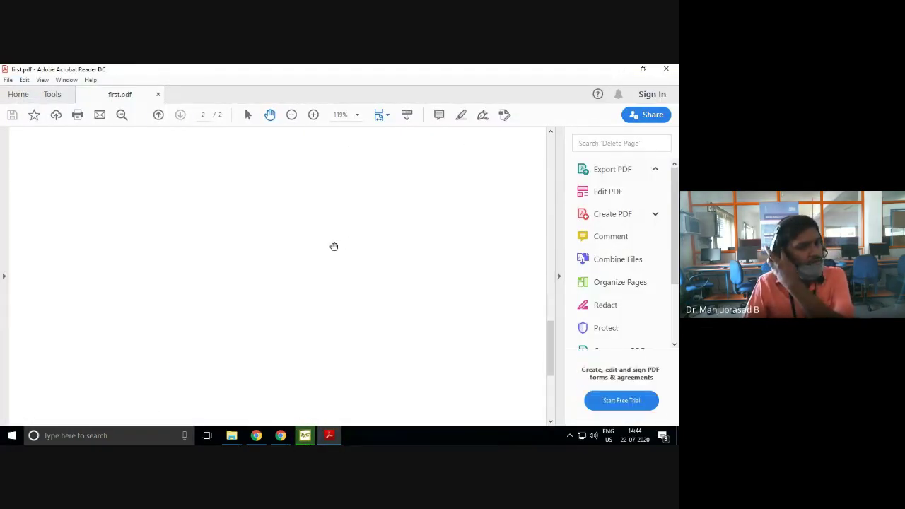
{"action": "scroll", "coordinate": [334, 247], "scroll_direction": "down", "scroll_amount": 5}
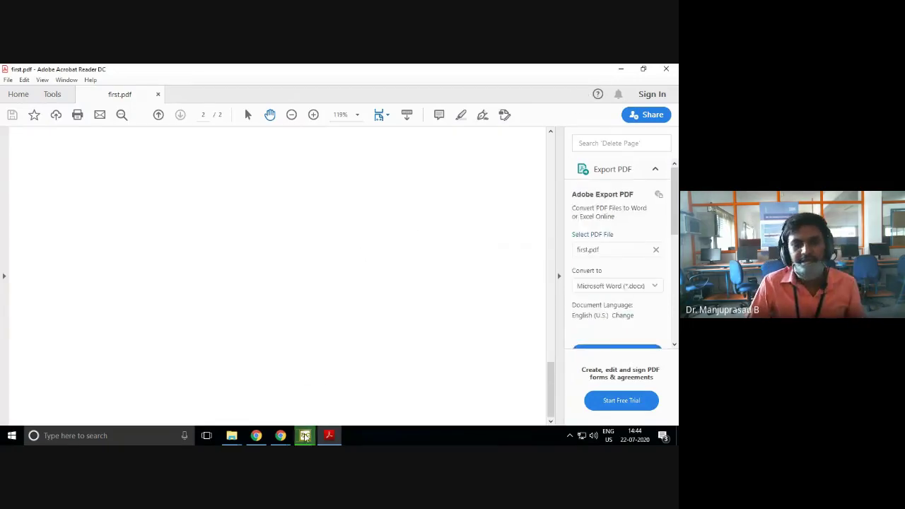
- Return to the first.tex source, bring up its PDF output once more, and minimize the PDF viewer
{"action": "mouse_move", "coordinate": [305, 435]}
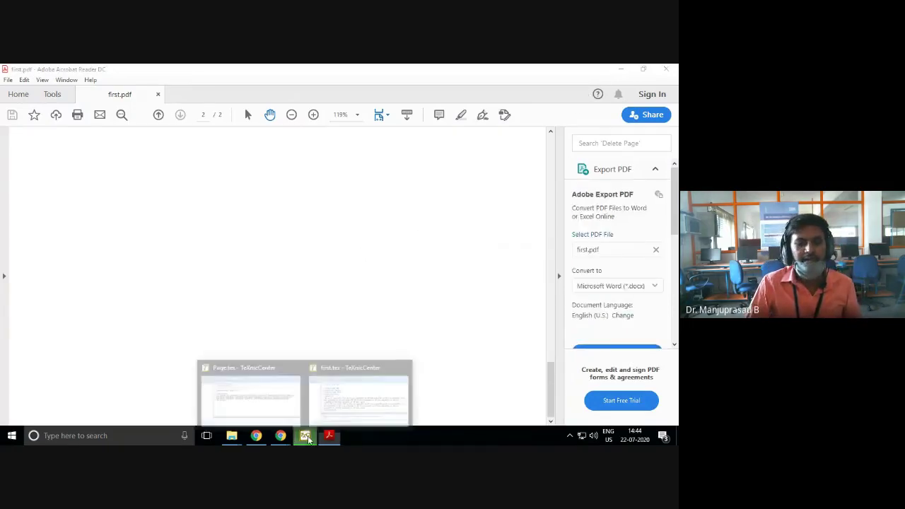
{"action": "left_click", "coordinate": [327, 391]}
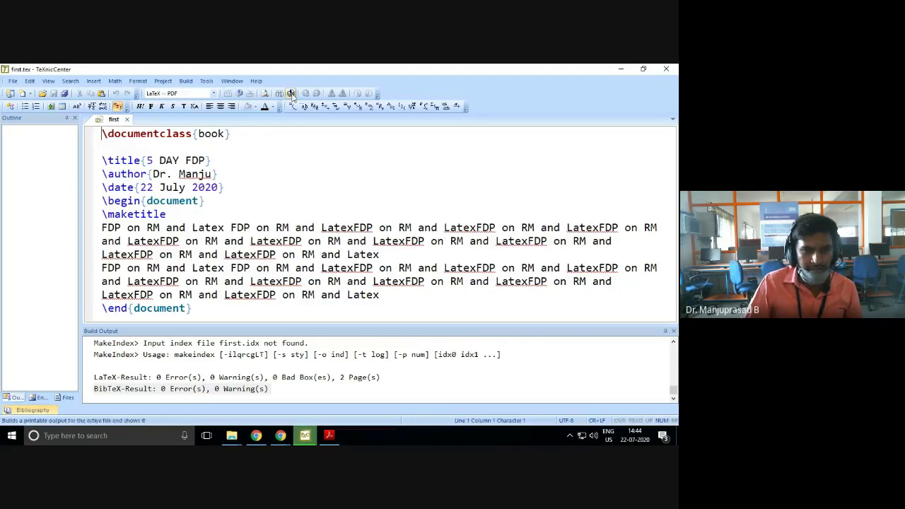
{"action": "left_click", "coordinate": [291, 94]}
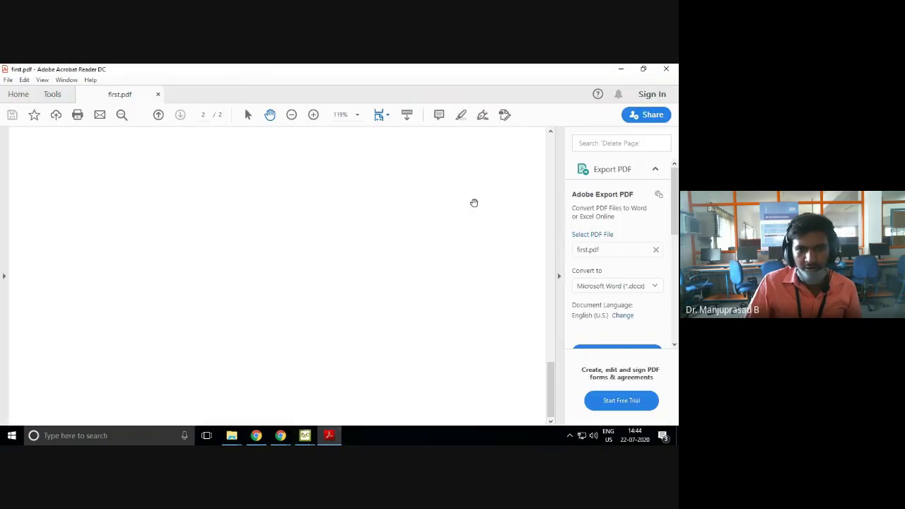
{"action": "left_click", "coordinate": [621, 70]}
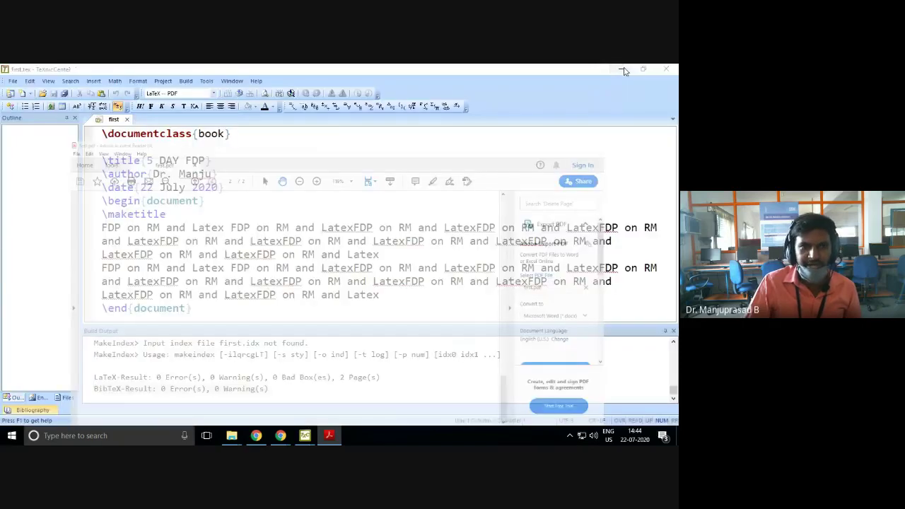
- Rebuild the current file, view the title page in the PDF output, and close the PDF viewer
{"action": "left_click", "coordinate": [240, 94]}
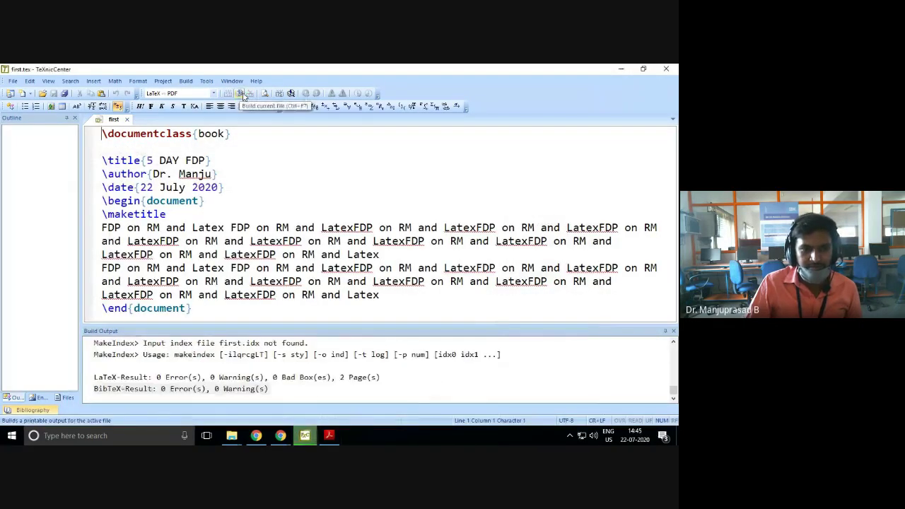
{"action": "left_click", "coordinate": [279, 94]}
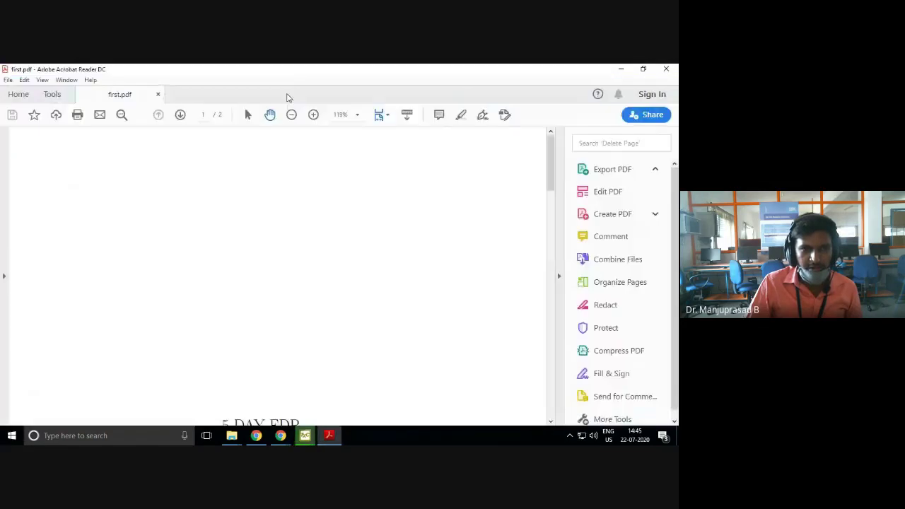
{"action": "scroll", "coordinate": [360, 300], "scroll_direction": "down", "scroll_amount": 5}
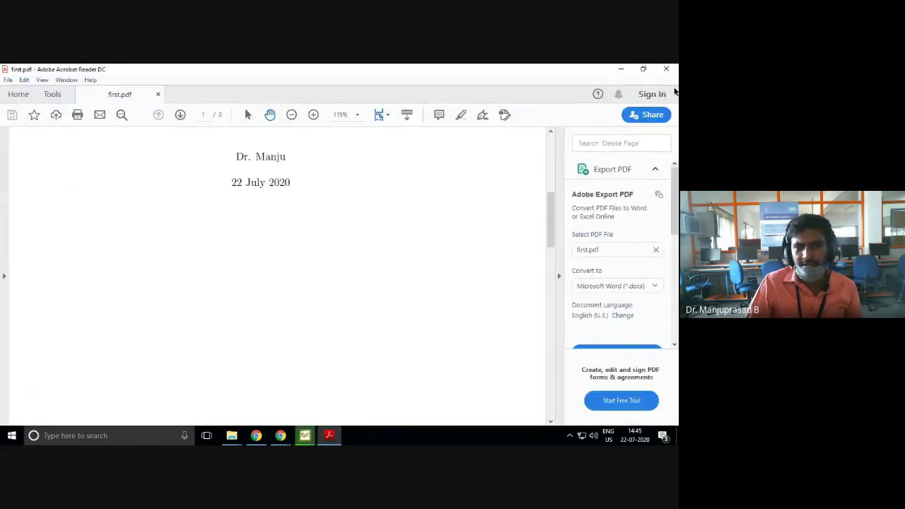
{"action": "left_click", "coordinate": [665, 69]}
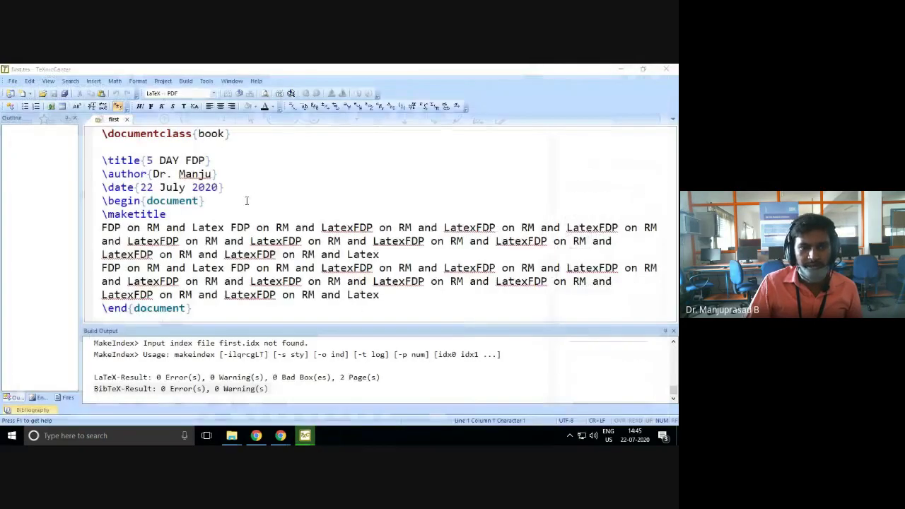
- View the PDF output once more, close it, and reduce the source text size
{"action": "key", "text": "F5"}
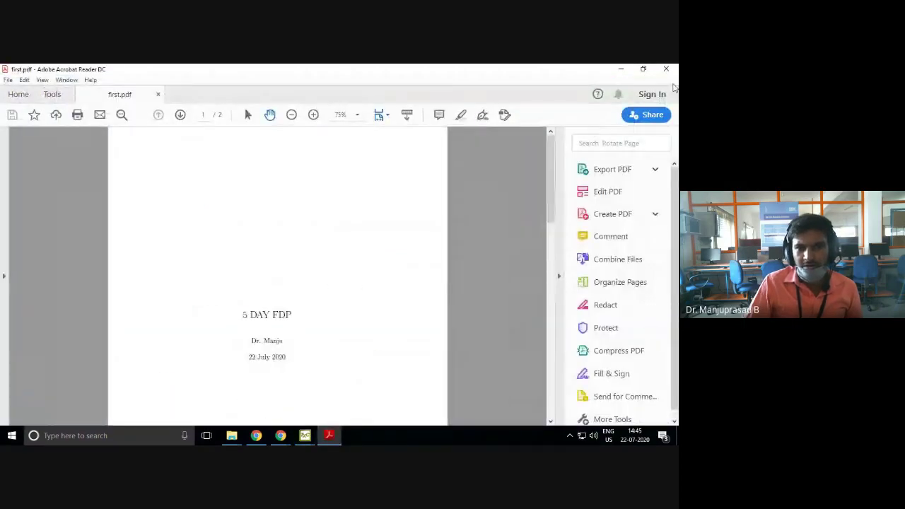
{"action": "left_click", "coordinate": [666, 69]}
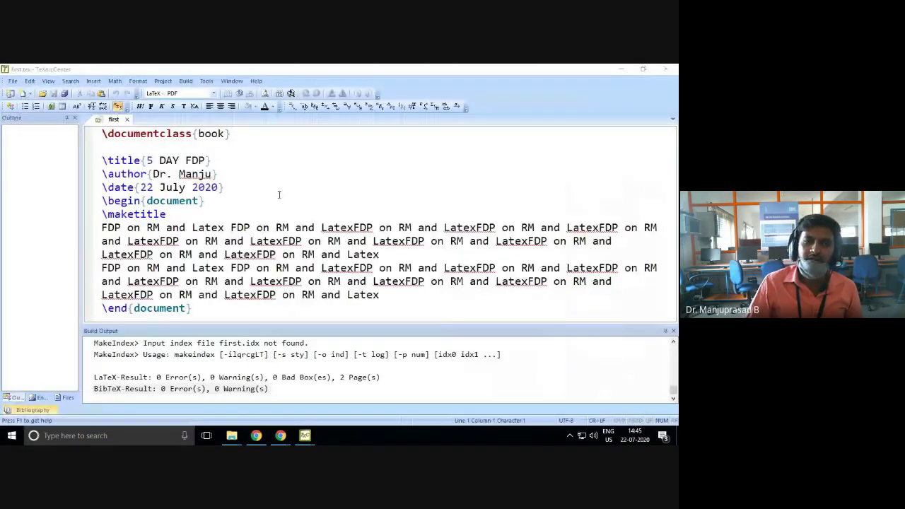
{"action": "scroll", "coordinate": [279, 194], "scroll_direction": "down", "scroll_amount": 2}
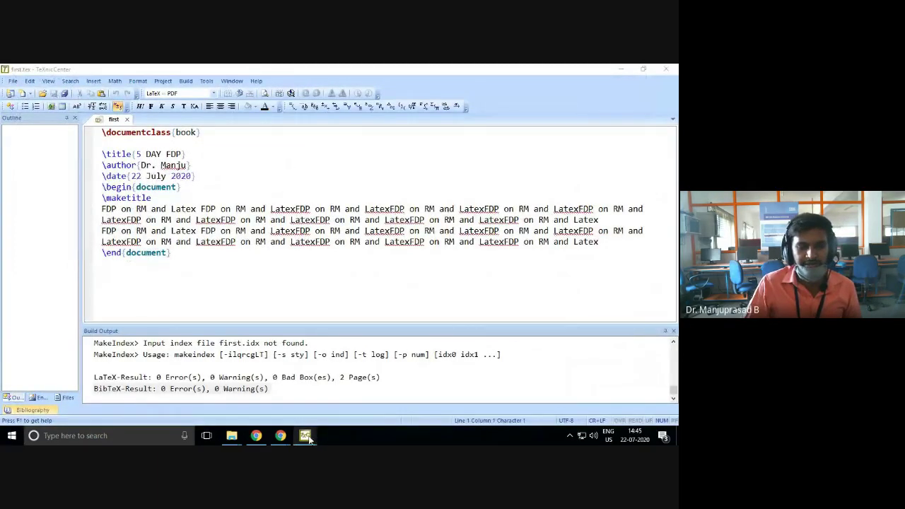
- Change the author command to \Author with a capital A, enlarge the build output area, and build the file
{"action": "left_click", "coordinate": [109, 164]}
{"action": "key", "text": "Delete"}
{"action": "type", "text": "A"}
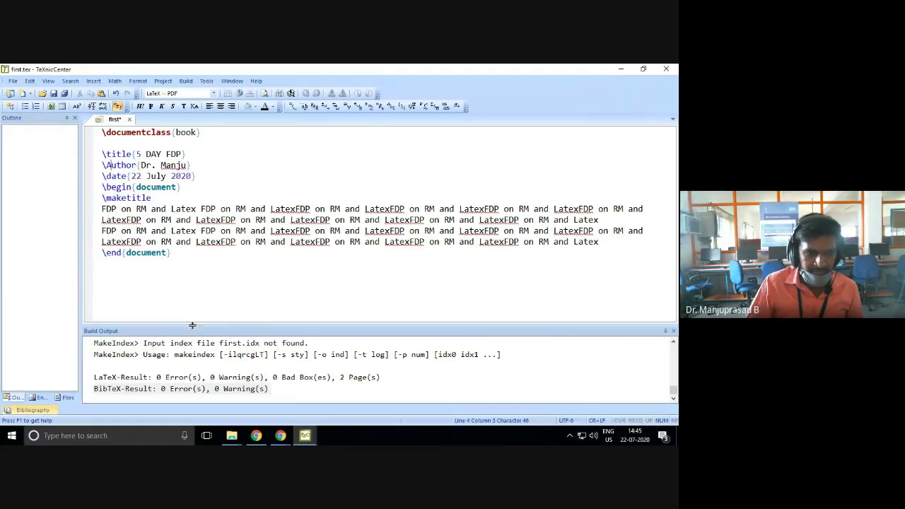
{"action": "left_click_drag", "start_coordinate": [192, 325], "coordinate": [188, 261]}
{"action": "key", "text": "ctrl+F7"}
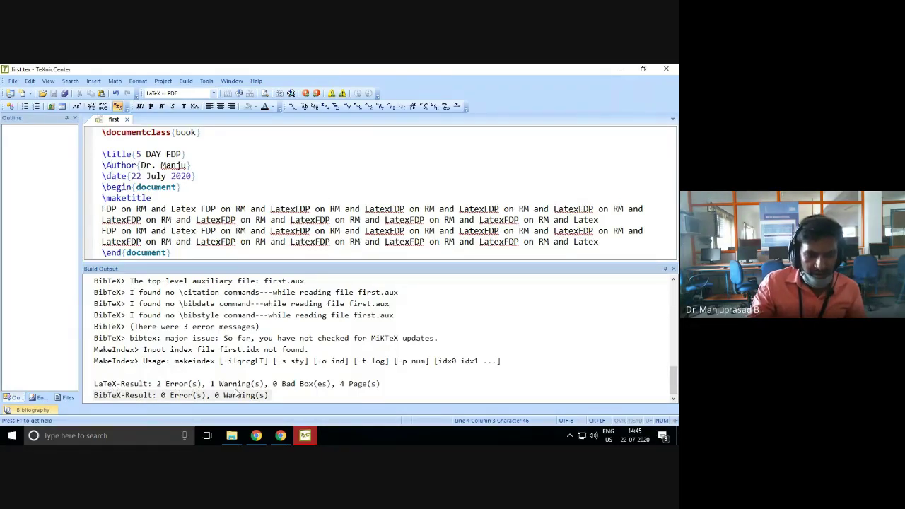
- Examine the errors in the build output and highlight the LaTeX-Result summary line
{"action": "scroll", "coordinate": [224, 346], "scroll_direction": "up", "scroll_amount": 10}
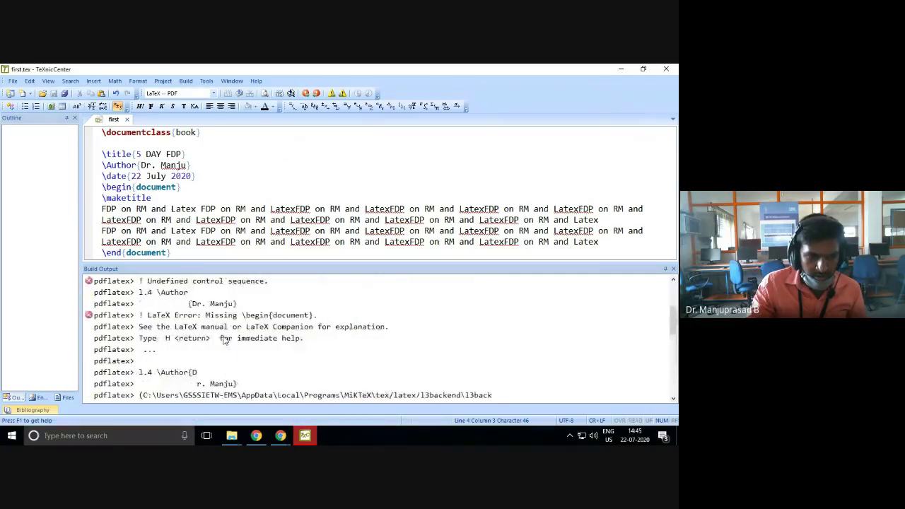
{"action": "scroll", "coordinate": [225, 340], "scroll_direction": "down", "scroll_amount": 8}
{"action": "scroll", "coordinate": [227, 339], "scroll_direction": "down", "scroll_amount": 1}
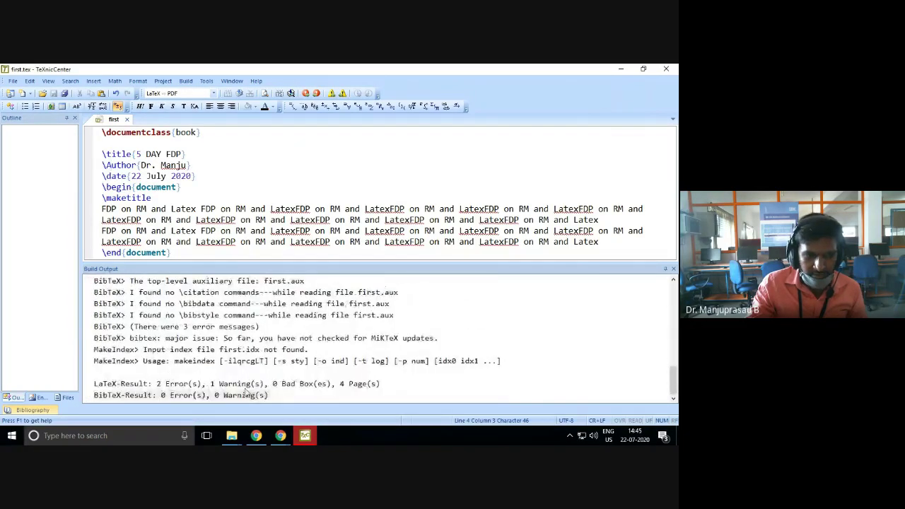
{"action": "left_click", "coordinate": [241, 384]}
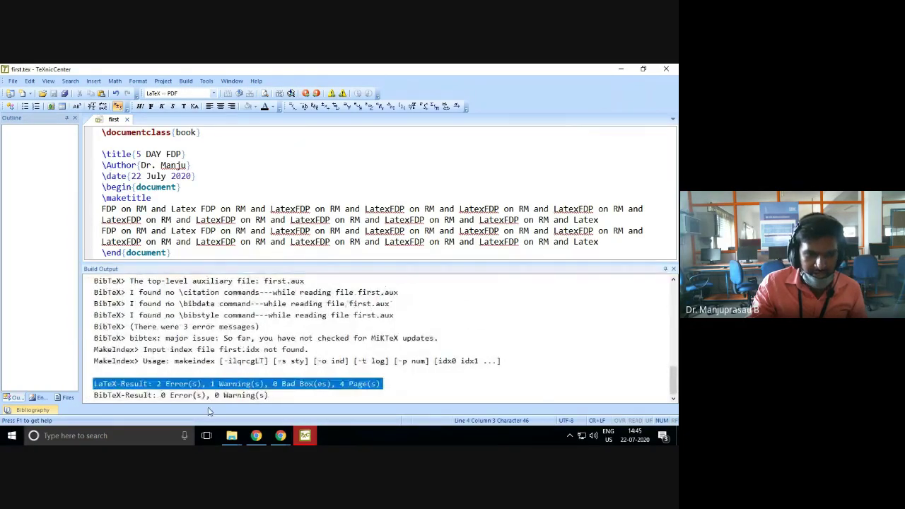
- Step through the reported LaTeX errors, and highlight the \Author and \date lines and the \begin{document} line in the source
{"action": "left_click", "coordinate": [316, 97]}
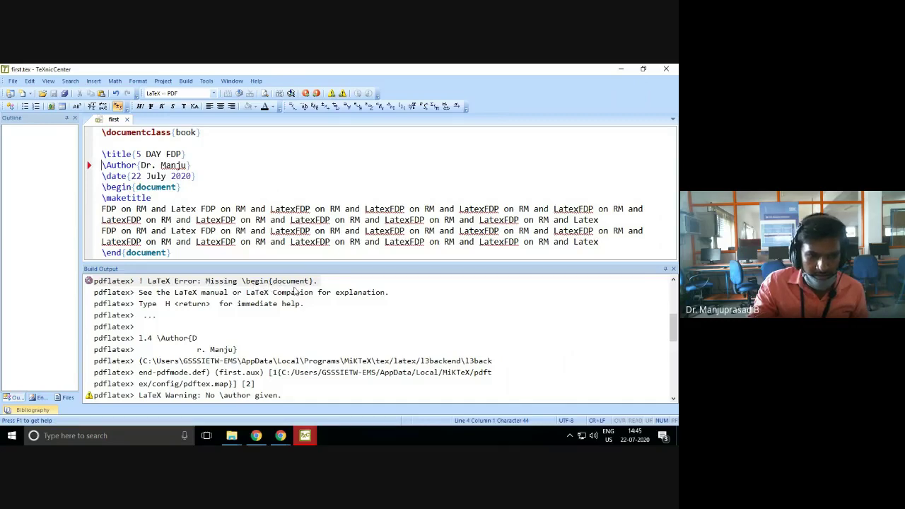
{"action": "left_click", "coordinate": [316, 95]}
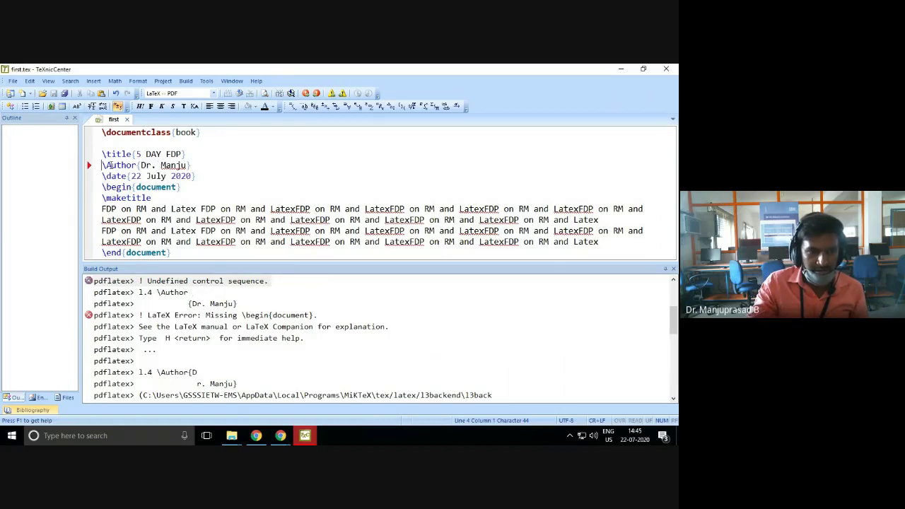
{"action": "left_click_drag", "start_coordinate": [102, 165], "coordinate": [203, 181]}
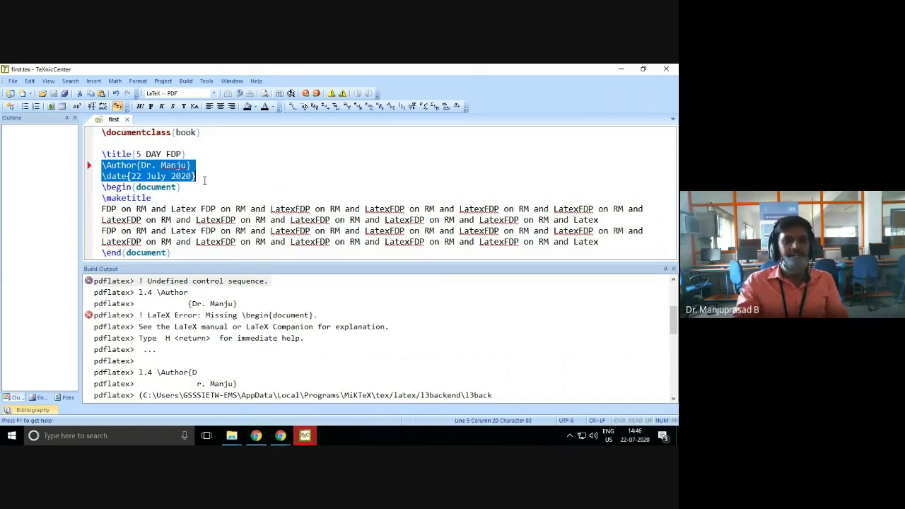
{"action": "left_click_drag", "start_coordinate": [190, 187], "coordinate": [90, 188]}
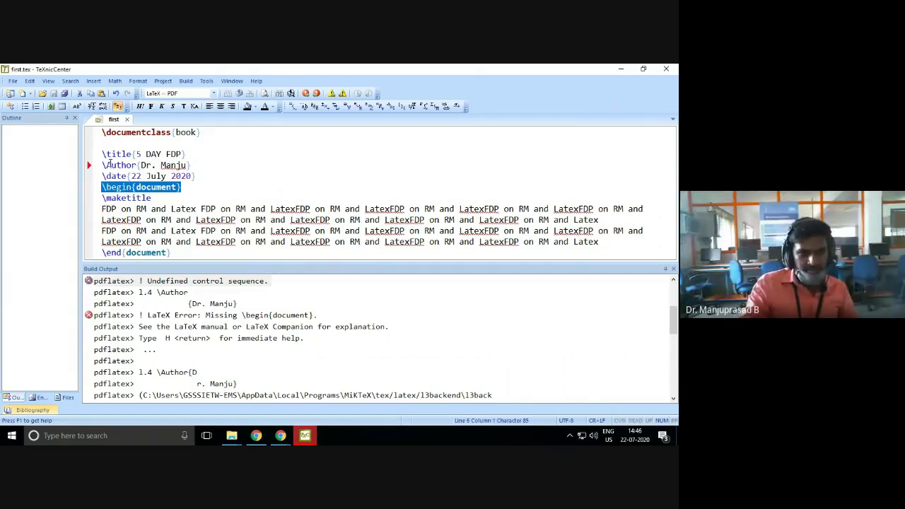
- Restore the author command to lowercase \author, rebuild the file, and shrink the build output area
{"action": "left_click", "coordinate": [109, 165]}
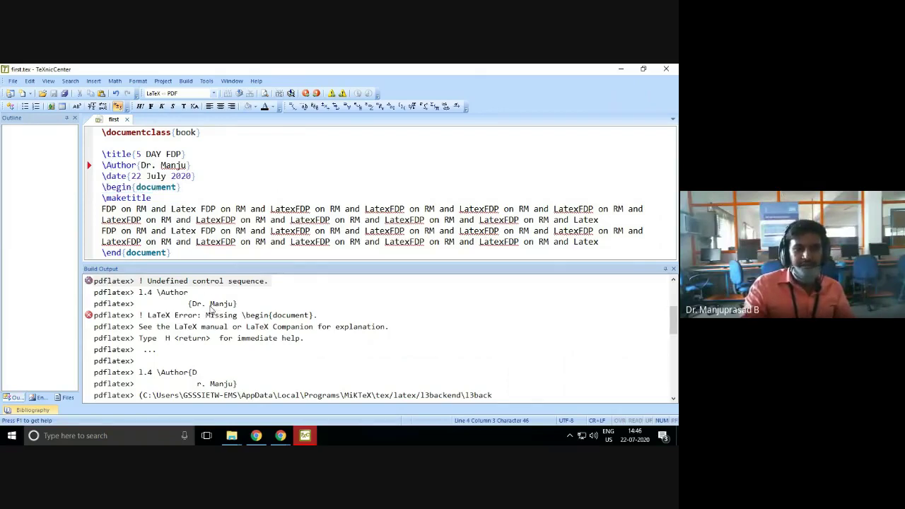
{"action": "key", "text": "BackSpace"}
{"action": "type", "text": "a"}
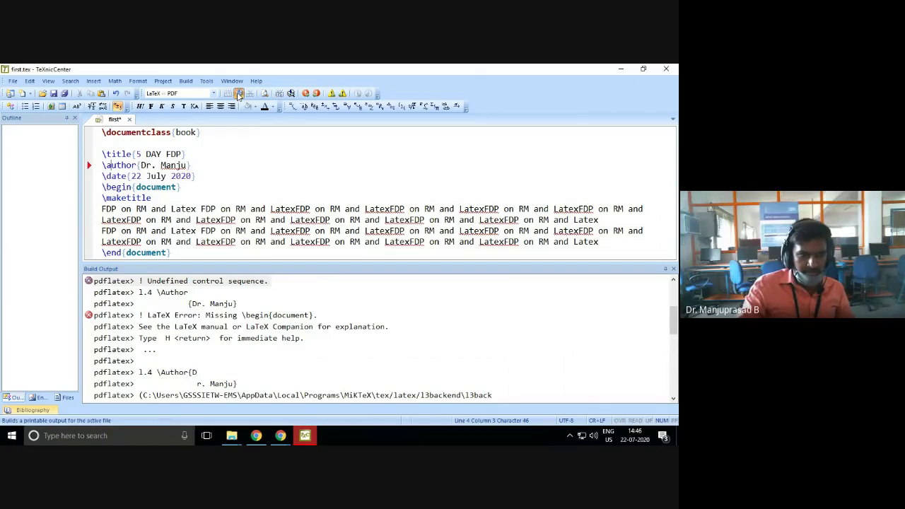
{"action": "left_click", "coordinate": [239, 94]}
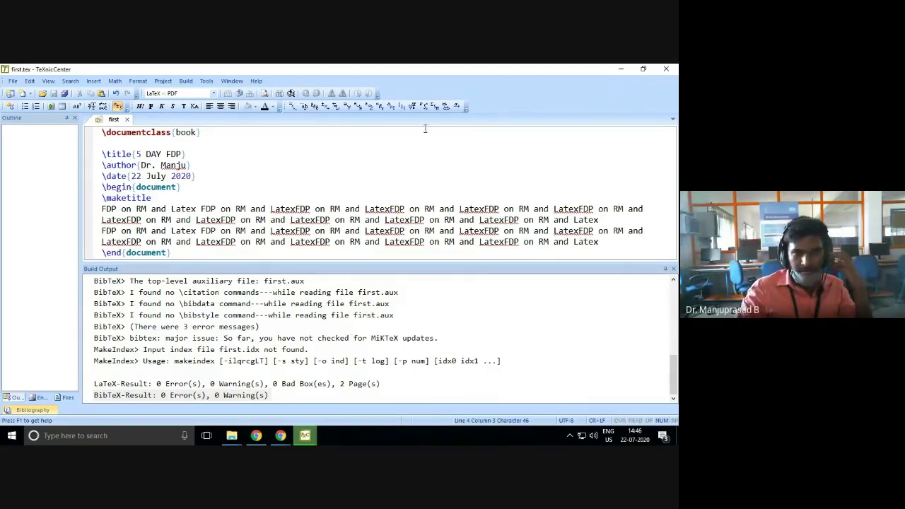
{"action": "left_click_drag", "start_coordinate": [373, 268], "coordinate": [356, 314]}
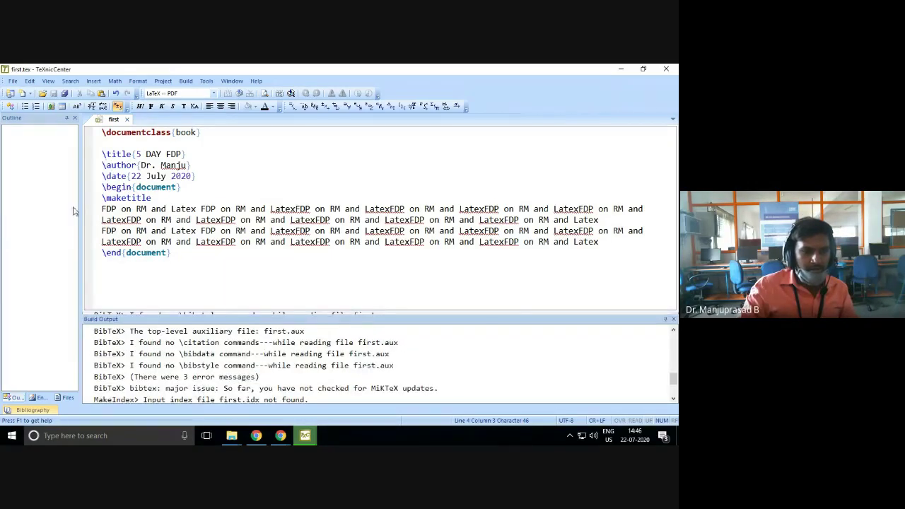
- Switch to the Page.tex document window
{"action": "mouse_move", "coordinate": [304, 437]}
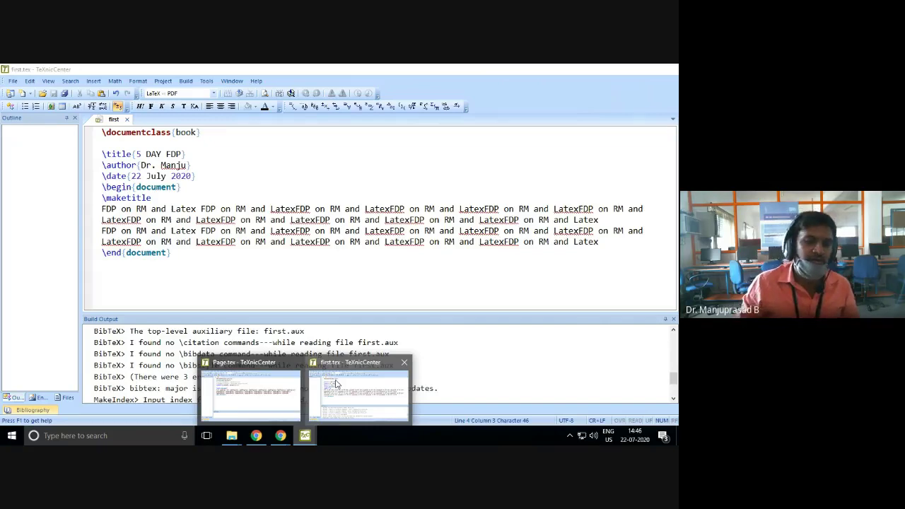
{"action": "left_click", "coordinate": [251, 392]}
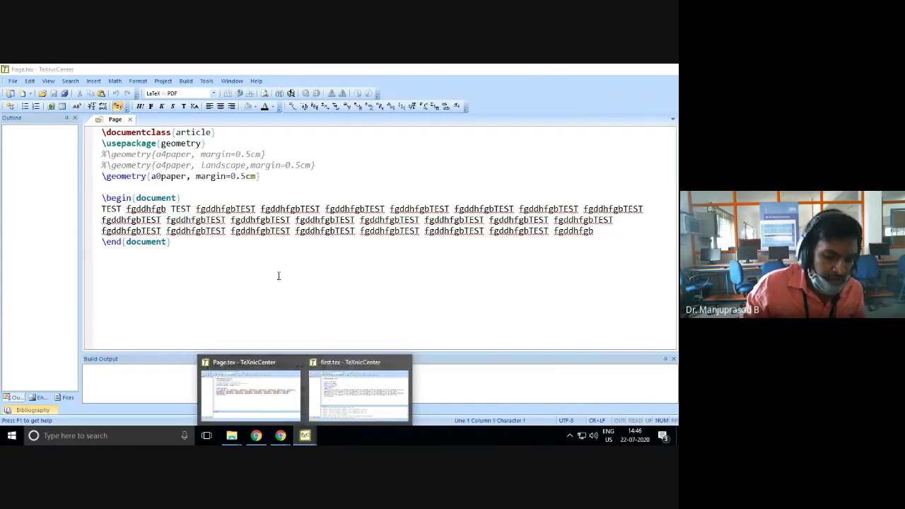
- Switch to the first.tex document window and shrink its build output area
{"action": "key", "text": "alt+Tab"}
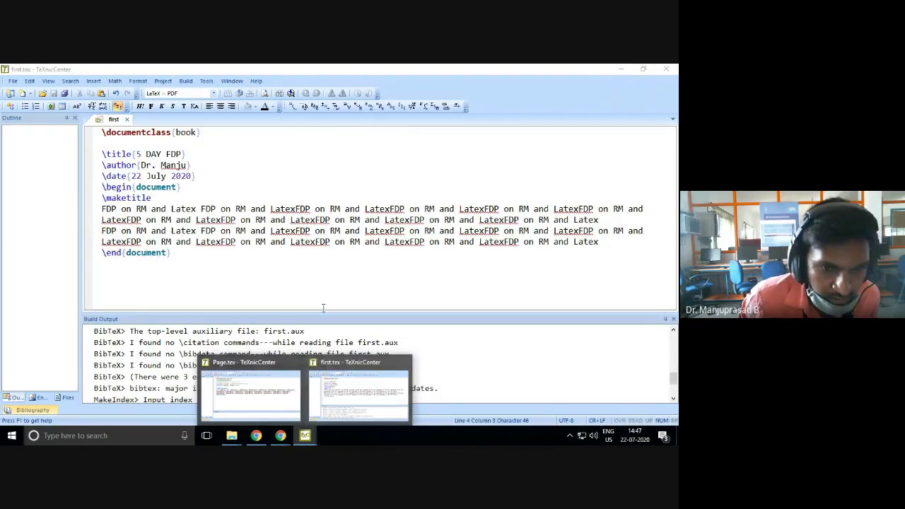
{"action": "left_click", "coordinate": [288, 290]}
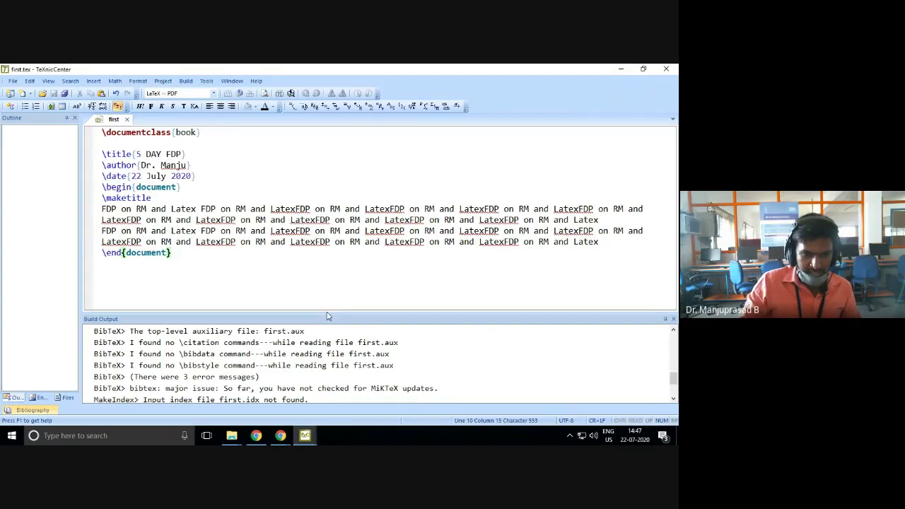
{"action": "left_click_drag", "start_coordinate": [326, 315], "coordinate": [314, 372]}
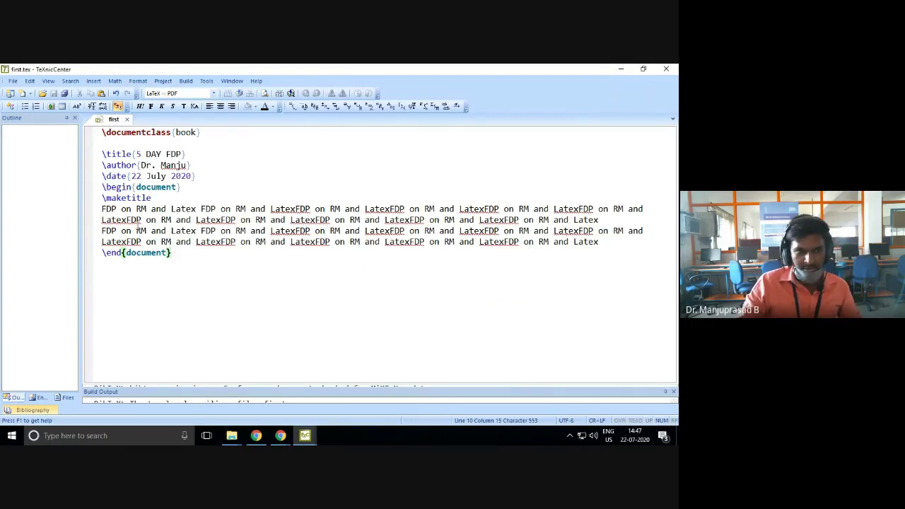
- Insert six blank lines between \maketitle and the body text
{"action": "left_click", "coordinate": [100, 212]}
{"action": "left_click_drag", "start_coordinate": [100, 212], "coordinate": [525, 244]}
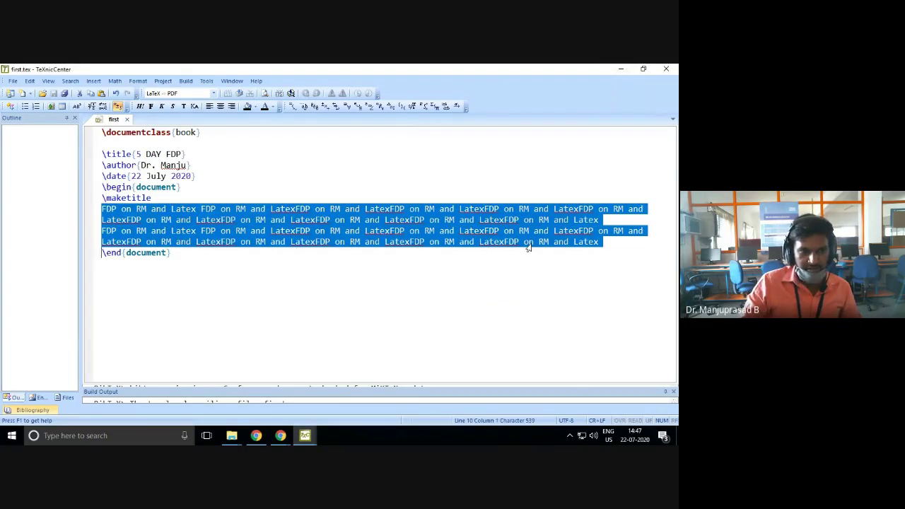
{"action": "left_click", "coordinate": [377, 198]}
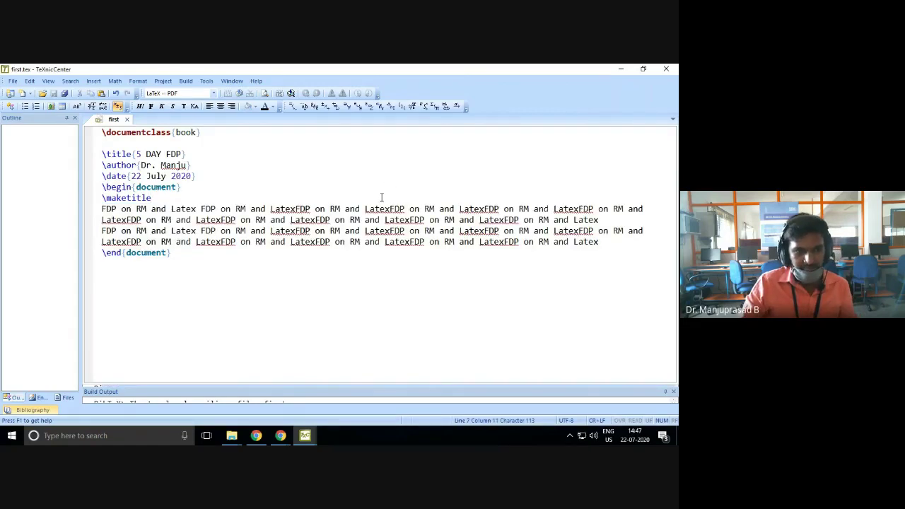
{"action": "key", "text": "Return"}
{"action": "key", "text": "Return"}
{"action": "key", "text": "Return"}
{"action": "key", "text": "Return"}
{"action": "key", "text": "Return"}
{"action": "key", "text": "Return"}
- Enter \texbf{ksjhkjdsfh} and \textit{jsdfgjksh} as sample formatting lines below \maketitle
{"action": "left_click", "coordinate": [152, 219]}
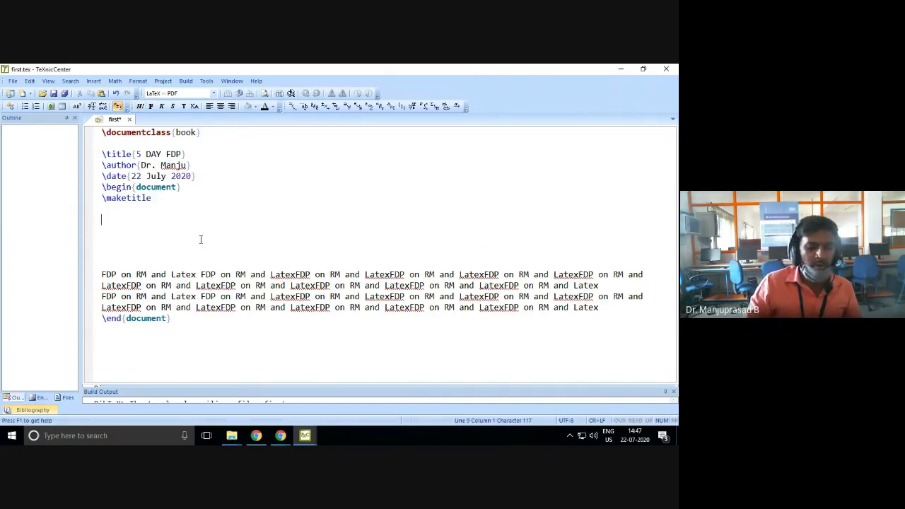
{"action": "type", "text": "exbf"}
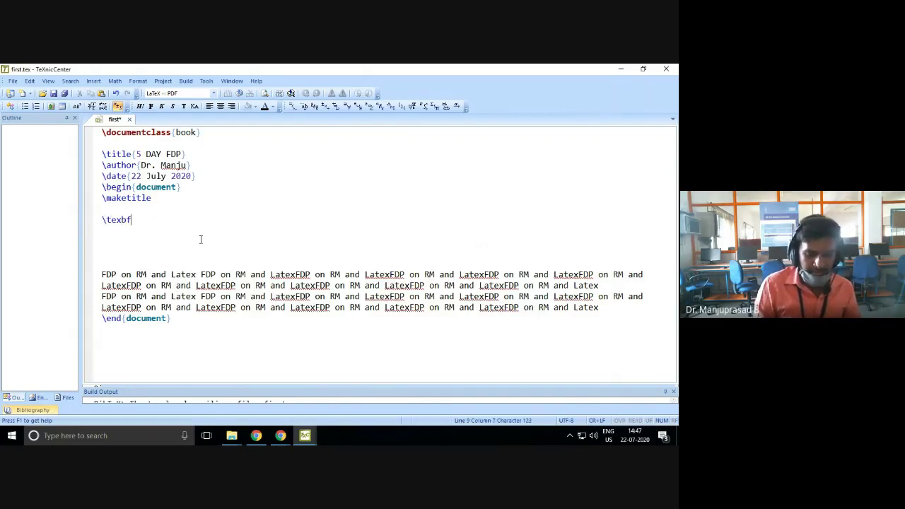
{"action": "type", "text": "{ksjhkjdsfh}"}
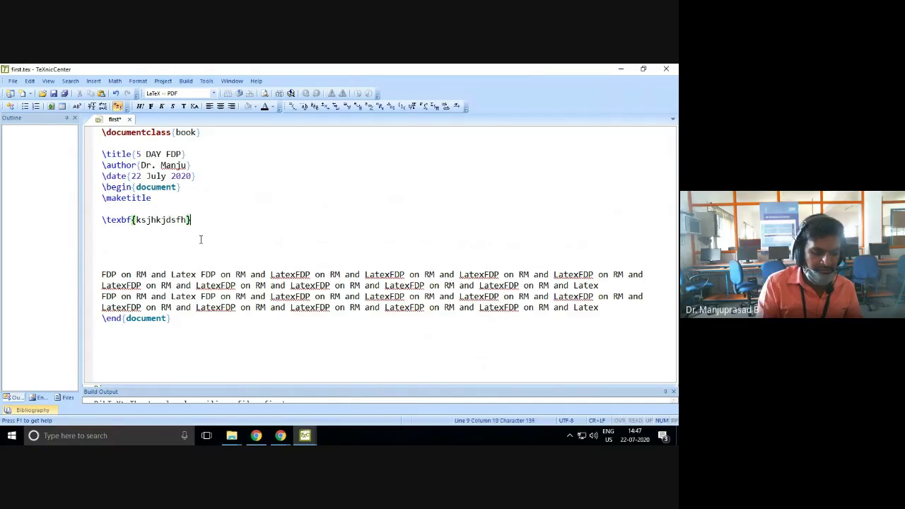
{"action": "key", "text": "Return"}
{"action": "type", "text": "\\textit{"}
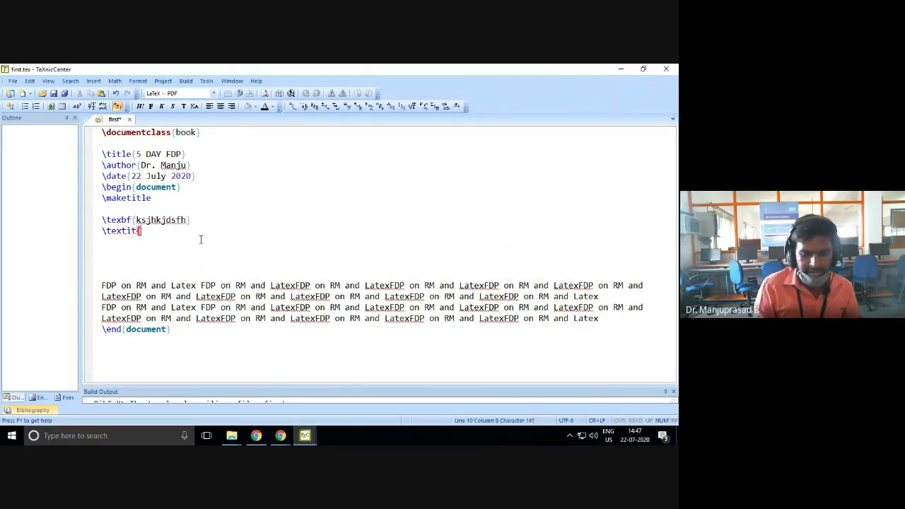
{"action": "type", "text": "jsdfgjksh}"}
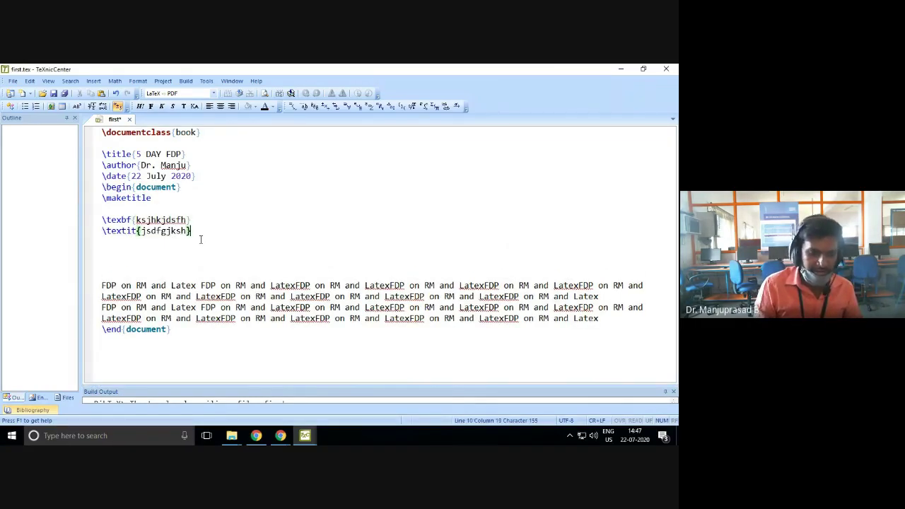
- Begin a third sample line with \textb, and delete all three sample formatting lines
{"action": "key", "text": "Return"}
{"action": "type", "text": "\\text"}
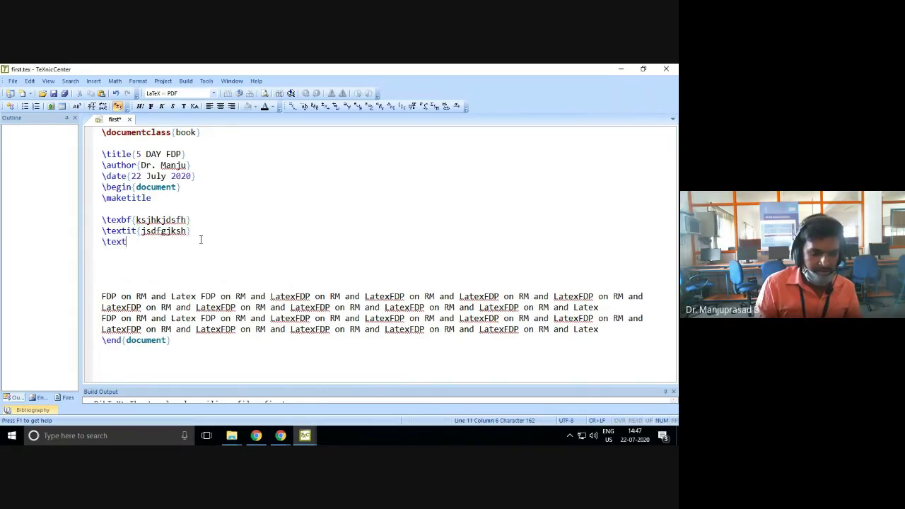
{"action": "type", "text": "e"}
{"action": "key", "text": "BackSpace"}
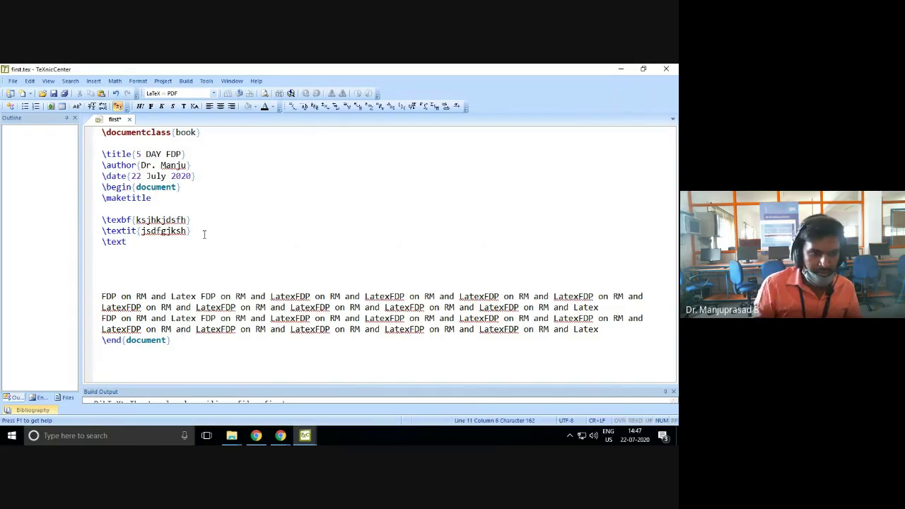
{"action": "type", "text": "b"}
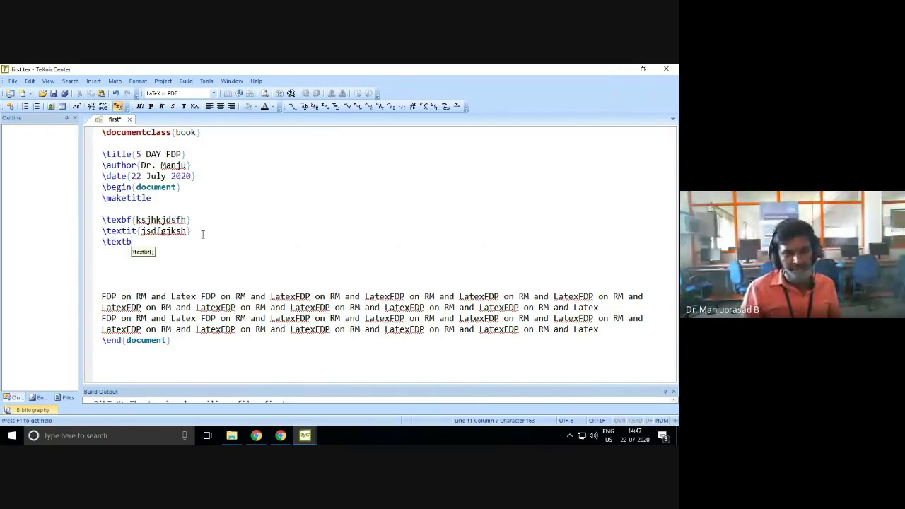
{"action": "key", "text": "BackSpace"}
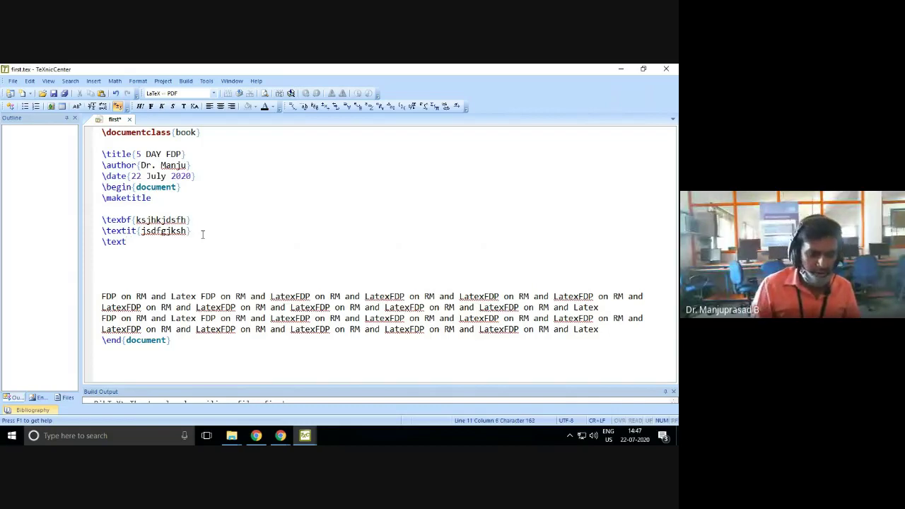
{"action": "type", "text": "f"}
{"action": "key", "text": "BackSpace"}
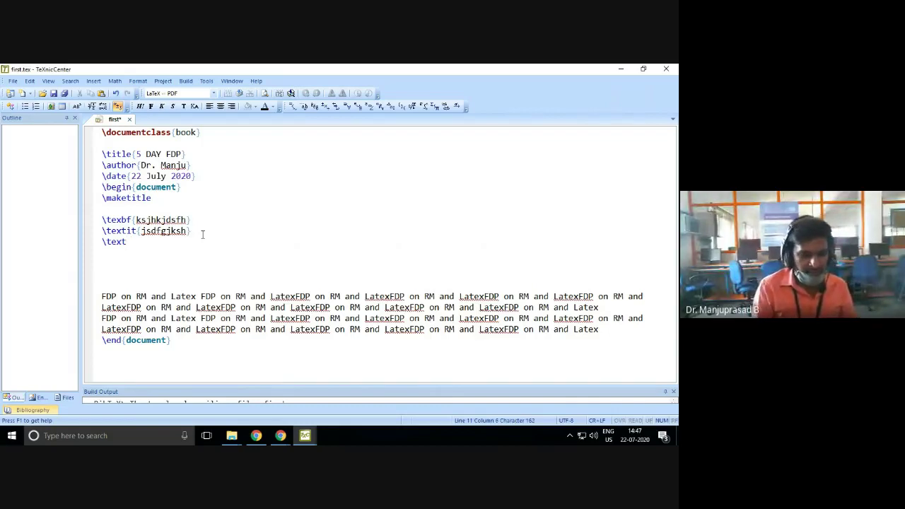
{"action": "type", "text": "f"}
{"action": "key", "text": "BackSpace"}
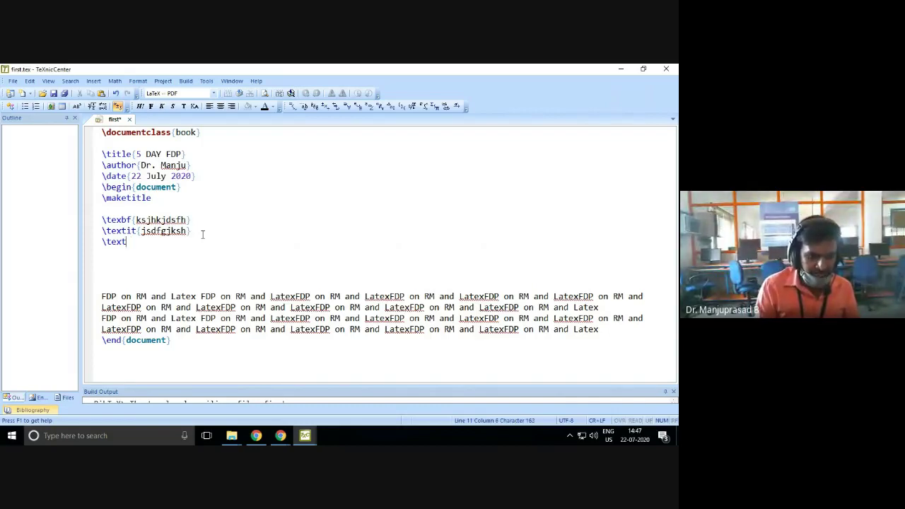
{"action": "type", "text": "b"}
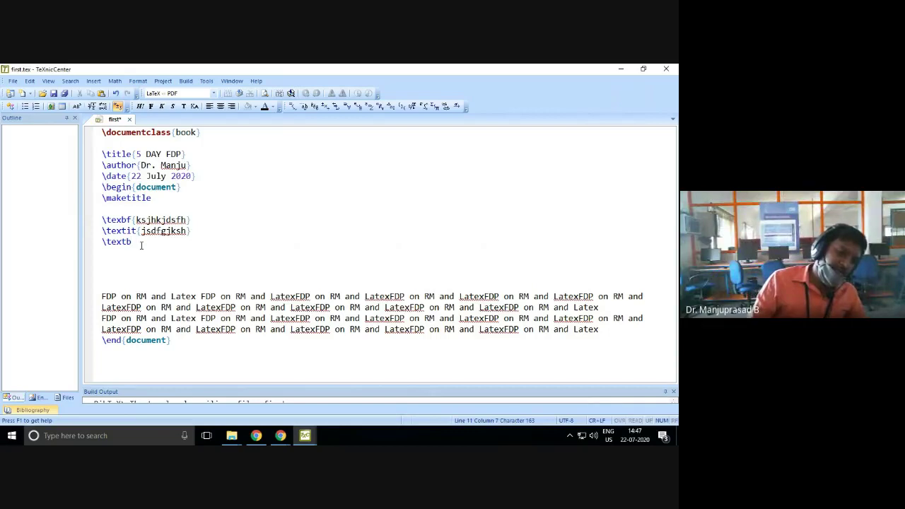
{"action": "left_click_drag", "start_coordinate": [134, 242], "coordinate": [95, 220]}
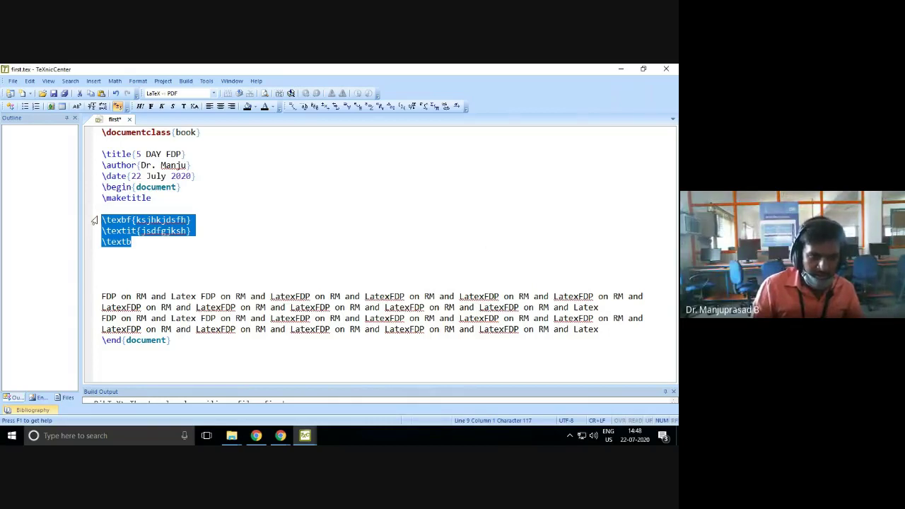
{"action": "key", "text": "Delete"}
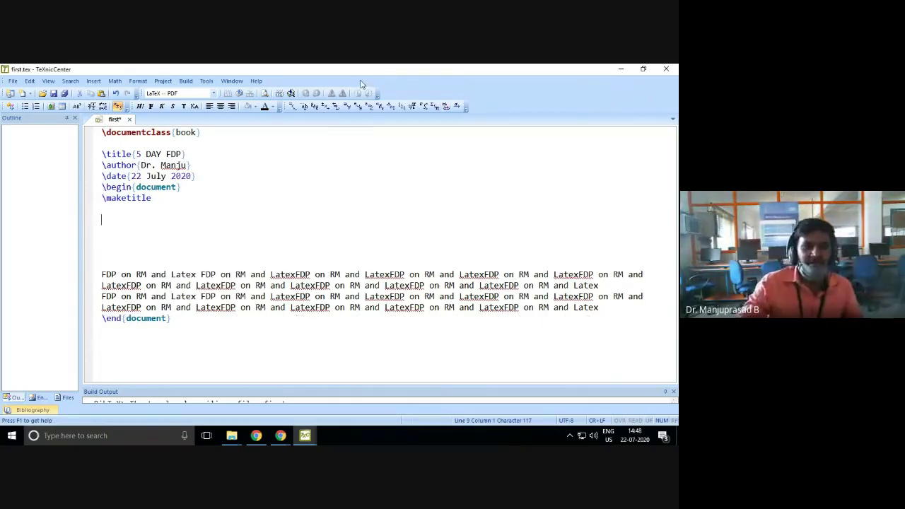
- Insert an emphasized line \emph{GSSSIETW} below \maketitle, ending with the line break \\
{"action": "left_click", "coordinate": [140, 107]}
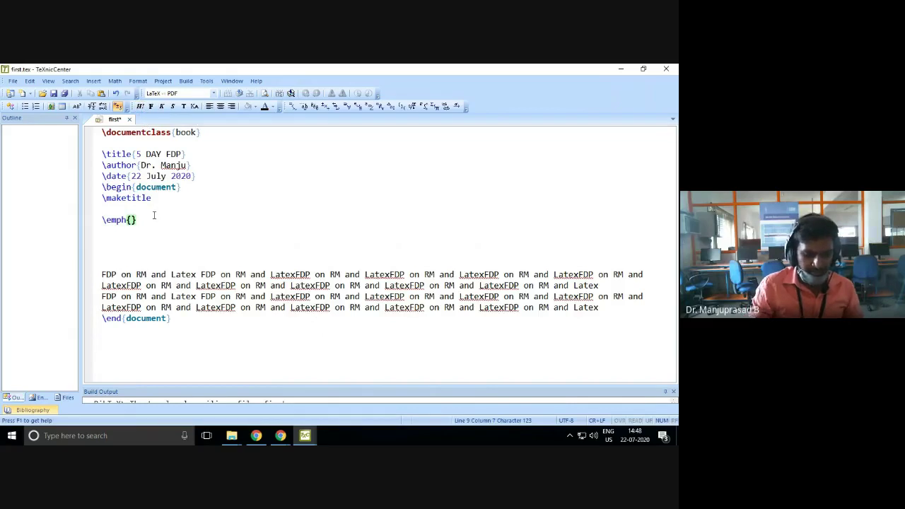
{"action": "type", "text": "GSSS"}
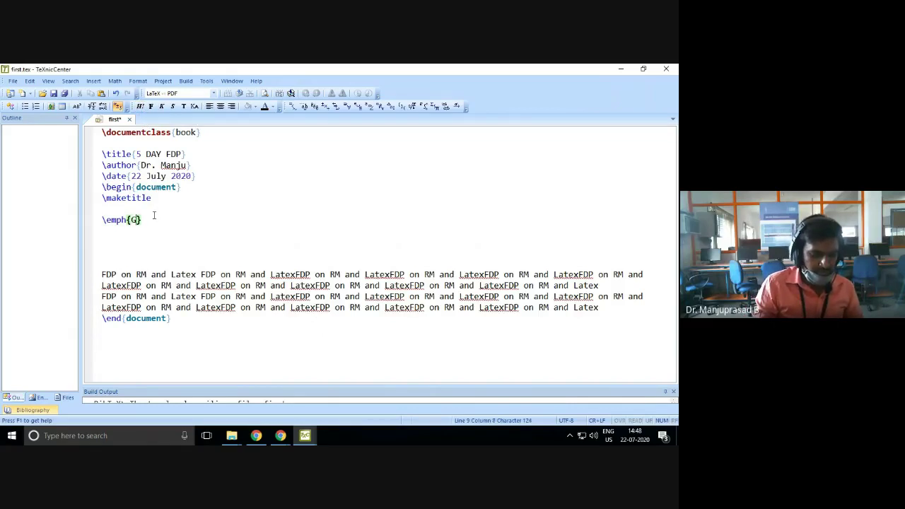
{"action": "type", "text": "IETW"}
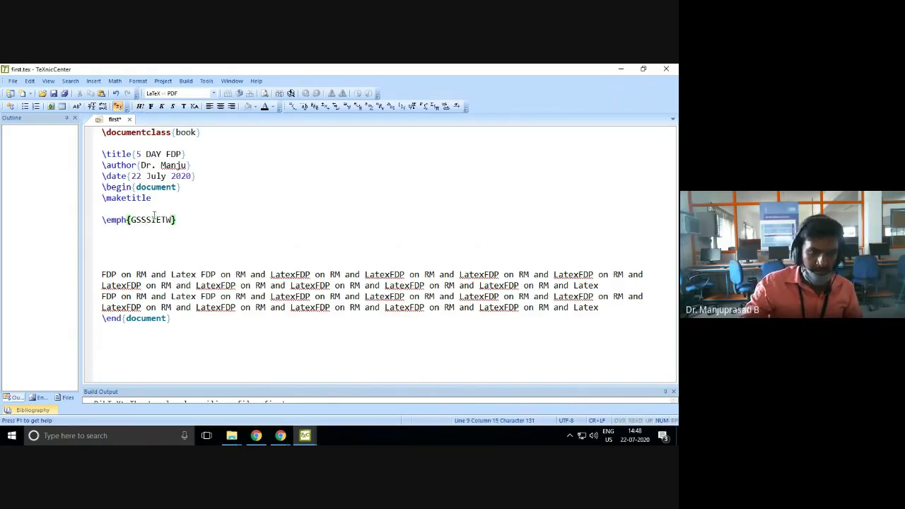
{"action": "key", "text": "Right"}
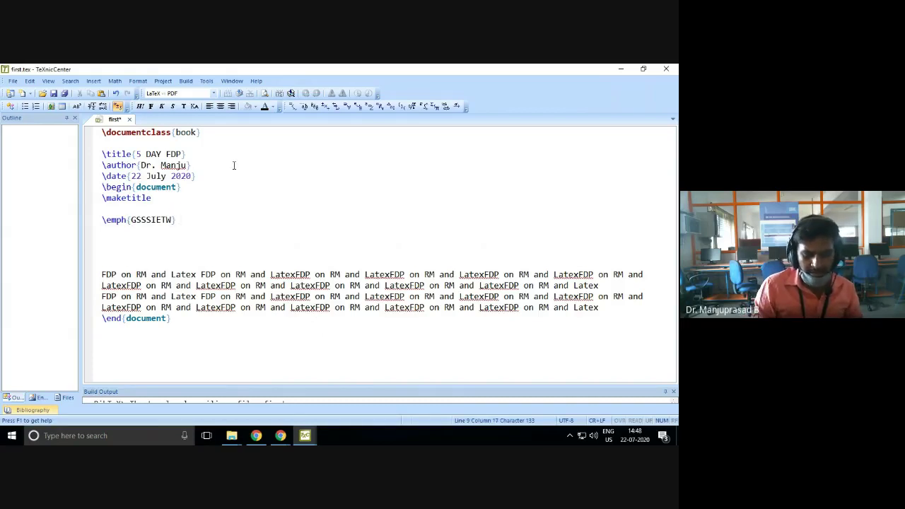
{"action": "type", "text": "\\\\"}
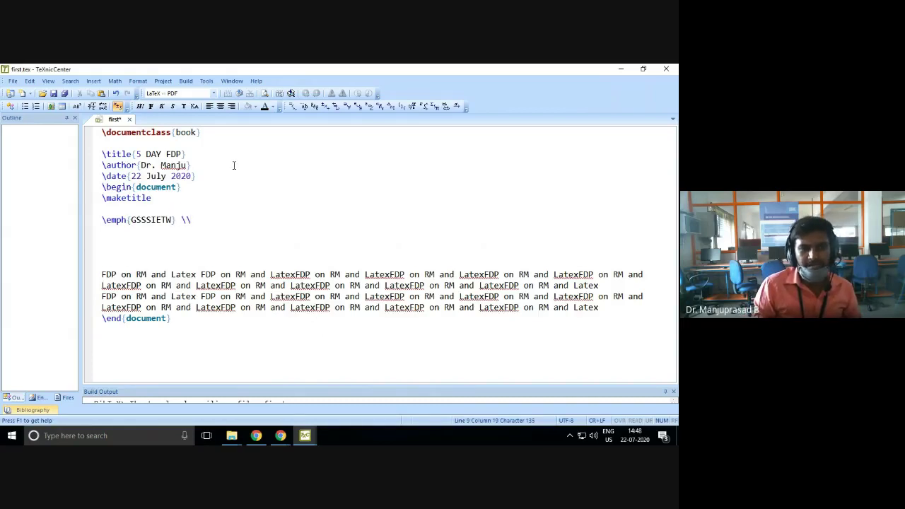
{"action": "key", "text": "Return"}
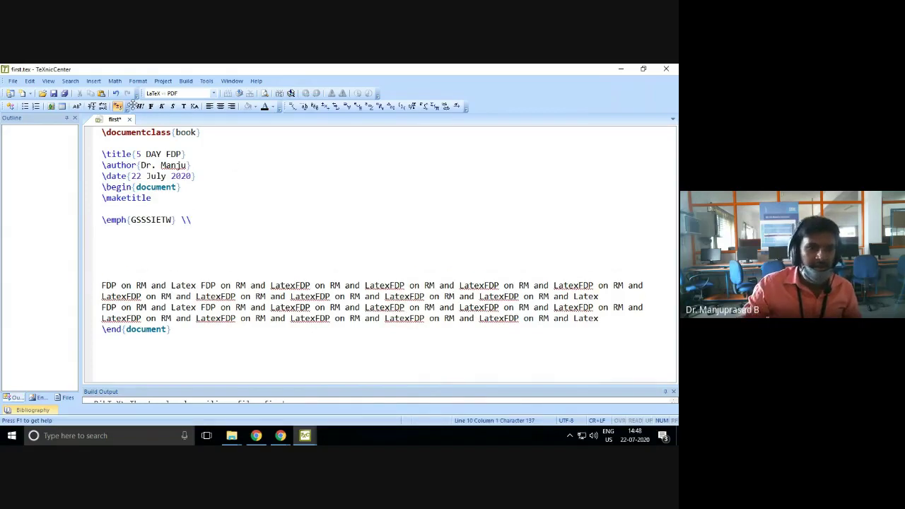
- Add a bold line \textbf{GSSSIETW} under the \emph line, reusing its text and ending with \\
{"action": "left_click", "coordinate": [150, 106]}
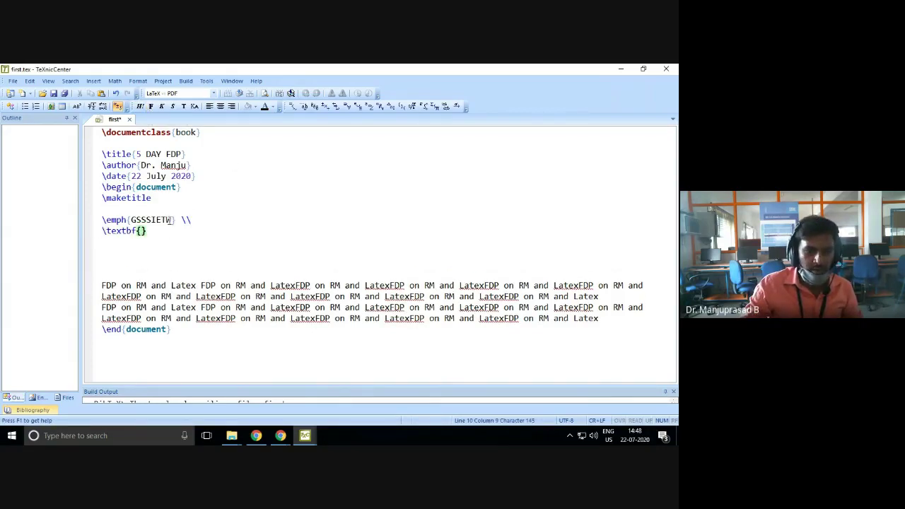
{"action": "left_click_drag", "start_coordinate": [172, 220], "coordinate": [132, 221]}
{"action": "key", "text": "ctrl+c"}
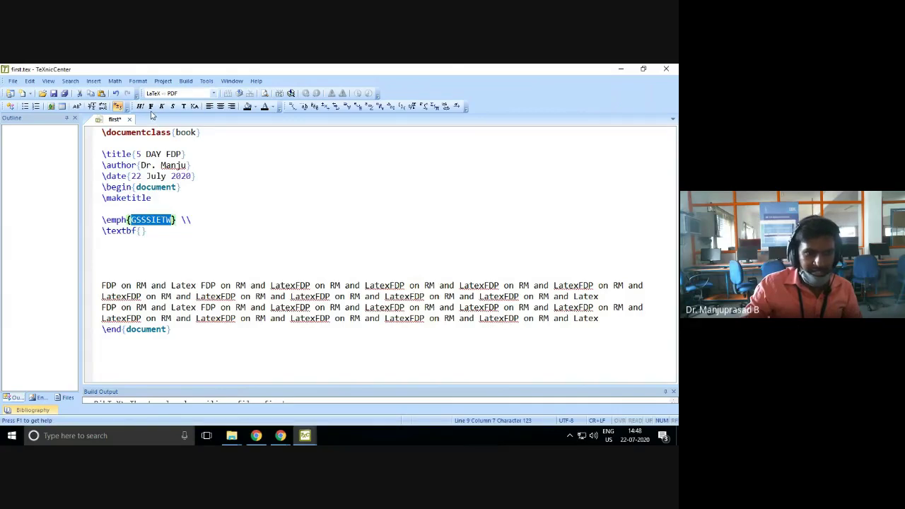
{"action": "left_click", "coordinate": [141, 232]}
{"action": "key", "text": "ctrl+v"}
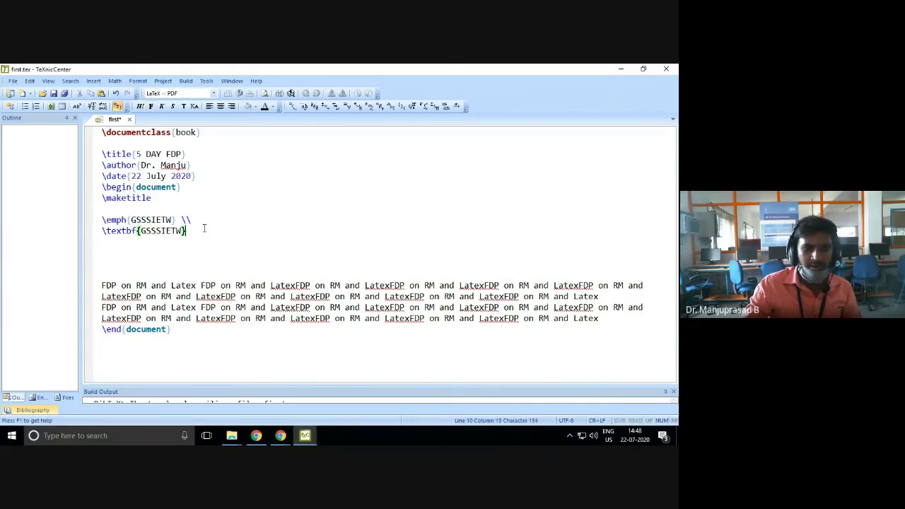
{"action": "left_click", "coordinate": [202, 231]}
{"action": "type", "text": "\\\\"}
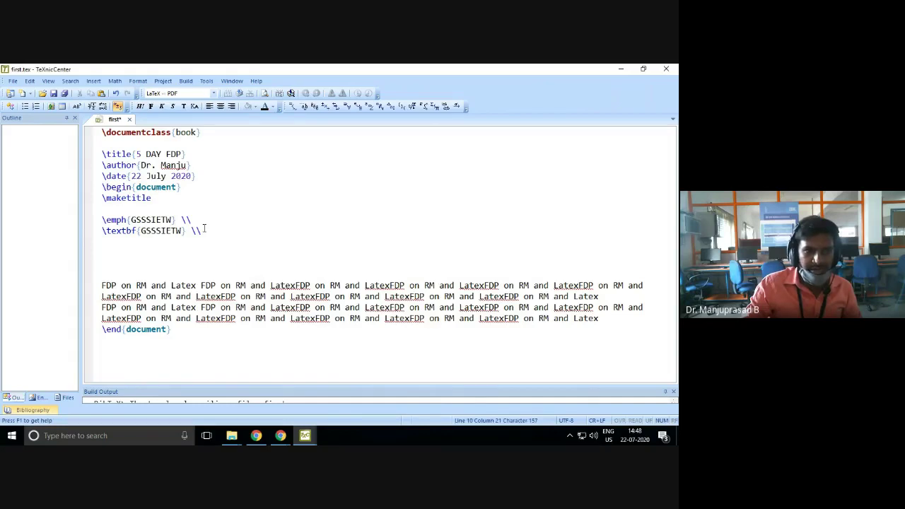
{"action": "key", "text": "Return"}
- Add an italic line \textit{GSSSIETW} under the bold line, ending with \\
{"action": "left_click", "coordinate": [162, 106]}
{"action": "key", "text": "ctrl+v"}
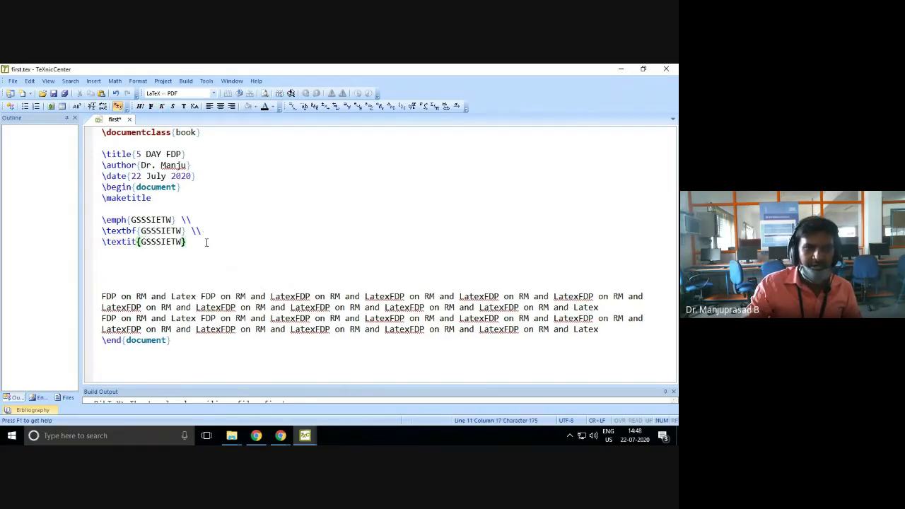
{"action": "left_click", "coordinate": [205, 242]}
{"action": "type", "text": "\\\\"}
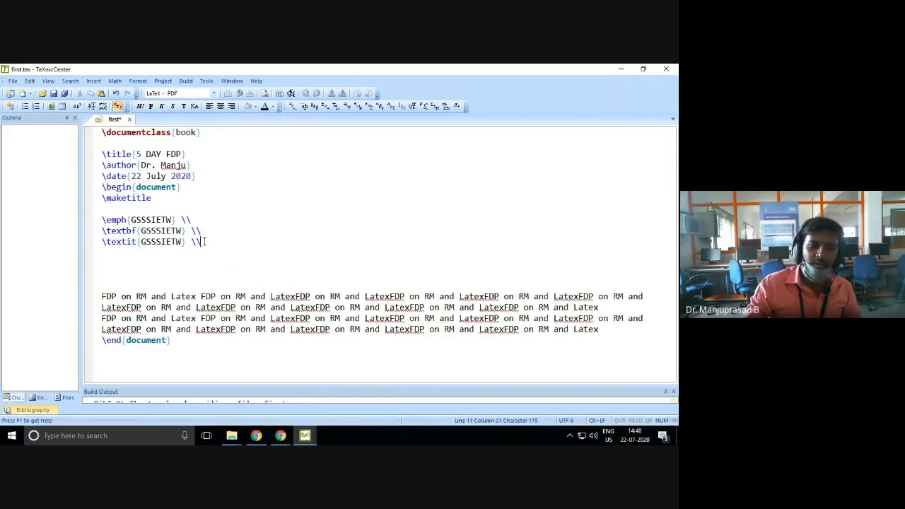
{"action": "key", "text": "Return"}
- Add a slanted line \textsl{GSSSIETW} under the italic line, ending with \\
{"action": "left_click", "coordinate": [172, 106]}
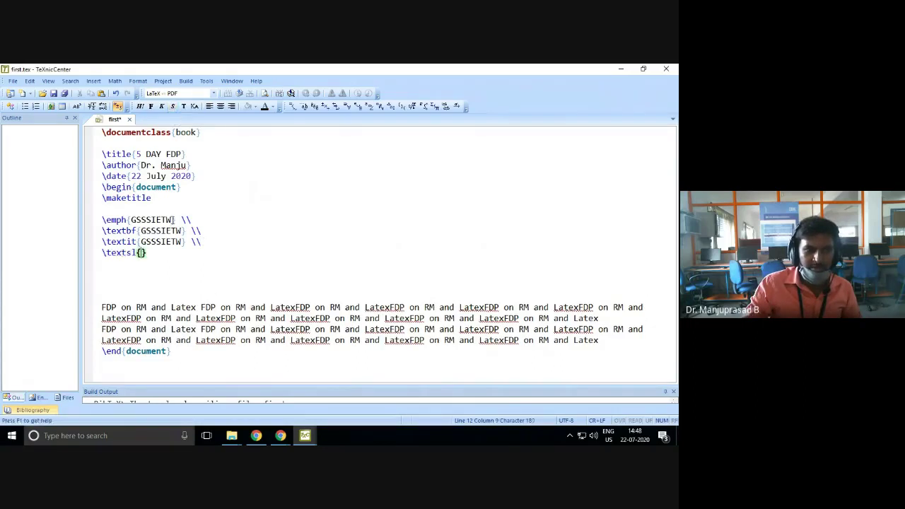
{"action": "key", "text": "ctrl+v"}
{"action": "left_click", "coordinate": [203, 255]}
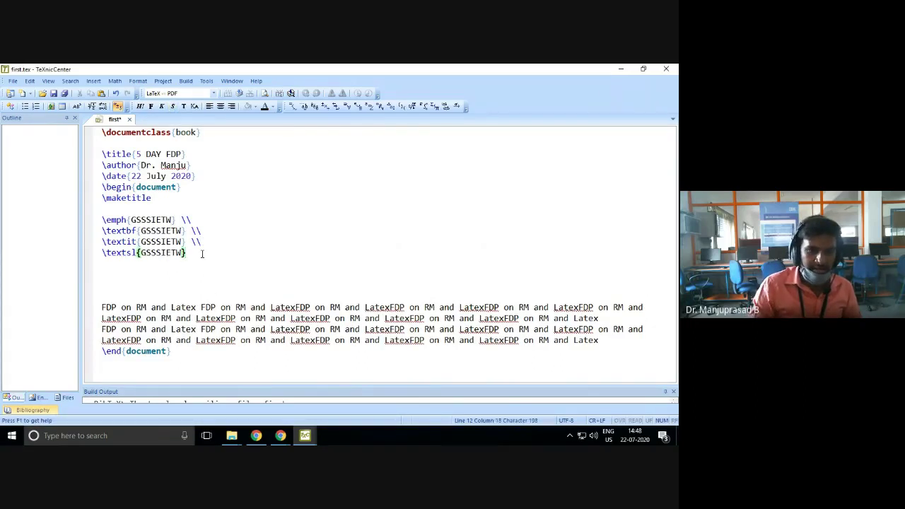
{"action": "type", "text": "\\\\"}
{"action": "key", "text": "Return"}
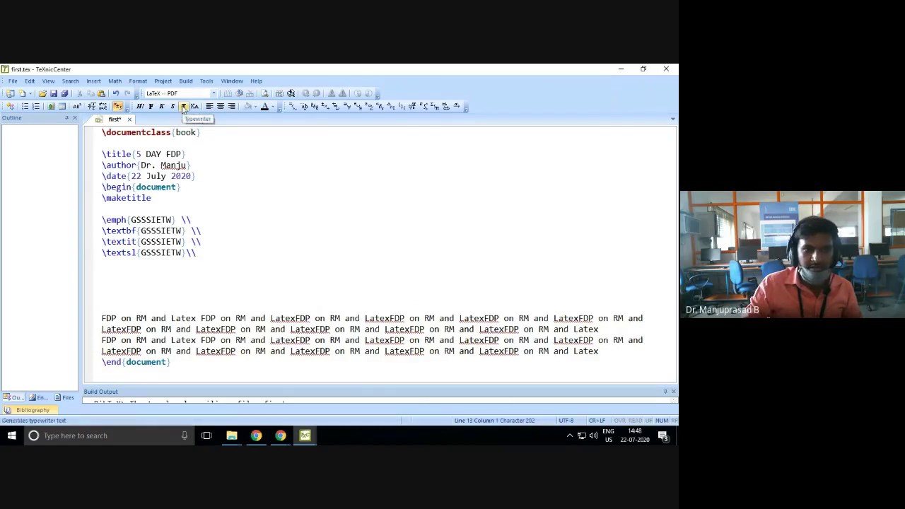
- Add a typewriter line \texttt{GSSSIETW} under the slanted line, ending with \\
{"action": "left_click", "coordinate": [183, 108]}
{"action": "key", "text": "ctrl+v"}
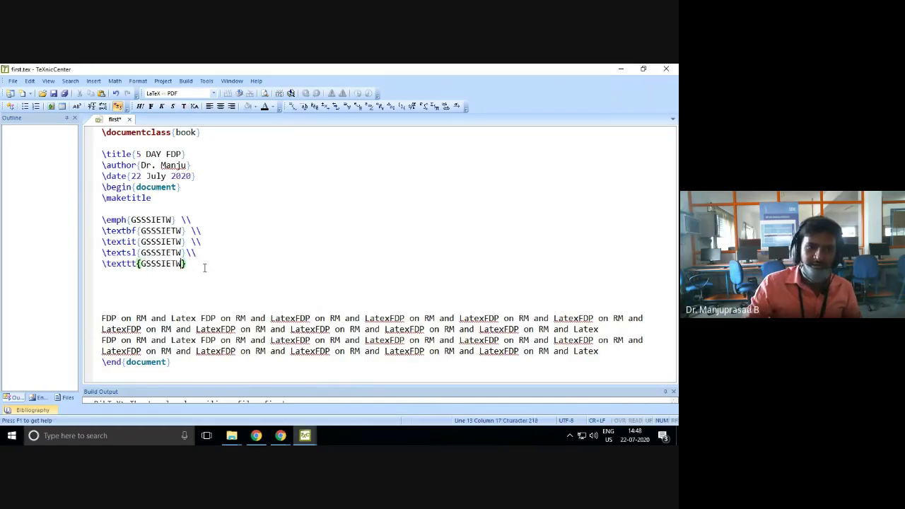
{"action": "left_click", "coordinate": [206, 265]}
{"action": "type", "text": "\\\\"}
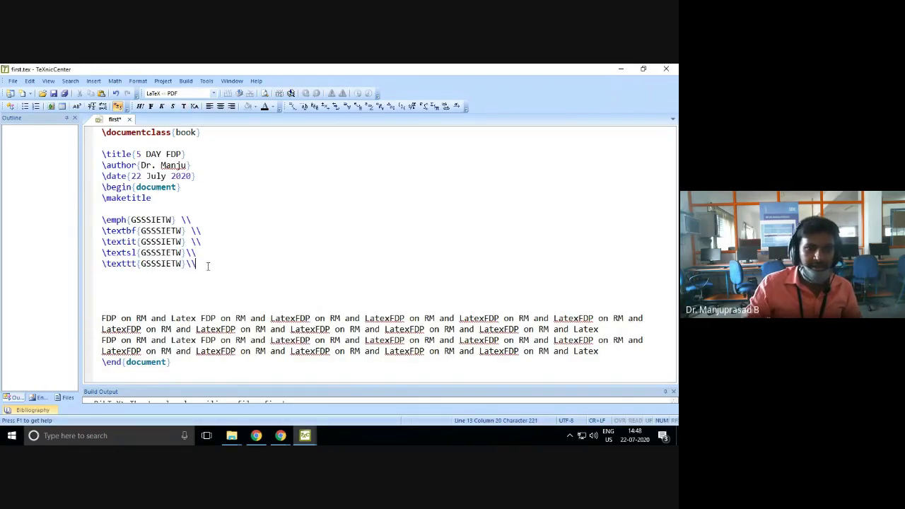
- Add a small-caps line \textsc{GSSSIETW} with a trailing line break directly below the \texttt line
{"action": "key", "text": "Return"}
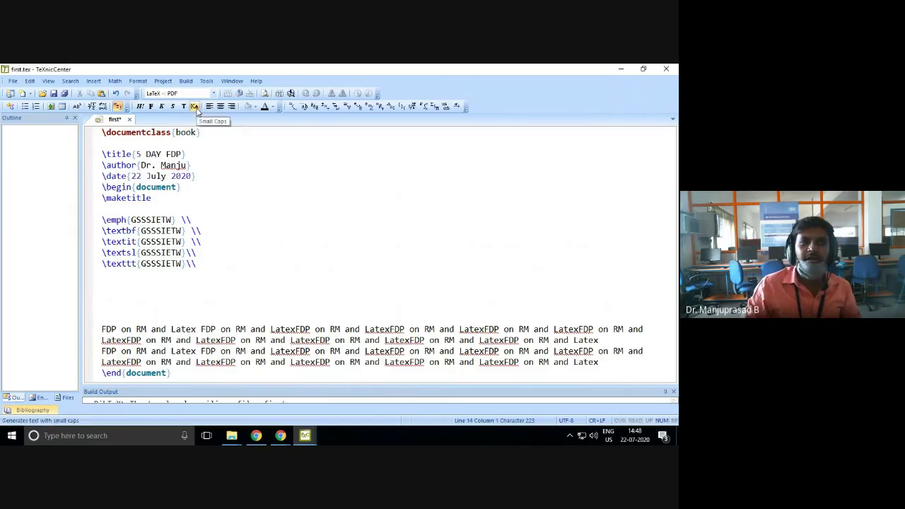
{"action": "left_click", "coordinate": [195, 107]}
{"action": "key", "text": "ctrl+v"}
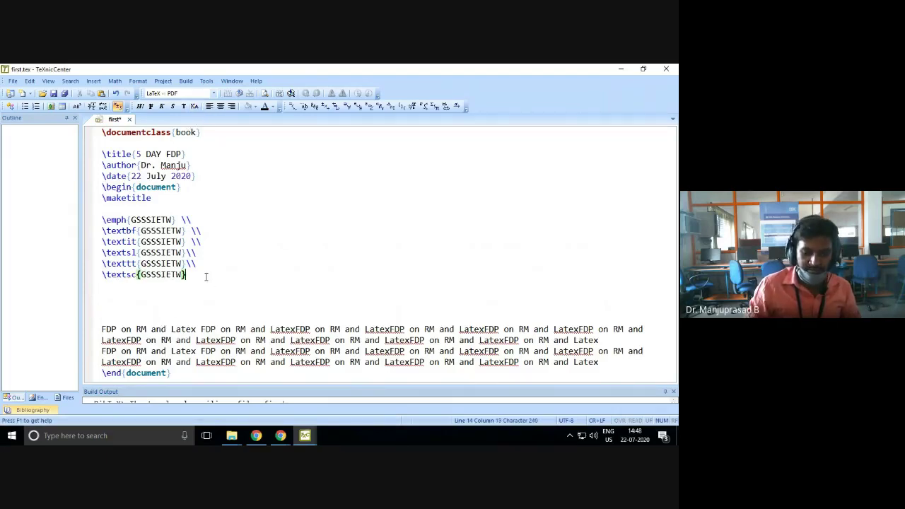
{"action": "type", "text": "\\\\\\"}
- Delete two of the blank lines between the \textsc line and the FDP paragraph
{"action": "left_click_drag", "start_coordinate": [205, 277], "coordinate": [102, 219]}
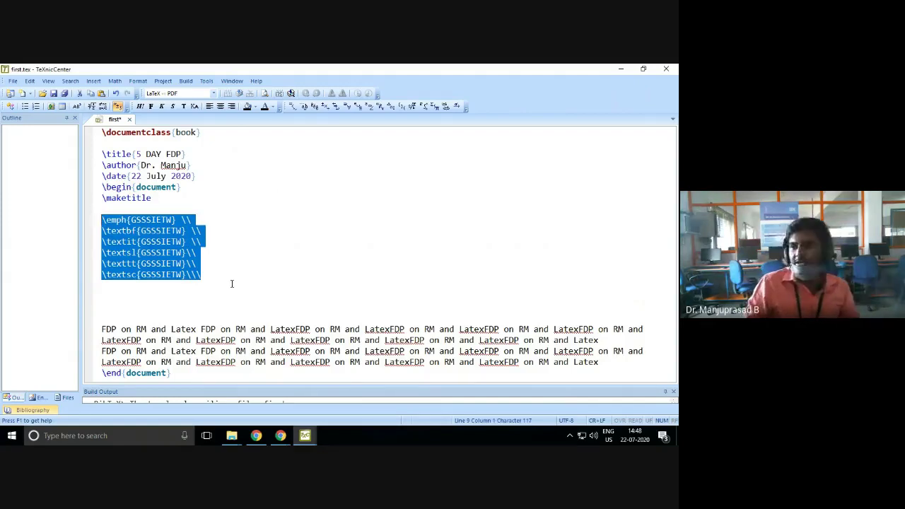
{"action": "left_click", "coordinate": [188, 286]}
{"action": "key", "text": "Delete"}
{"action": "key", "text": "Delete"}
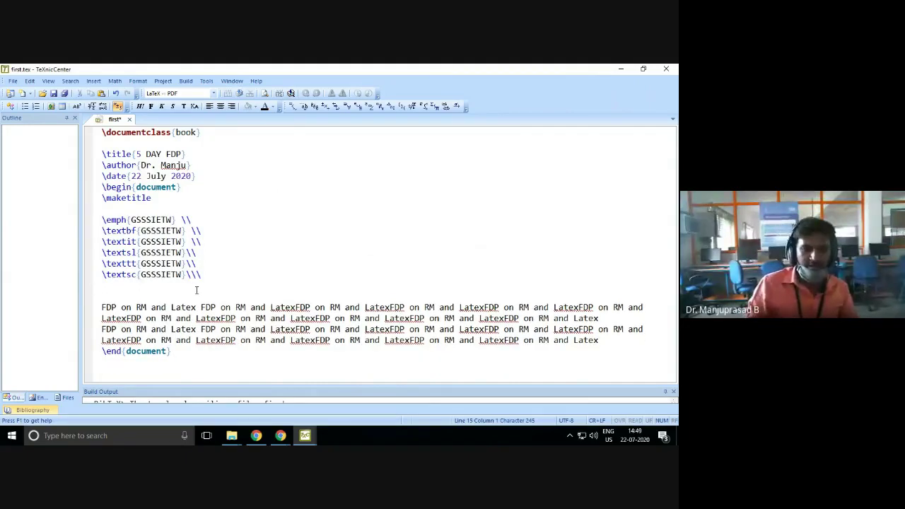
- Remove the surplus third backslash after the \textsc line, and save and build the document to view its PDF
{"action": "left_click", "coordinate": [204, 277]}
{"action": "key", "text": "BackSpace"}
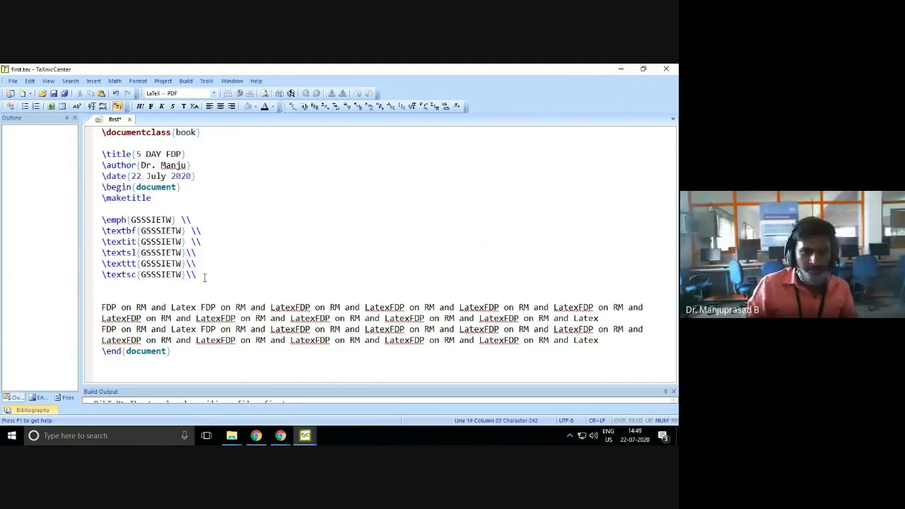
{"action": "key", "text": "ctrl+s"}
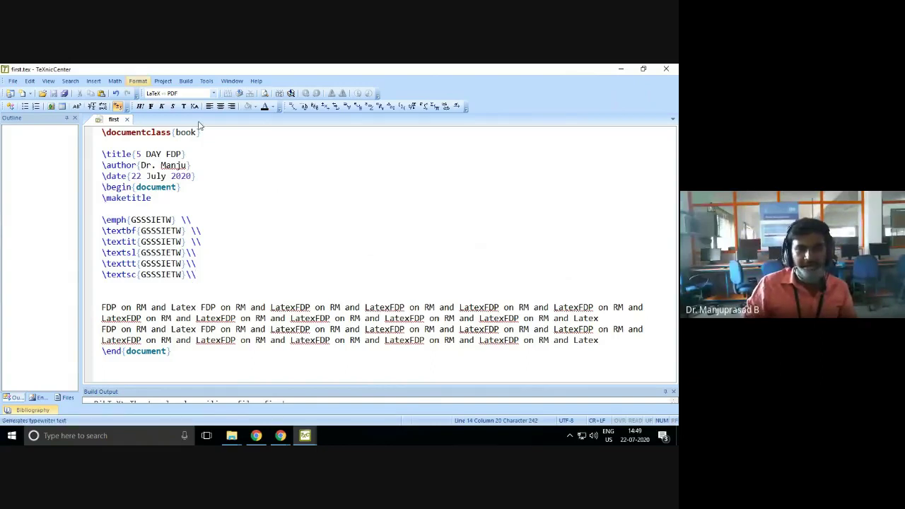
{"action": "left_click", "coordinate": [290, 93]}
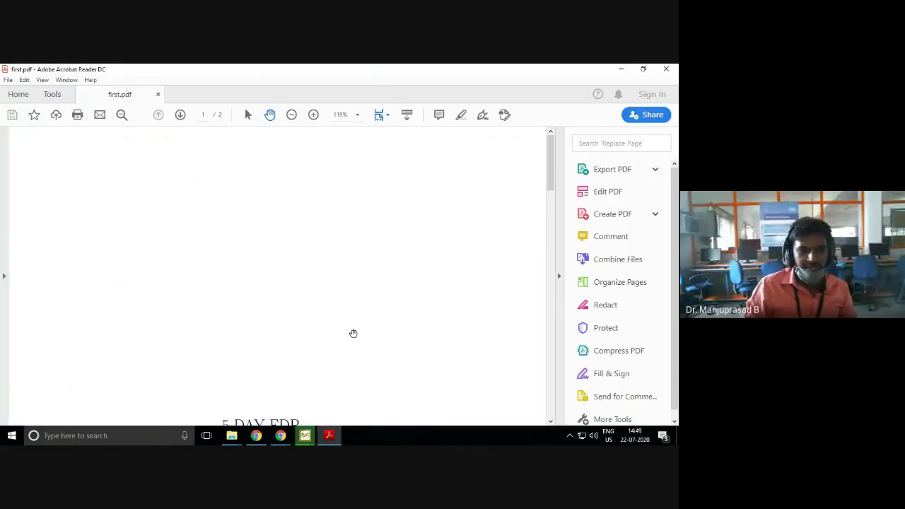
- Examine the six GSSSIETW font styles on page 2 of the PDF, comparing the typewriter and small-caps lines
{"action": "scroll", "coordinate": [353, 333], "scroll_direction": "down", "scroll_amount": 5}
{"action": "scroll", "coordinate": [269, 311], "scroll_direction": "up", "scroll_amount": 5}
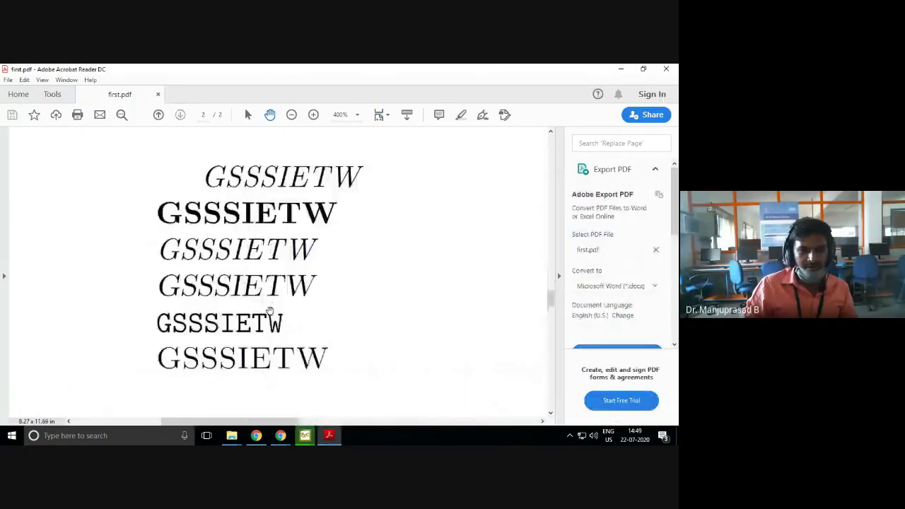
{"action": "scroll", "coordinate": [270, 311], "scroll_direction": "up", "scroll_amount": 1}
{"action": "scroll", "coordinate": [273, 318], "scroll_direction": "down", "scroll_amount": 1}
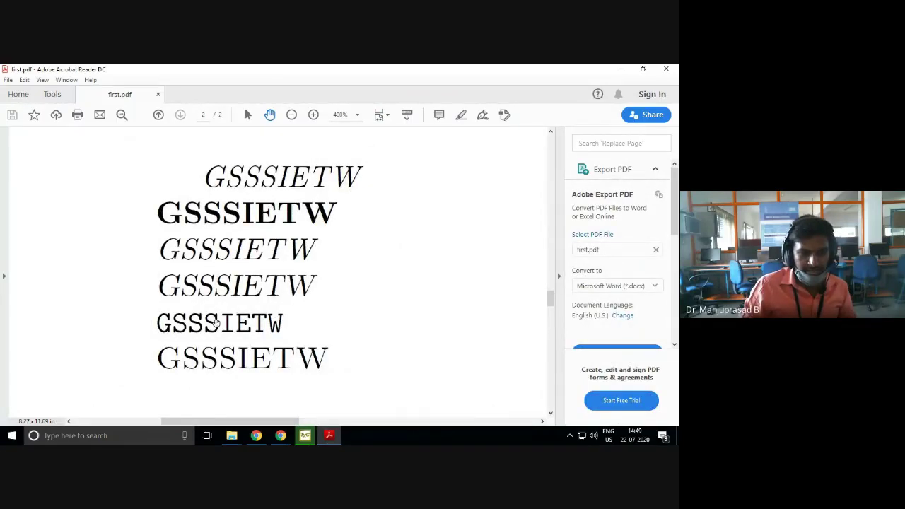
{"action": "scroll", "coordinate": [215, 322], "scroll_direction": "up", "scroll_amount": 3}
{"action": "left_click", "coordinate": [559, 278]}
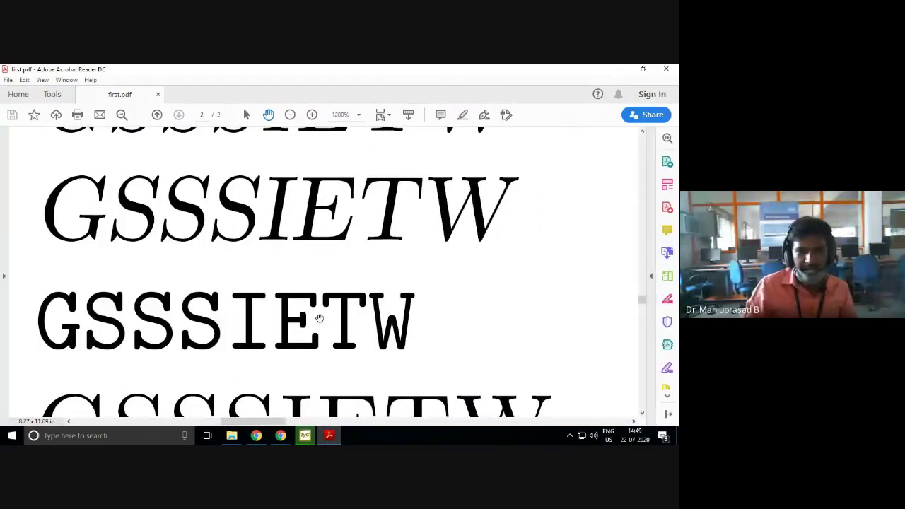
{"action": "scroll", "coordinate": [319, 319], "scroll_direction": "down", "scroll_amount": 2}
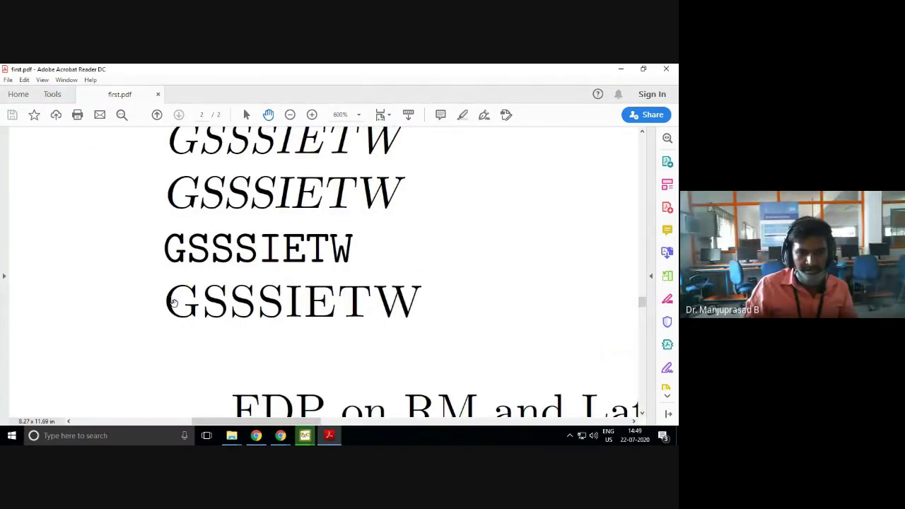
{"action": "scroll", "coordinate": [173, 302], "scroll_direction": "down", "scroll_amount": 2}
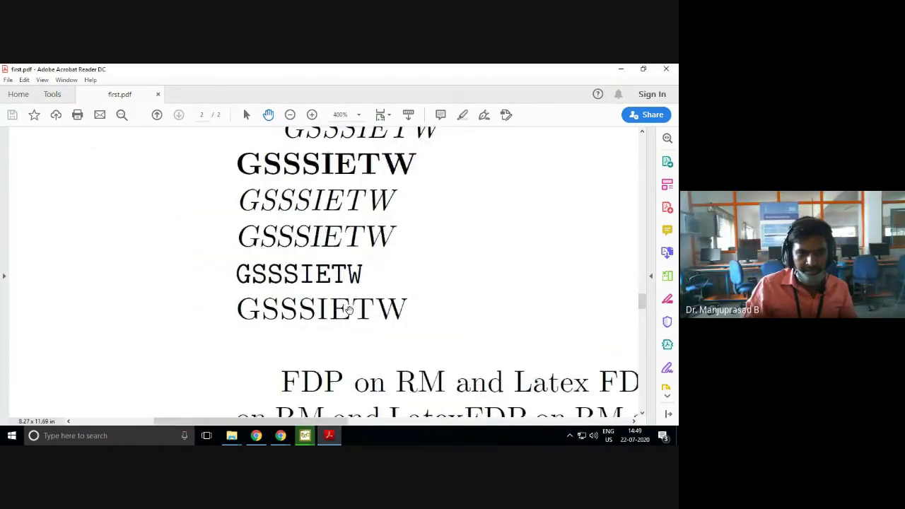
{"action": "scroll", "coordinate": [347, 309], "scroll_direction": "up", "scroll_amount": 1}
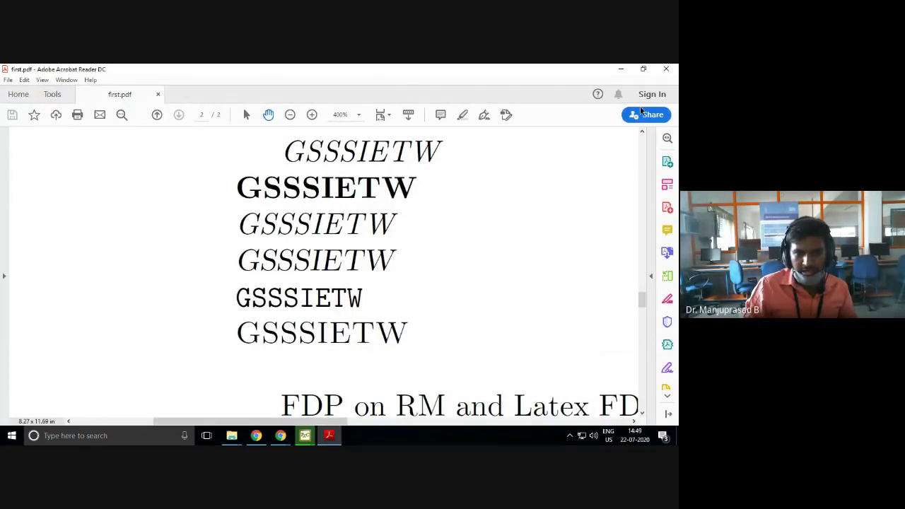
{"action": "left_click", "coordinate": [666, 70]}
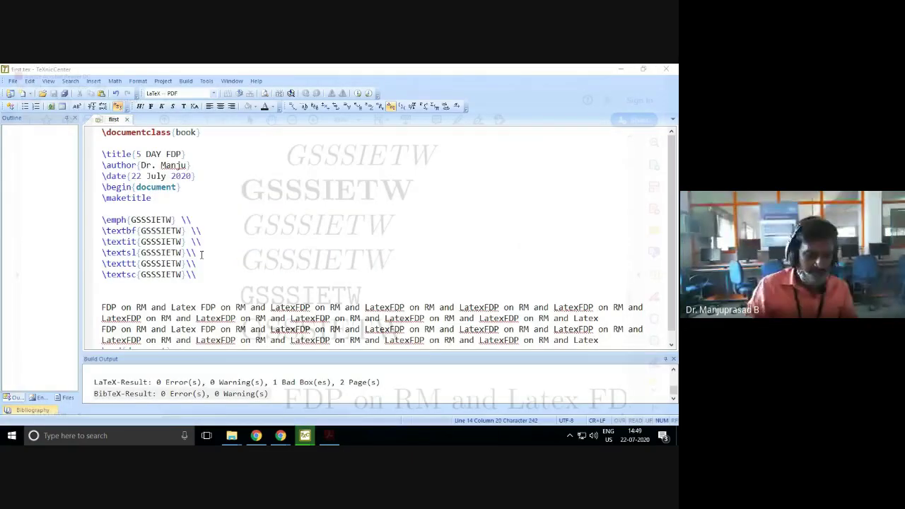
- Replace the text inside \textsc with lowercase gsssietw and rebuild the PDF
{"action": "double_click", "coordinate": [142, 274]}
{"action": "type", "text": "gsssietw"}
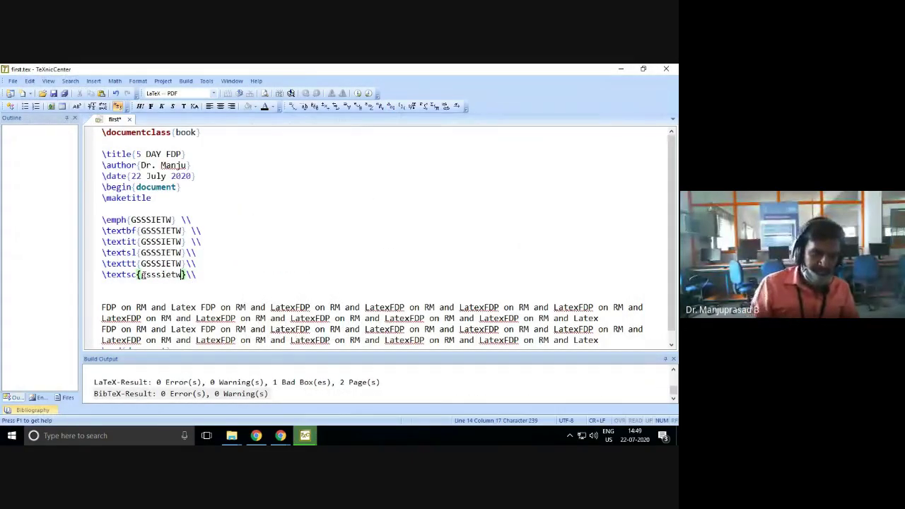
{"action": "left_click", "coordinate": [266, 94]}
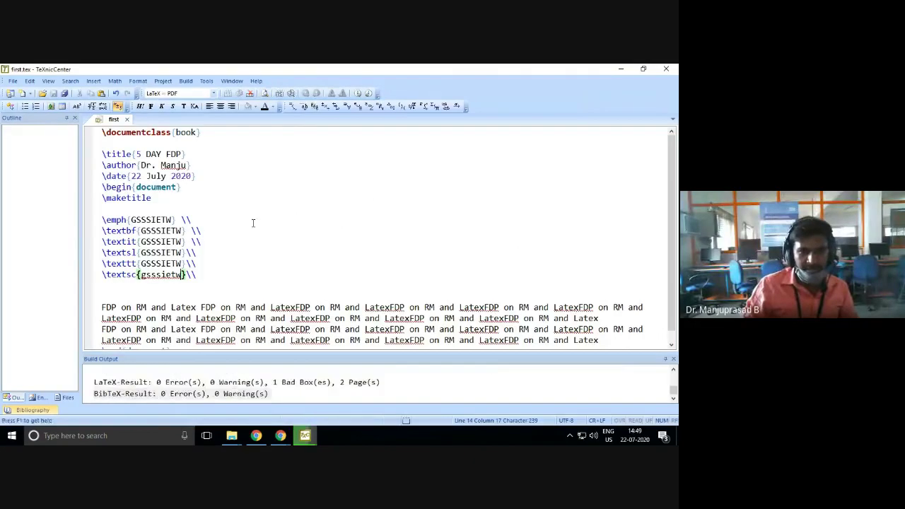
- Inspect how the lowercase small-caps line renders against the typewriter line on page 2, and close the PDF
{"action": "scroll", "coordinate": [384, 245], "scroll_direction": "down", "scroll_amount": 10}
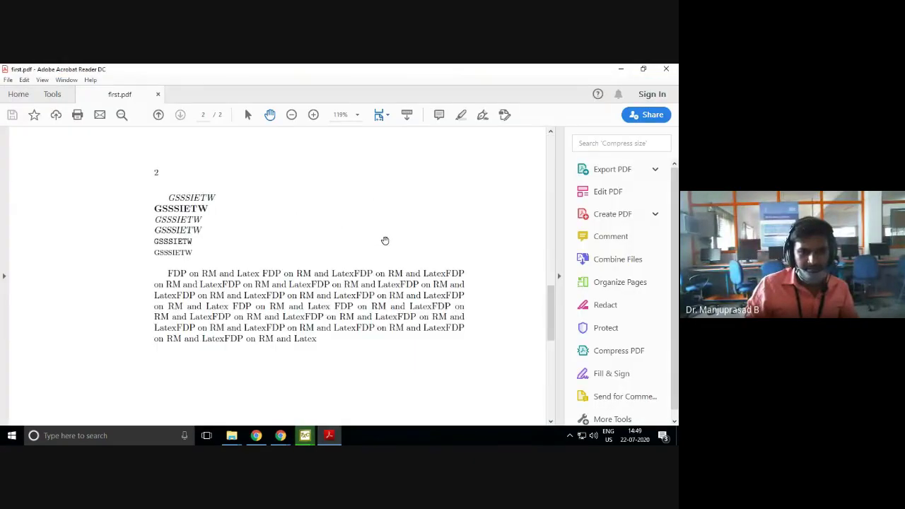
{"action": "scroll", "coordinate": [225, 216], "scroll_direction": "up", "scroll_amount": 5}
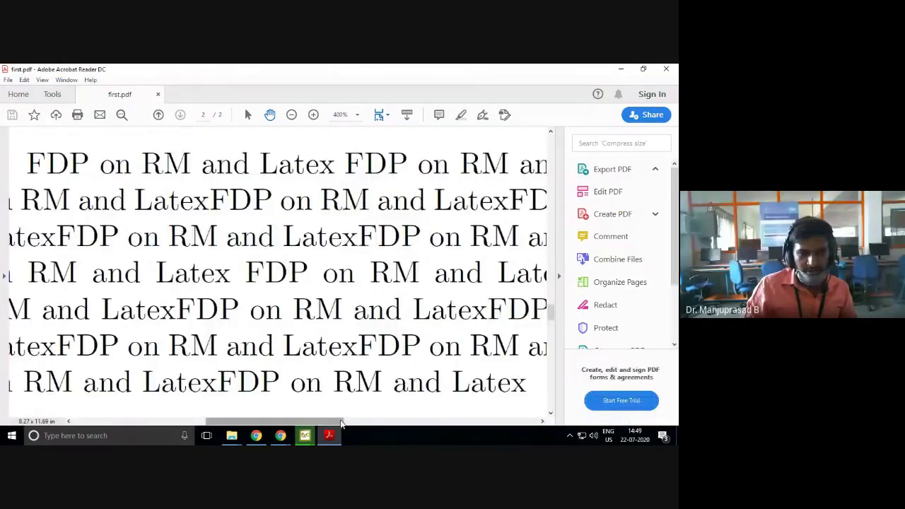
{"action": "scroll", "coordinate": [381, 254], "scroll_direction": "up", "scroll_amount": 5}
{"action": "scroll", "coordinate": [305, 283], "scroll_direction": "up", "scroll_amount": 3}
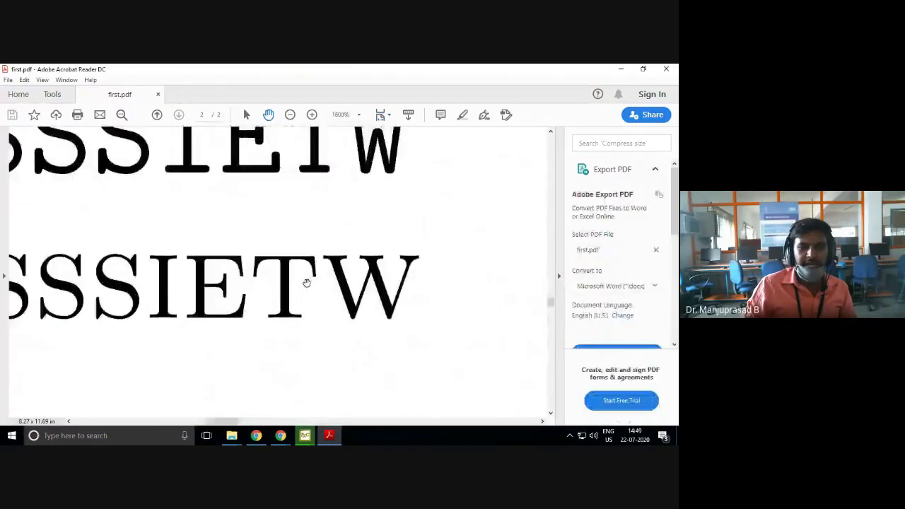
{"action": "scroll", "coordinate": [308, 284], "scroll_direction": "down", "scroll_amount": 1}
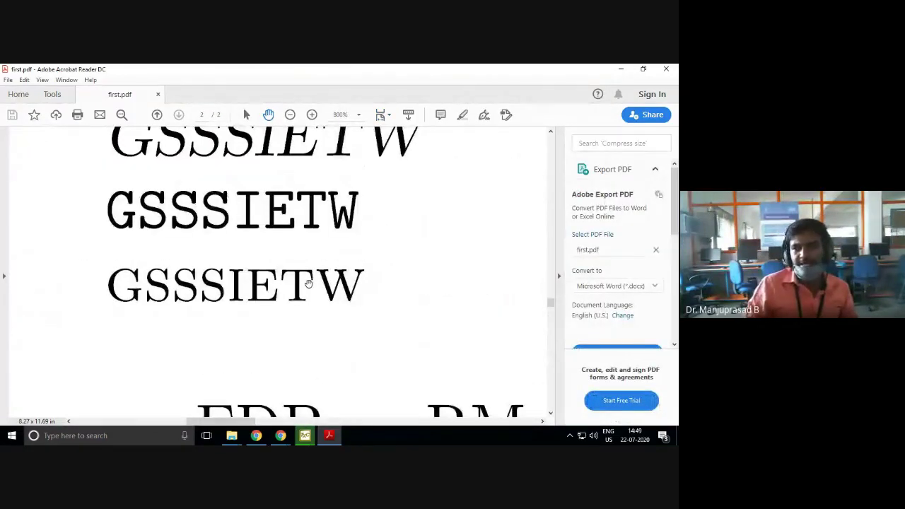
{"action": "left_click", "coordinate": [667, 74]}
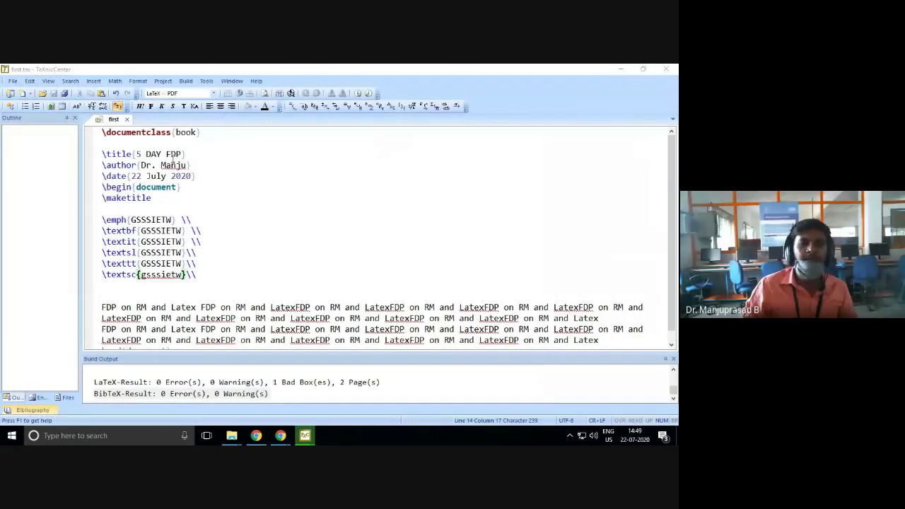
- Minimize the editor and launch TeXworks by searching for texworks in Windows
{"action": "left_click", "coordinate": [207, 281]}
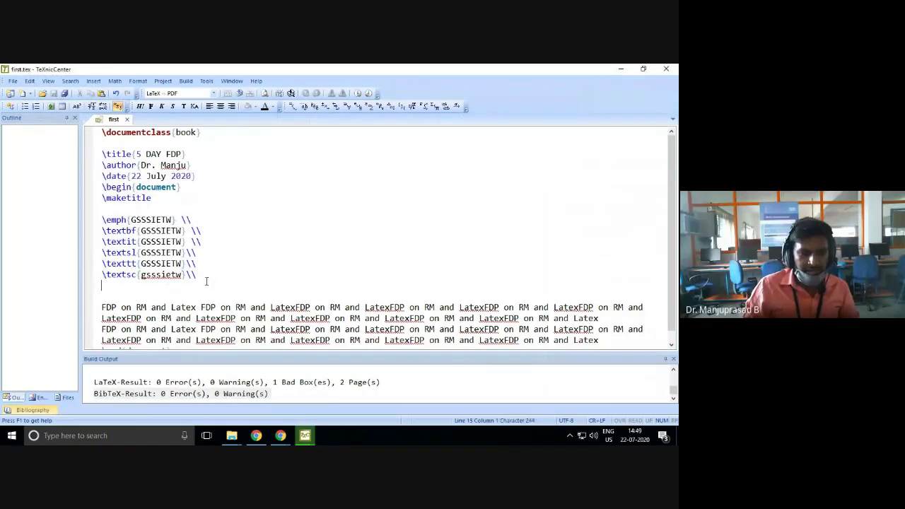
{"action": "left_click_drag", "start_coordinate": [208, 280], "coordinate": [93, 219]}
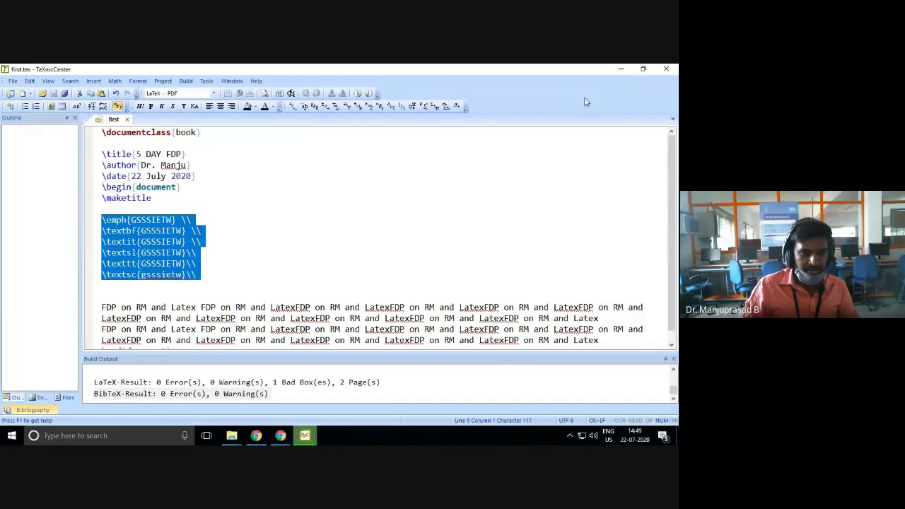
{"action": "left_click", "coordinate": [621, 68]}
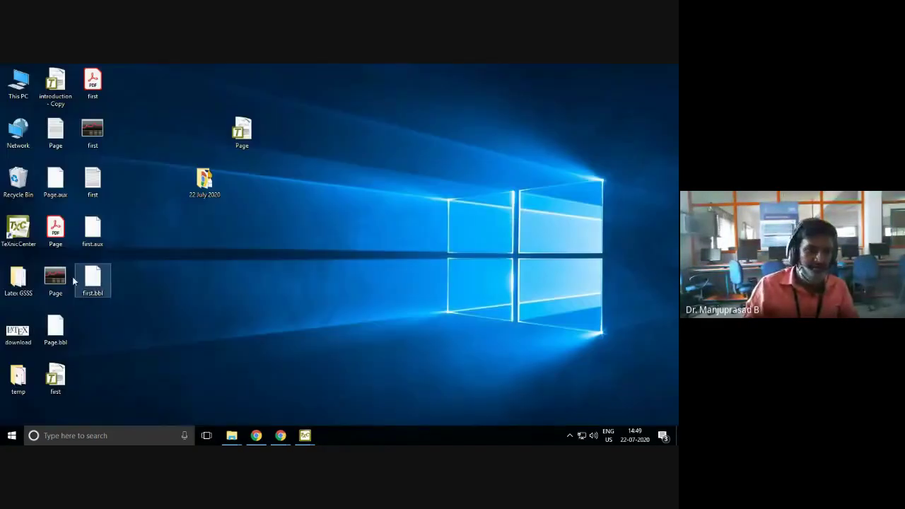
{"action": "left_click", "coordinate": [122, 437]}
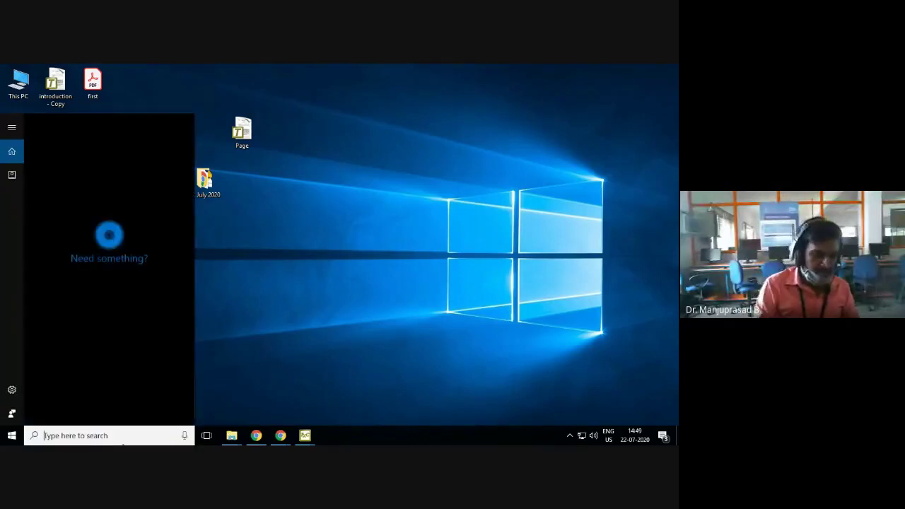
{"action": "type", "text": "texworks"}
{"action": "left_click", "coordinate": [84, 171]}
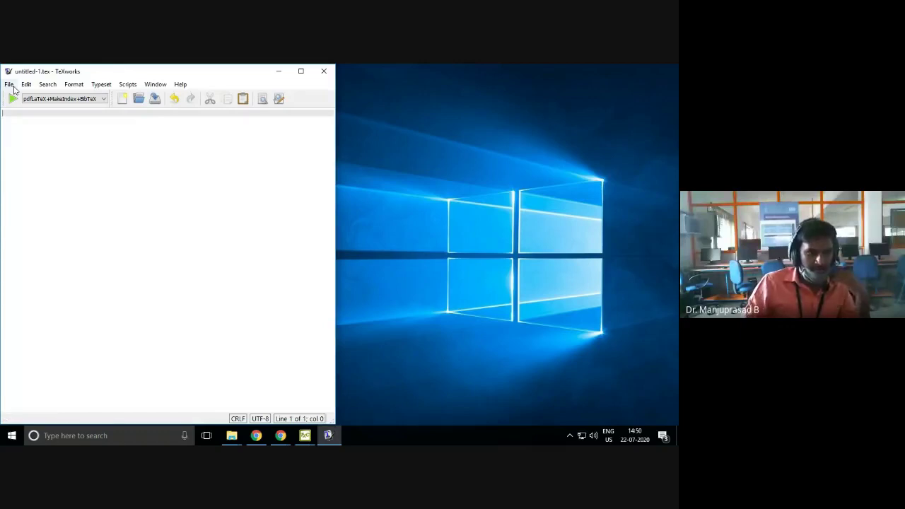
- Open first.tex from the recent files in TeXworks and enlarge its source text
{"action": "left_click", "coordinate": [9, 84]}
{"action": "mouse_move", "coordinate": [44, 130]}
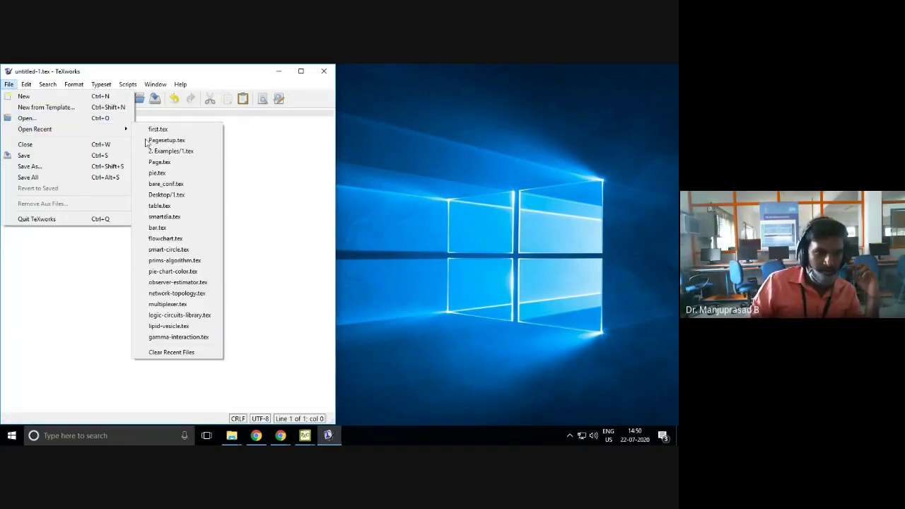
{"action": "left_click", "coordinate": [168, 134]}
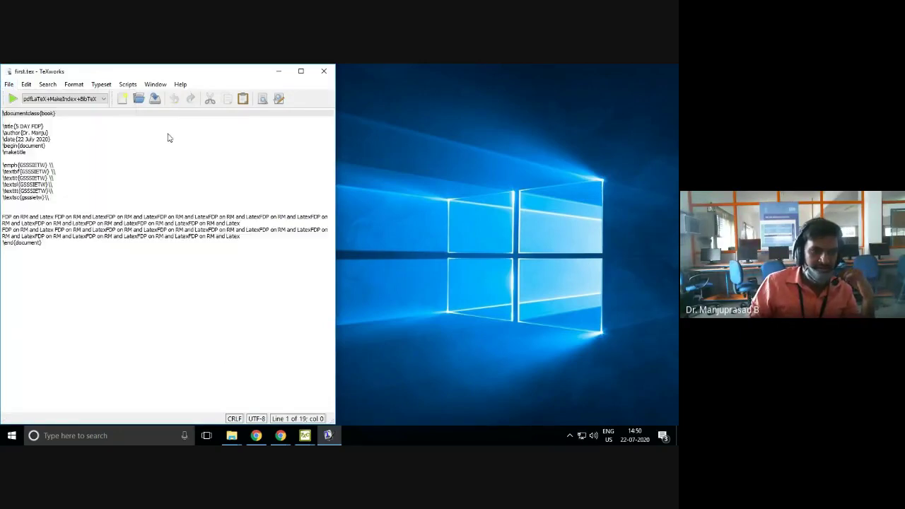
{"action": "mouse_move", "coordinate": [349, 188]}
{"action": "left_mouse_down"}
{"action": "mouse_move", "coordinate": [322, 185]}
{"action": "mouse_move", "coordinate": [337, 188]}
{"action": "left_mouse_up"}
{"action": "scroll", "coordinate": [238, 226], "scroll_direction": "up", "scroll_amount": 1}
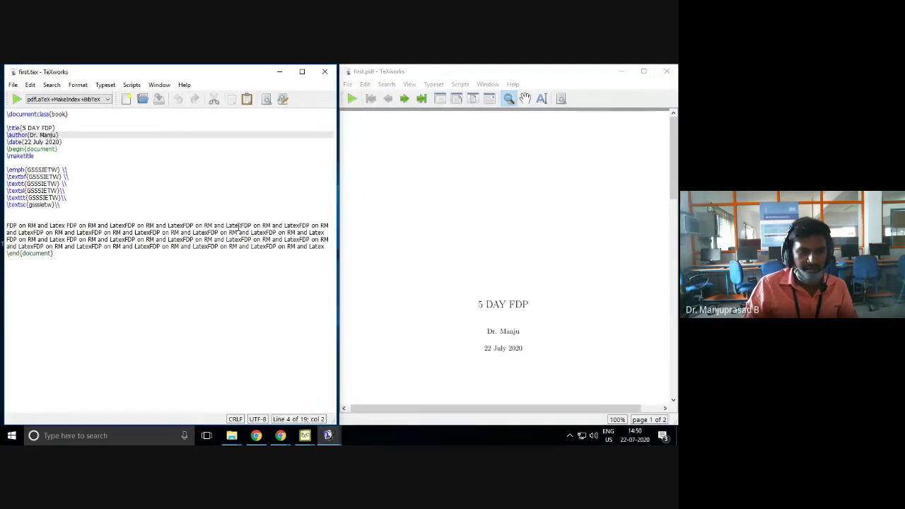
{"action": "scroll", "coordinate": [212, 233], "scroll_direction": "up", "scroll_amount": 3}
- Comment out \maketitle with a % sign, typeset with pdfLaTeX+MakeIndex+BibTeX and magnify the GSSSIETW lines in the preview
{"action": "left_click", "coordinate": [125, 248]}
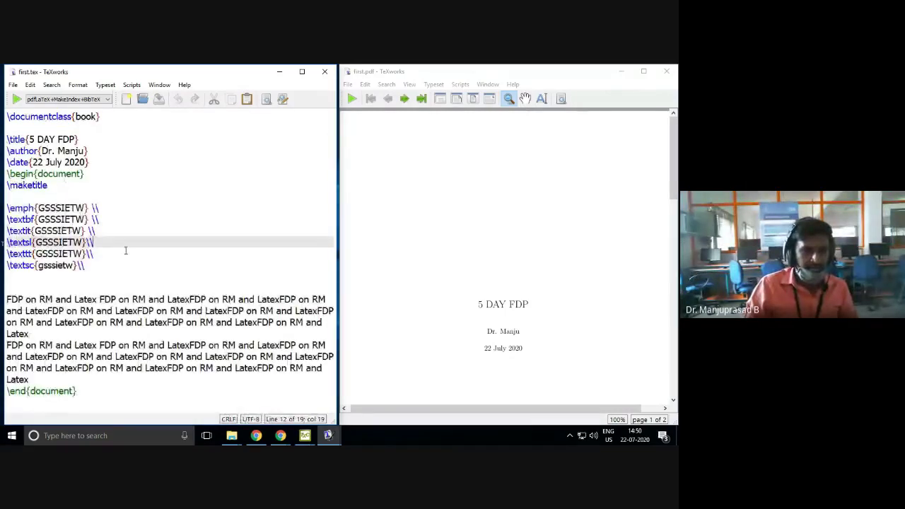
{"action": "left_click", "coordinate": [126, 251]}
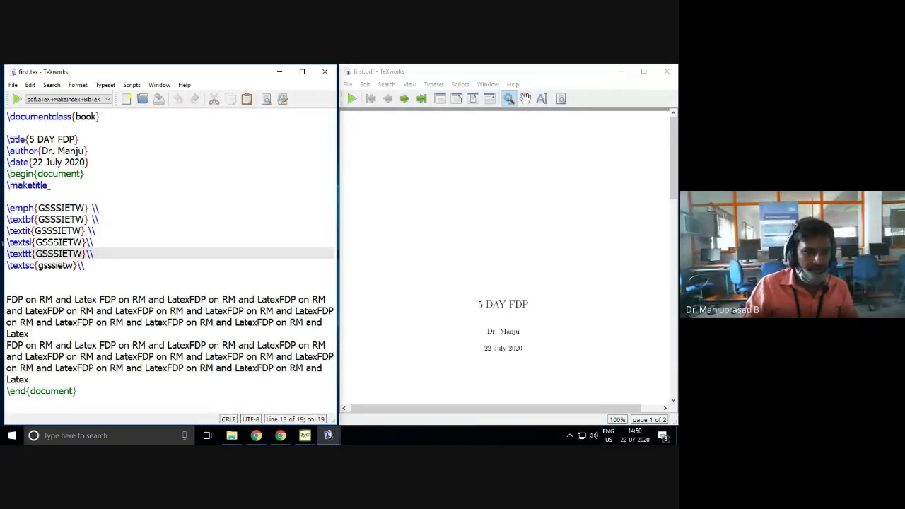
{"action": "left_click", "coordinate": [6, 185]}
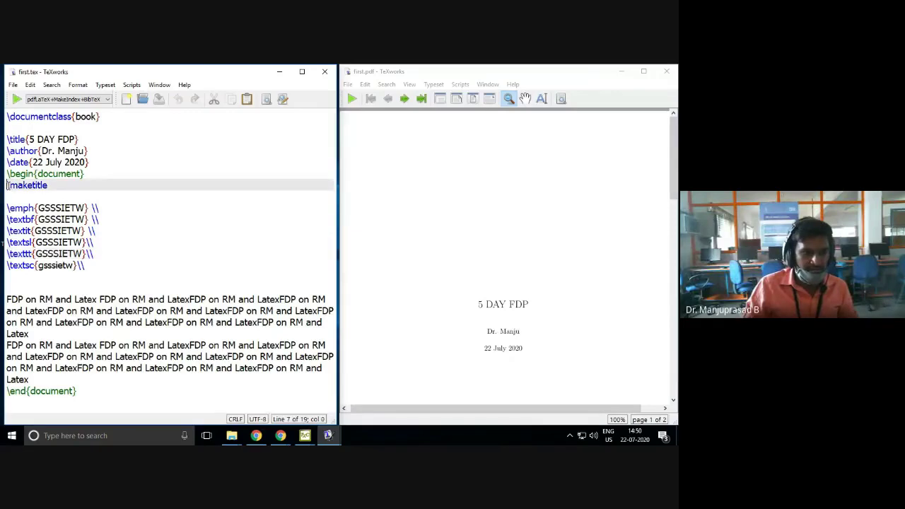
{"action": "type", "text": "%"}
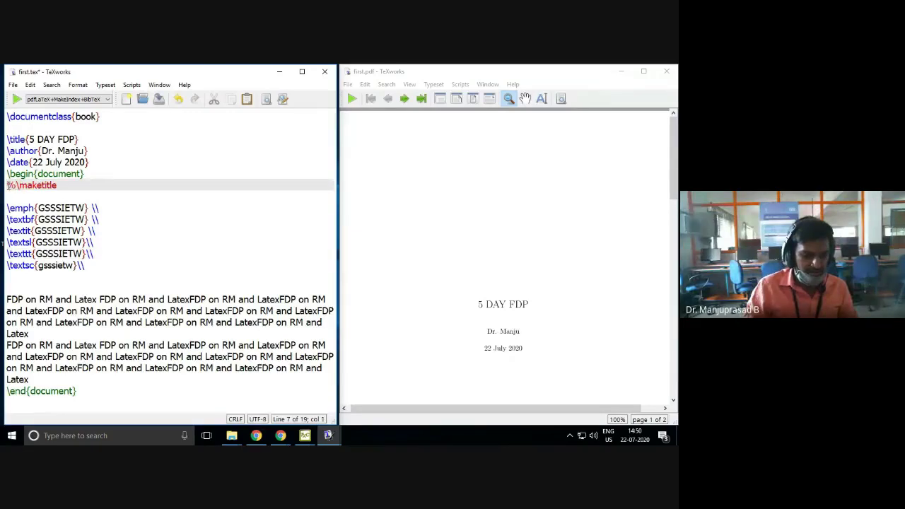
{"action": "left_click", "coordinate": [16, 99]}
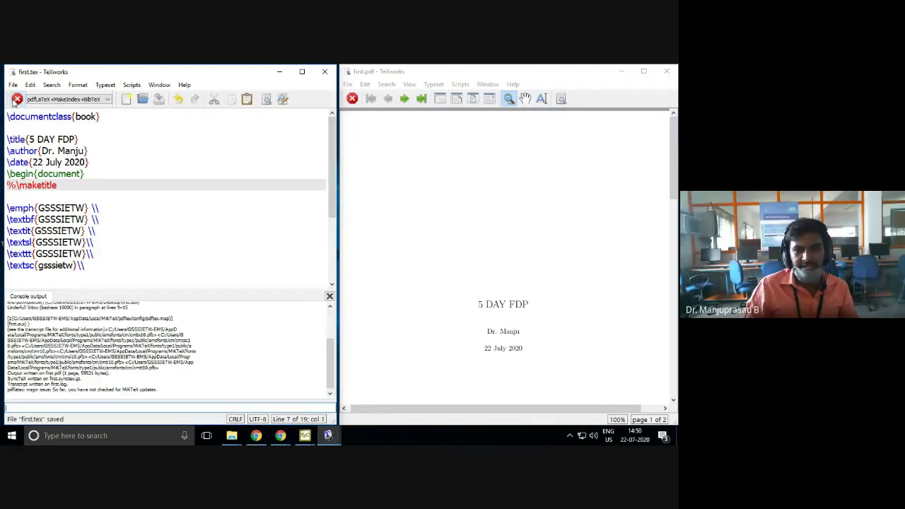
{"action": "left_click", "coordinate": [463, 238]}
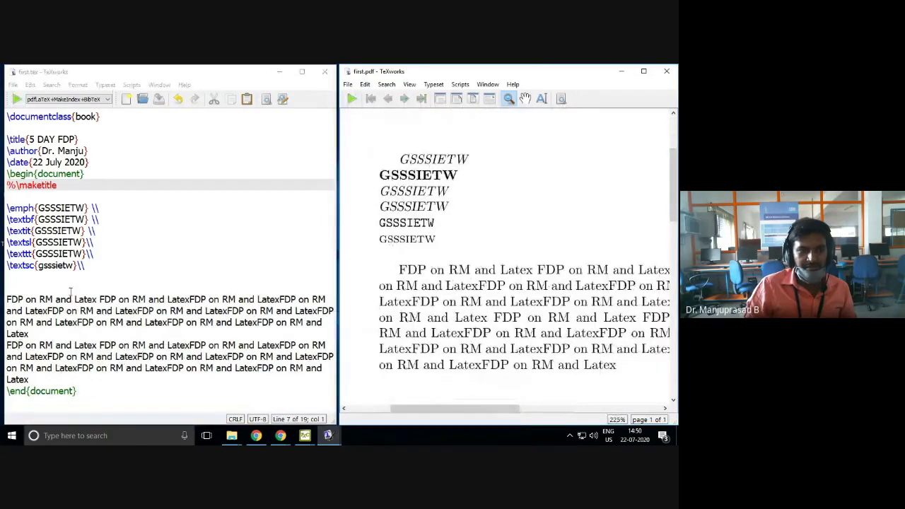
- Remove the \\ line break after \emph{GSSSIETW} and typeset the document again
{"action": "left_click_drag", "start_coordinate": [84, 265], "coordinate": [52, 265]}
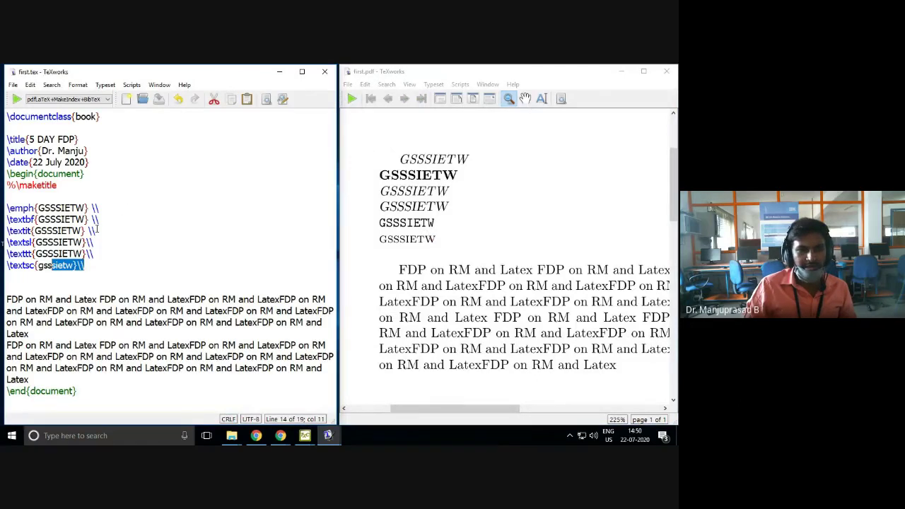
{"action": "left_click_drag", "start_coordinate": [100, 207], "coordinate": [92, 208]}
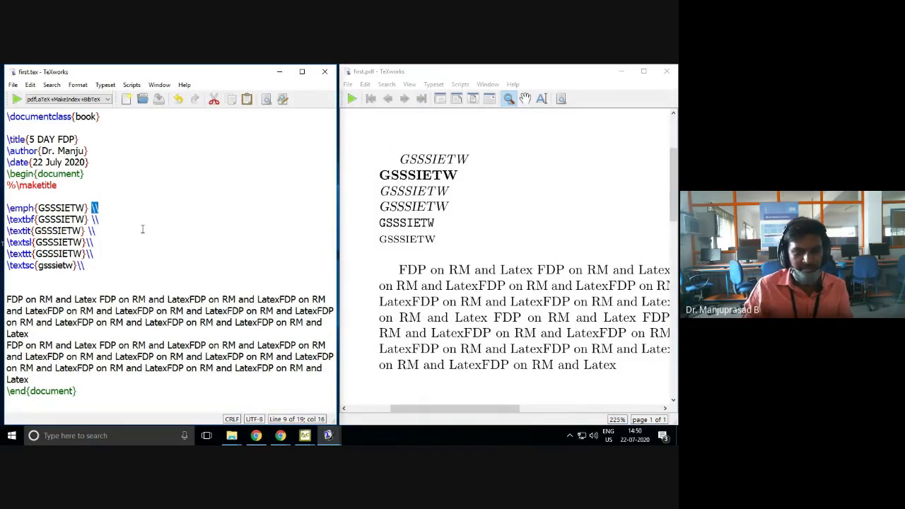
{"action": "key", "text": "BackSpace"}
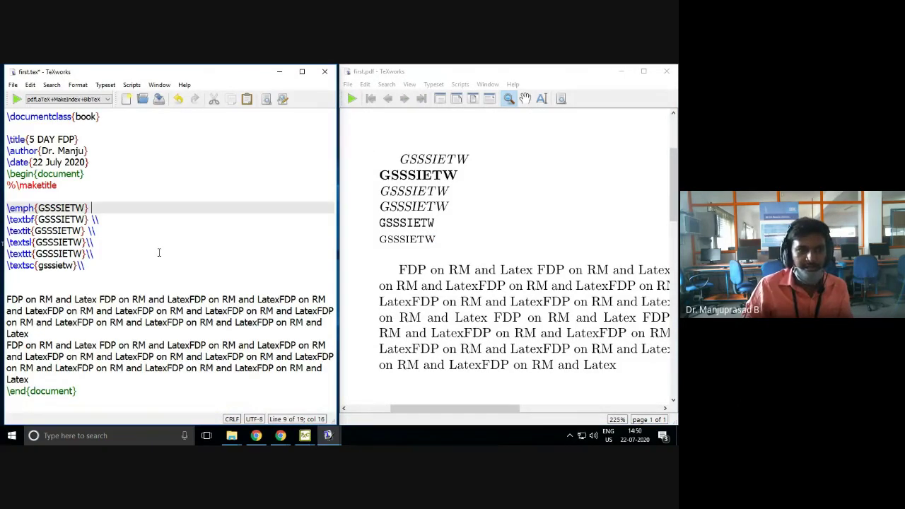
{"action": "left_click", "coordinate": [17, 101]}
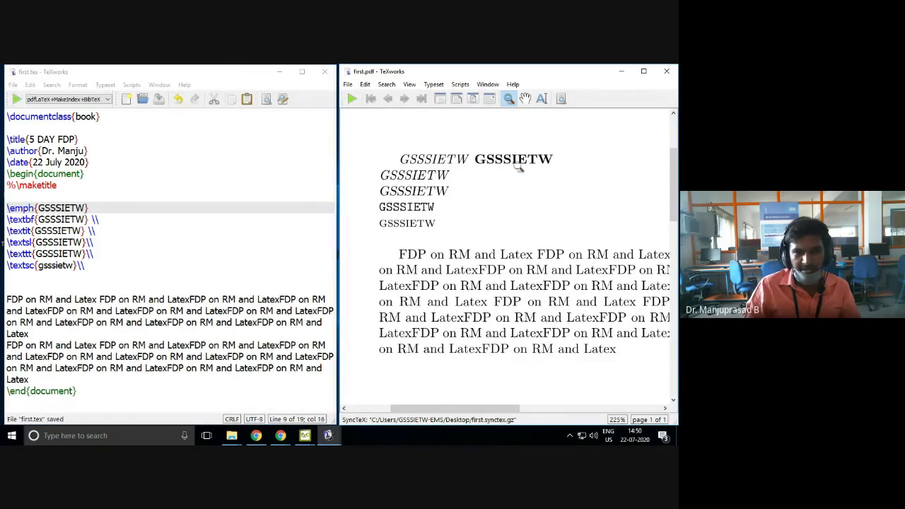
- Restore the \\ line break after \emph{GSSSIETW} and typeset the document
{"action": "left_click", "coordinate": [163, 205]}
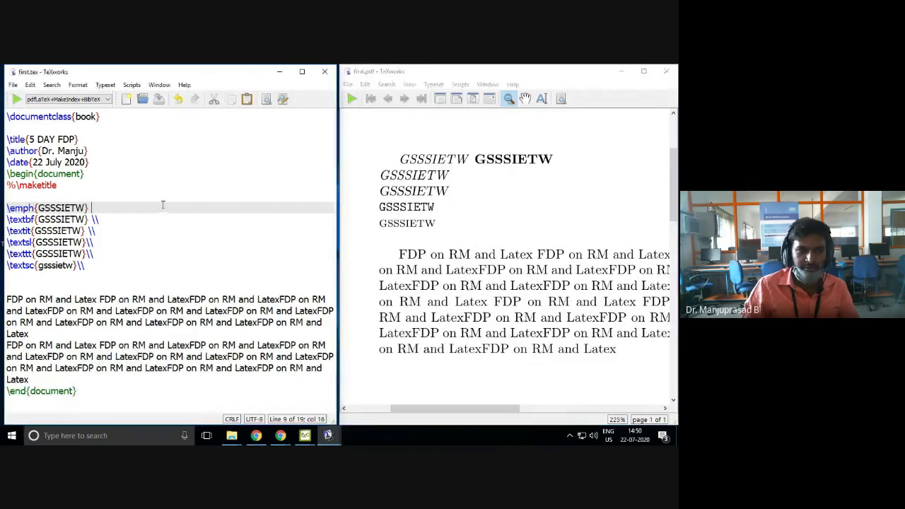
{"action": "type", "text": "\\\\"}
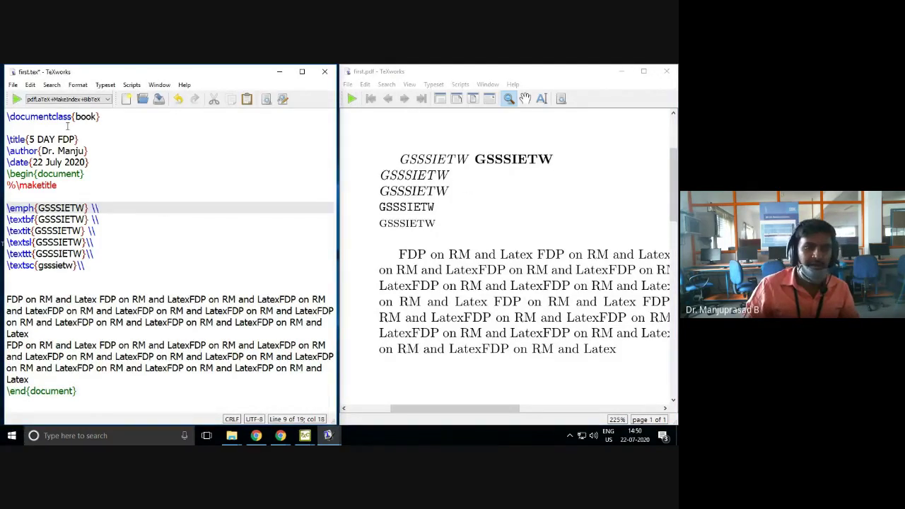
{"action": "left_click", "coordinate": [17, 99]}
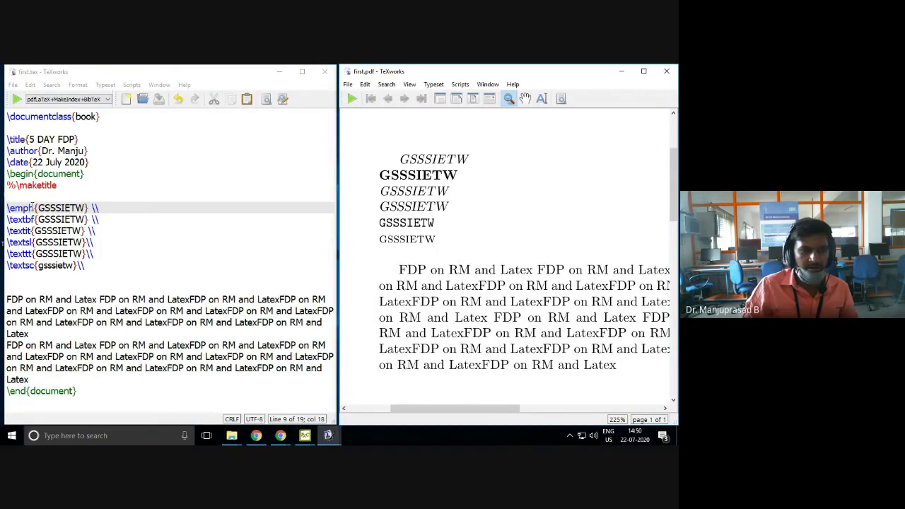
- Insert two extra blank lines between the \textsc line and the FDP paragraph, and enlarge the source text
{"action": "left_click", "coordinate": [73, 278]}
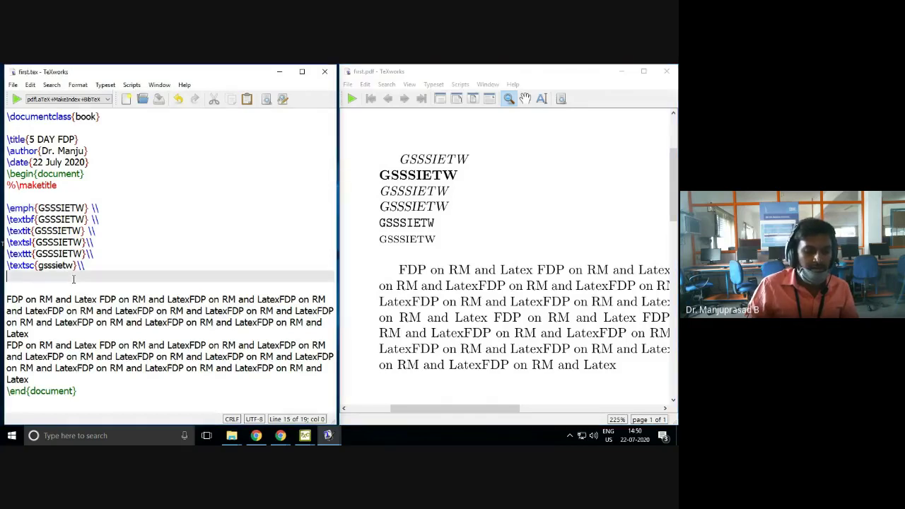
{"action": "left_click", "coordinate": [80, 285]}
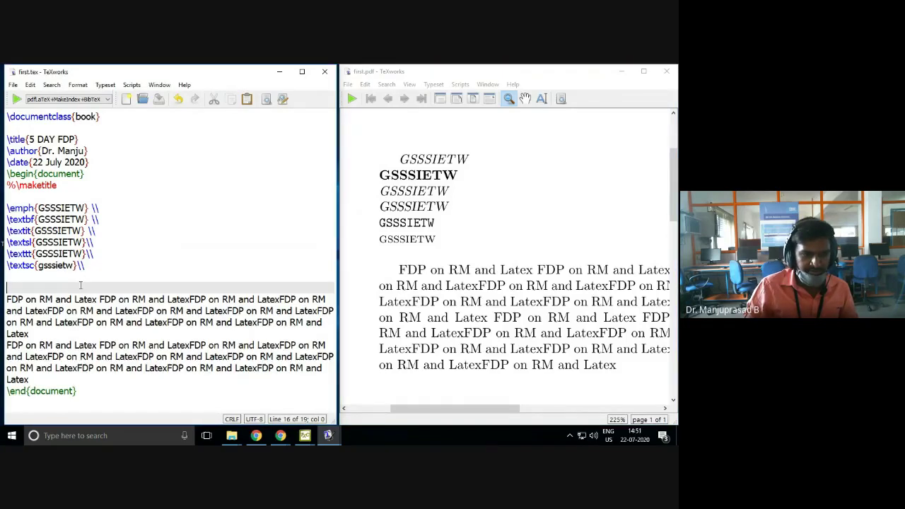
{"action": "key", "text": "Return"}
{"action": "key", "text": "Return"}
{"action": "left_click", "coordinate": [81, 285]}
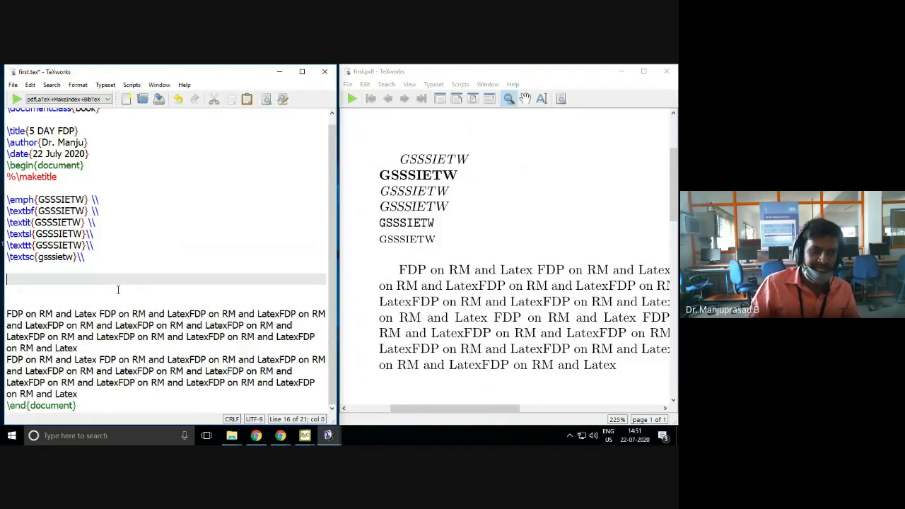
{"action": "scroll", "coordinate": [118, 289], "scroll_direction": "up", "scroll_amount": 2}
{"action": "left_click", "coordinate": [124, 325], "text": "ctrl"}
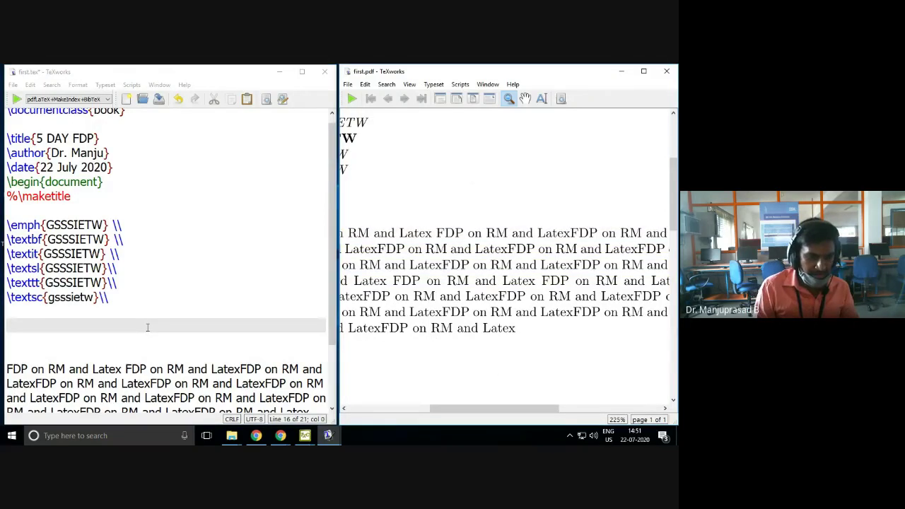
- Enter the unescaped special characters % & { } _$#@ on the blank line below the \textsc line
{"action": "left_click", "coordinate": [147, 327]}
{"action": "type", "text": "%"}
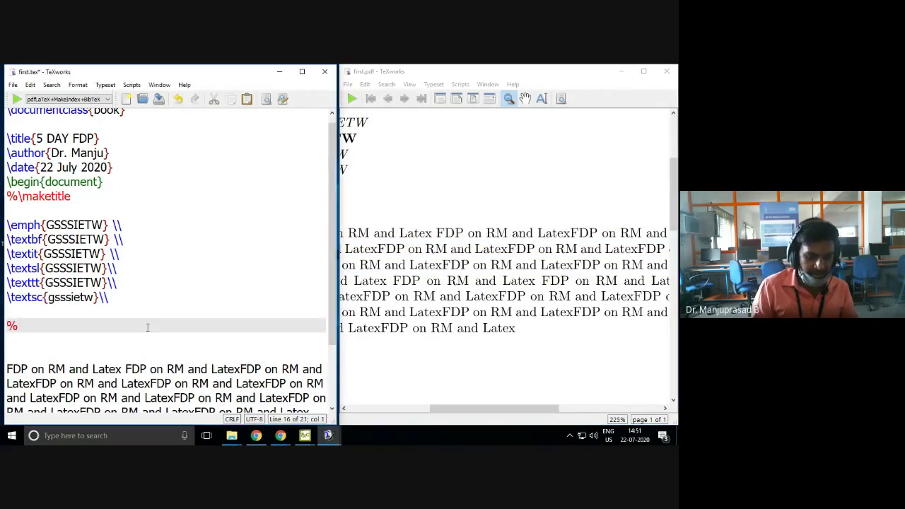
{"action": "type", "text": "  &"}
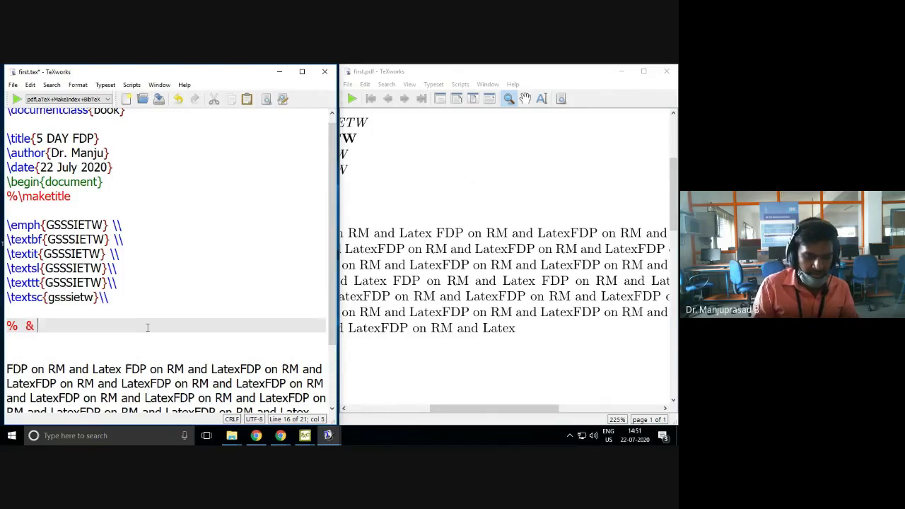
{"action": "type", "text": " { }"}
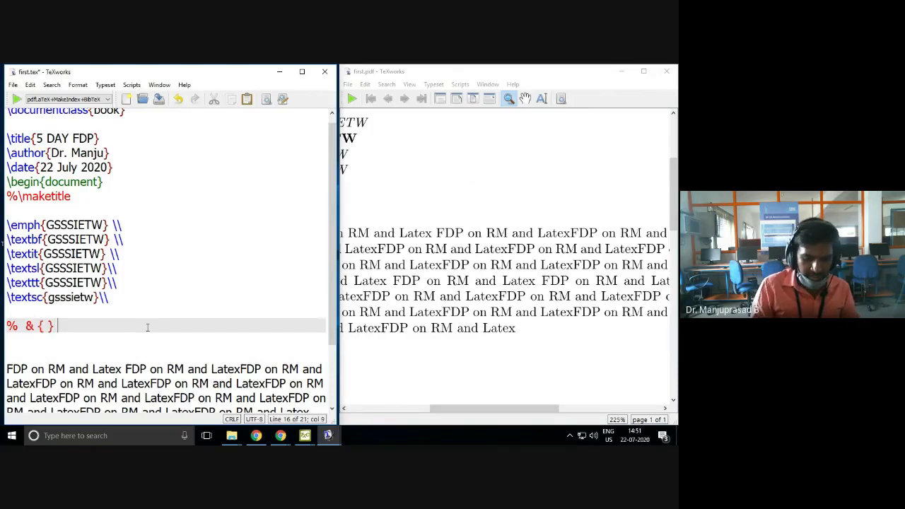
{"action": "type", "text": " _"}
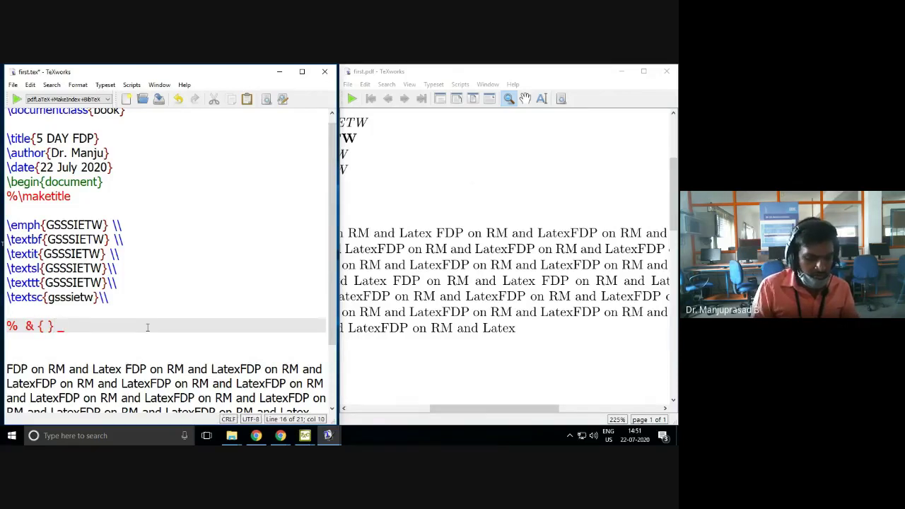
{"action": "type", "text": "$"}
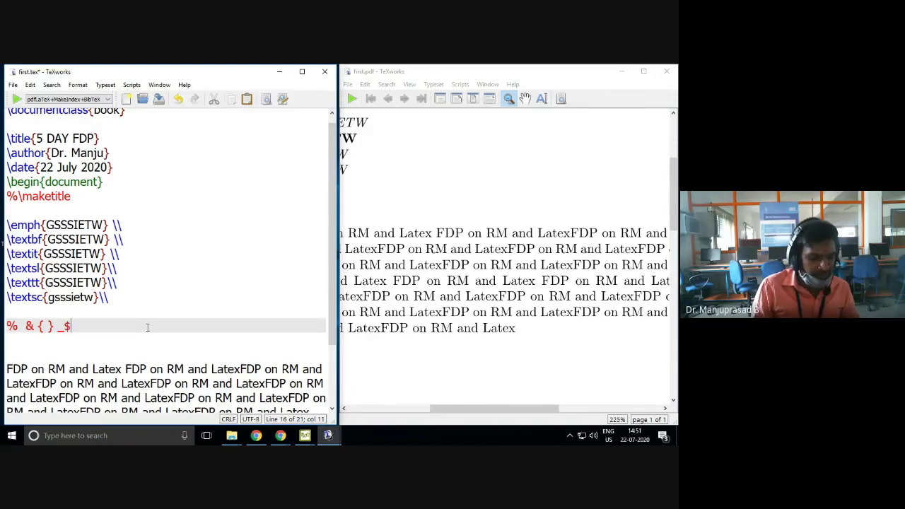
{"action": "type", "text": "#@"}
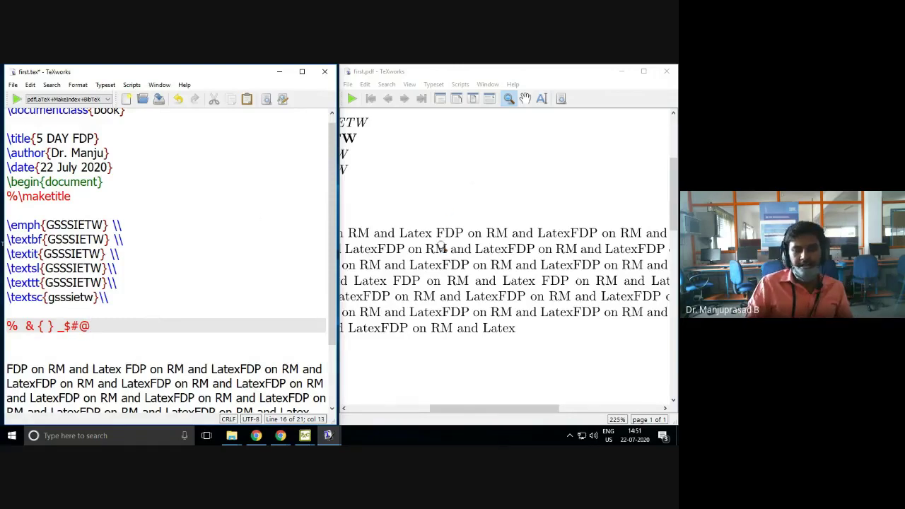
- Reduce the PDF preview to 100%, highlight the special-character line in the source, and typeset the document
{"action": "scroll", "coordinate": [441, 246], "scroll_direction": "down", "scroll_amount": 1}
{"action": "scroll", "coordinate": [441, 246], "scroll_direction": "down", "scroll_amount": 1}
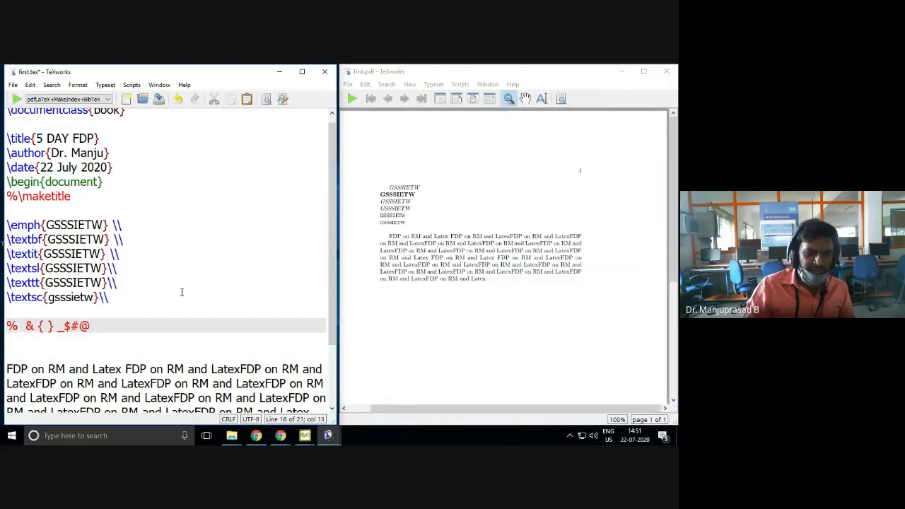
{"action": "key", "text": "shift+Home"}
{"action": "left_click", "coordinate": [122, 325]}
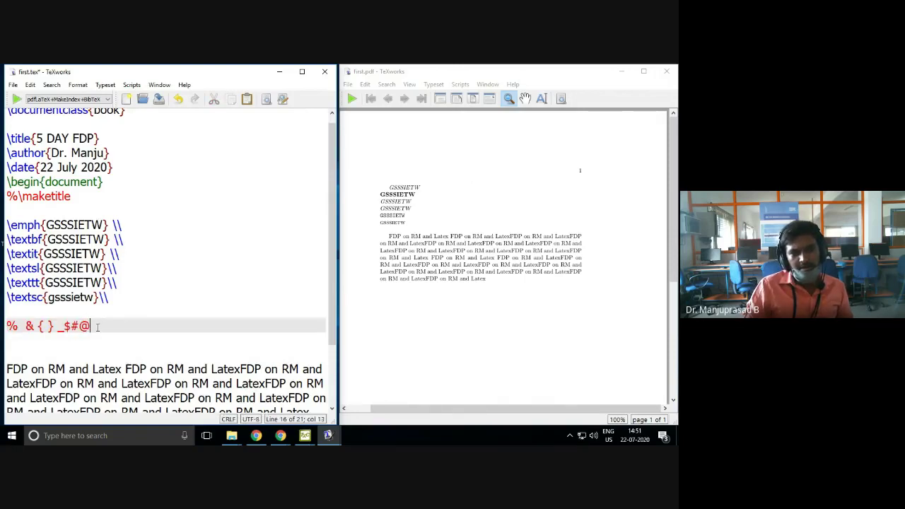
{"action": "key", "text": "shift+Home"}
{"action": "left_click", "coordinate": [113, 327]}
{"action": "key", "text": "shift+Home"}
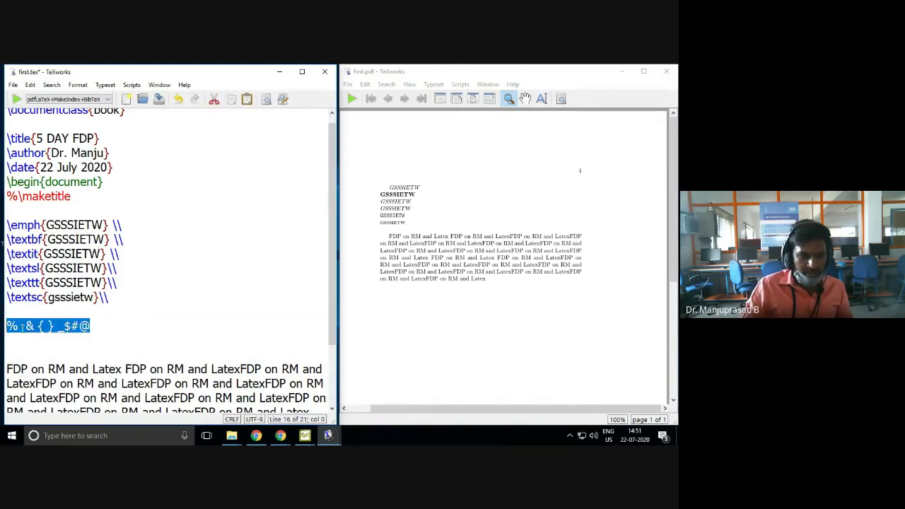
{"action": "left_click", "coordinate": [92, 322]}
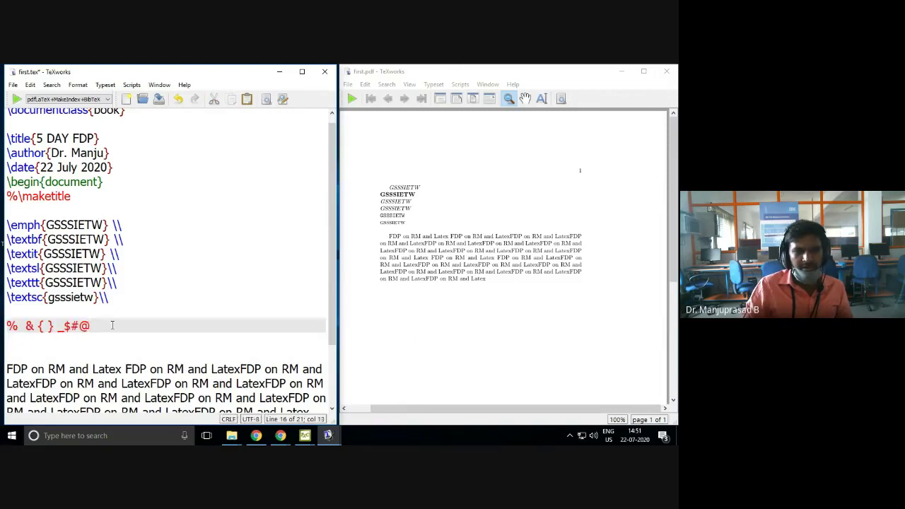
{"action": "left_click", "coordinate": [17, 99]}
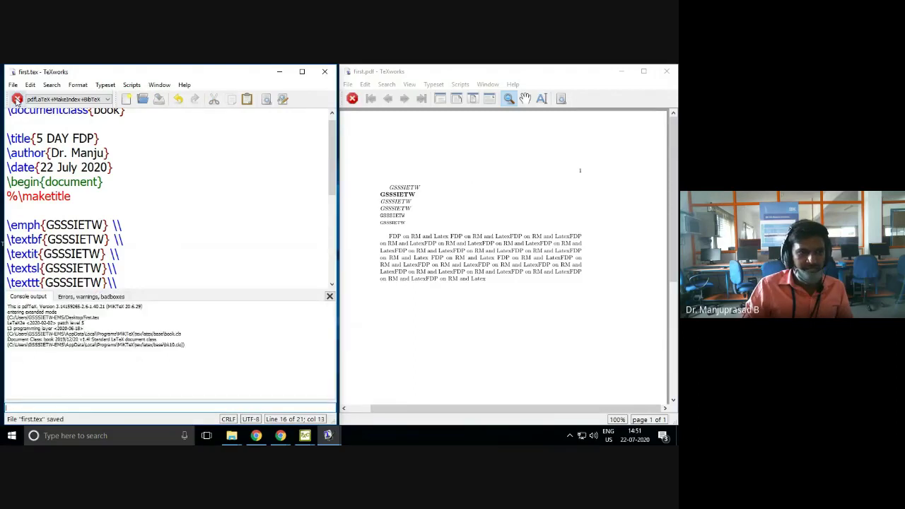
- Delete the blank line between %\maketitle and the \emph line, with the source text enlarged
{"action": "scroll", "coordinate": [134, 359], "scroll_direction": "down", "scroll_amount": 2}
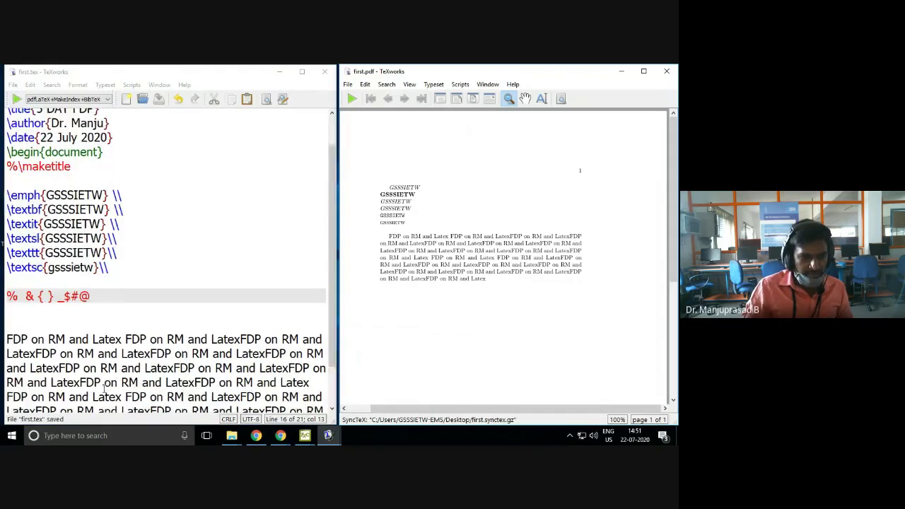
{"action": "left_click", "coordinate": [172, 317]}
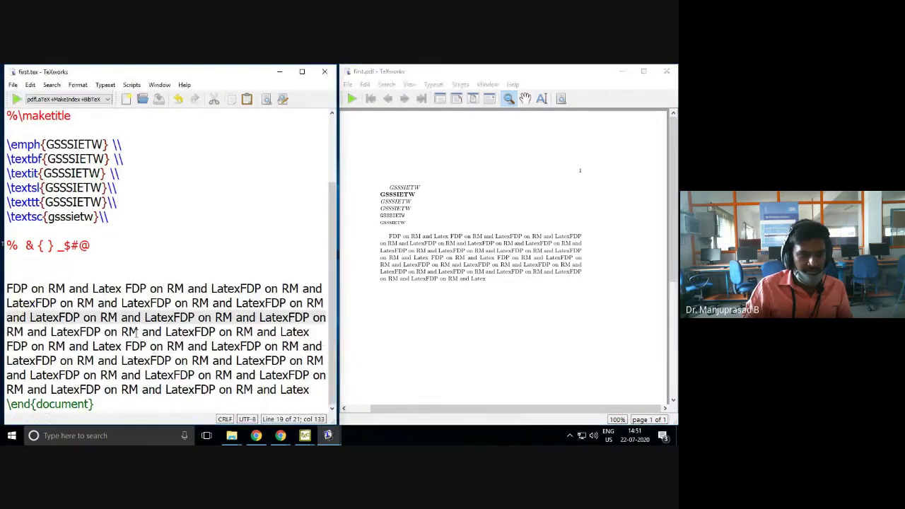
{"action": "left_click", "coordinate": [116, 390]}
{"action": "scroll", "coordinate": [170, 255], "scroll_direction": "down", "scroll_amount": 3}
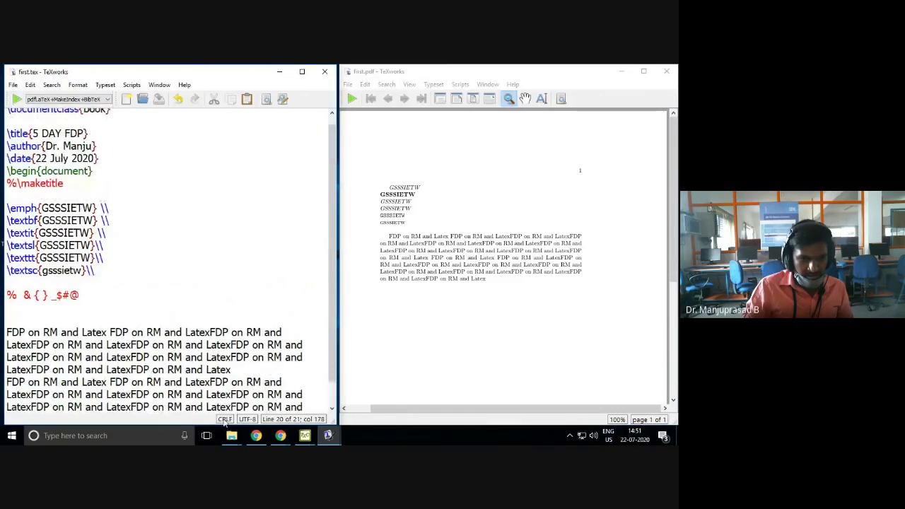
{"action": "left_click", "coordinate": [110, 367]}
{"action": "left_click", "coordinate": [76, 305]}
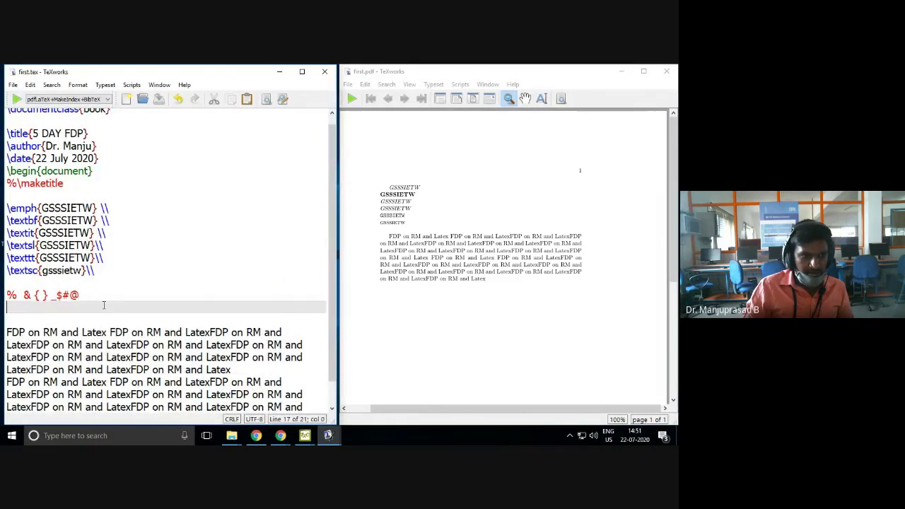
{"action": "scroll", "coordinate": [103, 305], "scroll_direction": "up", "scroll_amount": 3}
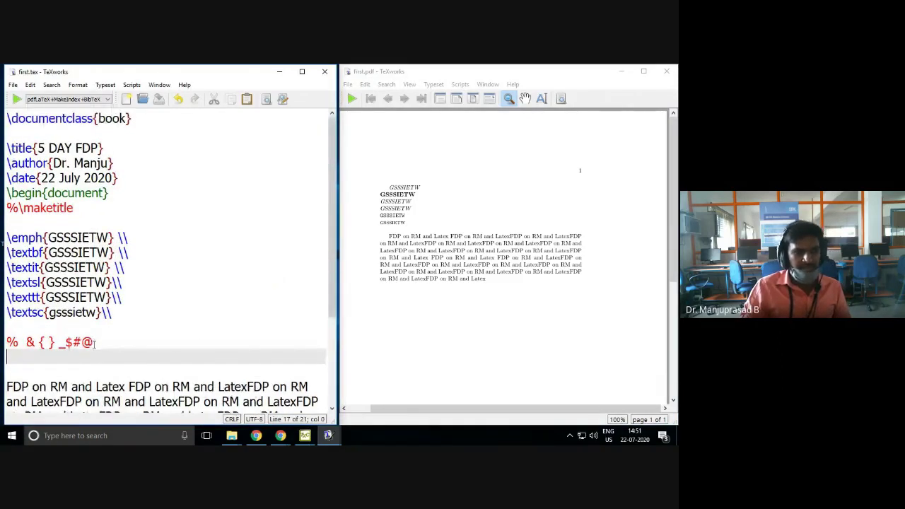
{"action": "scroll", "coordinate": [95, 342], "scroll_direction": "up", "scroll_amount": 1}
{"action": "left_click", "coordinate": [67, 243]}
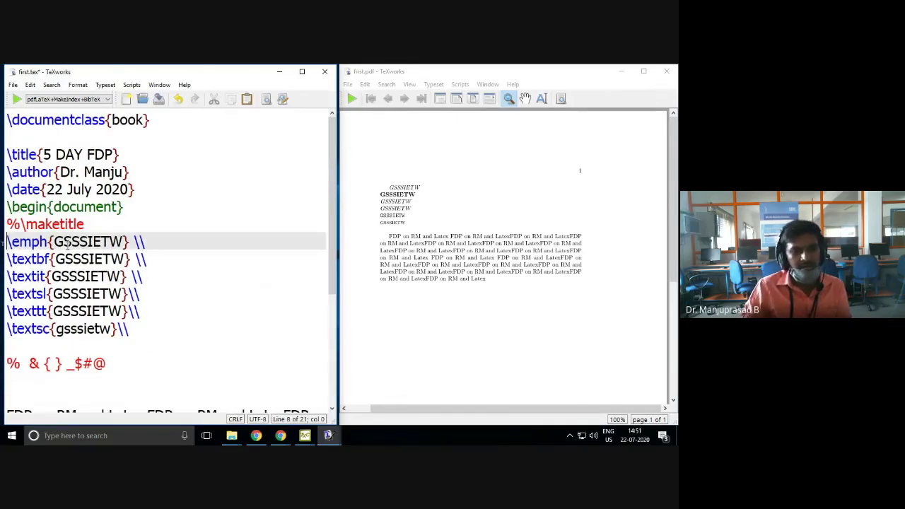
- Escape the % and & symbols on the special-character line with a backslash before each
{"action": "left_click", "coordinate": [114, 347]}
{"action": "scroll", "coordinate": [185, 353], "scroll_direction": "down", "scroll_amount": 2}
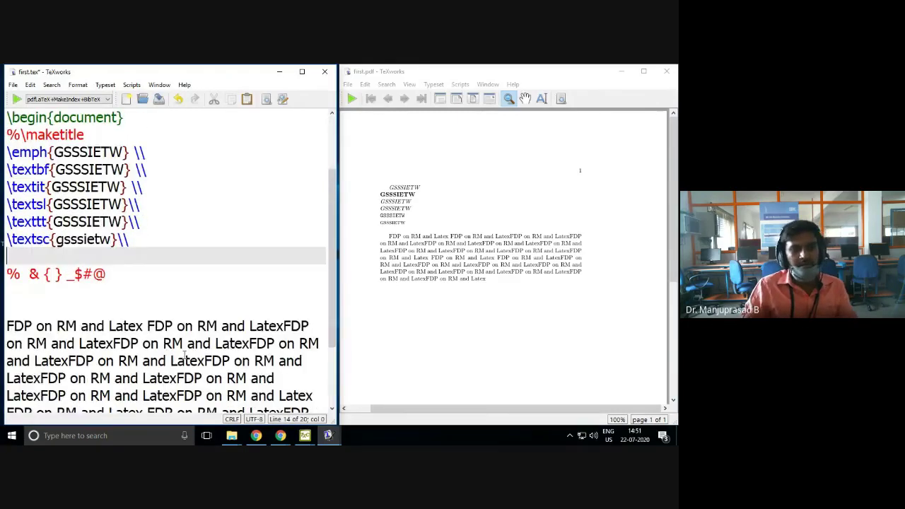
{"action": "key", "text": "Down"}
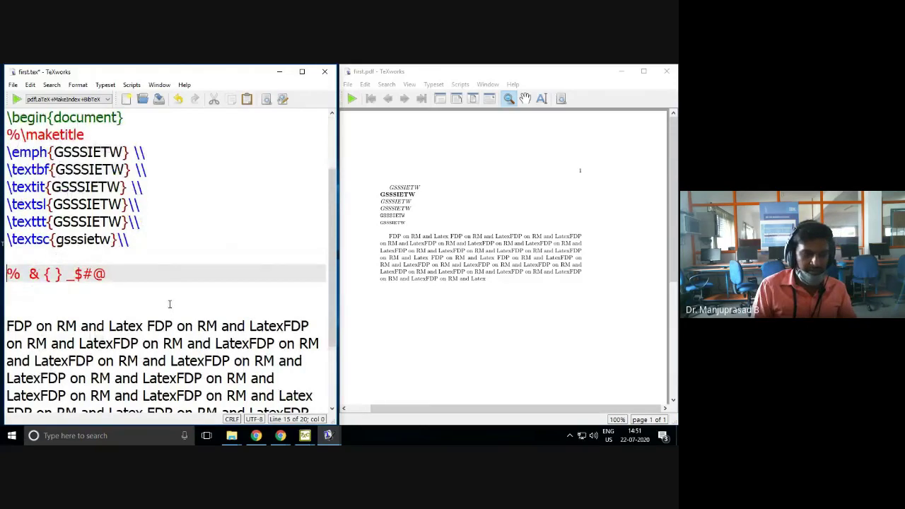
{"action": "type", "text": "\\"}
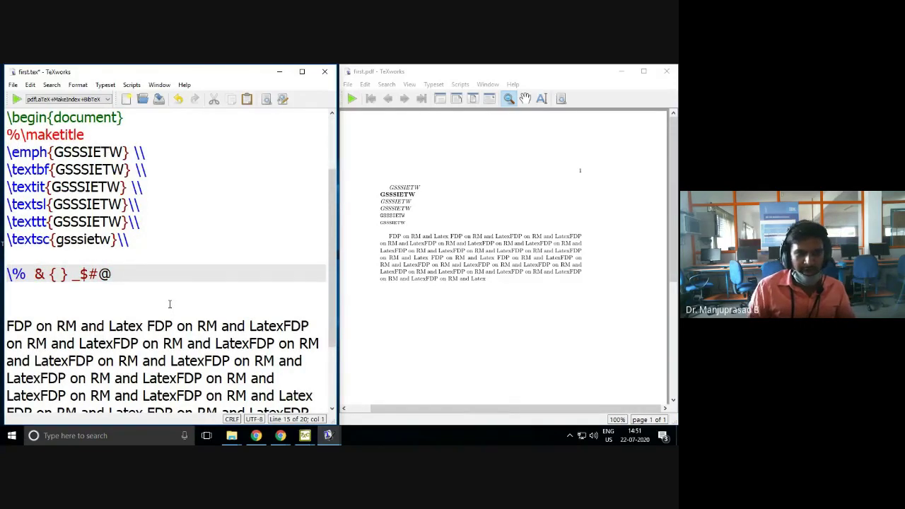
{"action": "key", "text": "Right"}
{"action": "key", "text": "Right"}
{"action": "key", "text": "Right"}
{"action": "type", "text": "\\& "}
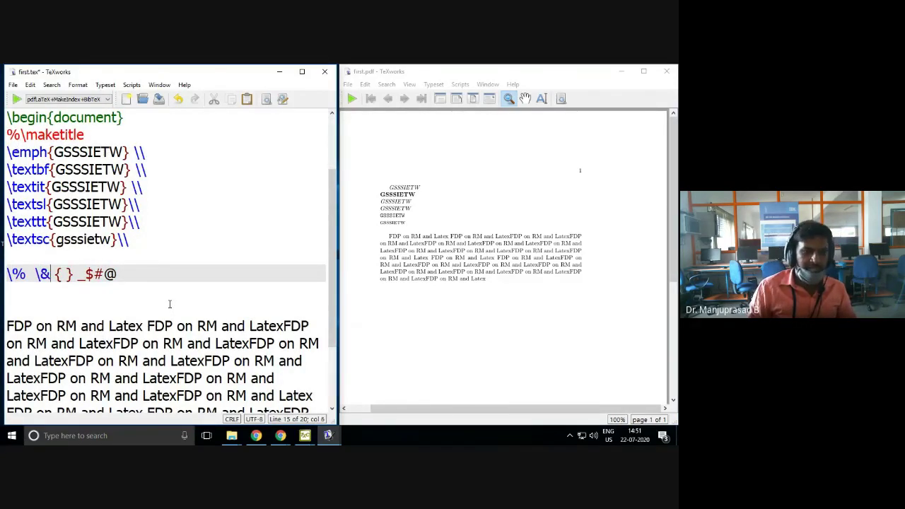
- Add backslashes for the opening brace, closing brace and underscore on the special-character line
{"action": "type", "text": "\\{"}
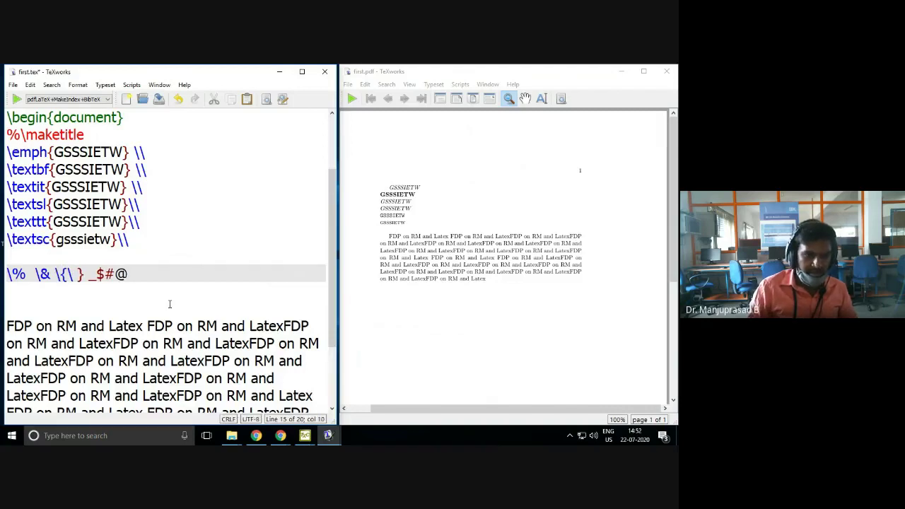
{"action": "type", "text": "\\"}
{"action": "key", "text": "Right"}
{"action": "key", "text": "Right"}
{"action": "key", "text": "Right"}
{"action": "type", "text": "\\"}
{"action": "key", "text": "Right"}
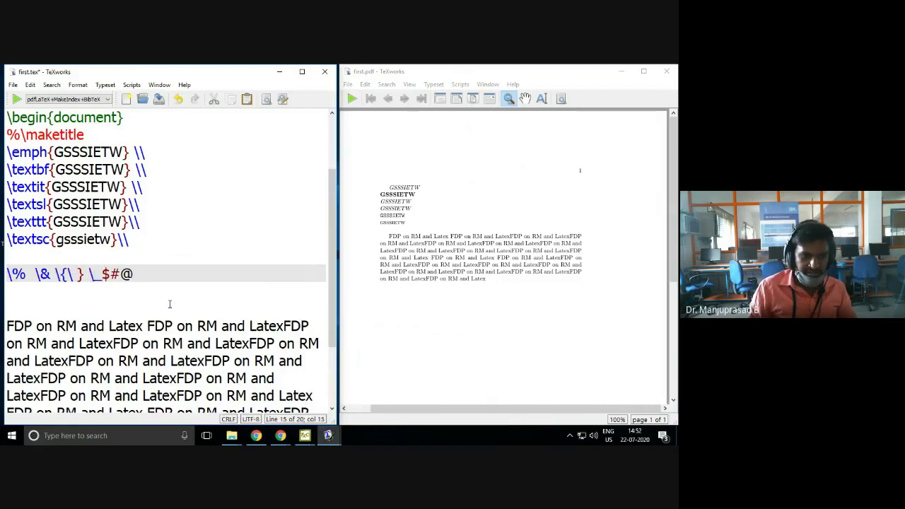
- Escape $, # and @ on the special-character line with a backslash before each, and typeset the document
{"action": "type", "text": "\\"}
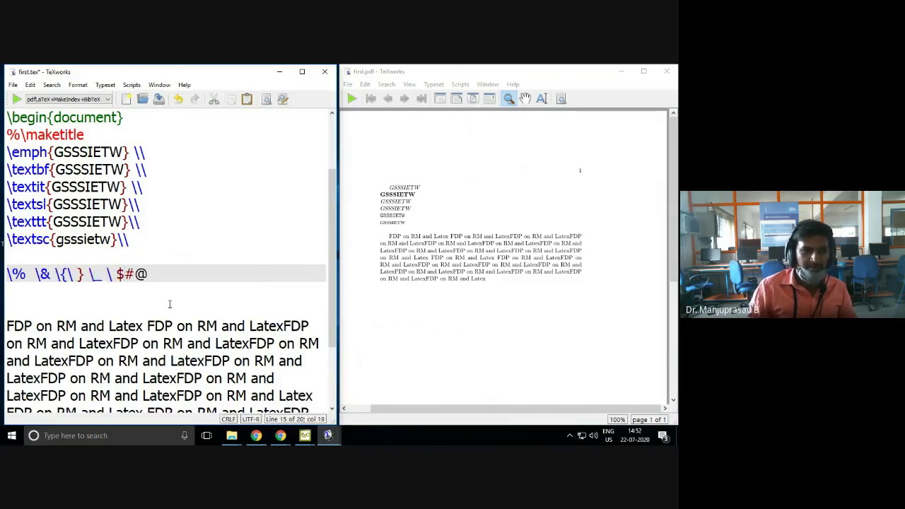
{"action": "key", "text": "Left"}
{"action": "key", "text": "Right"}
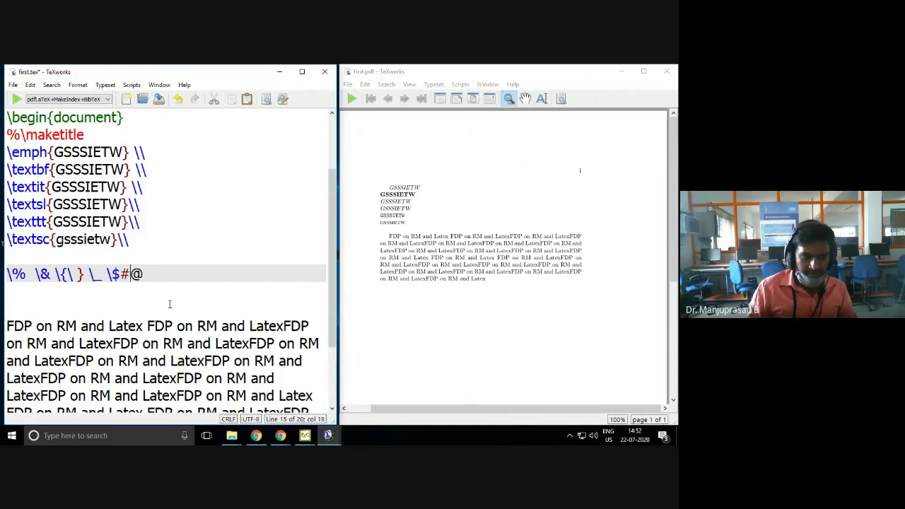
{"action": "type", "text": "\\{\\"}
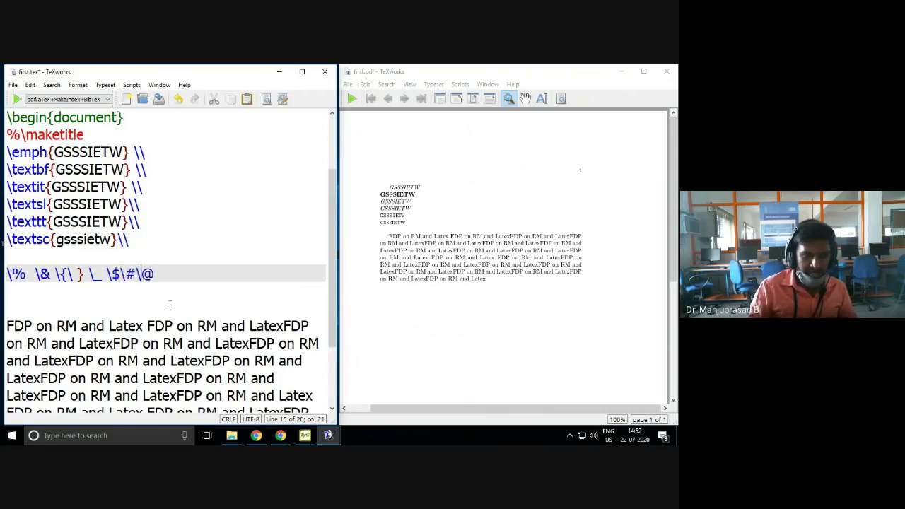
{"action": "left_click", "coordinate": [17, 99]}
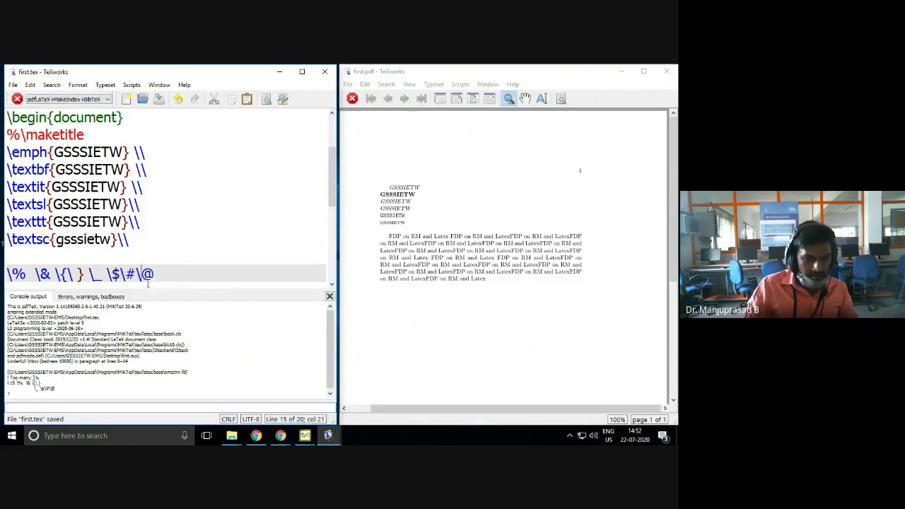
- Delete the escaped @ from the end of the special-character line, stop the halted run, and typeset the document again
{"action": "key", "text": "Down"}
{"action": "left_click", "coordinate": [168, 263]}
{"action": "key", "text": "BackSpace"}
{"action": "key", "text": "BackSpace"}
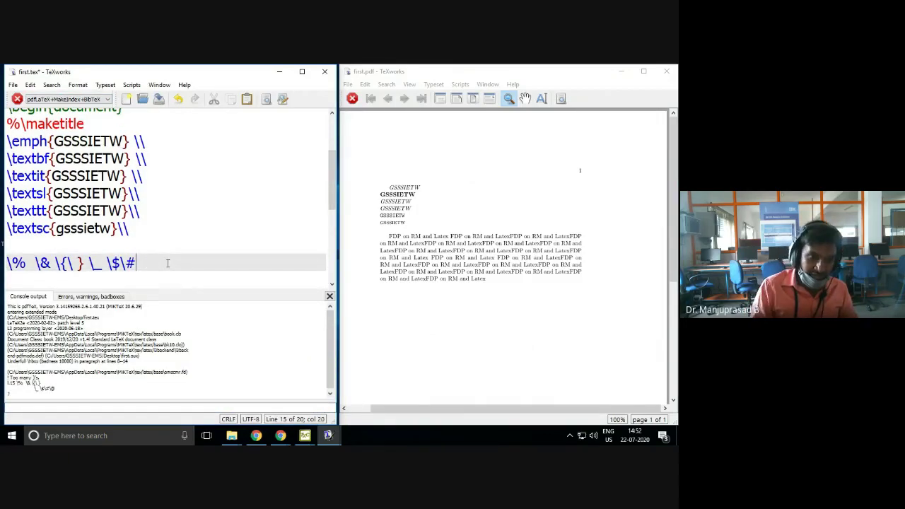
{"action": "left_click", "coordinate": [17, 99]}
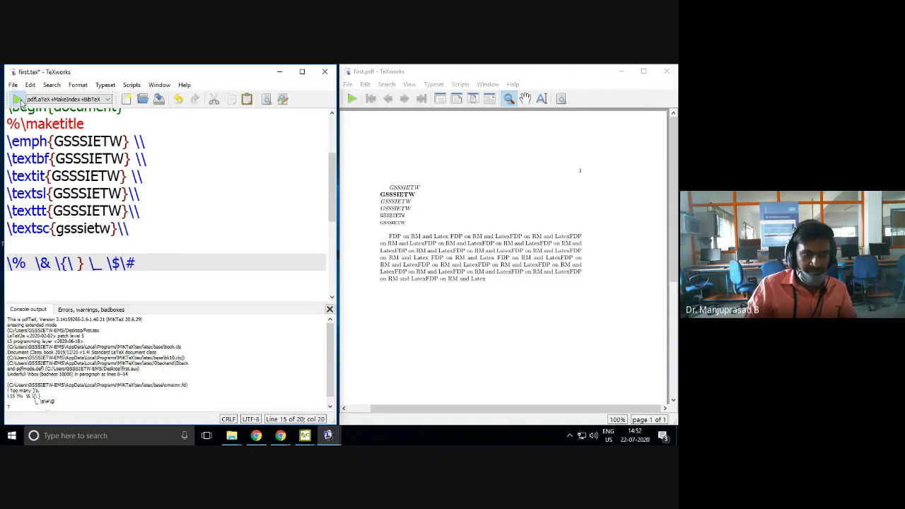
{"action": "left_click", "coordinate": [17, 98]}
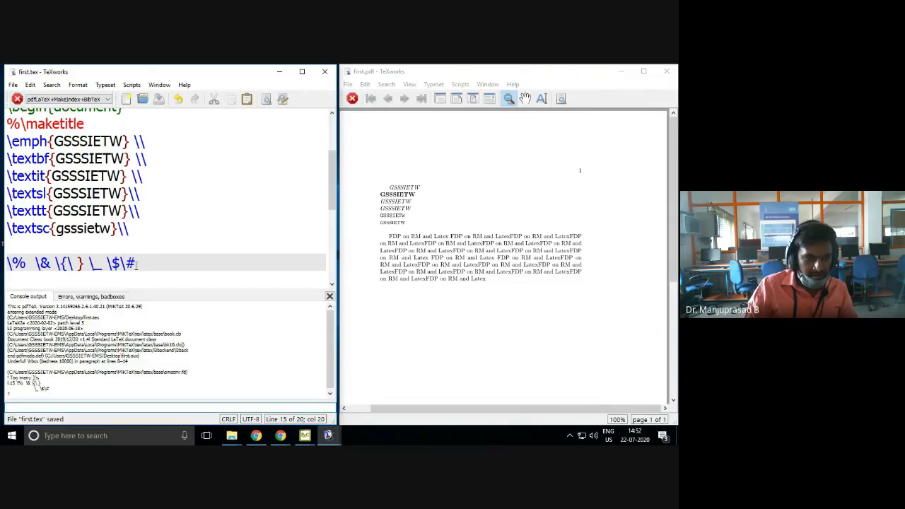
- Delete the escaped # after the escaped $ on the special-character line and rerun the typesetting
{"action": "key", "text": "BackSpace"}
{"action": "key", "text": "BackSpace"}
{"action": "key", "text": "BackSpace"}
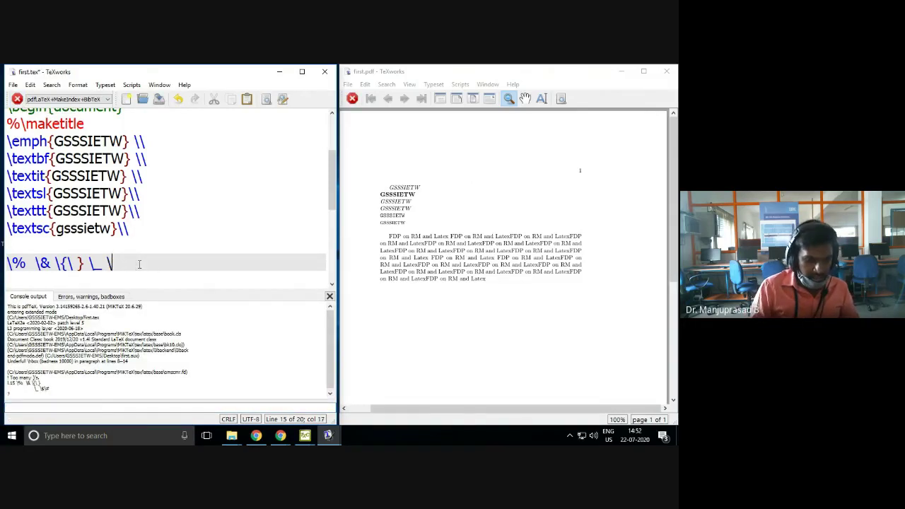
{"action": "type", "text": "$"}
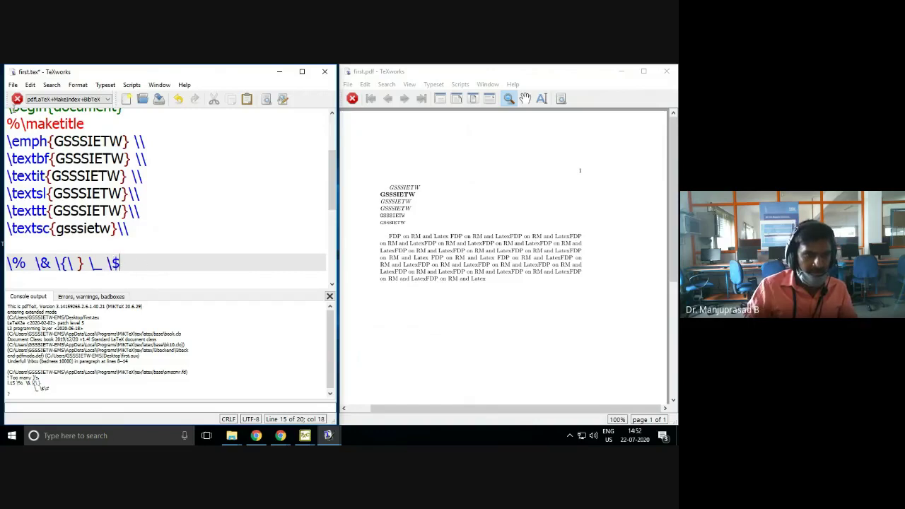
{"action": "key", "text": "ctrl+t"}
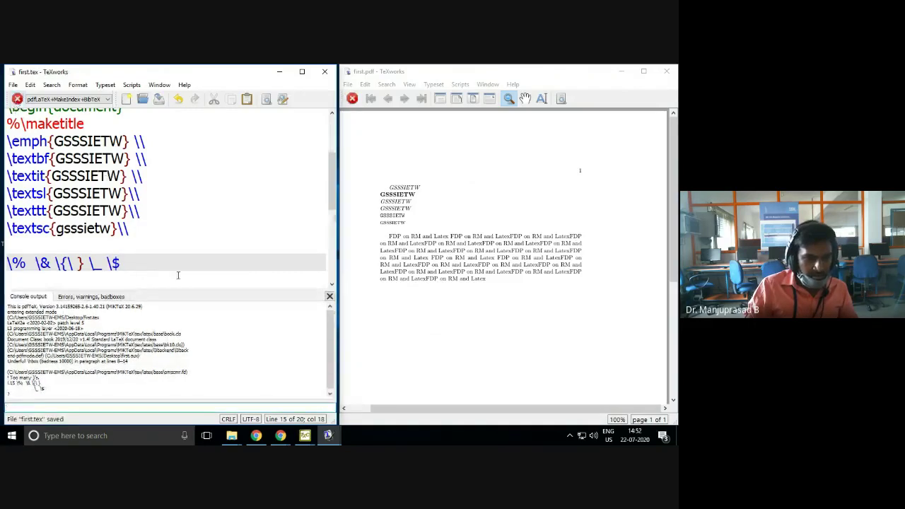
- Remove the space between the backslash and the closing brace on the special-character line, and typeset the document
{"action": "key", "text": "Down"}
{"action": "left_click", "coordinate": [79, 263]}
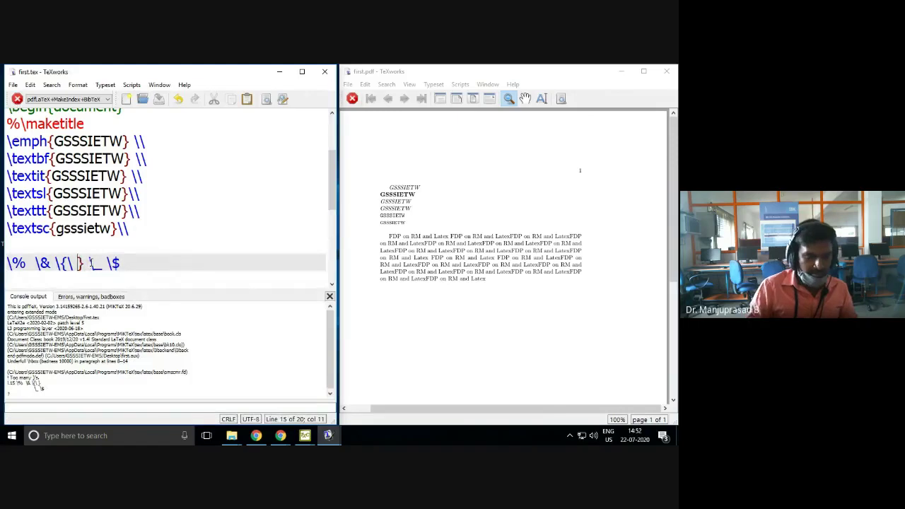
{"action": "key", "text": "BackSpace"}
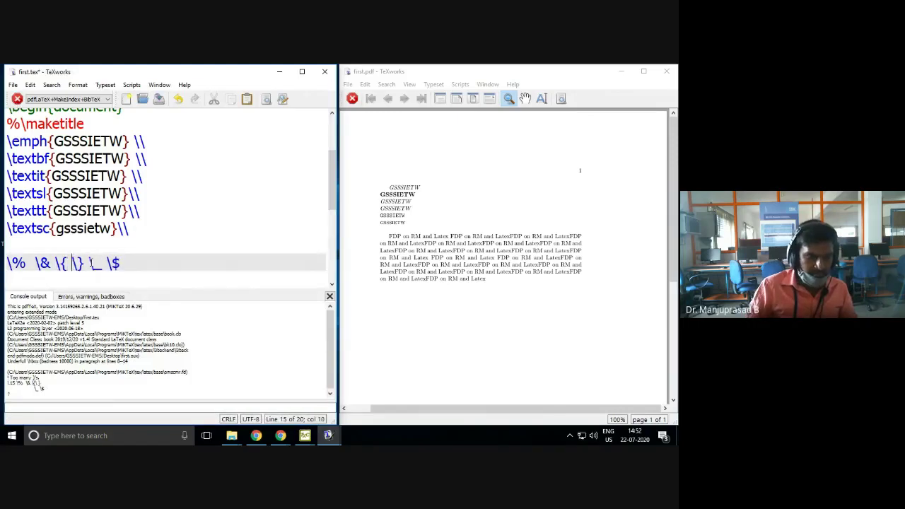
{"action": "left_click", "coordinate": [18, 100]}
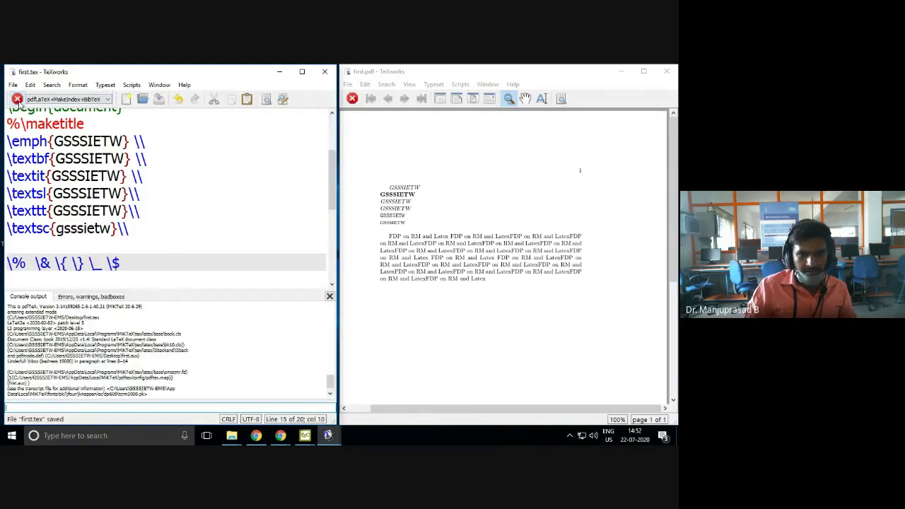
- Enlarge the PDF preview to 225% and examine the typeset special-character line
{"action": "scroll", "coordinate": [414, 244], "scroll_direction": "up", "scroll_amount": 2}
{"action": "scroll", "coordinate": [414, 245], "scroll_direction": "up", "scroll_amount": 1}
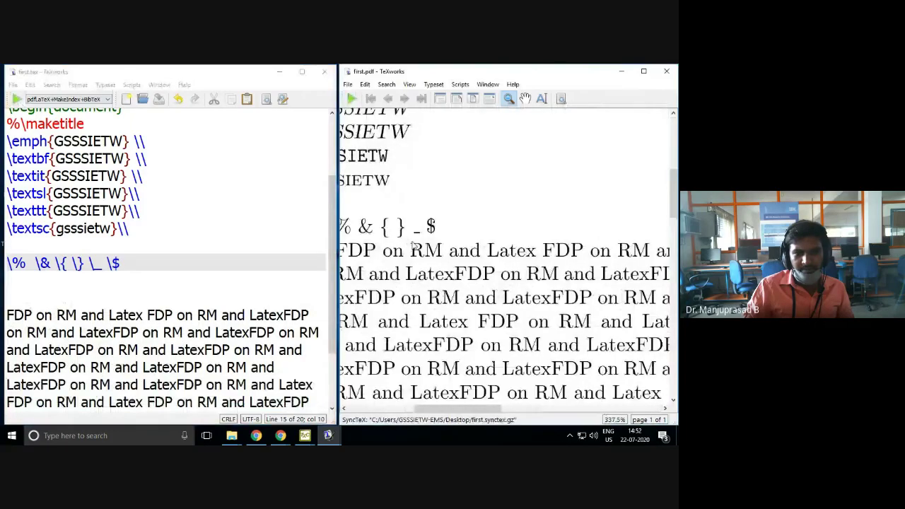
{"action": "scroll", "coordinate": [413, 245], "scroll_direction": "down", "scroll_amount": 1}
{"action": "left_click", "coordinate": [358, 231]}
{"action": "left_click_drag", "start_coordinate": [358, 230], "coordinate": [425, 232]}
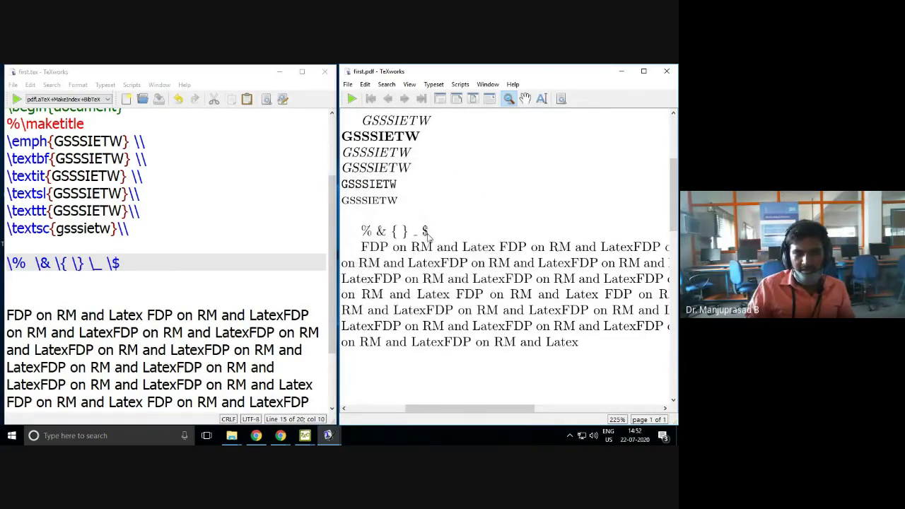
- Add `man` enclosed in single backquotes after the escaped $ on the special-character line, with the source text enlarged
{"action": "left_click", "coordinate": [255, 264]}
{"action": "scroll", "coordinate": [256, 264], "scroll_direction": "up", "scroll_amount": 2}
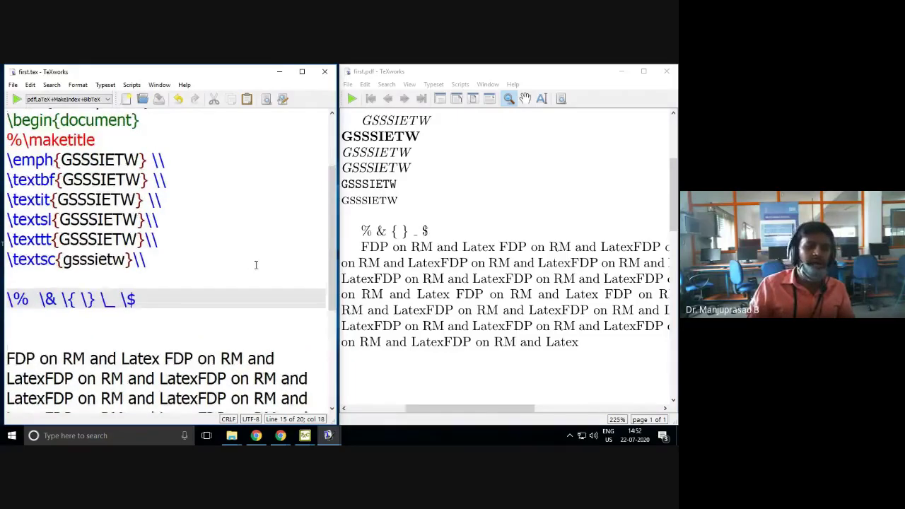
{"action": "type", "text": "\\} \\_ \\$  "}
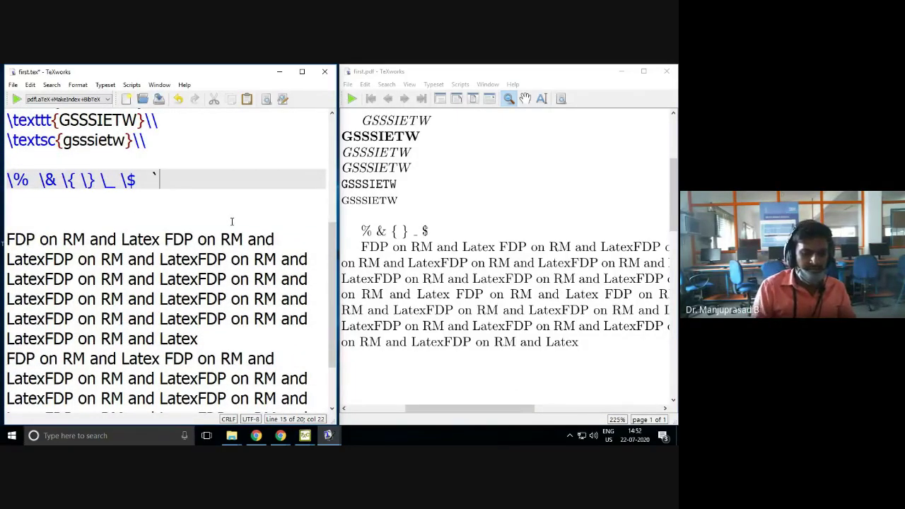
{"action": "type", "text": "`"}
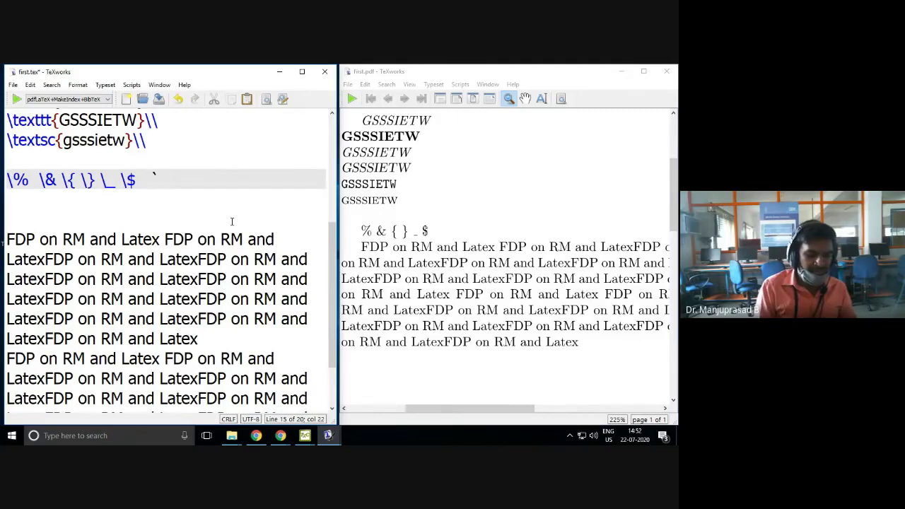
{"action": "type", "text": "man"}
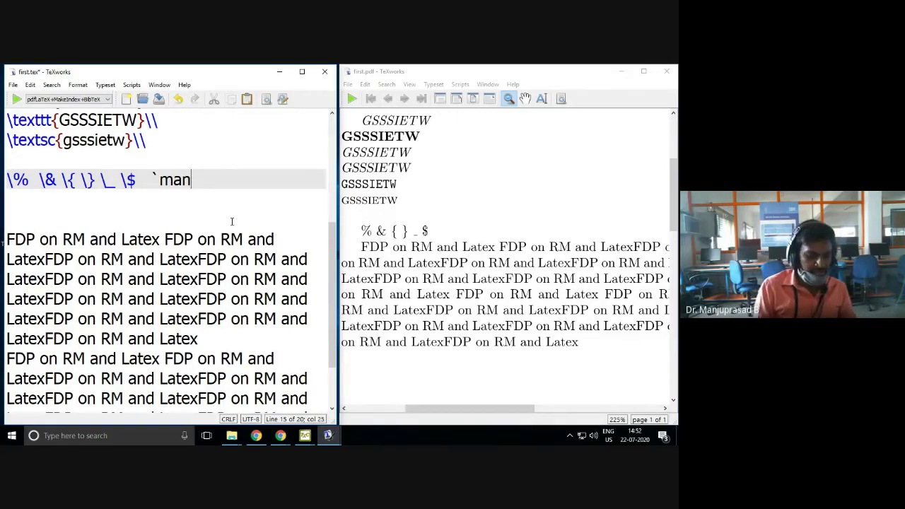
{"action": "type", "text": "`"}
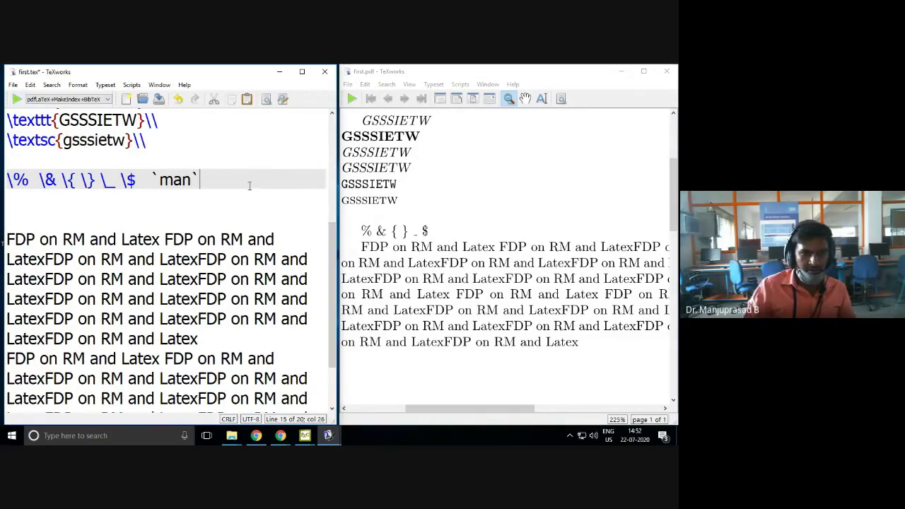
- Add a short personal name enclosed in double backquotes after `man`, and typeset the document
{"action": "type", "text": " ``"}
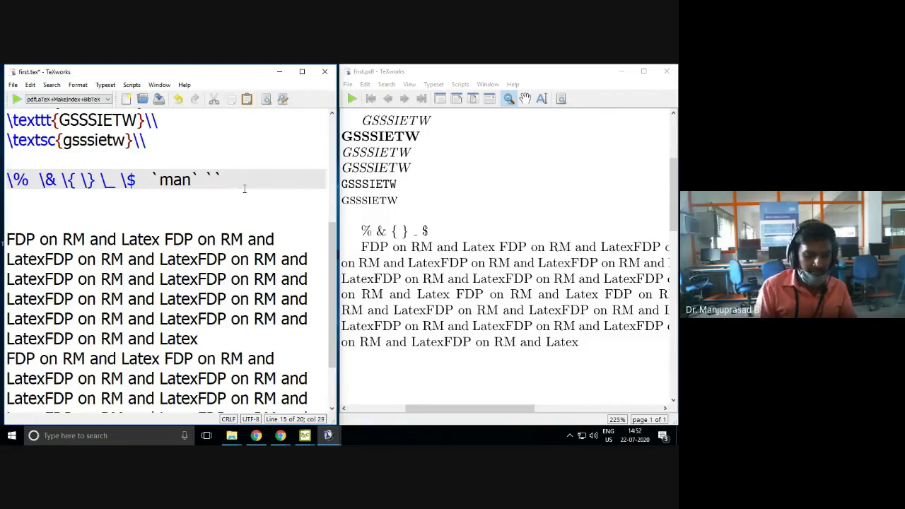
{"action": "type", "text": "manju"}
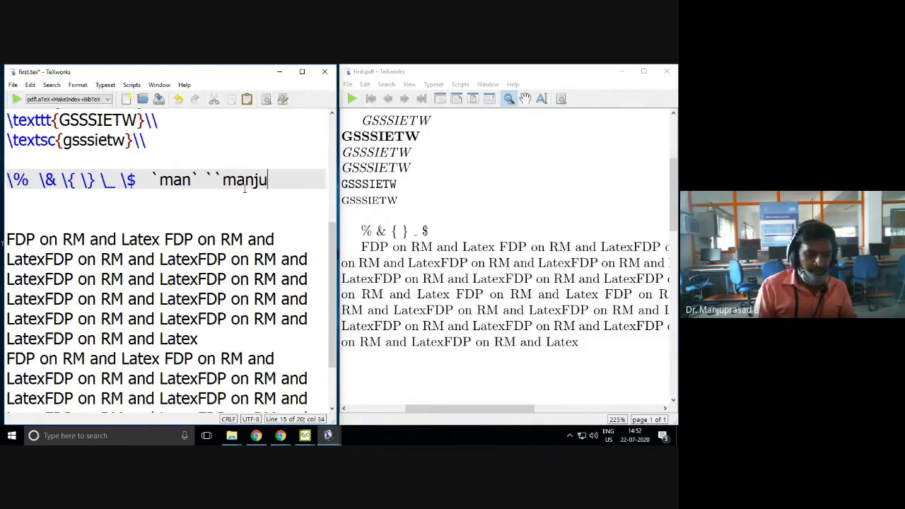
{"action": "type", "text": "``"}
{"action": "key", "text": "ctrl+t"}
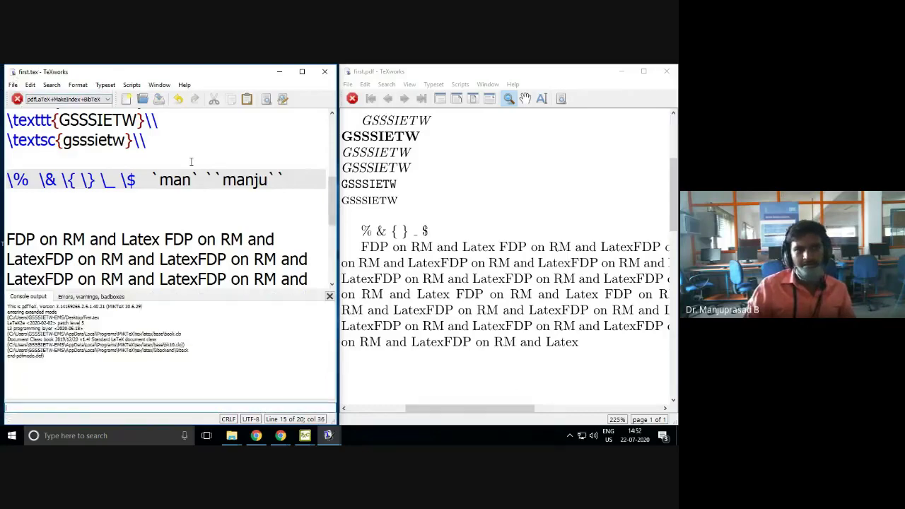
- Examine the shape of the typeset double quotation marks up close in the PDF preview, and return it to 225%
{"action": "left_click_drag", "start_coordinate": [536, 219], "coordinate": [509, 237]}
{"action": "scroll", "coordinate": [505, 238], "scroll_direction": "up", "scroll_amount": 7}
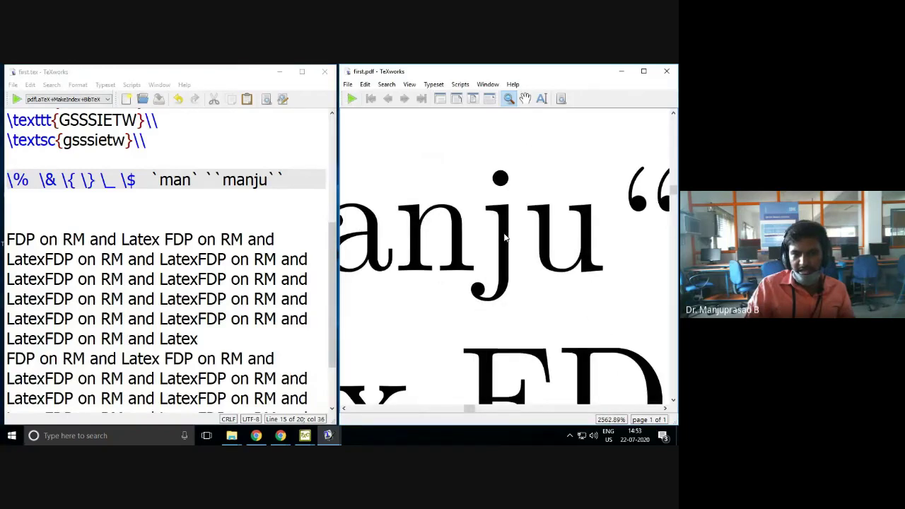
{"action": "left_click_drag", "start_coordinate": [468, 413], "coordinate": [474, 413]}
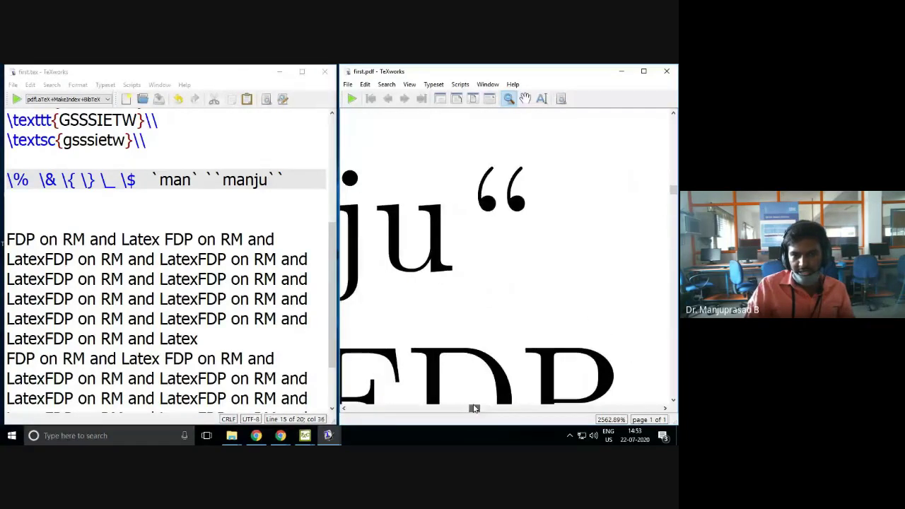
{"action": "left_click_drag", "start_coordinate": [501, 198], "coordinate": [505, 192]}
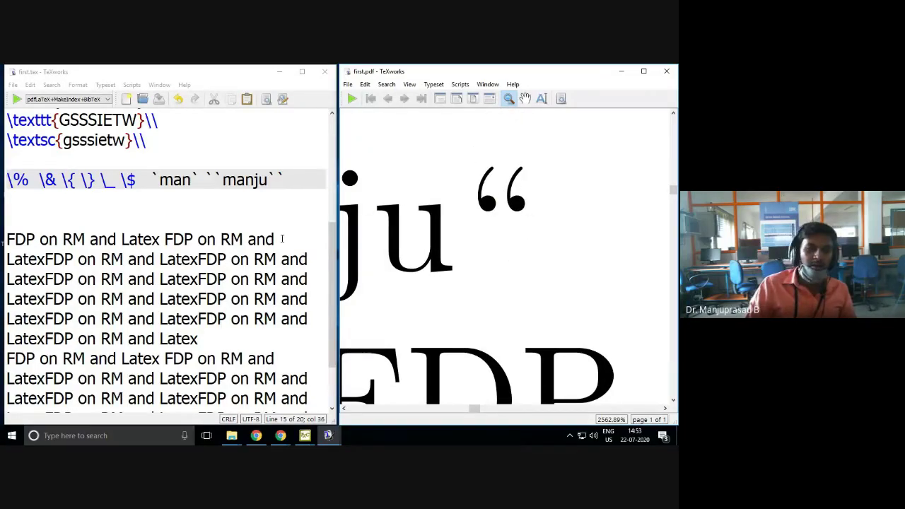
{"action": "scroll", "coordinate": [282, 239], "scroll_direction": "down", "scroll_amount": 1}
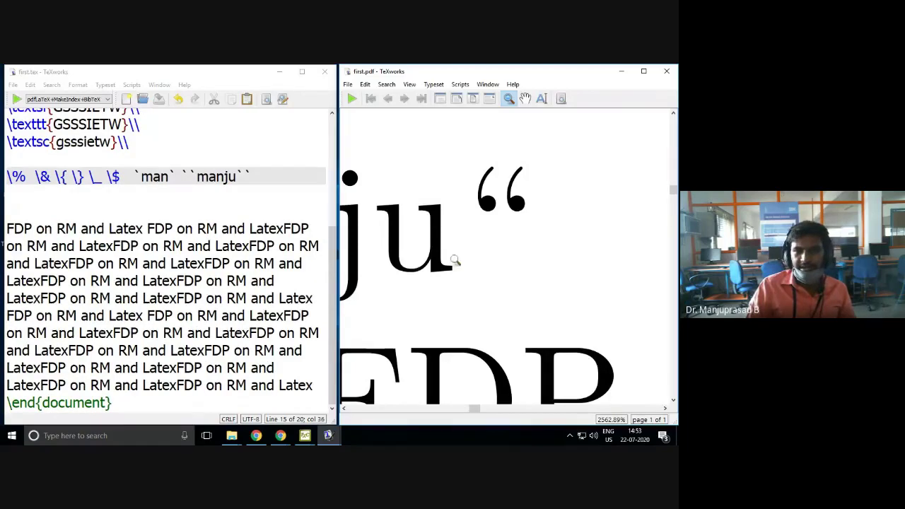
{"action": "scroll", "coordinate": [460, 262], "scroll_direction": "down", "scroll_amount": 10}
- Reduce the size of the source text in the editor so more of the document body fits
{"action": "left_click", "coordinate": [216, 269]}
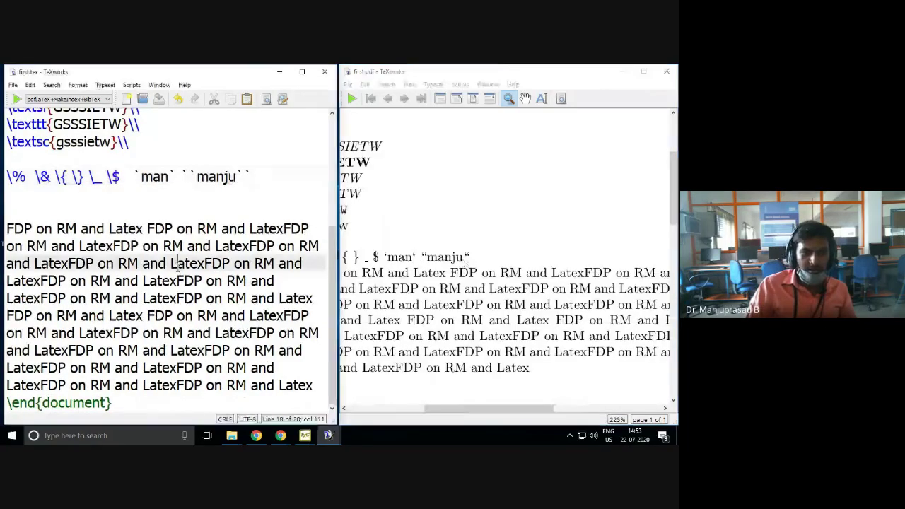
{"action": "scroll", "coordinate": [215, 276], "scroll_direction": "down", "scroll_amount": 3}
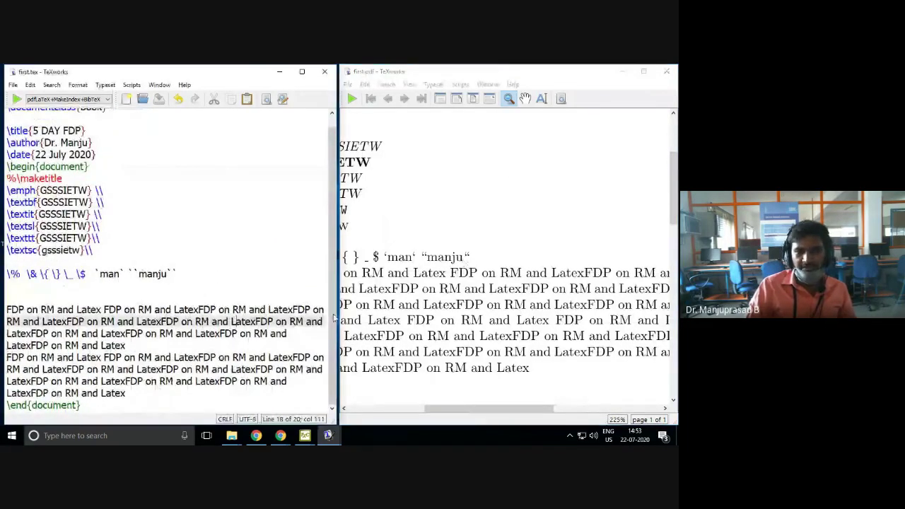
{"action": "left_click", "coordinate": [227, 368]}
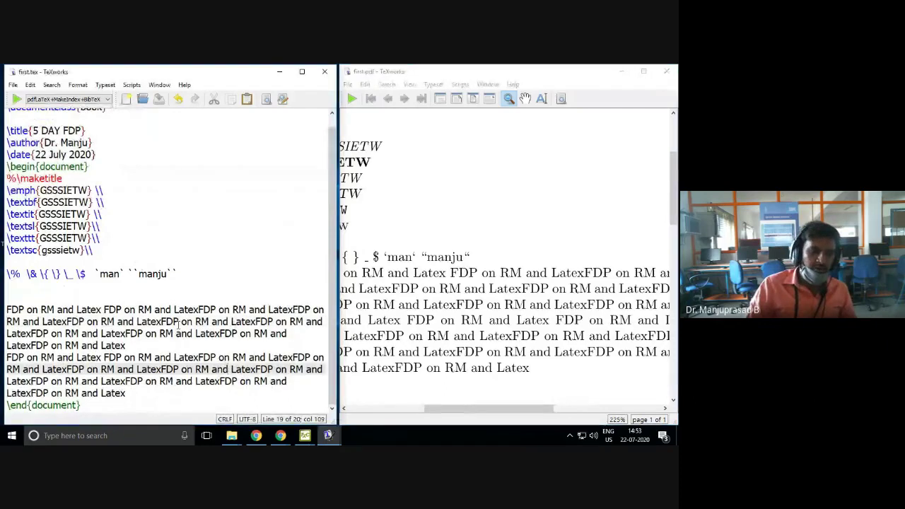
{"action": "left_click", "coordinate": [147, 293]}
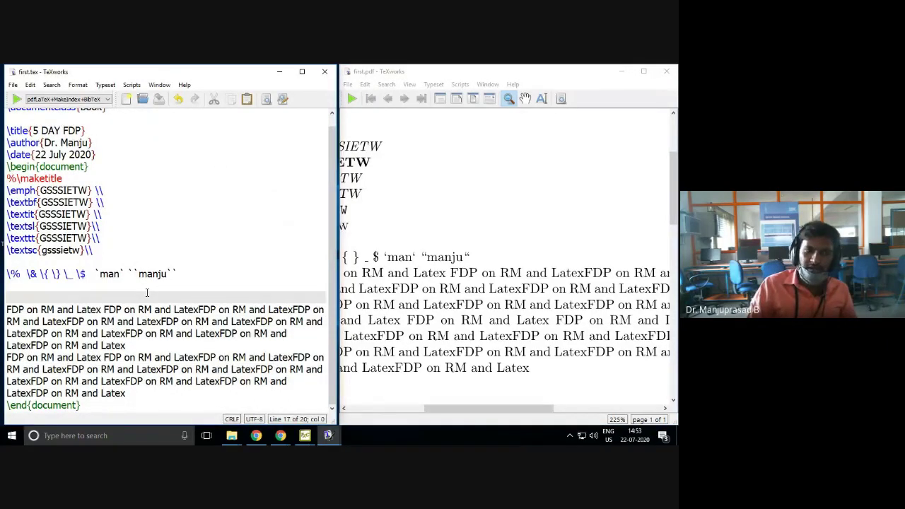
{"action": "left_click_drag", "start_coordinate": [431, 266], "coordinate": [424, 282]}
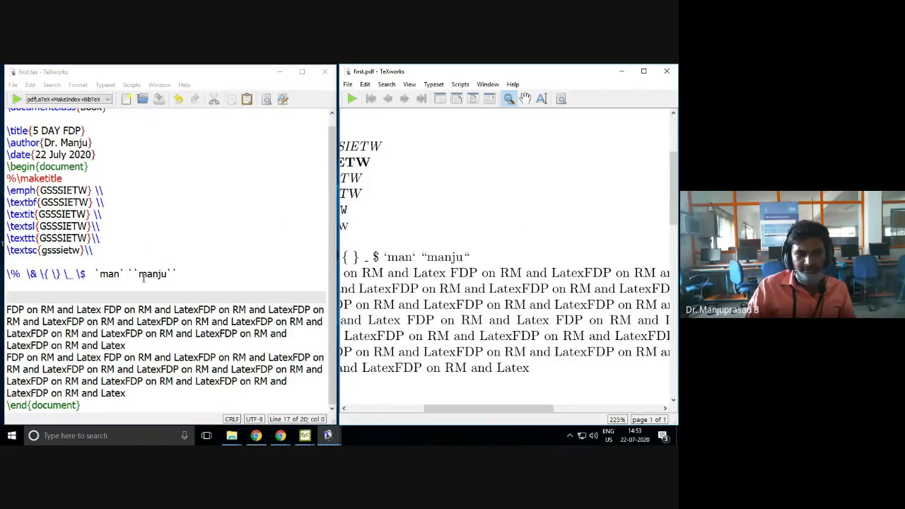
{"action": "left_click", "coordinate": [154, 285]}
{"action": "scroll", "coordinate": [161, 275], "scroll_direction": "up", "scroll_amount": 2}
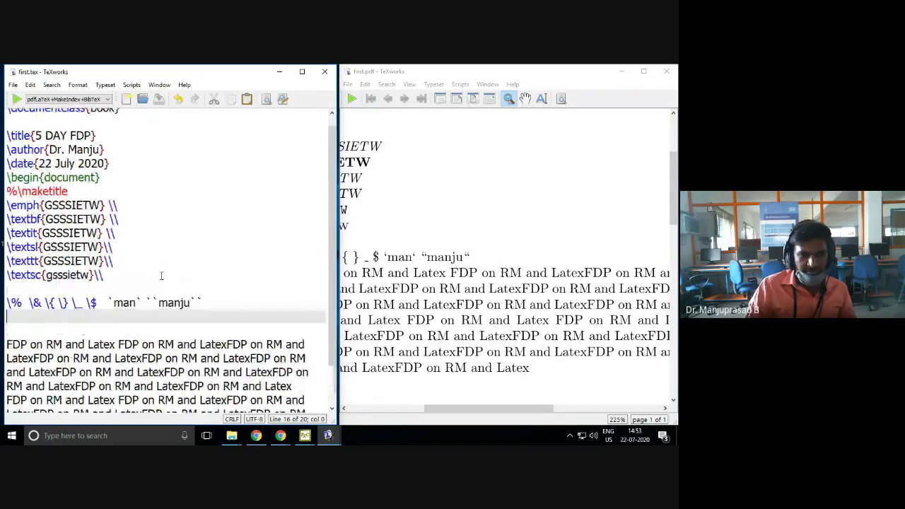
{"action": "left_click", "coordinate": [119, 142]}
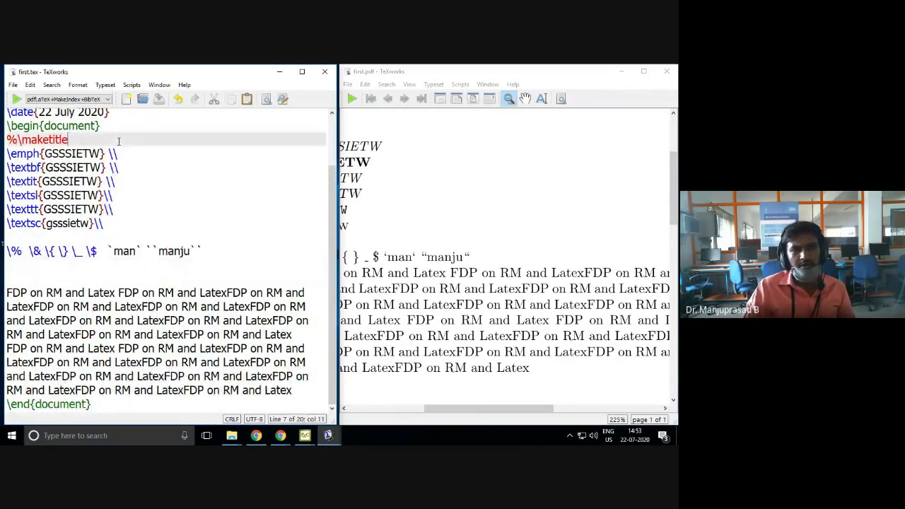
{"action": "key", "text": "Return"}
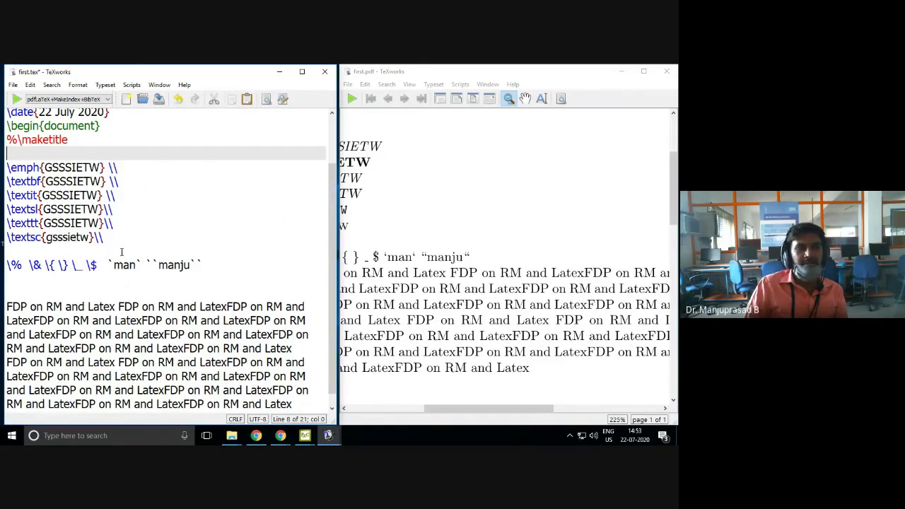
{"action": "key", "text": "Return"}
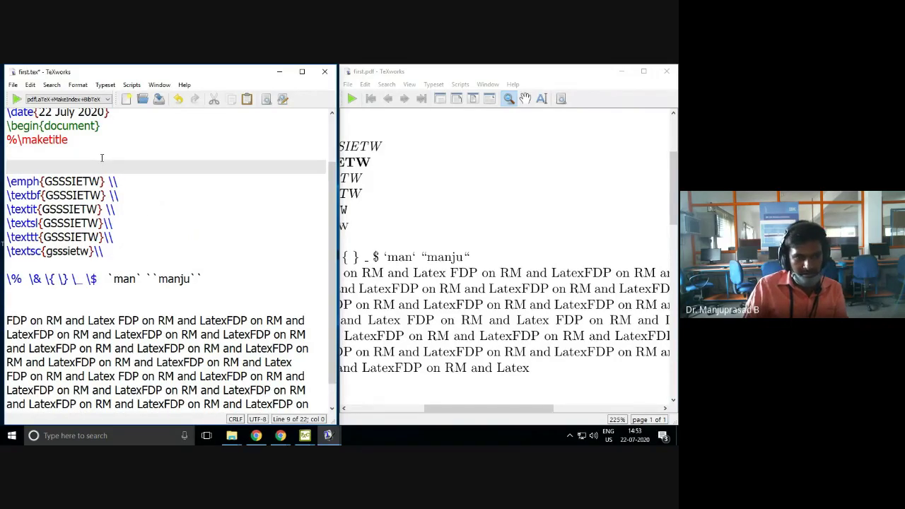
{"action": "key", "text": "BackSpace"}
{"action": "key", "text": "Delete"}
- Add two blank lines above the FDP paragraphs and remove the blank line between the \textsc line and the special-character line
{"action": "left_click", "coordinate": [87, 279]}
{"action": "key", "text": "Return"}
{"action": "key", "text": "Return"}
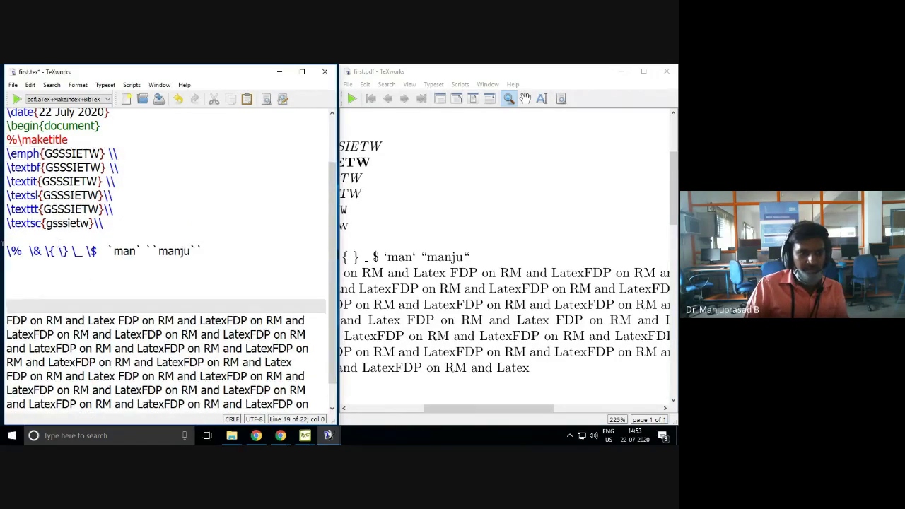
{"action": "left_click", "coordinate": [59, 240]}
{"action": "key", "text": "Delete"}
- Add \tiny{GSSSIETW} in the blank space below the special-character line, reusing the word from the \emph line
{"action": "left_click", "coordinate": [87, 271]}
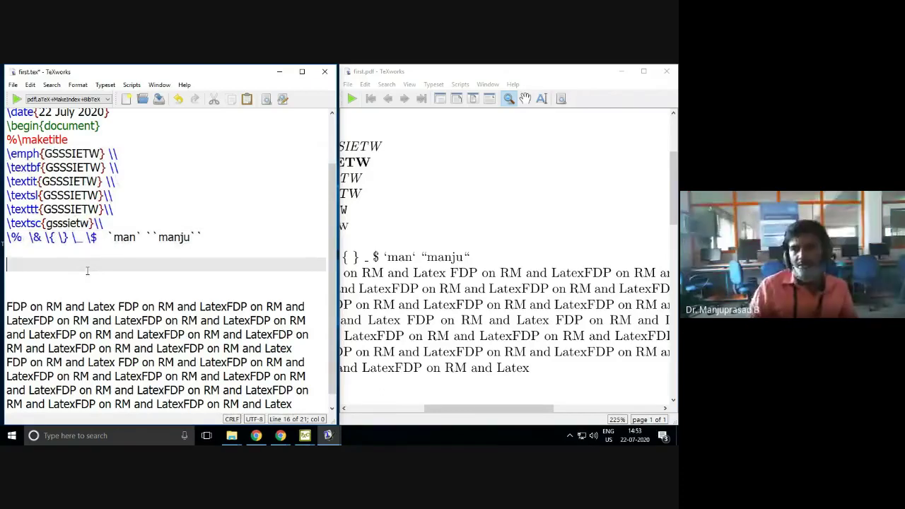
{"action": "type", "text": "iny"}
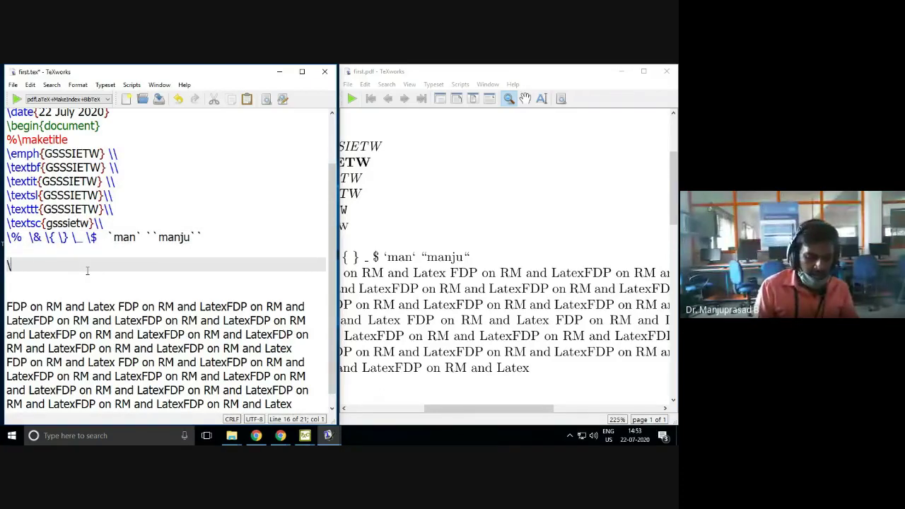
{"action": "type", "text": "{"}
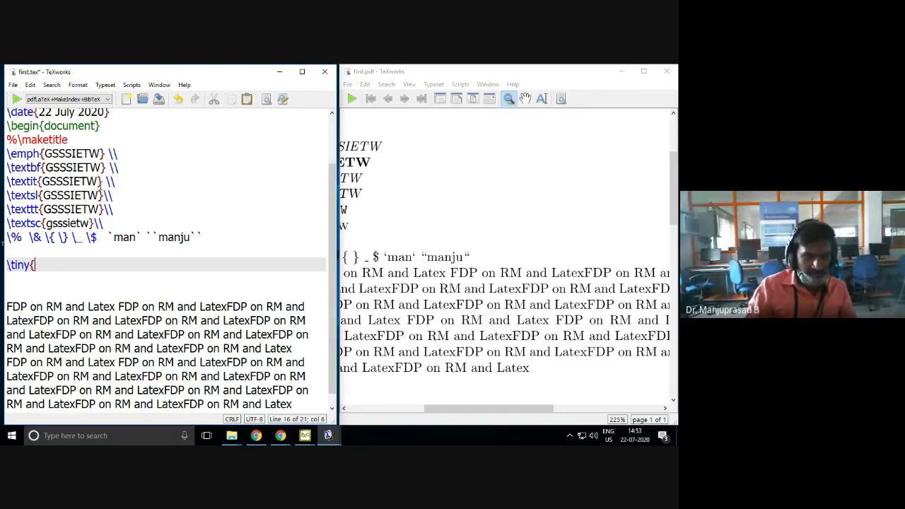
{"action": "left_click_drag", "start_coordinate": [101, 154], "coordinate": [45, 154]}
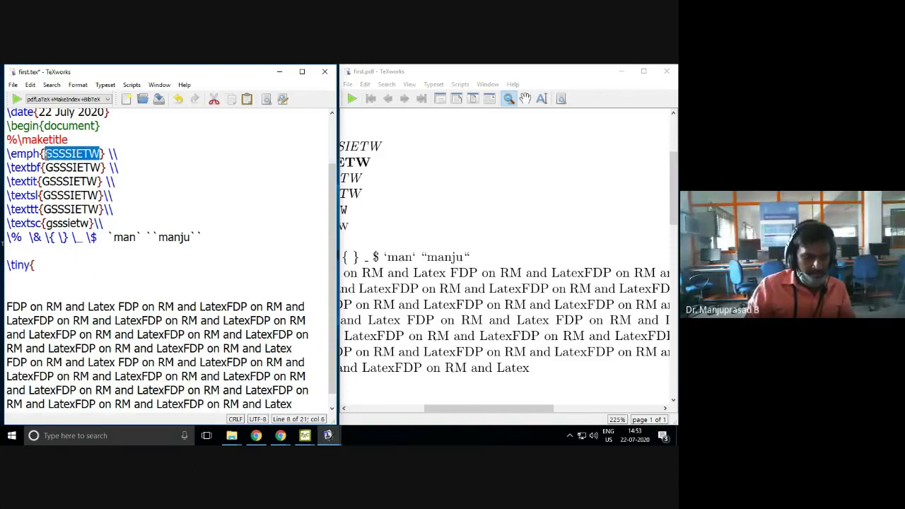
{"action": "key", "text": "ctrl+c"}
{"action": "left_click", "coordinate": [82, 265]}
{"action": "key", "text": "ctrl+v"}
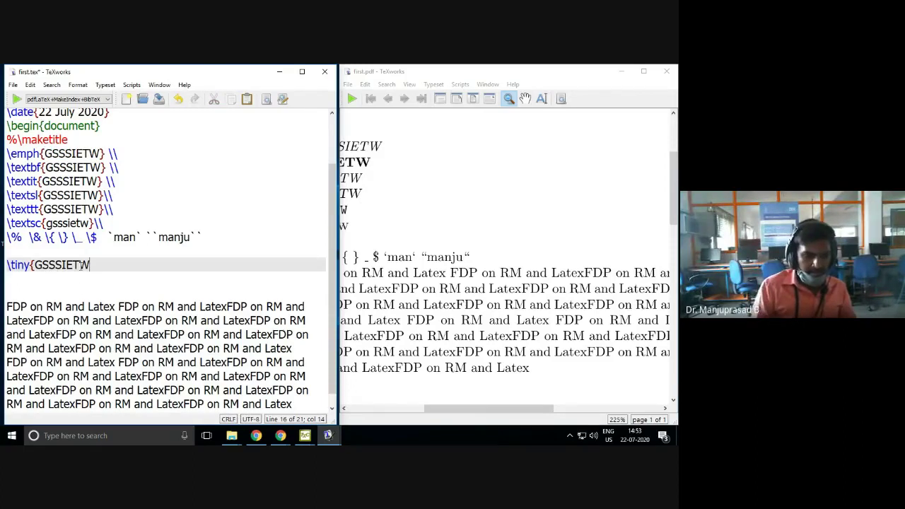
{"action": "type", "text": "}"}
- Add \small{GSSSIETW} on a new line below the \tiny line
{"action": "key", "text": "Return"}
{"action": "type", "text": "\\small"}
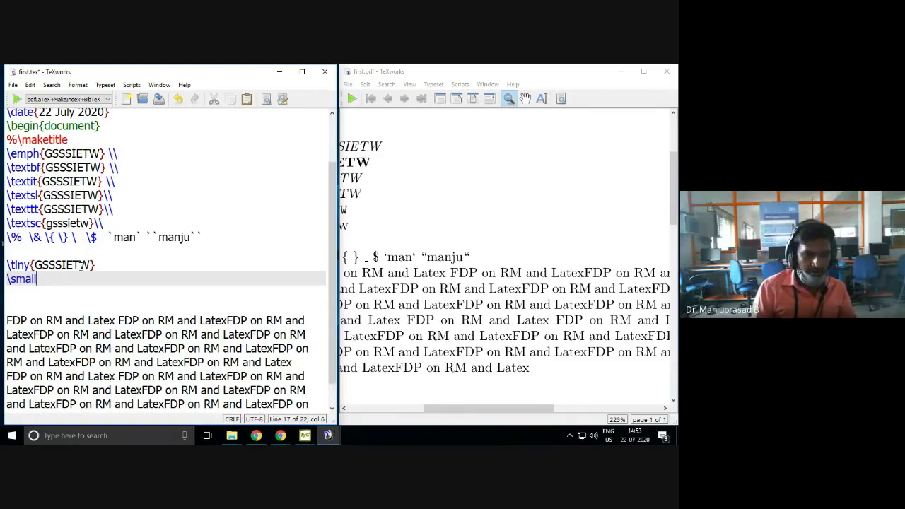
{"action": "type", "text": "{"}
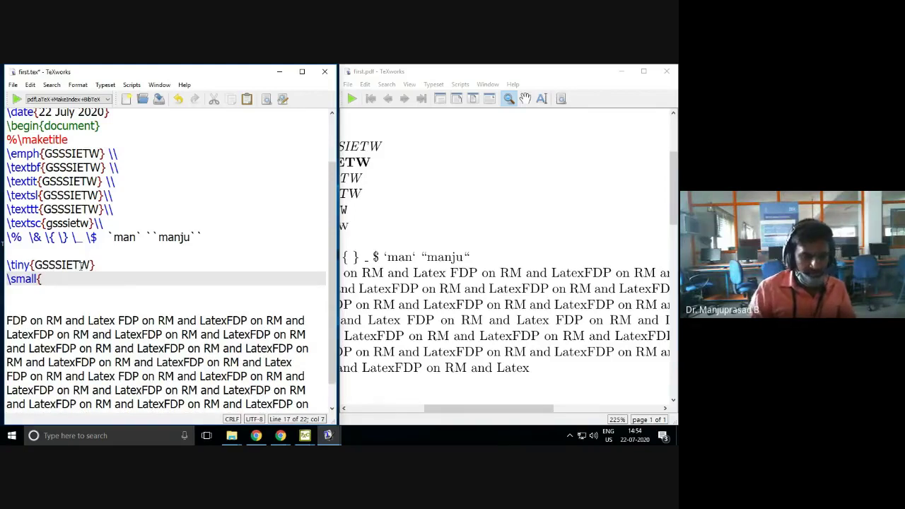
{"action": "type", "text": "GSSSIETW"}
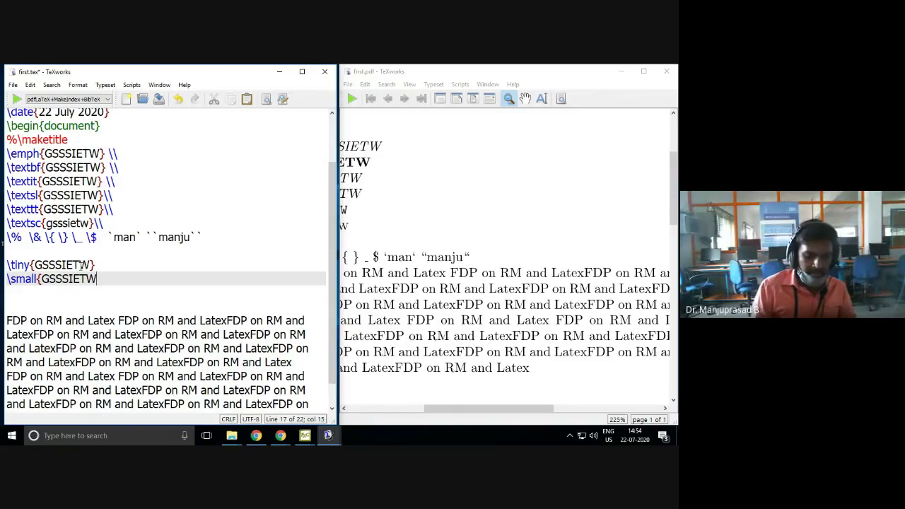
{"action": "type", "text": "}"}
- Add \normalsize{GSSSIETW} on a new line below the \small line
{"action": "key", "text": "Return"}
{"action": "type", "text": "\\"}
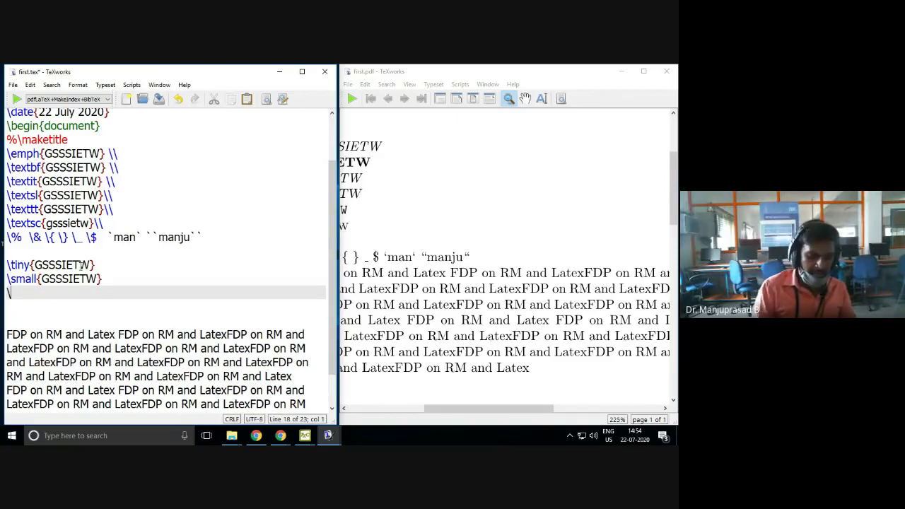
{"action": "type", "text": "no"}
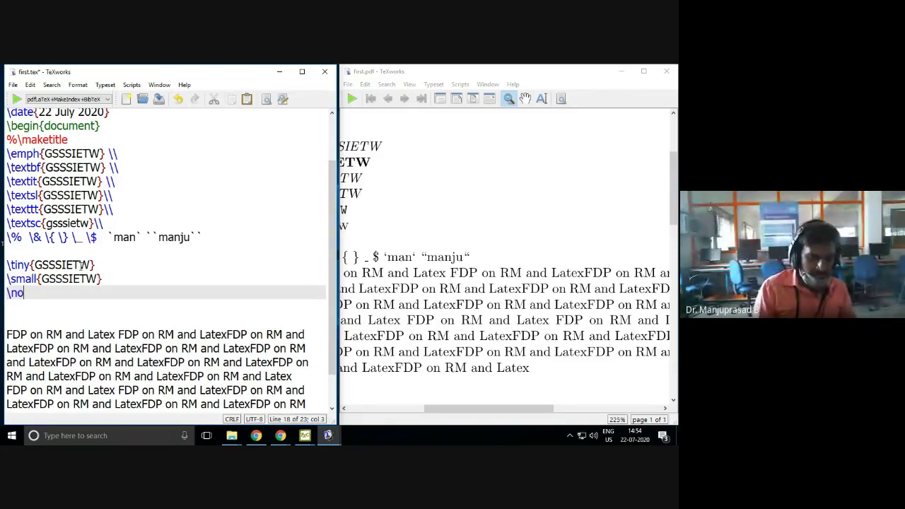
{"action": "type", "text": "rmalsize"}
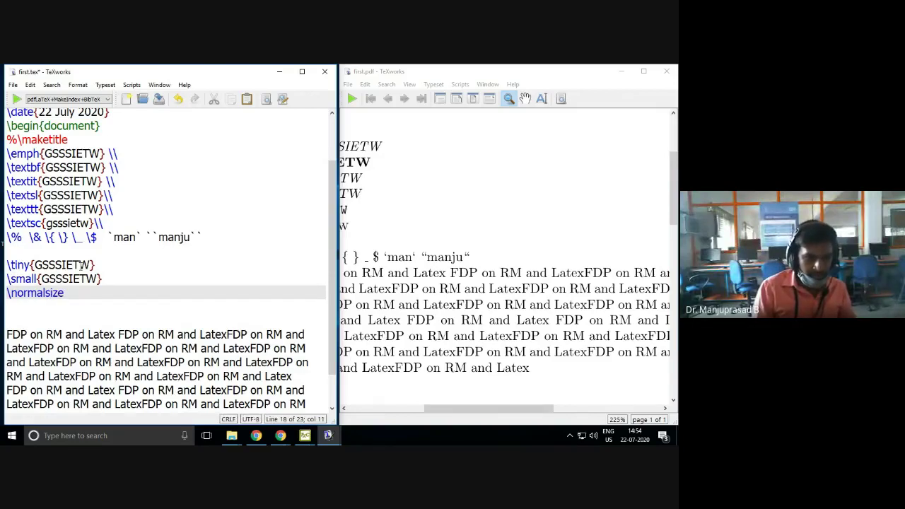
{"action": "type", "text": "{GSSSIETW"}
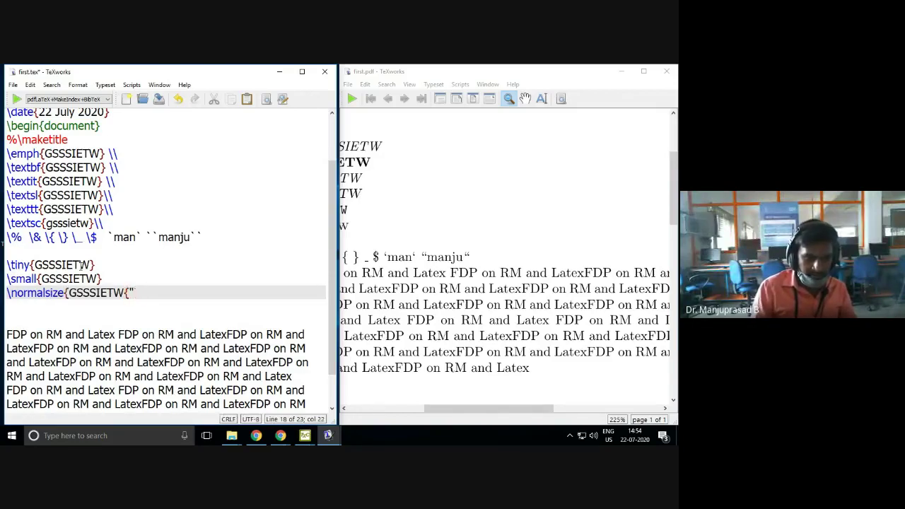
{"action": "type", "text": "}"}
- Add \large{GSSSIETW} on a new line below the \normalsize line
{"action": "key", "text": "Return"}
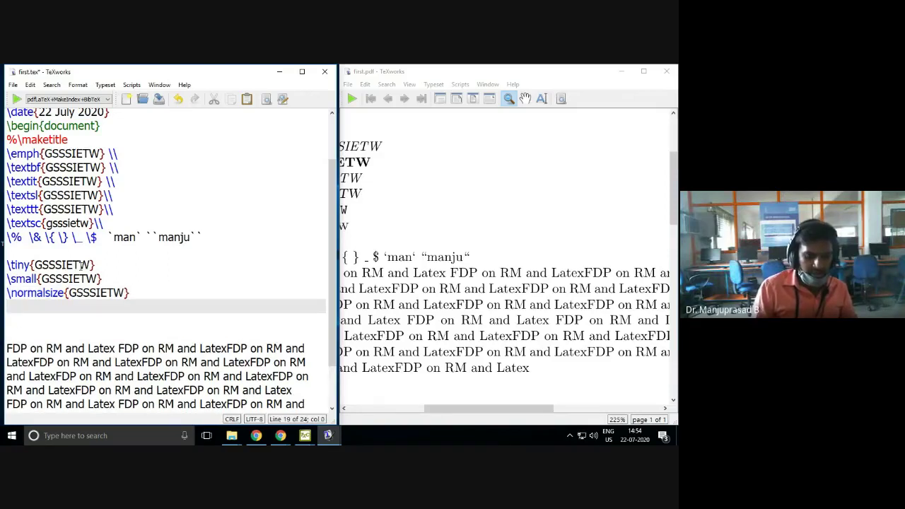
{"action": "type", "text": "\\large"}
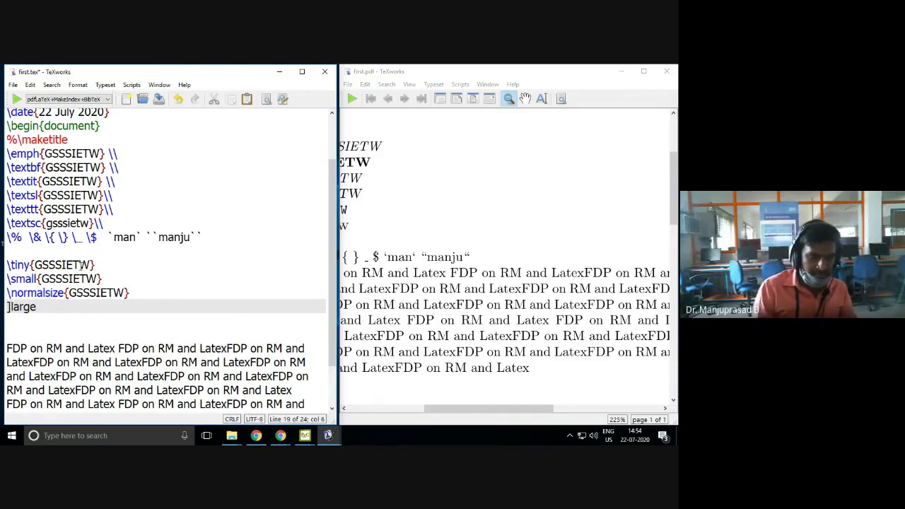
{"action": "key", "text": "BackSpace"}
{"action": "key", "text": "BackSpace"}
{"action": "key", "text": "BackSpace"}
{"action": "key", "text": "BackSpace"}
{"action": "key", "text": "BackSpace"}
{"action": "key", "text": "BackSpace"}
{"action": "type", "text": "\\l"}
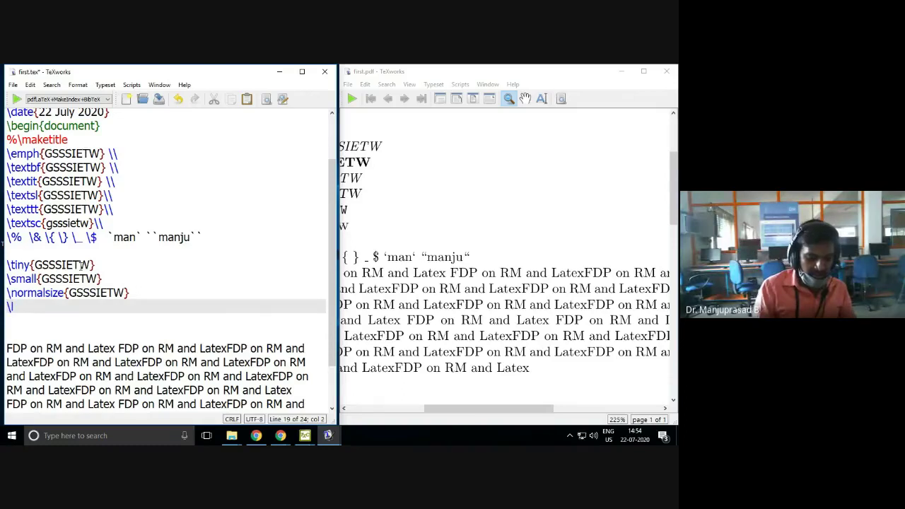
{"action": "type", "text": "arge{GSSSIETW"}
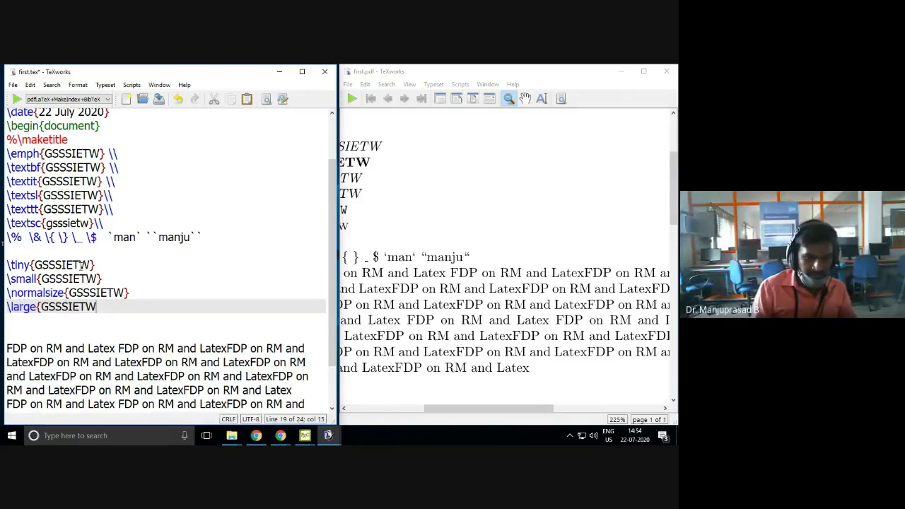
{"action": "type", "text": "}"}
- Add \LARGE{GSSSIETW}, with the command name in capitals, on a new line below the \large line
{"action": "key", "text": "Return"}
{"action": "type", "text": "\\;"}
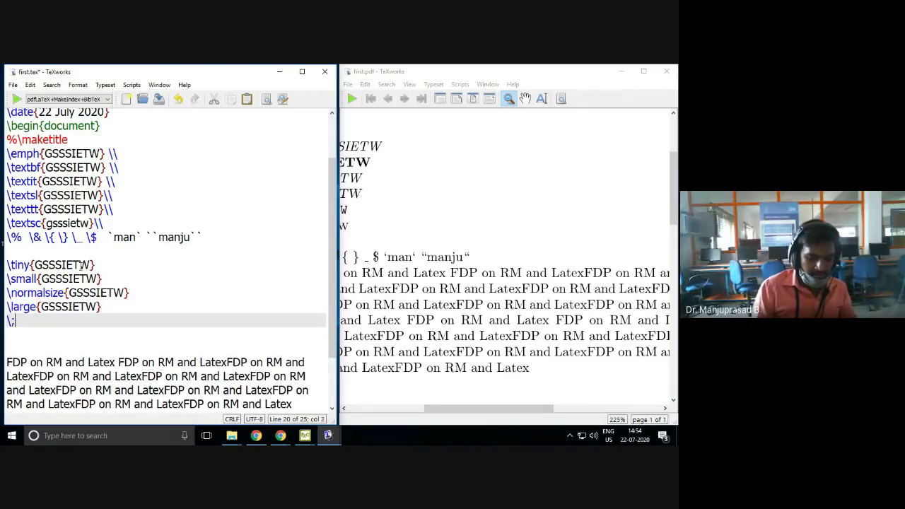
{"action": "key", "text": "BackSpace"}
{"action": "key", "text": "BackSpace"}
{"action": "type", "text": "\\Larger"}
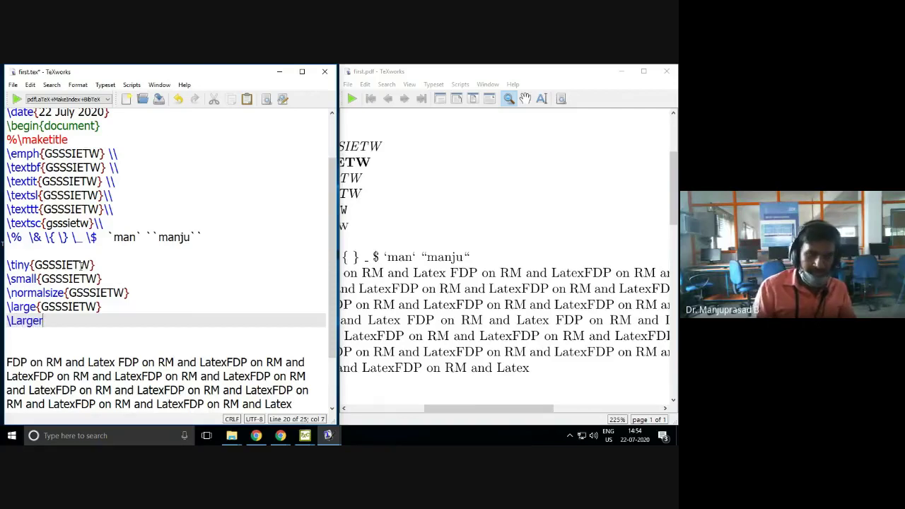
{"action": "key", "text": "BackSpace"}
{"action": "key", "text": "BackSpace"}
{"action": "key", "text": "BackSpace"}
{"action": "key", "text": "BackSpace"}
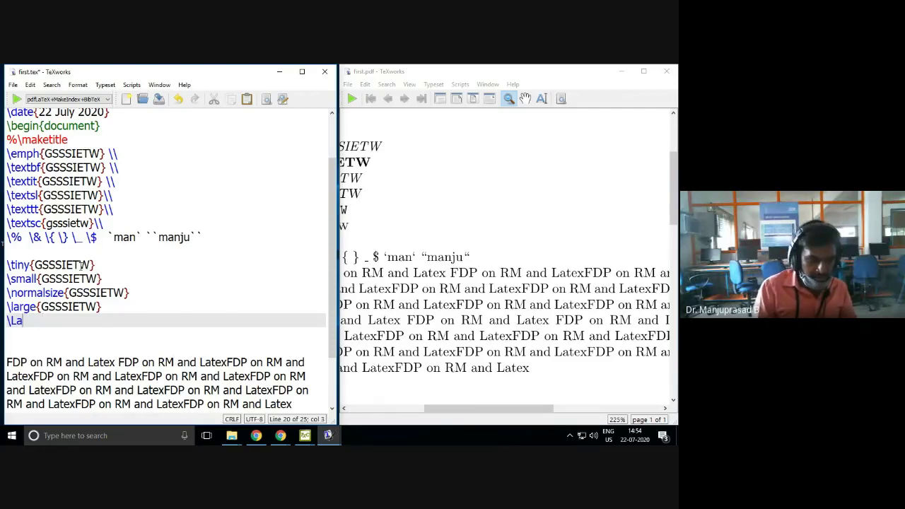
{"action": "type", "text": "ARGEW"}
{"action": "key", "text": "BackSpace"}
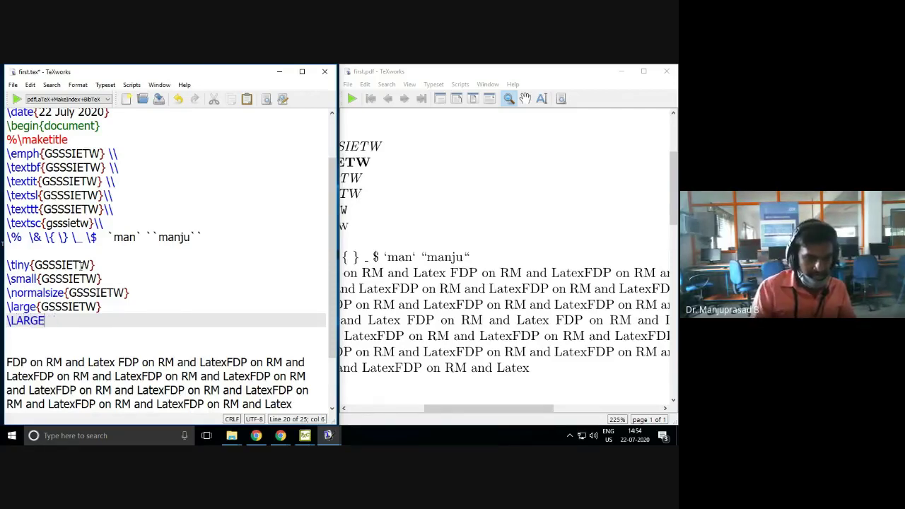
{"action": "type", "text": "{GSSSIETW"}
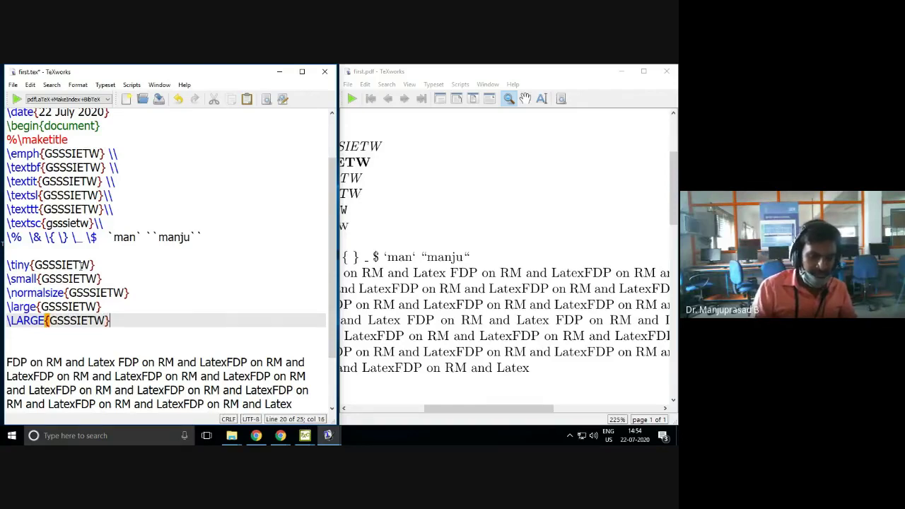
- Add \Huge{GSSSIETW} on a new line below the \LARGE line, and save and typeset the document
{"action": "key", "text": "Return"}
{"action": "type", "text": "\\Hu"}
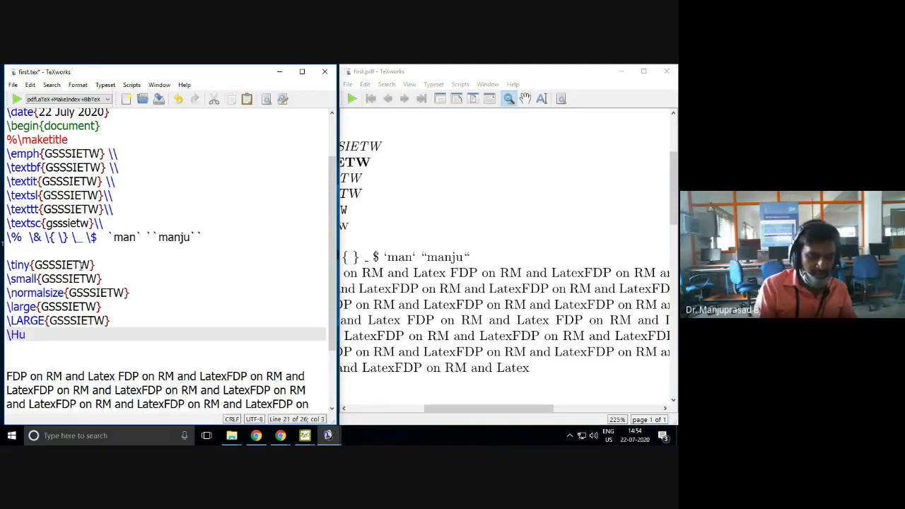
{"action": "type", "text": "ge{GSSSIETW"}
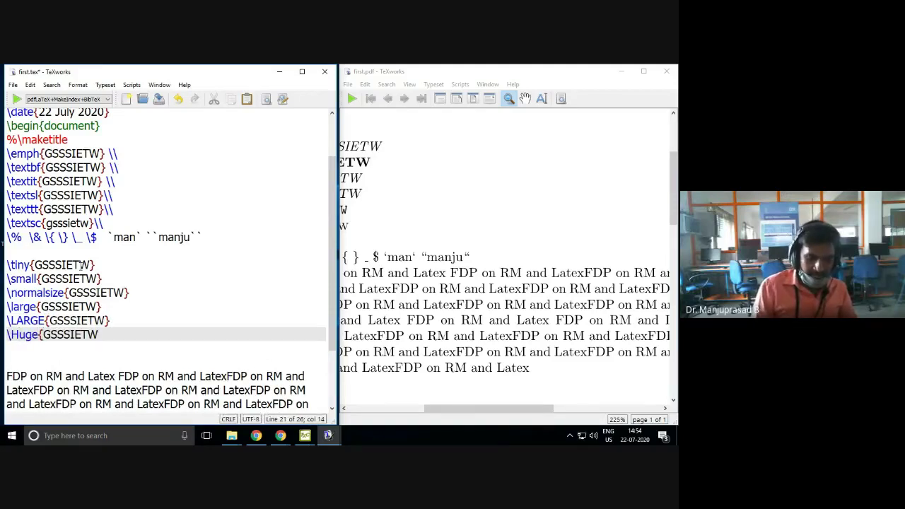
{"action": "type", "text": "}"}
{"action": "key", "text": "ctrl+s"}
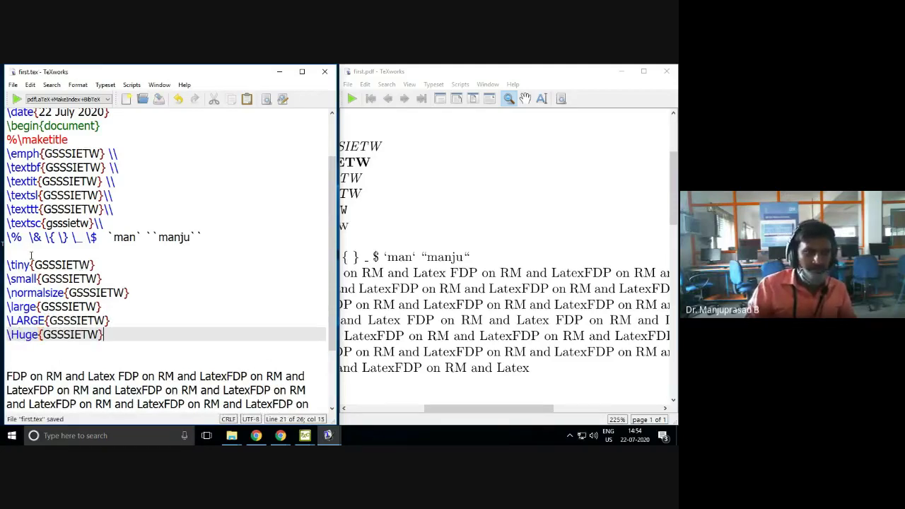
{"action": "left_click", "coordinate": [15, 99]}
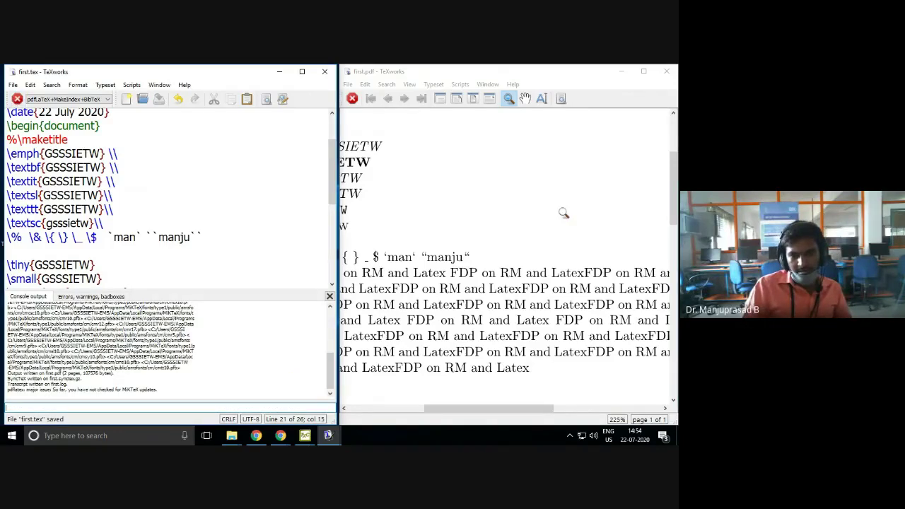
- Examine how the size commands from \tiny to \Huge are rendered in the PDF preview, comparing them with their source lines
{"action": "scroll", "coordinate": [475, 281], "scroll_direction": "down", "scroll_amount": 2}
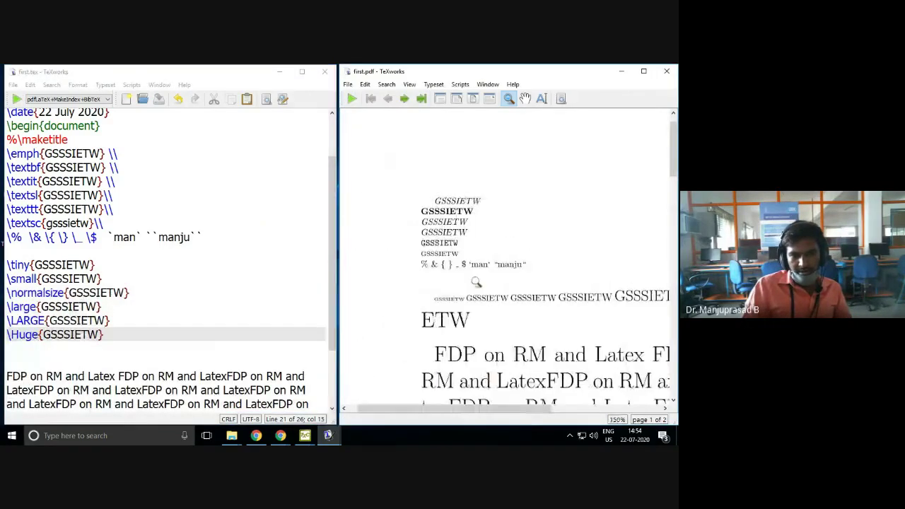
{"action": "scroll", "coordinate": [475, 281], "scroll_direction": "down", "scroll_amount": 2}
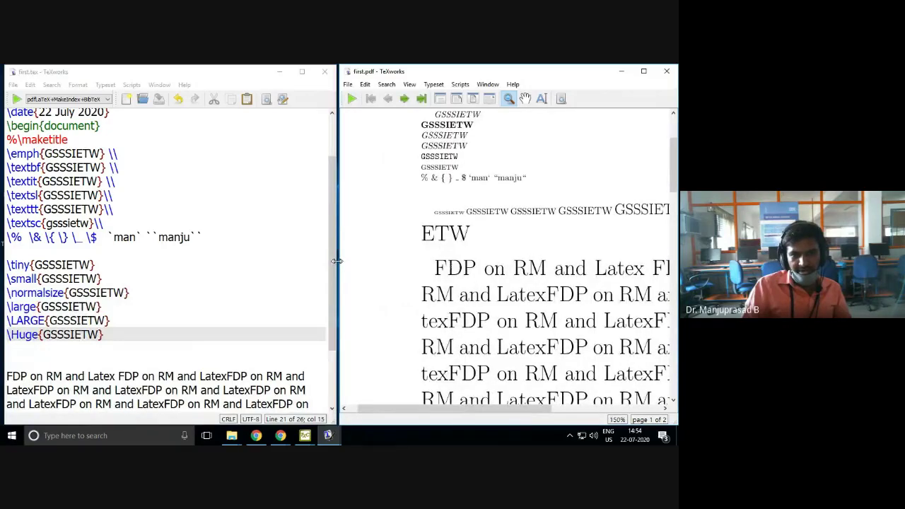
{"action": "left_click_drag", "start_coordinate": [337, 261], "coordinate": [99, 249]}
{"action": "left_click_drag", "start_coordinate": [245, 217], "coordinate": [398, 266]}
{"action": "scroll", "coordinate": [443, 256], "scroll_direction": "down", "scroll_amount": 1}
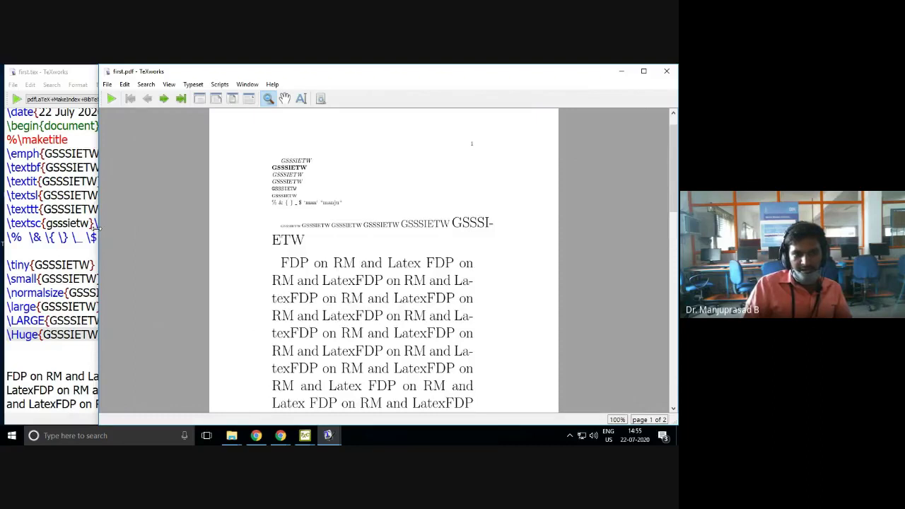
{"action": "left_click_drag", "start_coordinate": [99, 224], "coordinate": [336, 215]}
{"action": "left_click", "coordinate": [212, 206]}
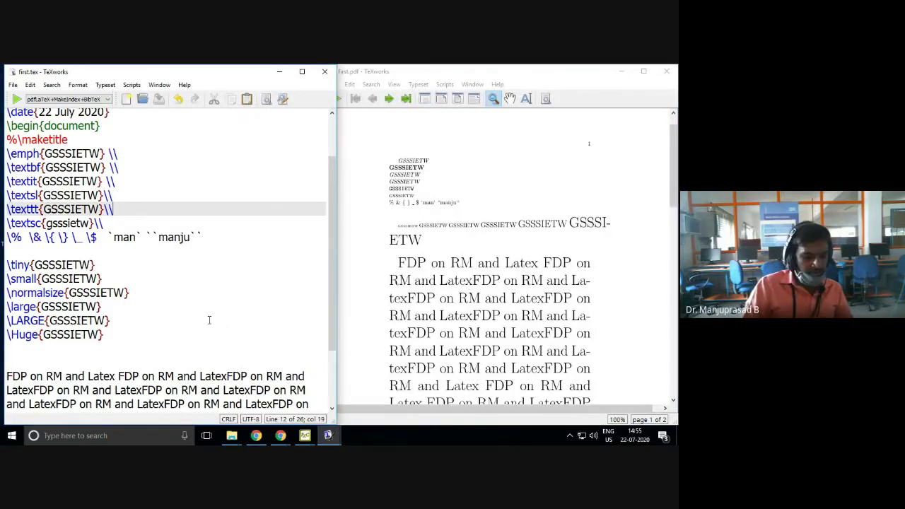
{"action": "left_click_drag", "start_coordinate": [131, 339], "coordinate": [7, 264]}
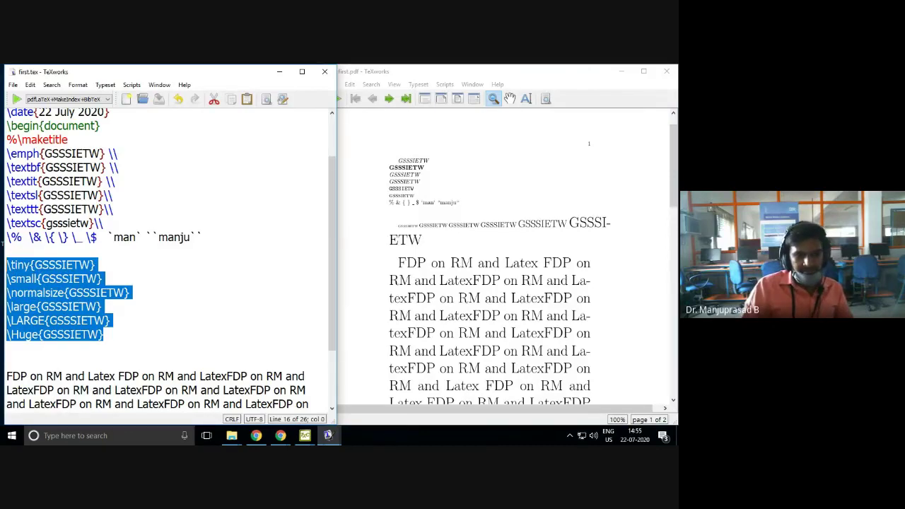
- Switch to first.tex in TeXnicCenter and delete the font style lines from \emph to \textsc
{"action": "left_click", "coordinate": [304, 437]}
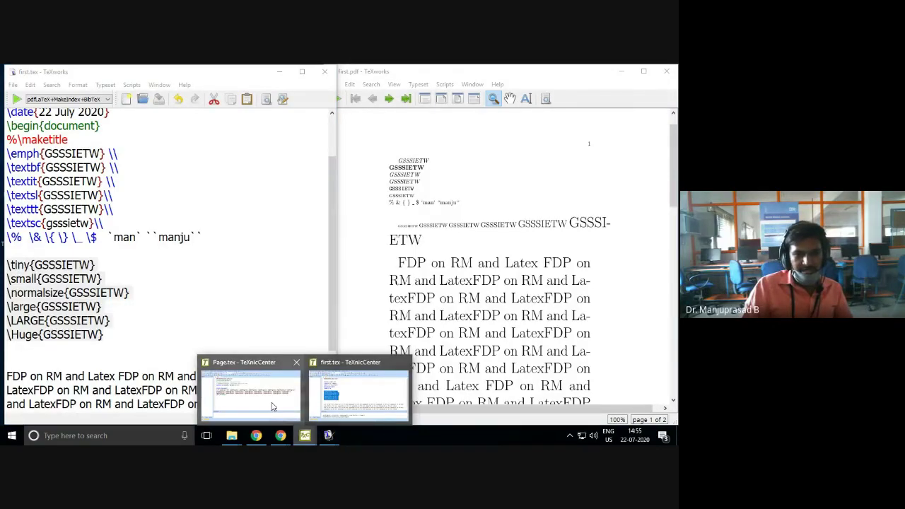
{"action": "mouse_move", "coordinate": [266, 405]}
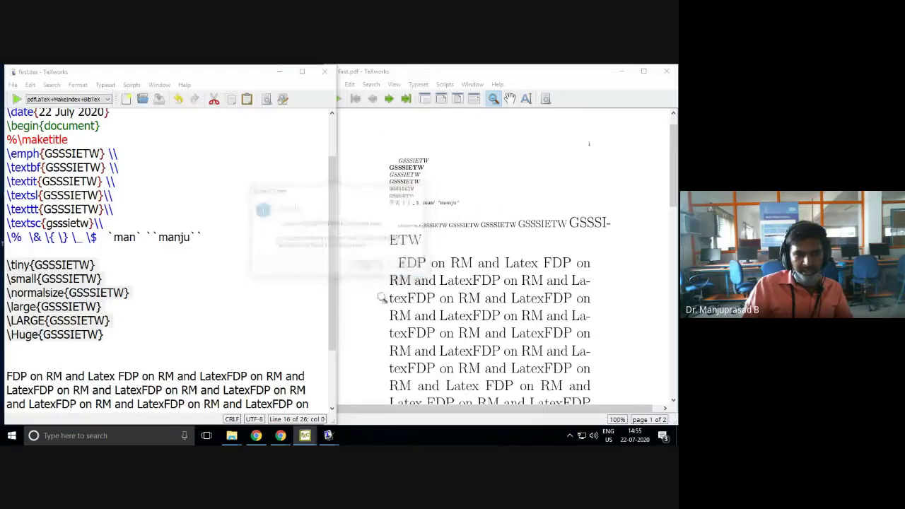
{"action": "key", "text": "alt+Tab"}
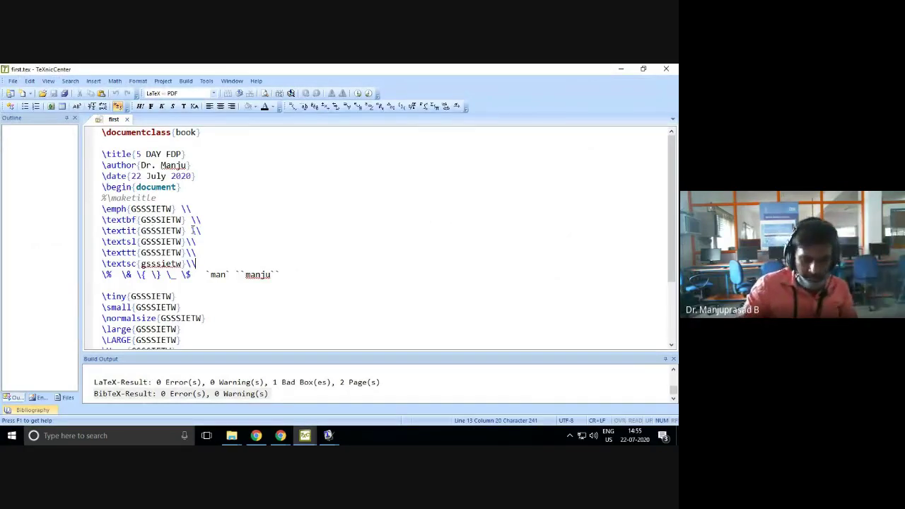
{"action": "key", "text": "Return"}
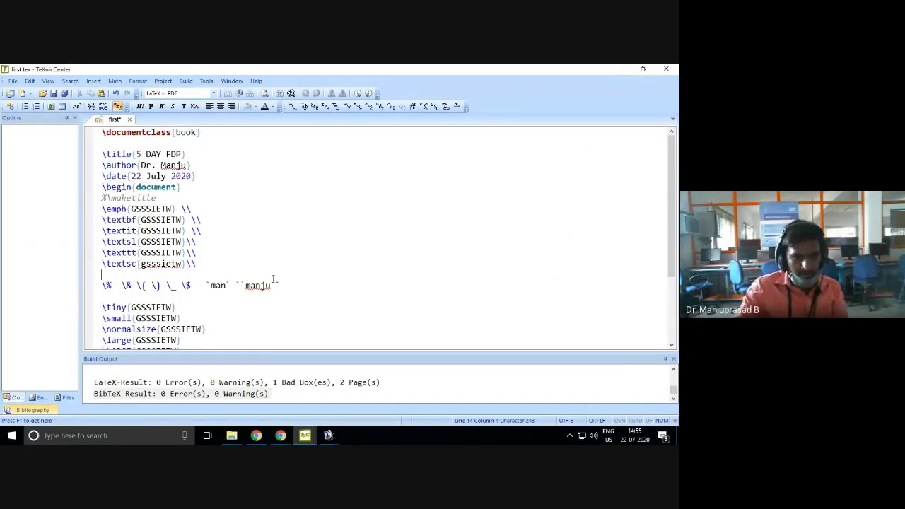
{"action": "left_click_drag", "start_coordinate": [205, 264], "coordinate": [92, 215]}
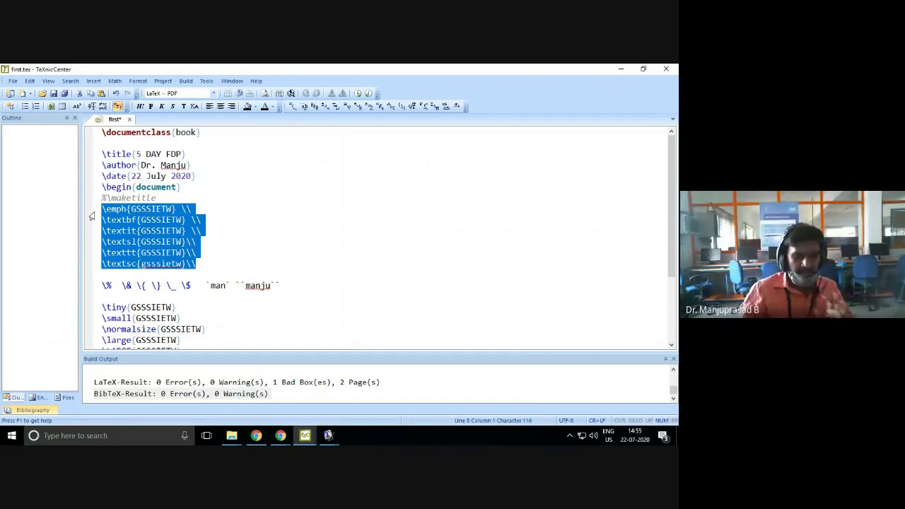
{"action": "key", "text": "Delete"}
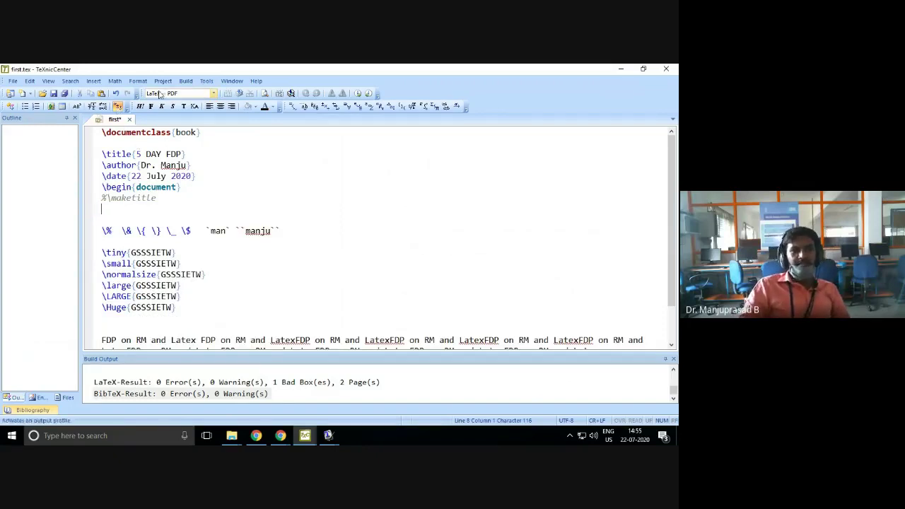
- Insert the Medium font series command below the %\maketitle line, followed by several blank lines
{"action": "left_click", "coordinate": [138, 82]}
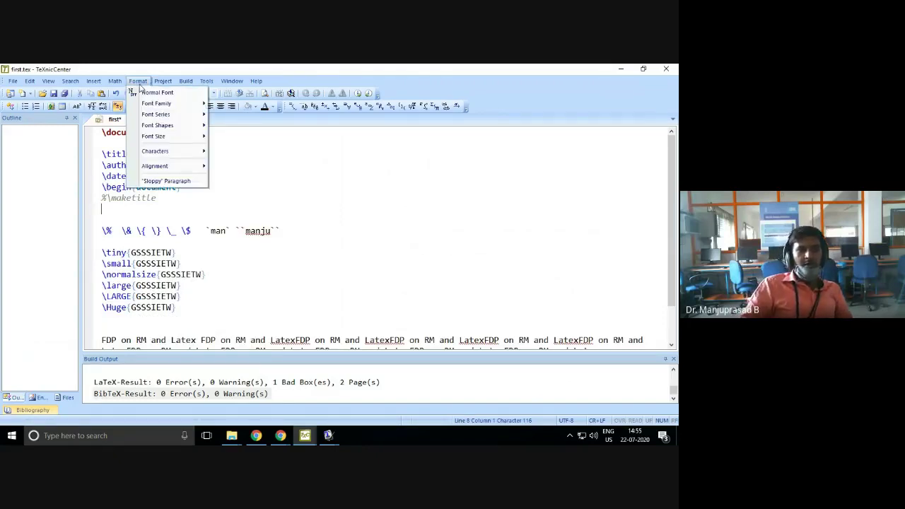
{"action": "mouse_move", "coordinate": [151, 117]}
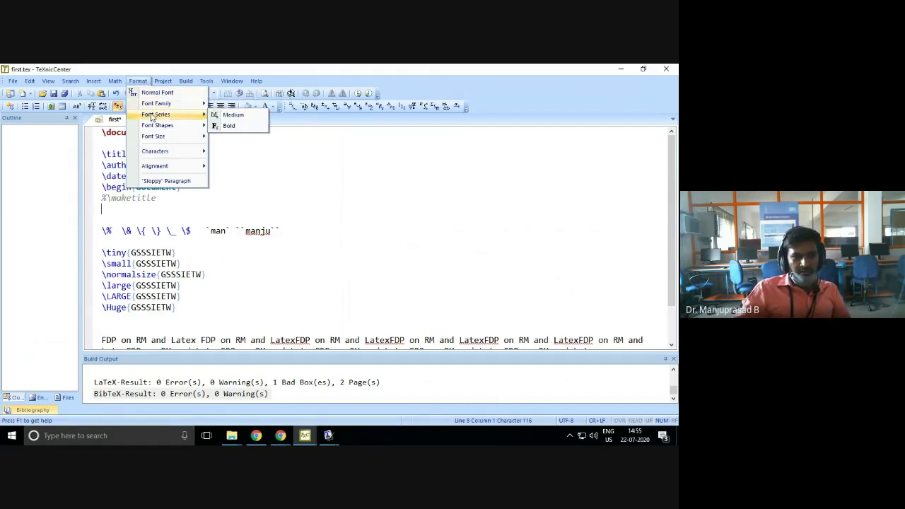
{"action": "left_click", "coordinate": [222, 115]}
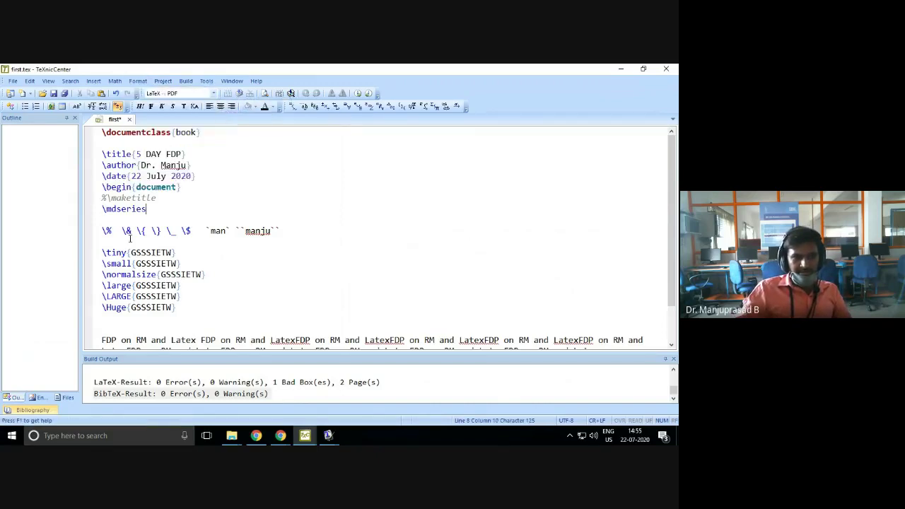
{"action": "key", "text": "Return"}
{"action": "key", "text": "Return"}
{"action": "key", "text": "Return"}
{"action": "key", "text": "Return"}
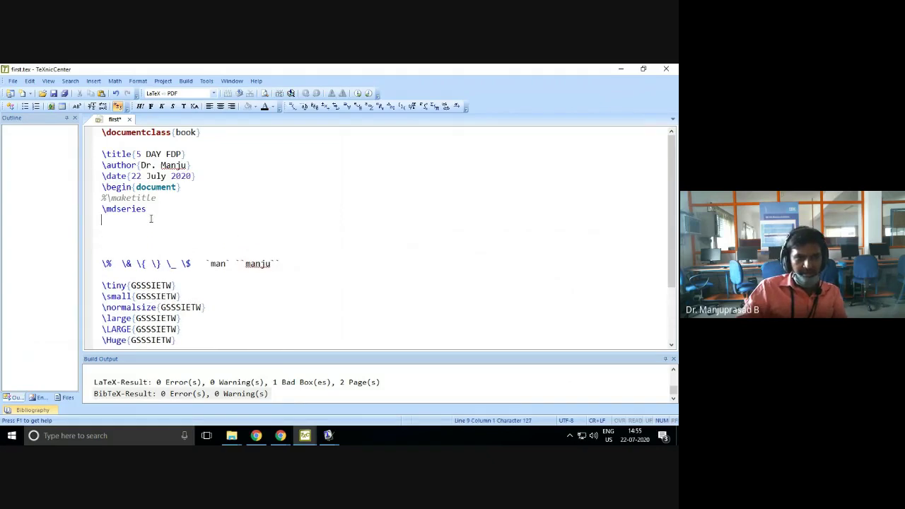
- Insert the Bold font series command below \mdseries, leaving a blank line between them
{"action": "left_click", "coordinate": [138, 80]}
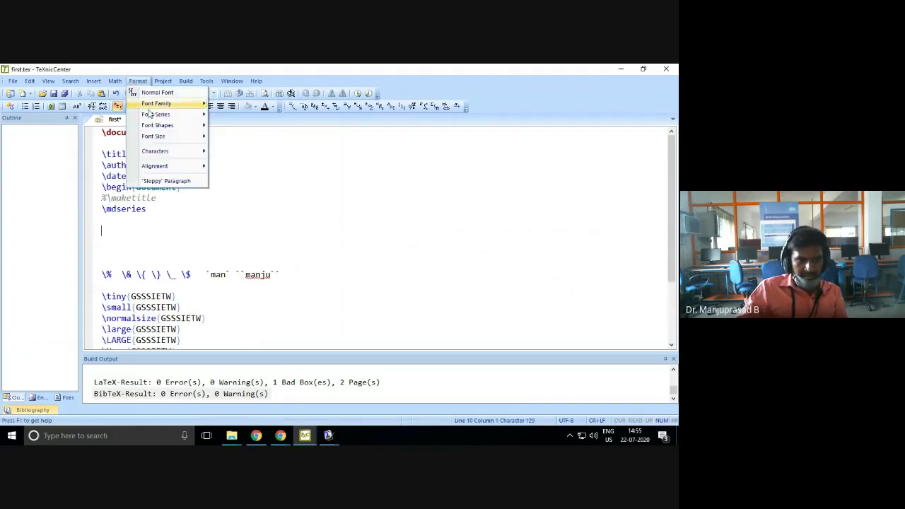
{"action": "mouse_move", "coordinate": [163, 115]}
{"action": "left_click", "coordinate": [229, 126]}
{"action": "key", "text": "Return"}
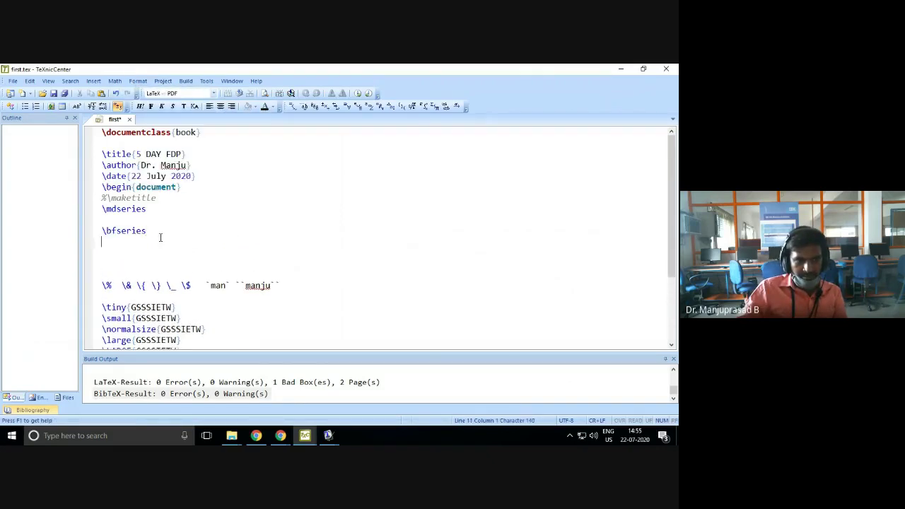
{"action": "key", "text": "Return"}
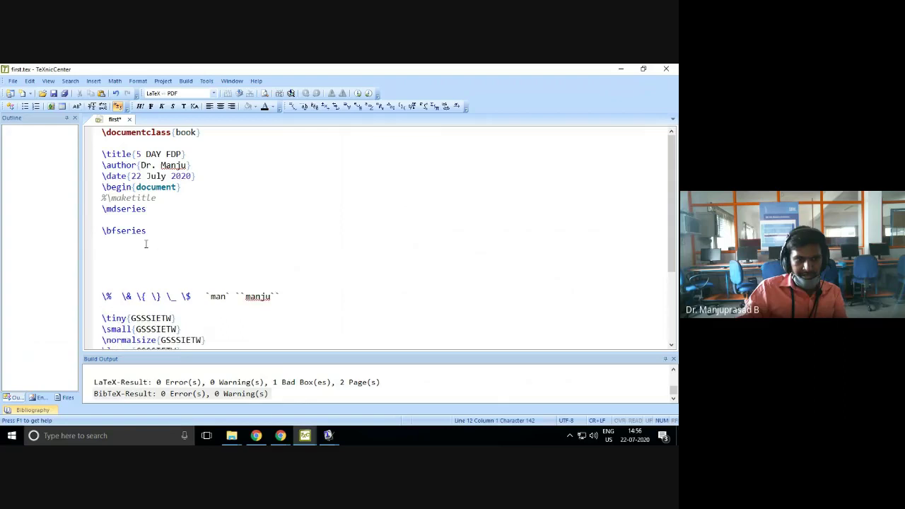
- Insert the Vertical font shape command below \bfseries, leaving a blank line between them
{"action": "left_click", "coordinate": [138, 81]}
{"action": "mouse_move", "coordinate": [150, 125]}
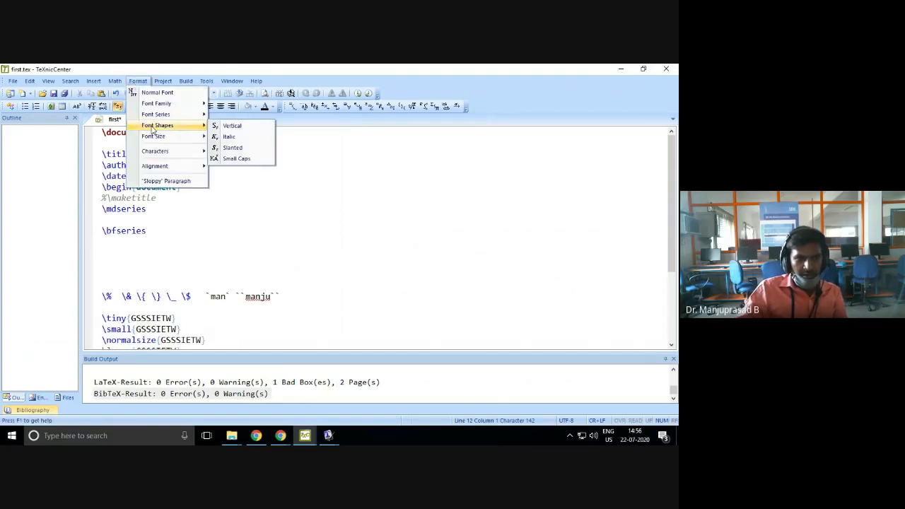
{"action": "left_click", "coordinate": [224, 127]}
{"action": "key", "text": "Return"}
{"action": "key", "text": "Return"}
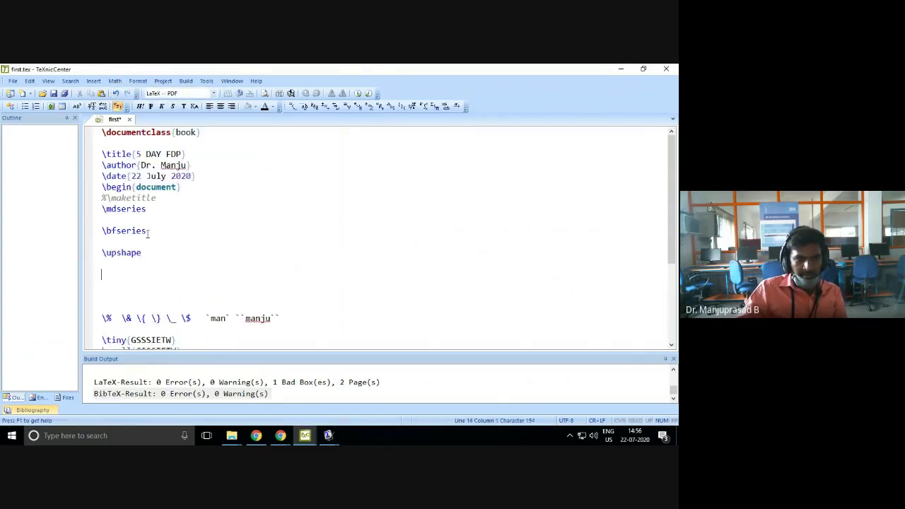
- Insert the Huger font size command below \upshape and give it the sample text {sjdhgfjs}
{"action": "left_click", "coordinate": [138, 81]}
{"action": "mouse_move", "coordinate": [167, 138]}
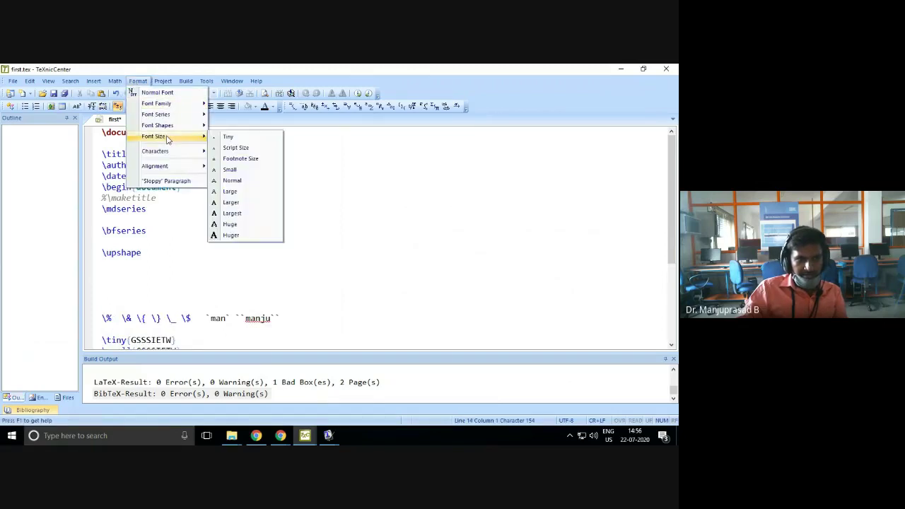
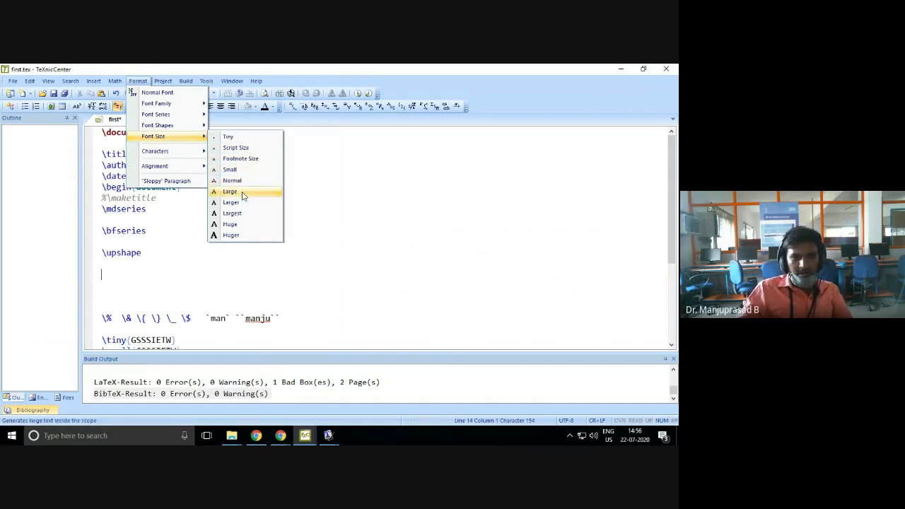
{"action": "left_click", "coordinate": [238, 237]}
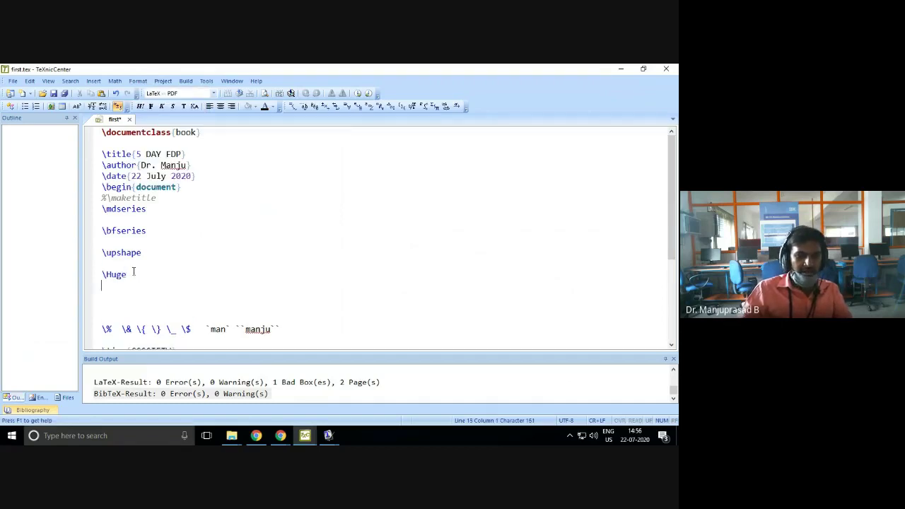
{"action": "type", "text": "{sjdhgfjs}"}
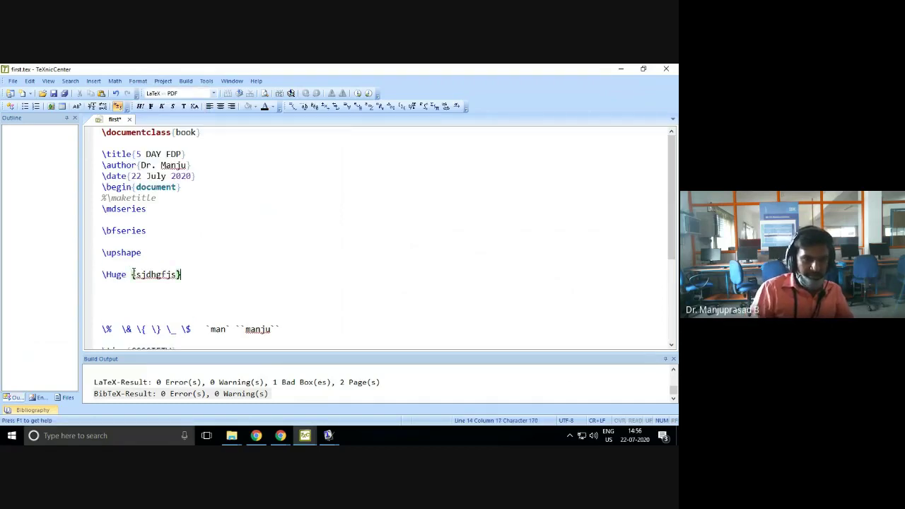
{"action": "key", "text": "Return"}
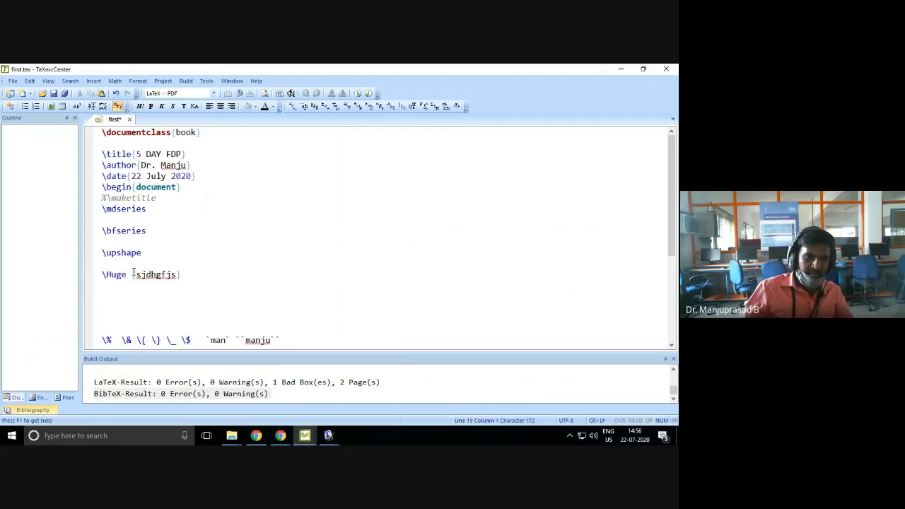
- Add the sample text {skdjh} after \upshape and copy it to the end of the \bfseries line
{"action": "type", "text": "{lkdjh}"}
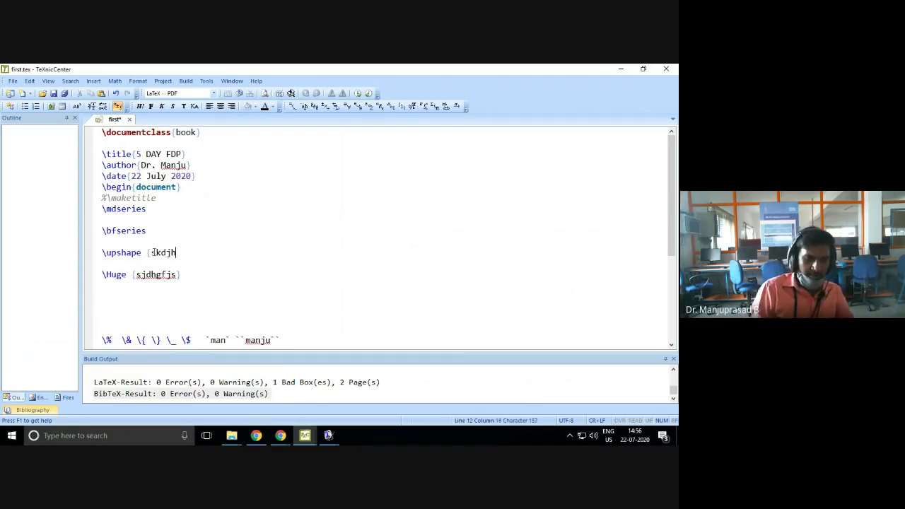
{"action": "left_click_drag", "start_coordinate": [188, 256], "coordinate": [145, 253]}
{"action": "key", "text": "ctrl+c"}
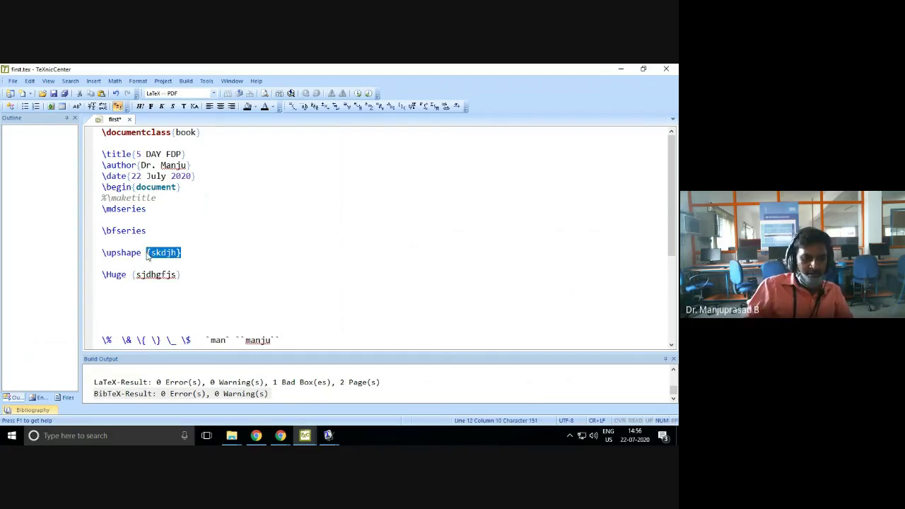
{"action": "left_click", "coordinate": [162, 233]}
{"action": "key", "text": "ctrl+v"}
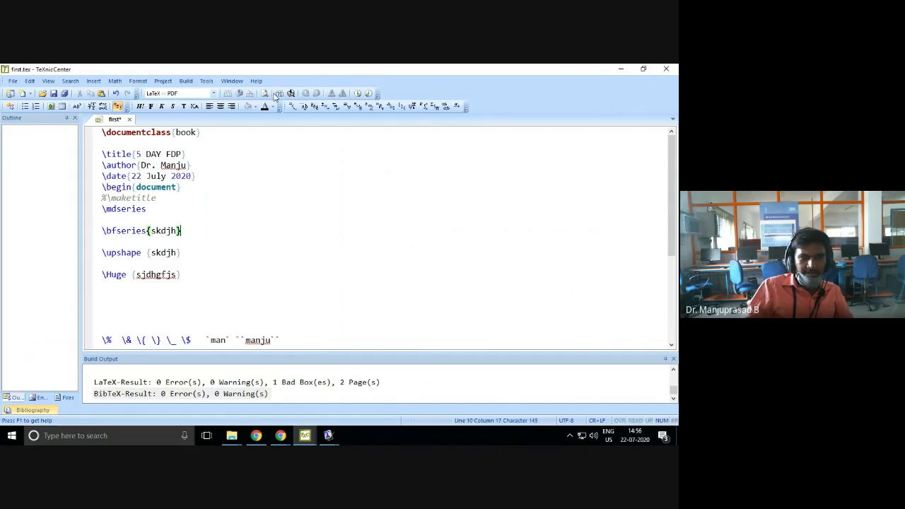
- Build first.tex and view the output PDF, looking through both pages before closing it and returning to the source
{"action": "left_click", "coordinate": [291, 93]}
{"action": "key", "text": "F5"}
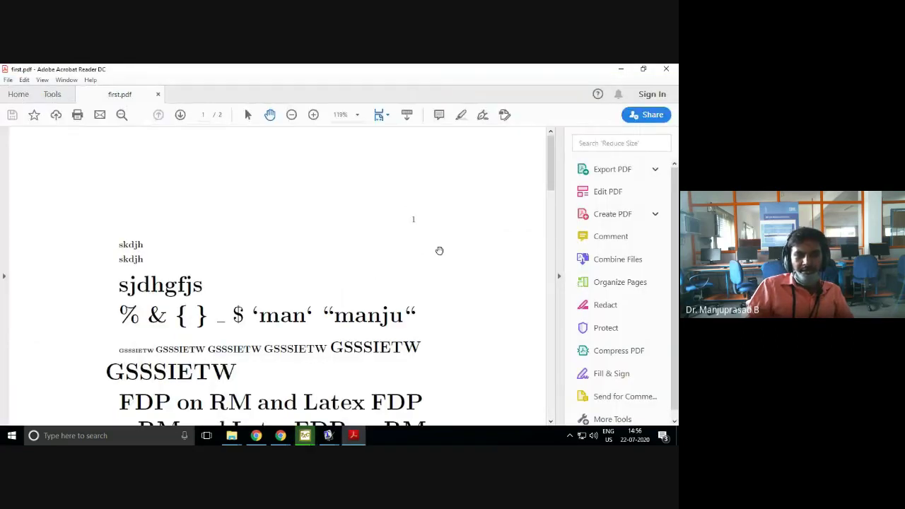
{"action": "scroll", "coordinate": [387, 251], "scroll_direction": "down", "scroll_amount": 5}
{"action": "scroll", "coordinate": [389, 250], "scroll_direction": "down", "scroll_amount": 5}
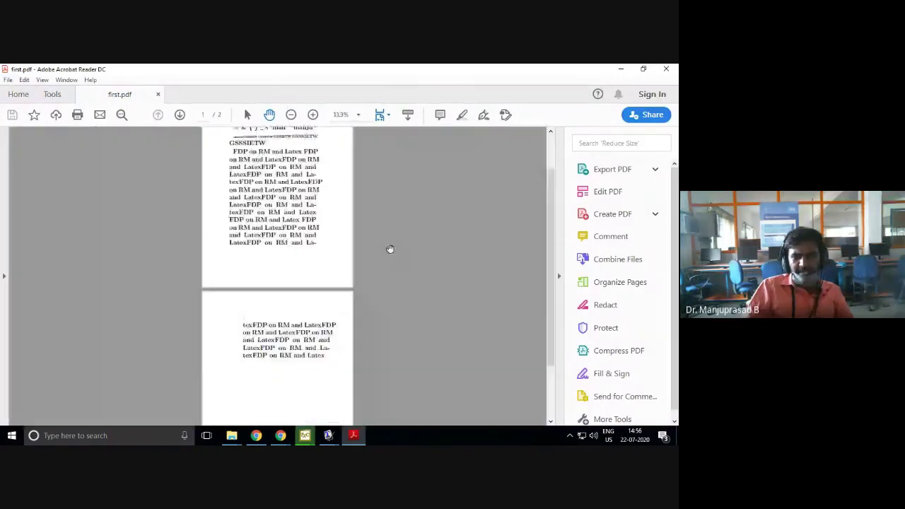
{"action": "scroll", "coordinate": [390, 249], "scroll_direction": "up", "scroll_amount": 2}
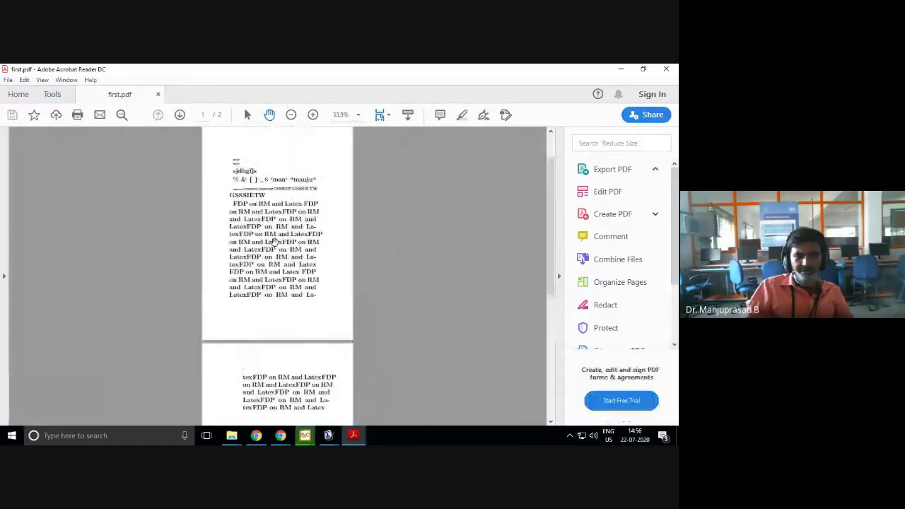
{"action": "scroll", "coordinate": [275, 242], "scroll_direction": "up", "scroll_amount": 3}
{"action": "scroll", "coordinate": [274, 241], "scroll_direction": "up", "scroll_amount": 1}
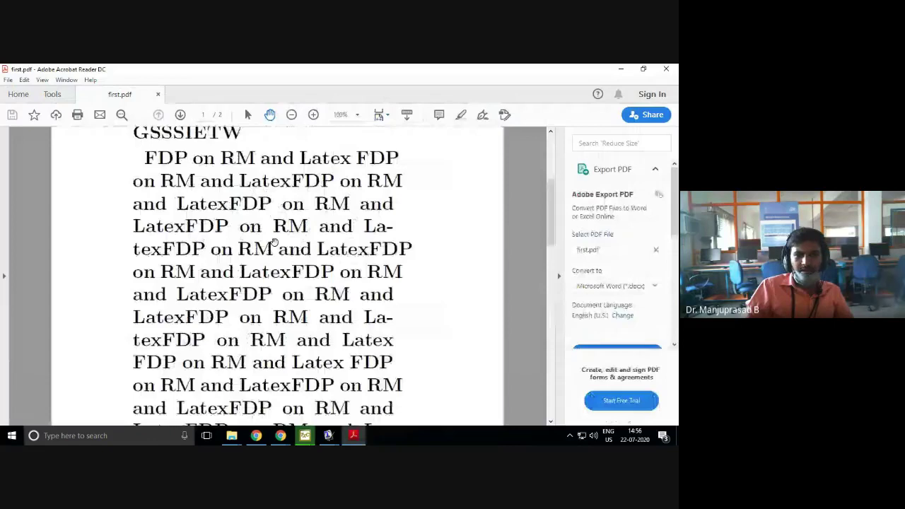
{"action": "scroll", "coordinate": [275, 242], "scroll_direction": "down", "scroll_amount": 4}
{"action": "scroll", "coordinate": [311, 241], "scroll_direction": "down", "scroll_amount": 3}
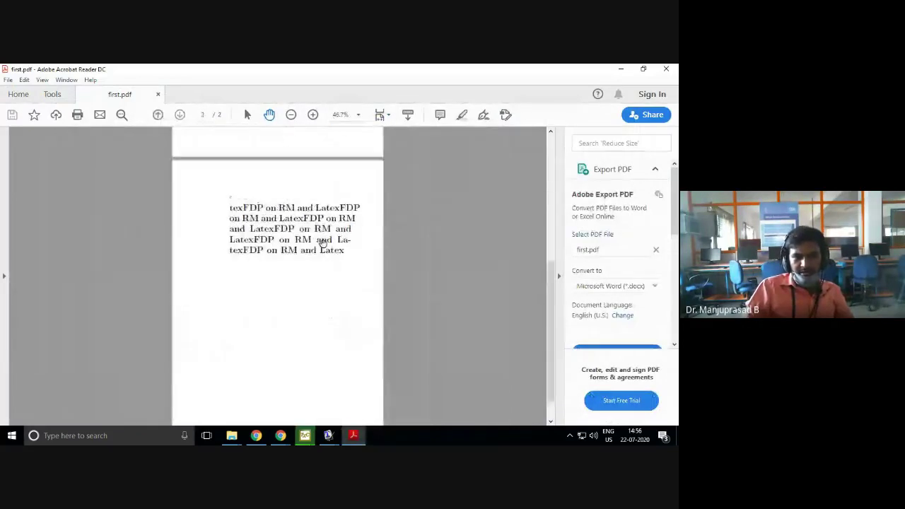
{"action": "scroll", "coordinate": [321, 242], "scroll_direction": "down", "scroll_amount": 1}
{"action": "left_click", "coordinate": [666, 68]}
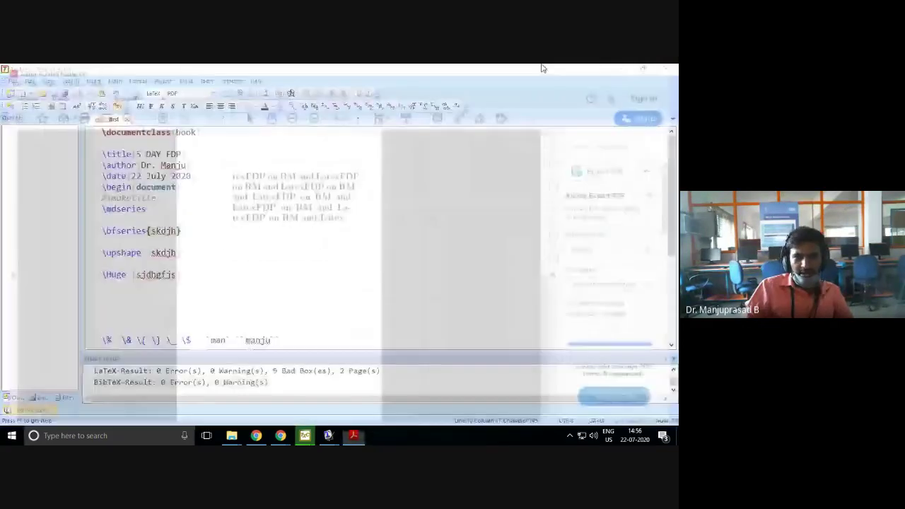
{"action": "scroll", "coordinate": [186, 287], "scroll_direction": "down", "scroll_amount": 4}
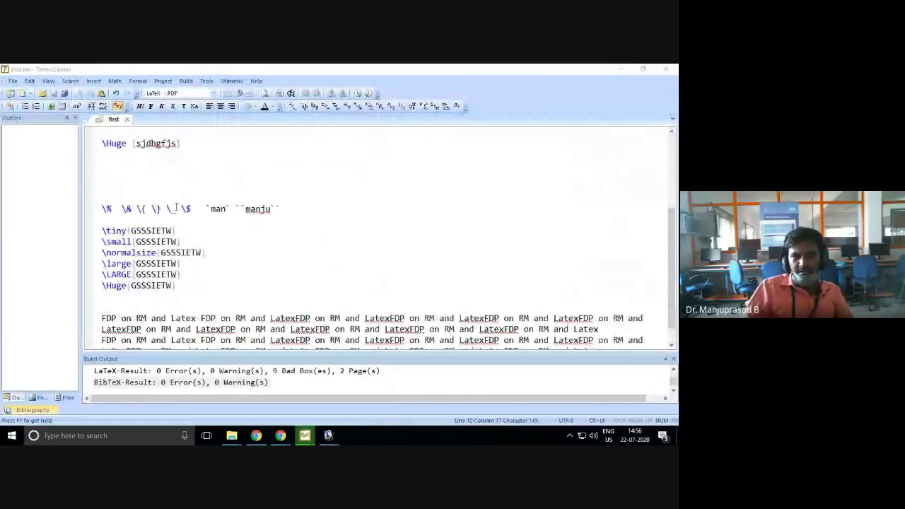
- Delete all font commands, special-character samples and size samples between %\maketitle and the FDP paragraph
{"action": "left_click", "coordinate": [168, 176]}
{"action": "key", "text": "BackSpace"}
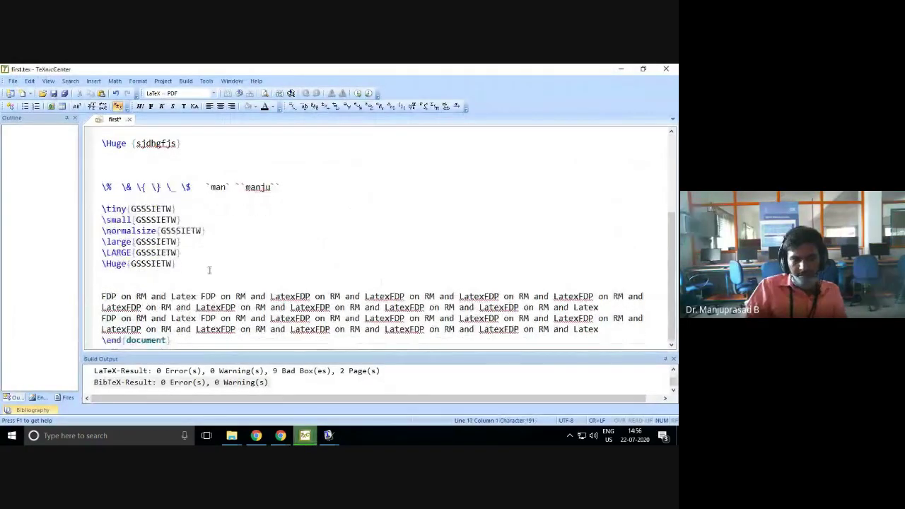
{"action": "scroll", "coordinate": [205, 267], "scroll_direction": "up", "scroll_amount": 4}
{"action": "scroll", "coordinate": [204, 258], "scroll_direction": "down", "scroll_amount": 3}
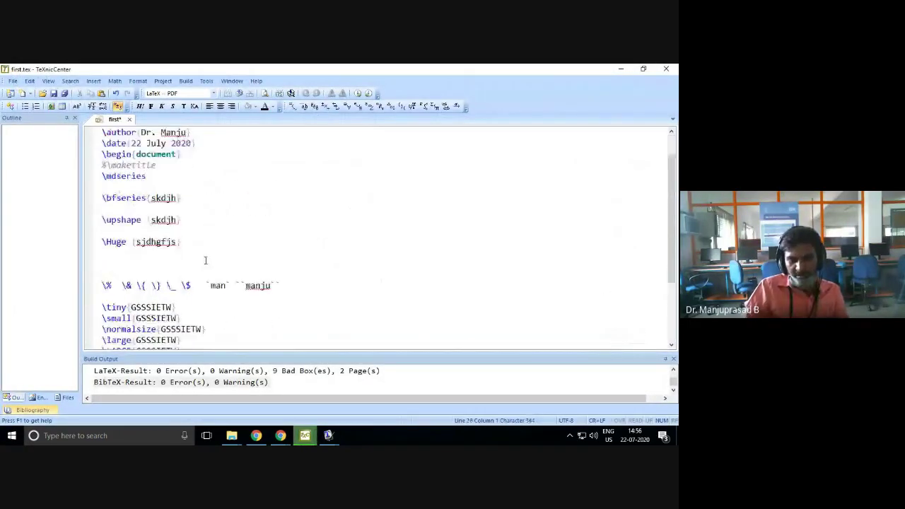
{"action": "left_click_drag", "start_coordinate": [175, 297], "coordinate": [103, 231]}
{"action": "key", "text": "Delete"}
{"action": "key", "text": "BackSpace"}
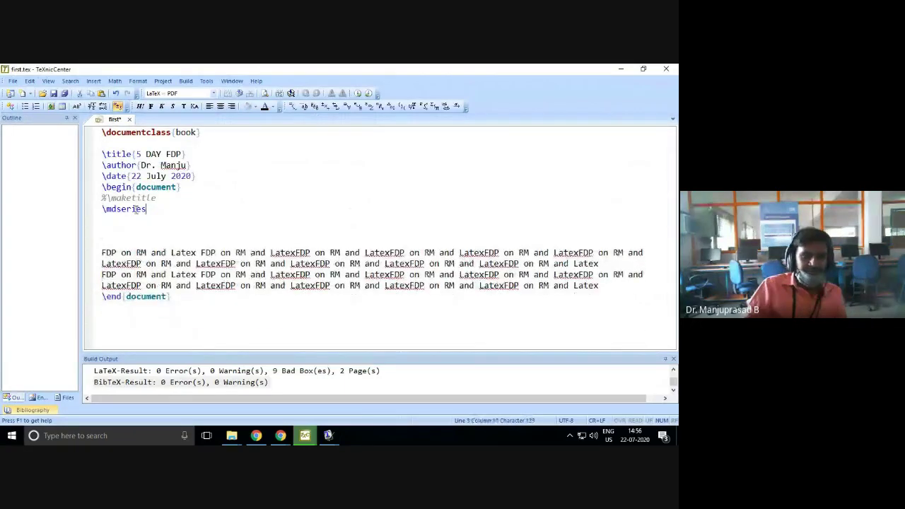
{"action": "left_click_drag", "start_coordinate": [147, 208], "coordinate": [102, 209]}
{"action": "key", "text": "Delete"}
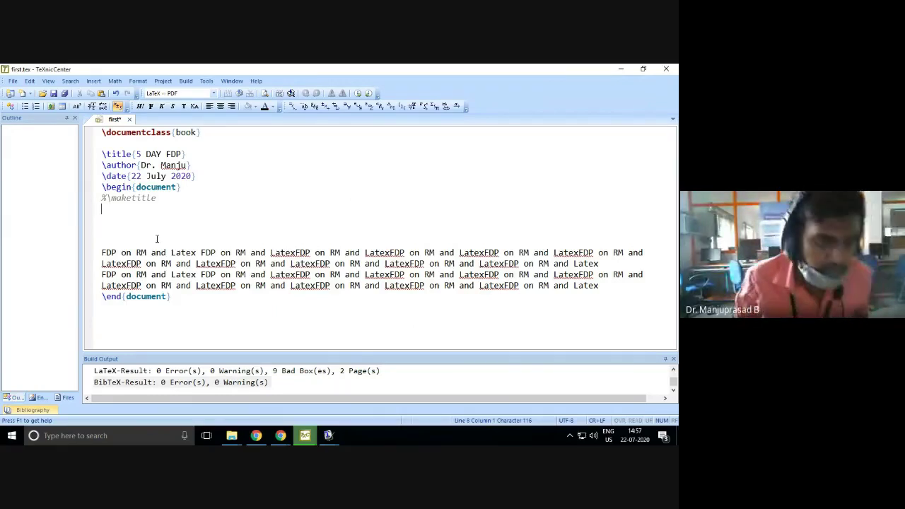
- Enlarge the editor text and write a_b on its own line below %\maketitle, leaving a blank line between them
{"action": "scroll", "coordinate": [163, 228], "scroll_direction": "up", "scroll_amount": 3}
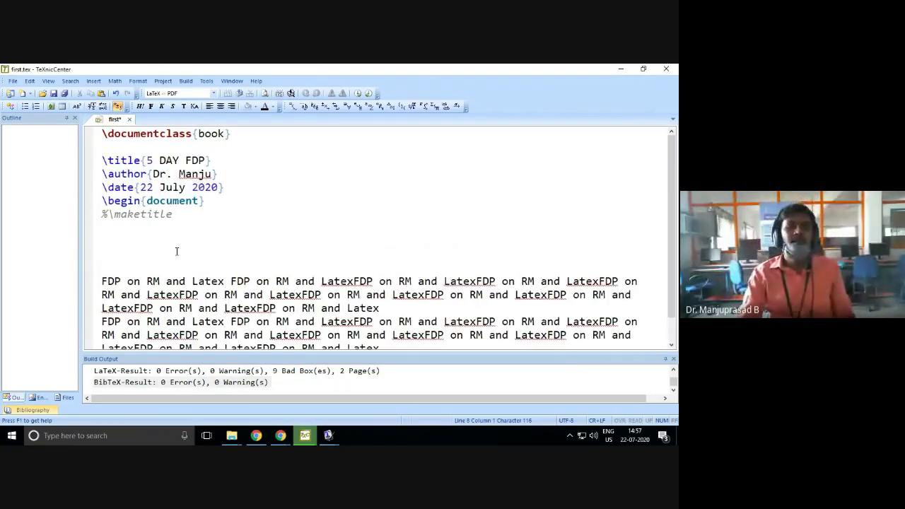
{"action": "left_click", "coordinate": [182, 258]}
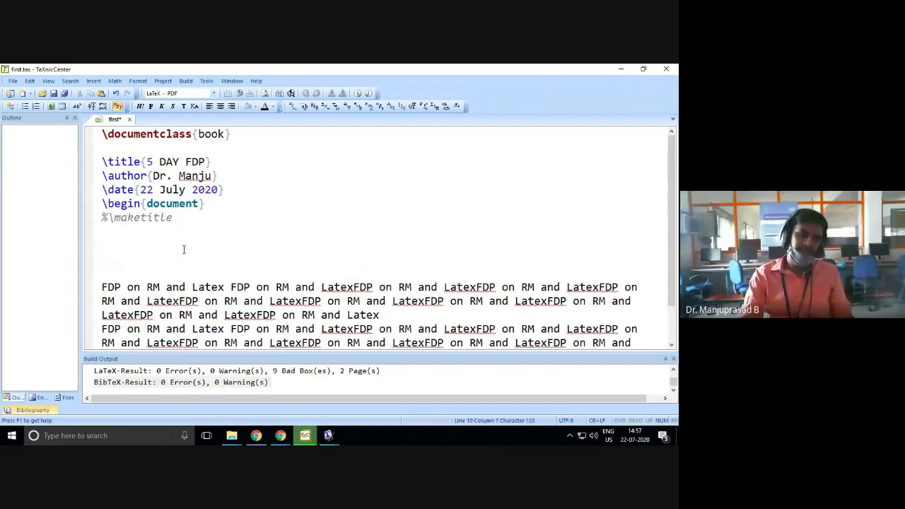
{"action": "left_click", "coordinate": [183, 249]}
{"action": "type", "text": "a_b"}
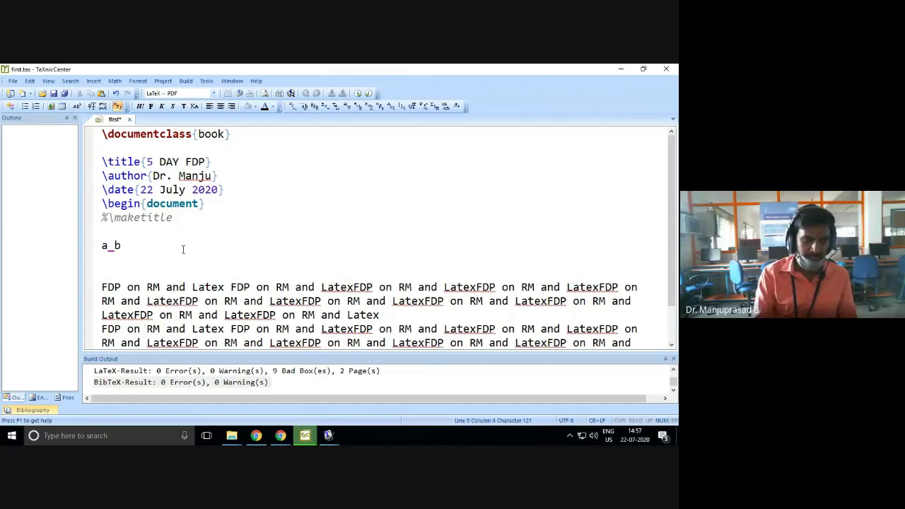
- Build first.tex, examine the a_b subscript up close in the output PDF, and close the PDF
{"action": "left_click", "coordinate": [290, 96]}
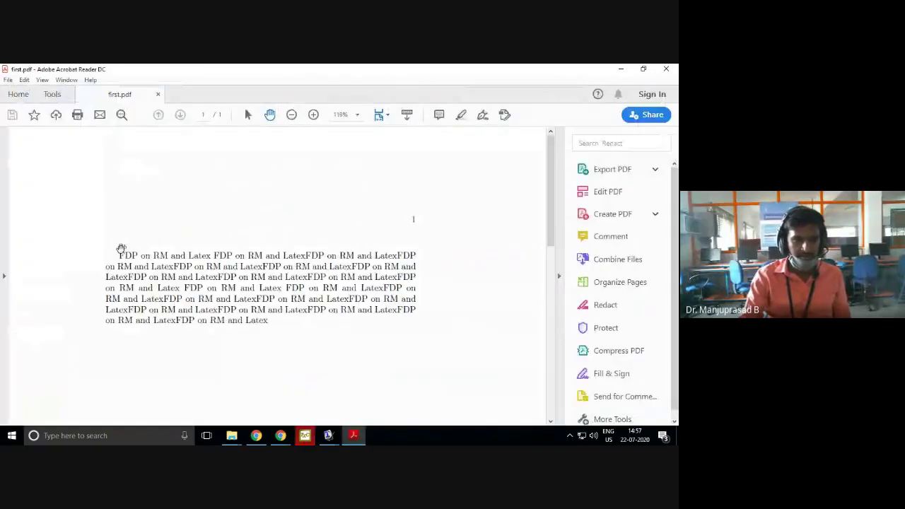
{"action": "scroll", "coordinate": [121, 249], "scroll_direction": "up", "scroll_amount": 10}
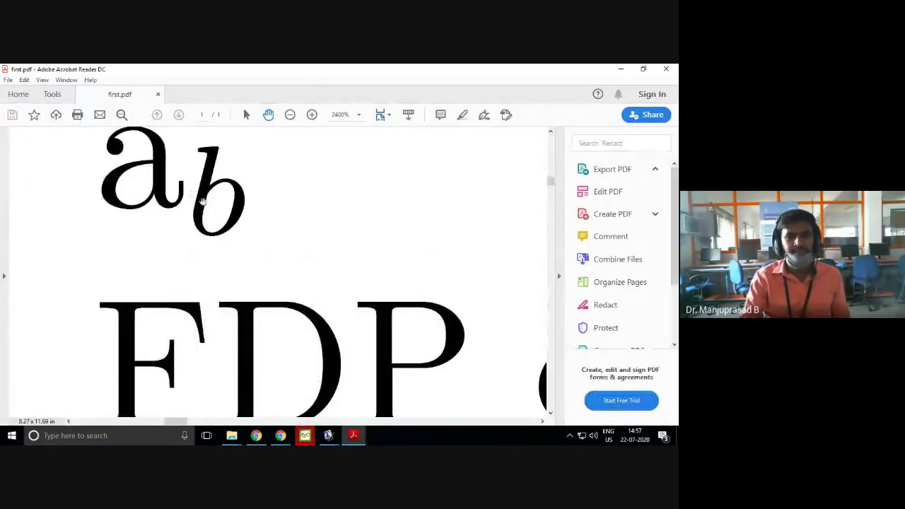
{"action": "scroll", "coordinate": [194, 202], "scroll_direction": "up", "scroll_amount": 1}
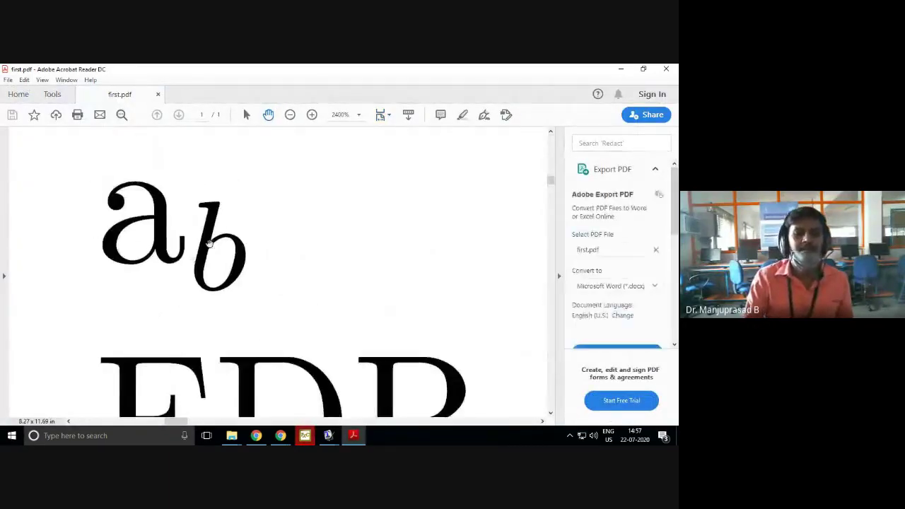
{"action": "scroll", "coordinate": [210, 243], "scroll_direction": "down", "scroll_amount": 1}
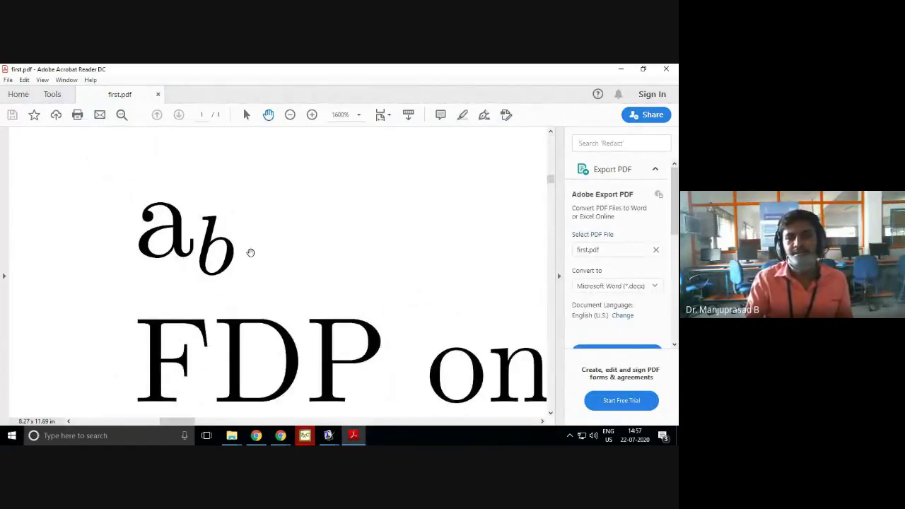
{"action": "left_click", "coordinate": [666, 68]}
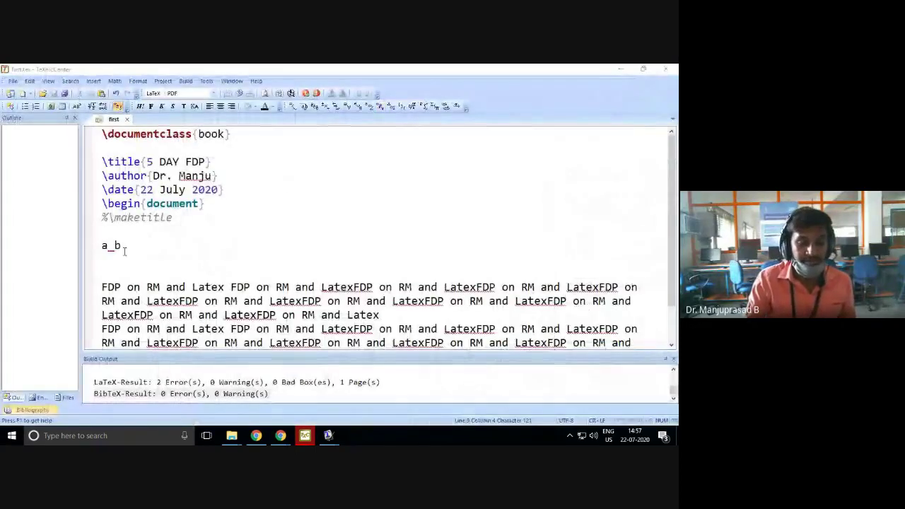
- Replace the underscore in a_b with ^ and insert the Huger font size command in front of the expression
{"action": "left_click_drag", "start_coordinate": [115, 247], "coordinate": [108, 247]}
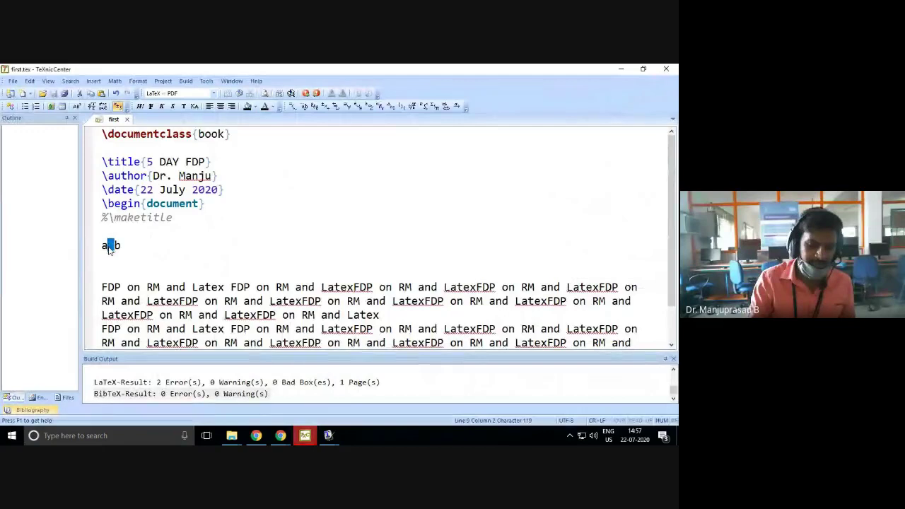
{"action": "type", "text": "^"}
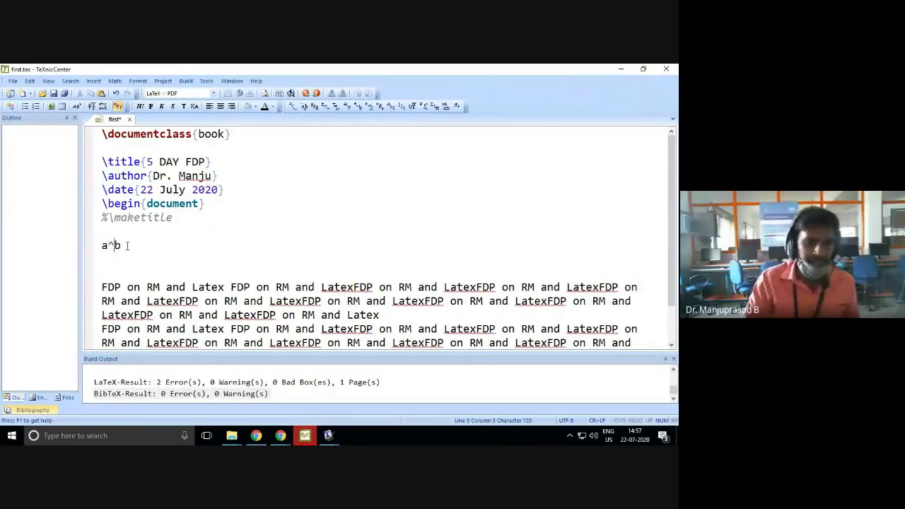
{"action": "mouse_move", "coordinate": [127, 246]}
{"action": "left_mouse_down"}
{"action": "mouse_move", "coordinate": [83, 246]}
{"action": "mouse_move", "coordinate": [124, 246]}
{"action": "left_mouse_up"}
{"action": "left_click", "coordinate": [150, 254]}
{"action": "left_click", "coordinate": [99, 246]}
{"action": "left_click", "coordinate": [139, 82]}
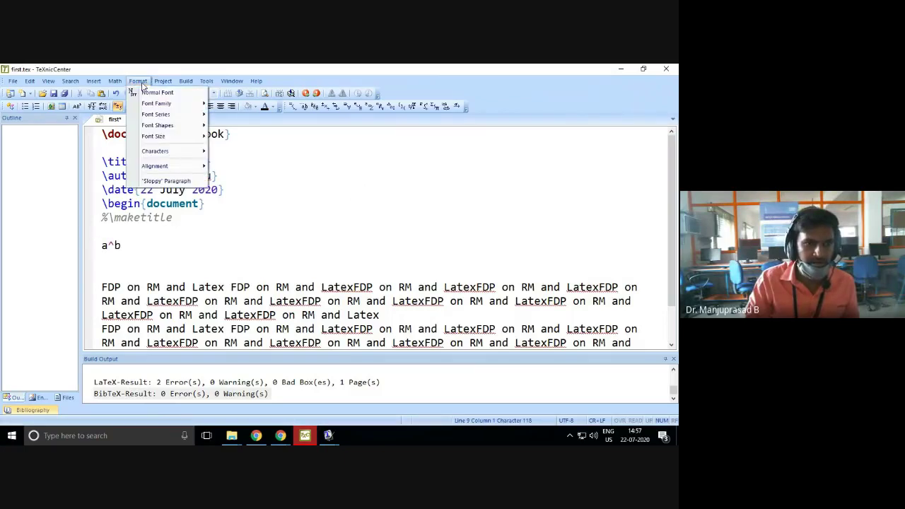
{"action": "mouse_move", "coordinate": [198, 136]}
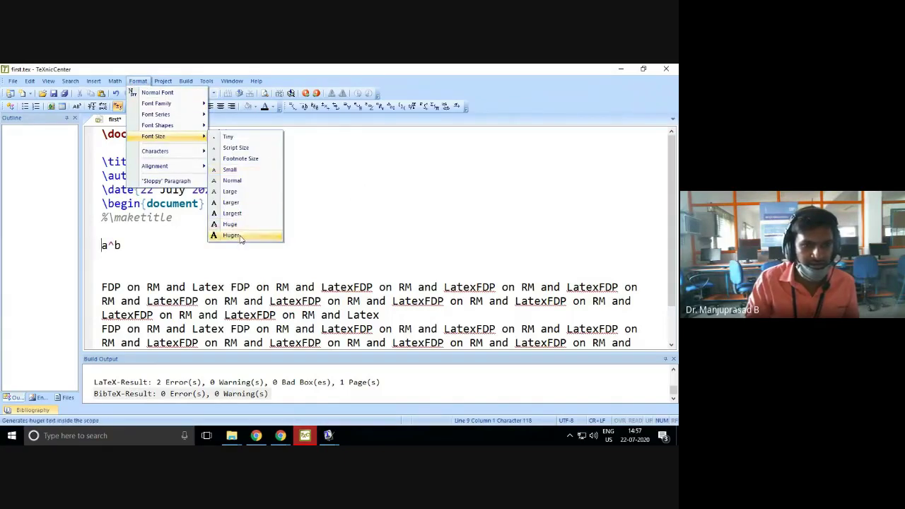
{"action": "left_click", "coordinate": [240, 236]}
{"action": "type", "text": "{"}
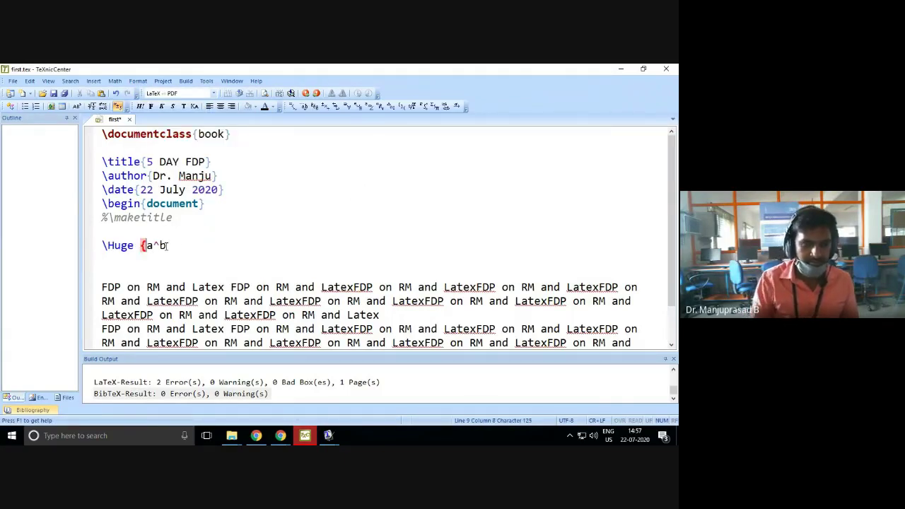
{"action": "key", "text": "BackSpace"}
- Save and build first.tex, examine the a^b superscript up close in the output PDF, and return to the source
{"action": "key", "text": "ctrl+s"}
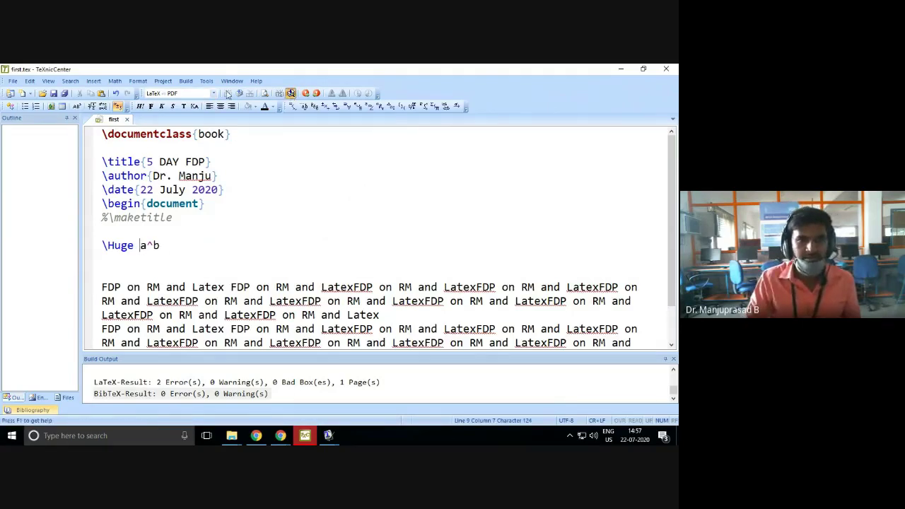
{"action": "key", "text": "F5"}
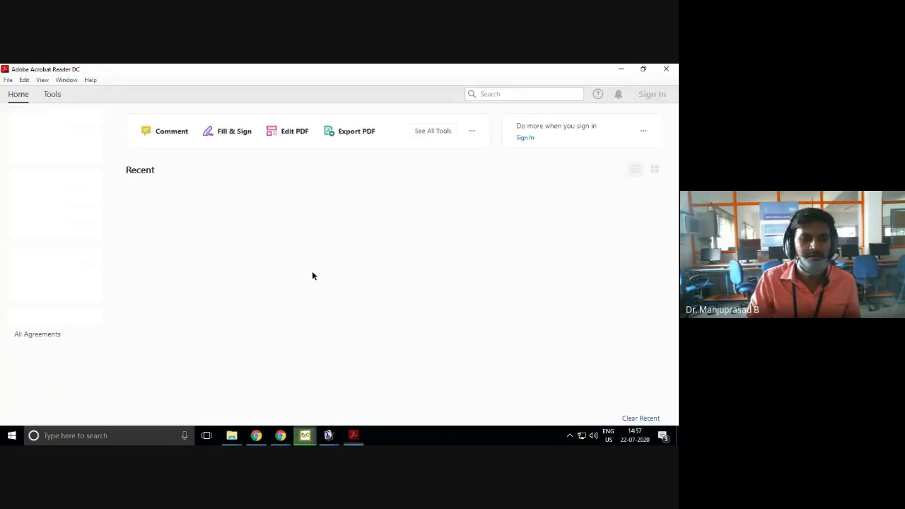
{"action": "scroll", "coordinate": [127, 247], "scroll_direction": "down", "scroll_amount": 1}
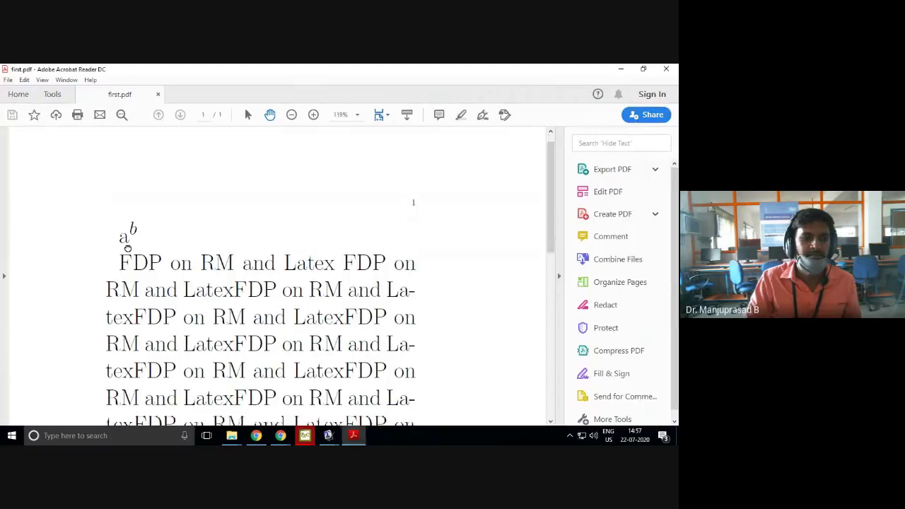
{"action": "scroll", "coordinate": [128, 246], "scroll_direction": "up", "scroll_amount": 6}
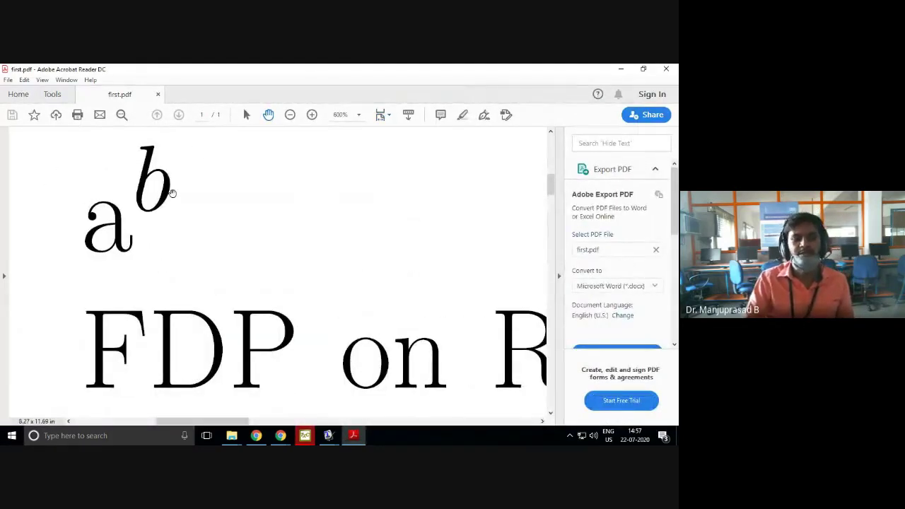
{"action": "scroll", "coordinate": [173, 194], "scroll_direction": "down", "scroll_amount": 1}
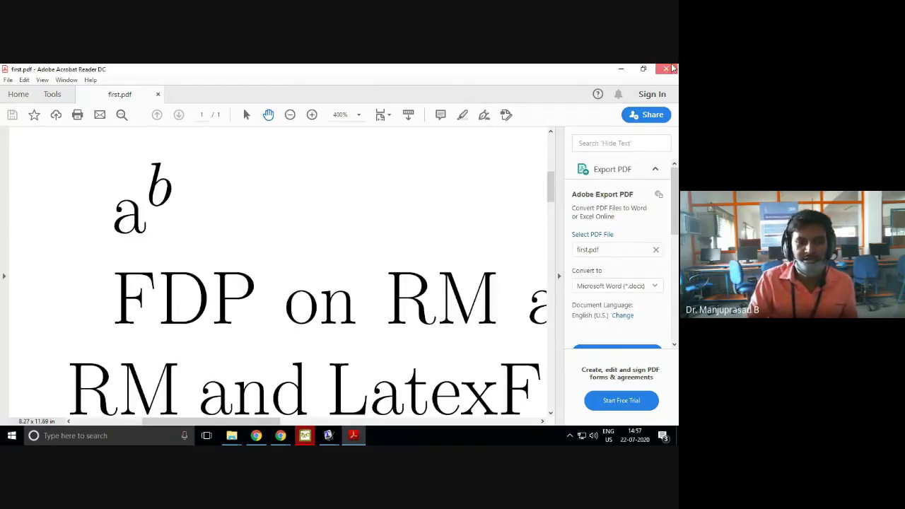
{"action": "key", "text": "alt+Tab"}
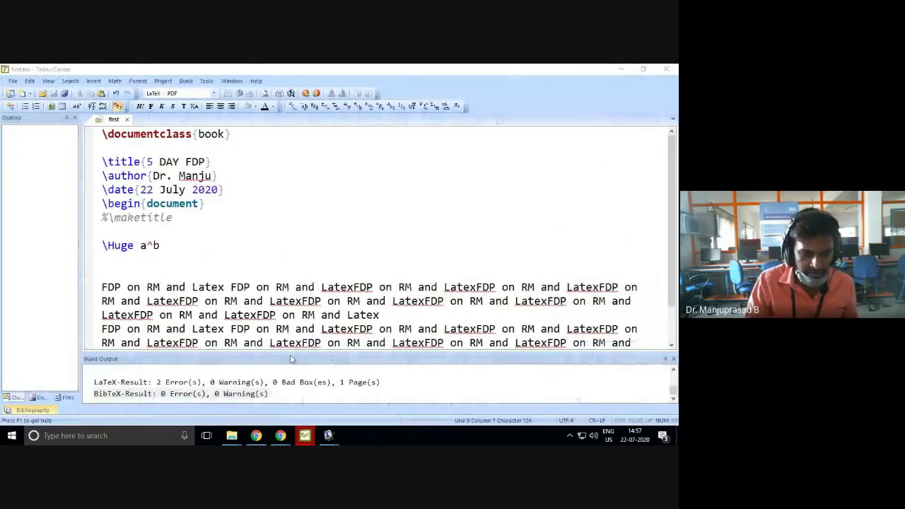
- Enlarge the build output area, highlight the LaTeX result line and go to the reported error in the source
{"action": "left_click_drag", "start_coordinate": [294, 353], "coordinate": [285, 308]}
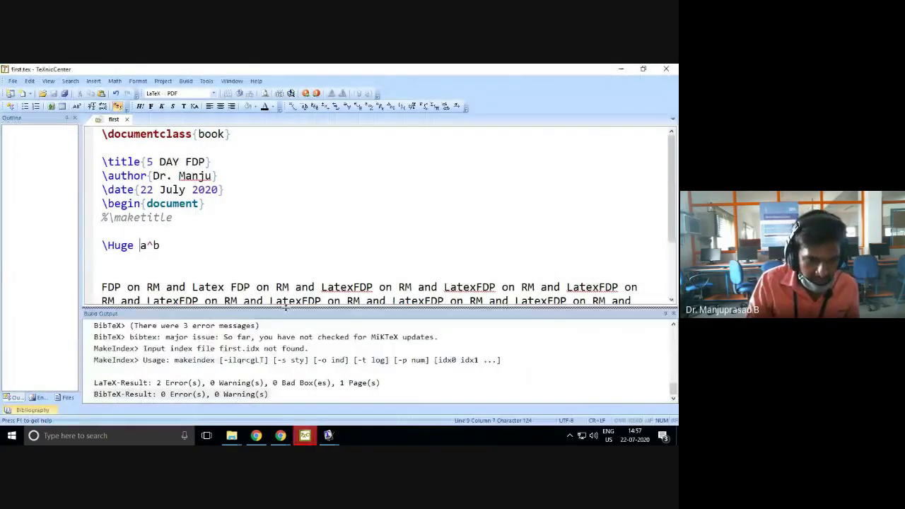
{"action": "left_click", "coordinate": [261, 383]}
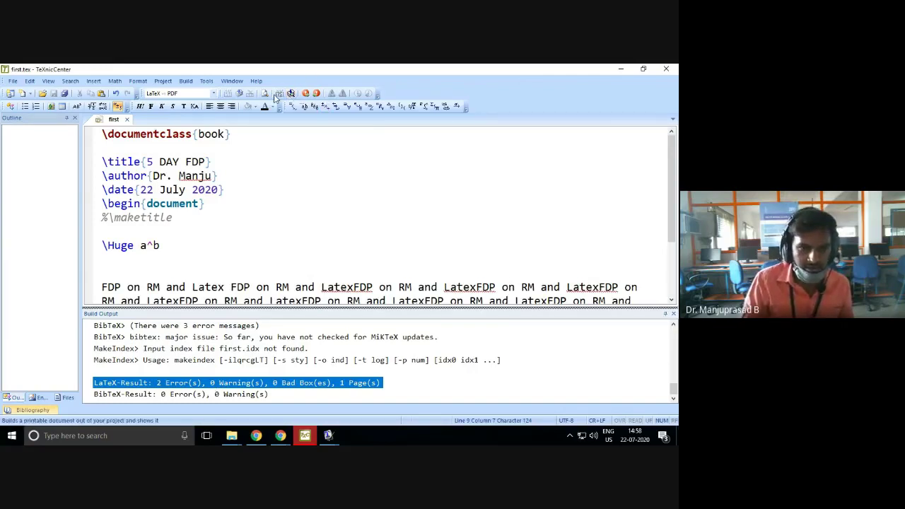
{"action": "left_click", "coordinate": [316, 94]}
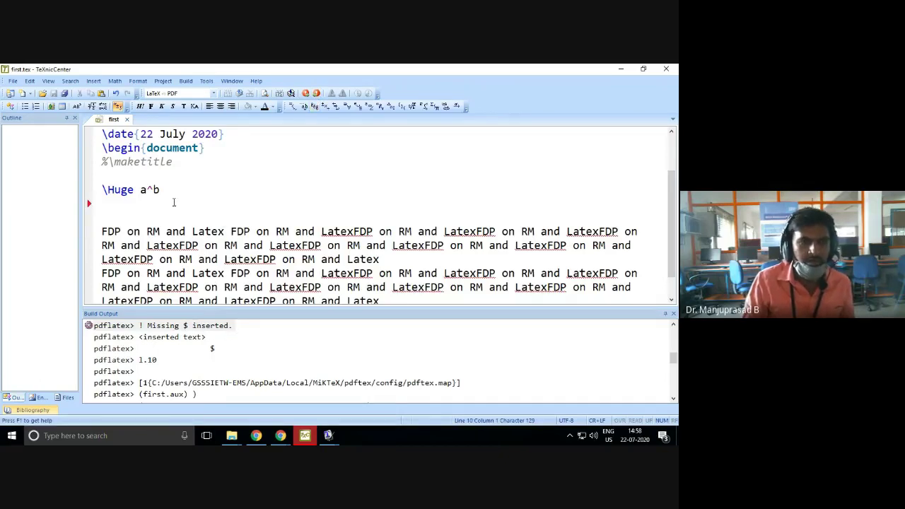
- Enclose a^b in dollar signs as $a^b$ and build first.tex again
{"action": "left_click", "coordinate": [142, 190]}
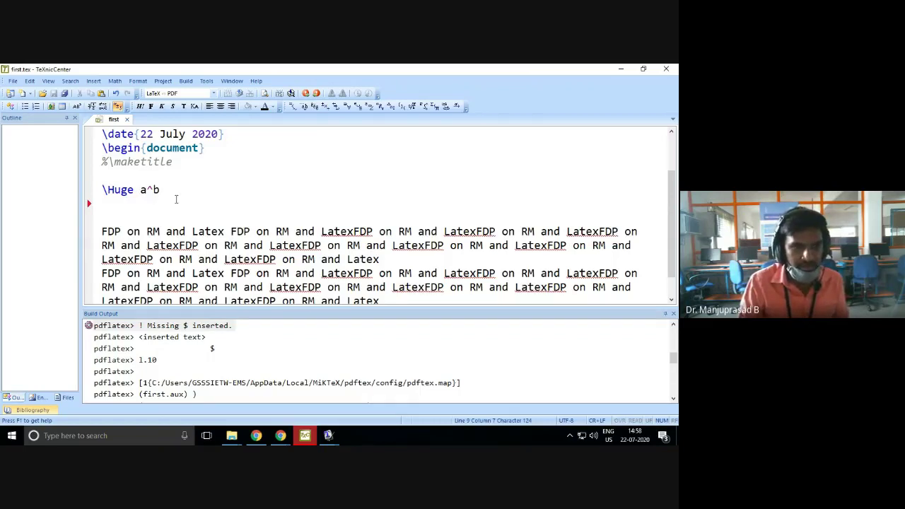
{"action": "type", "text": "$"}
{"action": "key", "text": "End"}
{"action": "type", "text": "$"}
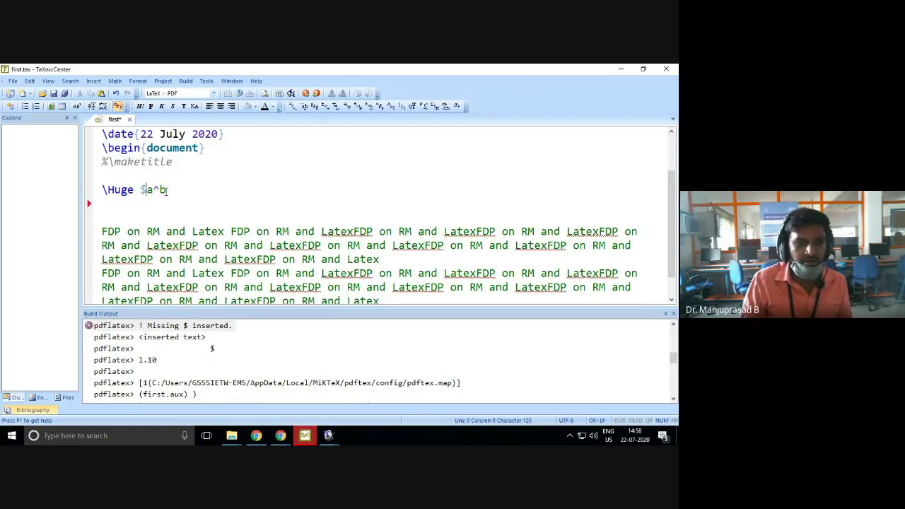
{"action": "left_click", "coordinate": [240, 94]}
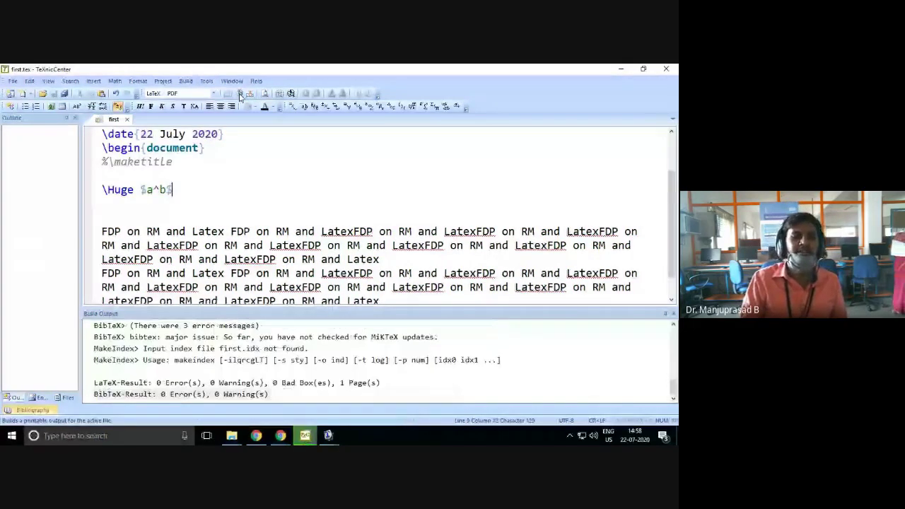
- Highlight the $a^b$ expression and the LaTeX result line in the build output to check the result
{"action": "left_click_drag", "start_coordinate": [172, 190], "coordinate": [142, 190]}
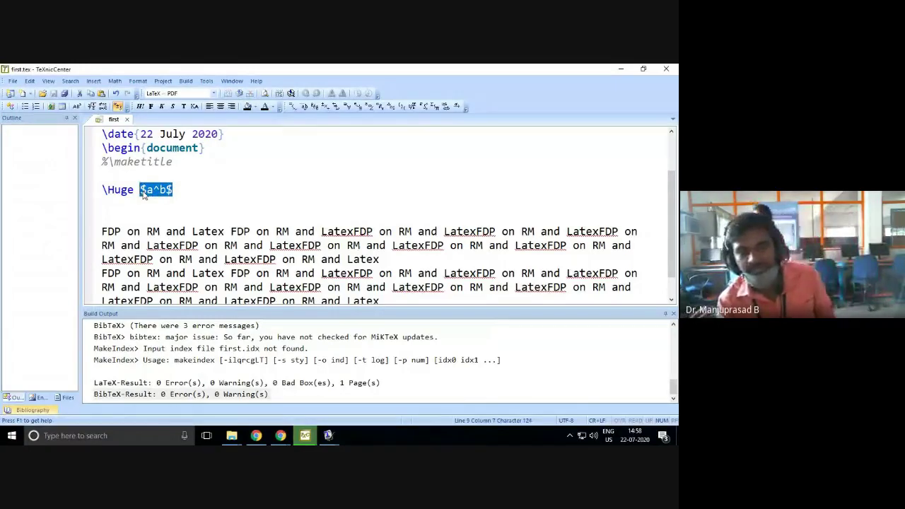
{"action": "left_click", "coordinate": [179, 192]}
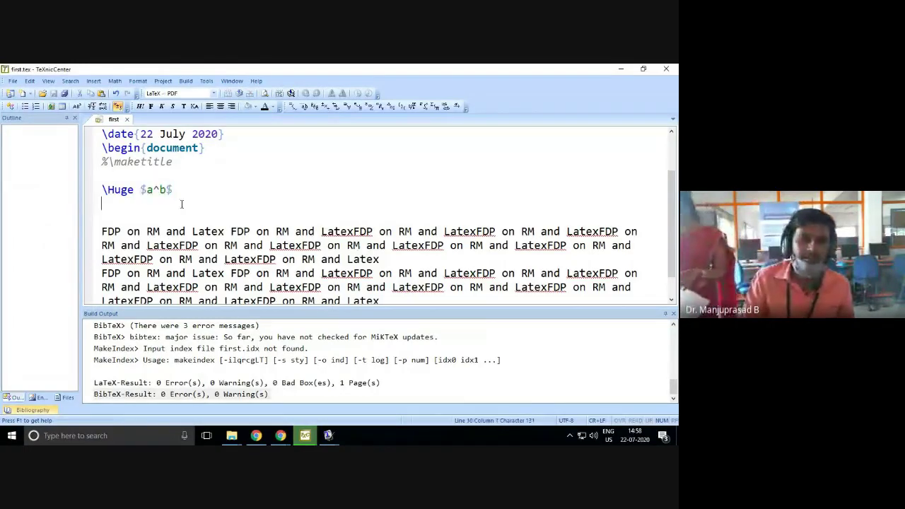
{"action": "left_click_drag", "start_coordinate": [179, 192], "coordinate": [140, 191]}
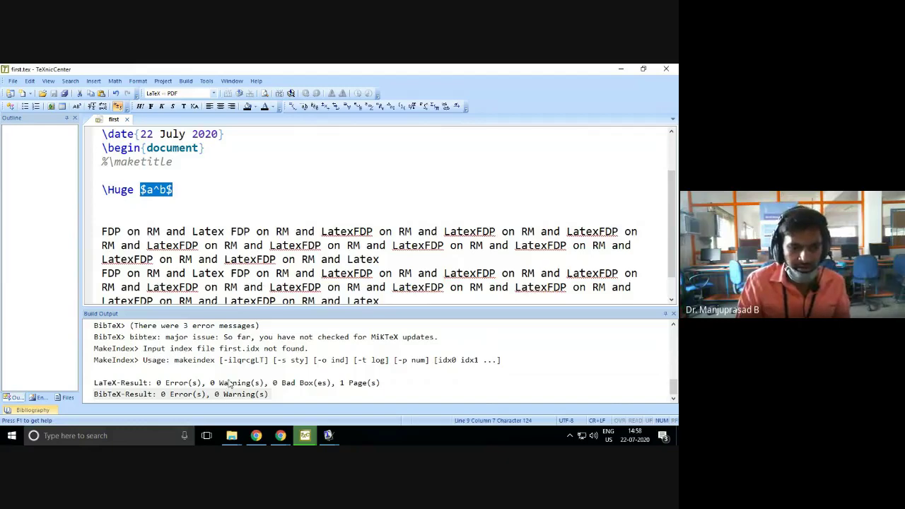
{"action": "left_click", "coordinate": [161, 383]}
{"action": "left_click", "coordinate": [161, 382]}
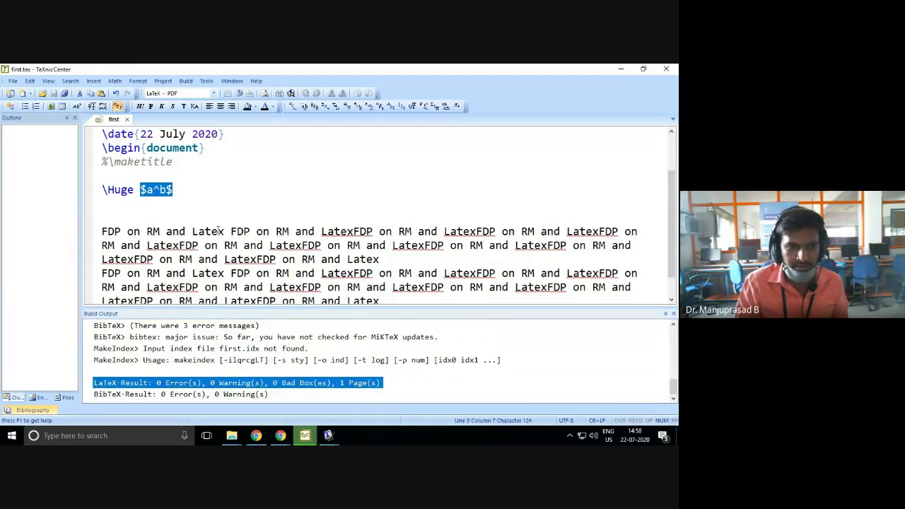
- View the built first.pdf, zoom out to examine the superscript at the start of the page, and close the PDF
{"action": "left_click", "coordinate": [292, 94]}
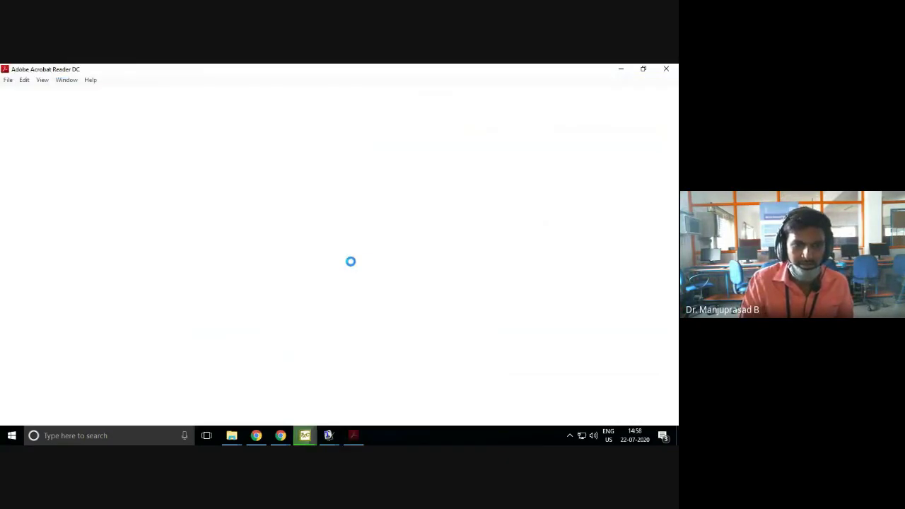
{"action": "scroll", "coordinate": [337, 258], "scroll_direction": "down", "scroll_amount": 10}
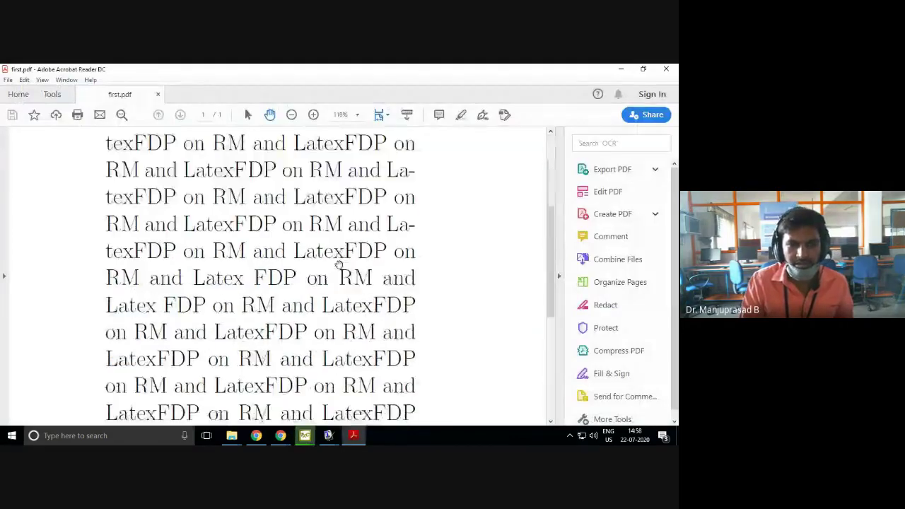
{"action": "scroll", "coordinate": [323, 268], "scroll_direction": "down", "scroll_amount": 5, "text": "ctrl"}
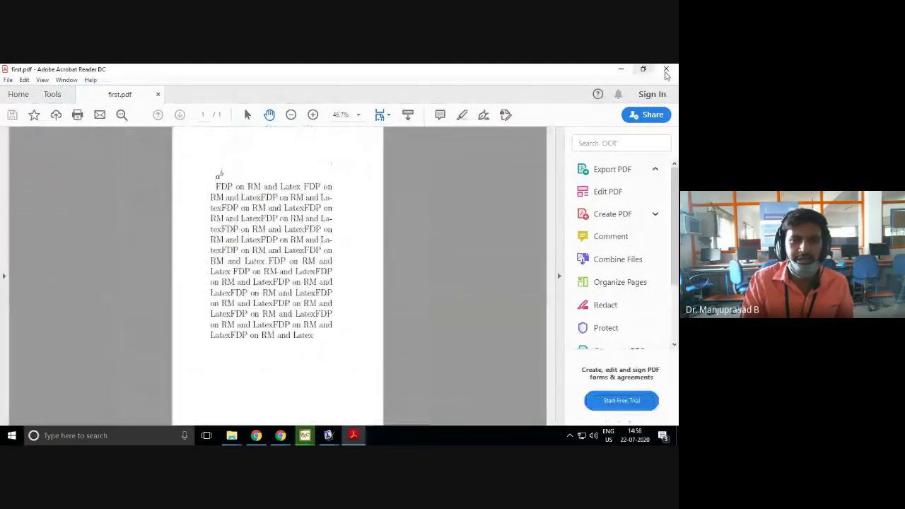
{"action": "left_click", "coordinate": [665, 68]}
- Highlight the math-mode expression after \Huge in the source to review its enclosing dollar signs
{"action": "left_click_drag", "start_coordinate": [173, 189], "coordinate": [141, 191]}
{"action": "left_click", "coordinate": [174, 190]}
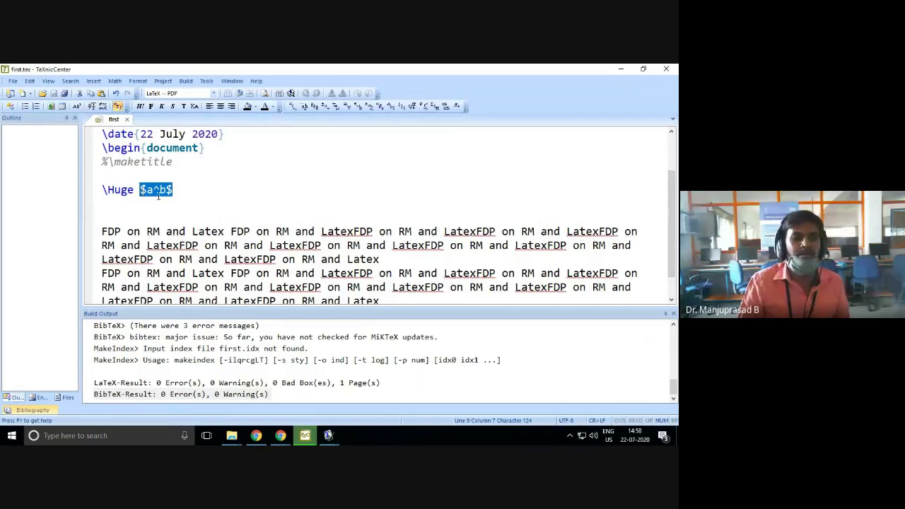
{"action": "left_click_drag", "start_coordinate": [174, 190], "coordinate": [138, 191]}
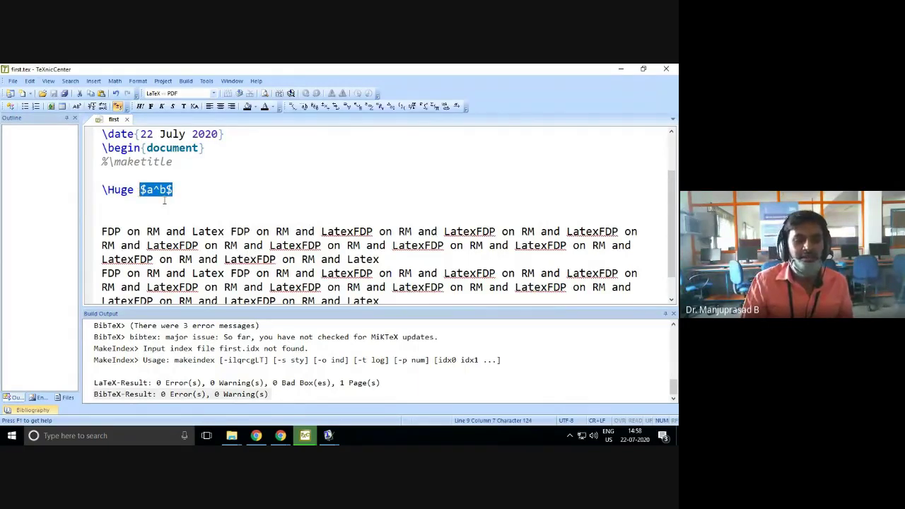
{"action": "left_click", "coordinate": [172, 215]}
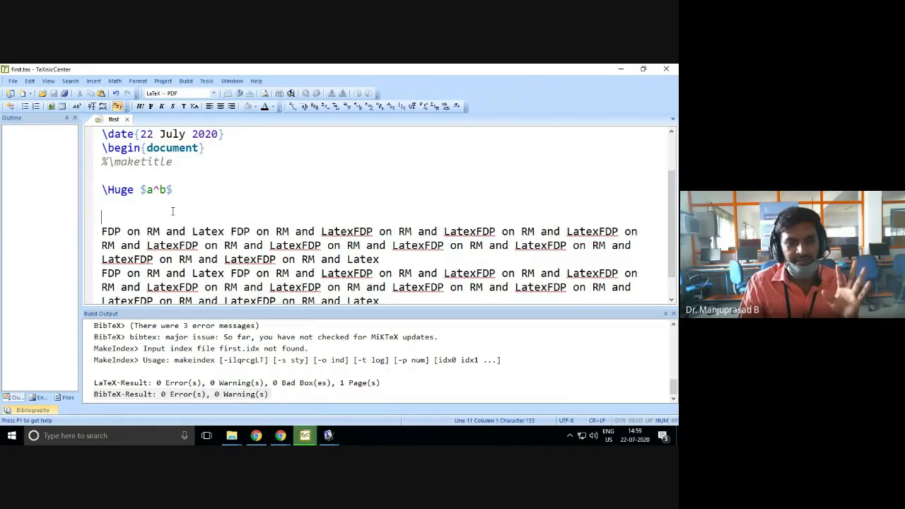
{"action": "left_click_drag", "start_coordinate": [173, 190], "coordinate": [140, 194]}
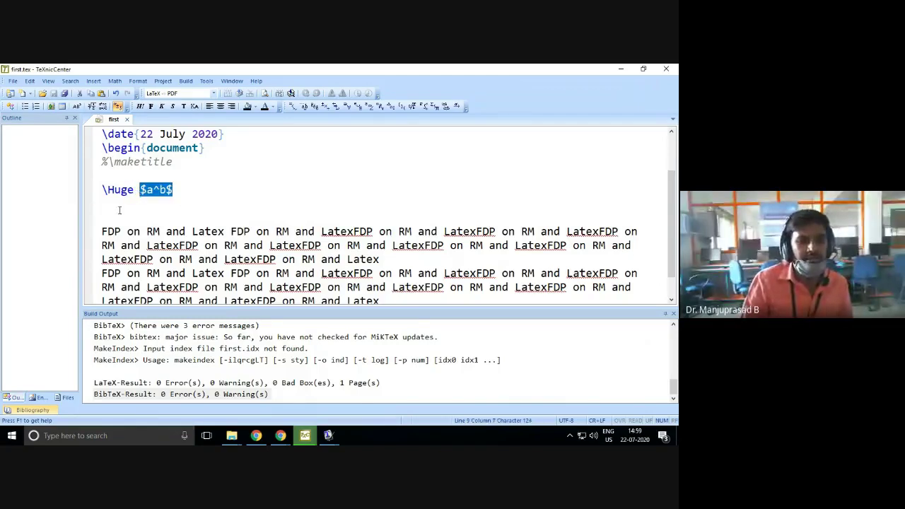
{"action": "left_click", "coordinate": [156, 212]}
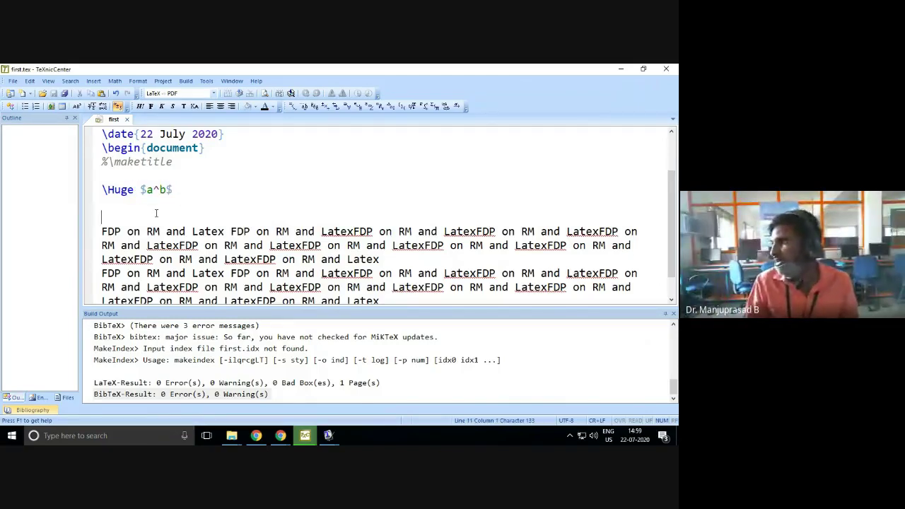
{"action": "left_click", "coordinate": [174, 190]}
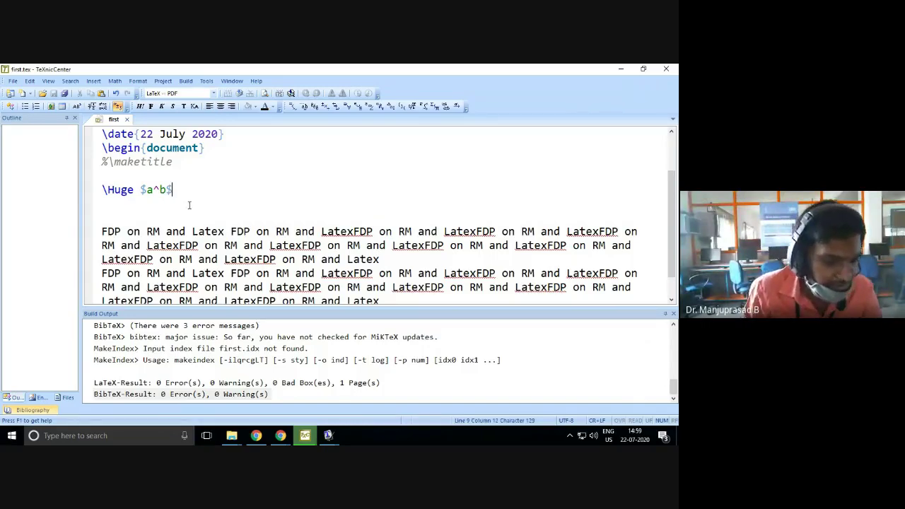
- Delete the \Huge $a^b$ line and the sample paragraphs from the document body, leaving blank lines before \end{document}
{"action": "scroll", "coordinate": [208, 224], "scroll_direction": "down", "scroll_amount": 2}
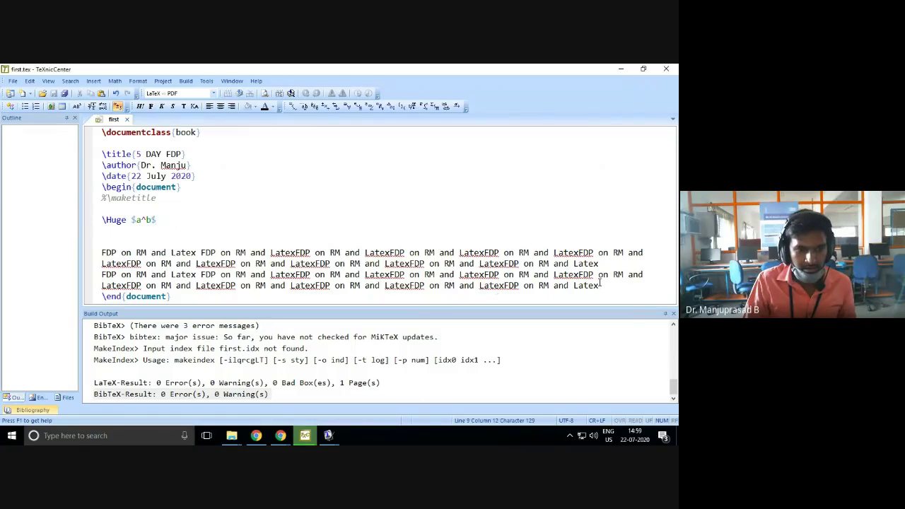
{"action": "left_click_drag", "start_coordinate": [600, 285], "coordinate": [101, 215]}
{"action": "key", "text": "Delete"}
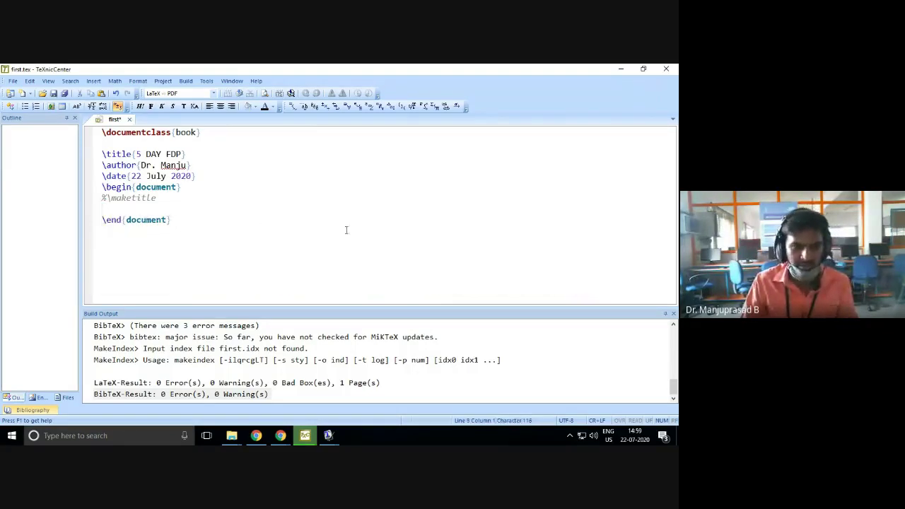
{"action": "key", "text": "Return"}
{"action": "key", "text": "Return"}
{"action": "key", "text": "Return"}
- Remove the title, author and date lines and the commented \maketitle, and add blank lines below \begin{document}
{"action": "left_click_drag", "start_coordinate": [195, 176], "coordinate": [77, 142]}
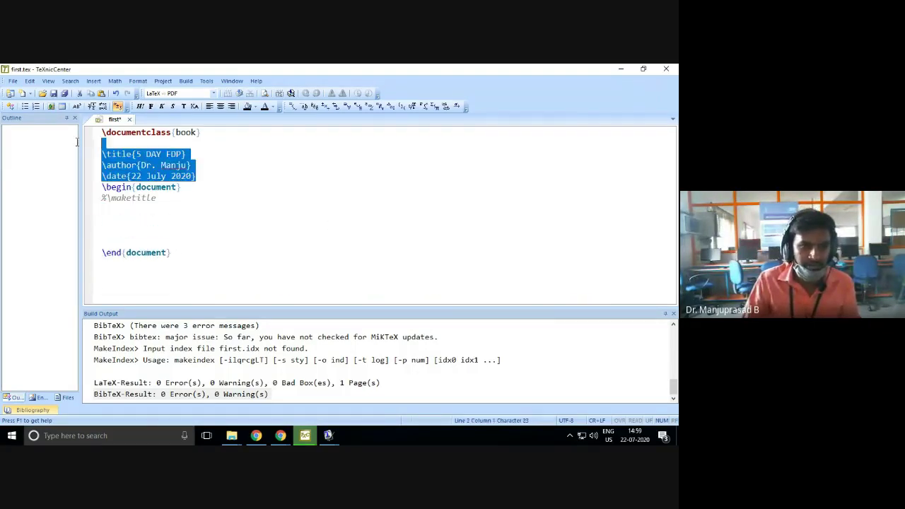
{"action": "key", "text": "Delete"}
{"action": "triple_click", "coordinate": [147, 156]}
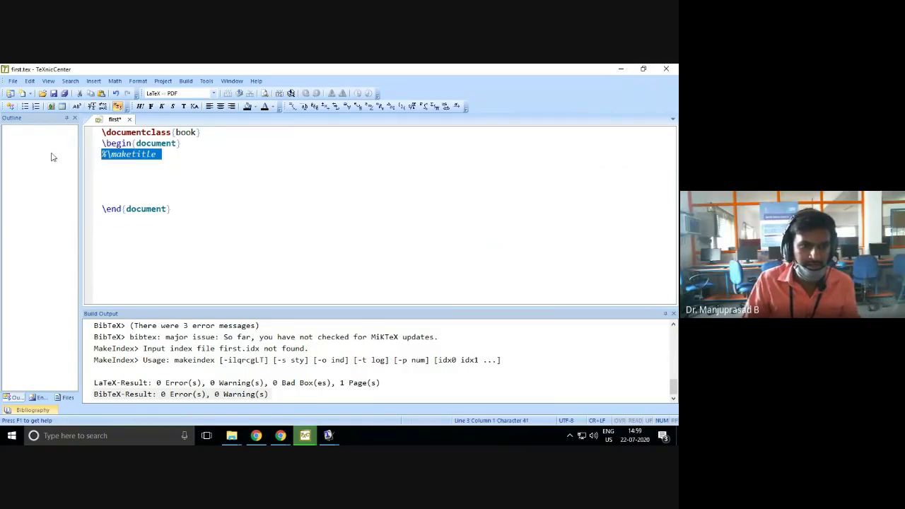
{"action": "key", "text": "Delete"}
{"action": "key", "text": "Return"}
{"action": "key", "text": "Return"}
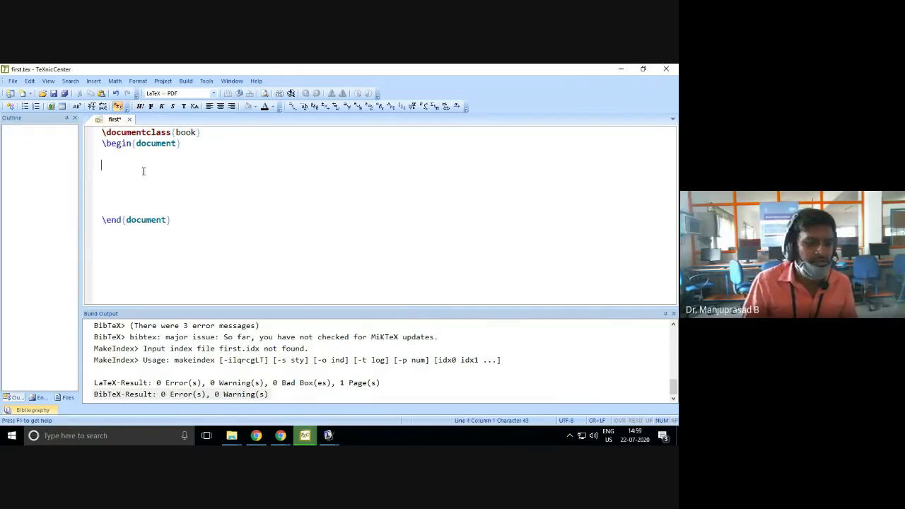
- Open the image example LaTeX document from the 2. Examples folder inside the 22 July 2020 desktop folder
{"action": "left_click", "coordinate": [623, 68]}
{"action": "key", "text": "super+d"}
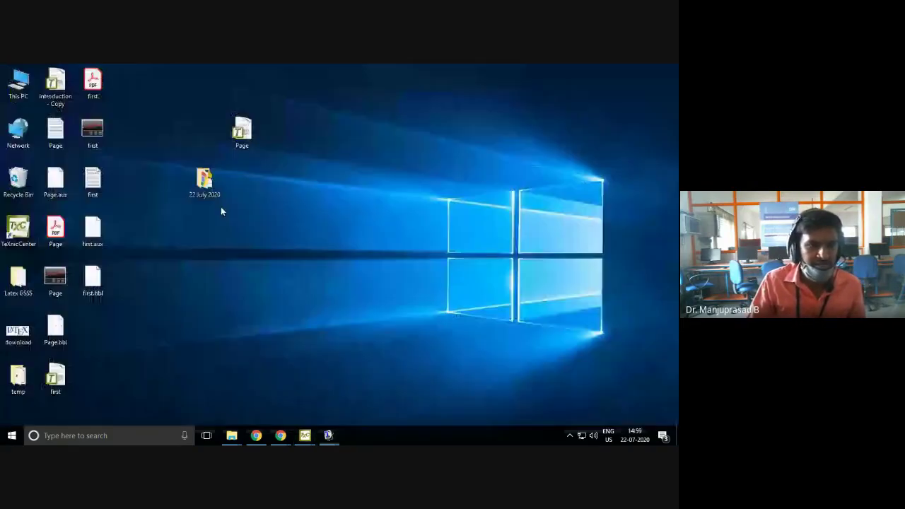
{"action": "left_click", "coordinate": [247, 136]}
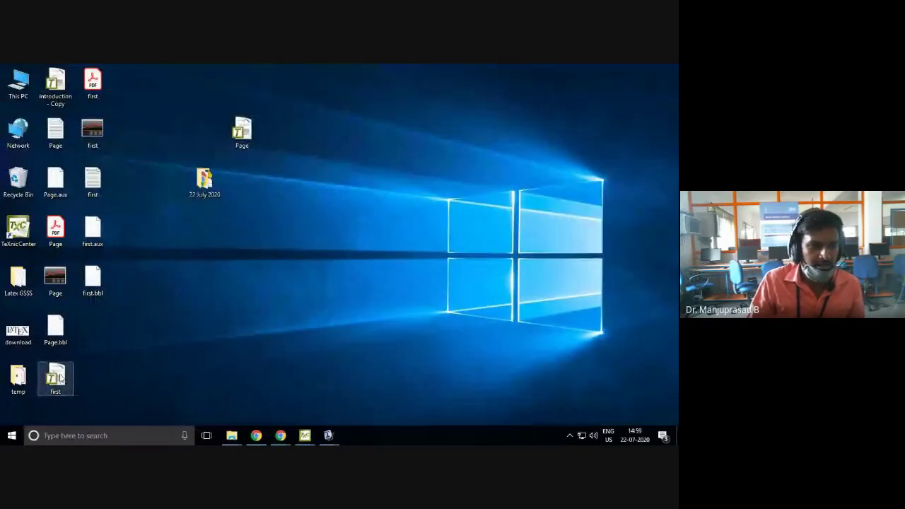
{"action": "double_click", "coordinate": [201, 185]}
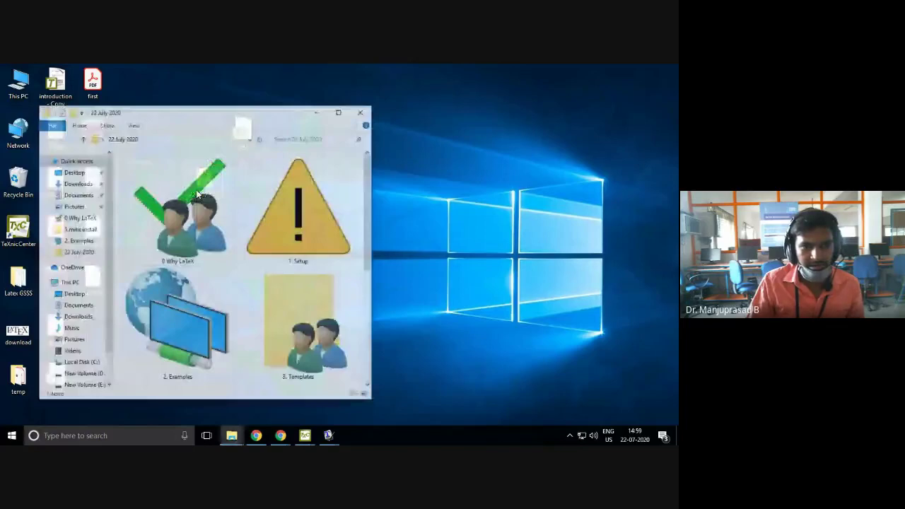
{"action": "left_click", "coordinate": [343, 92]}
{"action": "double_click", "coordinate": [353, 168]}
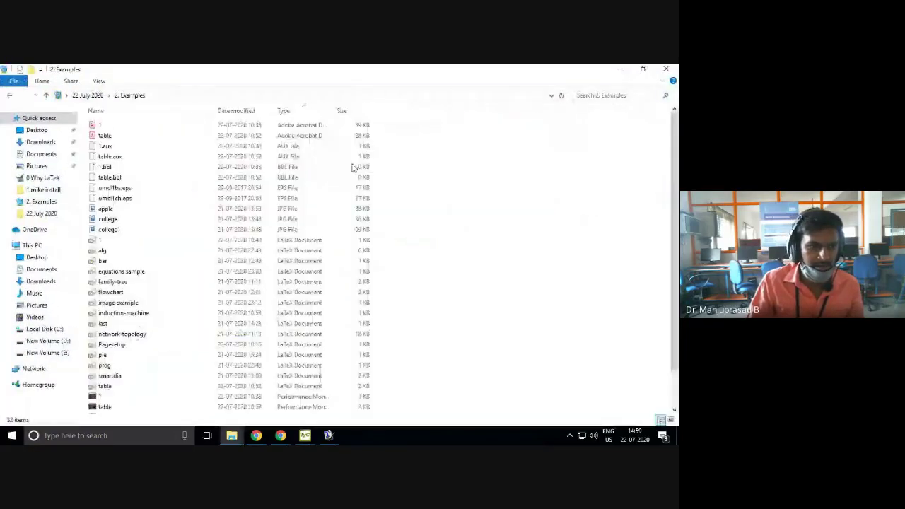
{"action": "double_click", "coordinate": [119, 302]}
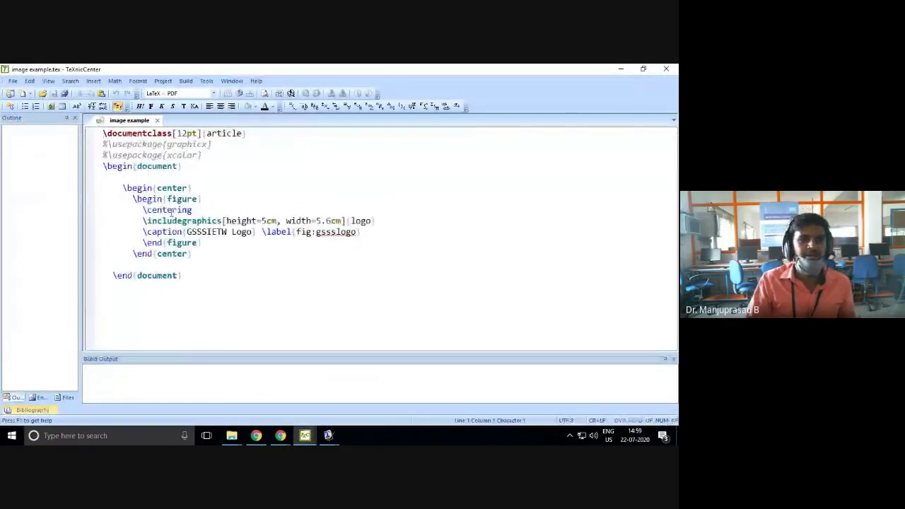
- Highlight the center environment's begin and end lines, \begin{figure} and \centering to review the figure's structure
{"action": "left_click_drag", "start_coordinate": [228, 201], "coordinate": [109, 204]}
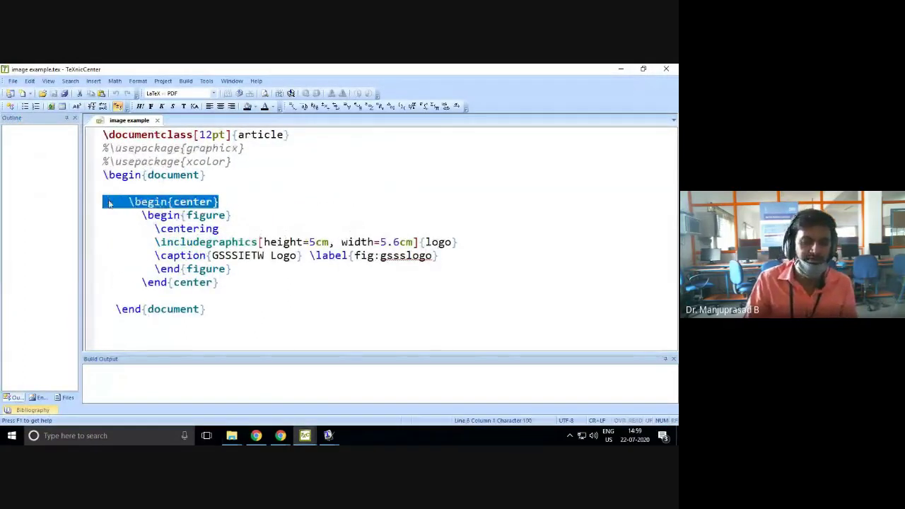
{"action": "left_click_drag", "start_coordinate": [221, 282], "coordinate": [135, 281]}
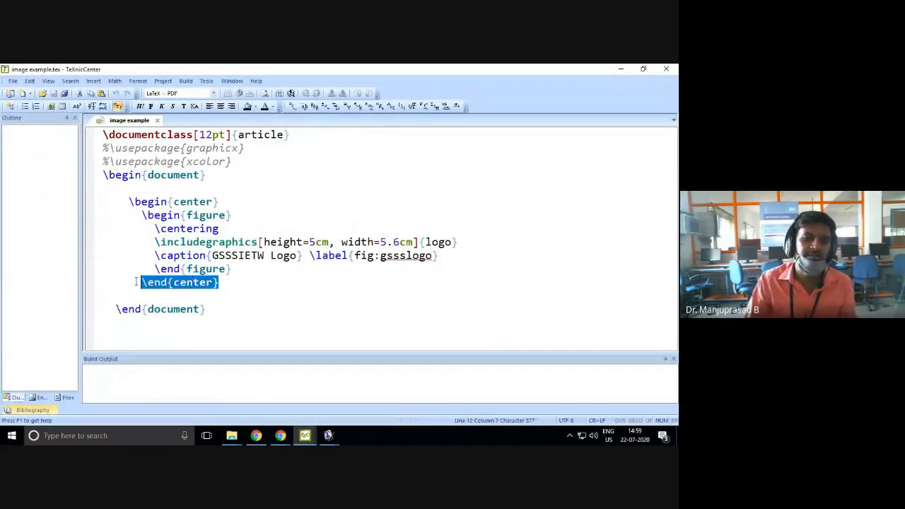
{"action": "left_click", "coordinate": [212, 215]}
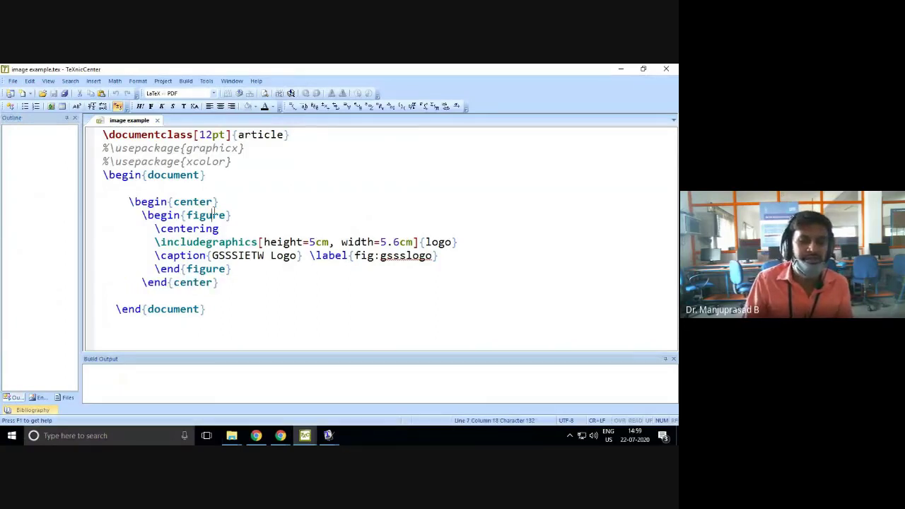
{"action": "left_click_drag", "start_coordinate": [143, 216], "coordinate": [232, 213]}
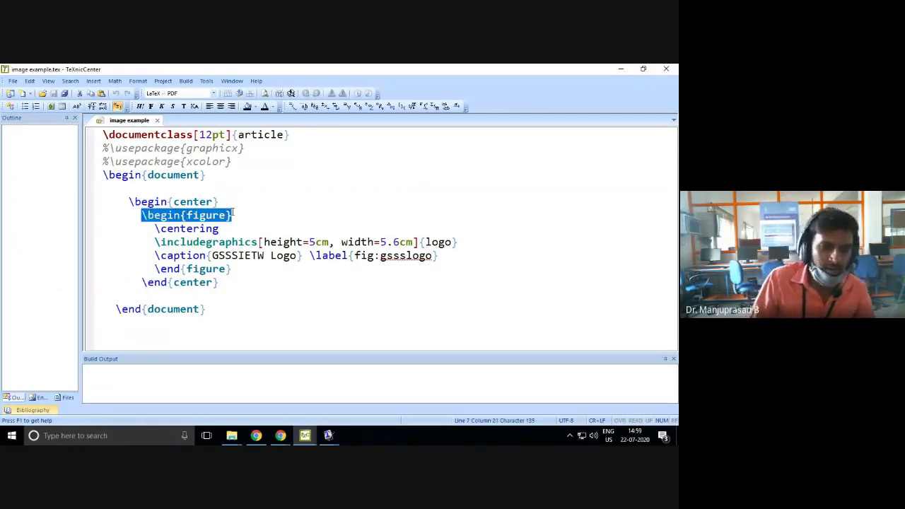
{"action": "left_click_drag", "start_coordinate": [227, 228], "coordinate": [155, 236]}
- Delete \begin{center} and \end{center} around the figure, and highlight the remaining \centering and \includegraphics commands
{"action": "left_click_drag", "start_coordinate": [128, 203], "coordinate": [219, 202]}
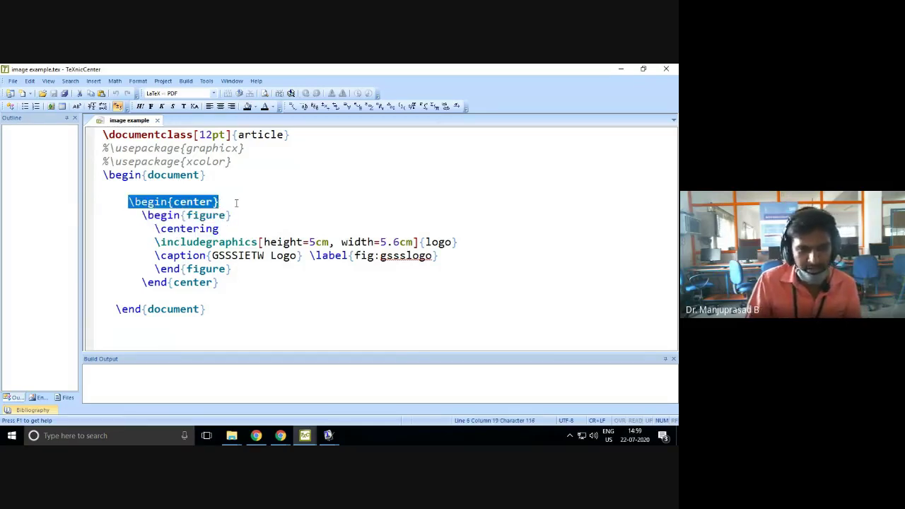
{"action": "key", "text": "Delete"}
{"action": "left_click_drag", "start_coordinate": [127, 282], "coordinate": [219, 282]}
{"action": "key", "text": "Delete"}
{"action": "double_click", "coordinate": [177, 229]}
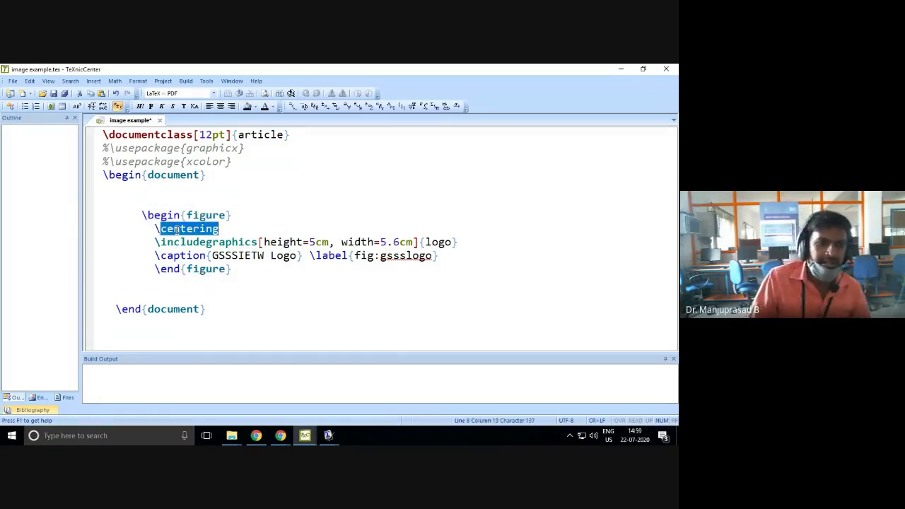
{"action": "triple_click", "coordinate": [204, 242]}
- Start a second environment with \begin{figure a few lines below the existing figure's \end{figure}
{"action": "left_click", "coordinate": [249, 283]}
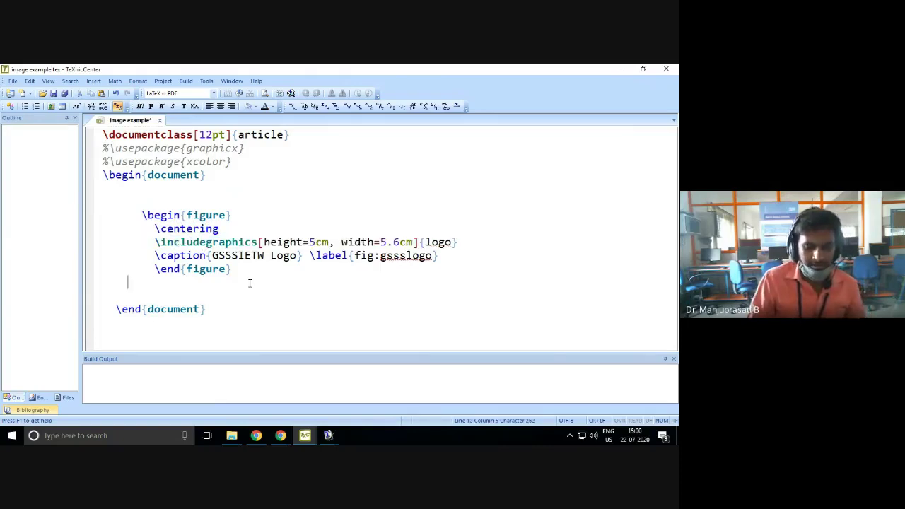
{"action": "key", "text": "Return"}
{"action": "key", "text": "Return"}
{"action": "type", "text": "\\inc"}
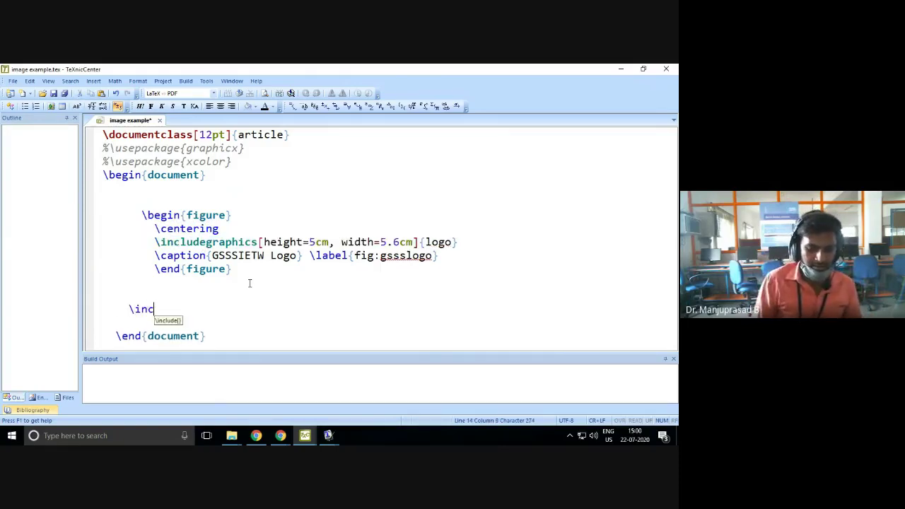
{"action": "key", "text": "BackSpace"}
{"action": "key", "text": "BackSpace"}
{"action": "key", "text": "BackSpace"}
{"action": "key", "text": "BackSpace"}
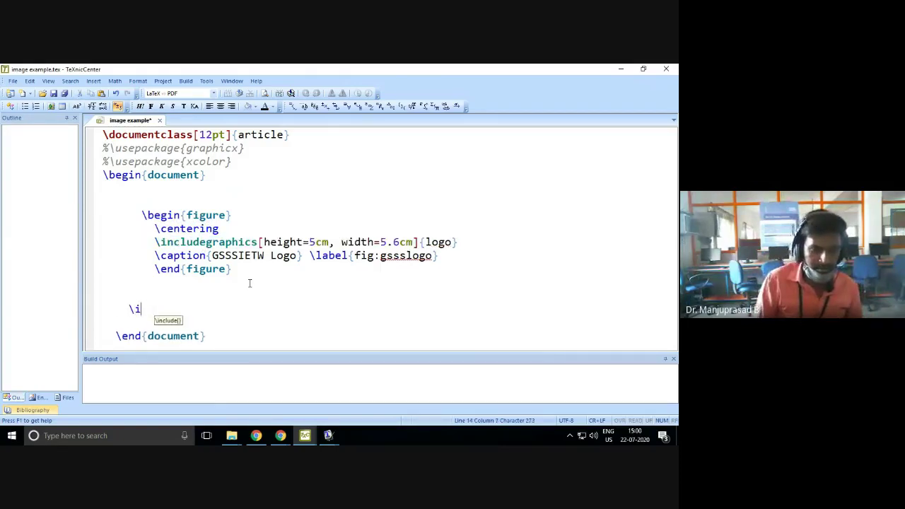
{"action": "type", "text": "\\bgin"}
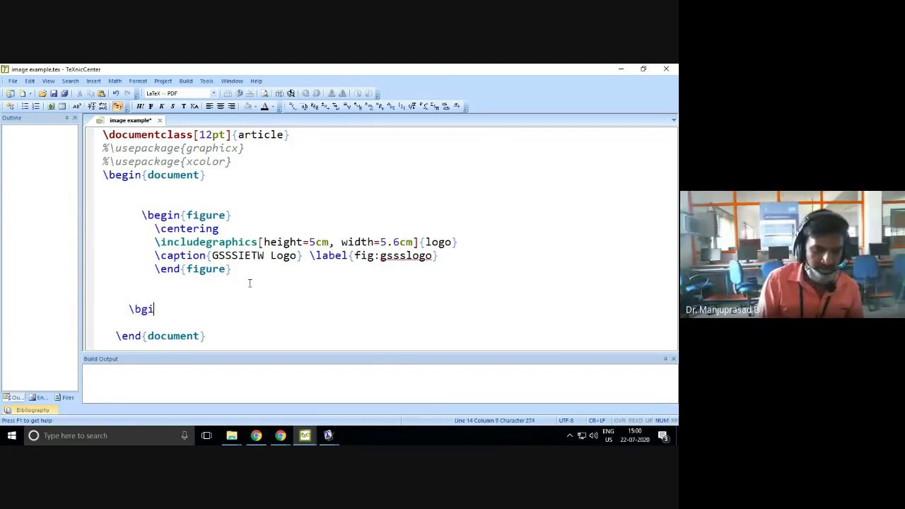
{"action": "key", "text": "BackSpace"}
{"action": "key", "text": "BackSpace"}
{"action": "key", "text": "BackSpace"}
{"action": "type", "text": "e"}
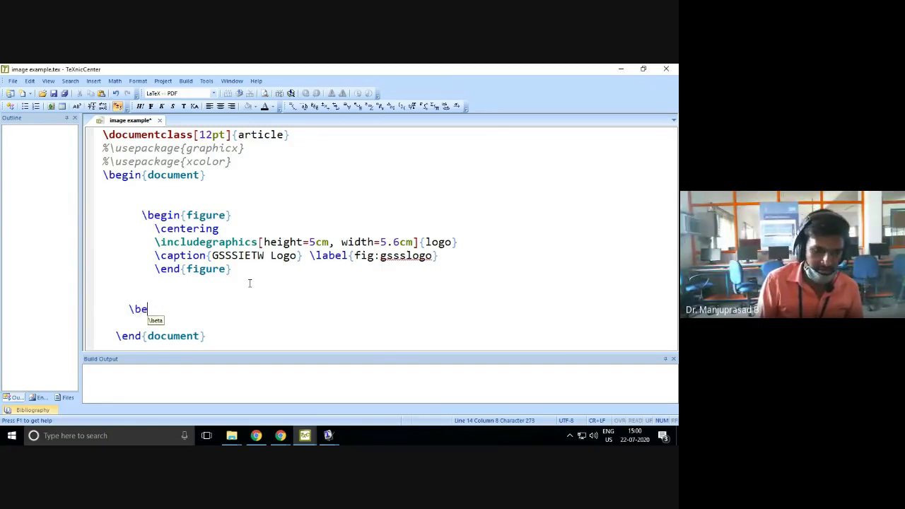
{"action": "type", "text": "gin{figure"}
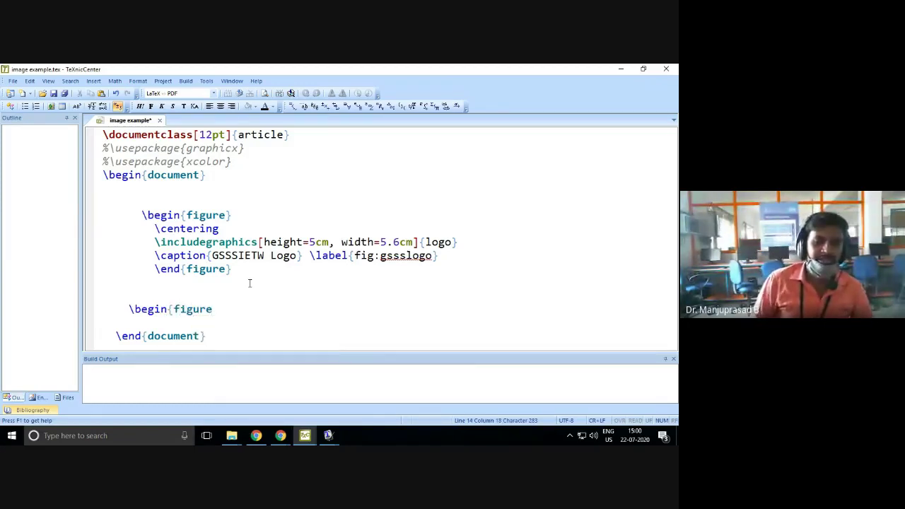
- Re-enter the new environment's name as \begin{figu to bring up the figure template suggestion
{"action": "key", "text": "BackSpace"}
{"action": "key", "text": "BackSpace"}
{"action": "key", "text": "BackSpace"}
{"action": "key", "text": "BackSpace"}
{"action": "key", "text": "BackSpace"}
{"action": "key", "text": "BackSpace"}
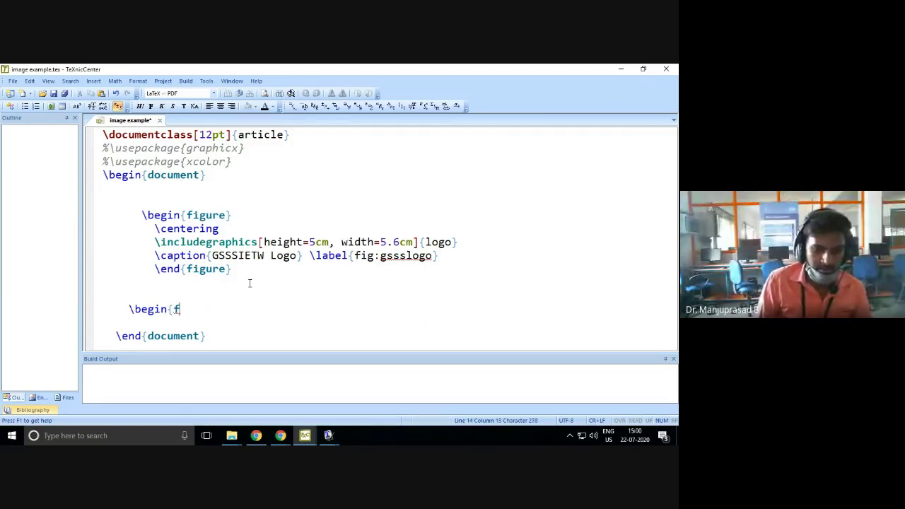
{"action": "type", "text": "figu"}
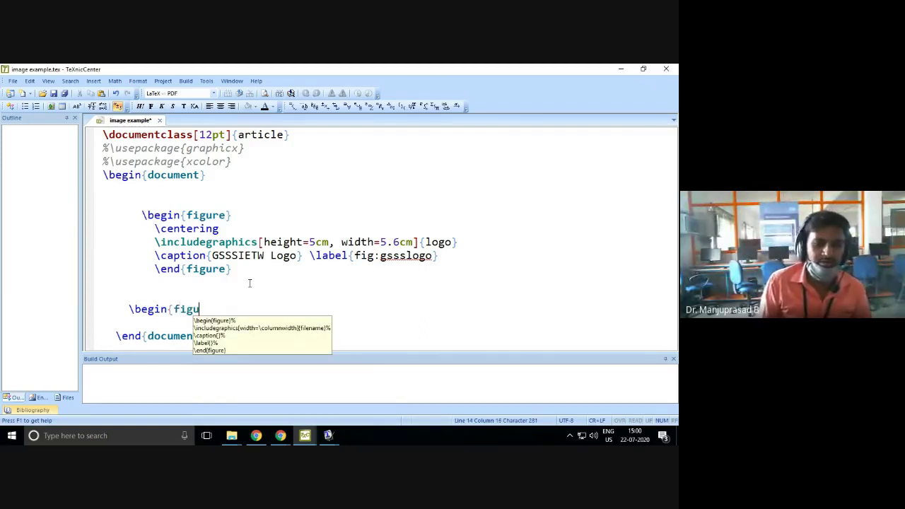
- Highlight the existing figure's \begin{figure} and \includegraphics lines to review how the image is inserted
{"action": "left_click_drag", "start_coordinate": [148, 215], "coordinate": [243, 216]}
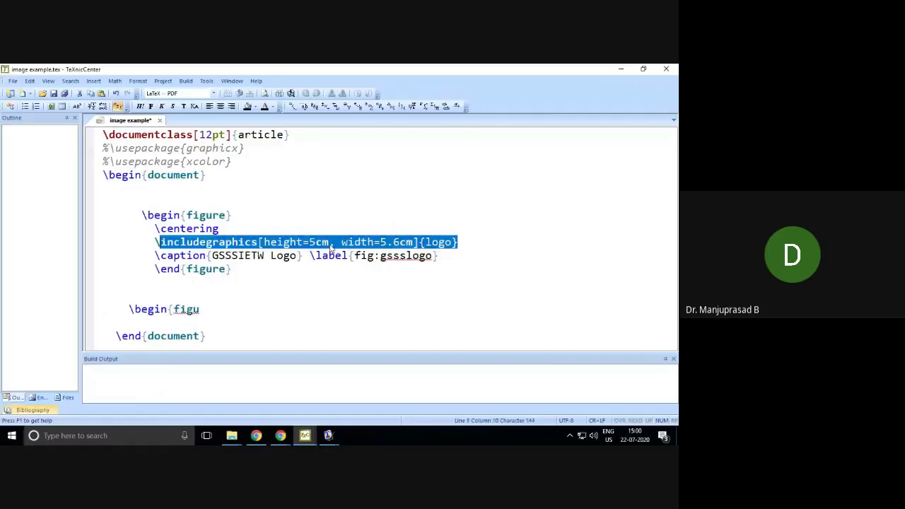
{"action": "left_click", "coordinate": [257, 242]}
{"action": "left_click_drag", "start_coordinate": [257, 241], "coordinate": [204, 242]}
{"action": "left_click", "coordinate": [344, 255]}
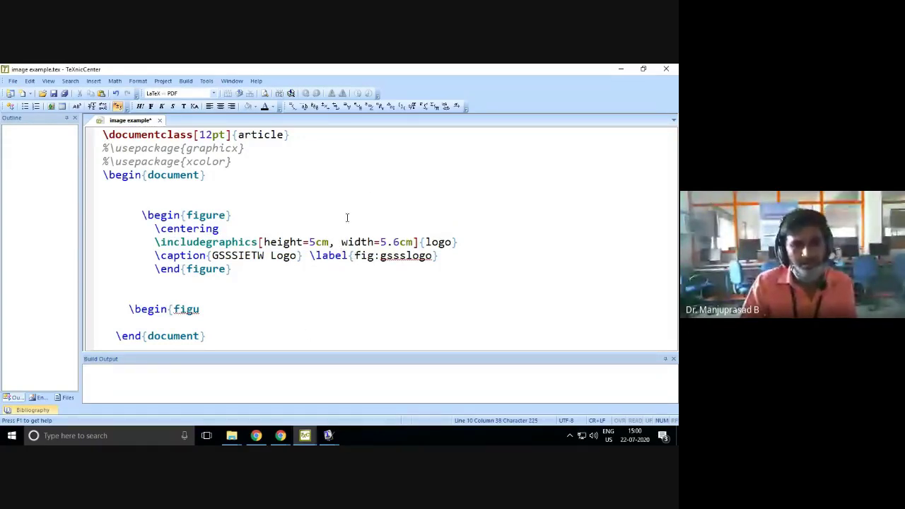
- Return to image example.tex and highlight its complete figure block from \begin{figure} to \end{figure}
{"action": "left_click", "coordinate": [626, 70]}
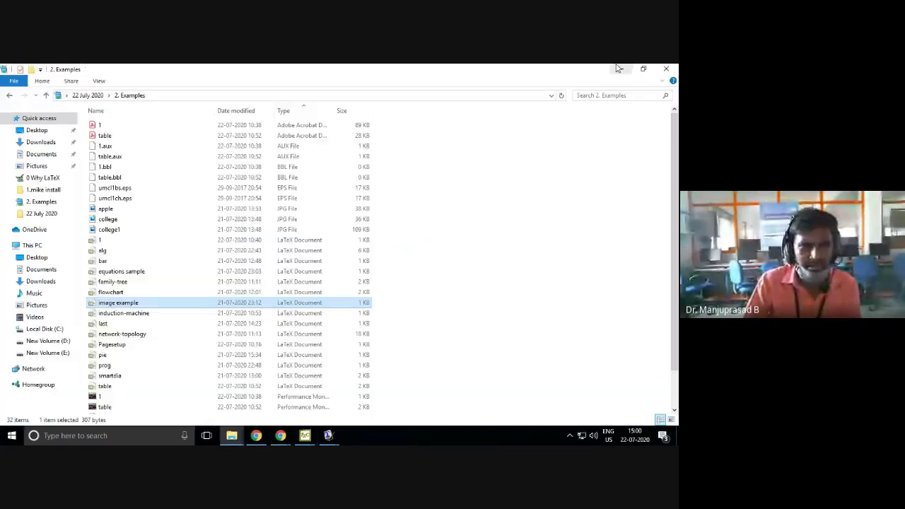
{"action": "mouse_move", "coordinate": [305, 439]}
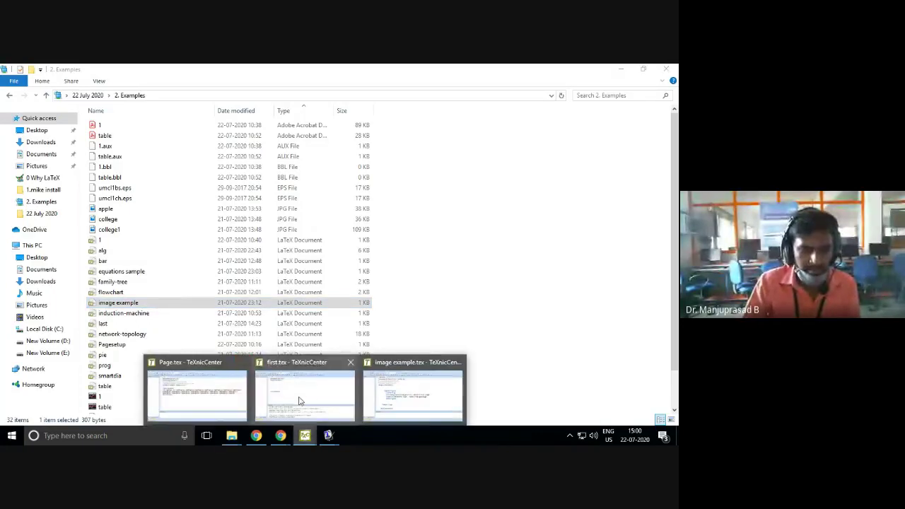
{"action": "left_click", "coordinate": [388, 398]}
{"action": "left_click_drag", "start_coordinate": [141, 215], "coordinate": [234, 270]}
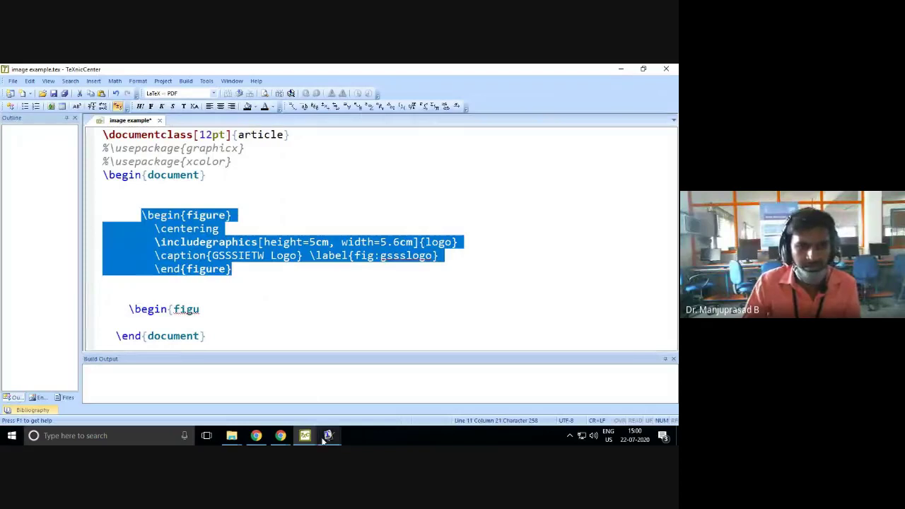
- Switch to first.tex and delete two of the blank lines between \begin{document} and \end{document}
{"action": "mouse_move", "coordinate": [311, 438]}
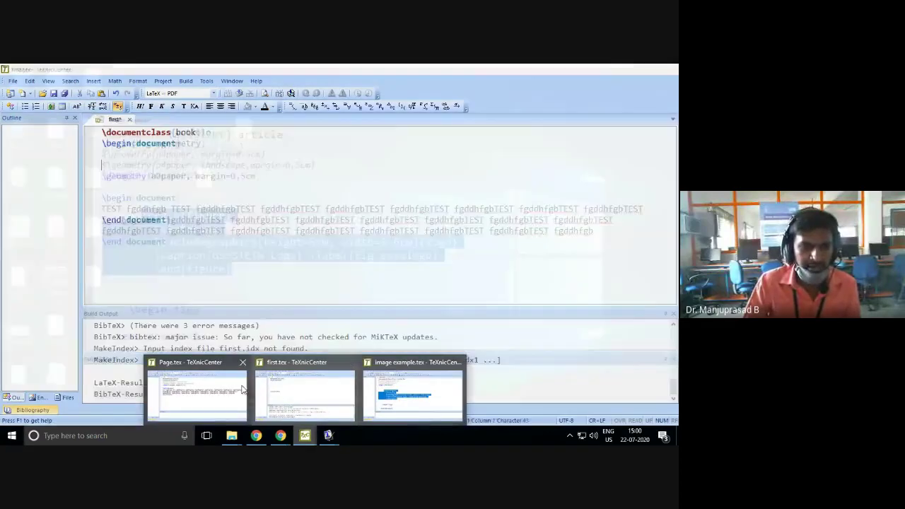
{"action": "left_click", "coordinate": [273, 392]}
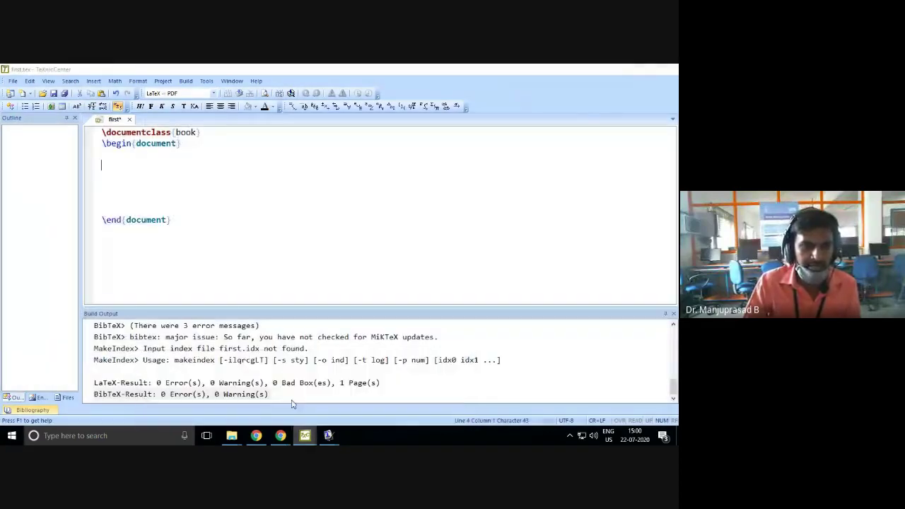
{"action": "key", "text": "Delete"}
{"action": "key", "text": "Delete"}
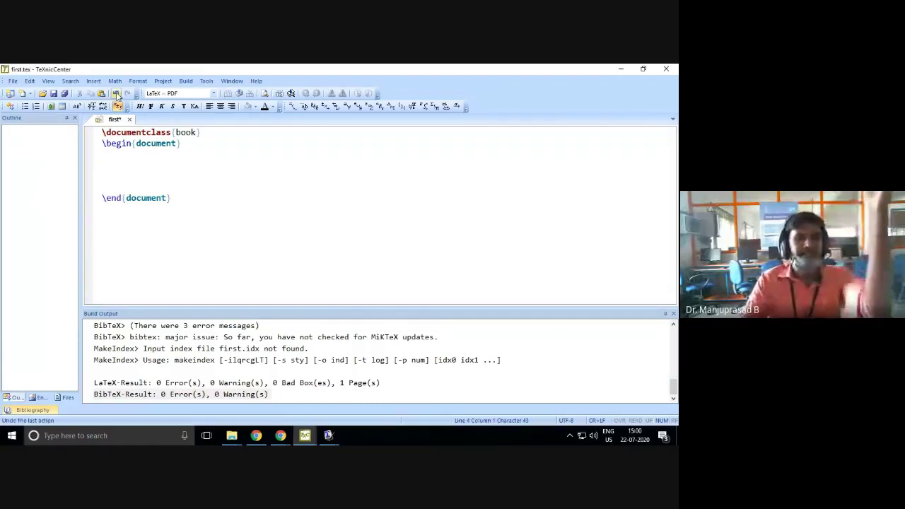
- Start inserting a picture in first.tex, browse for its file, and preview the download image on the Desktop
{"action": "left_click", "coordinate": [92, 82]}
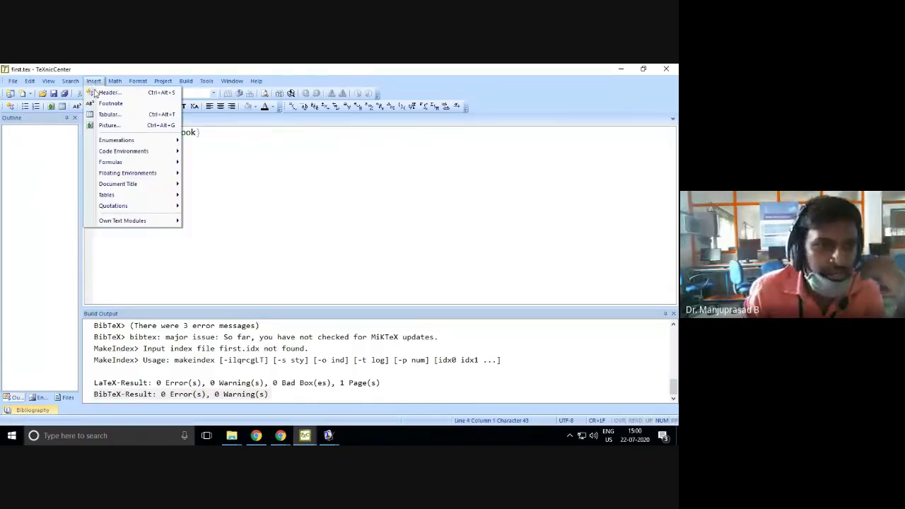
{"action": "left_click", "coordinate": [113, 126]}
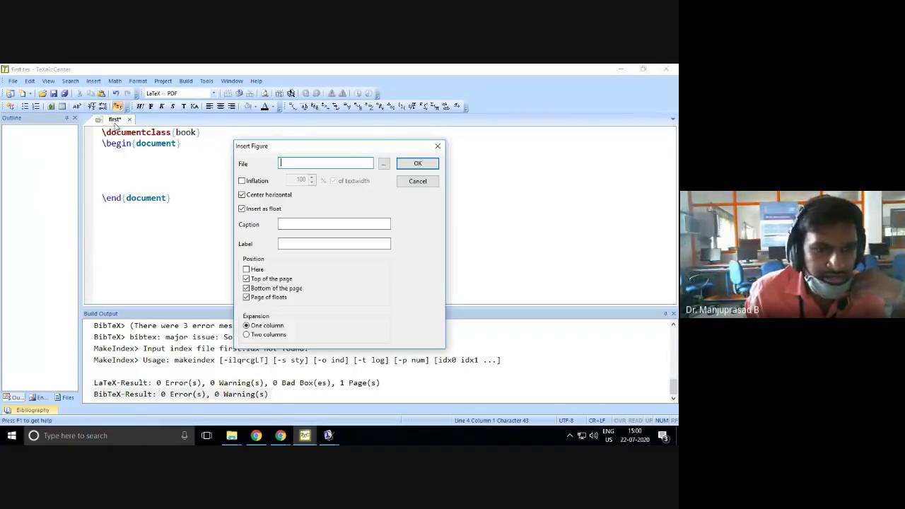
{"action": "left_click", "coordinate": [385, 164]}
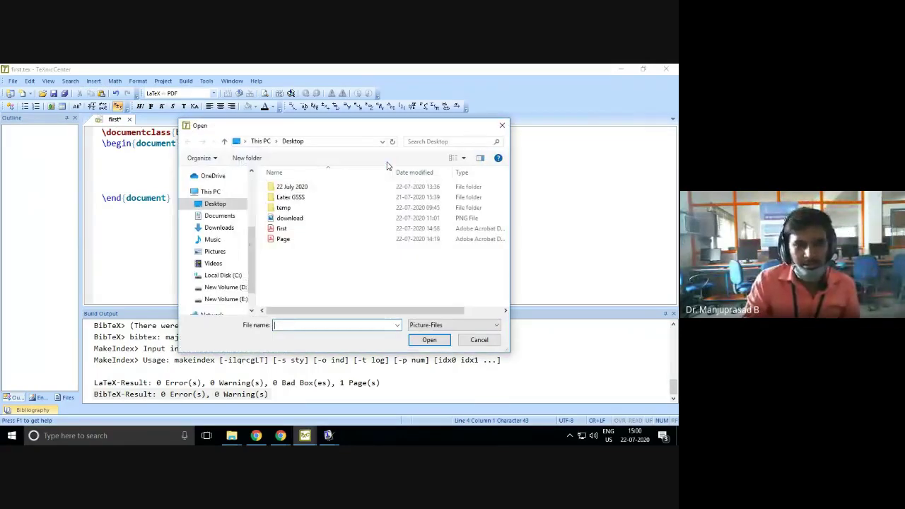
{"action": "left_click", "coordinate": [300, 220]}
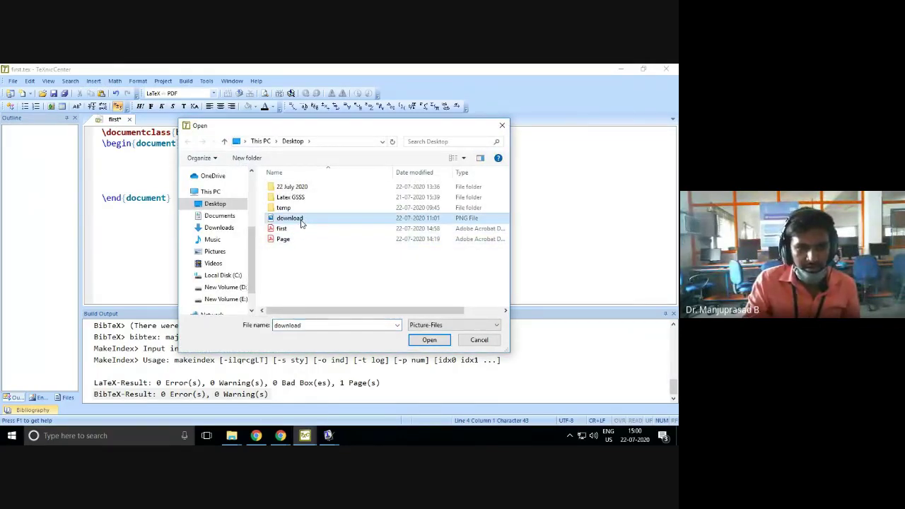
{"action": "right_click", "coordinate": [300, 221]}
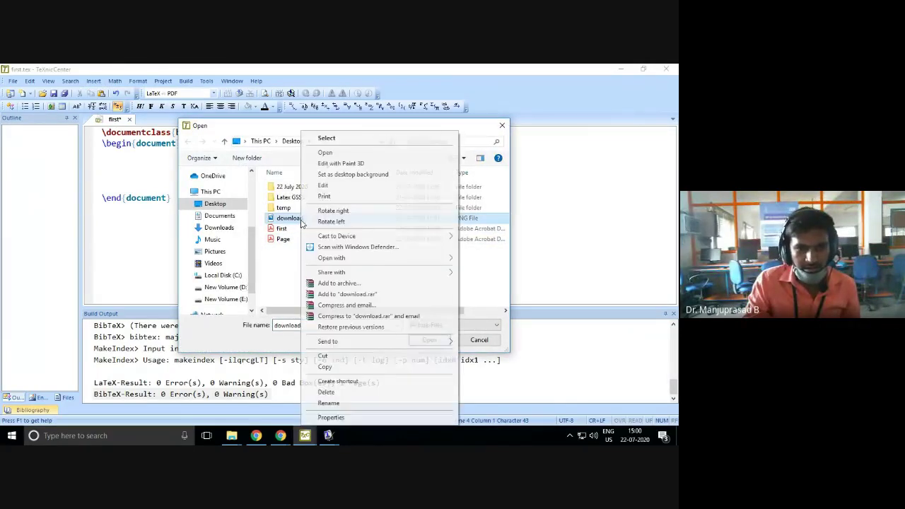
{"action": "left_click", "coordinate": [340, 153]}
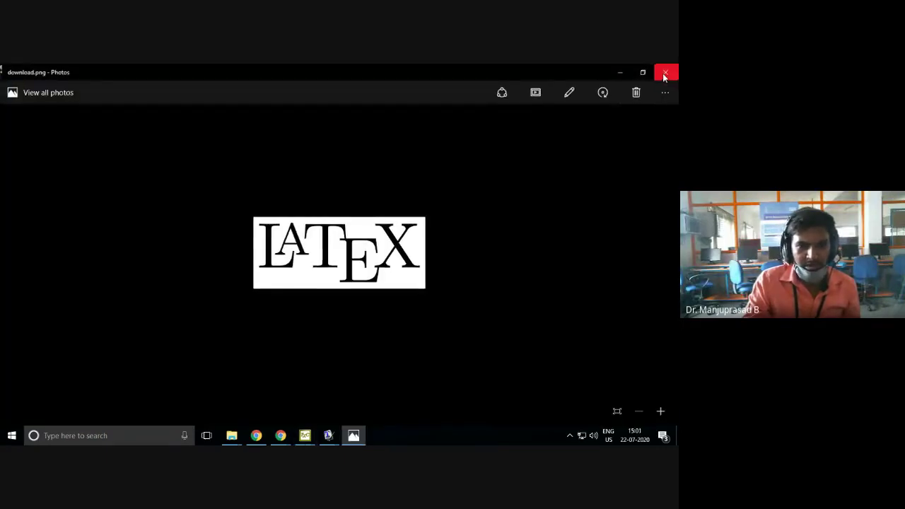
{"action": "left_click", "coordinate": [665, 76]}
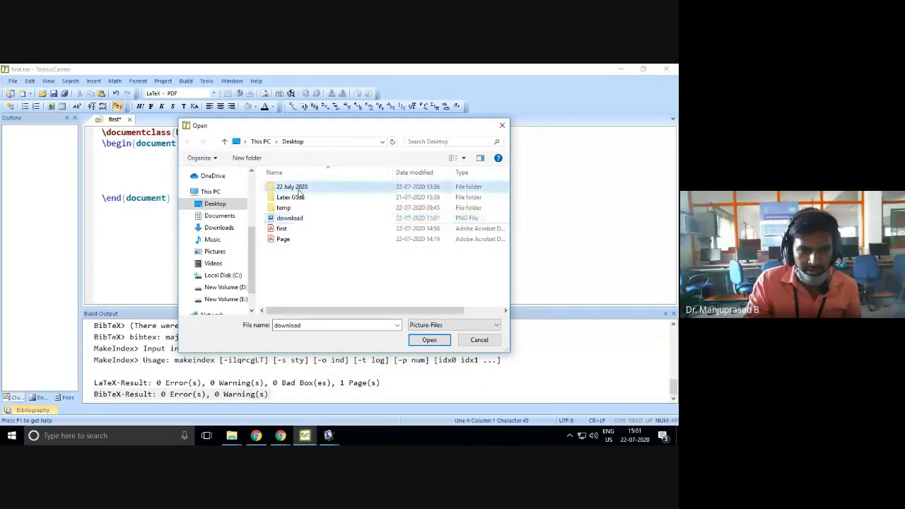
- Insert the apple image from the 2. Examples folder inside 22 July 2020 as a figure with the caption APPLE
{"action": "double_click", "coordinate": [298, 188]}
{"action": "double_click", "coordinate": [303, 208]}
{"action": "left_click", "coordinate": [294, 199]}
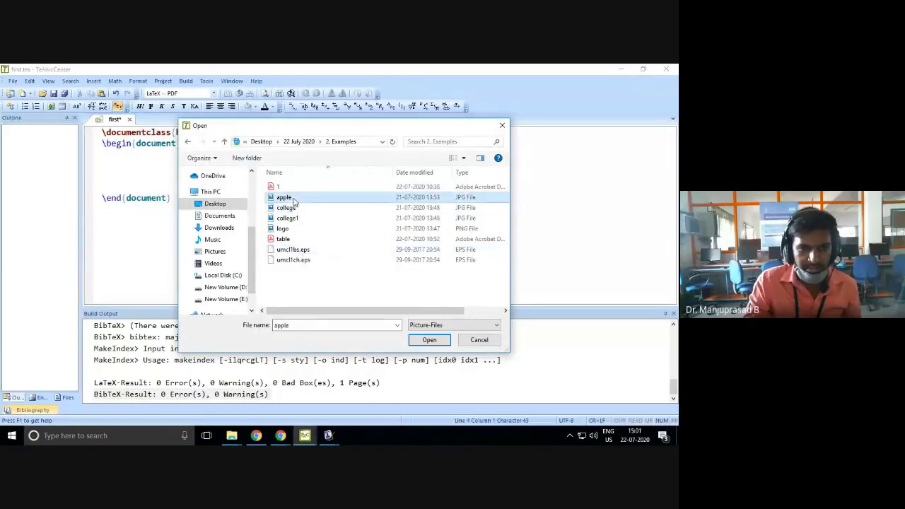
{"action": "double_click", "coordinate": [294, 199]}
{"action": "left_click", "coordinate": [324, 224]}
{"action": "type", "text": "APL"}
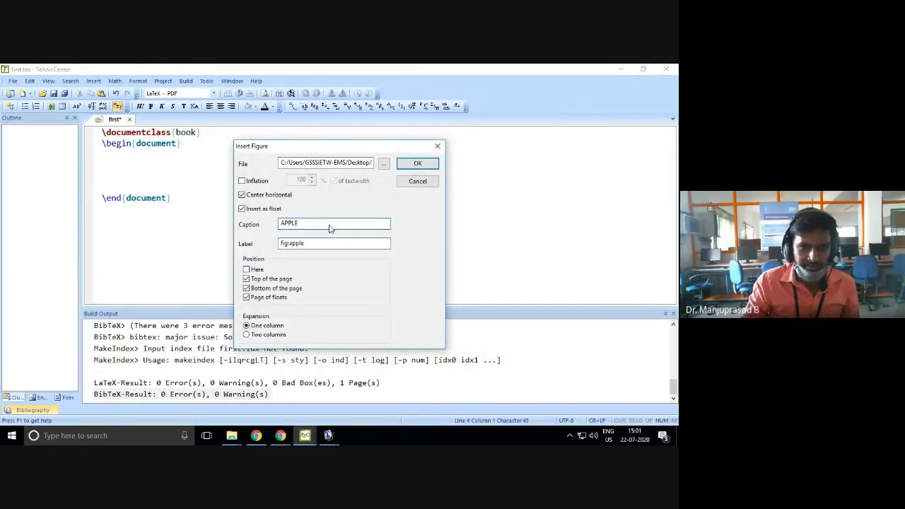
{"action": "type", "text": "LE"}
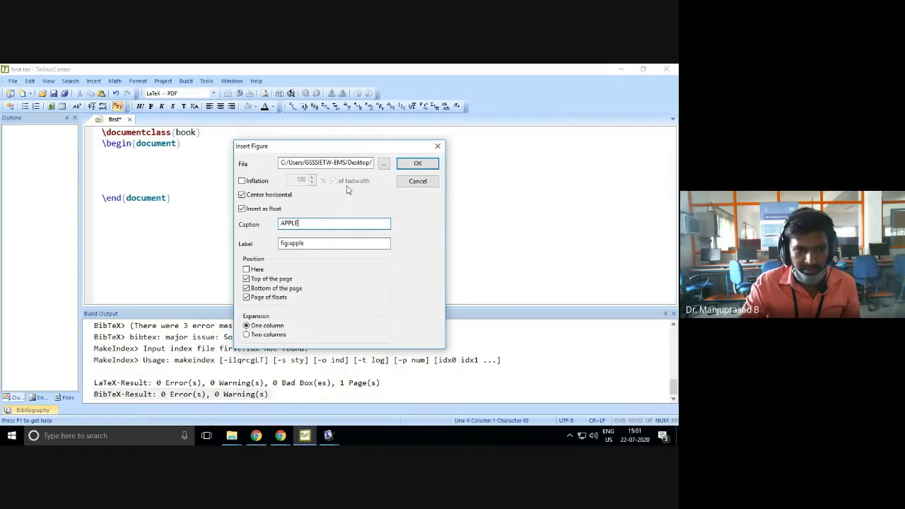
{"action": "left_click", "coordinate": [416, 165]}
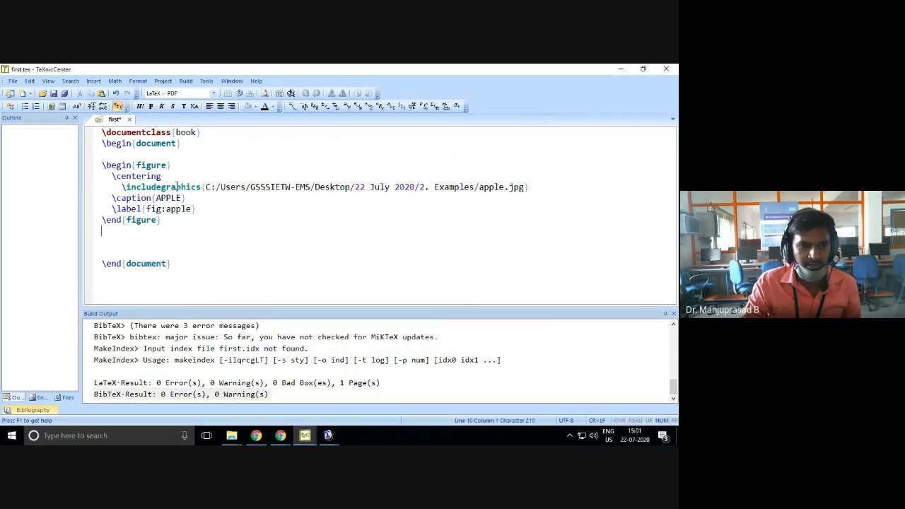
- Highlight the generated figure code in first.tex from \begin{figure} to \end{figure}
{"action": "left_click_drag", "start_coordinate": [95, 168], "coordinate": [119, 222]}
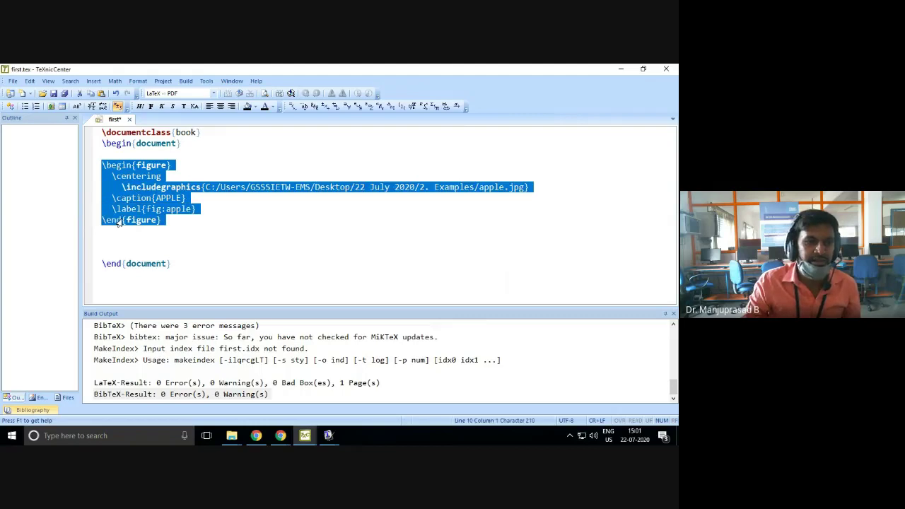
{"action": "left_click", "coordinate": [179, 240]}
{"action": "left_click_drag", "start_coordinate": [169, 233], "coordinate": [96, 176]}
{"action": "left_click_drag", "start_coordinate": [169, 227], "coordinate": [106, 166]}
- Build first.tex to PDF and enlarge the build output to review the LaTeX result line and messages
{"action": "left_click", "coordinate": [238, 94]}
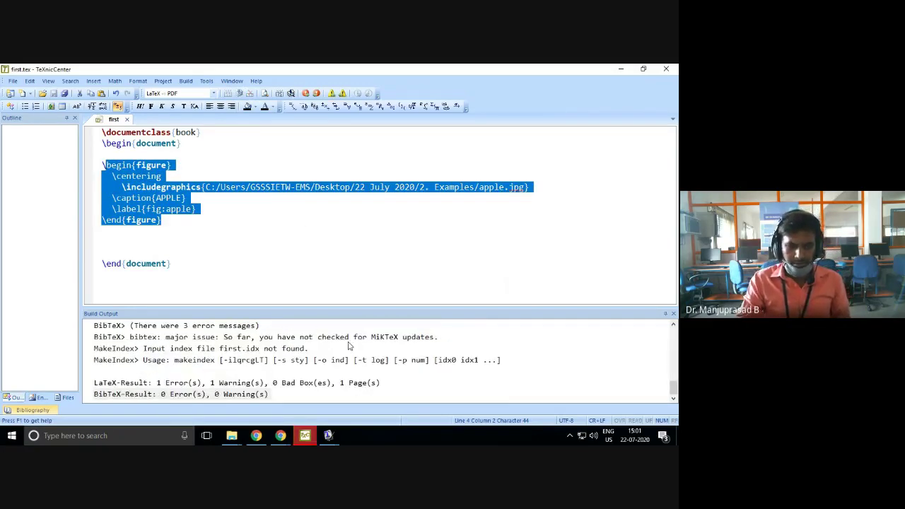
{"action": "left_click_drag", "start_coordinate": [338, 306], "coordinate": [337, 265]}
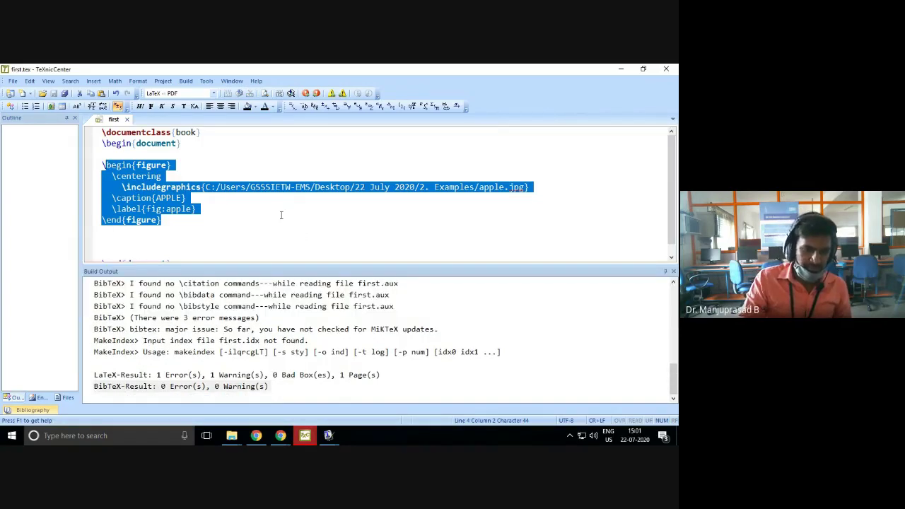
{"action": "left_click", "coordinate": [185, 377]}
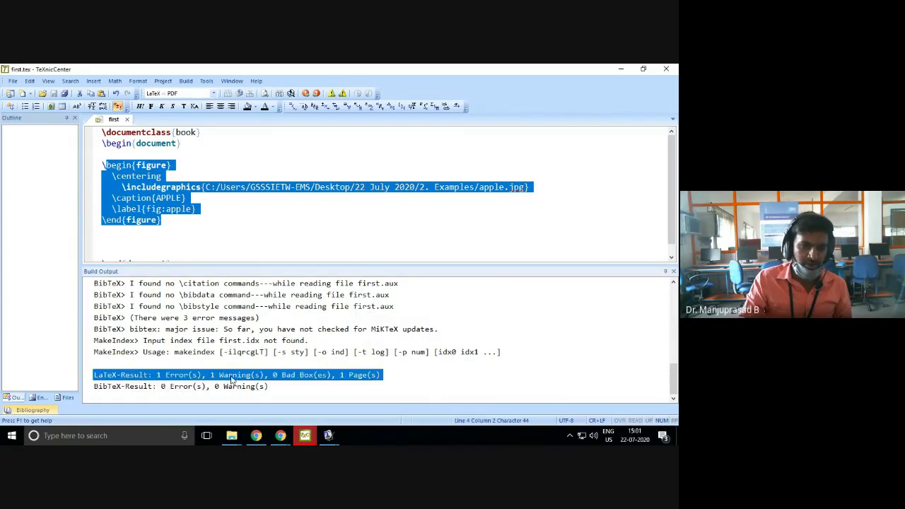
{"action": "scroll", "coordinate": [250, 338], "scroll_direction": "up", "scroll_amount": 1}
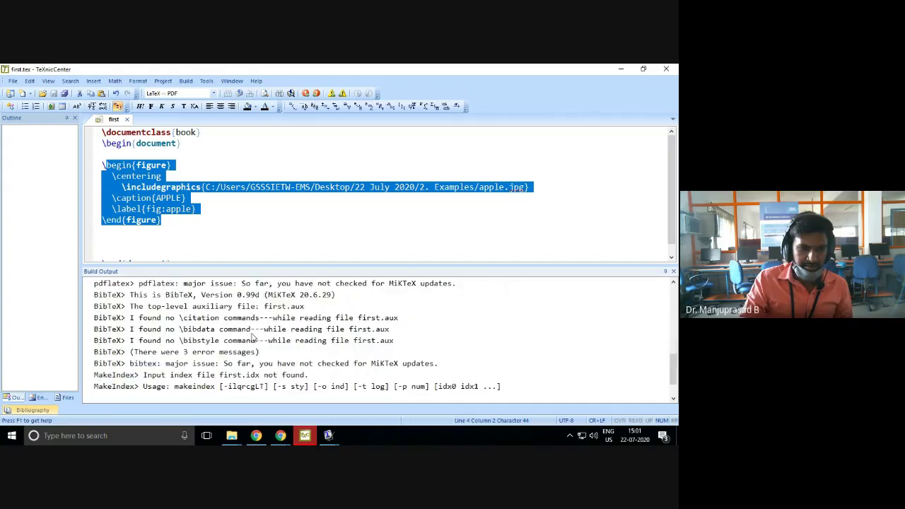
{"action": "scroll", "coordinate": [230, 382], "scroll_direction": "down", "scroll_amount": 1}
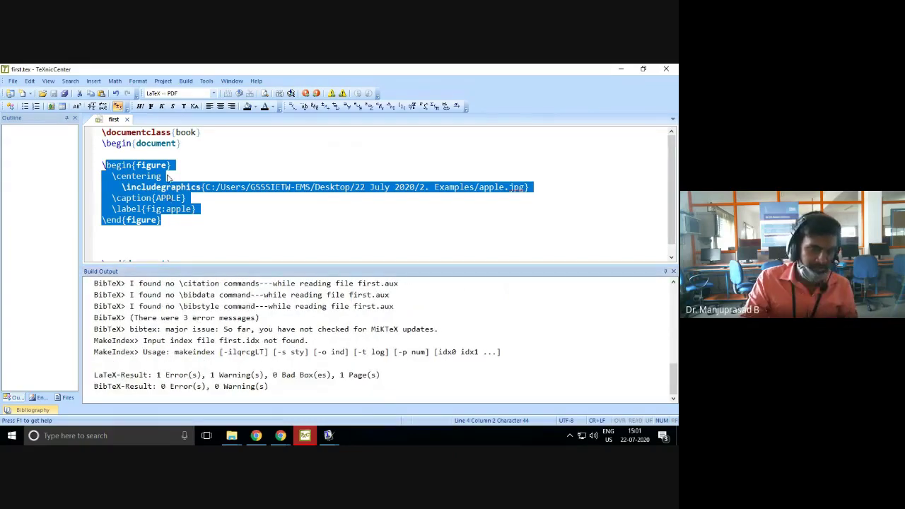
- Add \usepackage{graphicx} on a new line below \documentclass in first.tex, copying it from image example.tex without the comment sign
{"action": "left_click", "coordinate": [203, 143]}
{"action": "left_click", "coordinate": [205, 134]}
{"action": "key", "text": "Return"}
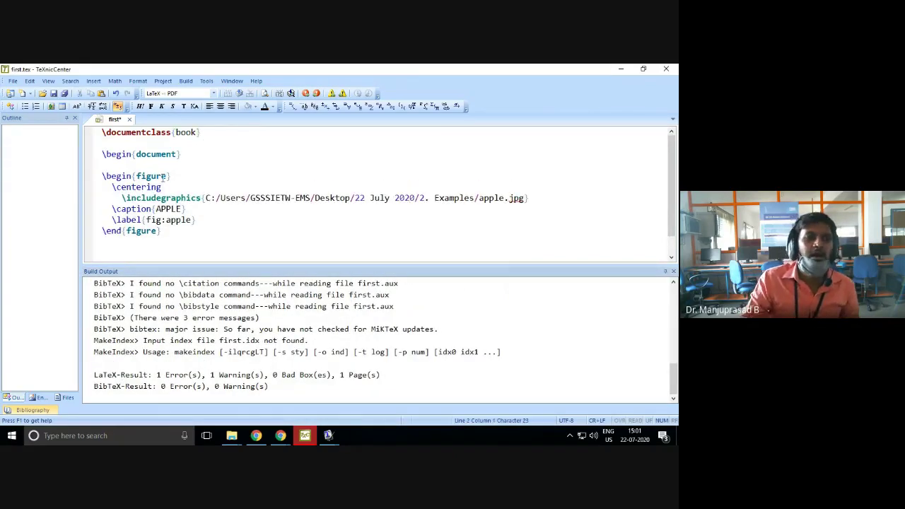
{"action": "left_click_drag", "start_coordinate": [173, 176], "coordinate": [86, 176]}
{"action": "left_click", "coordinate": [311, 434]}
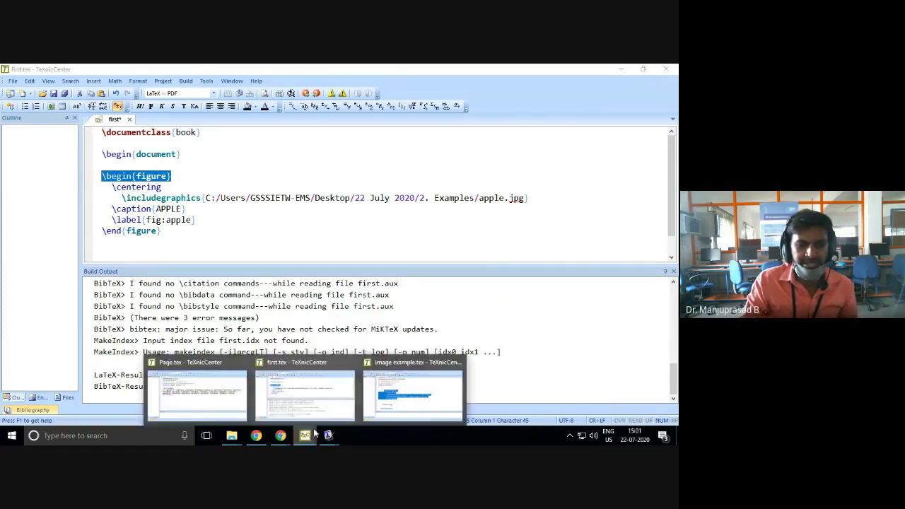
{"action": "left_click", "coordinate": [304, 435]}
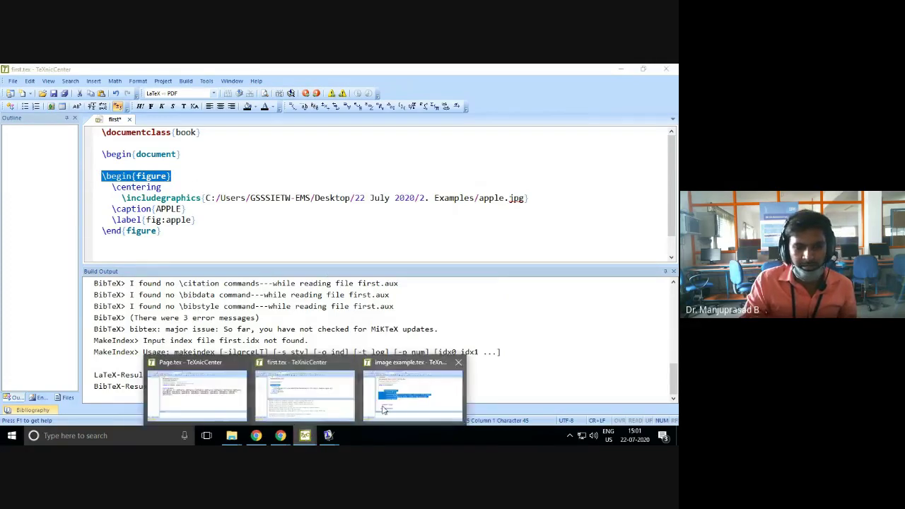
{"action": "left_click", "coordinate": [383, 409]}
{"action": "left_click_drag", "start_coordinate": [242, 150], "coordinate": [105, 149]}
{"action": "key", "text": "ctrl+c"}
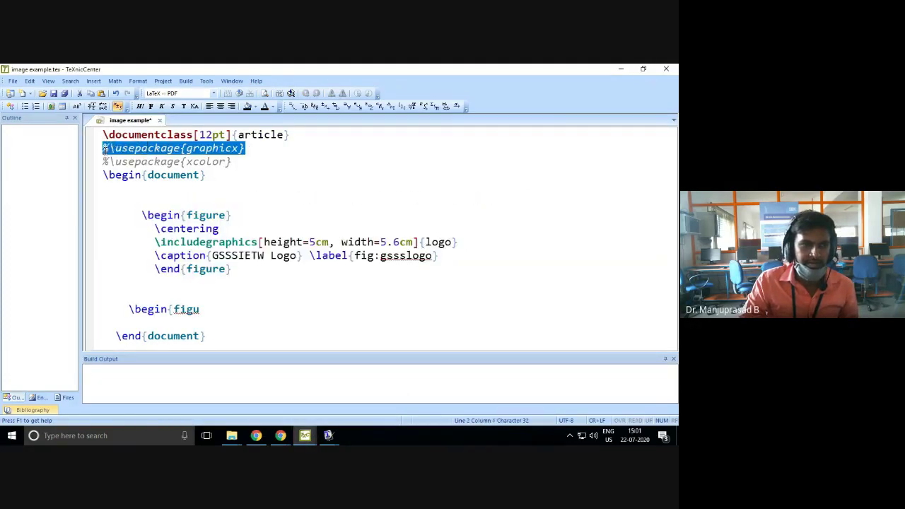
{"action": "left_click", "coordinate": [620, 68]}
{"action": "left_click", "coordinate": [169, 144]}
{"action": "key", "text": "ctrl+v"}
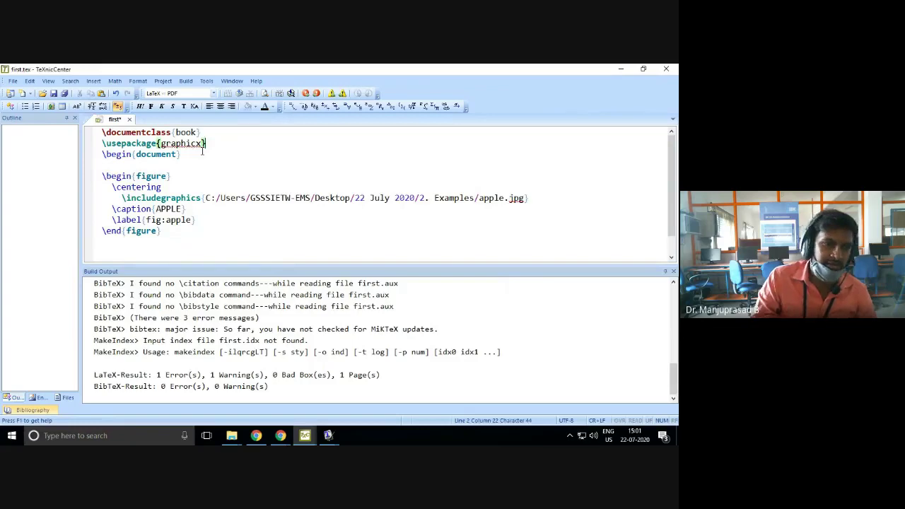
- Save and build first.tex, view the apple figure in the resulting PDF, and close the PDF
{"action": "key", "text": "ctrl+s"}
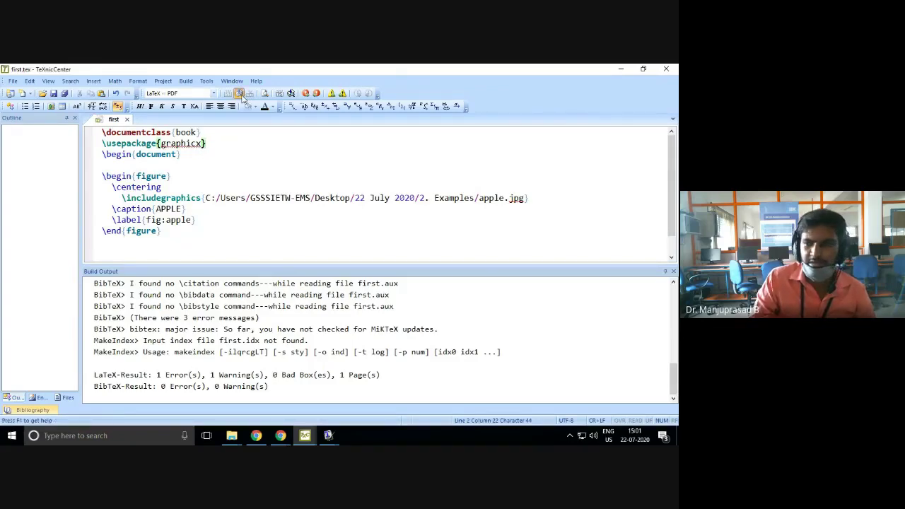
{"action": "left_click", "coordinate": [240, 95]}
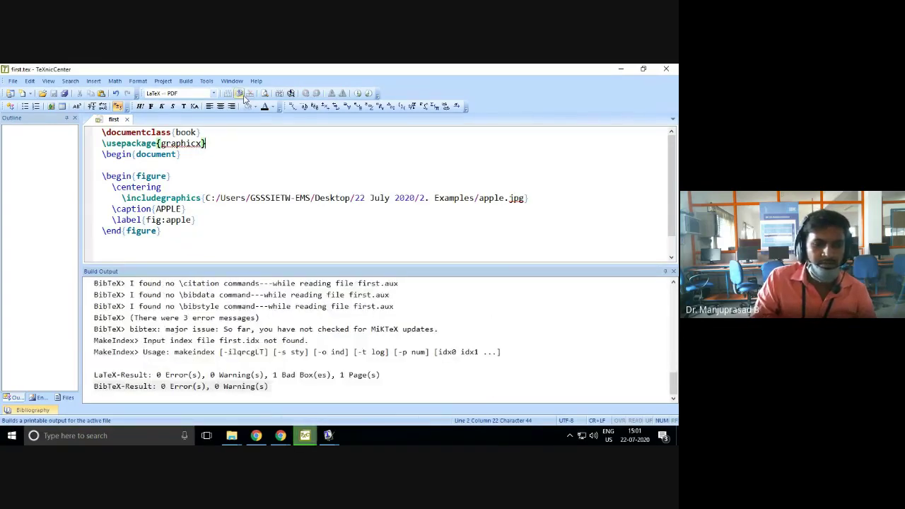
{"action": "left_click", "coordinate": [265, 93]}
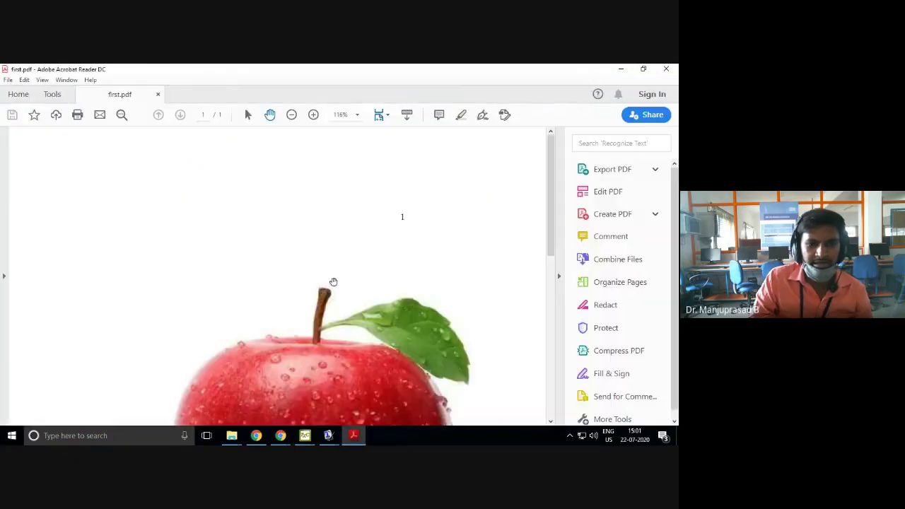
{"action": "scroll", "coordinate": [340, 263], "scroll_direction": "down", "scroll_amount": 3}
{"action": "scroll", "coordinate": [340, 263], "scroll_direction": "down", "scroll_amount": 3}
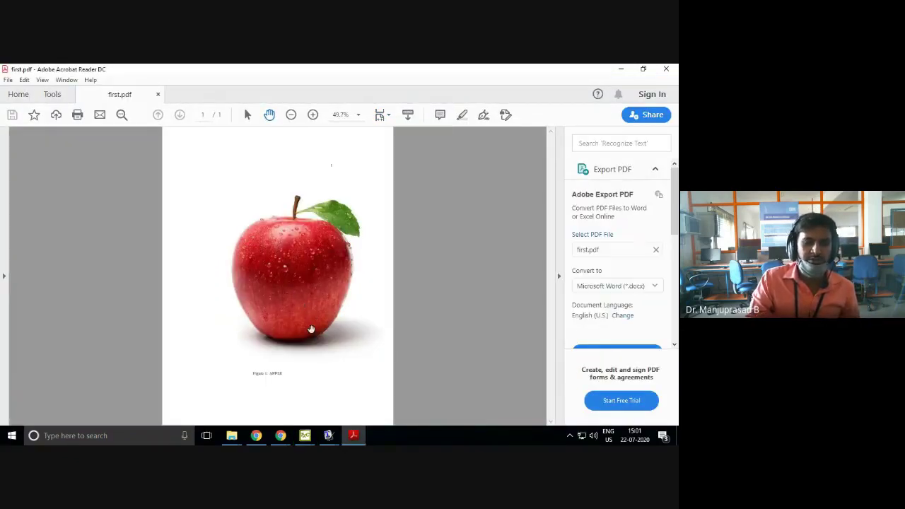
{"action": "left_click", "coordinate": [673, 68]}
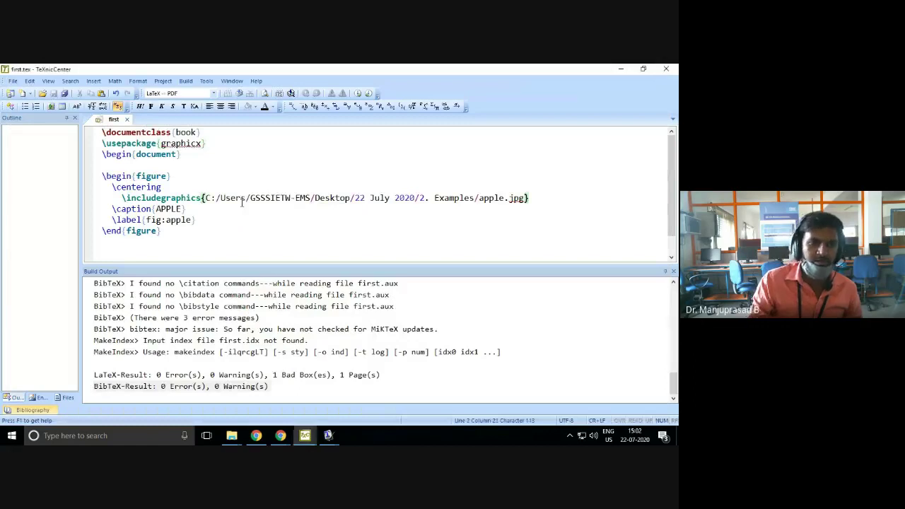
- Add bracketed options to \includegraphics giving the apple image a 5cm width and 5cm height
{"action": "type", "text": "["}
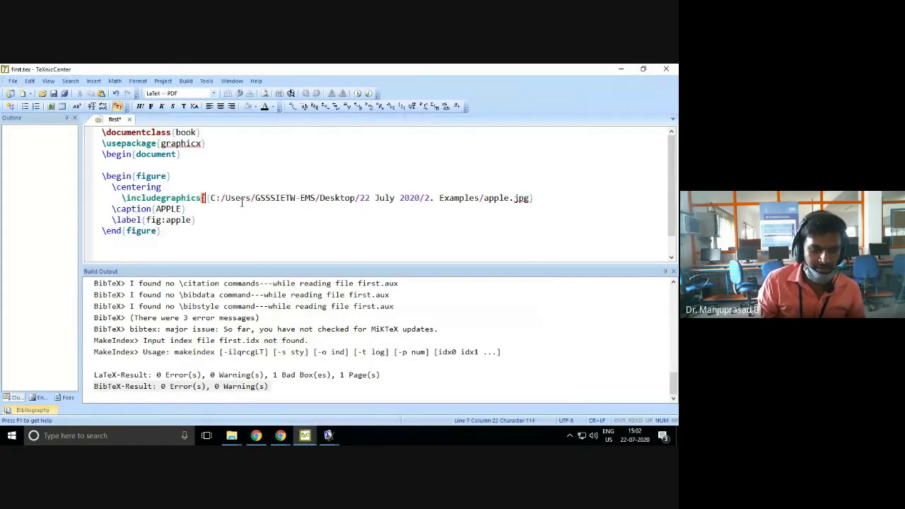
{"action": "type", "text": "wight"}
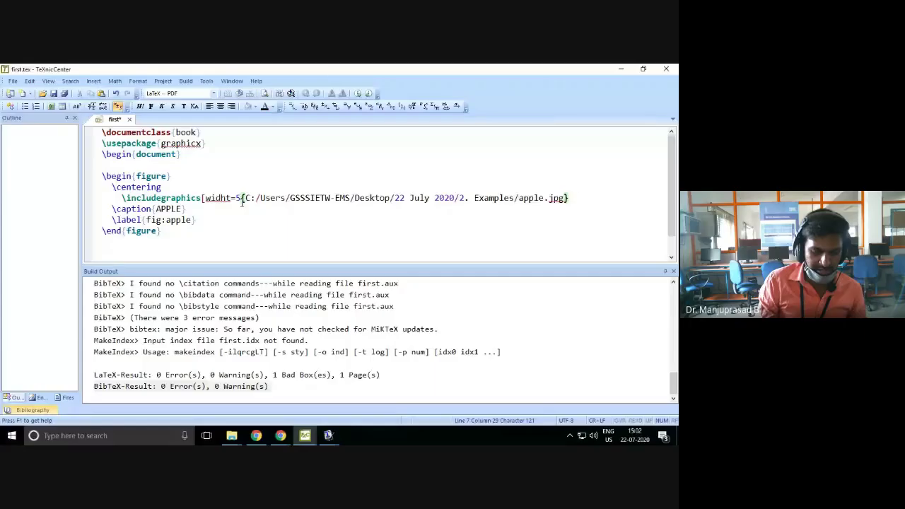
{"action": "type", "text": "=5cm, "}
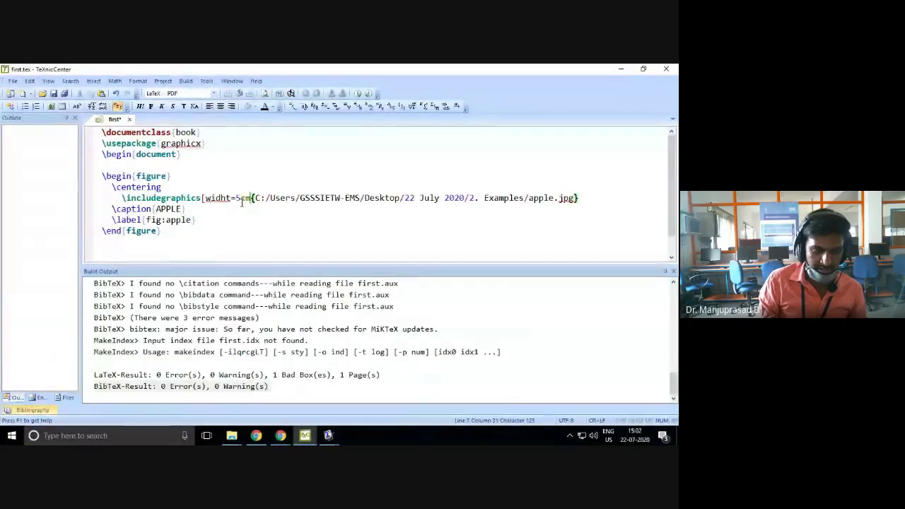
{"action": "type", "text": "height"}
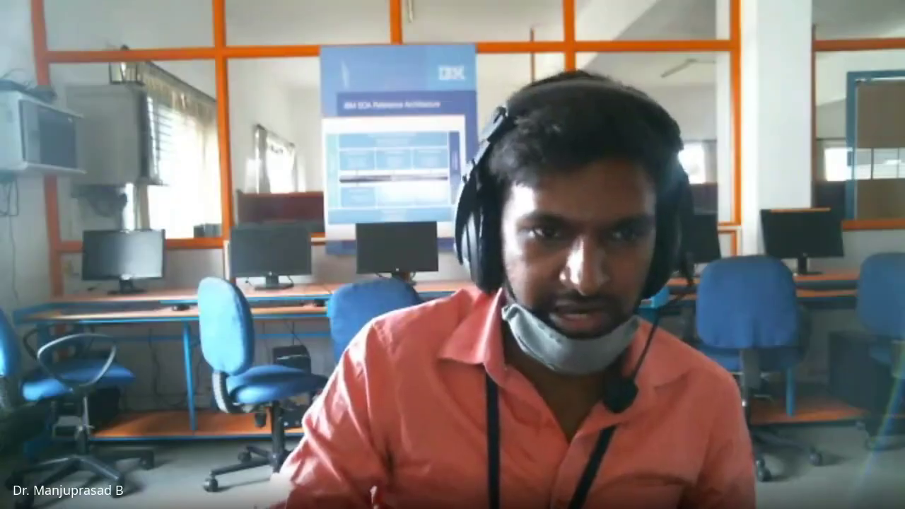
{"action": "type", "text": "=5cm]"}
- Correct the misspelled first option of \includegraphics to width and rebuild first.tex to PDF
{"action": "left_click_drag", "start_coordinate": [313, 197], "coordinate": [203, 203]}
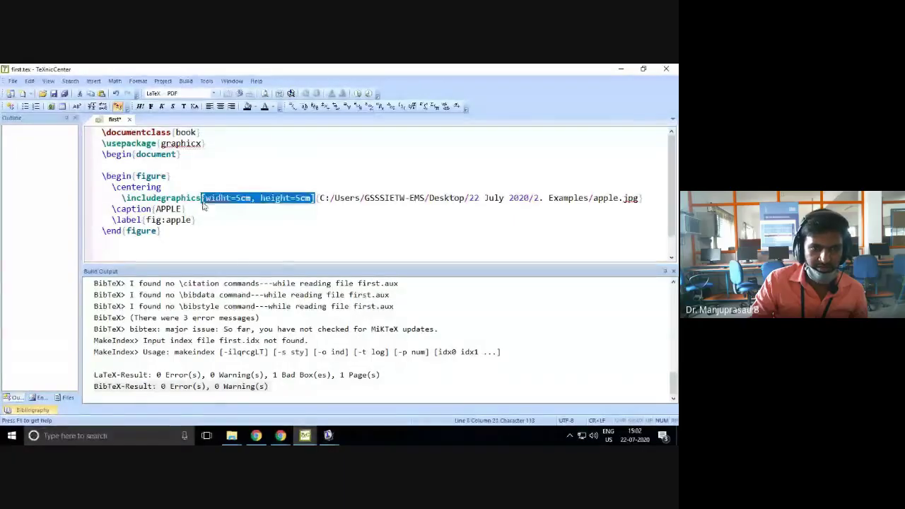
{"action": "left_click", "coordinate": [230, 199]}
{"action": "key", "text": "BackSpace"}
{"action": "key", "text": "BackSpace"}
{"action": "type", "text": "th"}
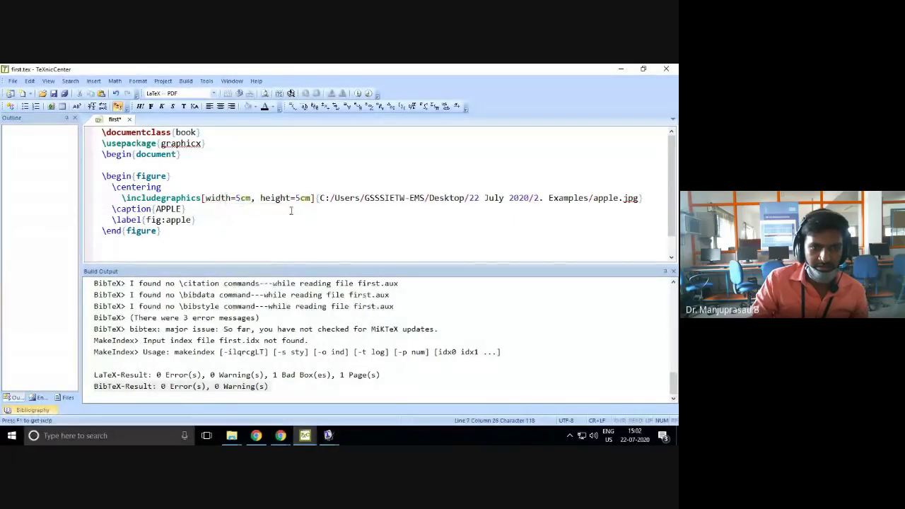
{"action": "left_click", "coordinate": [239, 94]}
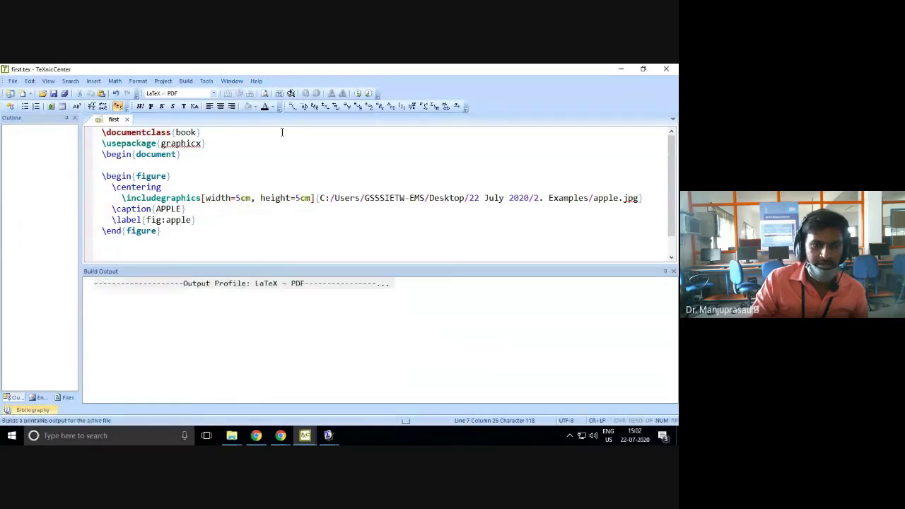